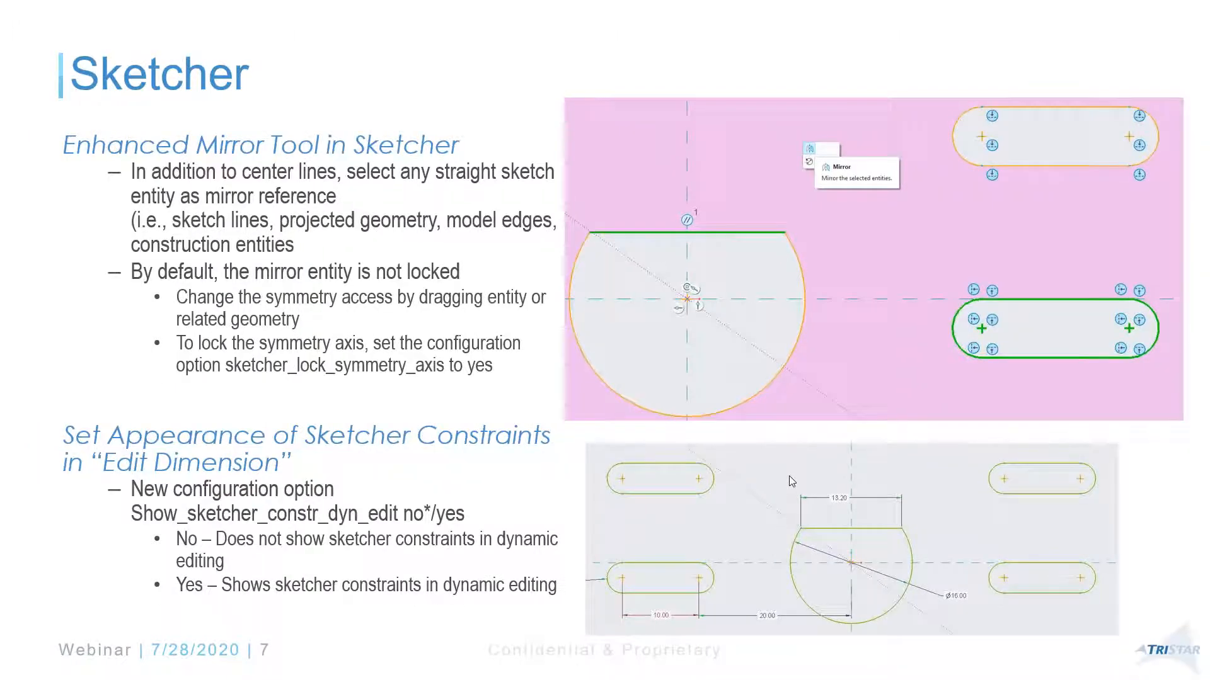
{"action": "key", "text": "Right"}
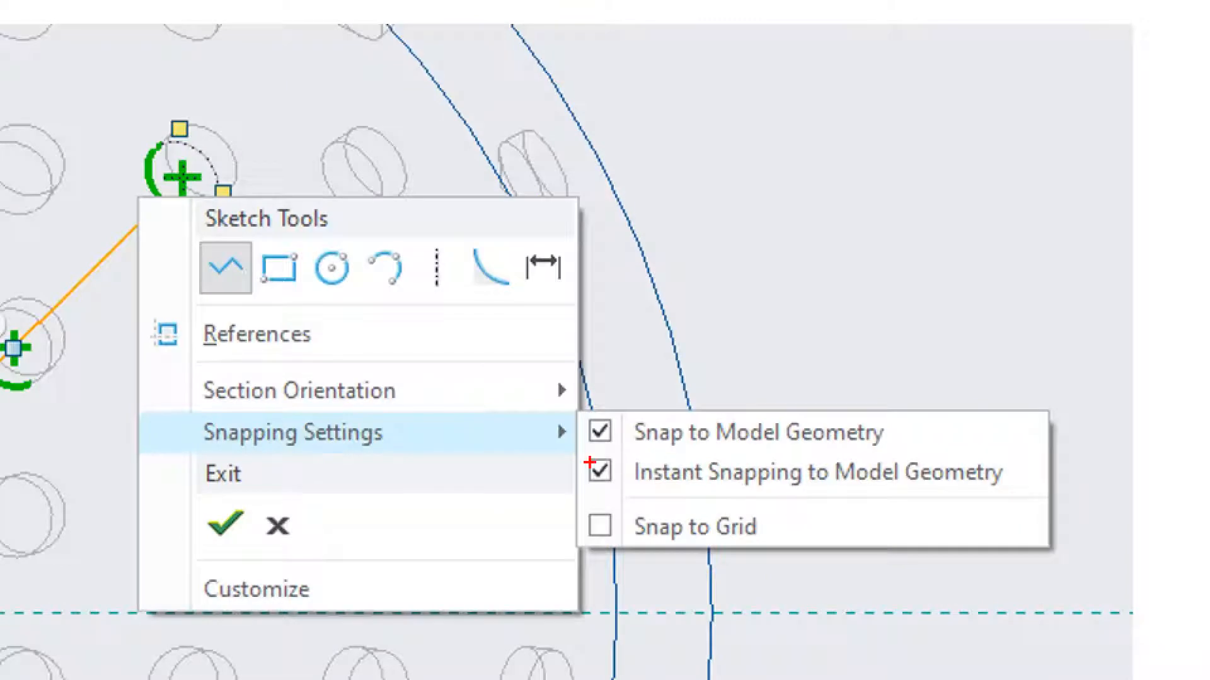
{"action": "left_click_drag", "start_coordinate": [790, 510], "coordinate": [1040, 532]}
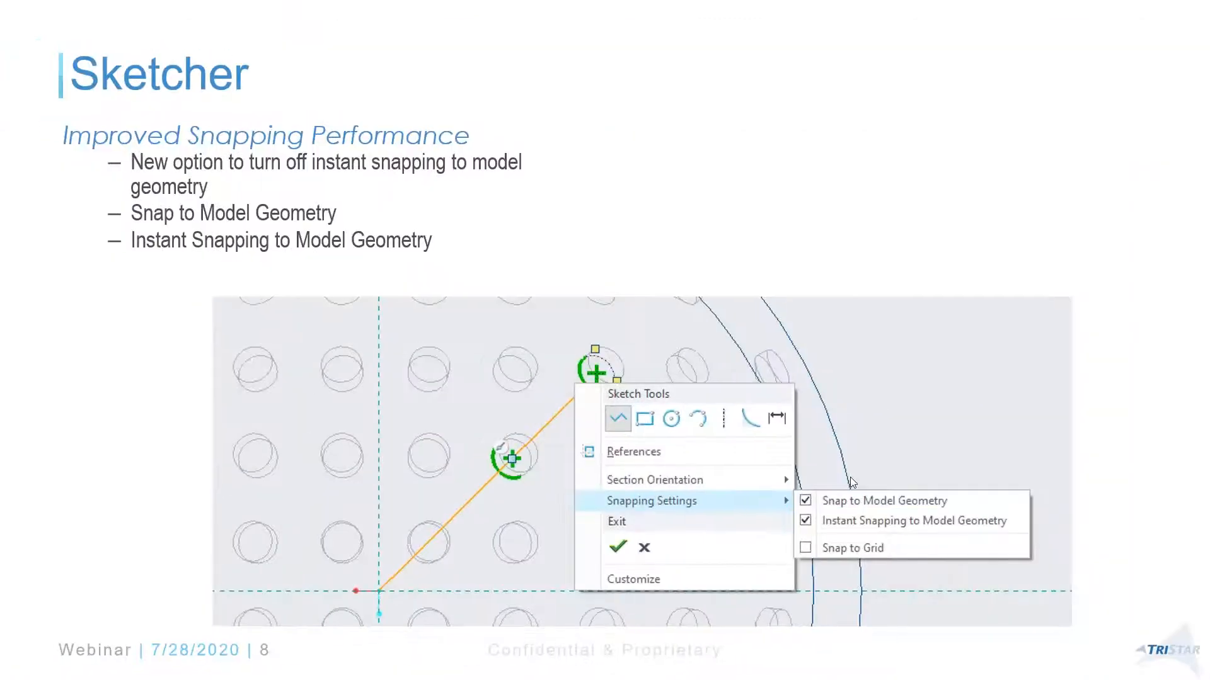
Step: Switch to Creo Parametric and open design_intent_visu_in_sketcher.prt from the sketch folder
{"action": "key", "text": "super+Tab"}
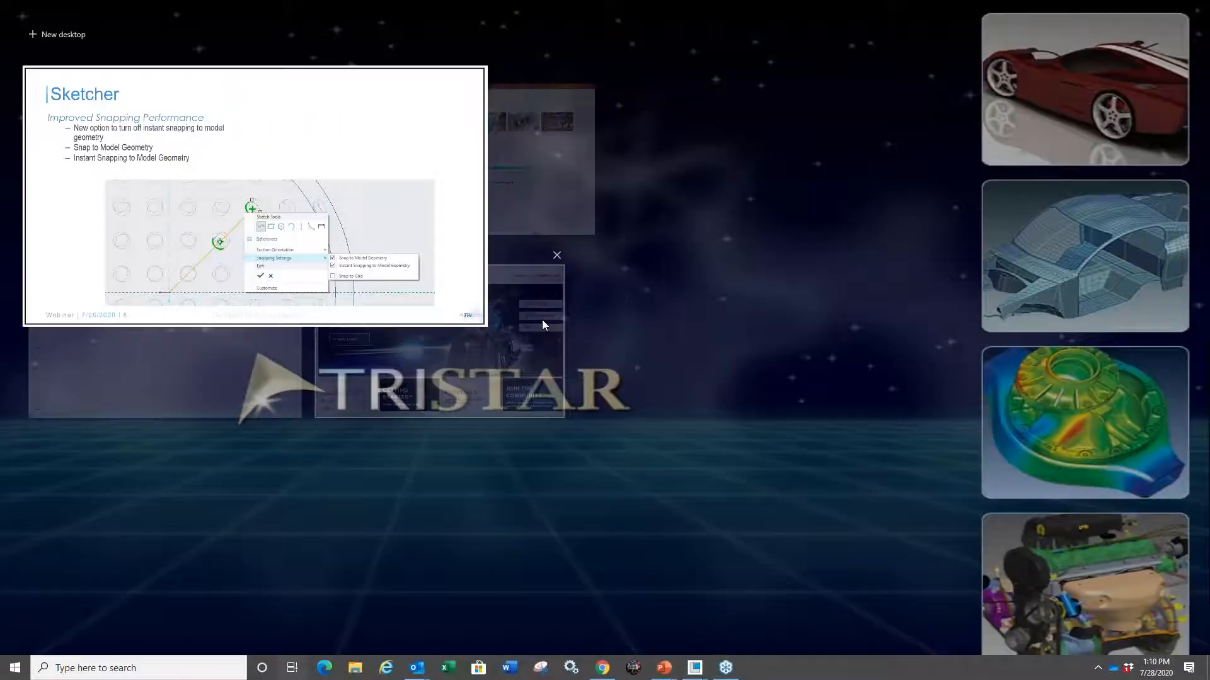
{"action": "left_click", "coordinate": [232, 351]}
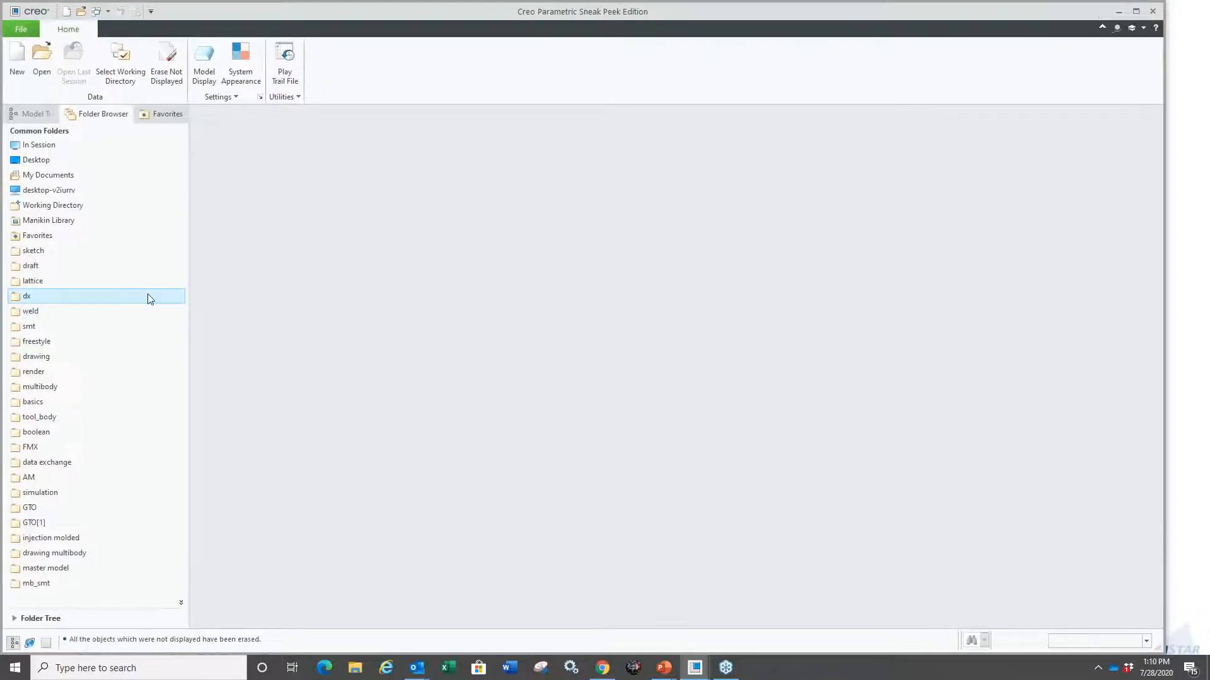
{"action": "left_click", "coordinate": [70, 250]}
{"action": "double_click", "coordinate": [265, 180]}
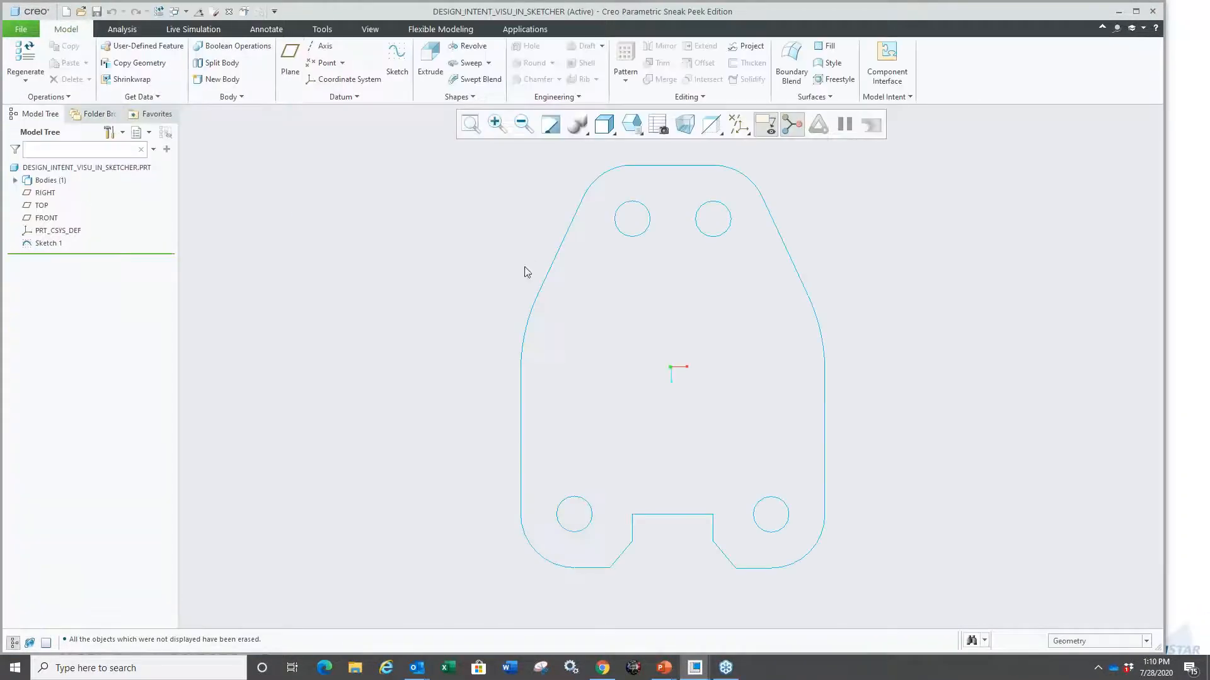
Step: Open Sketch 1 for editing and select the geometry around the plate's lower-right corner to inspect its constraints
{"action": "left_click", "coordinate": [540, 293]}
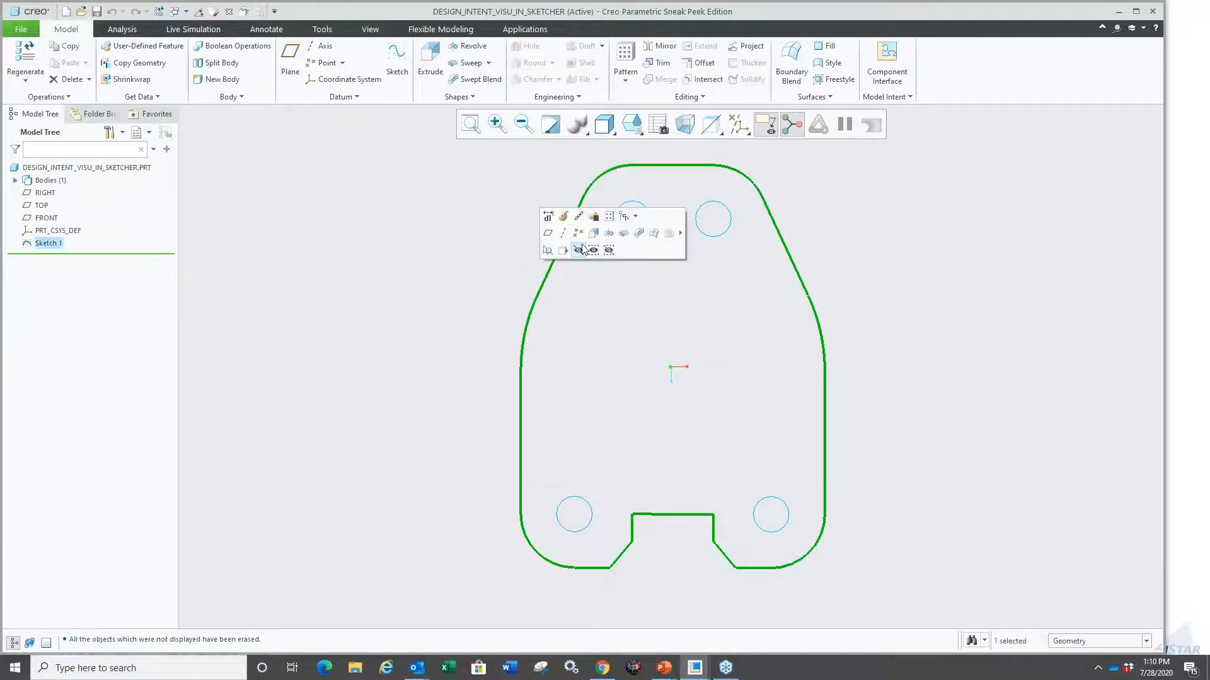
{"action": "left_click", "coordinate": [563, 216]}
{"action": "scroll", "coordinate": [659, 511], "scroll_direction": "up", "scroll_amount": 3}
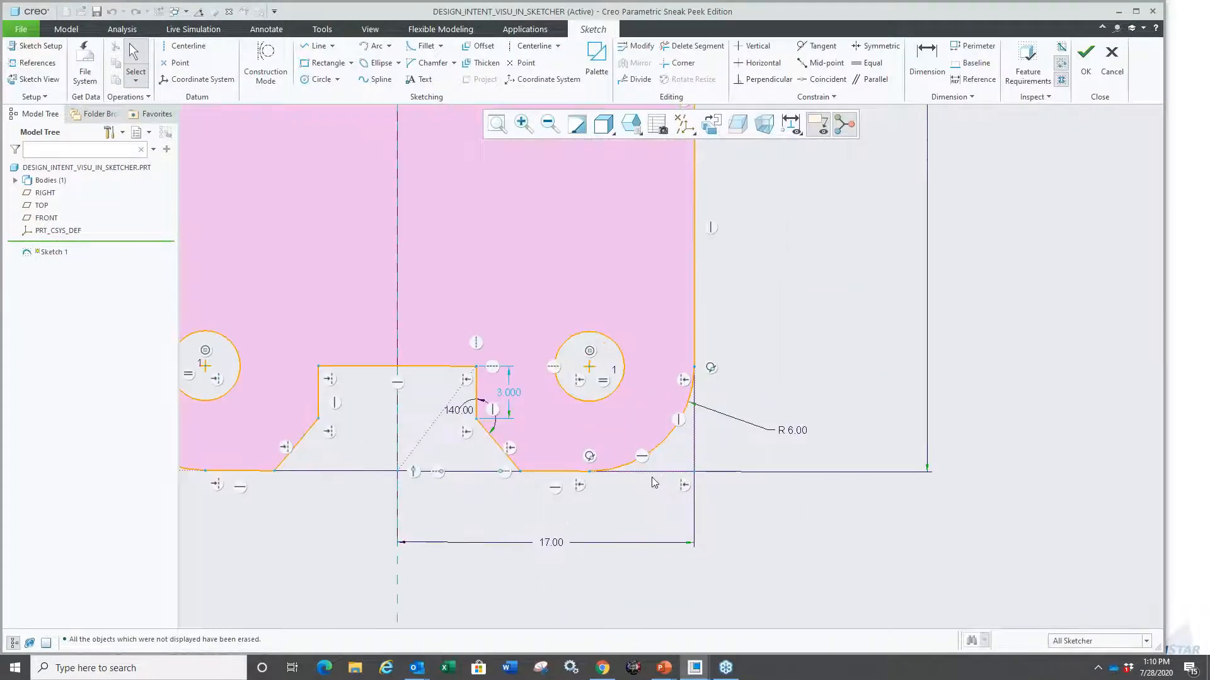
{"action": "left_click_drag", "start_coordinate": [376, 302], "coordinate": [776, 534]}
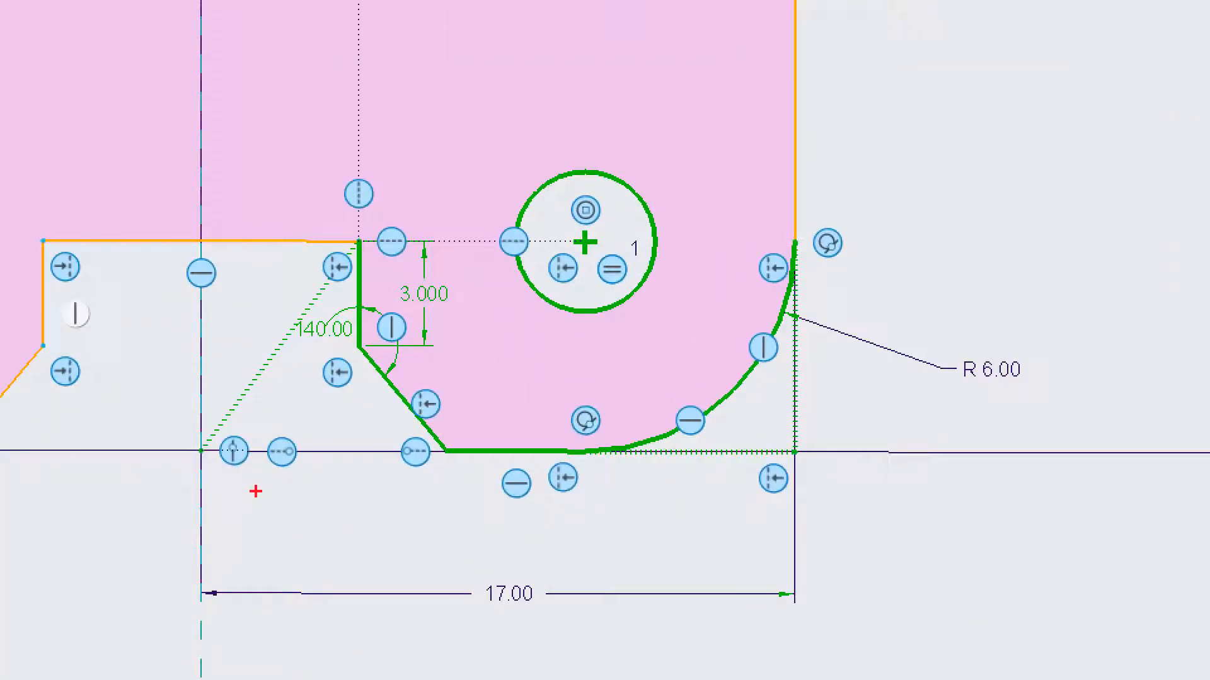
{"action": "mouse_move", "coordinate": [310, 396]}
{"action": "left_mouse_down"}
{"action": "mouse_move", "coordinate": [361, 353]}
{"action": "mouse_move", "coordinate": [325, 414]}
{"action": "left_mouse_up"}
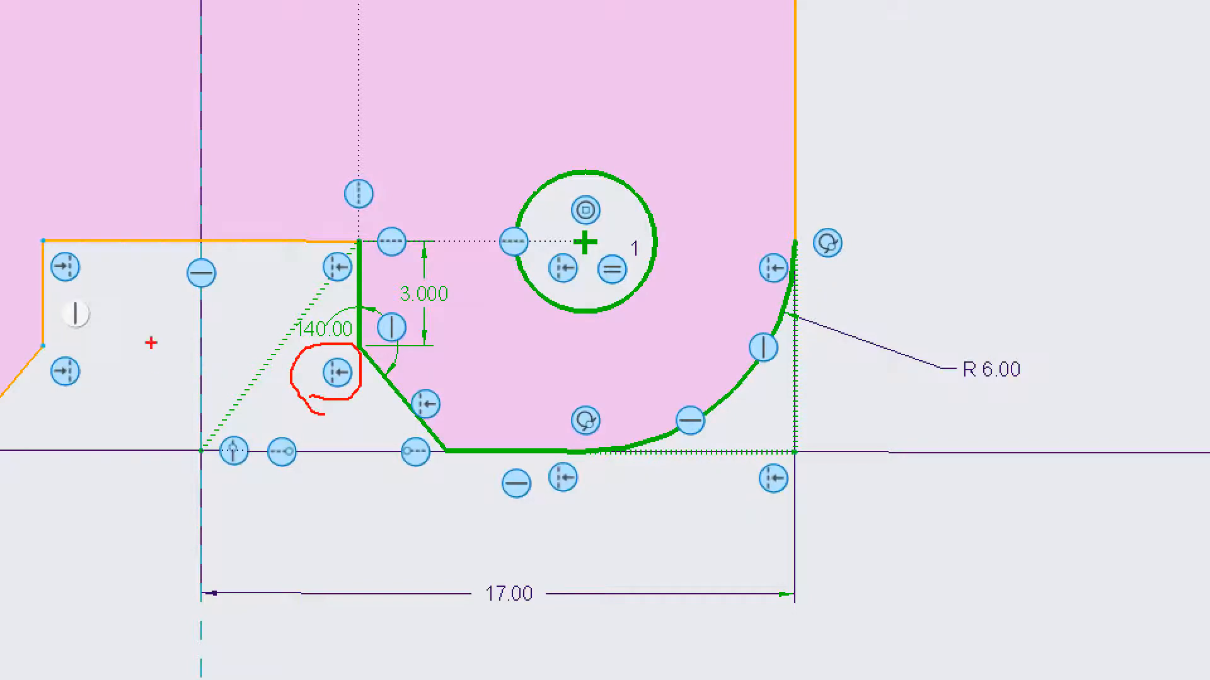
{"action": "mouse_move", "coordinate": [165, 301]}
{"action": "left_mouse_down"}
{"action": "mouse_move", "coordinate": [153, 272]}
{"action": "mouse_move", "coordinate": [192, 313]}
{"action": "left_mouse_up"}
{"action": "mouse_move", "coordinate": [354, 231]}
{"action": "left_mouse_down"}
{"action": "mouse_move", "coordinate": [339, 193]}
{"action": "mouse_move", "coordinate": [382, 189]}
{"action": "mouse_move", "coordinate": [363, 216]}
{"action": "left_mouse_up"}
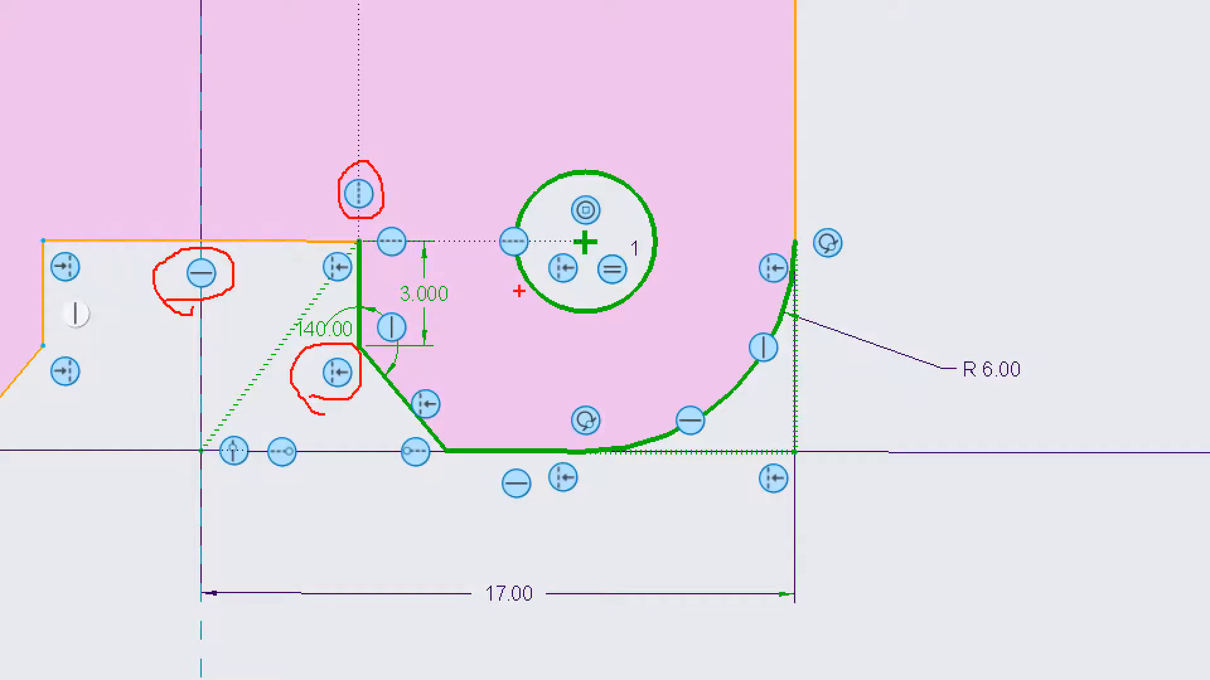
{"action": "key", "text": "Escape"}
{"action": "left_click", "coordinate": [499, 512]}
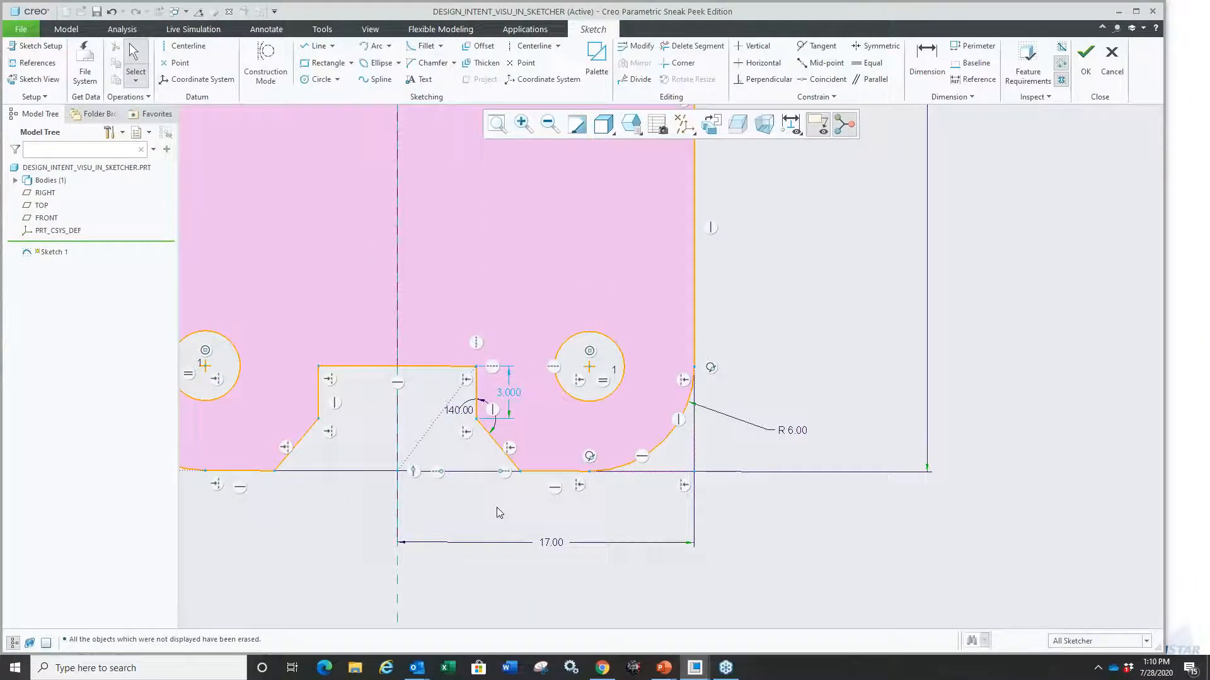
Step: Review the constraint size, background color and line color settings in the Entity Display options, leaving them unchanged
{"action": "left_click", "coordinate": [21, 29]}
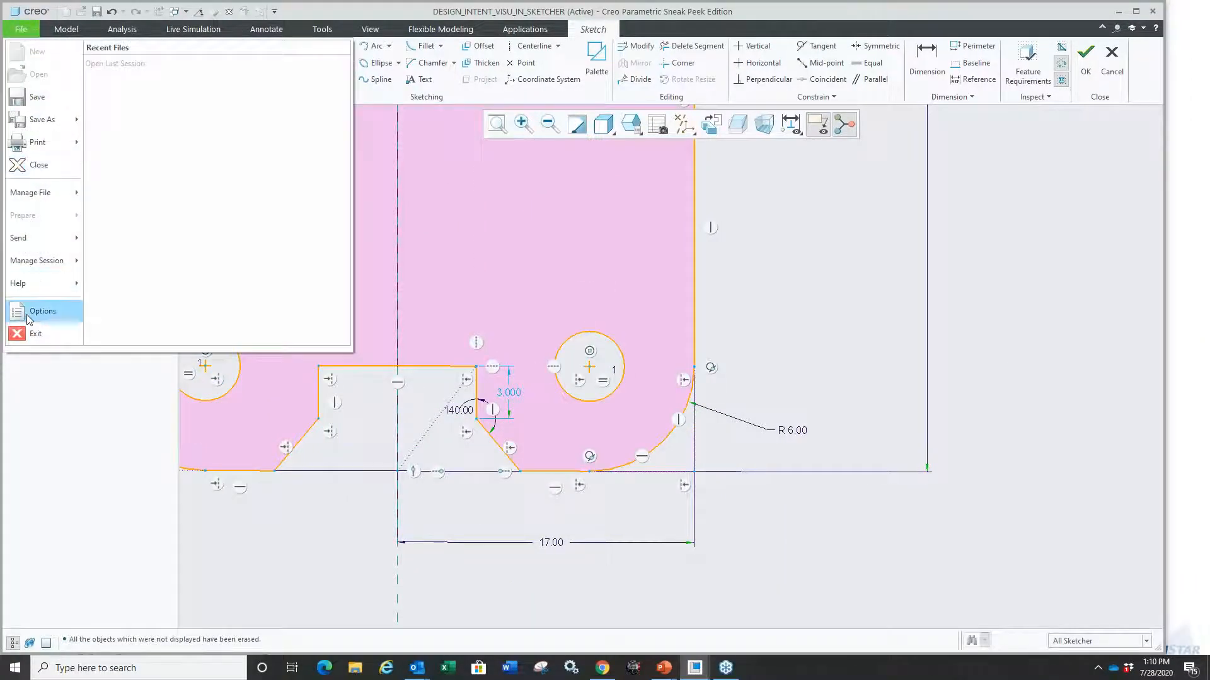
{"action": "left_click", "coordinate": [43, 311]}
{"action": "left_click", "coordinate": [315, 172]}
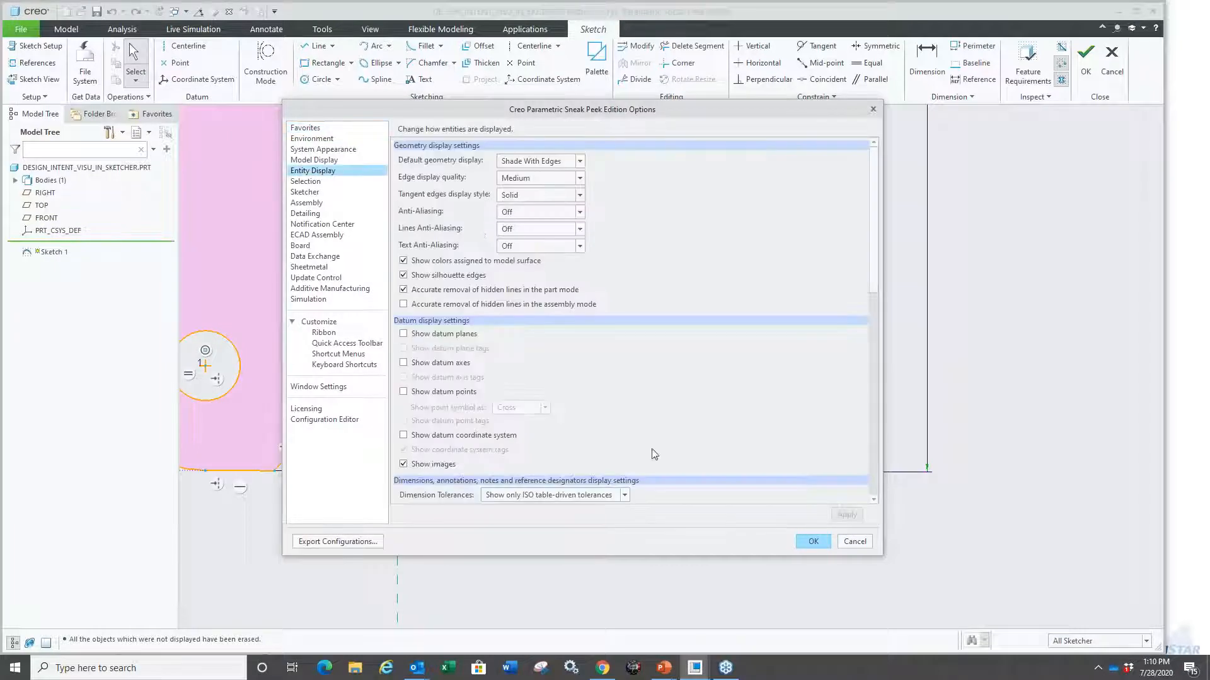
{"action": "left_click_drag", "start_coordinate": [874, 279], "coordinate": [896, 495]}
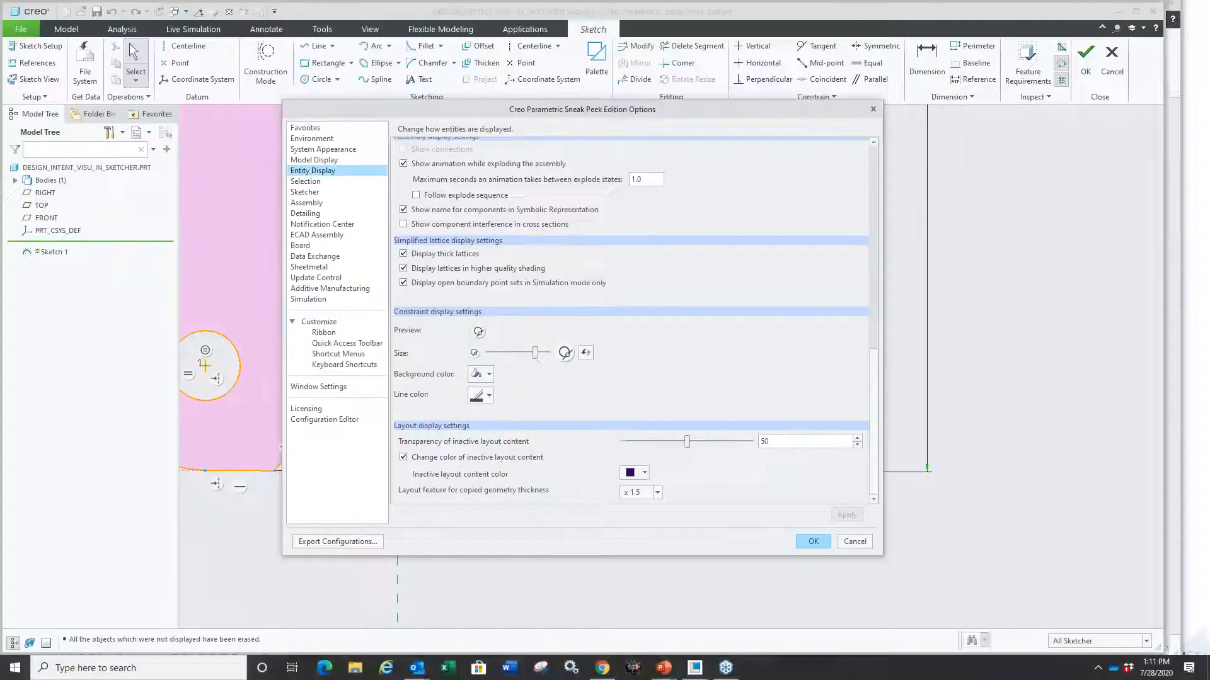
{"action": "mouse_move", "coordinate": [514, 357]}
{"action": "left_mouse_down"}
{"action": "mouse_move", "coordinate": [503, 357]}
{"action": "mouse_move", "coordinate": [535, 357]}
{"action": "left_mouse_up"}
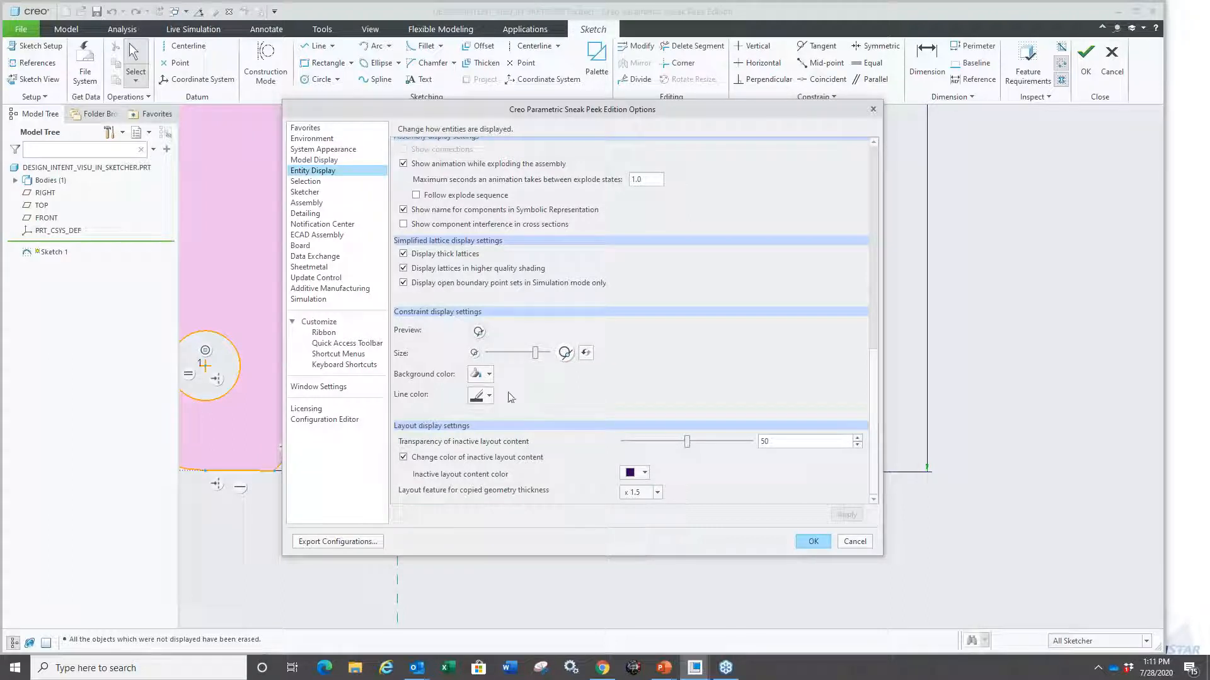
{"action": "left_click", "coordinate": [490, 374]}
{"action": "left_click", "coordinate": [493, 411]}
{"action": "left_click", "coordinate": [862, 545]}
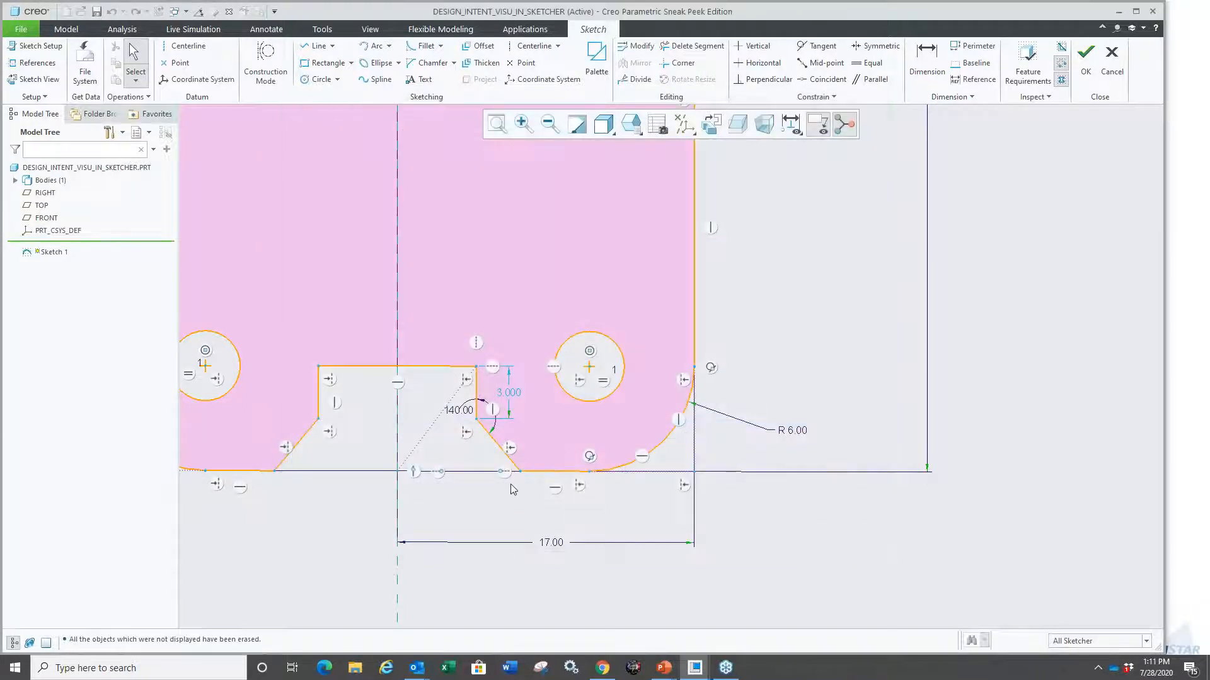
Step: Examine which entities belong to the notch's symmetric constraint and the lower-right corner arc
{"action": "scroll", "coordinate": [510, 484], "scroll_direction": "down", "scroll_amount": 2}
{"action": "scroll", "coordinate": [537, 424], "scroll_direction": "up", "scroll_amount": 1}
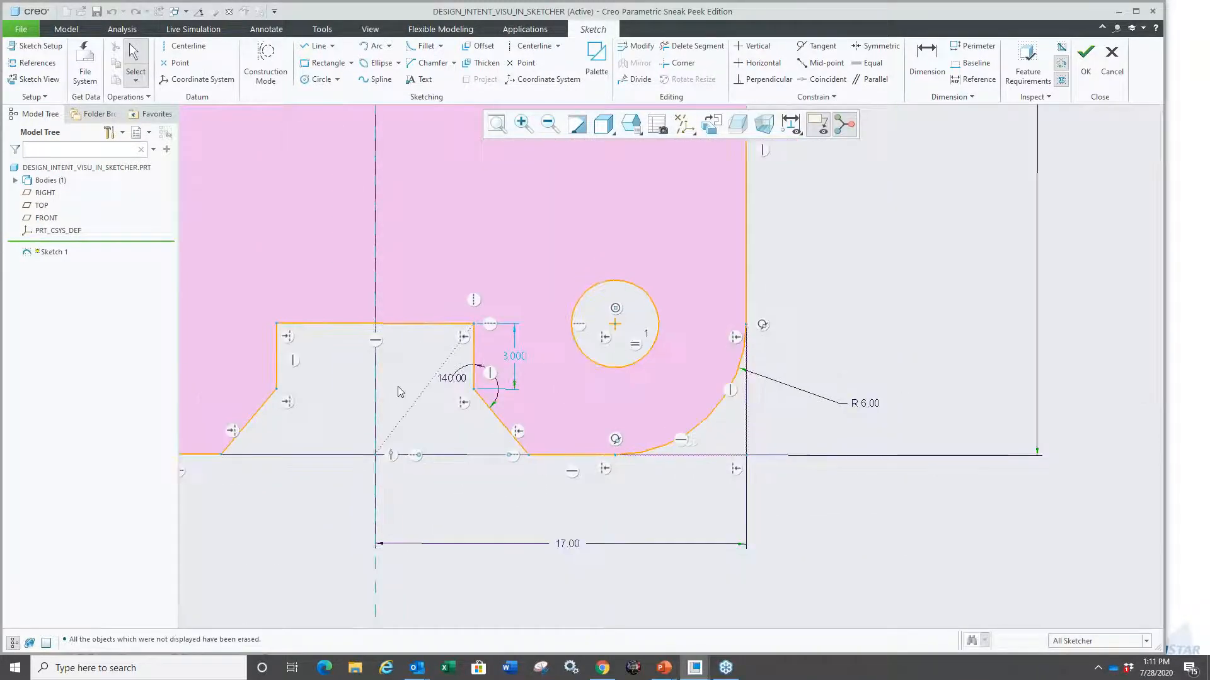
{"action": "scroll", "coordinate": [398, 392], "scroll_direction": "down", "scroll_amount": 1}
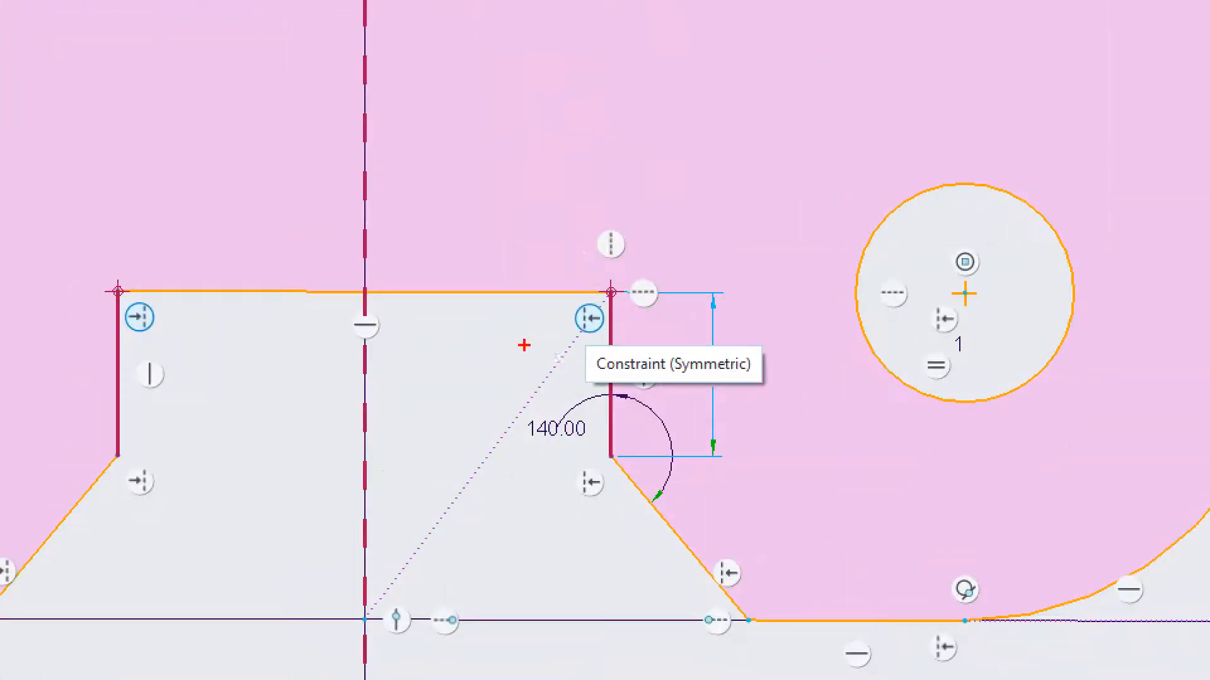
{"action": "left_click_drag", "start_coordinate": [112, 298], "coordinate": [101, 426]}
{"action": "left_click_drag", "start_coordinate": [623, 340], "coordinate": [610, 407]}
{"action": "left_click_drag", "start_coordinate": [373, 153], "coordinate": [386, 532]}
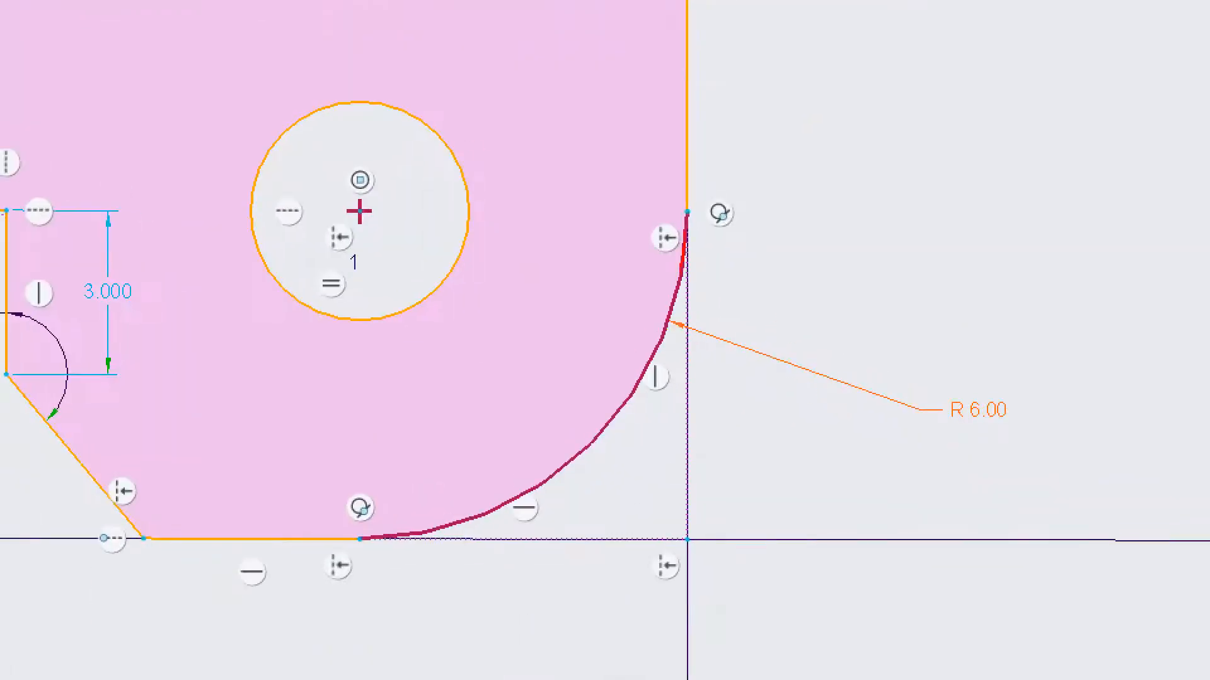
{"action": "left_click_drag", "start_coordinate": [833, 311], "coordinate": [782, 444]}
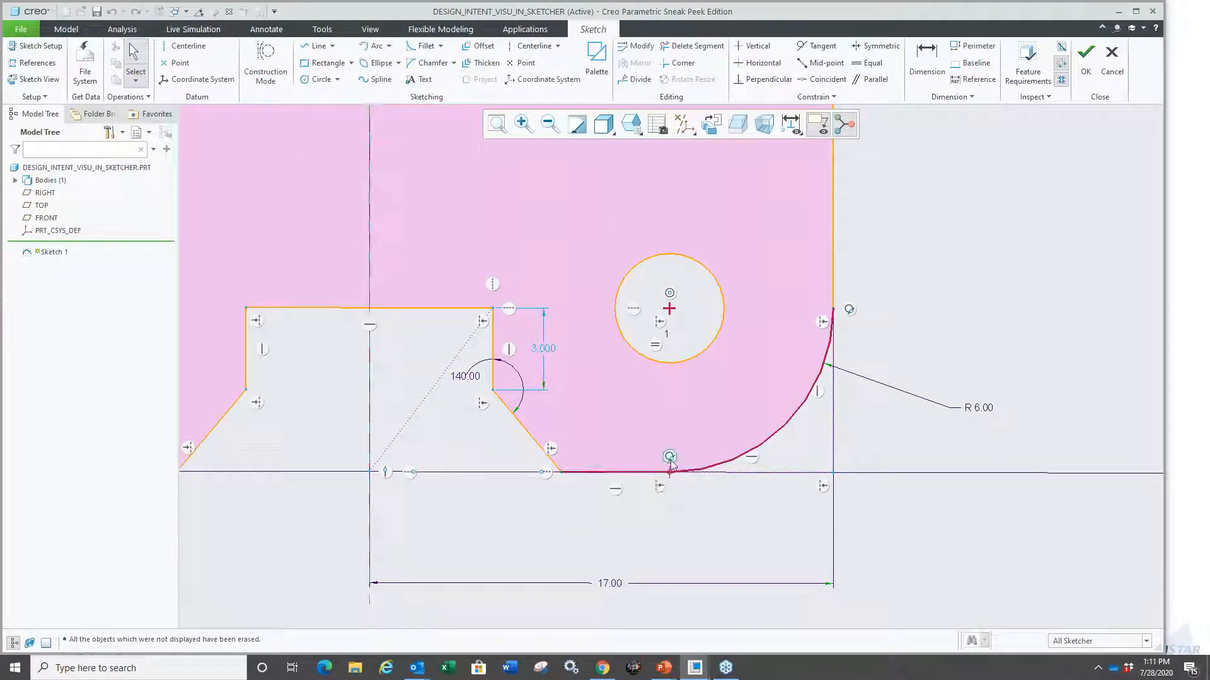
Step: Explain the tangent constraint between the bottom line and the lower-right corner arc, and clear the selection
{"action": "right_click", "coordinate": [671, 460]}
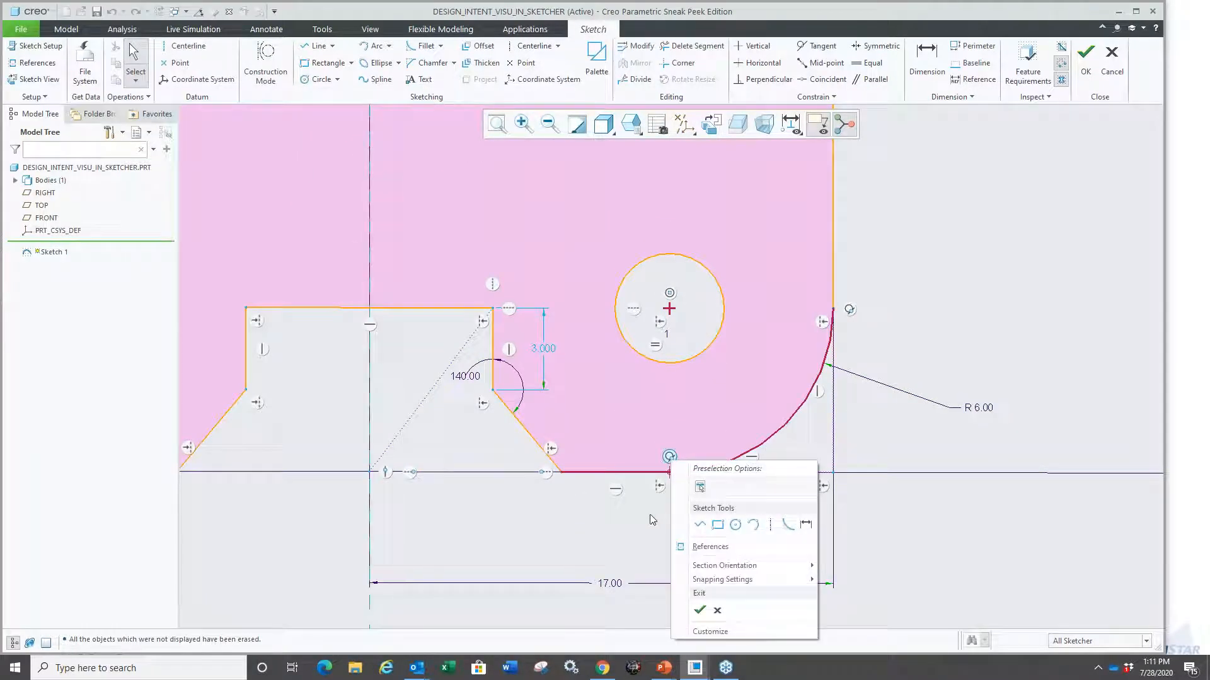
{"action": "left_click", "coordinate": [649, 513]}
{"action": "left_click", "coordinate": [668, 462]}
{"action": "right_click", "coordinate": [670, 465]}
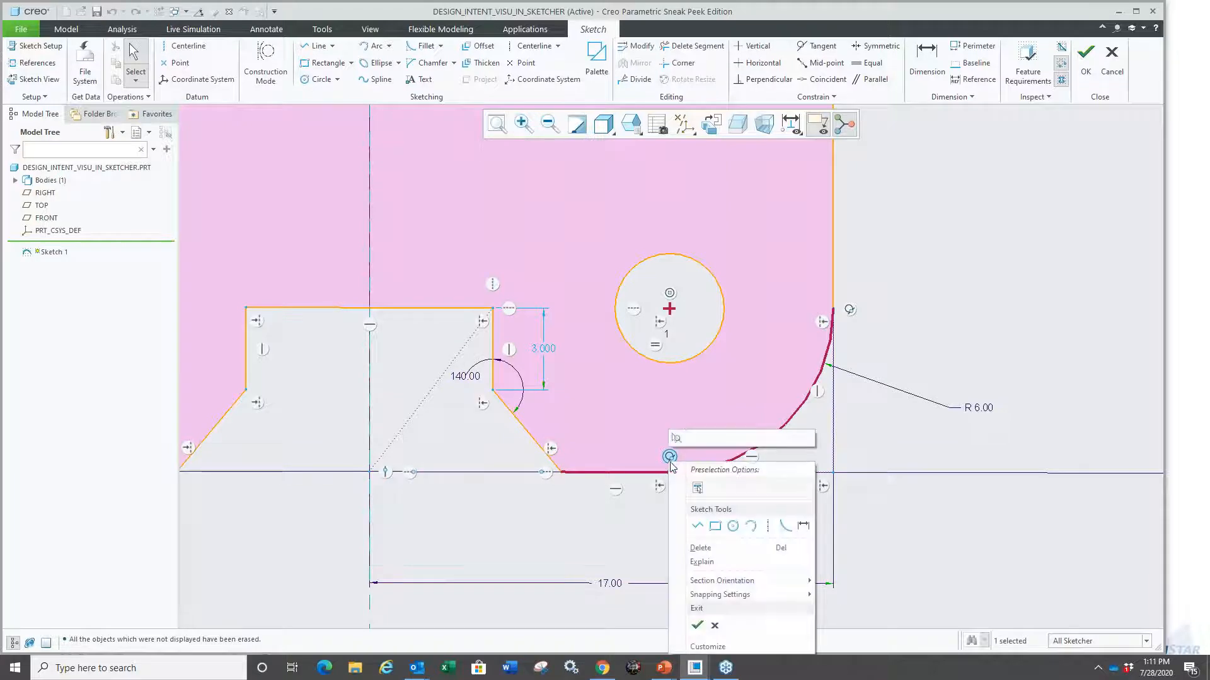
{"action": "left_click", "coordinate": [701, 561]}
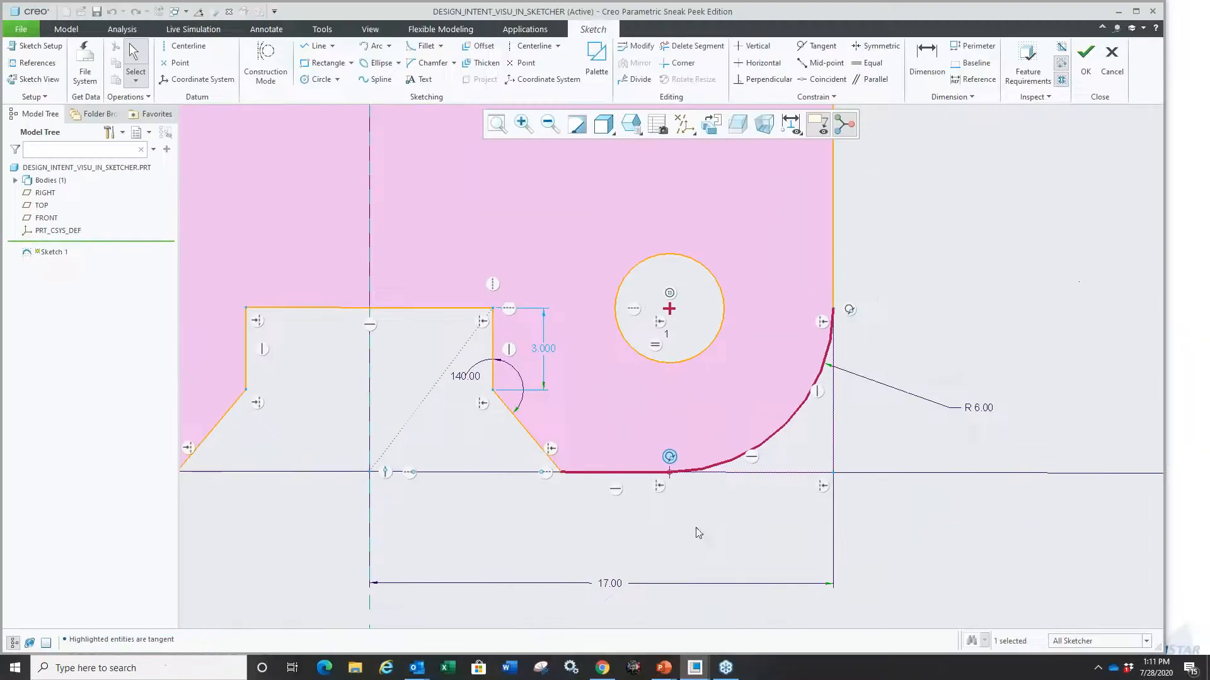
{"action": "left_click", "coordinate": [682, 515]}
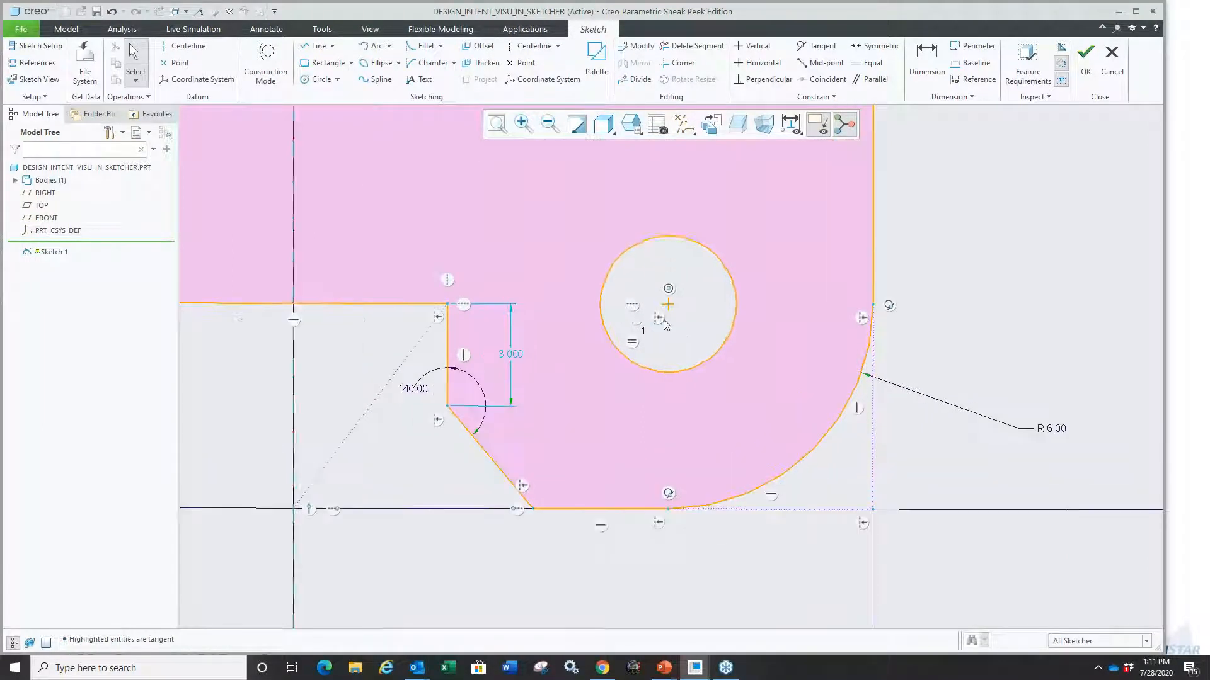
Step: Exit the sketch and erase the closed part from the session
{"action": "scroll", "coordinate": [652, 312], "scroll_direction": "down", "scroll_amount": 3}
{"action": "right_click", "coordinate": [865, 230]}
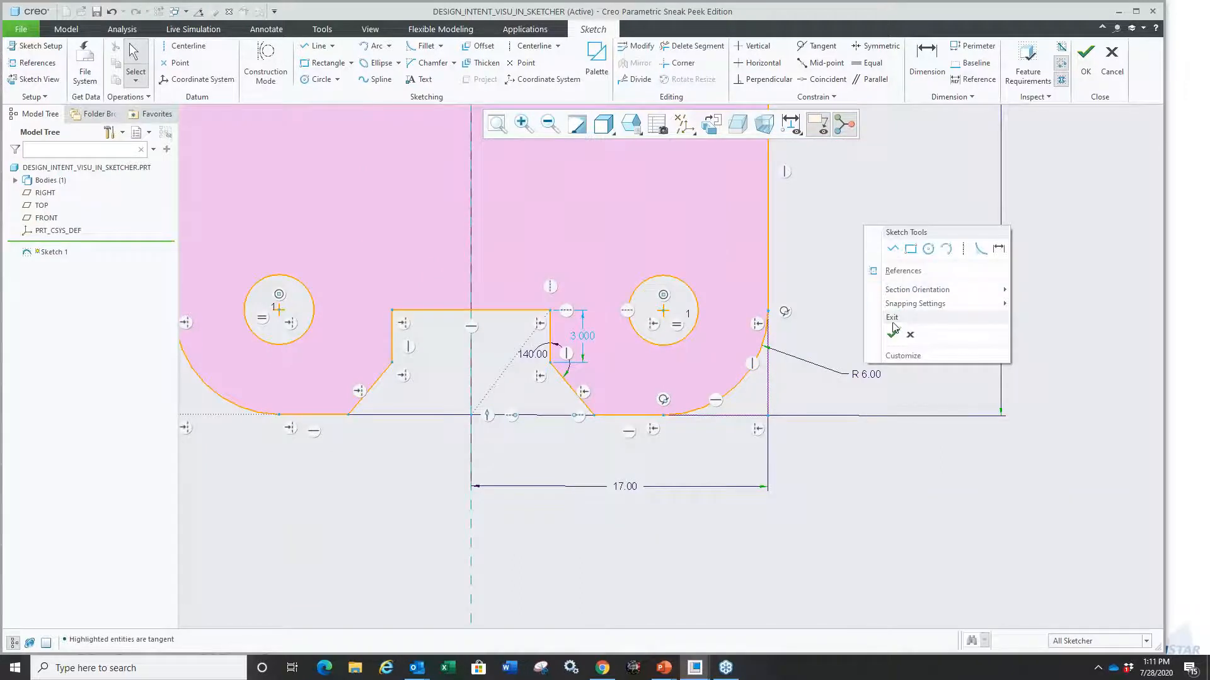
{"action": "left_click", "coordinate": [893, 330]}
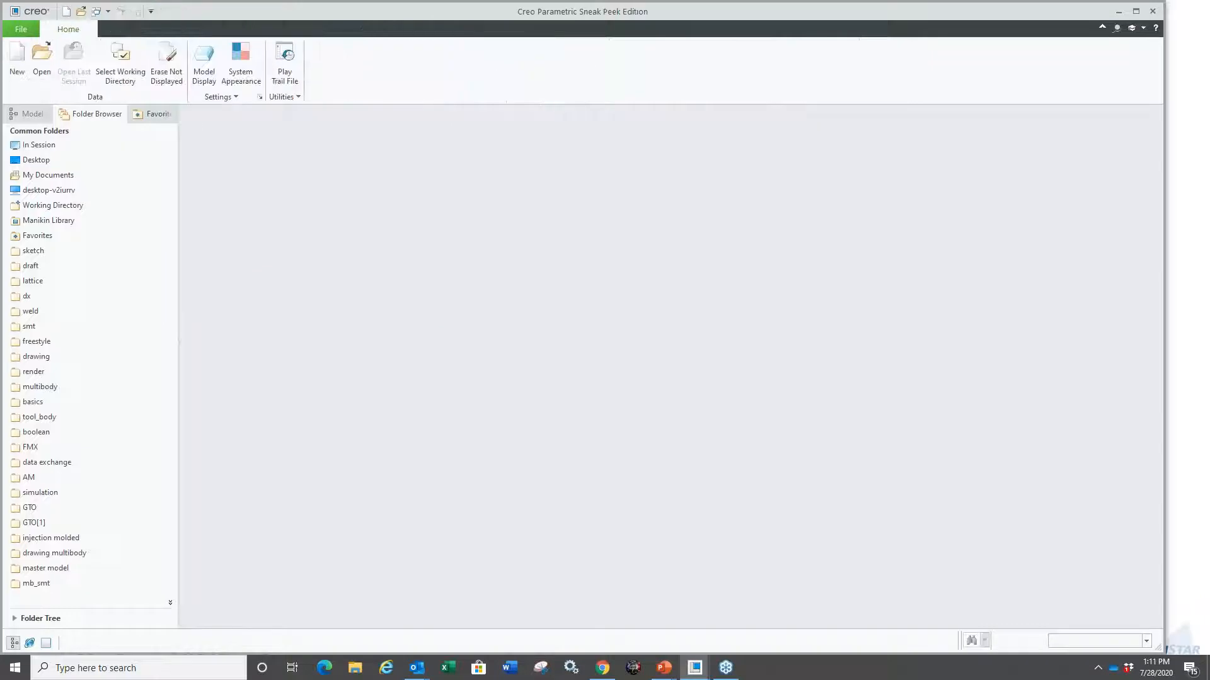
{"action": "left_click", "coordinate": [166, 63]}
{"action": "key", "text": "Return"}
Step: Open c7_sketcher_demo_mirror_start.prt from the sketch folder and edit the definition of Sketch 1
{"action": "left_click", "coordinate": [38, 250]}
{"action": "double_click", "coordinate": [242, 169]}
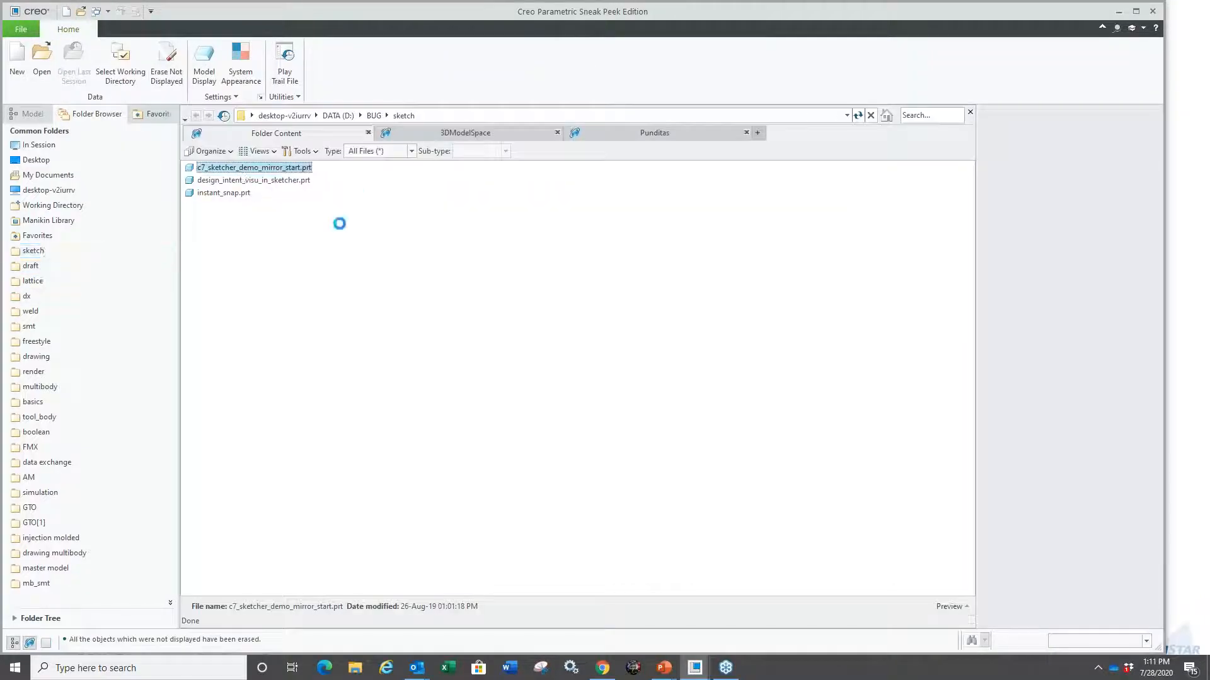
{"action": "left_click", "coordinate": [778, 392]}
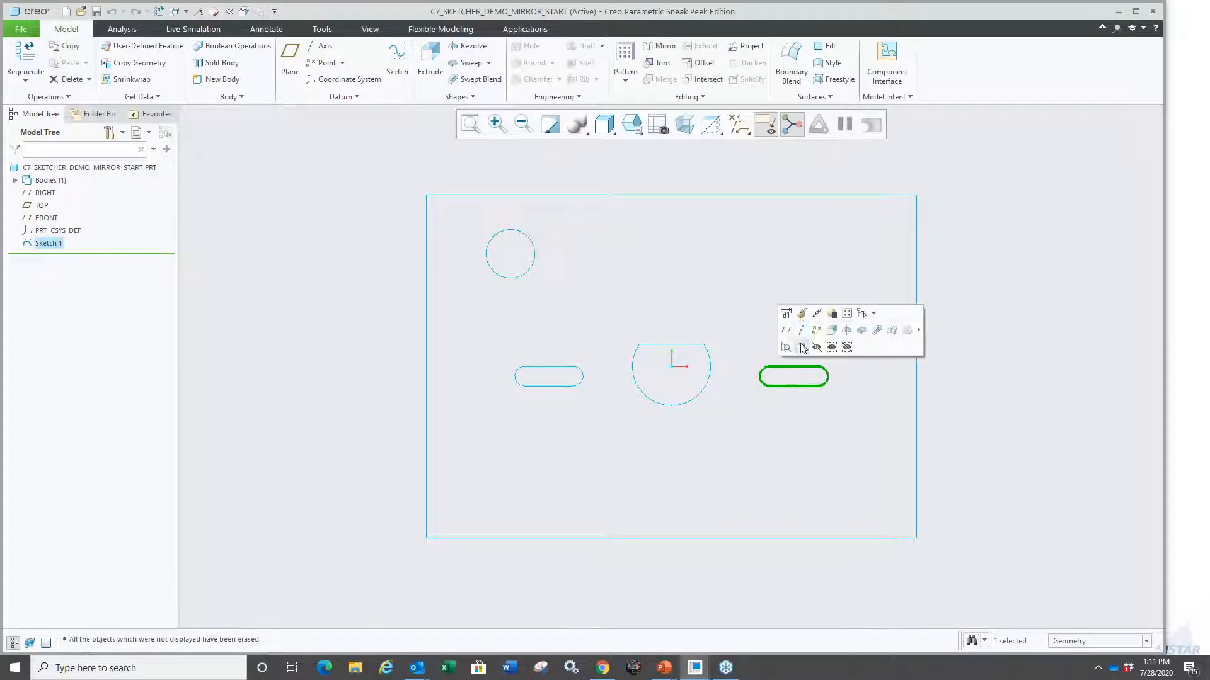
{"action": "left_click", "coordinate": [802, 315]}
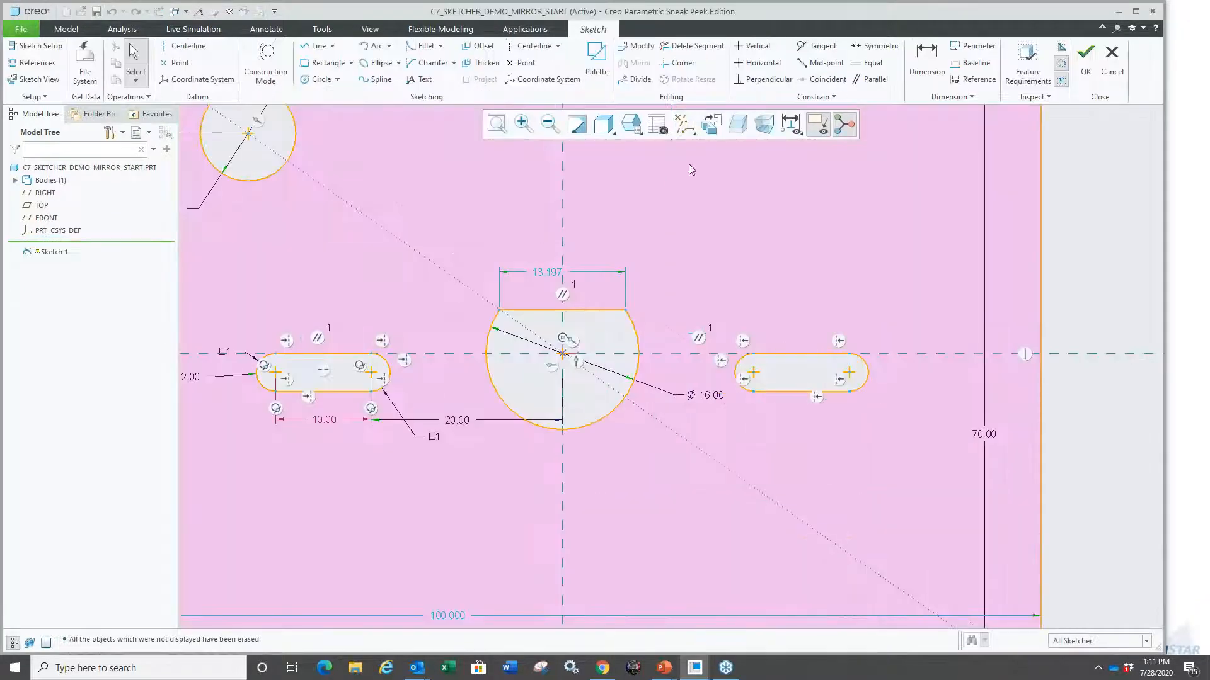
Step: Turn off the display of constraints in the sketch
{"action": "left_click", "coordinate": [790, 124]}
{"action": "left_click", "coordinate": [805, 159]}
{"action": "left_click", "coordinate": [807, 159]}
{"action": "left_click", "coordinate": [808, 173]}
Step: Mirror both slots about the flat top edge of the central circular profile
{"action": "left_click_drag", "start_coordinate": [232, 322], "coordinate": [427, 420]}
{"action": "left_click_drag", "start_coordinate": [711, 326], "coordinate": [888, 412], "text": "ctrl"}
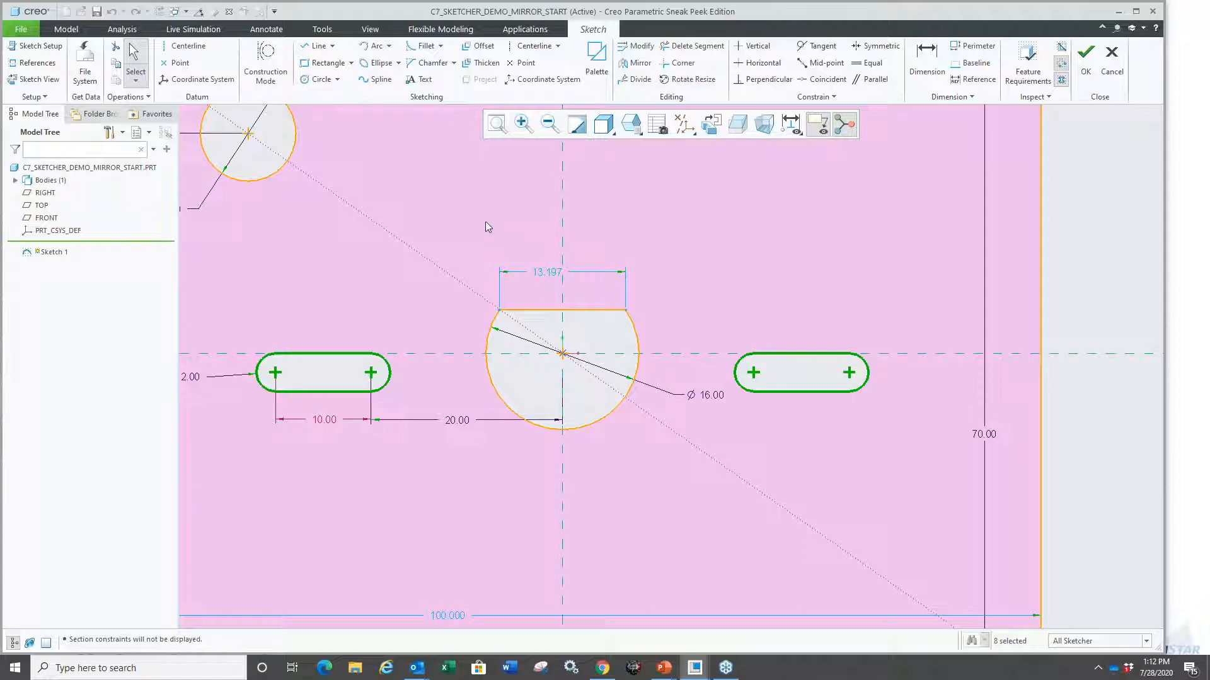
{"action": "left_click", "coordinate": [636, 63]}
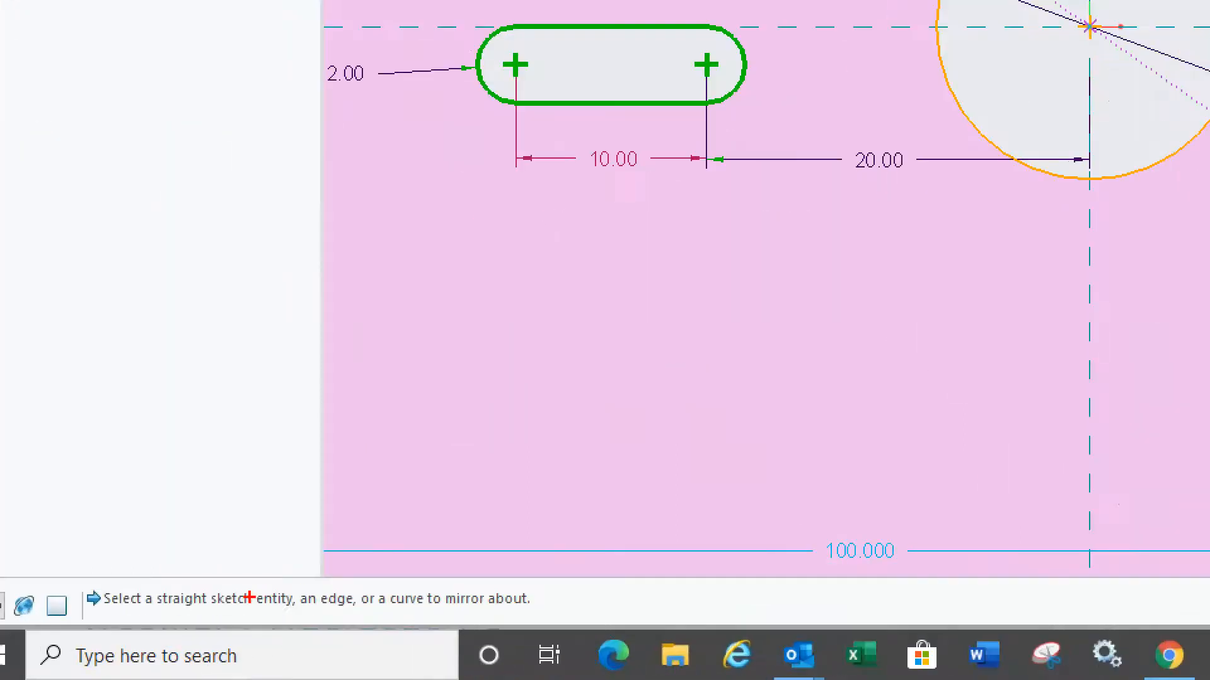
{"action": "left_click_drag", "start_coordinate": [232, 620], "coordinate": [509, 610]}
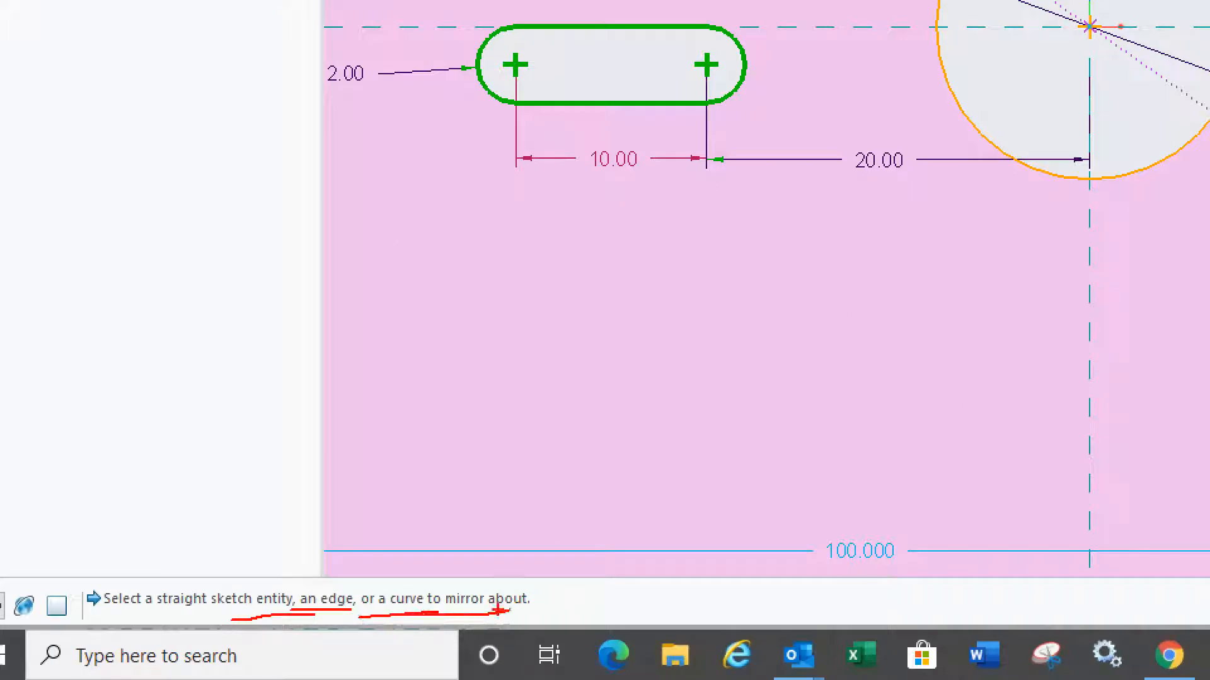
{"action": "key", "text": "Escape"}
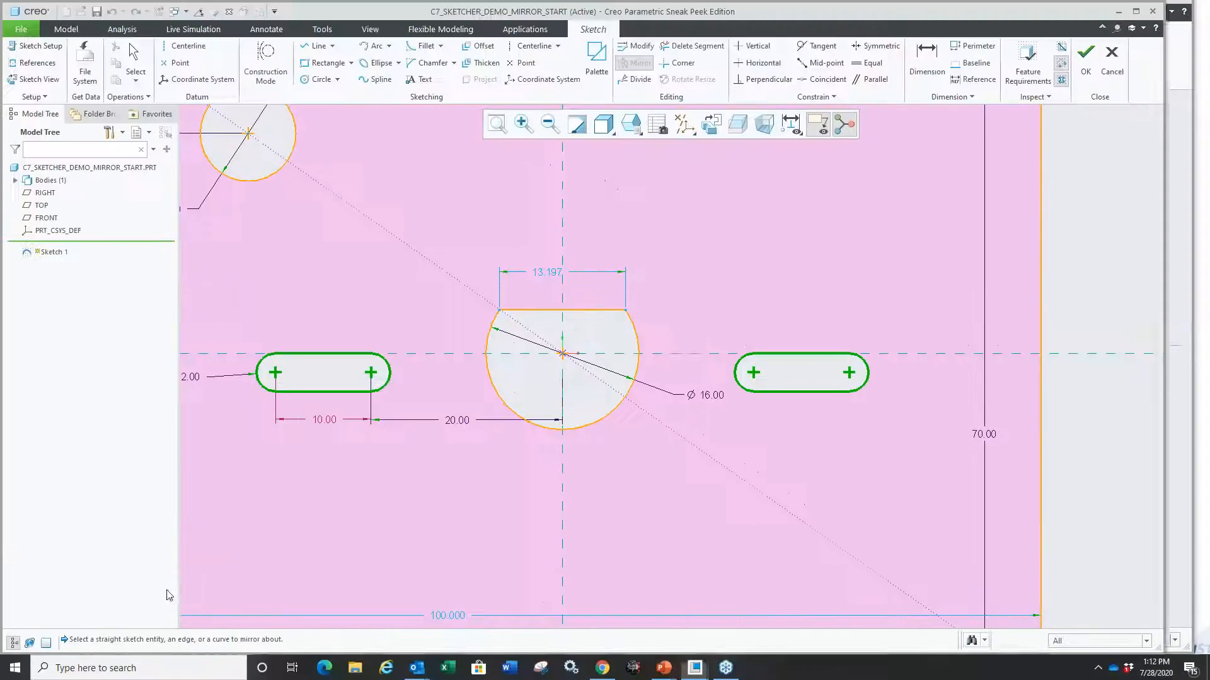
{"action": "left_click", "coordinate": [538, 310]}
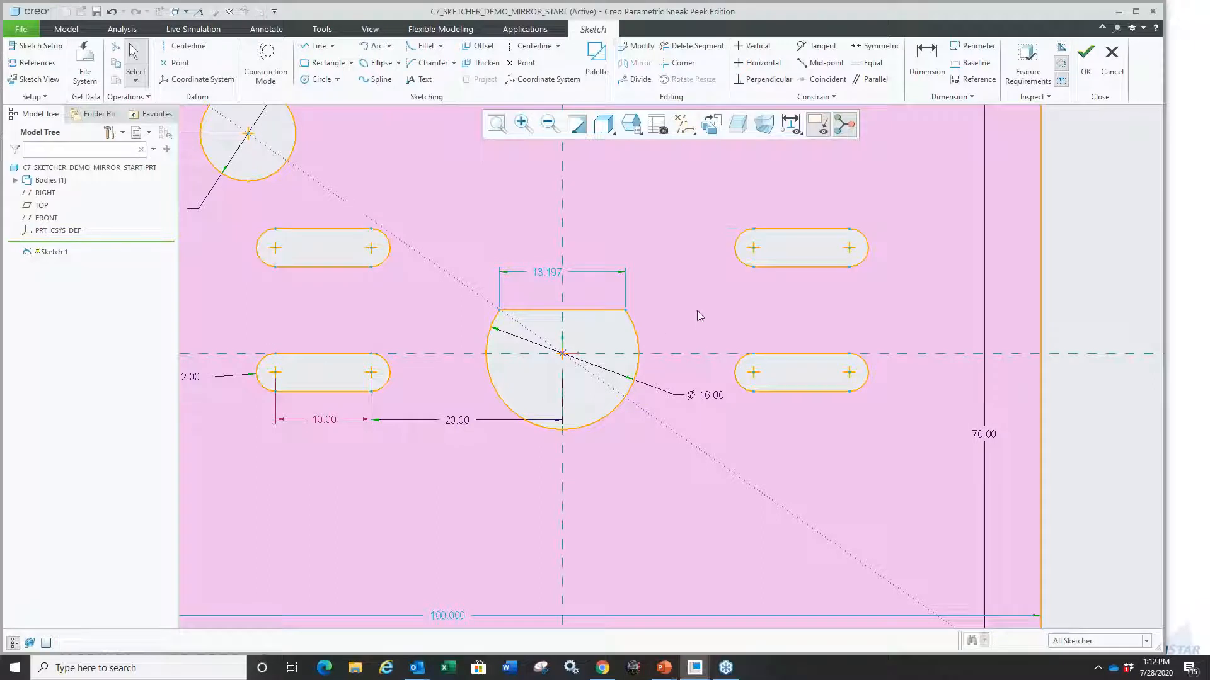
Step: Move the central profile's flat top edge slightly down, making it about 13.5 wide
{"action": "mouse_move", "coordinate": [586, 310]}
{"action": "left_mouse_down"}
{"action": "mouse_move", "coordinate": [592, 337]}
{"action": "mouse_move", "coordinate": [586, 282]}
{"action": "mouse_move", "coordinate": [583, 337]}
{"action": "mouse_move", "coordinate": [587, 315]}
{"action": "left_mouse_up"}
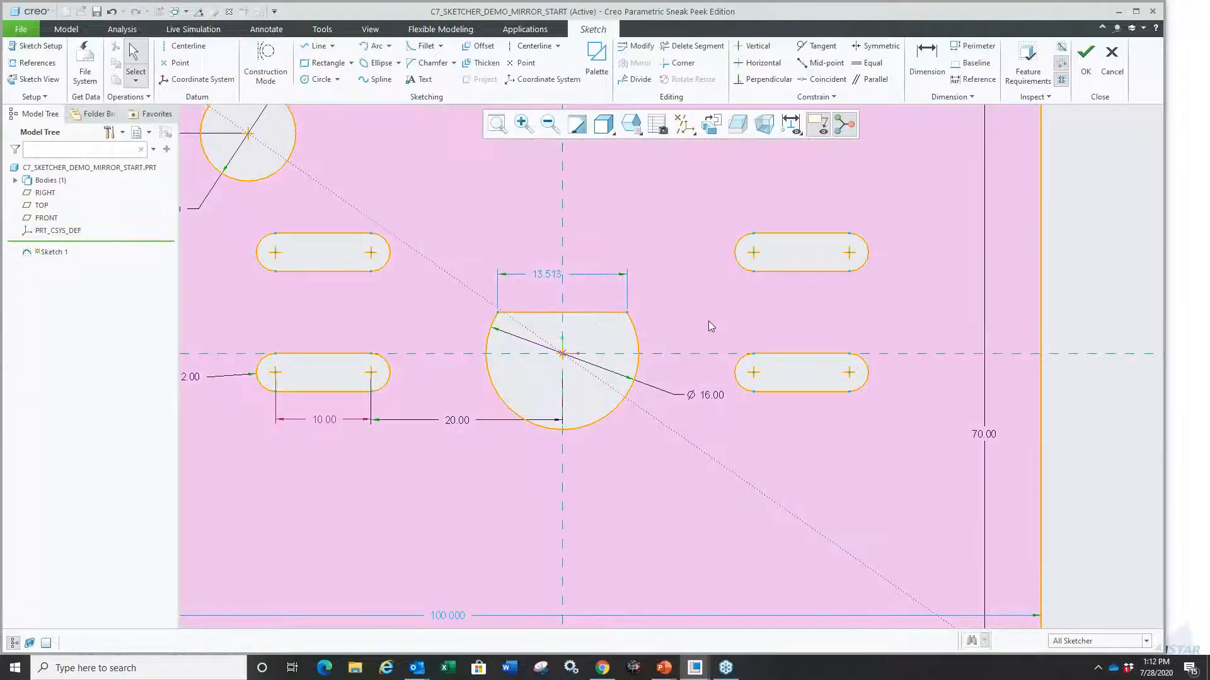
Step: Examine the Lock axis of symmetry option under the symmetry settings of the Sketcher options
{"action": "left_click", "coordinate": [19, 29]}
{"action": "left_click", "coordinate": [47, 310]}
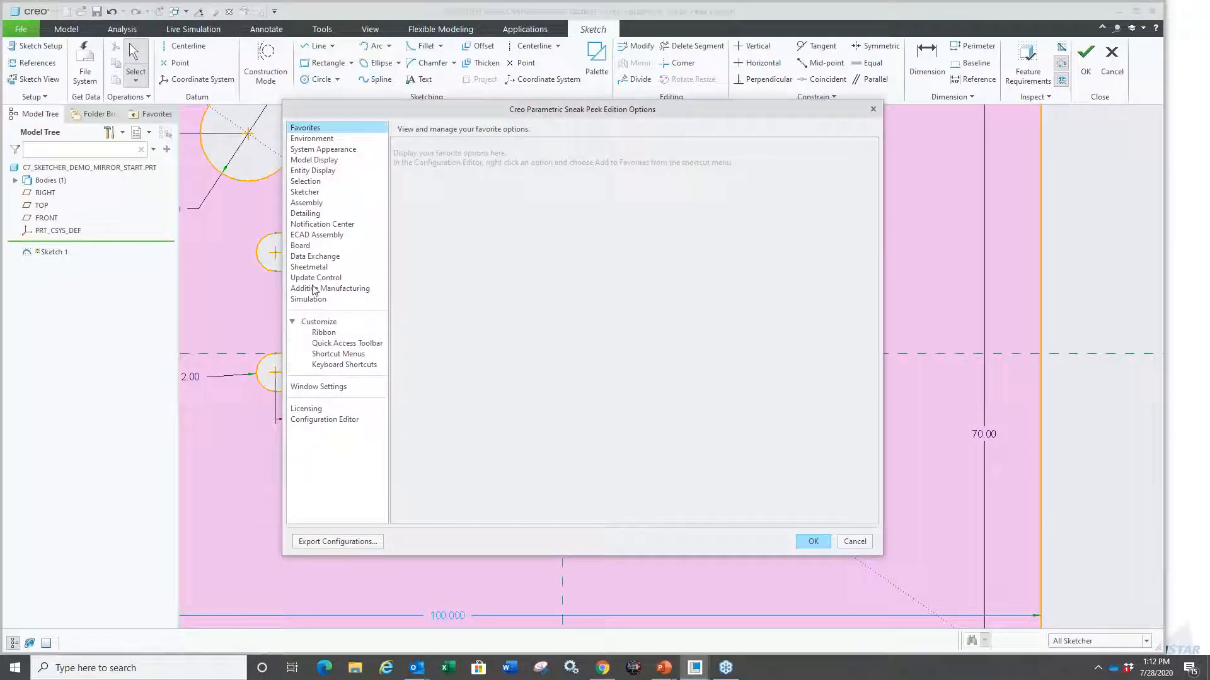
{"action": "left_click", "coordinate": [313, 192]}
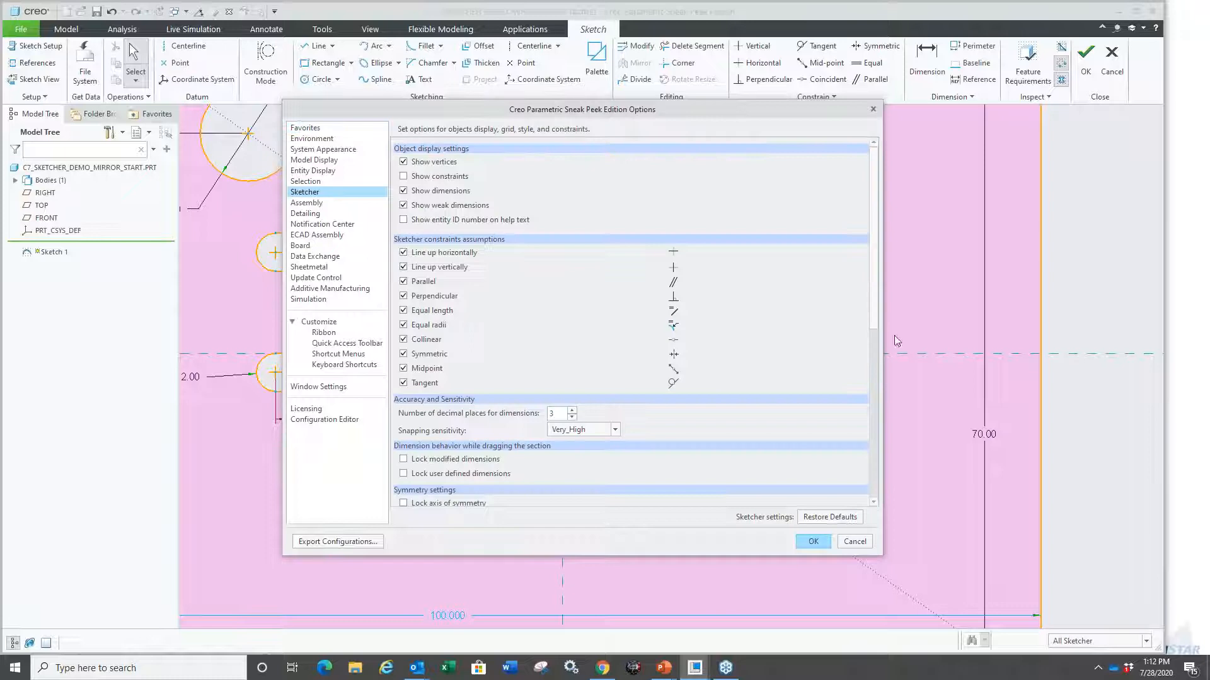
{"action": "left_click_drag", "start_coordinate": [875, 318], "coordinate": [874, 425]}
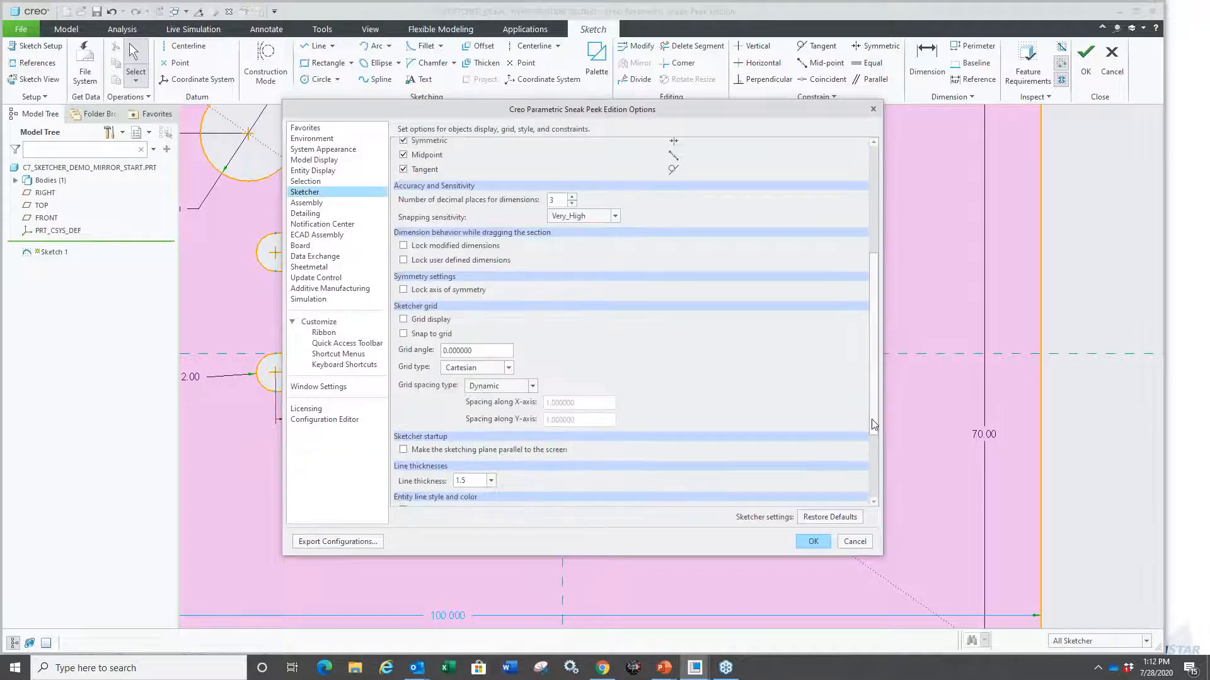
{"action": "key", "text": "ctrl+1"}
{"action": "left_click", "coordinate": [430, 284]}
{"action": "mouse_move", "coordinate": [323, 279]}
{"action": "left_mouse_down", "text": "ctrl"}
{"action": "mouse_move", "coordinate": [534, 311]}
{"action": "mouse_move", "coordinate": [557, 327]}
{"action": "left_mouse_up", "text": "ctrl"}
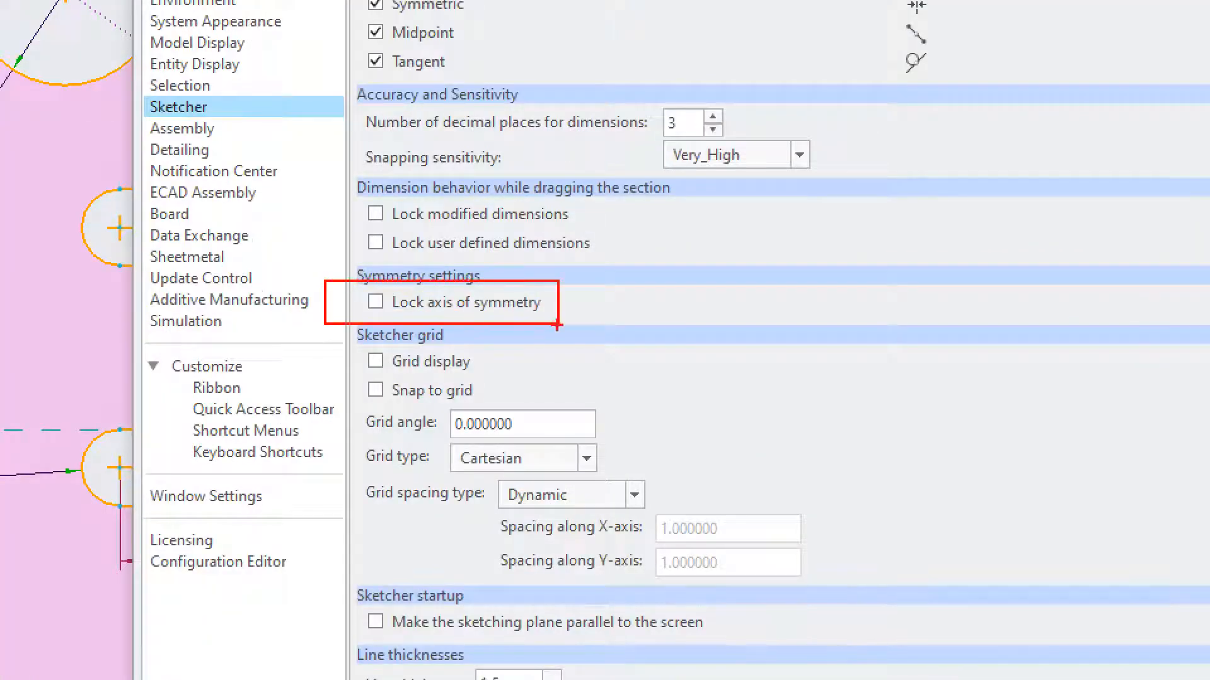
{"action": "key", "text": "Escape"}
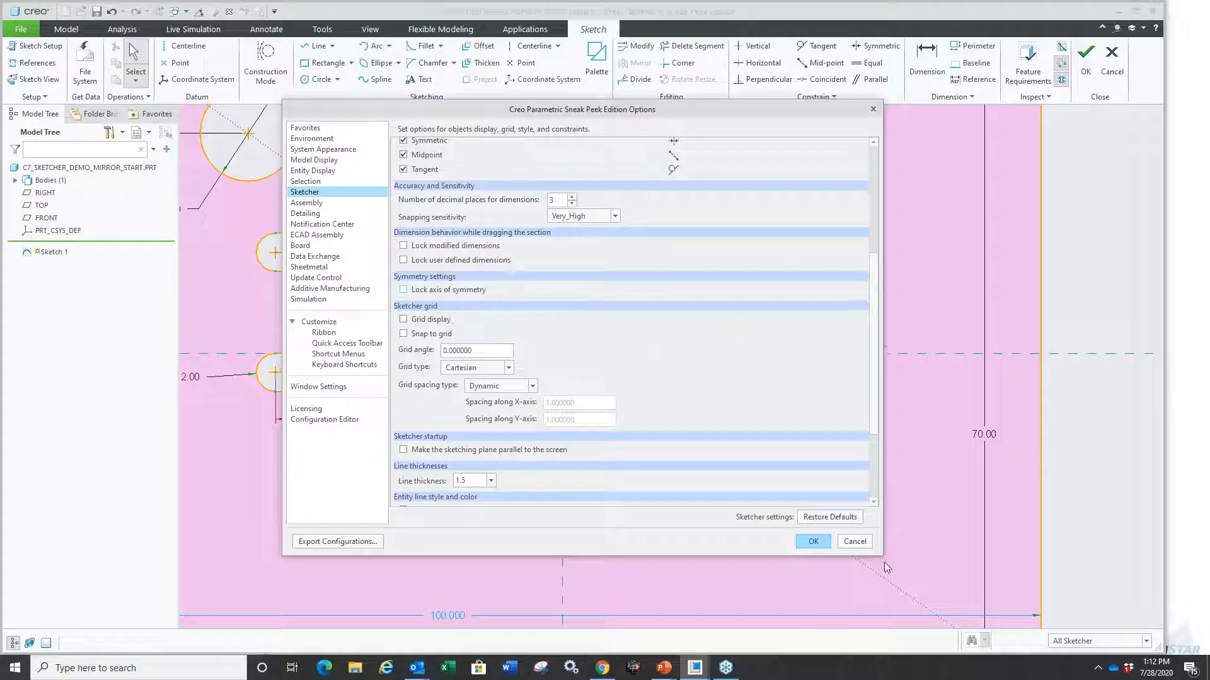
{"action": "left_click", "coordinate": [813, 542]}
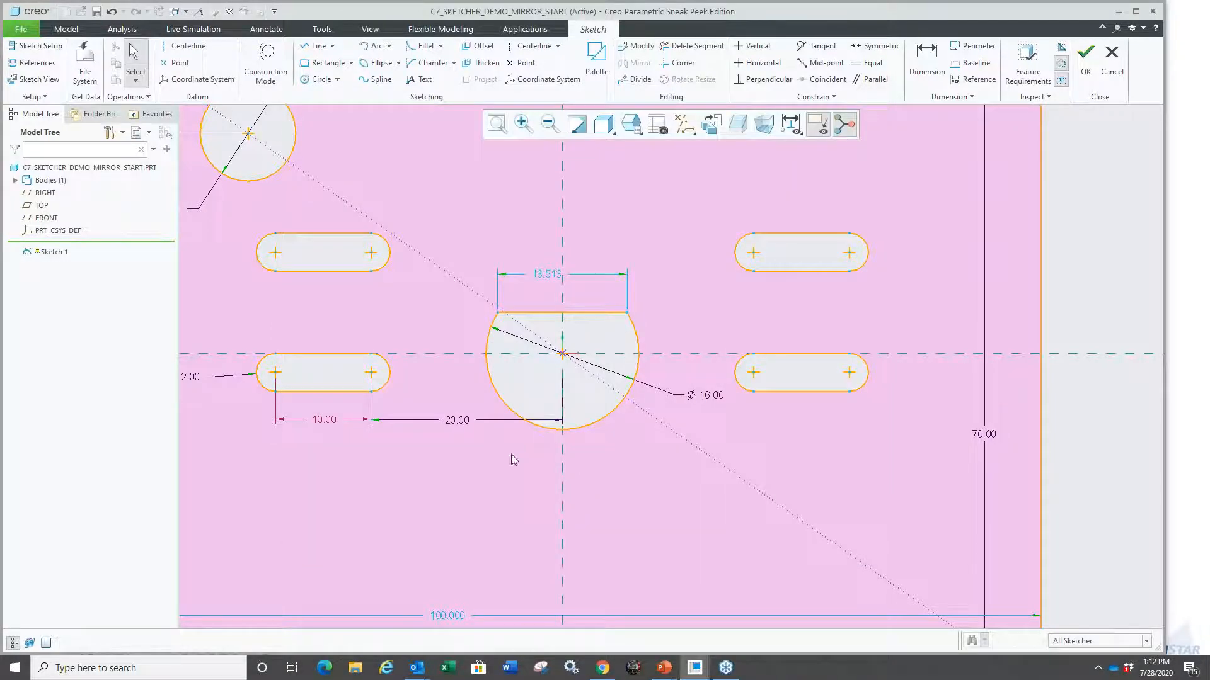
Step: Undo the last move of the central profile's flat top edge and the mirroring of the two slots
{"action": "scroll", "coordinate": [444, 376], "scroll_direction": "up", "scroll_amount": 1}
{"action": "scroll", "coordinate": [558, 338], "scroll_direction": "down", "scroll_amount": 1}
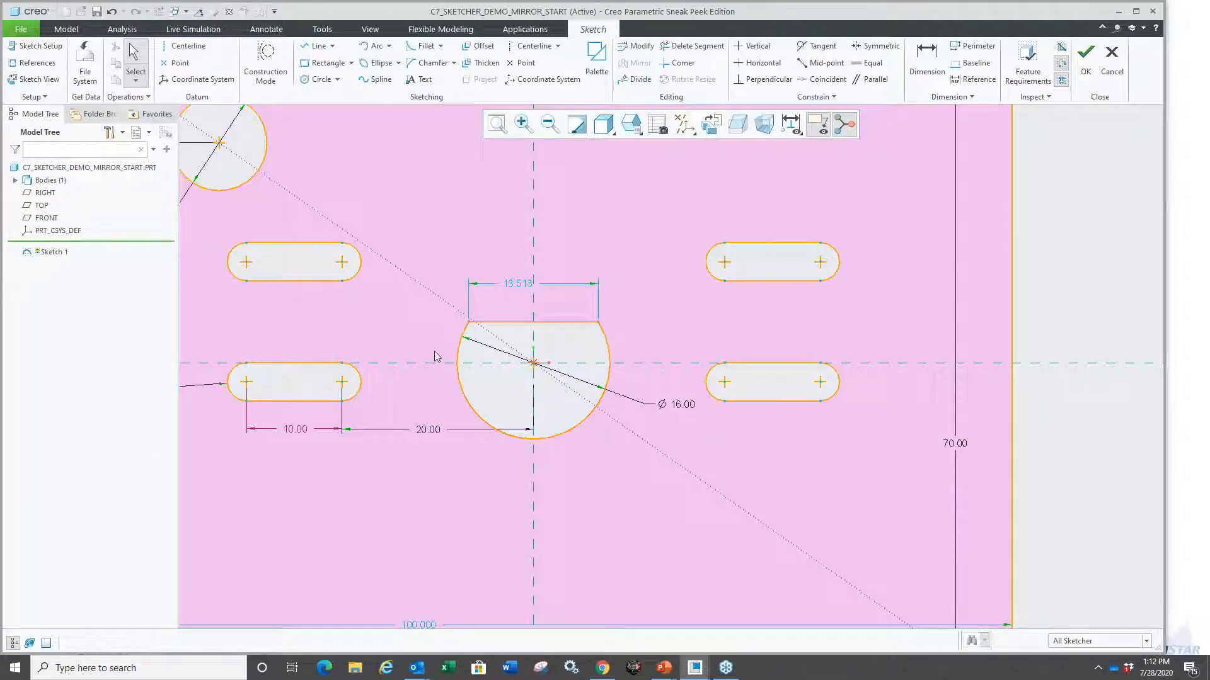
{"action": "key", "text": "ctrl+z"}
{"action": "key", "text": "ctrl+z"}
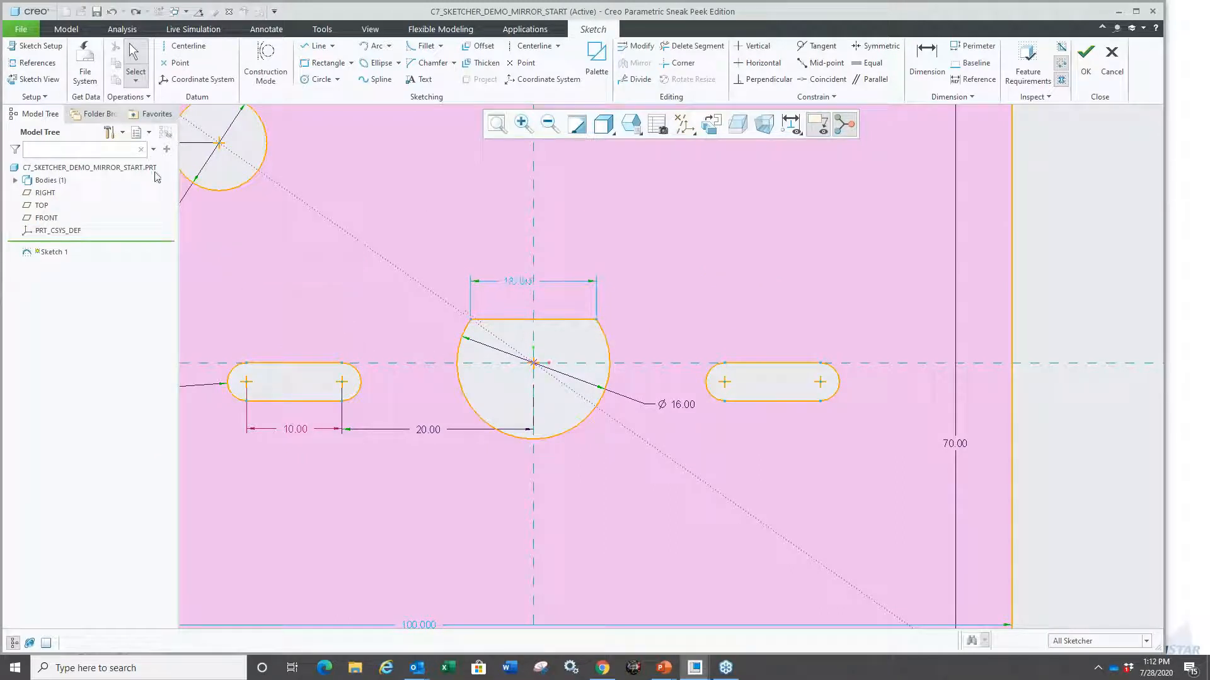
Step: Enable Lock axis of symmetry in the Sketcher options
{"action": "left_click", "coordinate": [20, 29]}
{"action": "left_click", "coordinate": [57, 311]}
{"action": "left_click", "coordinate": [318, 192]}
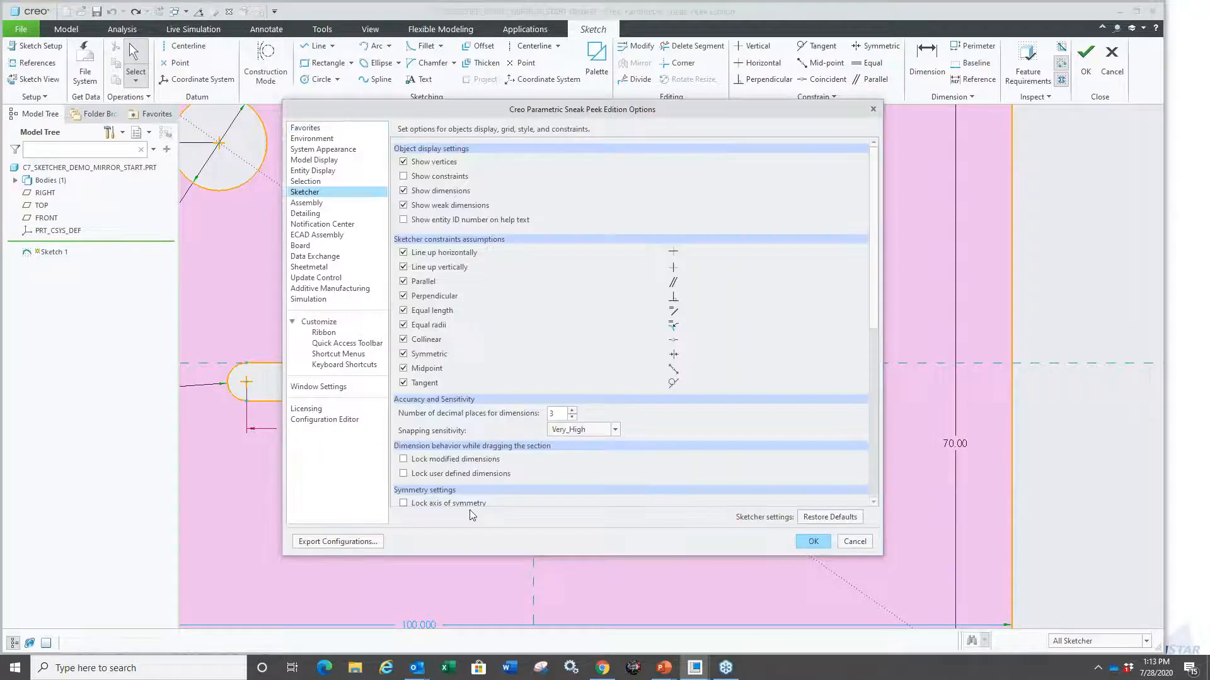
{"action": "left_click", "coordinate": [403, 503]}
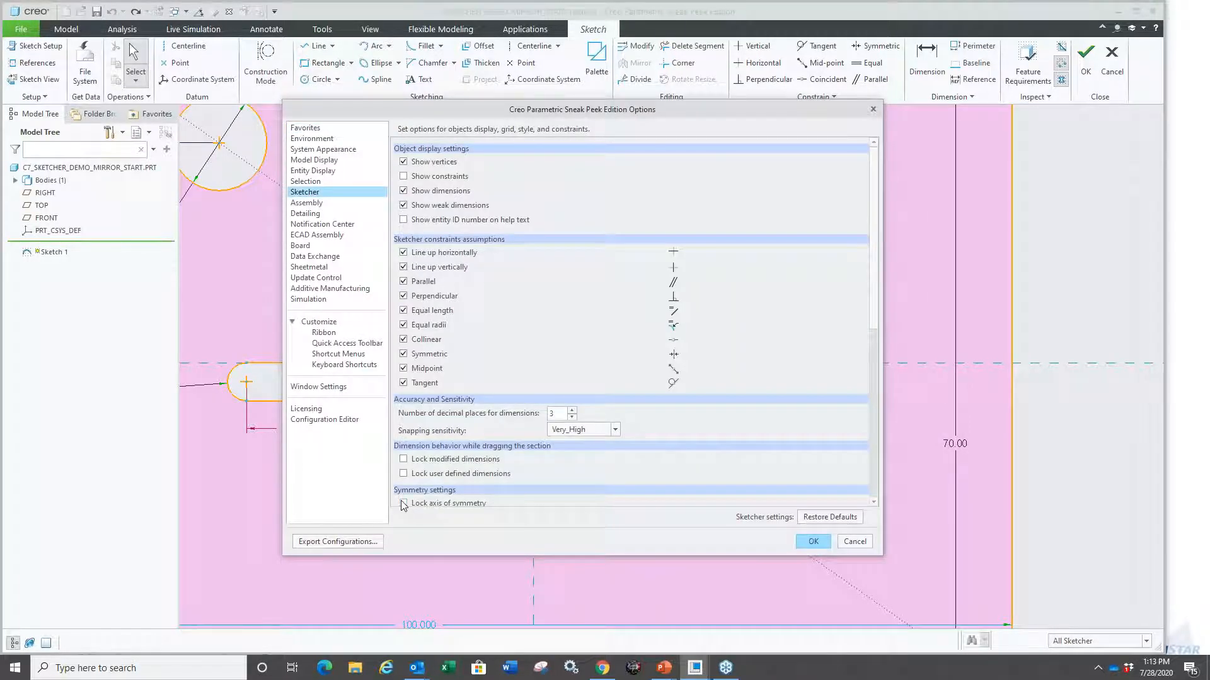
{"action": "left_click", "coordinate": [812, 542]}
{"action": "left_click", "coordinate": [645, 390]}
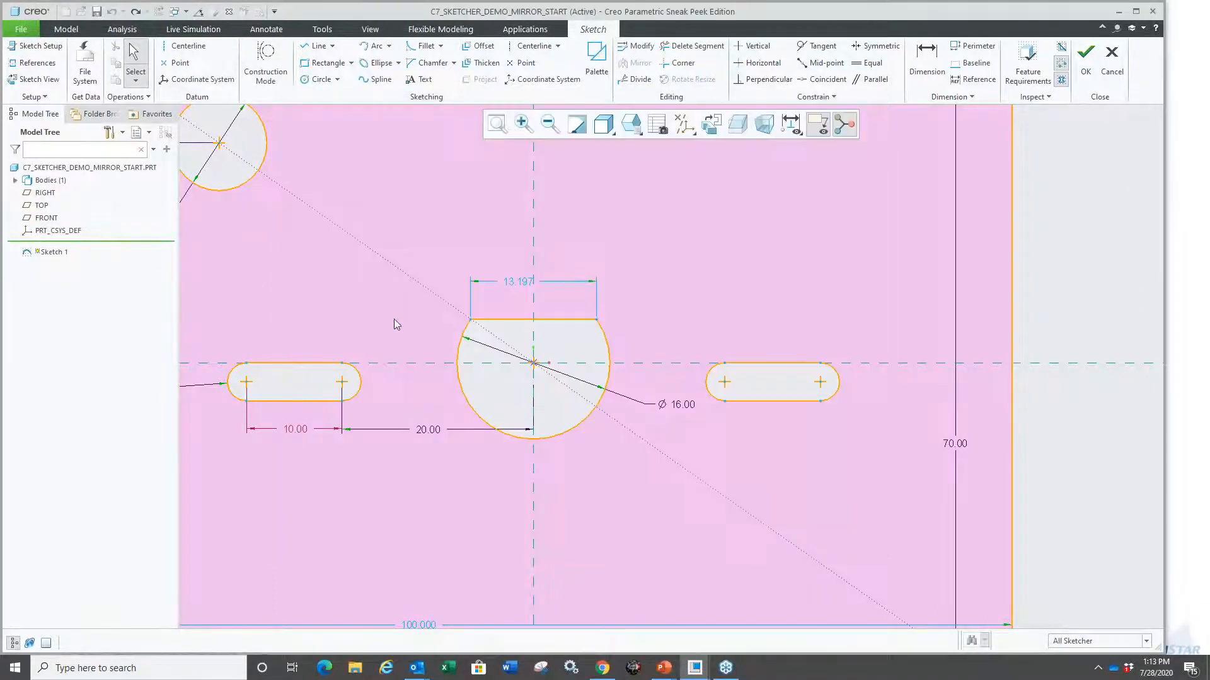
Step: Mirror the slots on both sides of the central profile about its flat top edge
{"action": "left_click_drag", "start_coordinate": [210, 344], "coordinate": [398, 420]}
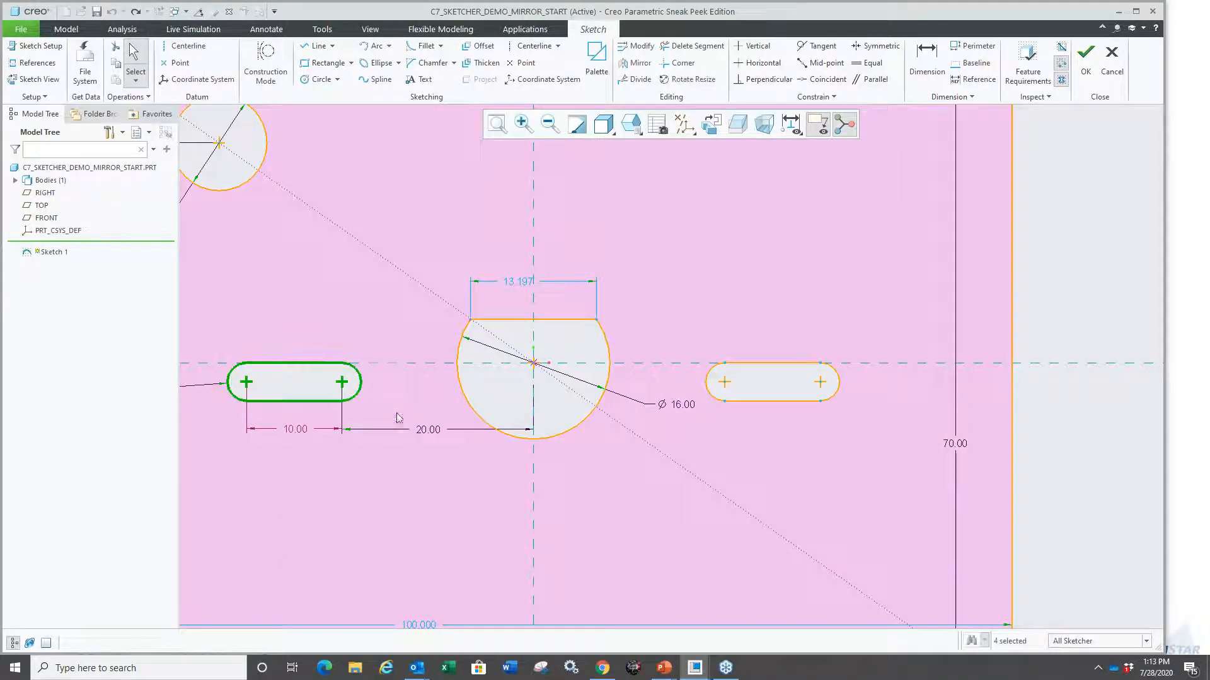
{"action": "left_click_drag", "start_coordinate": [688, 348], "coordinate": [841, 429]}
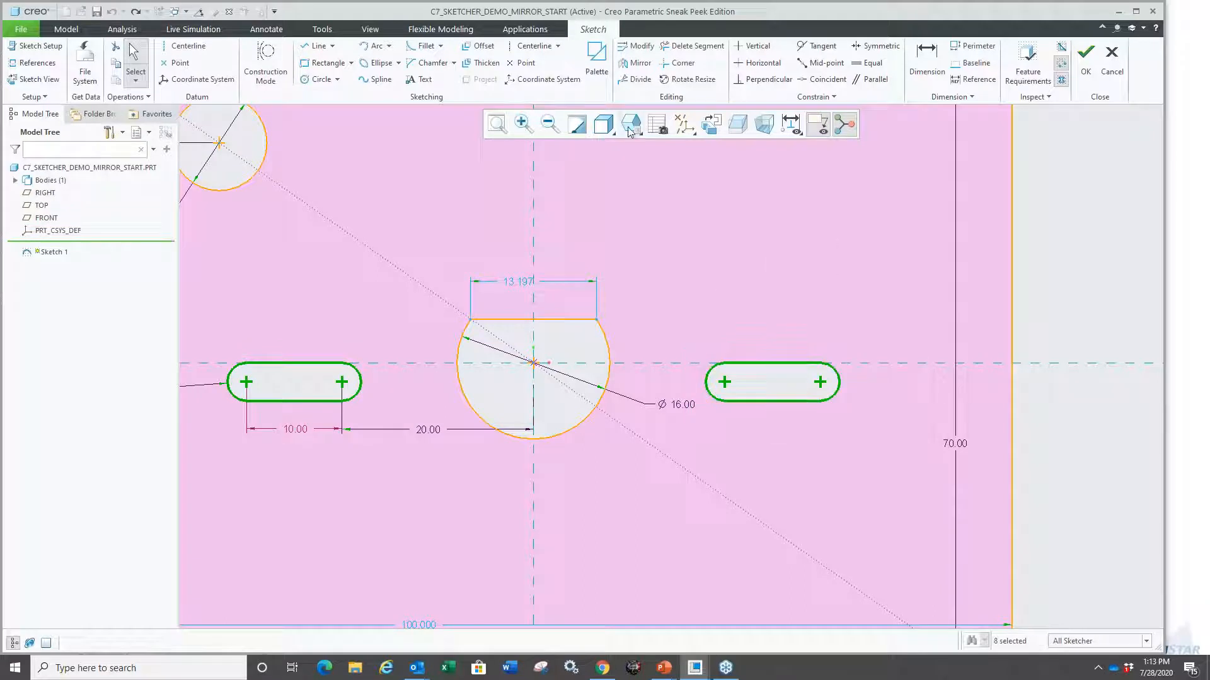
{"action": "left_click", "coordinate": [625, 67]}
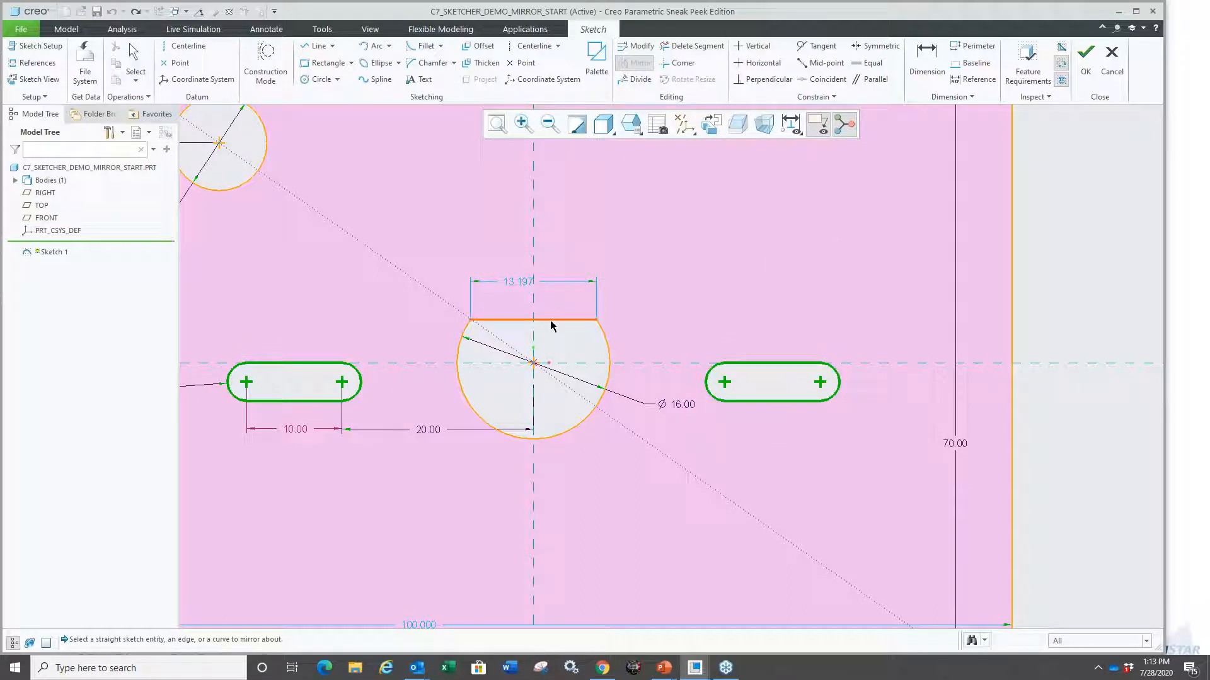
{"action": "left_click", "coordinate": [545, 321]}
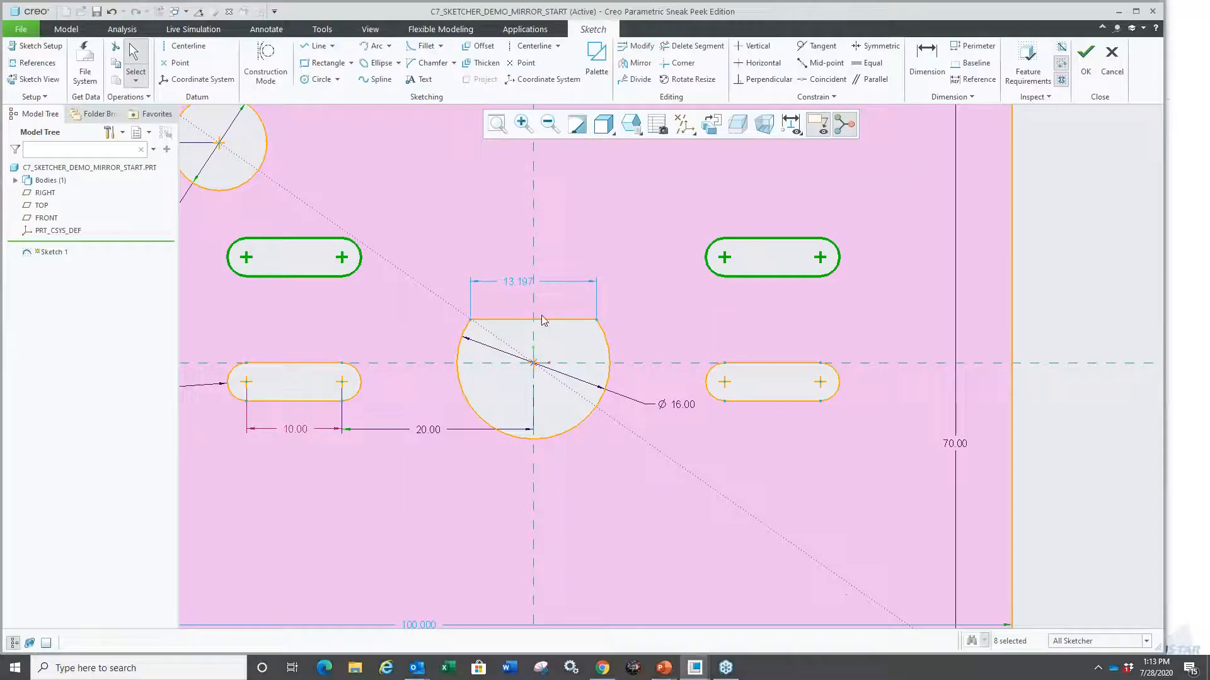
Step: Enlarge the slots slightly by moving a mirrored slot's edge, and set the central profile's flat edge width to 8
{"action": "left_click", "coordinate": [558, 320]}
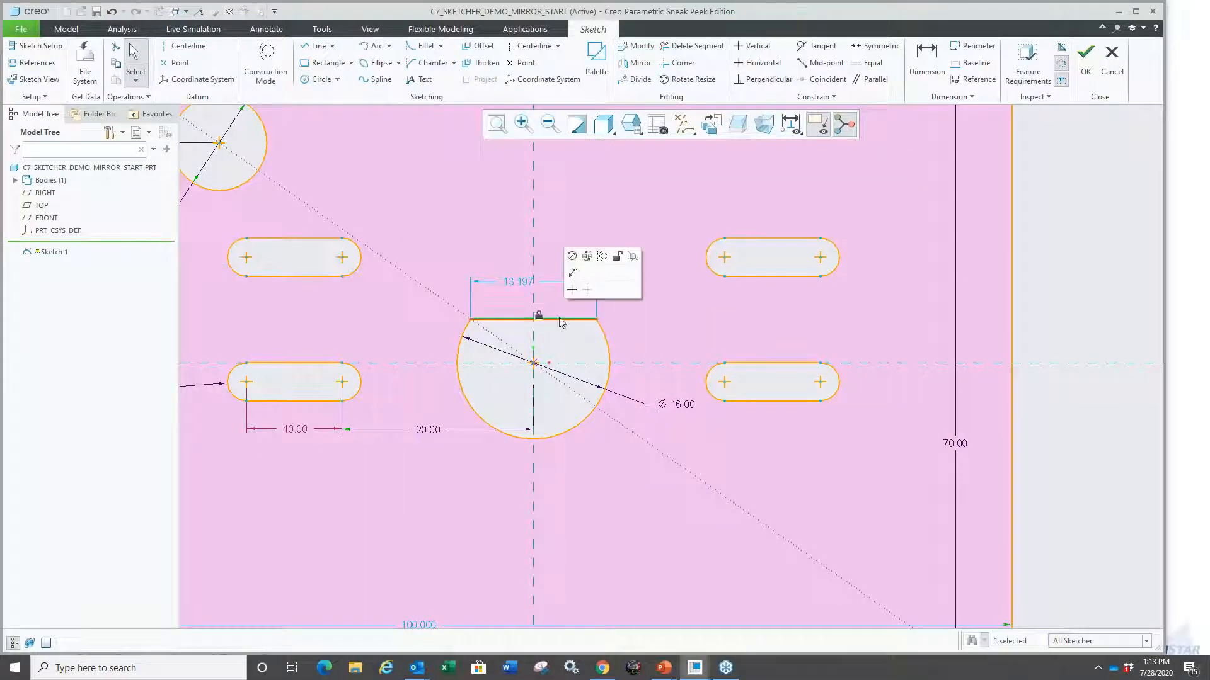
{"action": "left_click_drag", "start_coordinate": [773, 276], "coordinate": [774, 232]}
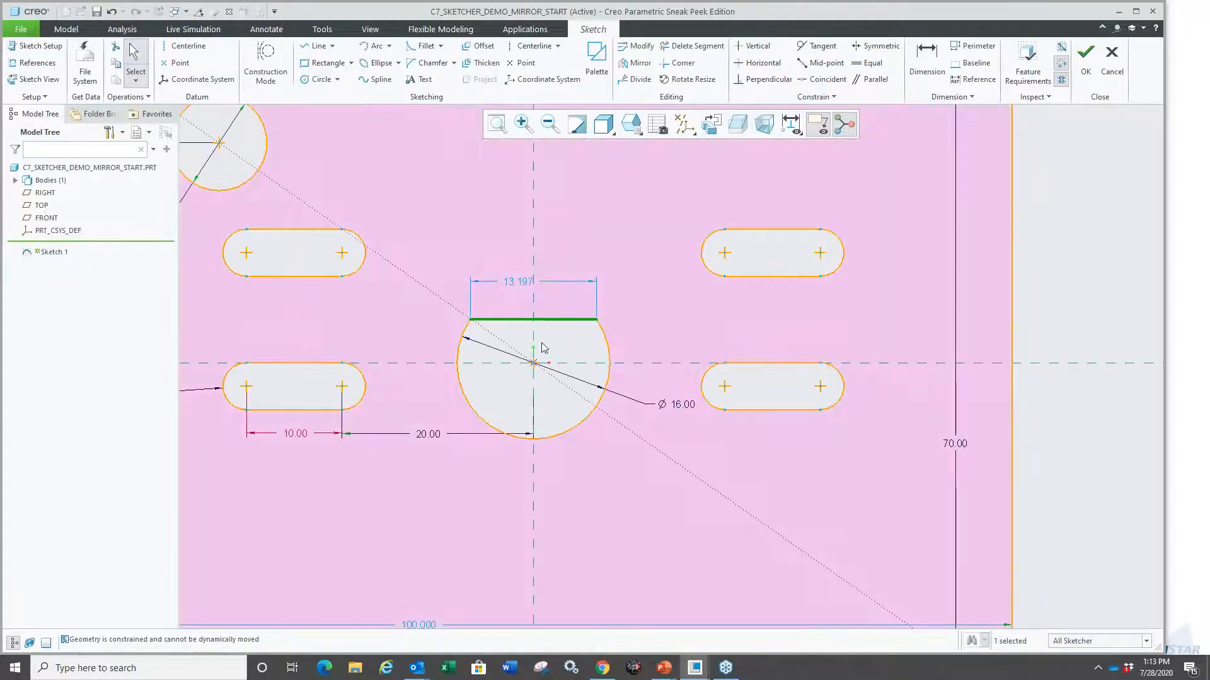
{"action": "double_click", "coordinate": [508, 283]}
{"action": "type", "text": "8"}
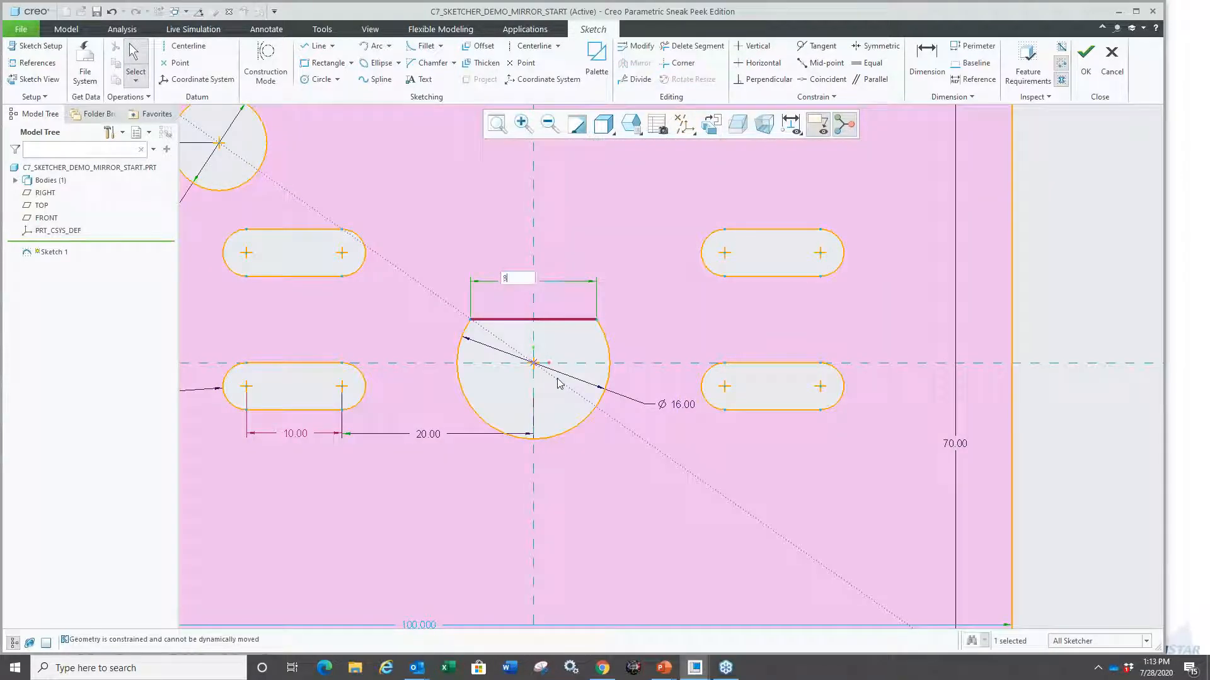
{"action": "key", "text": "Return"}
{"action": "left_click", "coordinate": [639, 301]}
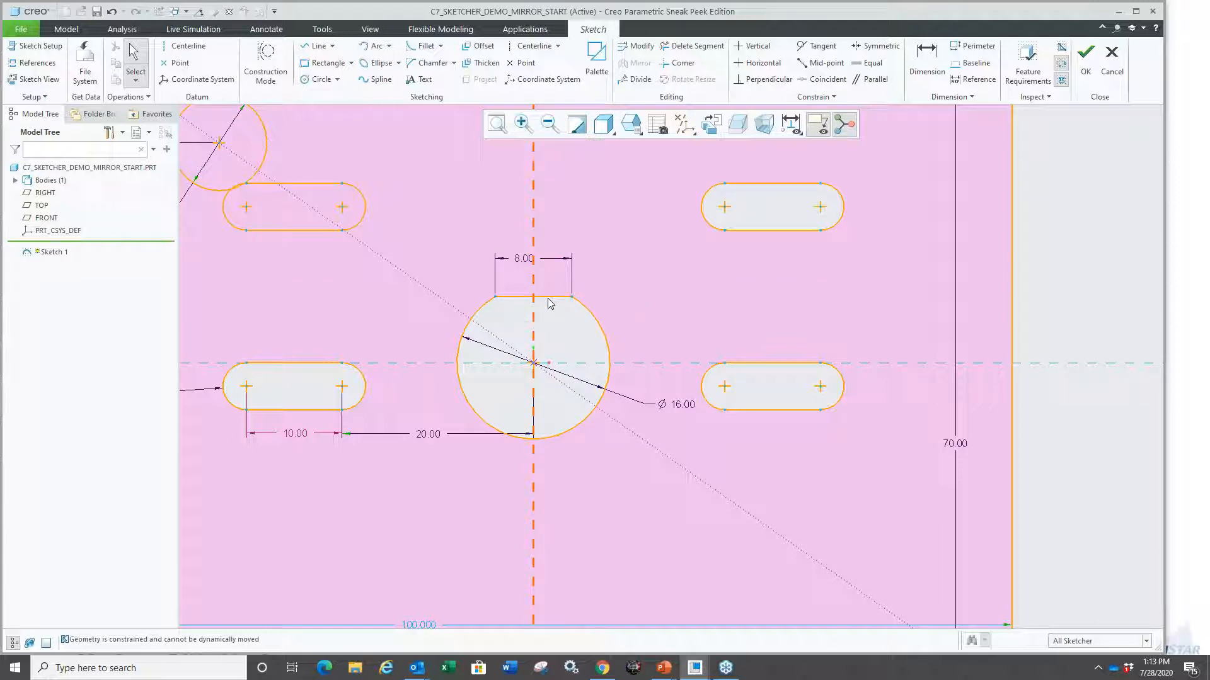
Step: Quit the sketch without saving its modifications and close the part
{"action": "left_click", "coordinate": [788, 122]}
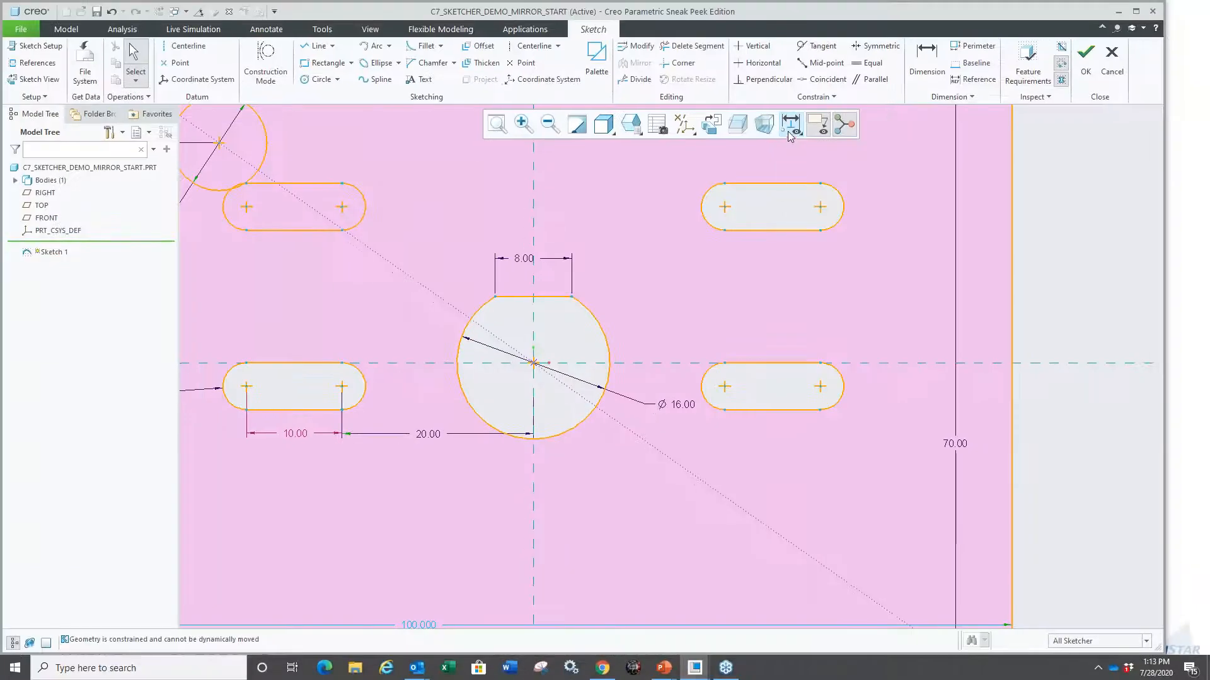
{"action": "left_click", "coordinate": [785, 215]}
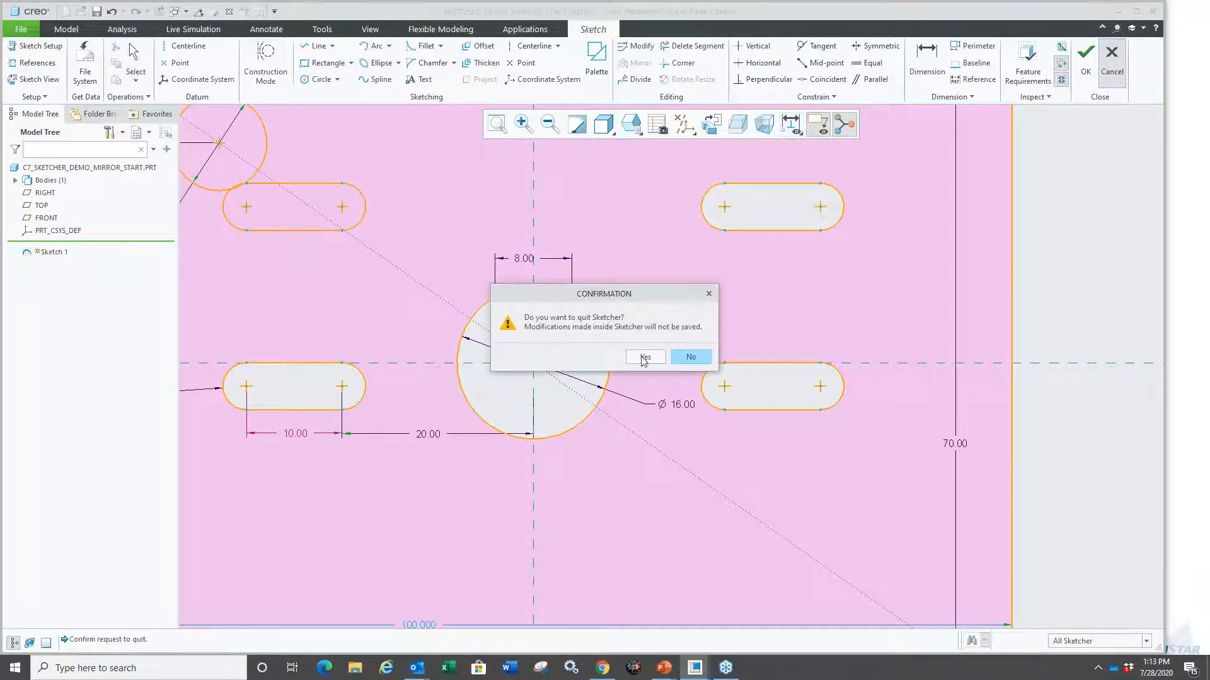
{"action": "left_click", "coordinate": [644, 358]}
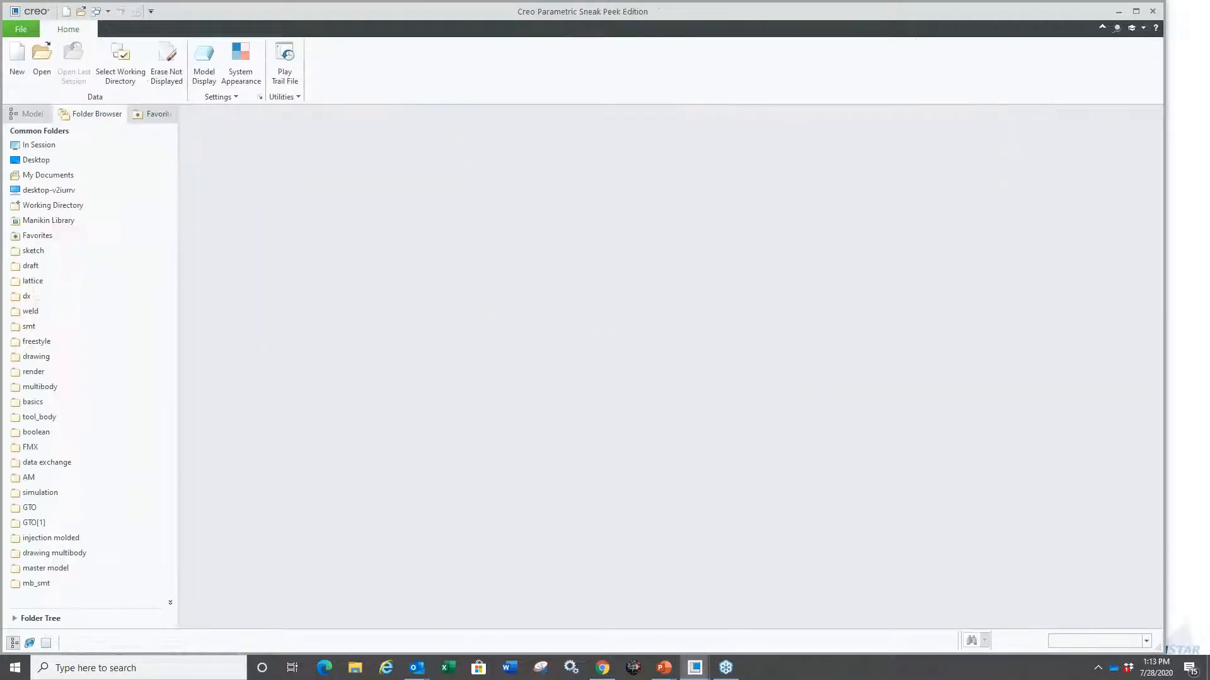
Step: Erase the undisplayed models from the session and open instant_snap.prt from the sketch folder
{"action": "key", "text": "Return"}
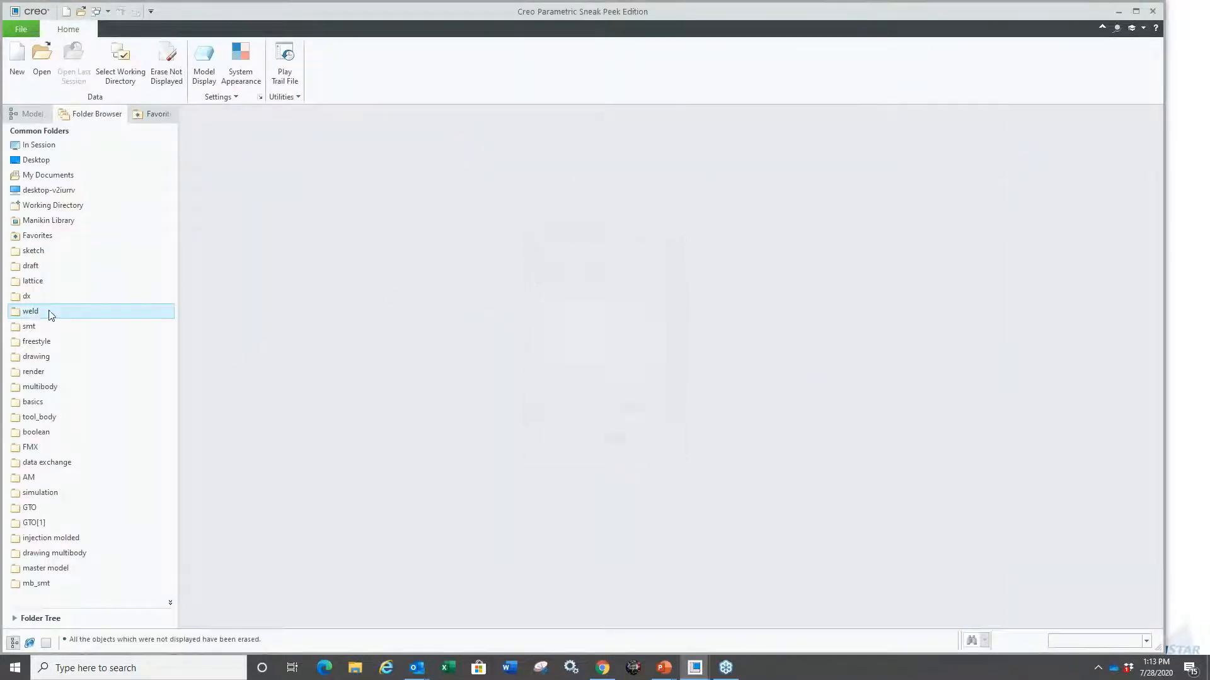
{"action": "left_click", "coordinate": [47, 255]}
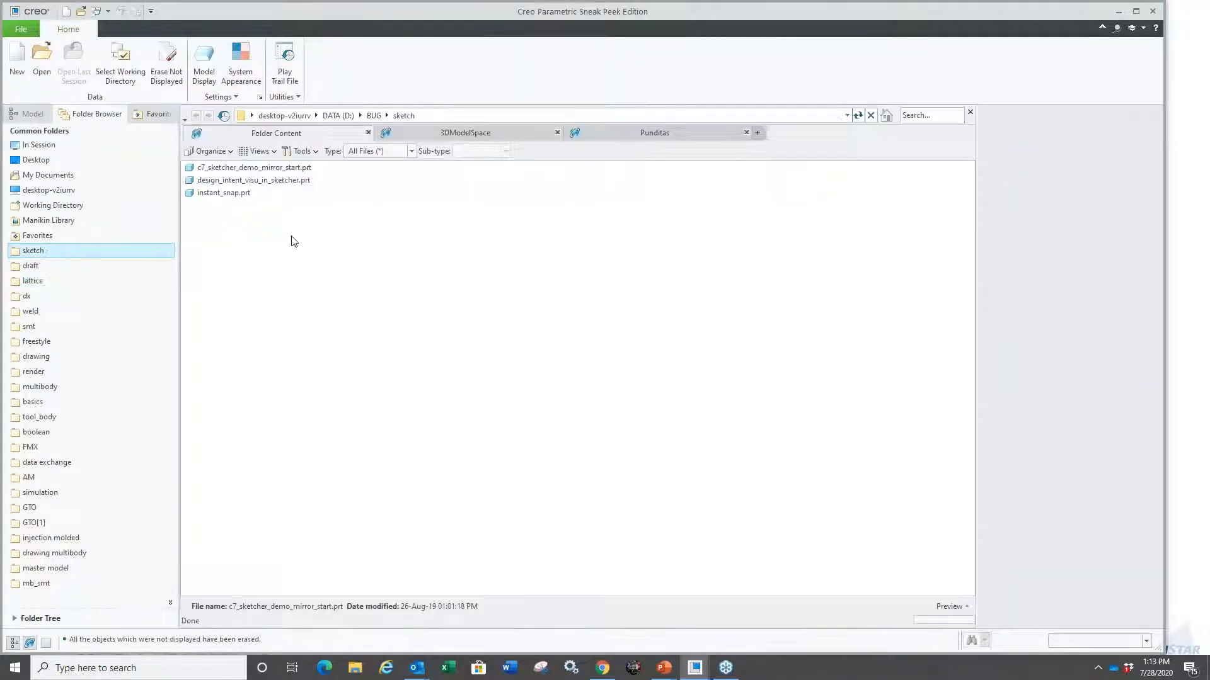
{"action": "double_click", "coordinate": [223, 195]}
Step: Start a new sketch on the flat ring-shaped rim face of the hollow revolved part
{"action": "middle_click_drag", "start_coordinate": [655, 513], "coordinate": [649, 387]}
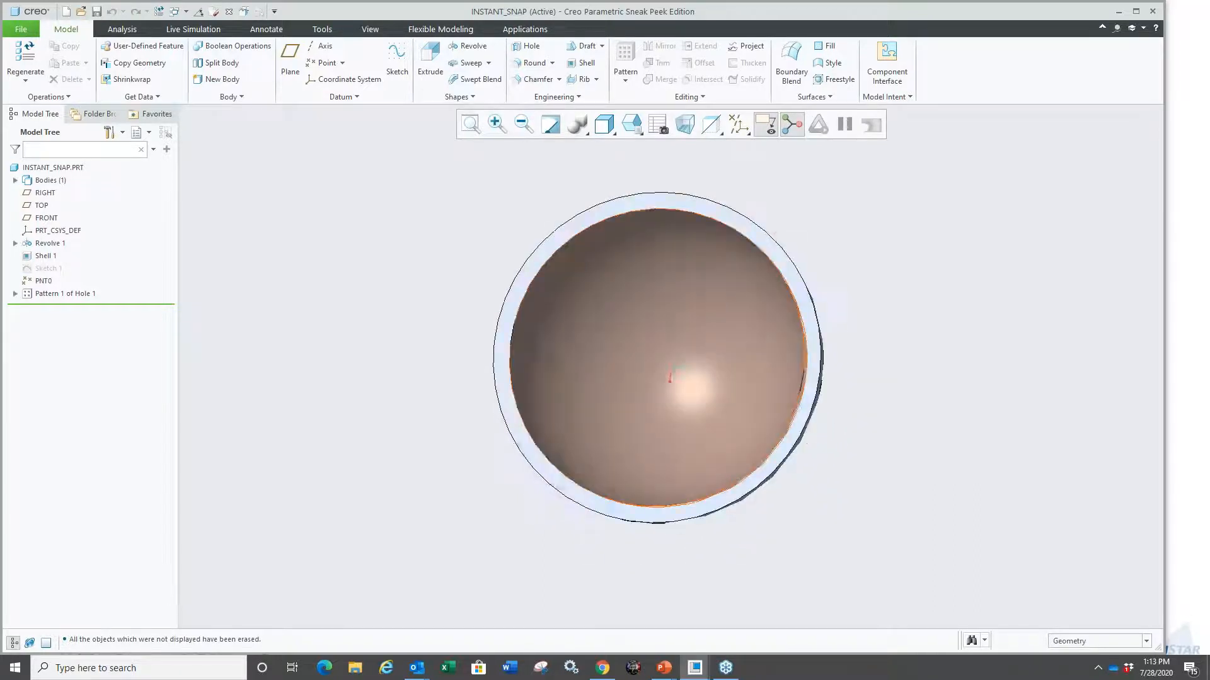
{"action": "middle_click_drag", "start_coordinate": [681, 224], "coordinate": [617, 195]}
{"action": "left_click", "coordinate": [617, 198]}
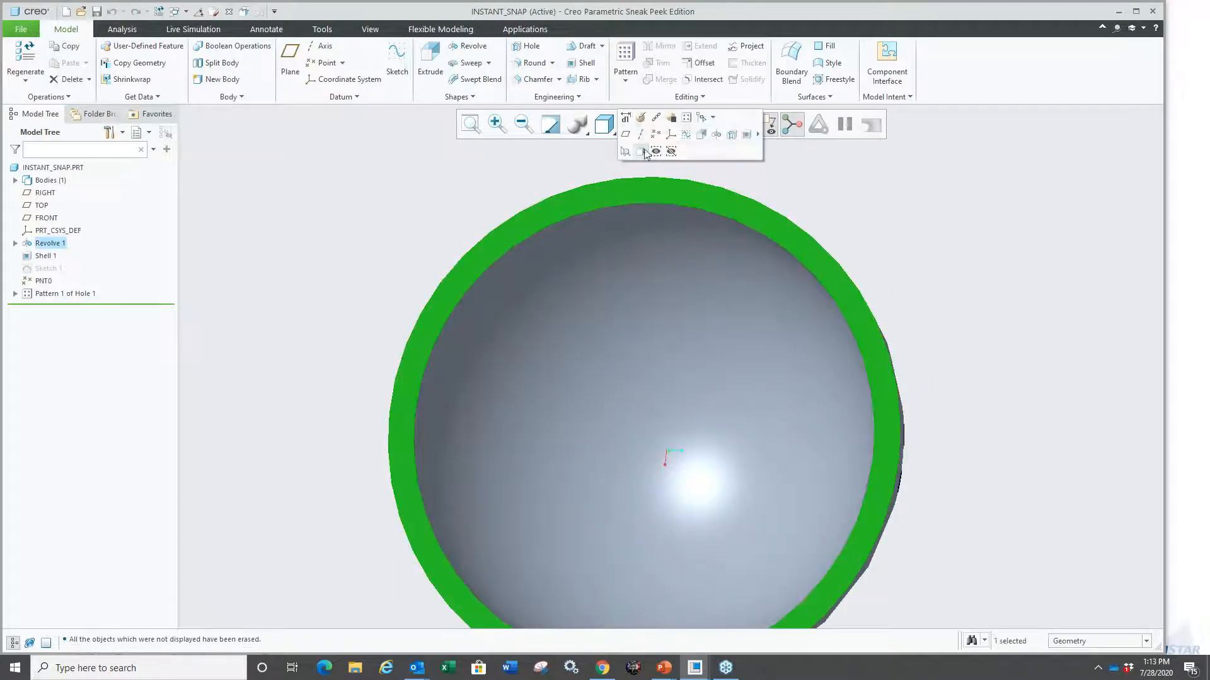
{"action": "left_click", "coordinate": [686, 133]}
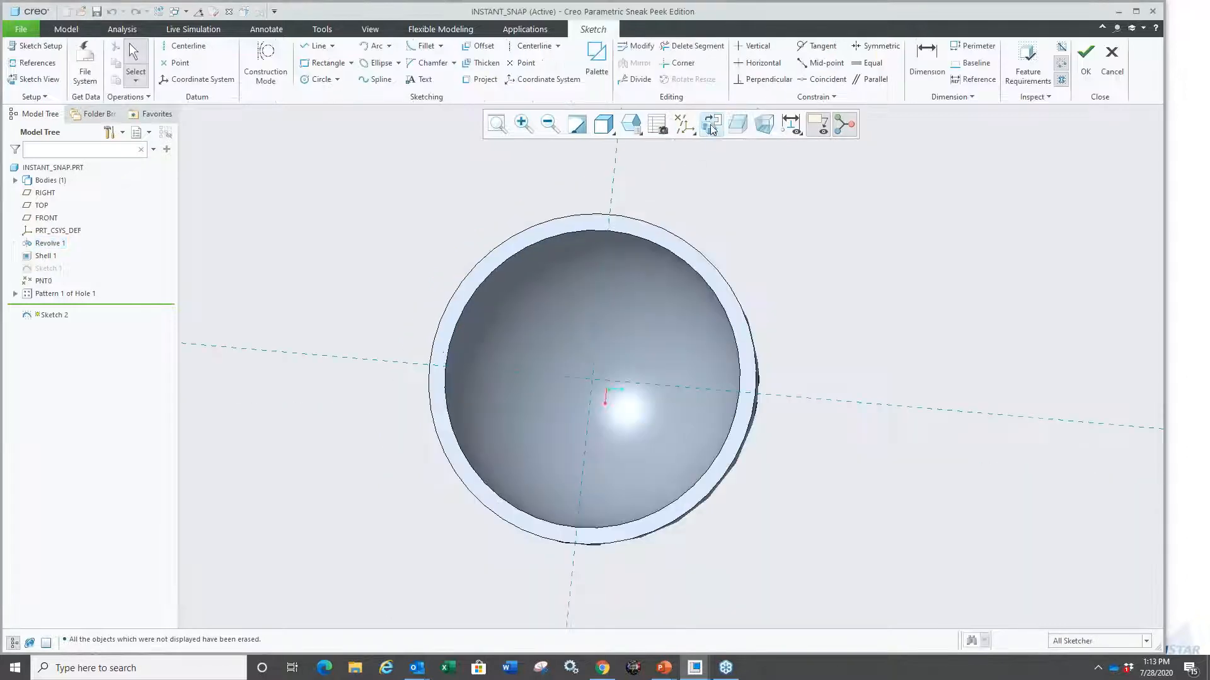
Step: Start a line at the intersection of the sketch references and display the model with its hidden lines in grey
{"action": "right_click", "coordinate": [389, 239]}
{"action": "left_click", "coordinate": [414, 266]}
{"action": "left_click", "coordinate": [672, 368]}
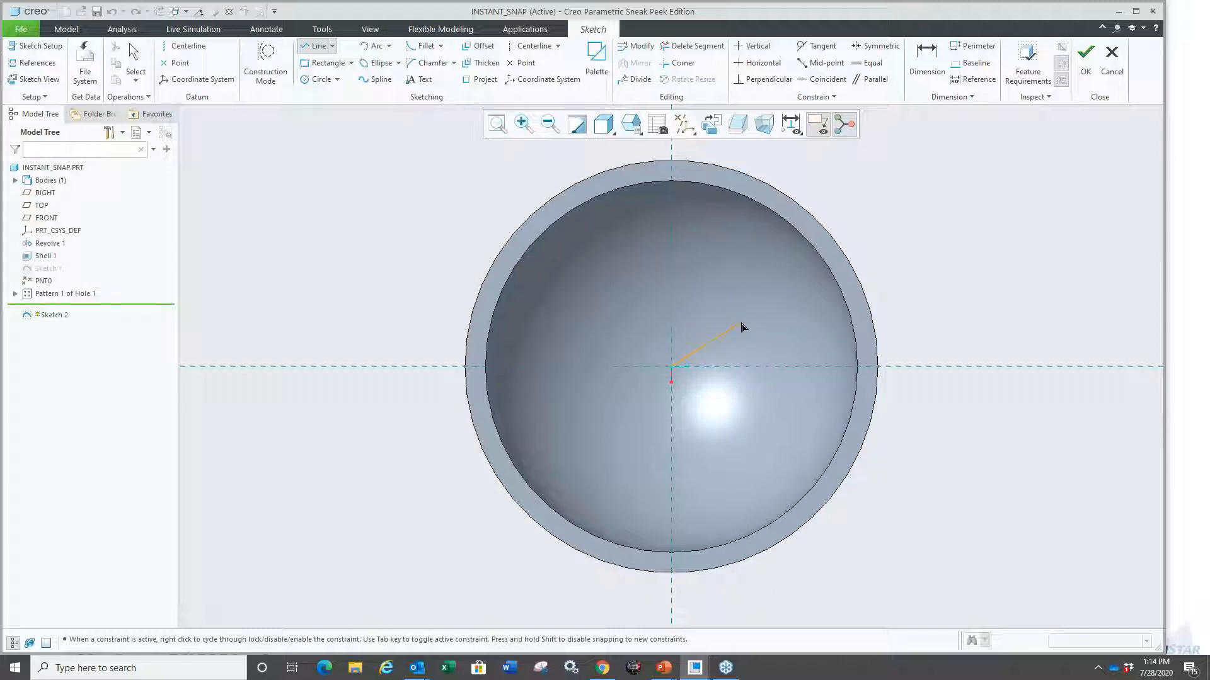
{"action": "left_click", "coordinate": [613, 130]}
{"action": "left_click", "coordinate": [643, 246]}
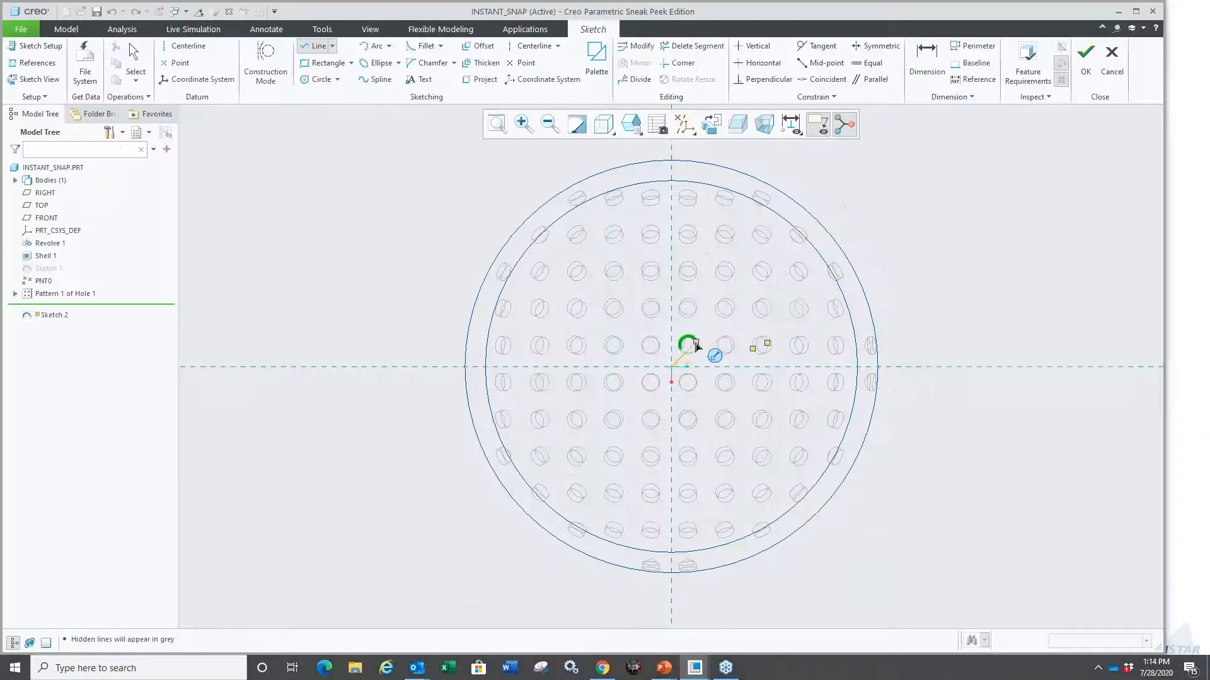
Step: Review the sketch's snapping settings and turn off Instant Snapping to Model Geometry
{"action": "right_click", "coordinate": [734, 287]}
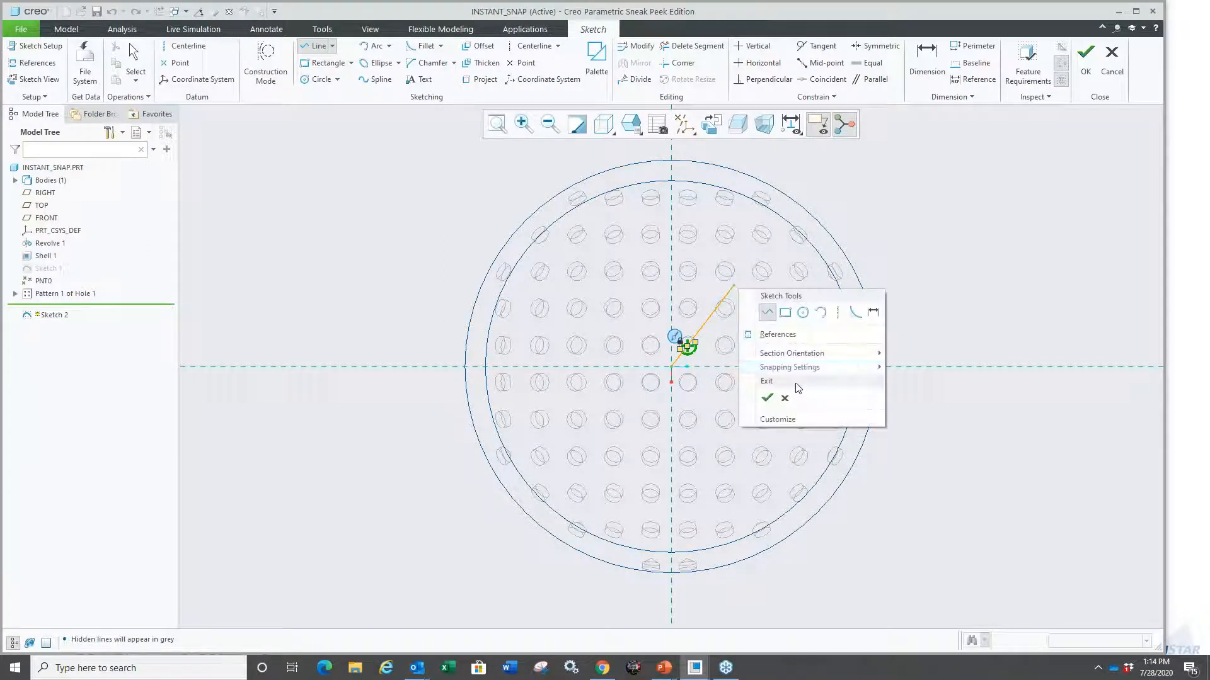
{"action": "mouse_move", "coordinate": [795, 367]}
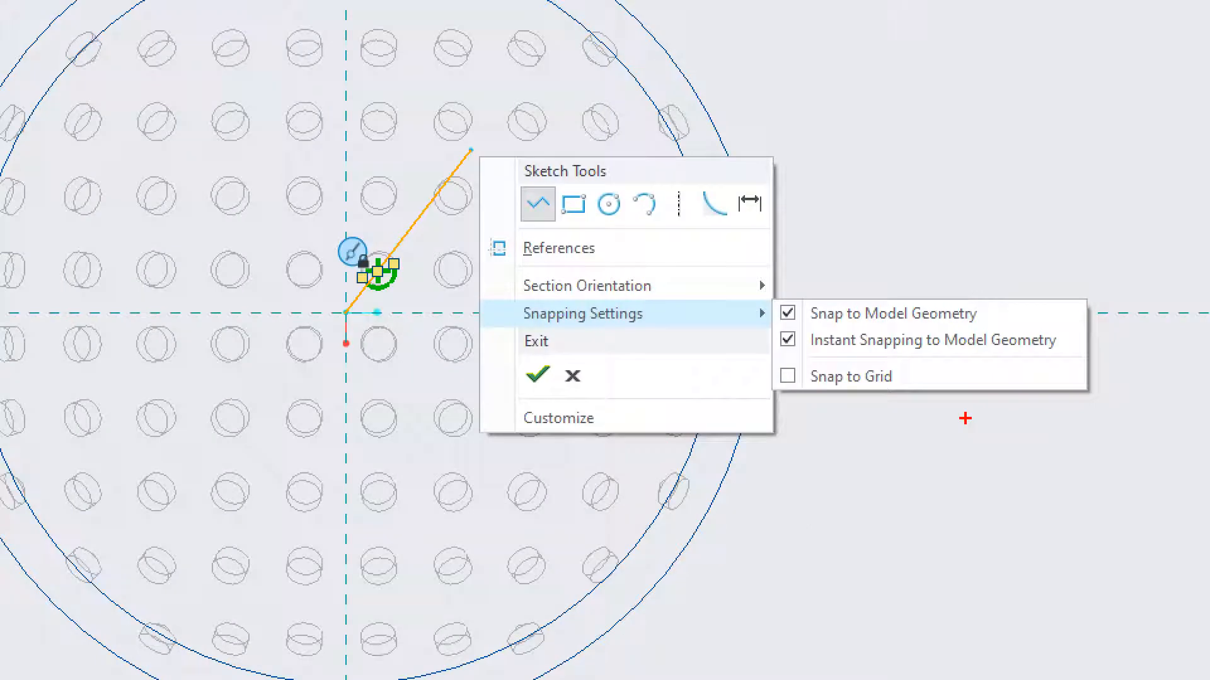
{"action": "left_click_drag", "start_coordinate": [764, 332], "coordinate": [1095, 356]}
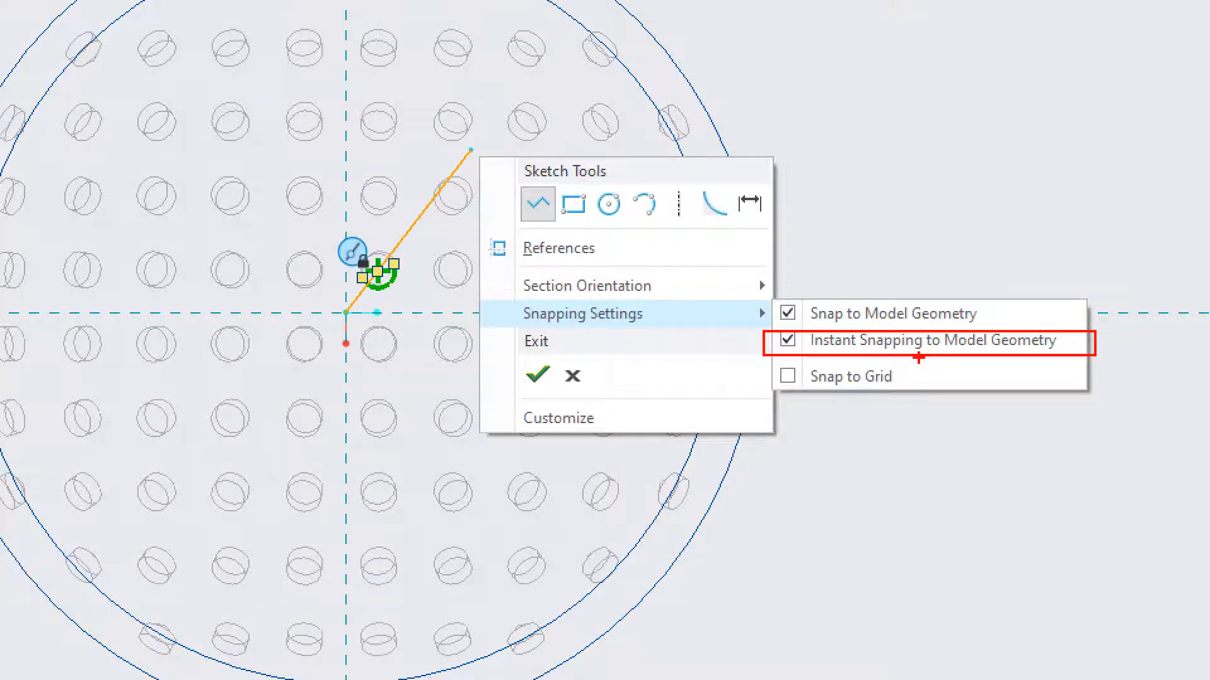
{"action": "key", "text": "Escape"}
{"action": "right_click", "coordinate": [907, 308]}
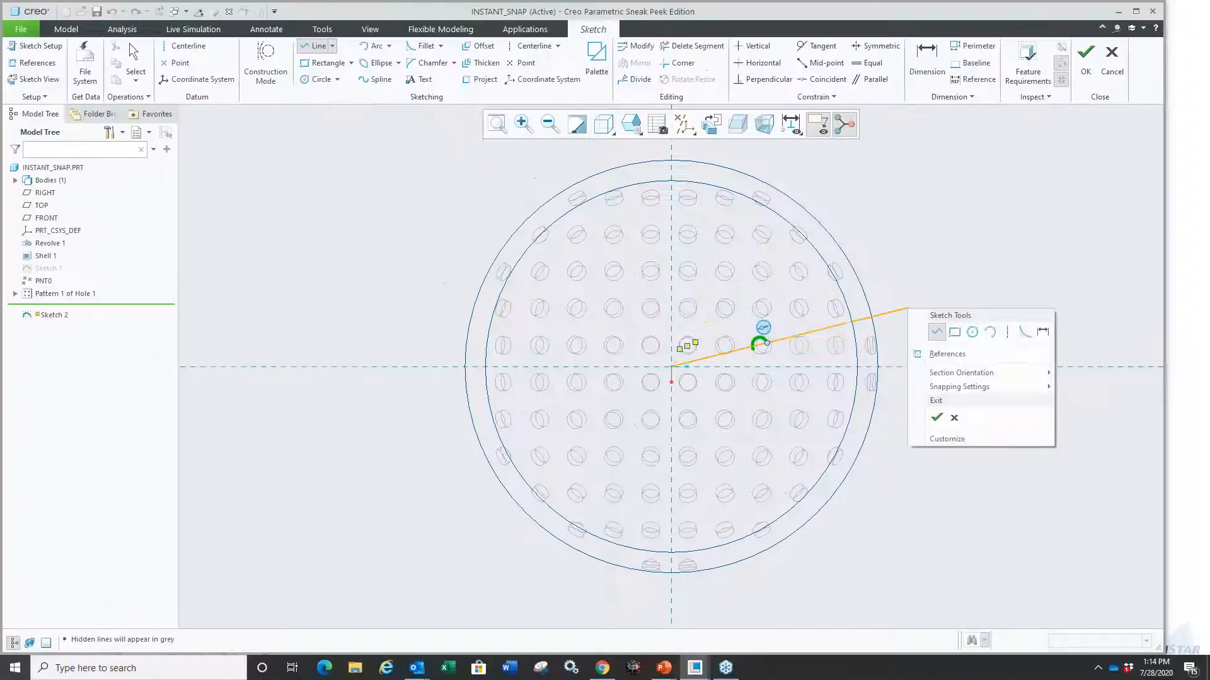
{"action": "mouse_move", "coordinate": [950, 386]}
{"action": "left_click", "coordinate": [778, 402]}
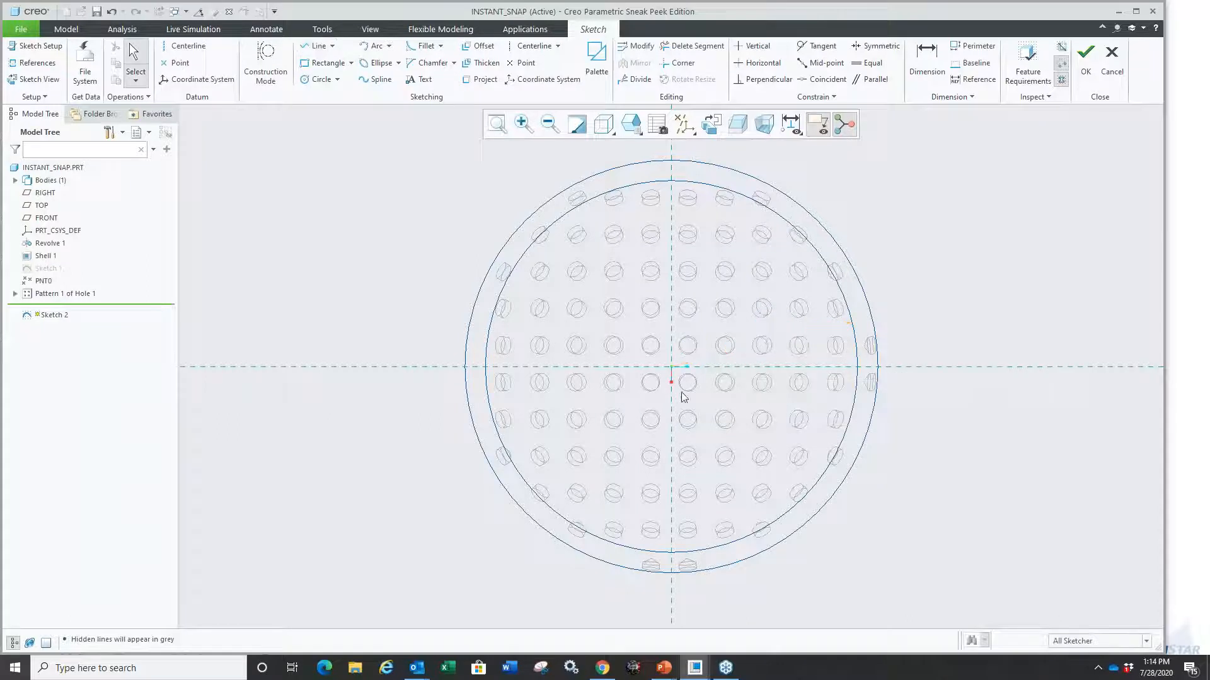
Step: Draw a line from the intersection of the sketch references to a point on the upper part of the inner circular edge
{"action": "right_click", "coordinate": [440, 269]}
{"action": "left_click", "coordinate": [466, 295]}
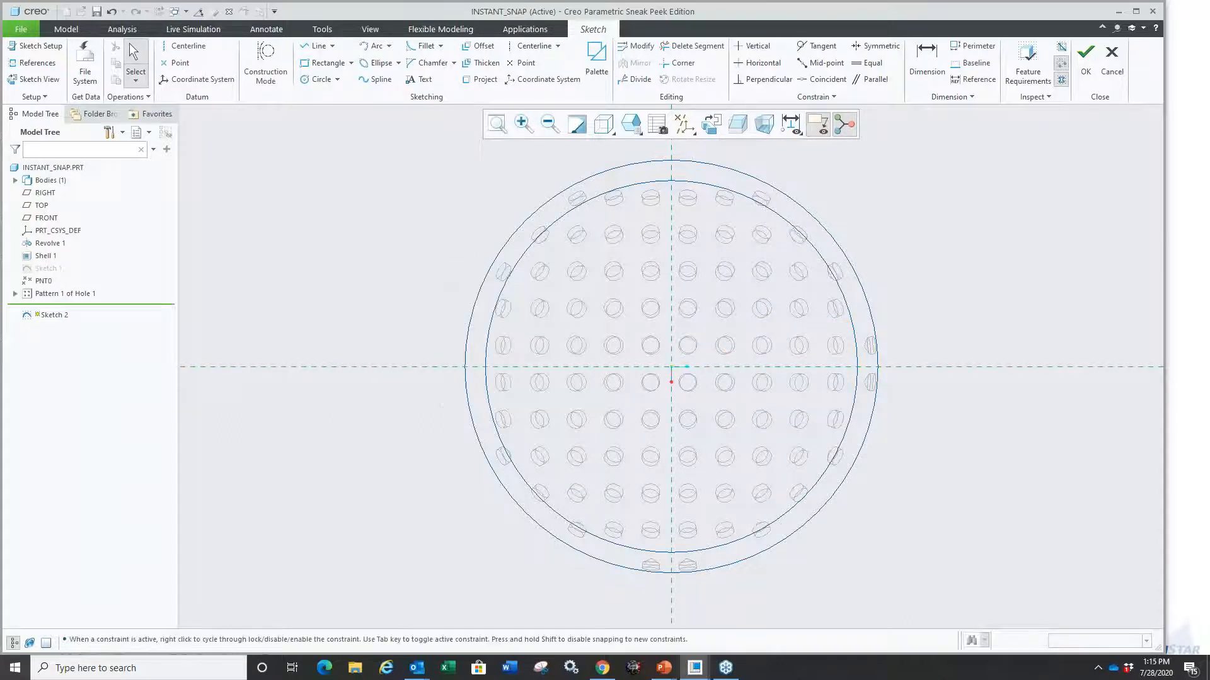
{"action": "left_click", "coordinate": [668, 370]}
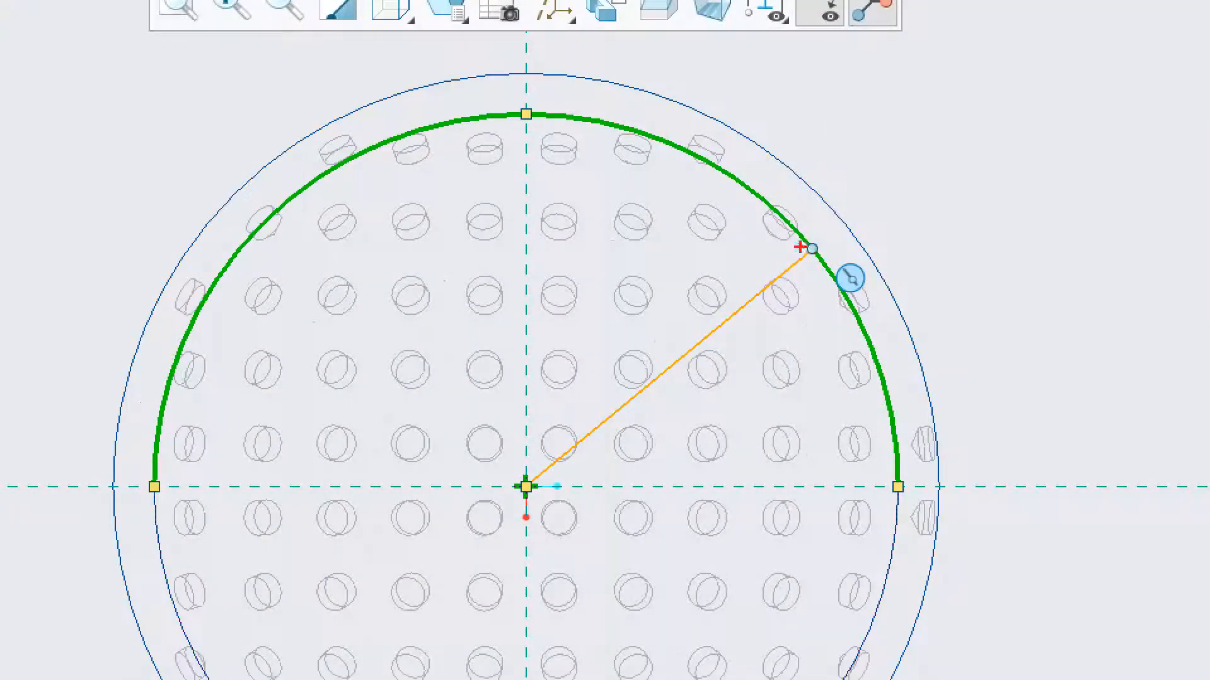
{"action": "left_click", "coordinate": [814, 248]}
{"action": "middle_click", "coordinate": [814, 248]}
{"action": "left_click_drag", "start_coordinate": [554, 444], "coordinate": [759, 287]}
{"action": "key", "text": "Escape"}
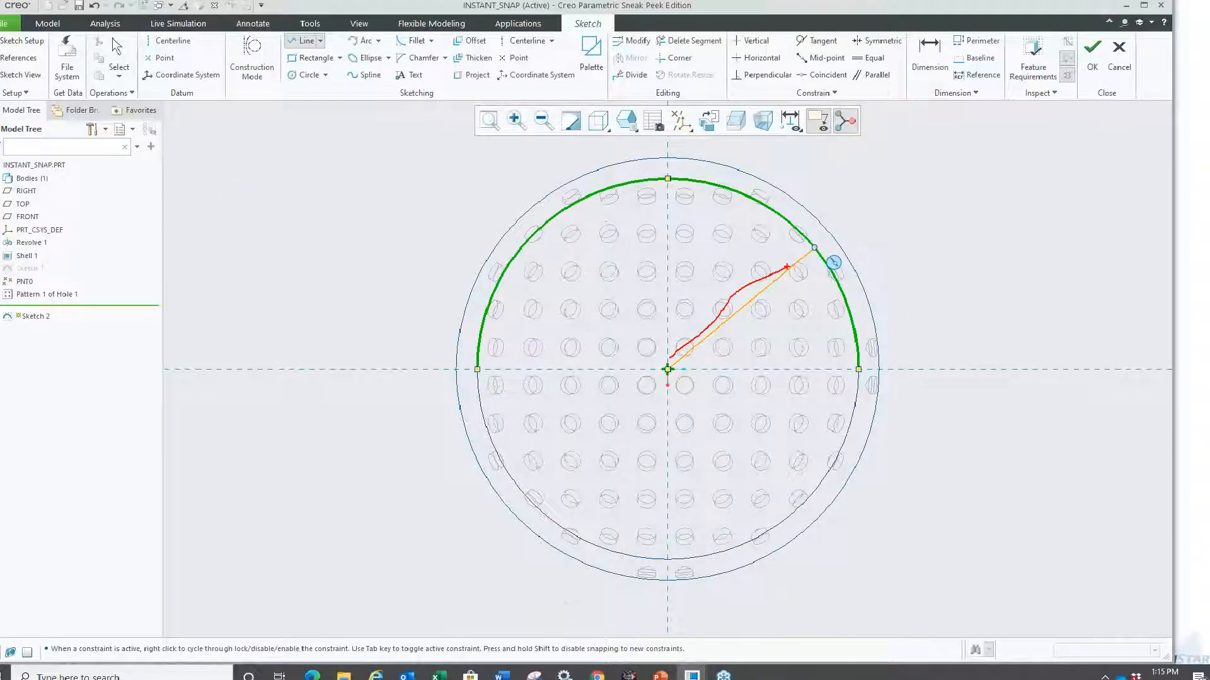
{"action": "left_click", "coordinate": [816, 253]}
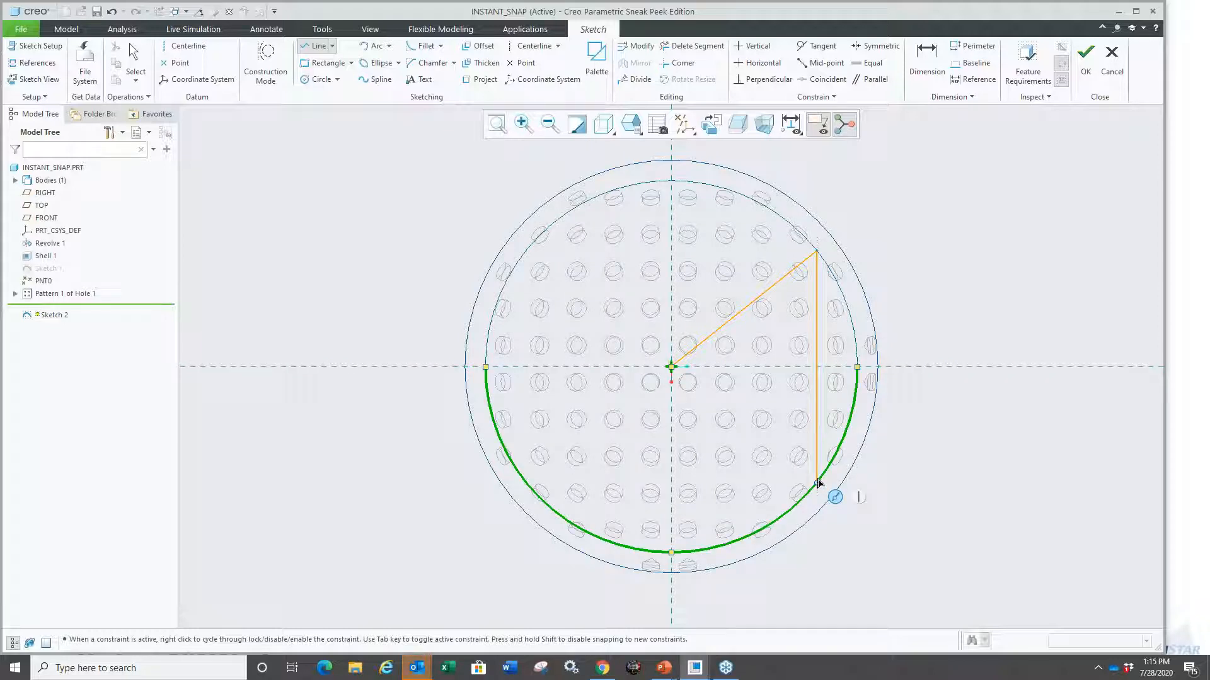
Step: Close the triangle with a vertical line down to the inner circular edge and a line back to the start, and accept the sketch
{"action": "left_click", "coordinate": [816, 483]}
{"action": "left_click", "coordinate": [671, 367]}
{"action": "key", "text": "Escape"}
{"action": "right_click", "coordinate": [974, 196]}
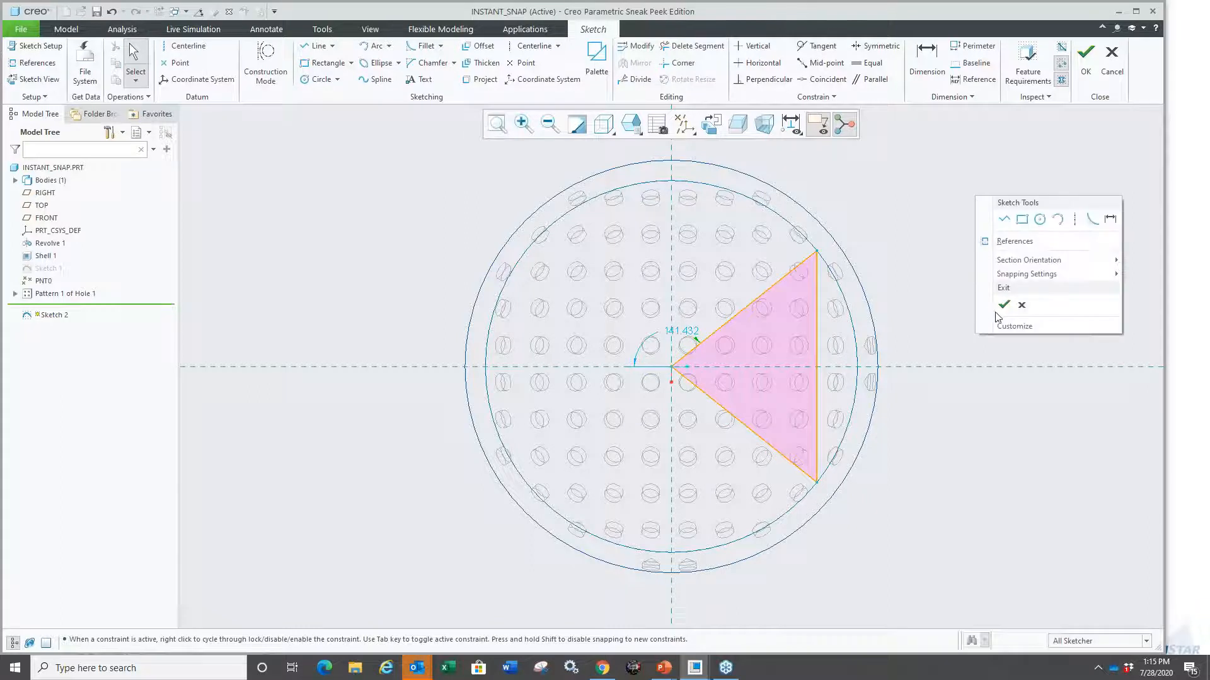
{"action": "left_click", "coordinate": [1003, 306]}
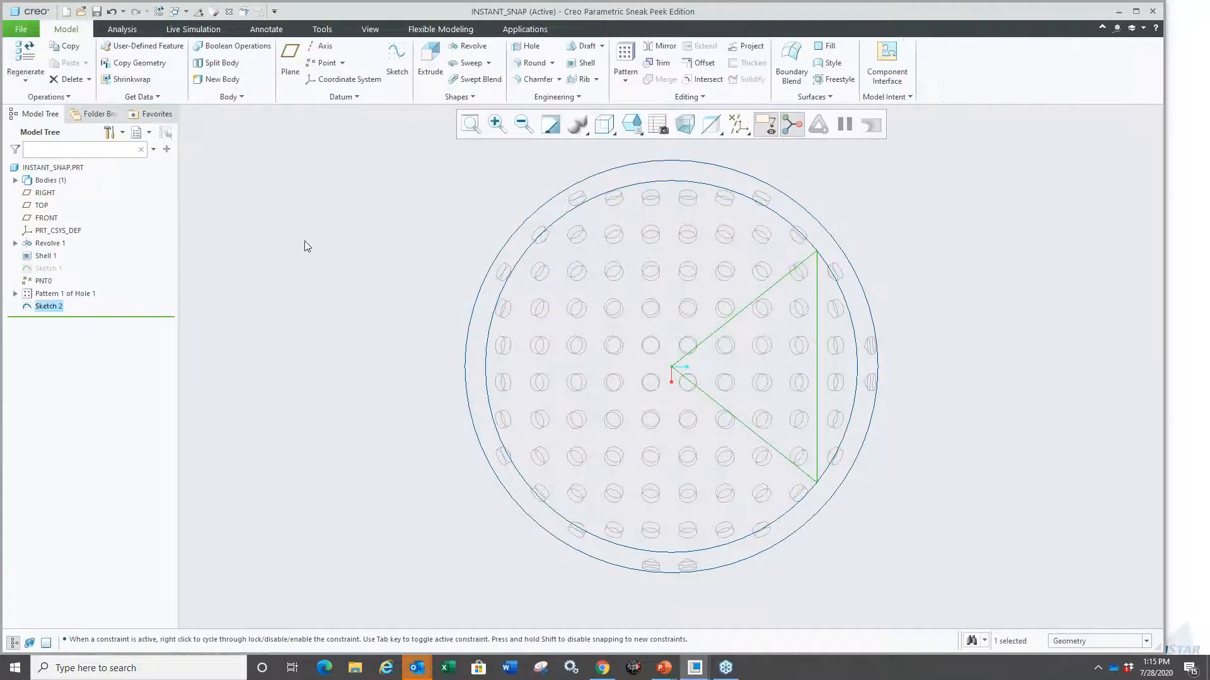
Step: Reopen Sketch 2 to check the state of Instant Snapping to Model Geometry in its snapping settings, and leave the sketch
{"action": "left_click", "coordinate": [52, 309]}
{"action": "left_click", "coordinate": [58, 238]}
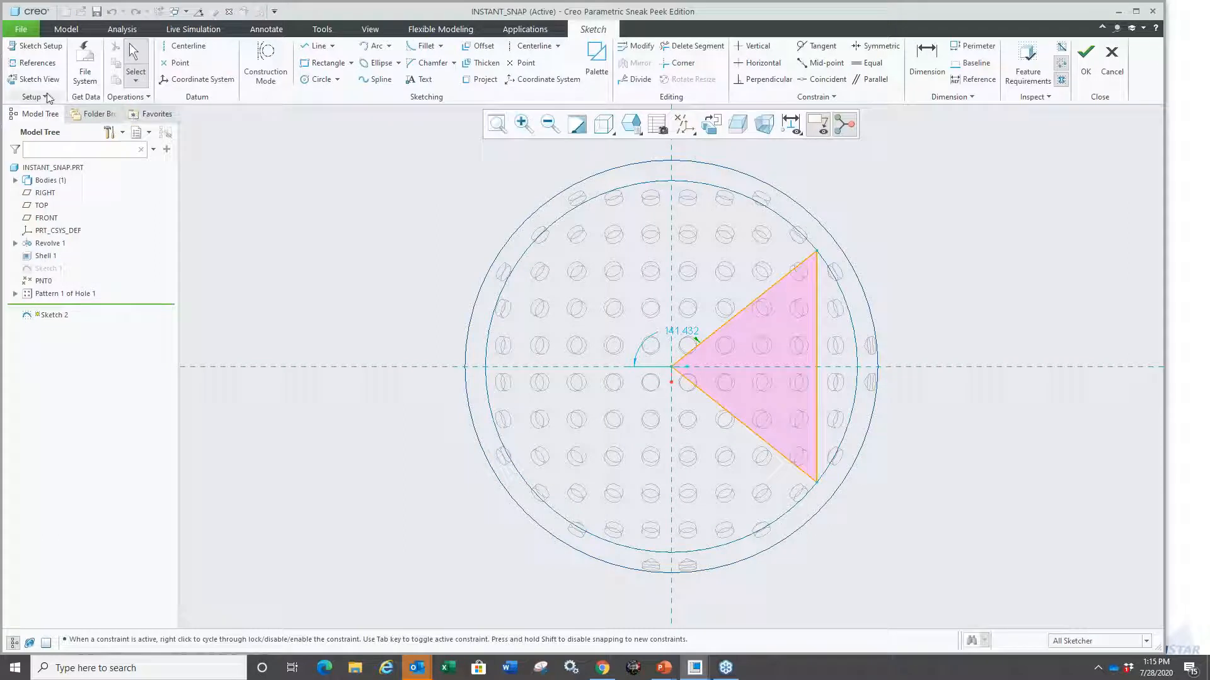
{"action": "left_click", "coordinate": [44, 96]}
{"action": "mouse_move", "coordinate": [94, 157]}
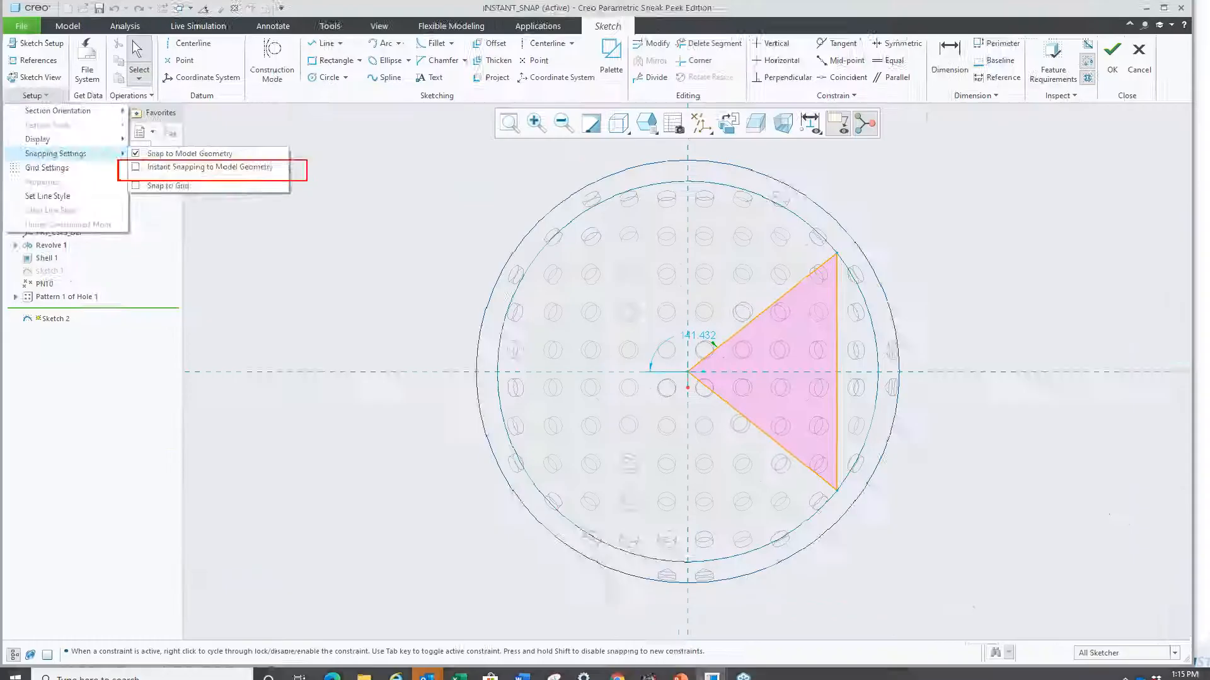
{"action": "left_click", "coordinate": [336, 272]}
{"action": "right_click", "coordinate": [386, 226]}
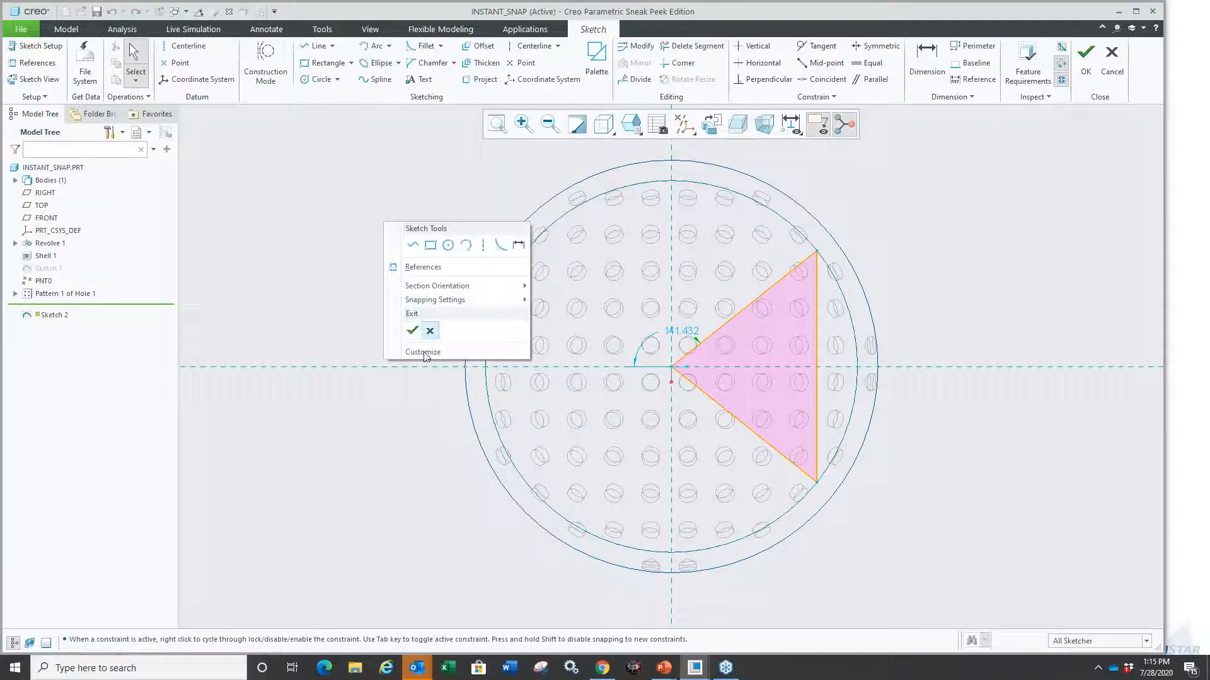
{"action": "left_click", "coordinate": [408, 331]}
{"action": "left_click", "coordinate": [388, 316]}
{"action": "scroll", "coordinate": [388, 316], "scroll_direction": "up", "scroll_amount": 2}
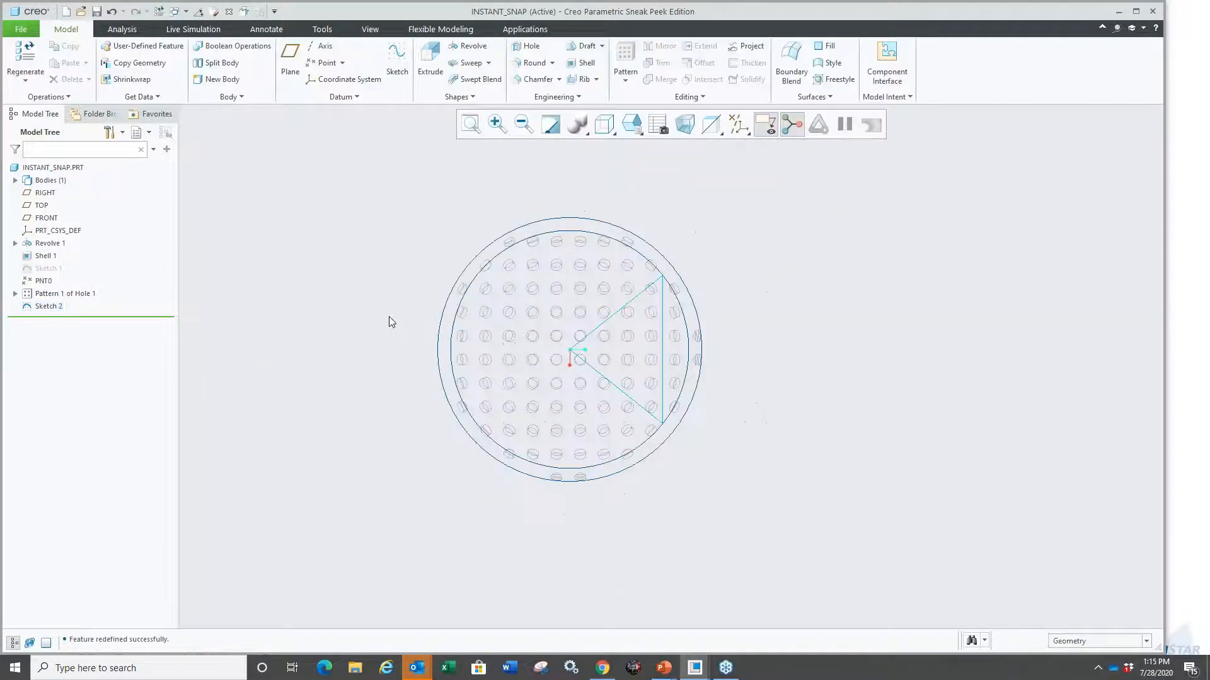
Step: Close the part and switch to the PowerPoint presentation, advancing to the Core Modeling slide on the enhanced draft feature
{"action": "key", "text": "ctrl+w"}
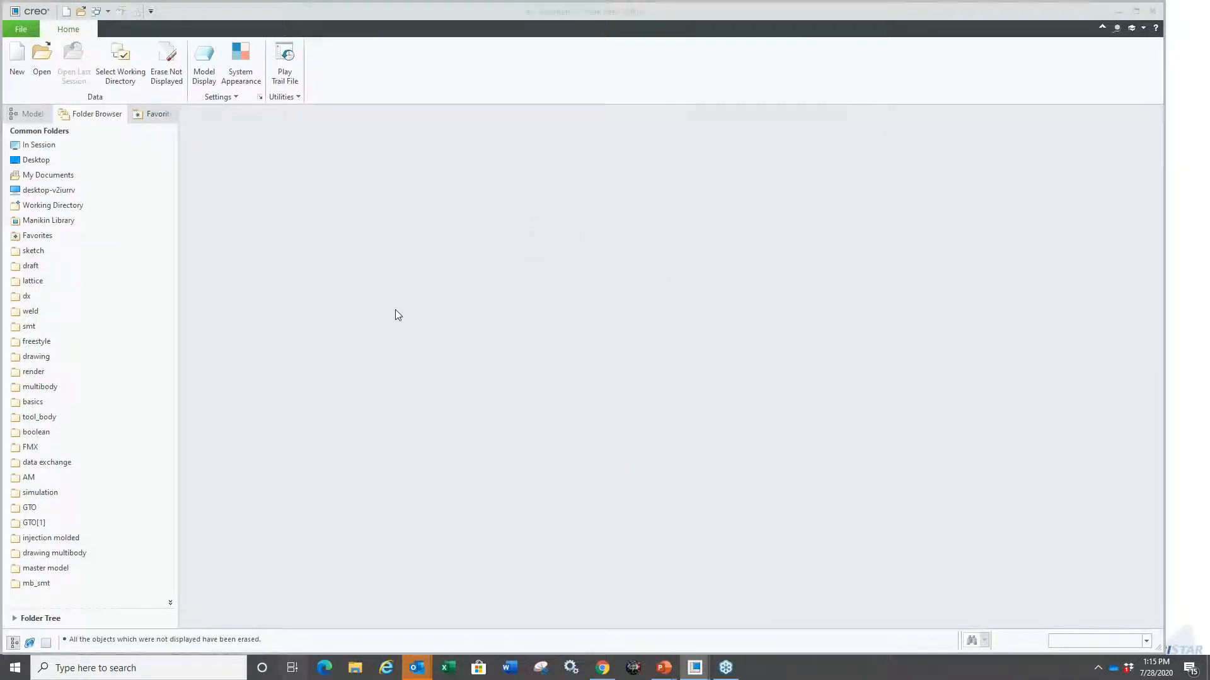
{"action": "key", "text": "super+Tab"}
{"action": "left_click", "coordinate": [432, 213]}
{"action": "key", "text": "Right"}
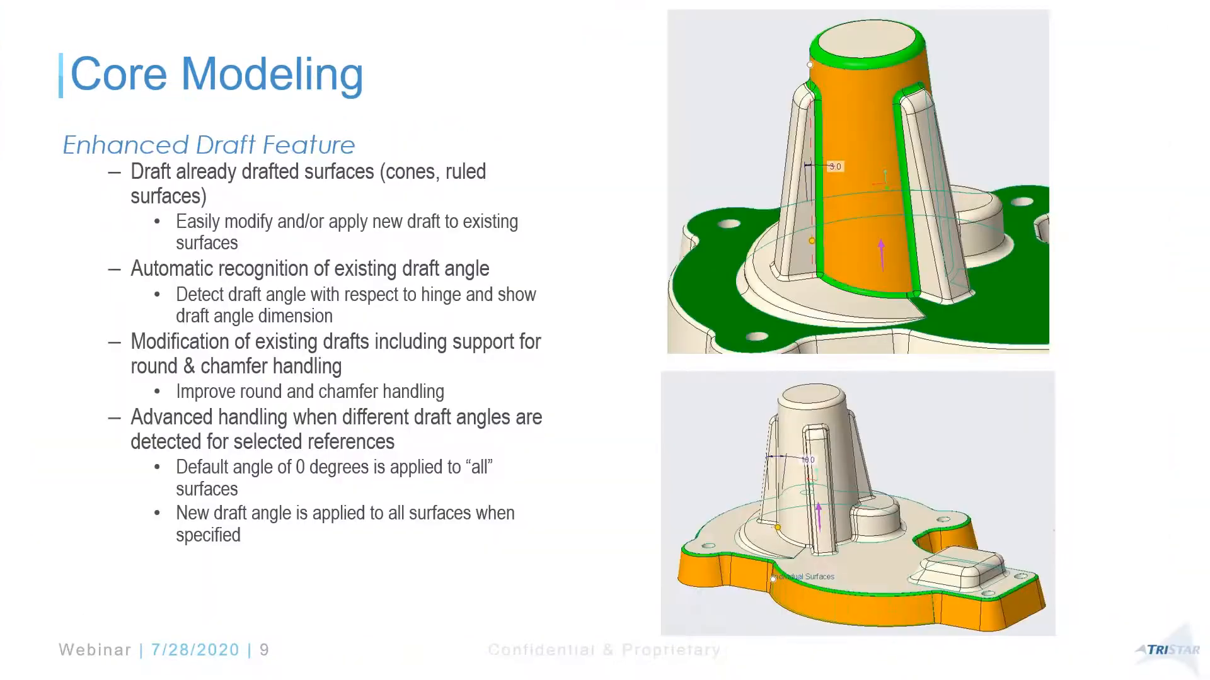
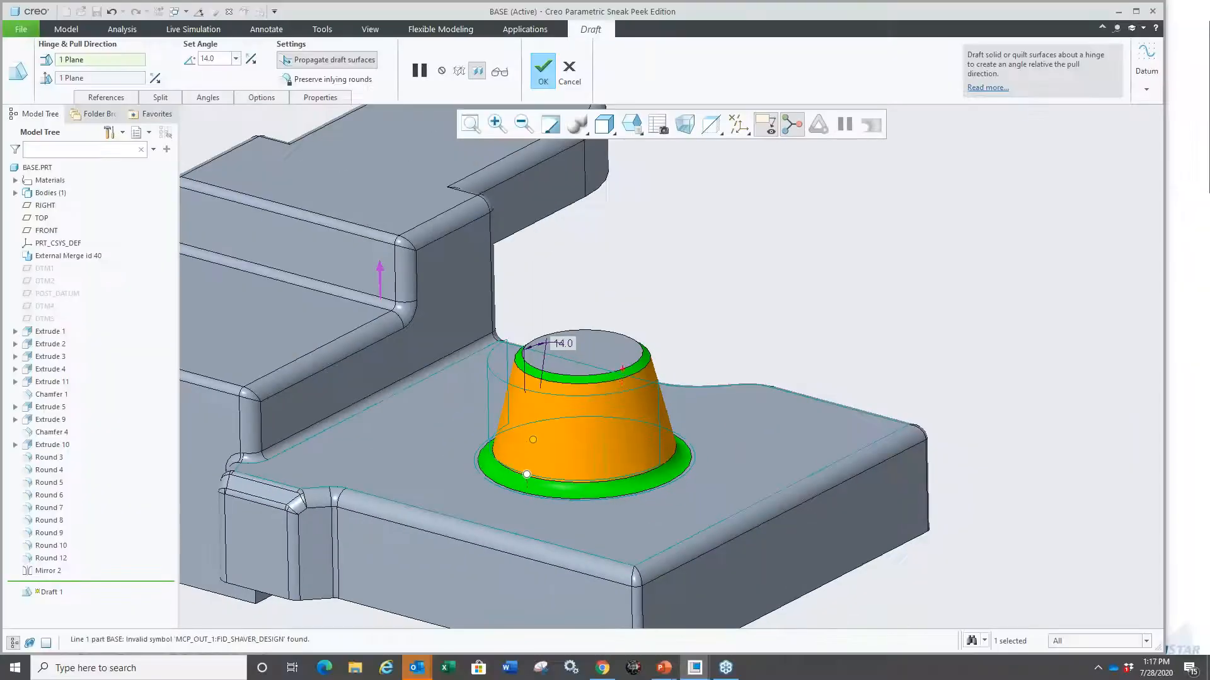
Step: Accept the 14° draft on the round boss of the base part
{"action": "middle_click_drag", "start_coordinate": [604, 355], "coordinate": [636, 255]}
{"action": "middle_click", "coordinate": [636, 255]}
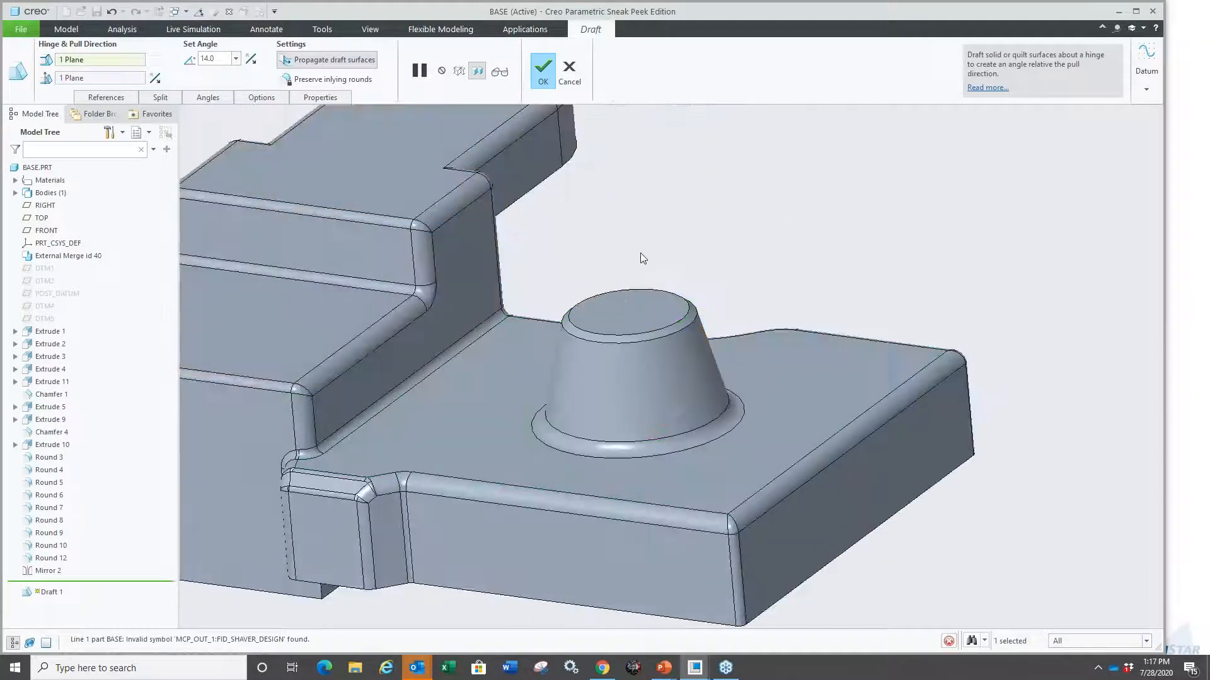
Step: Start a draft on the seven connected side faces and rounds of the lower plate, using the plate's top face as hinge
{"action": "left_click", "coordinate": [352, 546]}
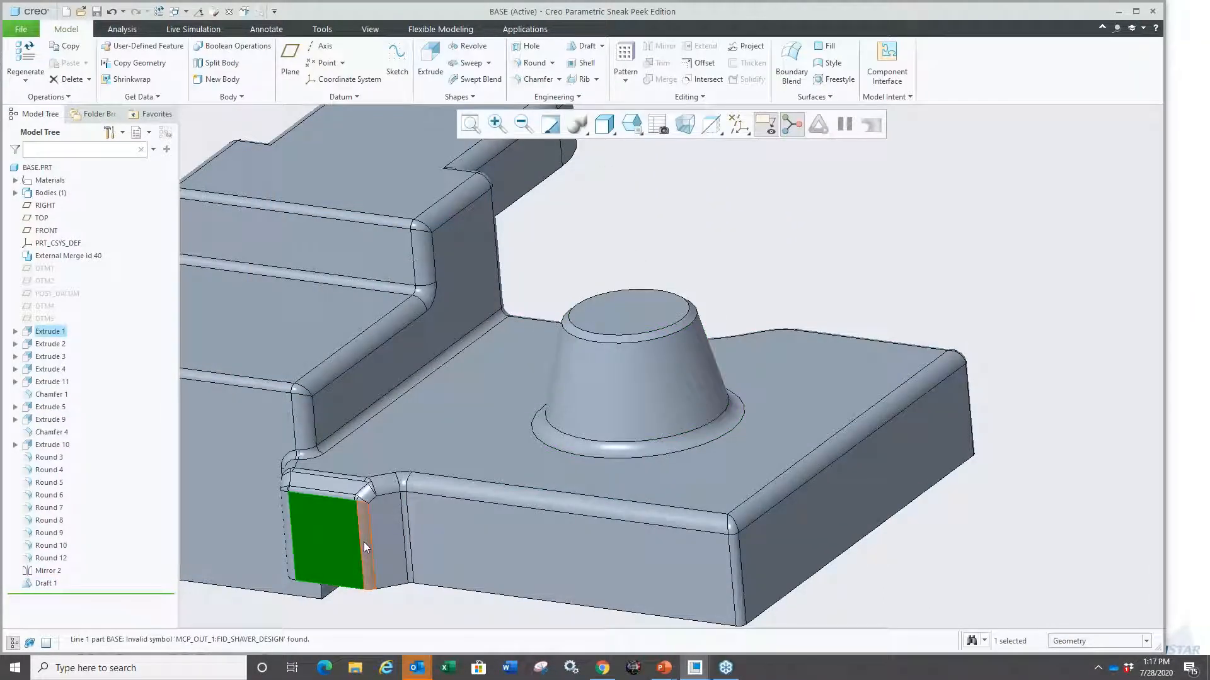
{"action": "left_click", "coordinate": [366, 542], "text": "ctrl"}
{"action": "left_click", "coordinate": [391, 542], "text": "ctrl"}
{"action": "scroll", "coordinate": [408, 540], "scroll_direction": "up", "scroll_amount": 3}
{"action": "left_click", "coordinate": [409, 546], "text": "ctrl"}
{"action": "left_click", "coordinate": [433, 478], "text": "ctrl"}
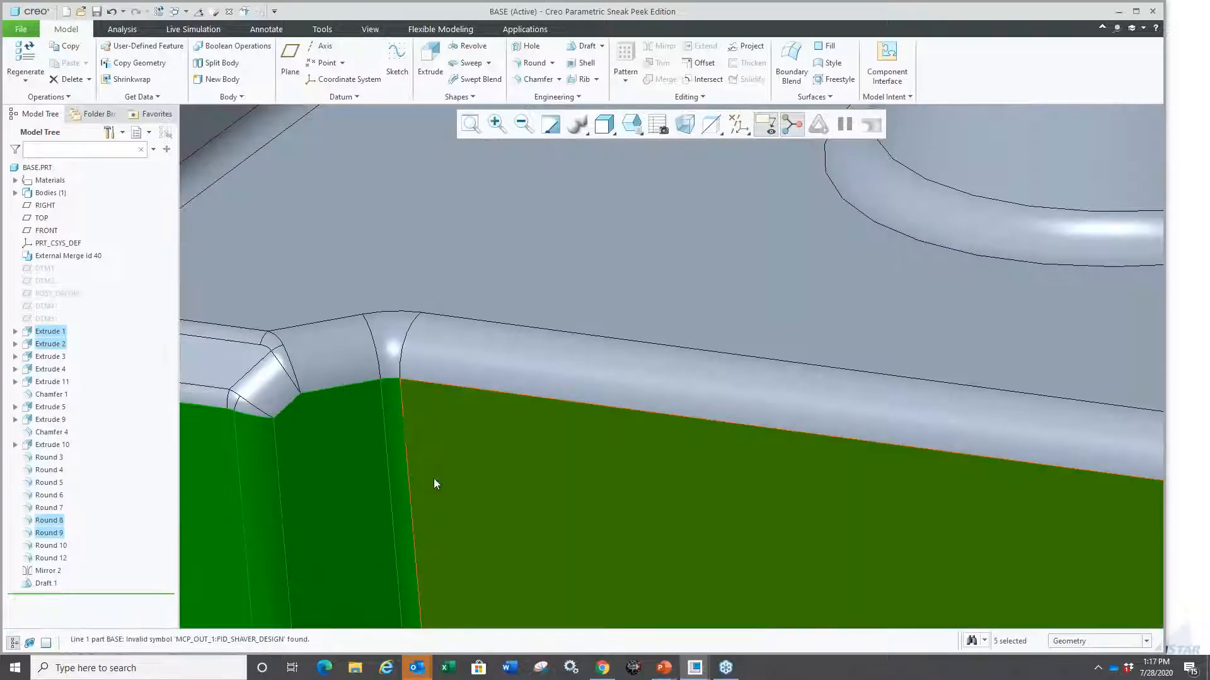
{"action": "scroll", "coordinate": [425, 415], "scroll_direction": "down", "scroll_amount": 4}
{"action": "scroll", "coordinate": [791, 486], "scroll_direction": "up", "scroll_amount": 2}
{"action": "left_click", "coordinate": [780, 488], "text": "ctrl"}
{"action": "left_click", "coordinate": [791, 504], "text": "ctrl"}
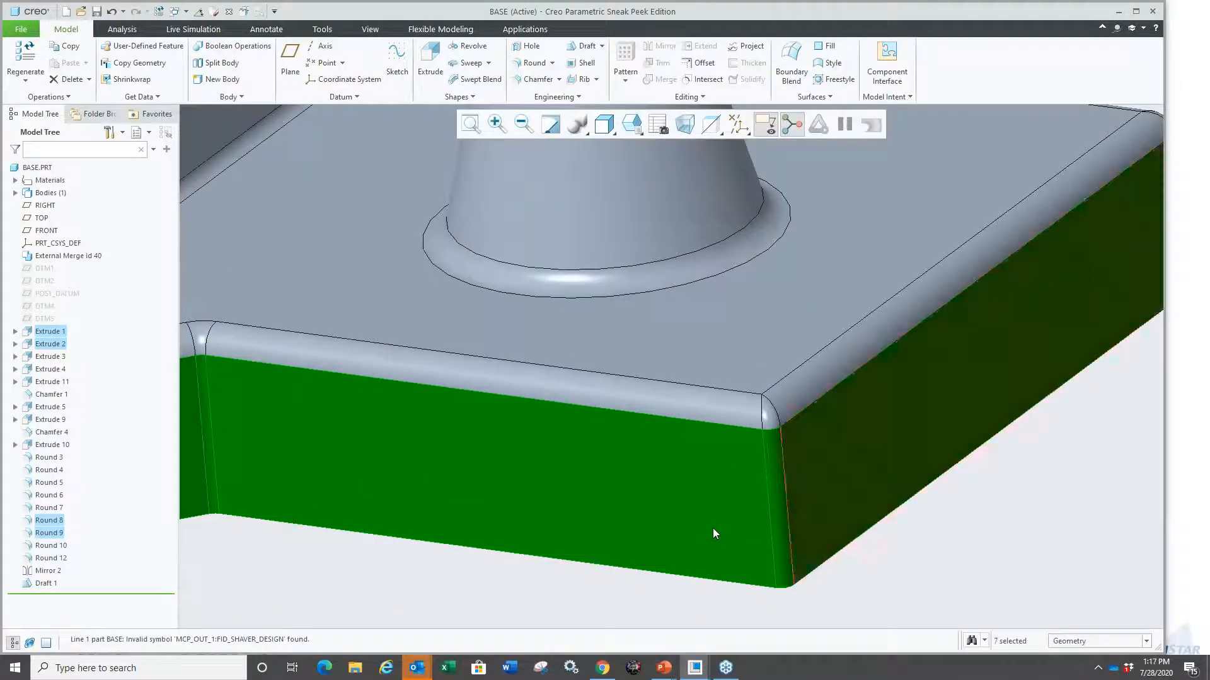
{"action": "scroll", "coordinate": [712, 528], "scroll_direction": "down", "scroll_amount": 3}
{"action": "right_click", "coordinate": [759, 235]}
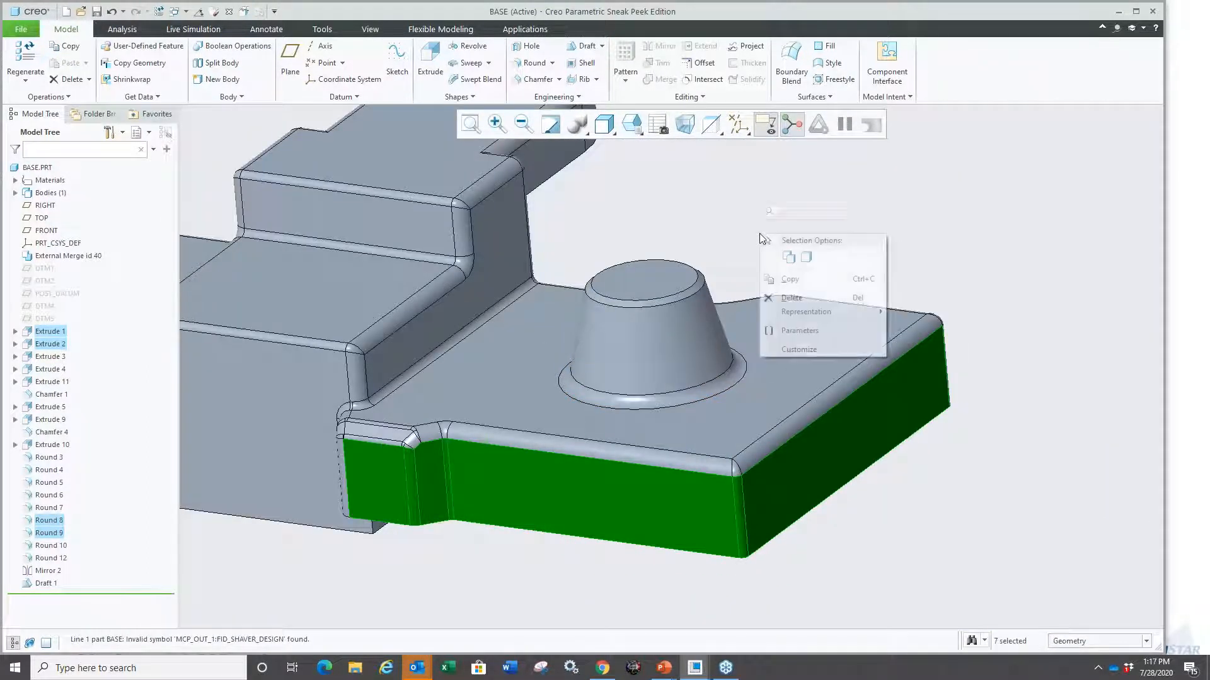
{"action": "left_click", "coordinate": [796, 194]}
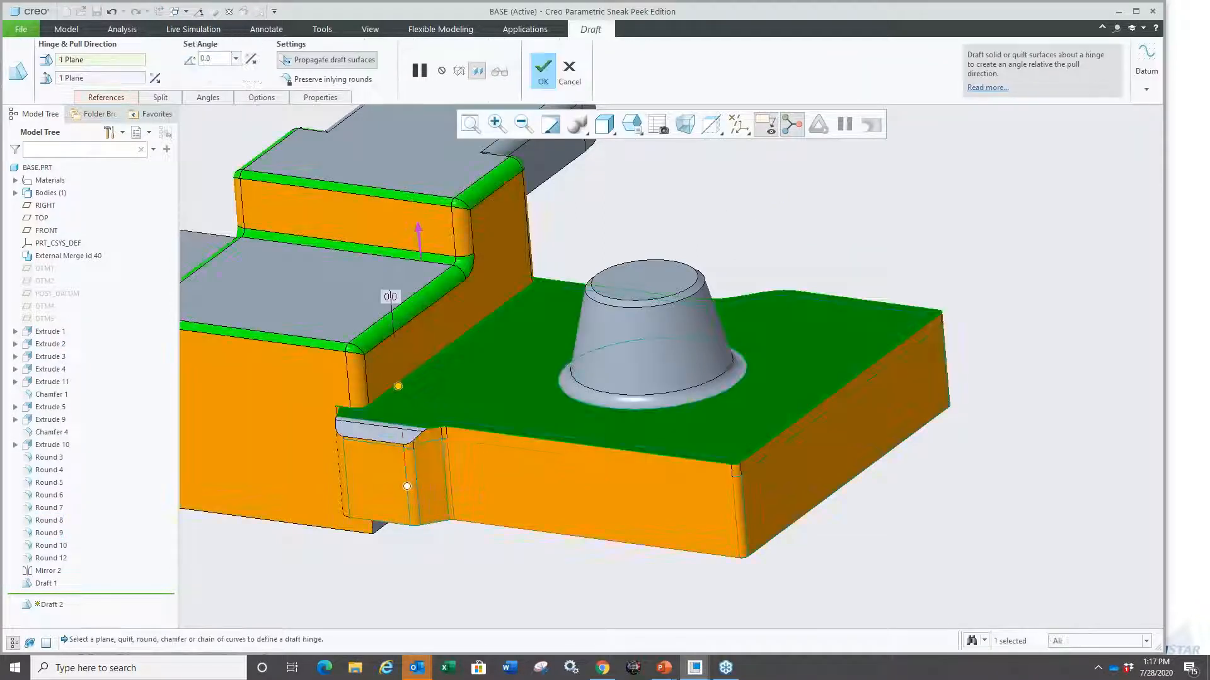
Step: Turn off propagation of draft surfaces for the plate's side walls and set their draft angle to 13°
{"action": "right_click", "coordinate": [459, 554]}
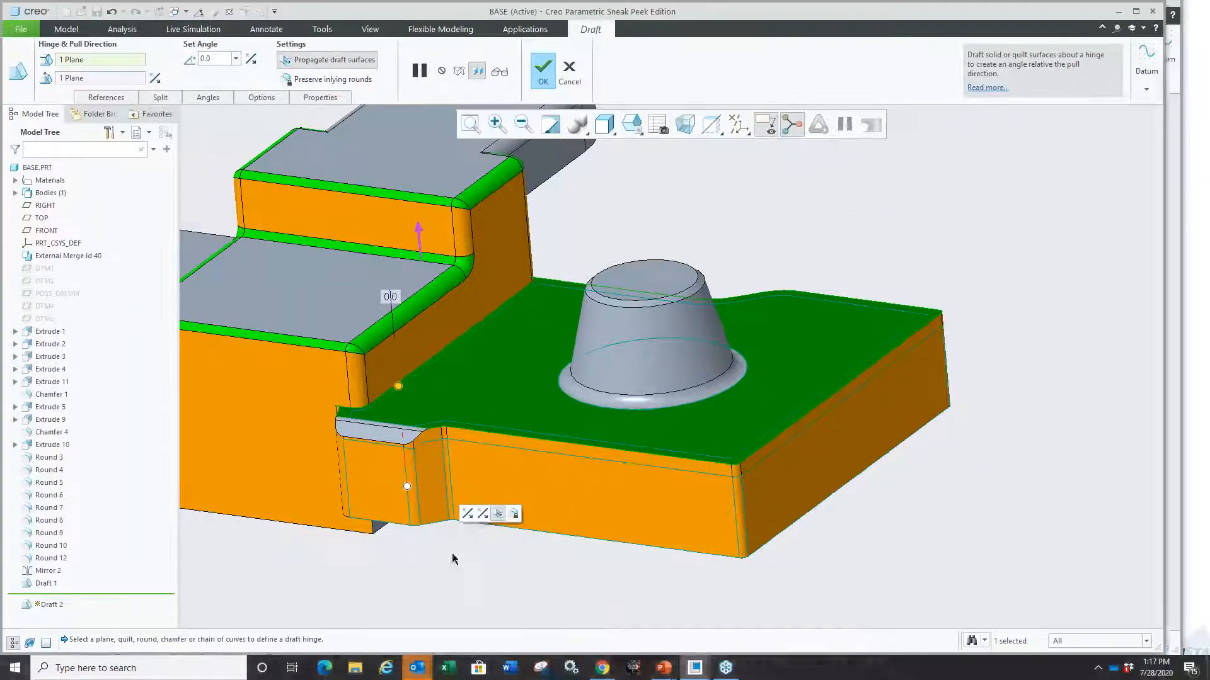
{"action": "left_click", "coordinate": [501, 518]}
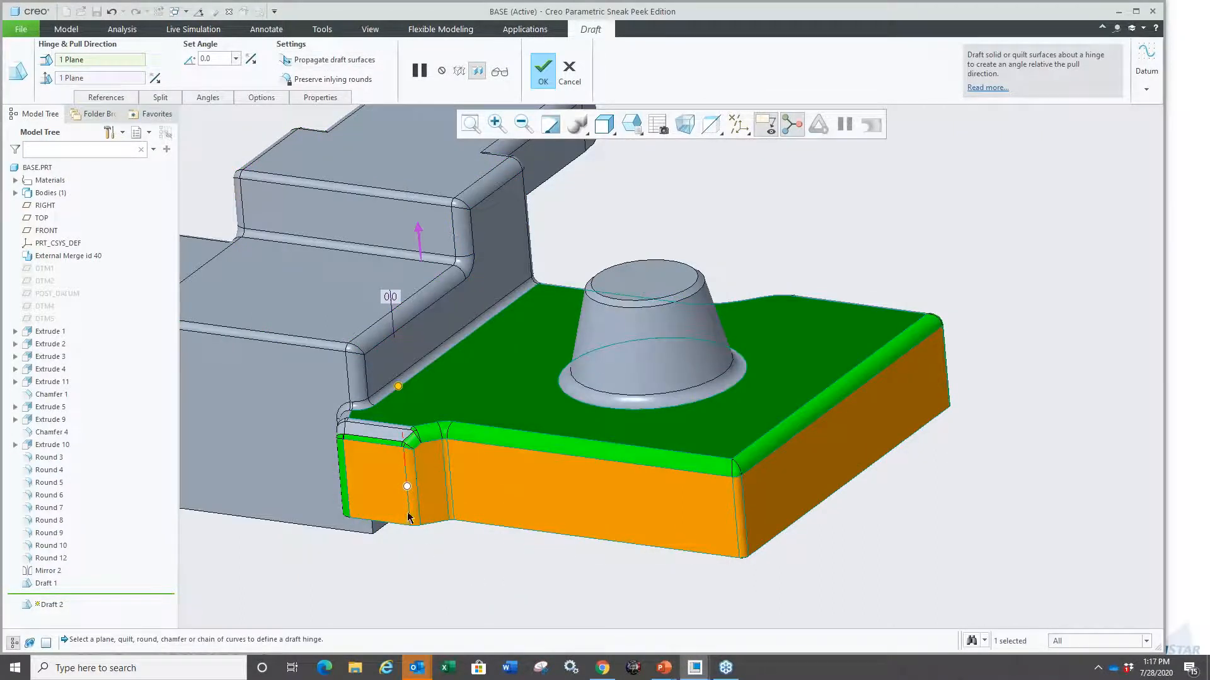
{"action": "left_click_drag", "start_coordinate": [398, 387], "coordinate": [407, 389]}
{"action": "scroll", "coordinate": [761, 562], "scroll_direction": "down", "scroll_amount": 3}
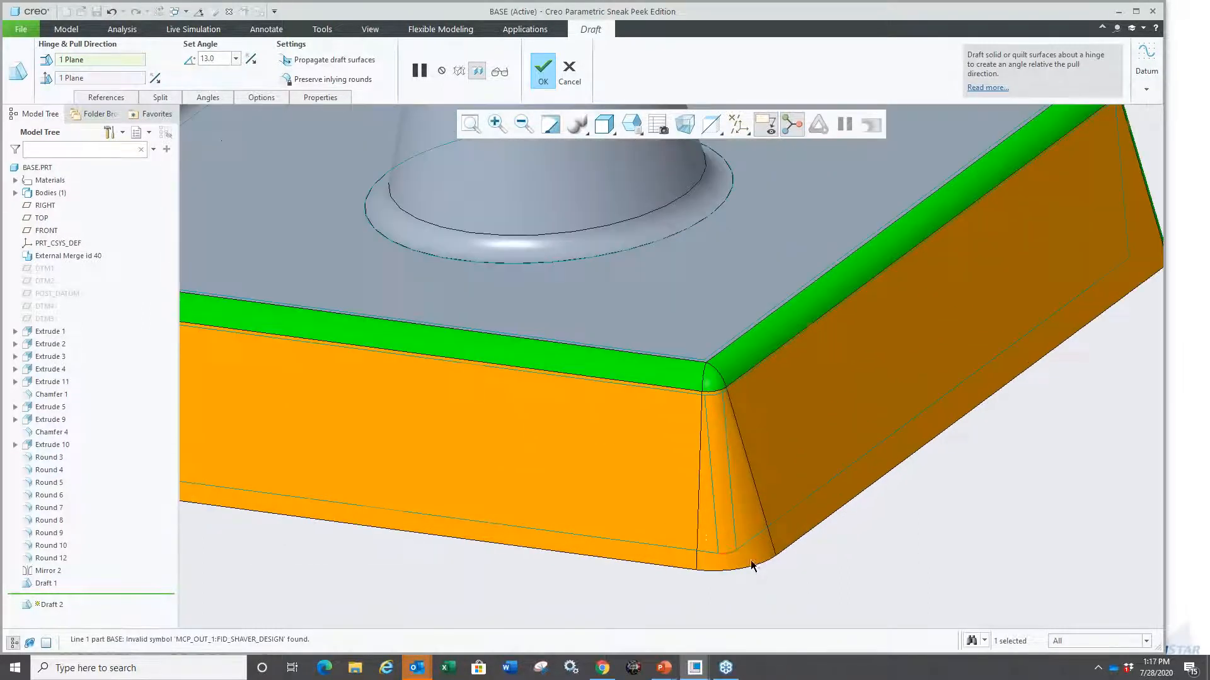
{"action": "scroll", "coordinate": [766, 532], "scroll_direction": "up", "scroll_amount": 4}
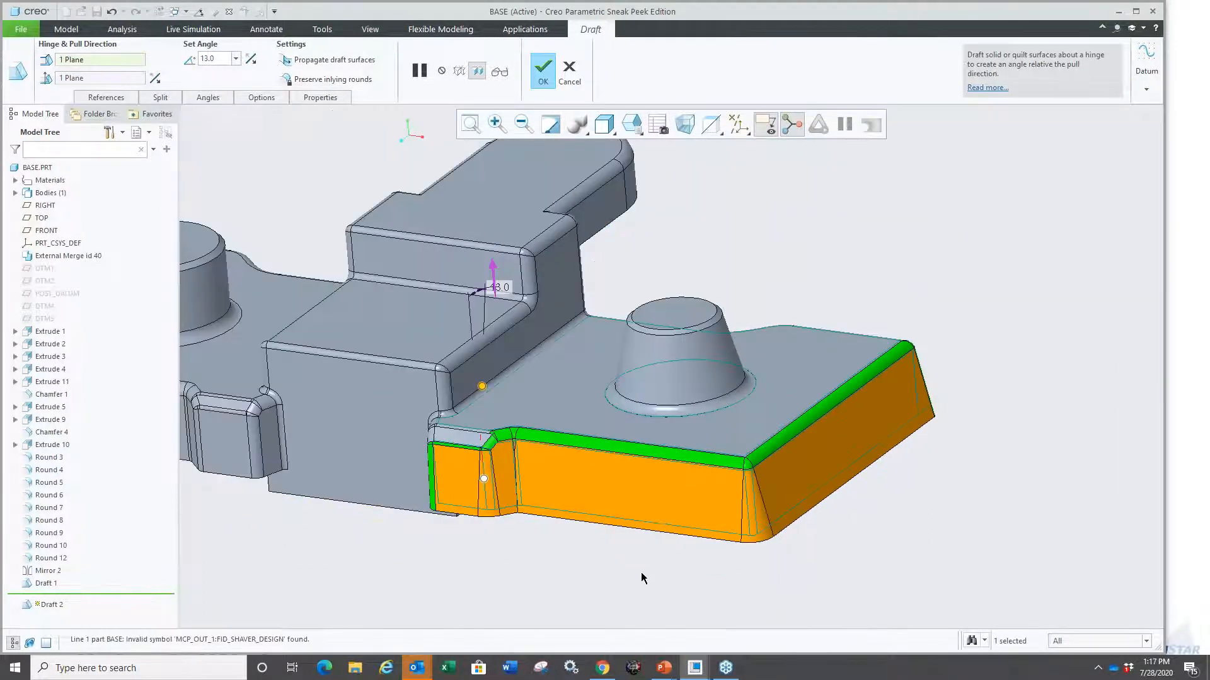
Step: Enable preserving the inlying rounds in the side-wall draft and accept the feature
{"action": "left_click", "coordinate": [589, 520]}
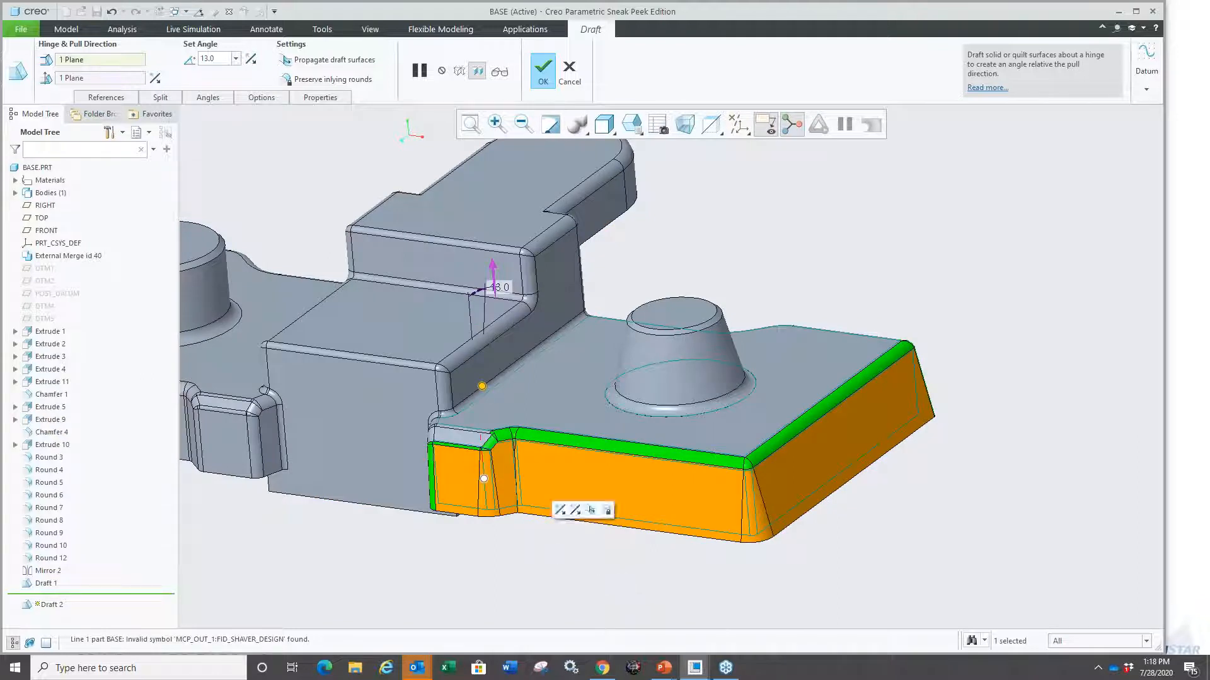
{"action": "left_click", "coordinate": [606, 510]}
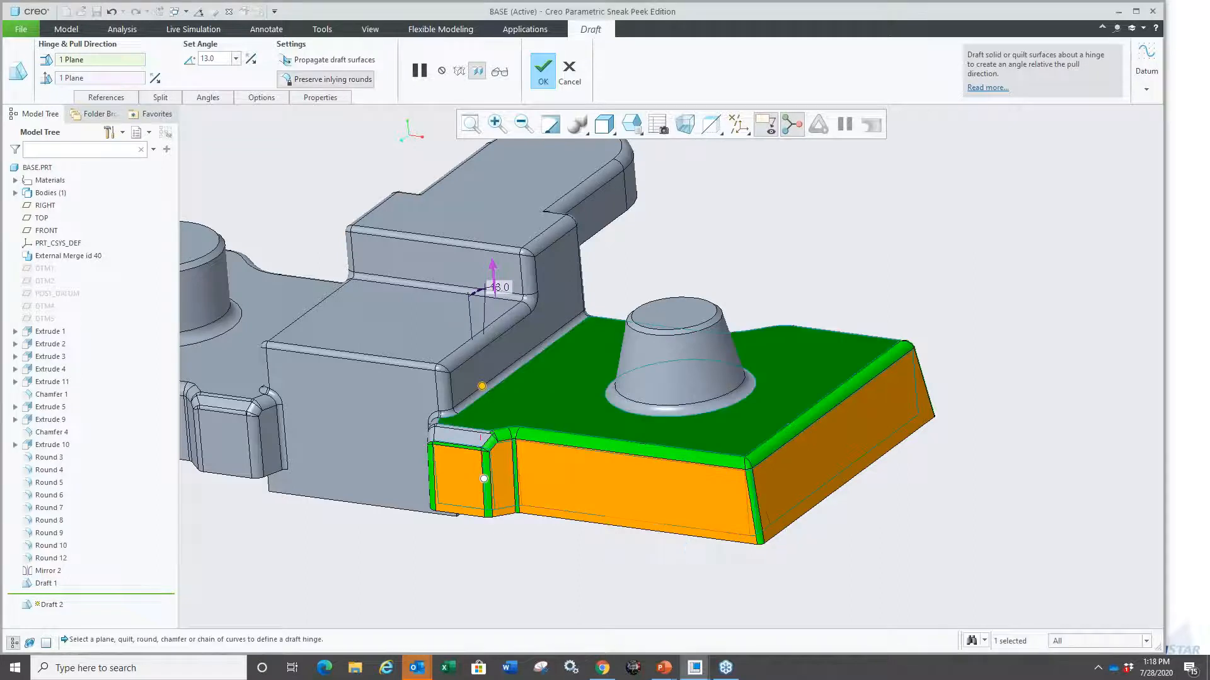
{"action": "scroll", "coordinate": [767, 539], "scroll_direction": "up", "scroll_amount": 3}
{"action": "scroll", "coordinate": [770, 527], "scroll_direction": "down", "scroll_amount": 3}
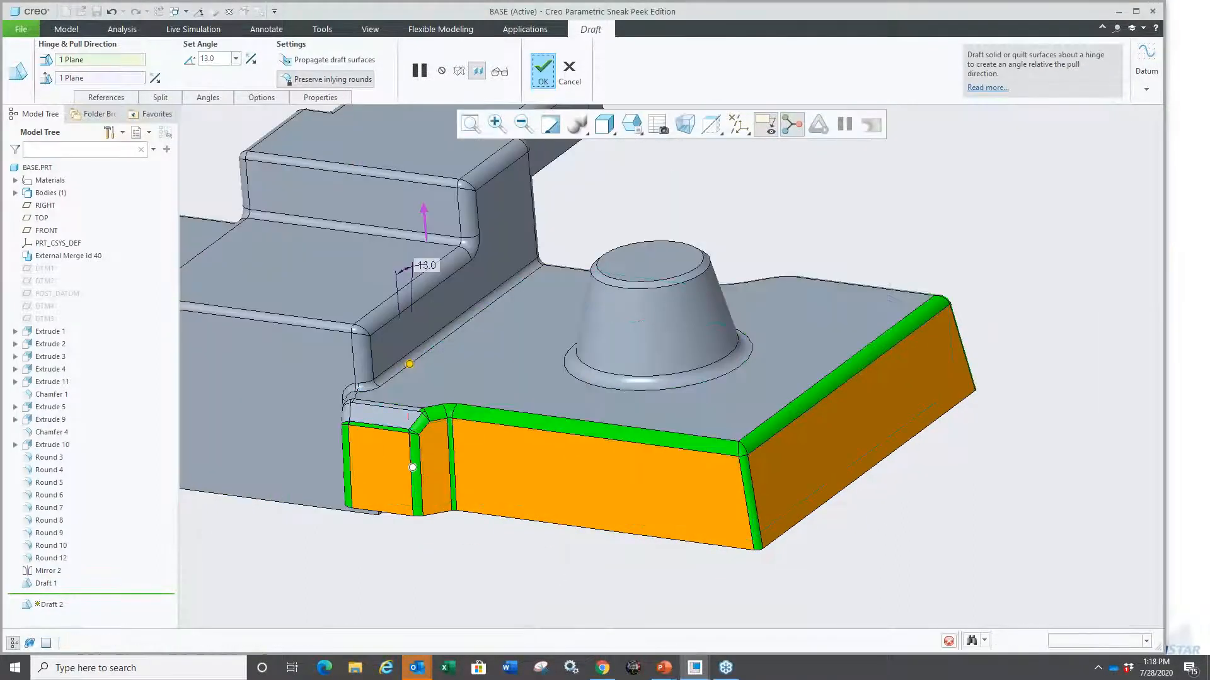
{"action": "left_click", "coordinate": [543, 69]}
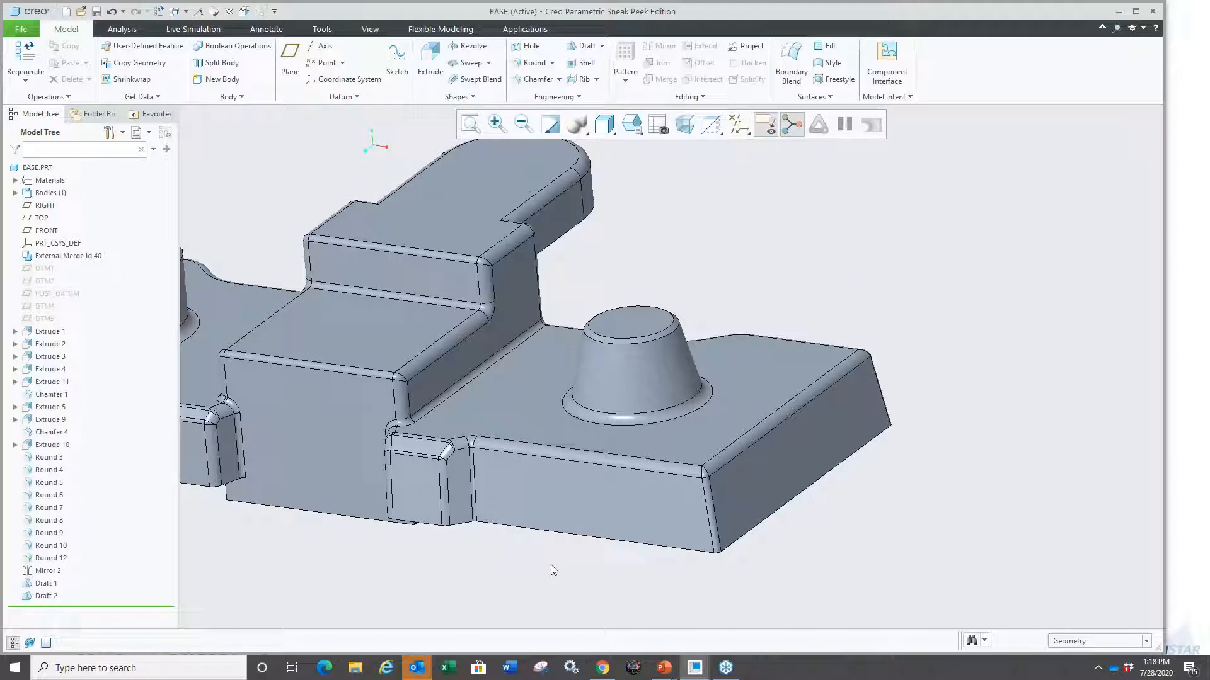
Step: Close the base part and open test.prt from the draft folder
{"action": "key", "text": "ctrl+w"}
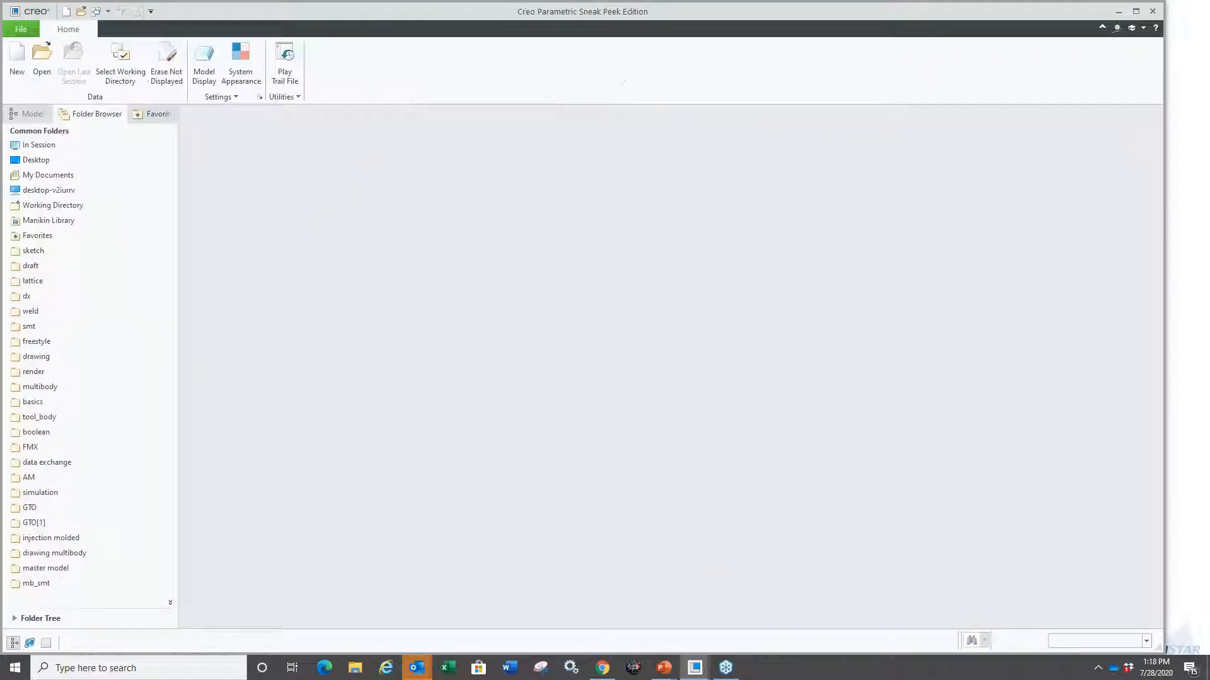
{"action": "left_click", "coordinate": [38, 267]}
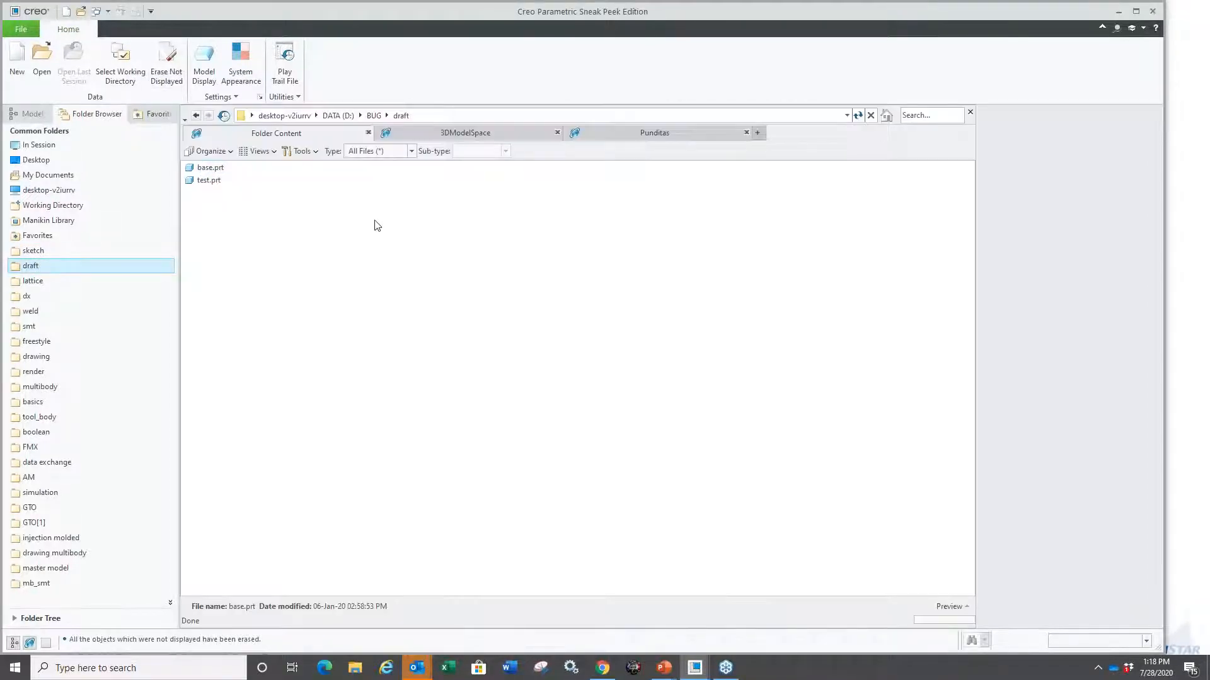
{"action": "double_click", "coordinate": [208, 181]}
{"action": "mouse_move", "coordinate": [690, 421]}
{"action": "middle_mouse_down"}
{"action": "mouse_move", "coordinate": [620, 444]}
{"action": "mouse_move", "coordinate": [581, 429]}
{"action": "mouse_move", "coordinate": [588, 481]}
{"action": "middle_mouse_up"}
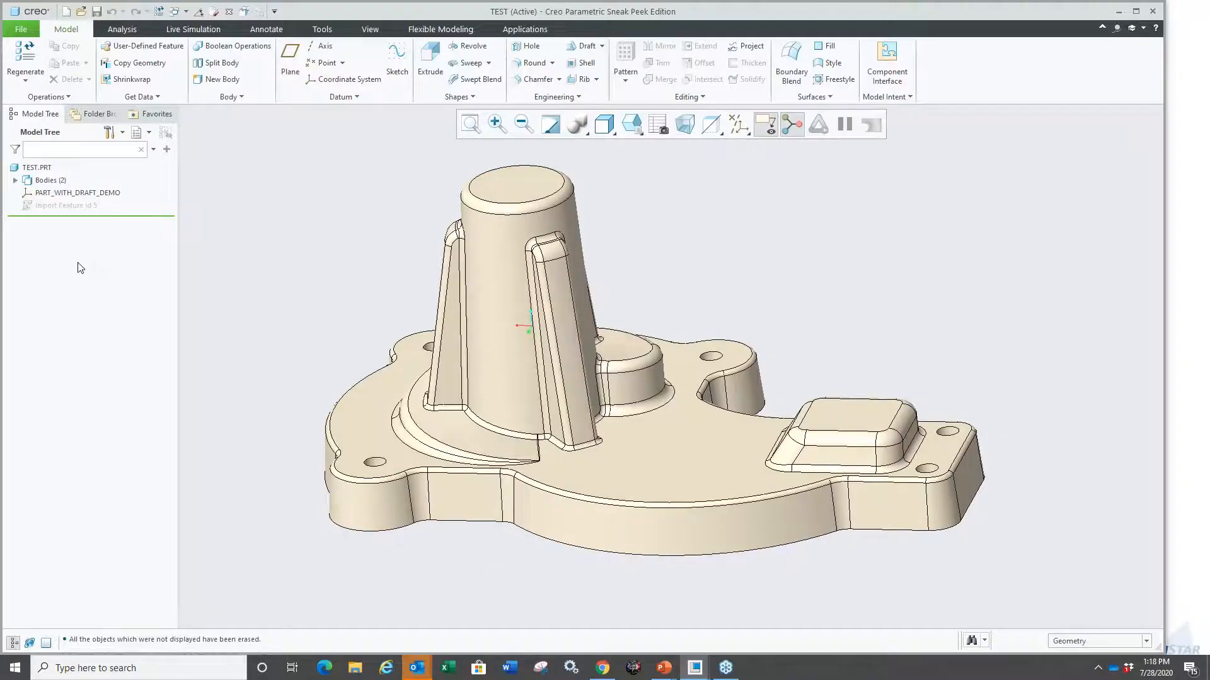
{"action": "key", "text": "ctrl+1"}
{"action": "left_click", "coordinate": [24, 234]}
{"action": "left_click_drag", "start_coordinate": [18, 223], "coordinate": [255, 255], "text": "ctrl"}
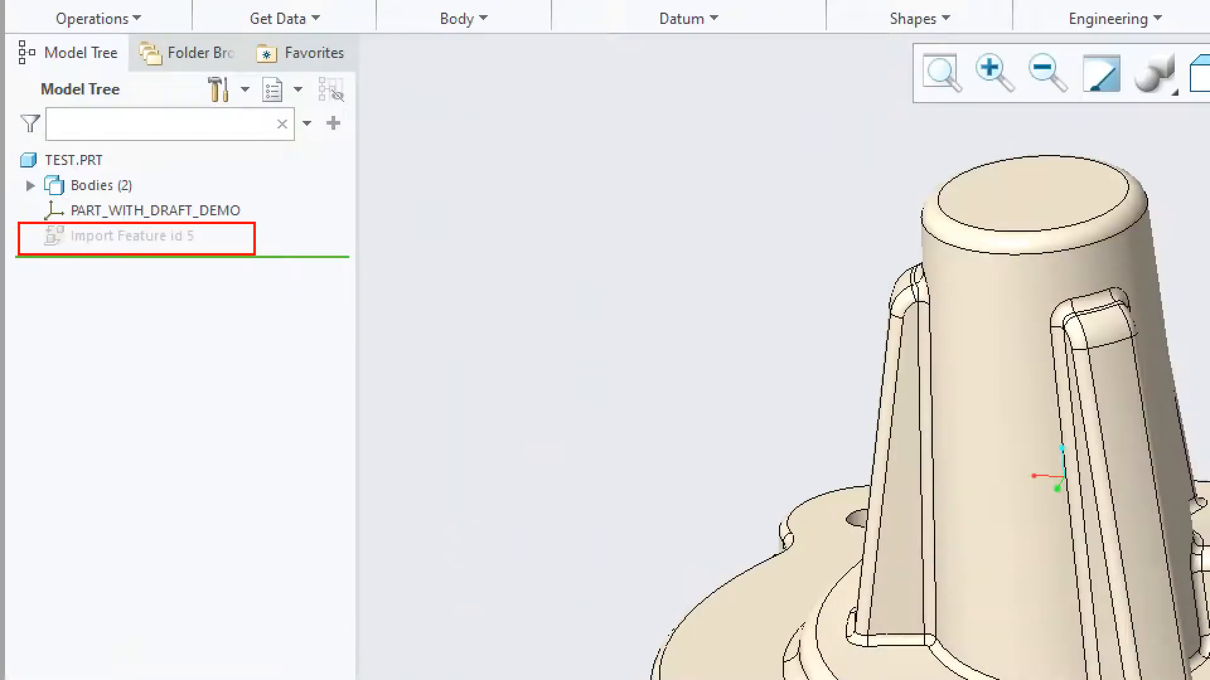
{"action": "key", "text": "Escape"}
Step: Start a draft on the base plate's curved front side face, using the plate's top face as the draft hinge
{"action": "scroll", "coordinate": [718, 549], "scroll_direction": "up", "scroll_amount": 2}
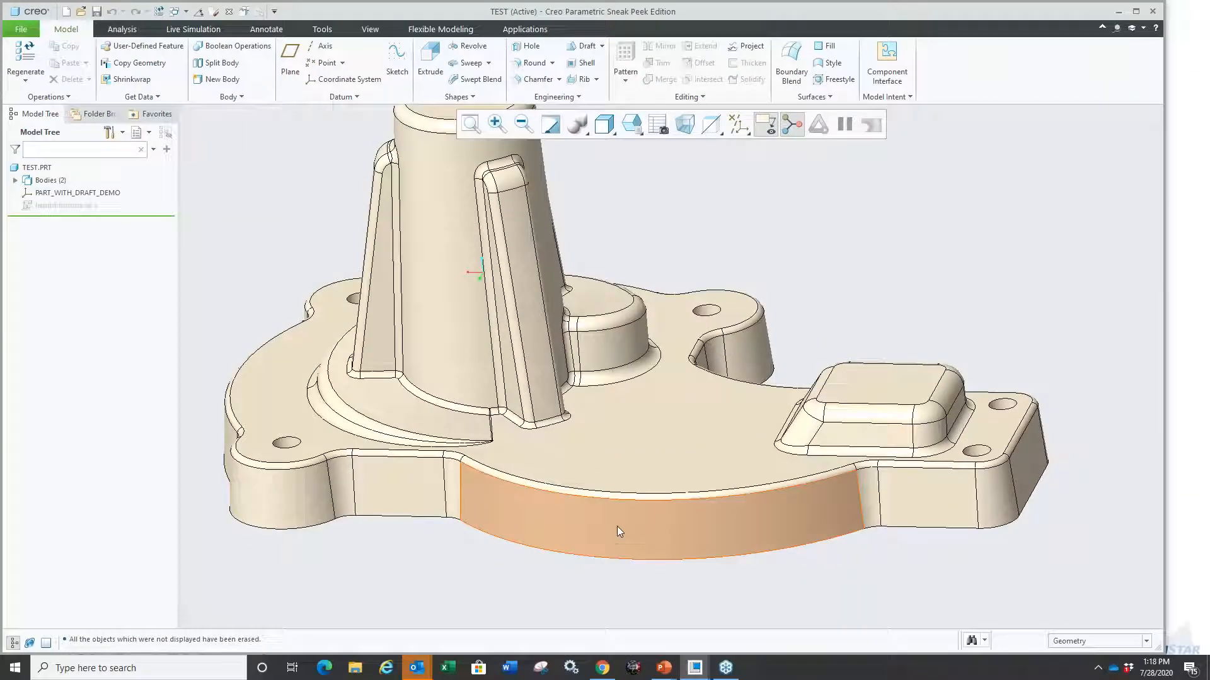
{"action": "left_click", "coordinate": [616, 526]}
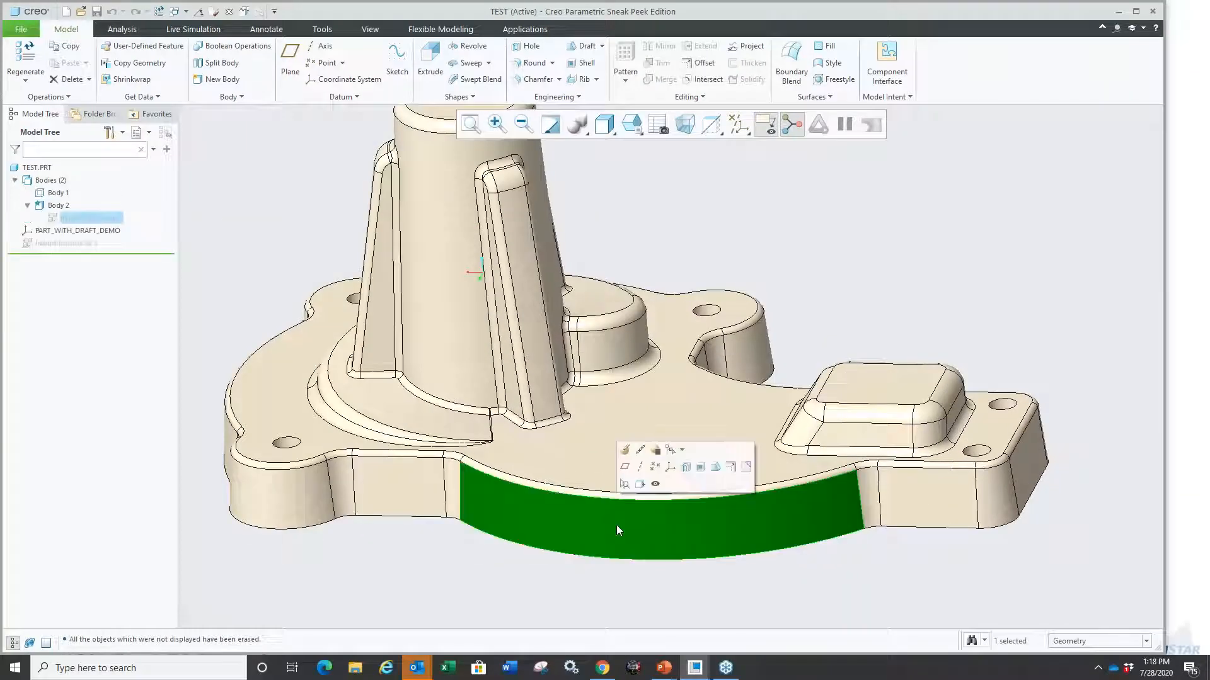
{"action": "left_click", "coordinate": [716, 468]}
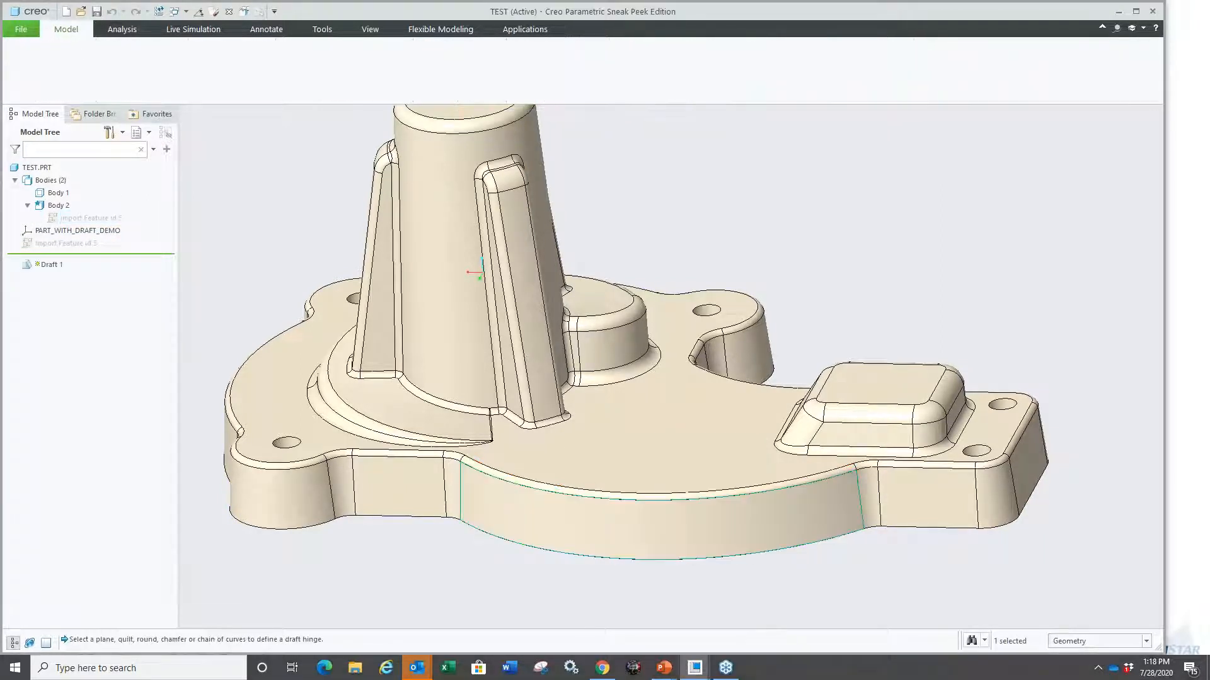
{"action": "middle_click_drag", "start_coordinate": [482, 541], "coordinate": [403, 548]}
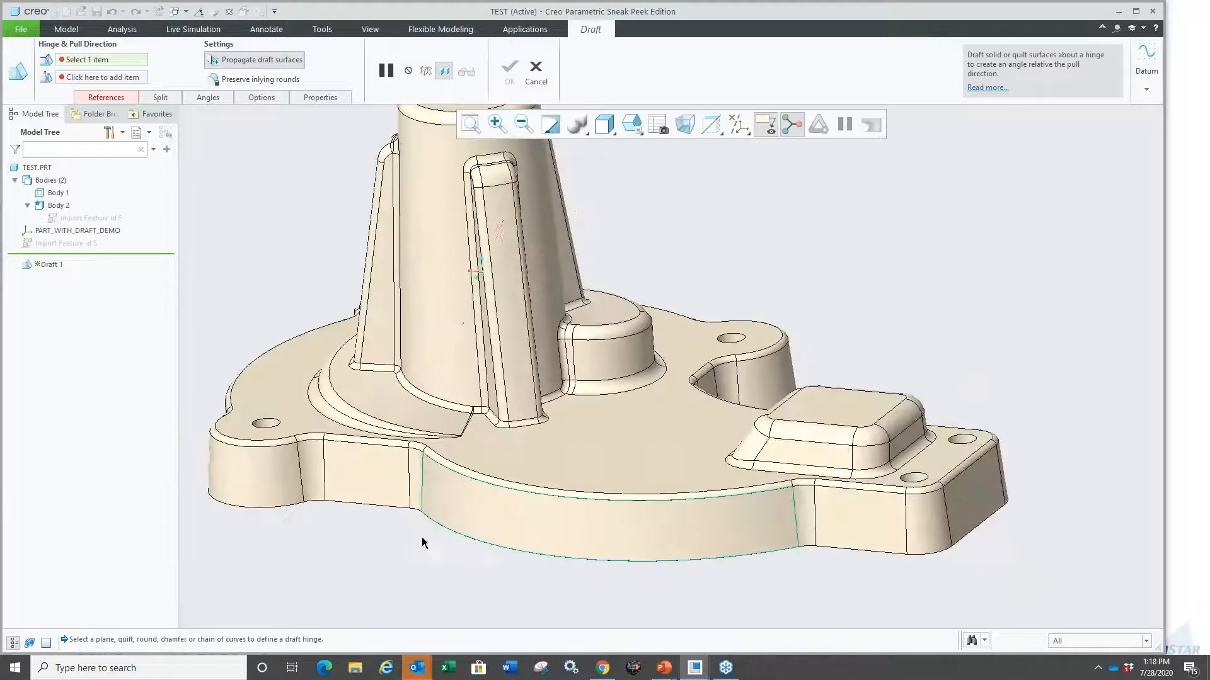
{"action": "left_click", "coordinate": [594, 441]}
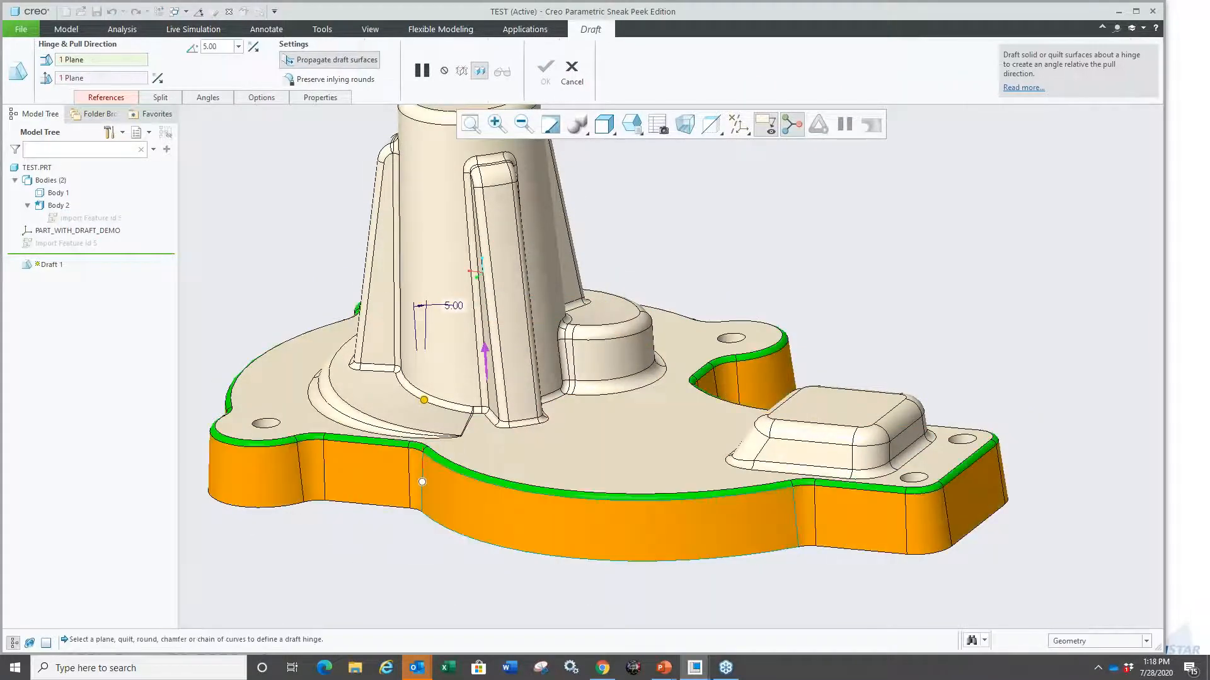
Step: Set the draft angle of the plate's side walls to 10° and accept the draft
{"action": "middle_click_drag", "start_coordinate": [342, 572], "coordinate": [317, 359]}
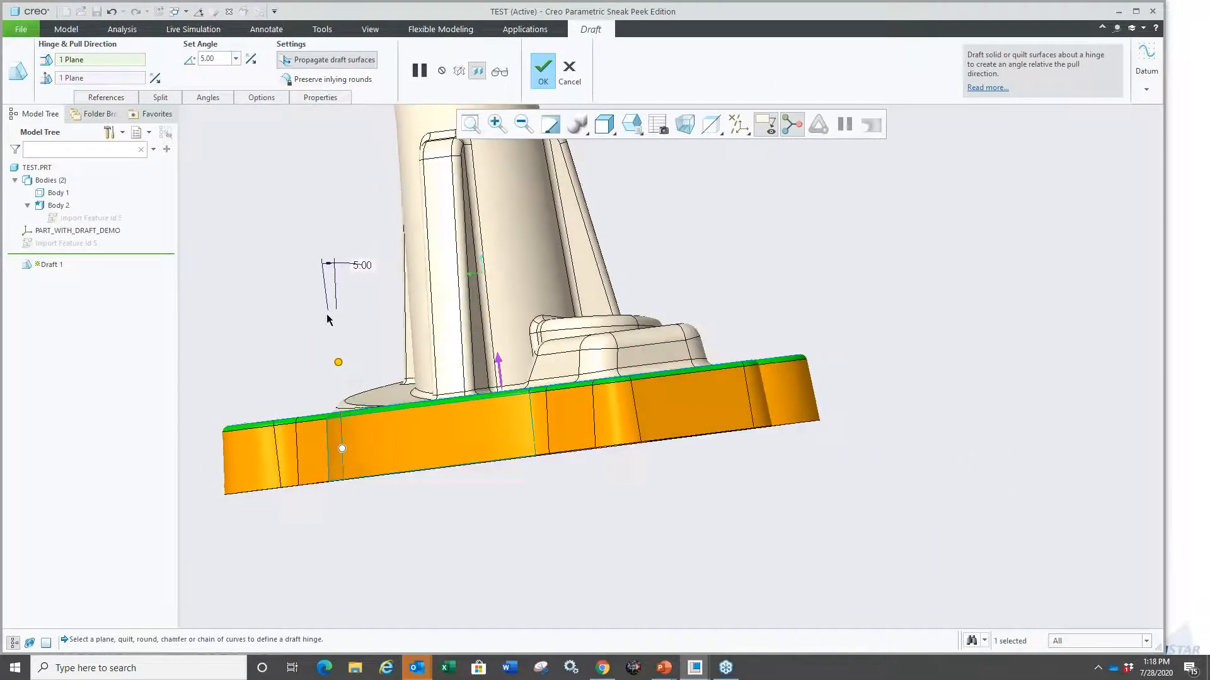
{"action": "middle_click_drag", "start_coordinate": [282, 544], "coordinate": [313, 551]}
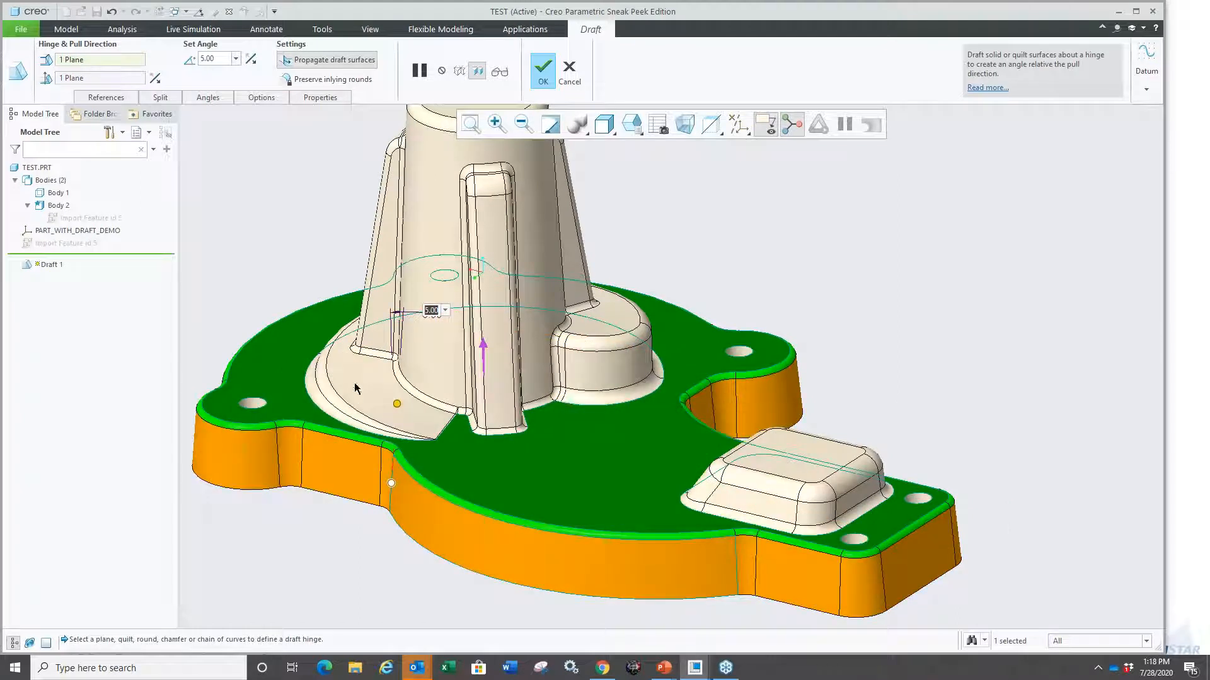
{"action": "type", "text": "10"}
{"action": "key", "text": "Return"}
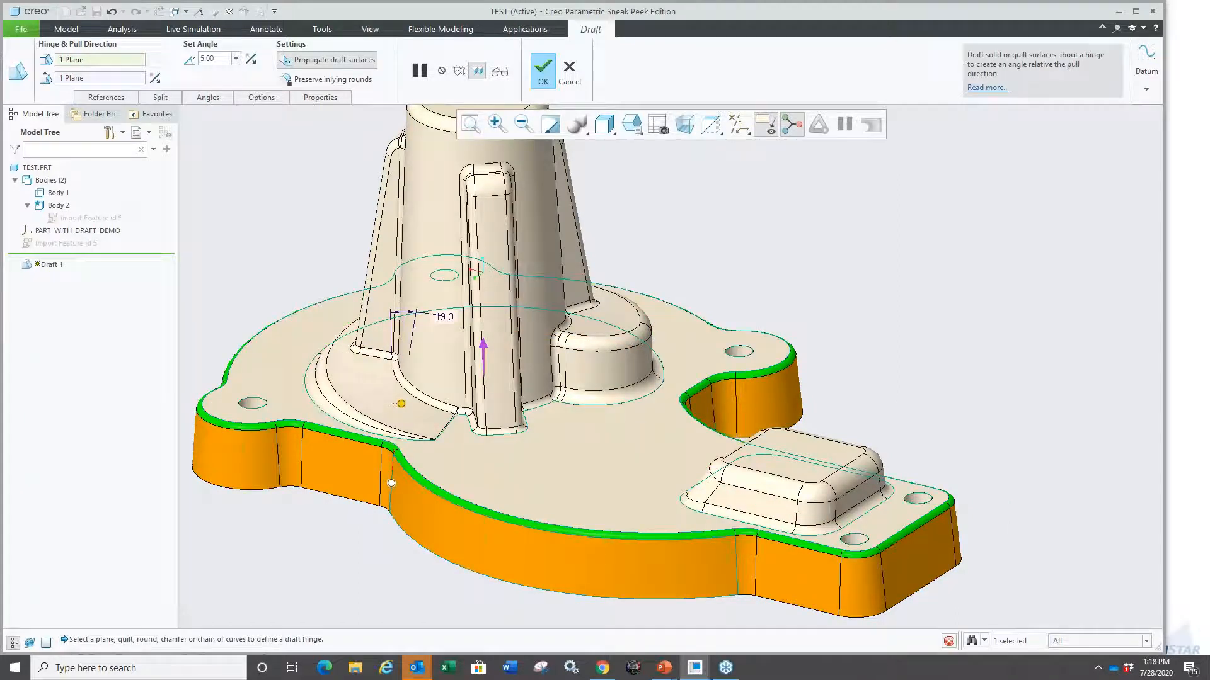
{"action": "scroll", "coordinate": [533, 417], "scroll_direction": "up", "scroll_amount": 2}
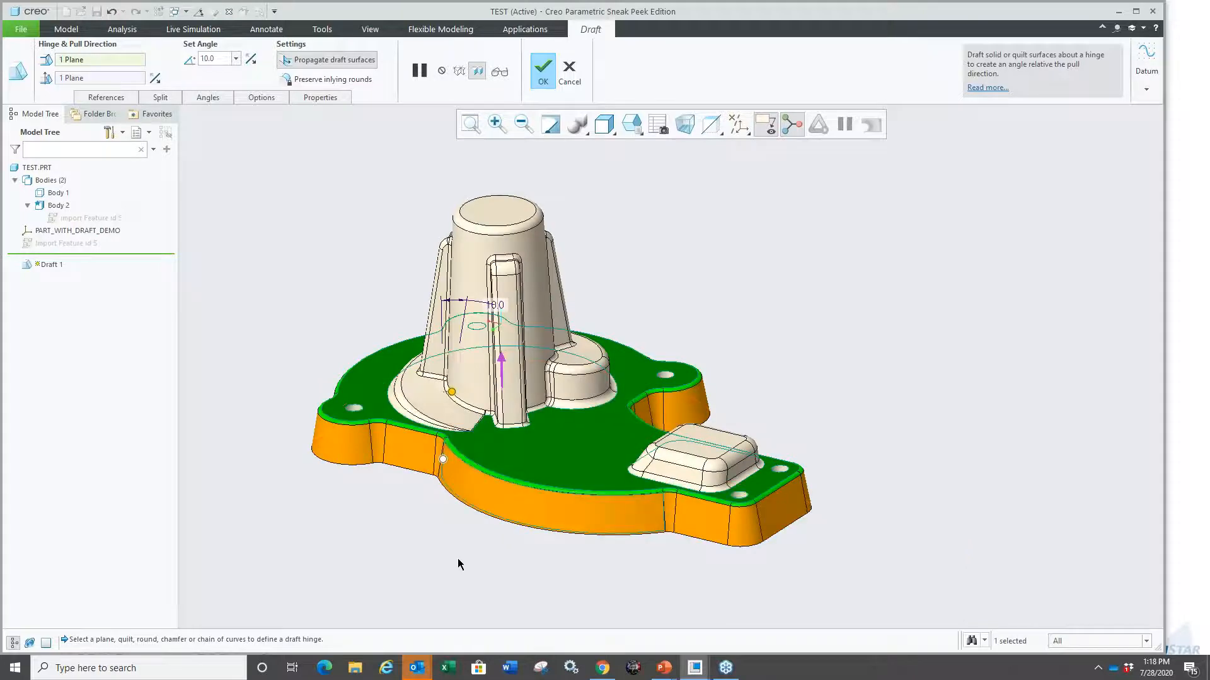
{"action": "middle_click", "coordinate": [458, 558]}
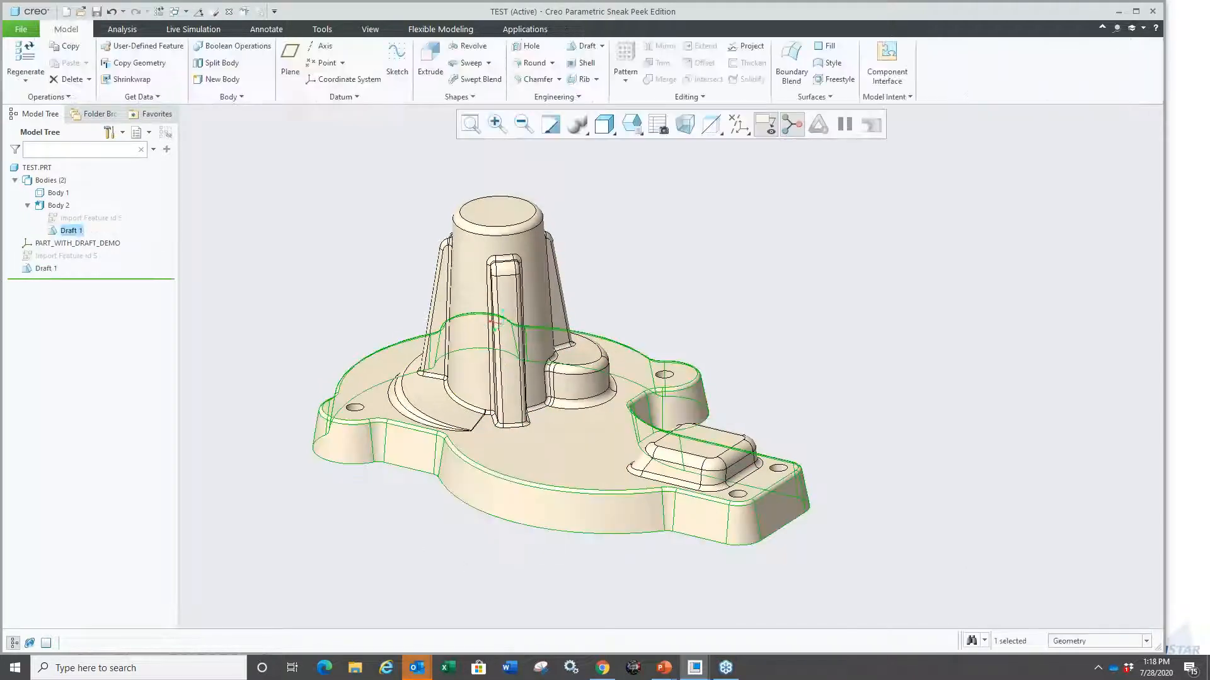
Step: Start a draft on the tall conical boss's outer surface, using the plate's top face as the draft hinge
{"action": "scroll", "coordinate": [507, 359], "scroll_direction": "down", "scroll_amount": 3}
{"action": "mouse_move", "coordinate": [508, 362]}
{"action": "middle_mouse_down"}
{"action": "mouse_move", "coordinate": [613, 398]}
{"action": "mouse_move", "coordinate": [553, 346]}
{"action": "mouse_move", "coordinate": [526, 372]}
{"action": "mouse_move", "coordinate": [496, 343]}
{"action": "middle_mouse_up"}
{"action": "left_click", "coordinate": [497, 343]}
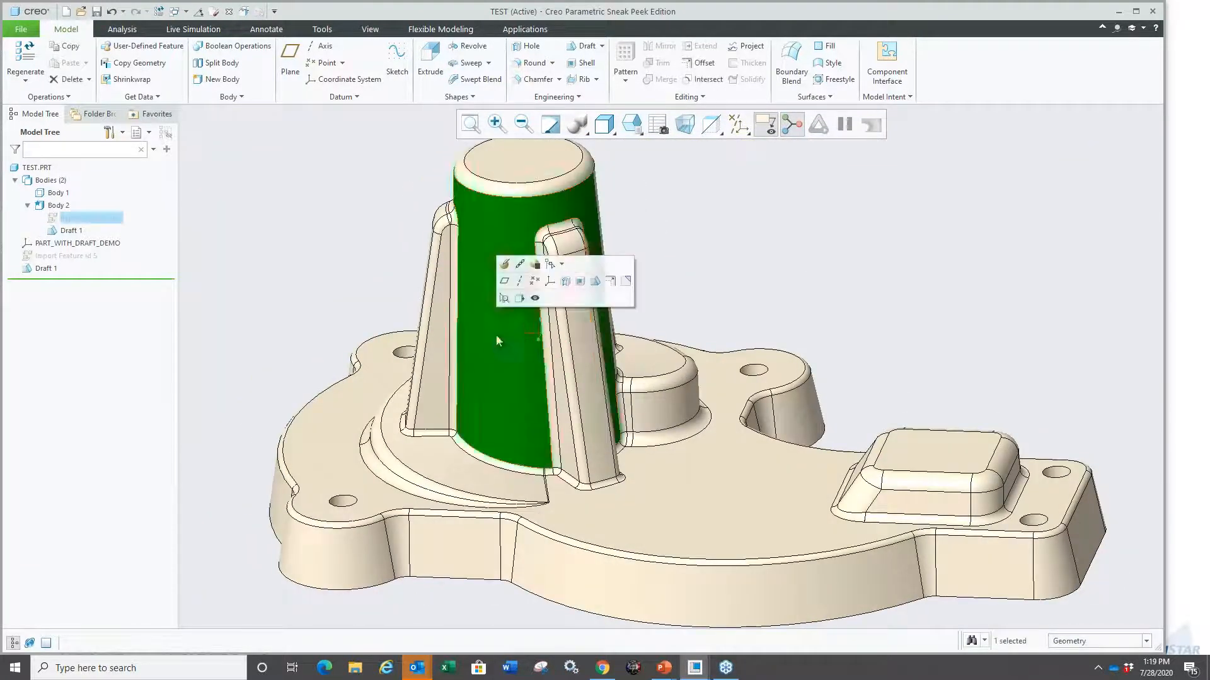
{"action": "left_click", "coordinate": [597, 281]}
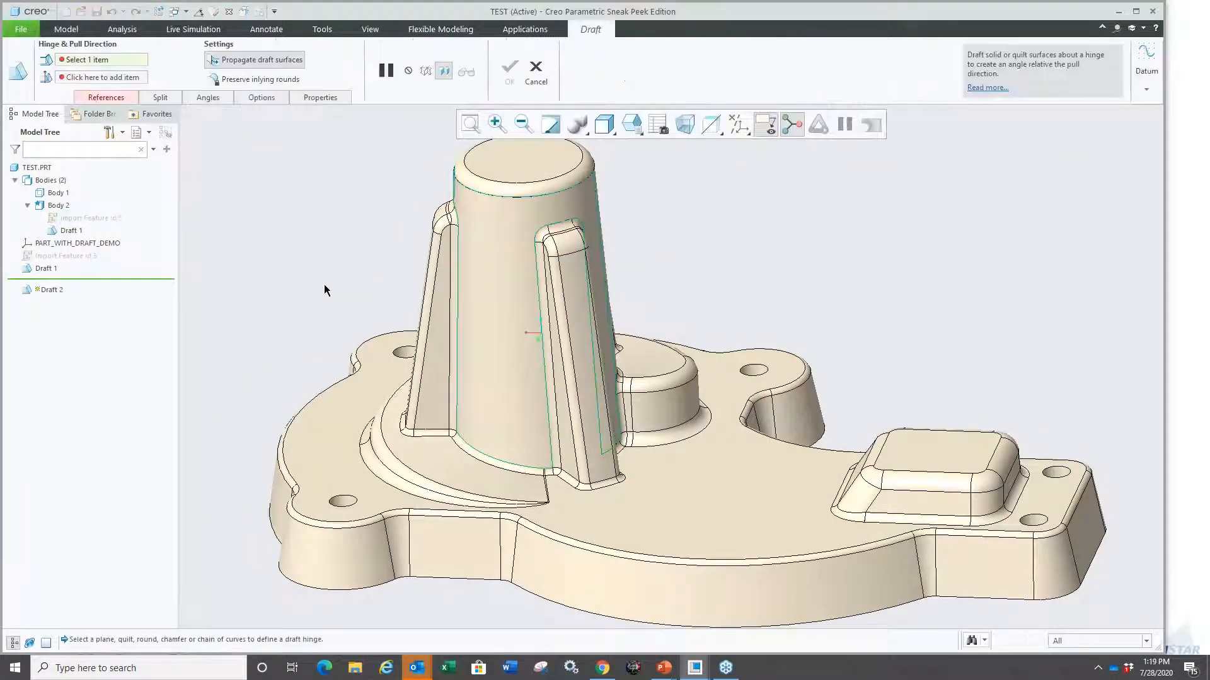
{"action": "scroll", "coordinate": [328, 284], "scroll_direction": "down", "scroll_amount": 3}
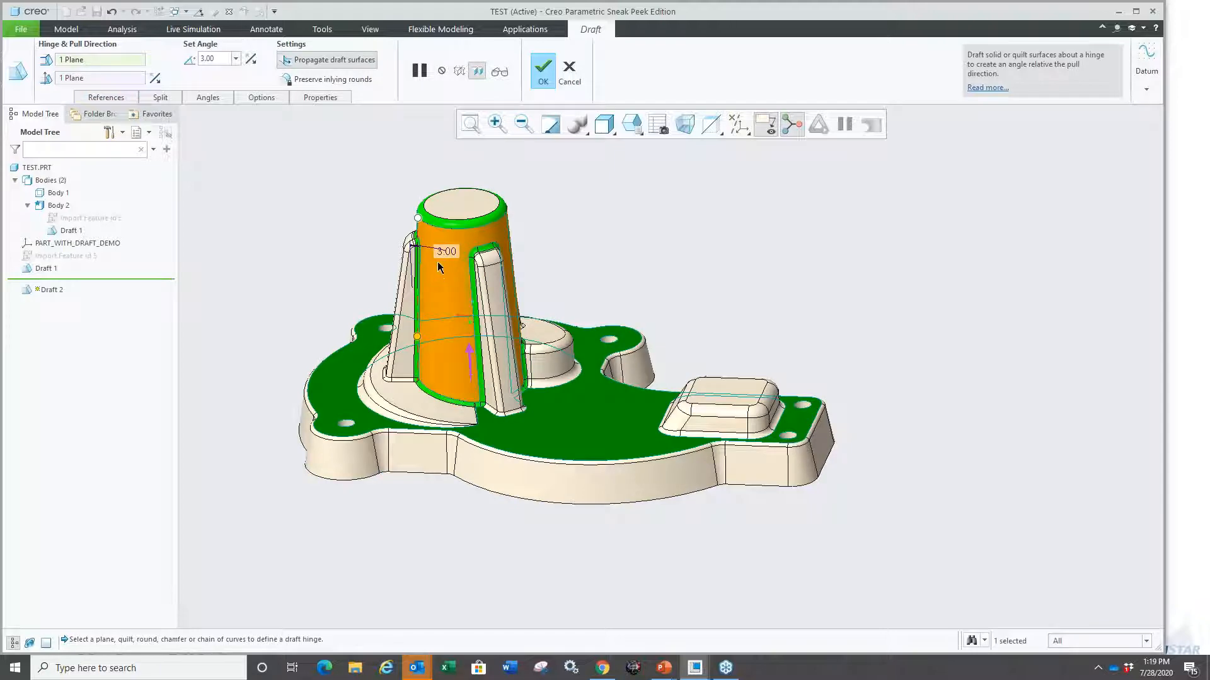
Step: Set the conical boss's draft angle to 5° and accept the draft
{"action": "mouse_move", "coordinate": [308, 292]}
{"action": "middle_mouse_down"}
{"action": "mouse_move", "coordinate": [300, 322]}
{"action": "mouse_move", "coordinate": [352, 323]}
{"action": "mouse_move", "coordinate": [331, 296]}
{"action": "mouse_move", "coordinate": [378, 240]}
{"action": "middle_mouse_up"}
{"action": "scroll", "coordinate": [391, 227], "scroll_direction": "up", "scroll_amount": 3}
{"action": "scroll", "coordinate": [436, 285], "scroll_direction": "down", "scroll_amount": 3}
{"action": "mouse_move", "coordinate": [439, 288]}
{"action": "middle_mouse_down"}
{"action": "mouse_move", "coordinate": [497, 351]}
{"action": "mouse_move", "coordinate": [391, 381]}
{"action": "mouse_move", "coordinate": [495, 370]}
{"action": "mouse_move", "coordinate": [524, 395]}
{"action": "middle_mouse_up"}
{"action": "scroll", "coordinate": [524, 395], "scroll_direction": "down", "scroll_amount": 3}
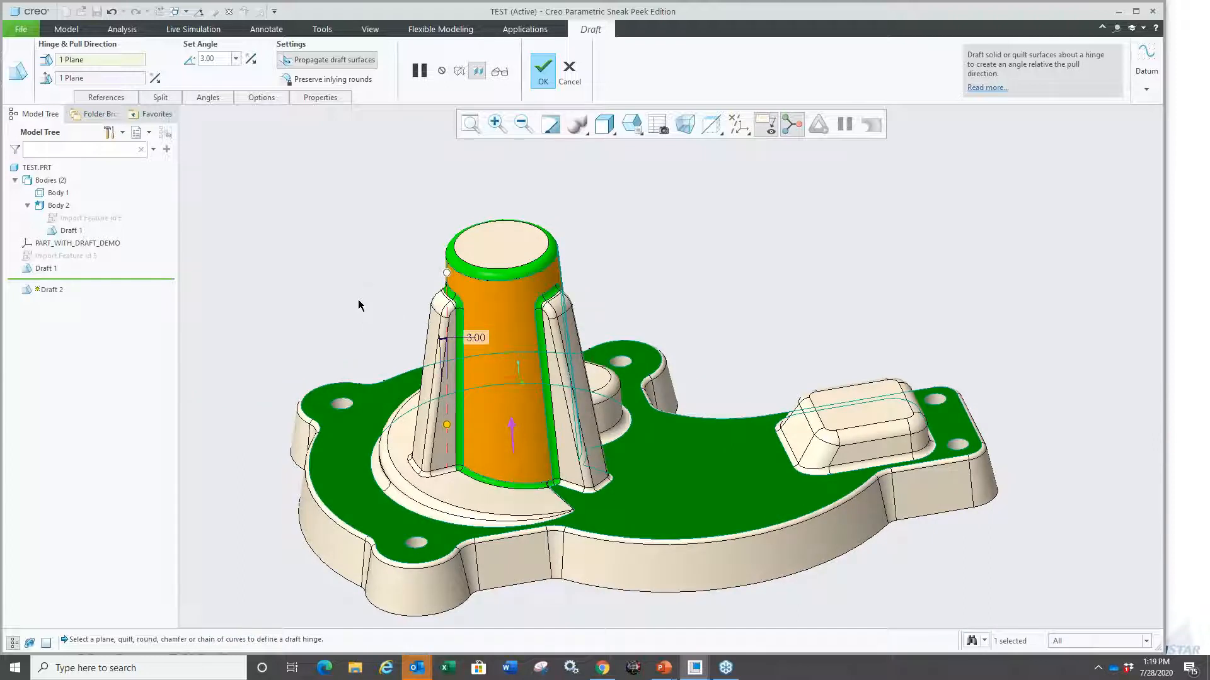
{"action": "double_click", "coordinate": [476, 340]}
{"action": "type", "text": "5"}
{"action": "key", "text": "Return"}
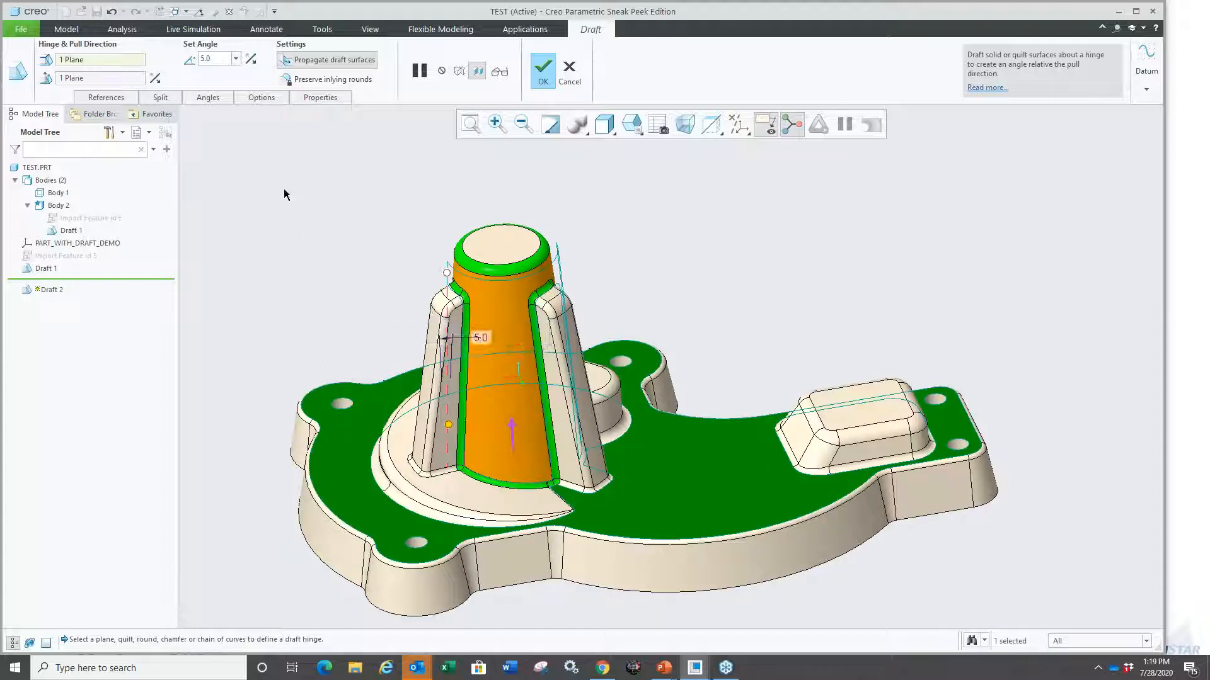
{"action": "left_click", "coordinate": [260, 98]}
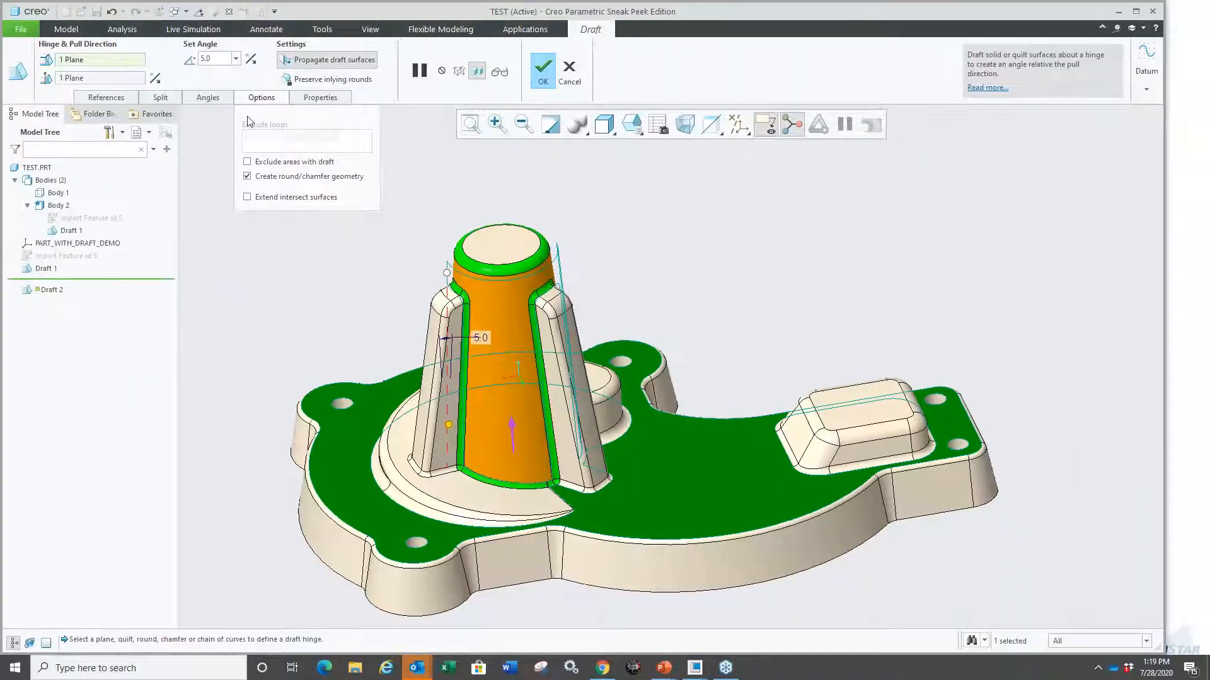
{"action": "left_click", "coordinate": [270, 96]}
{"action": "middle_click", "coordinate": [315, 247]}
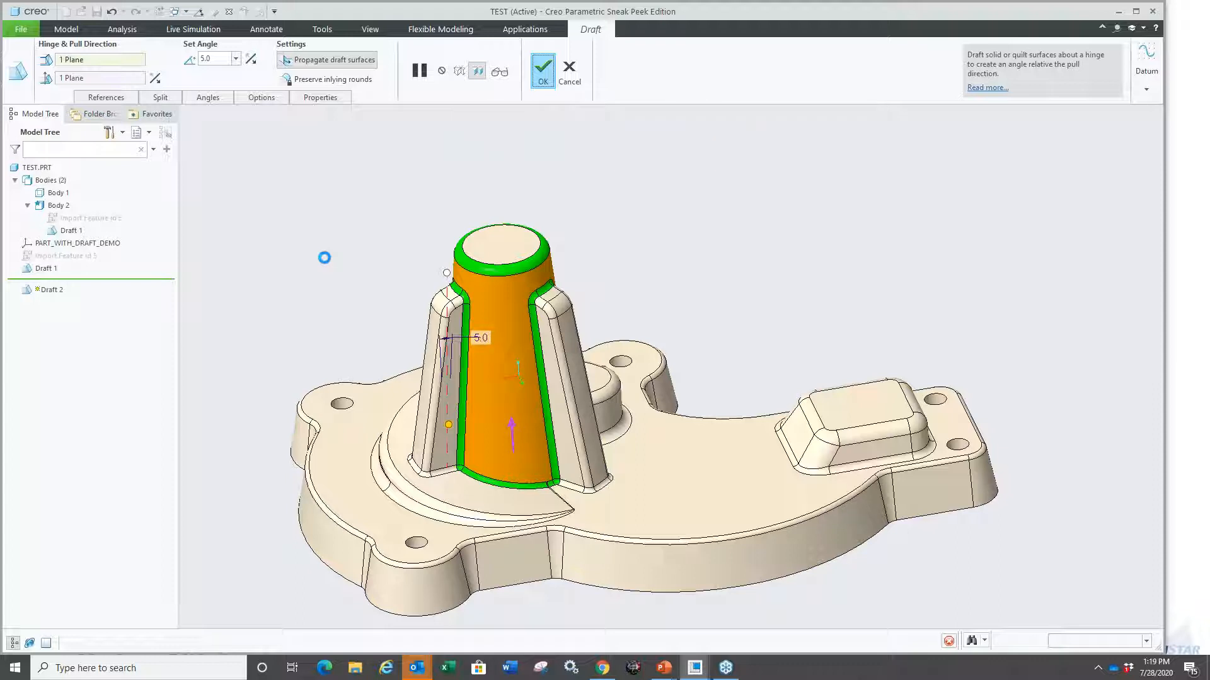
Step: Start a draft on the sloped end face of the rectangular raised pad, using the plate's top face as hinge
{"action": "scroll", "coordinate": [690, 394], "scroll_direction": "down", "scroll_amount": 5}
{"action": "middle_click_drag", "start_coordinate": [690, 394], "coordinate": [656, 328]}
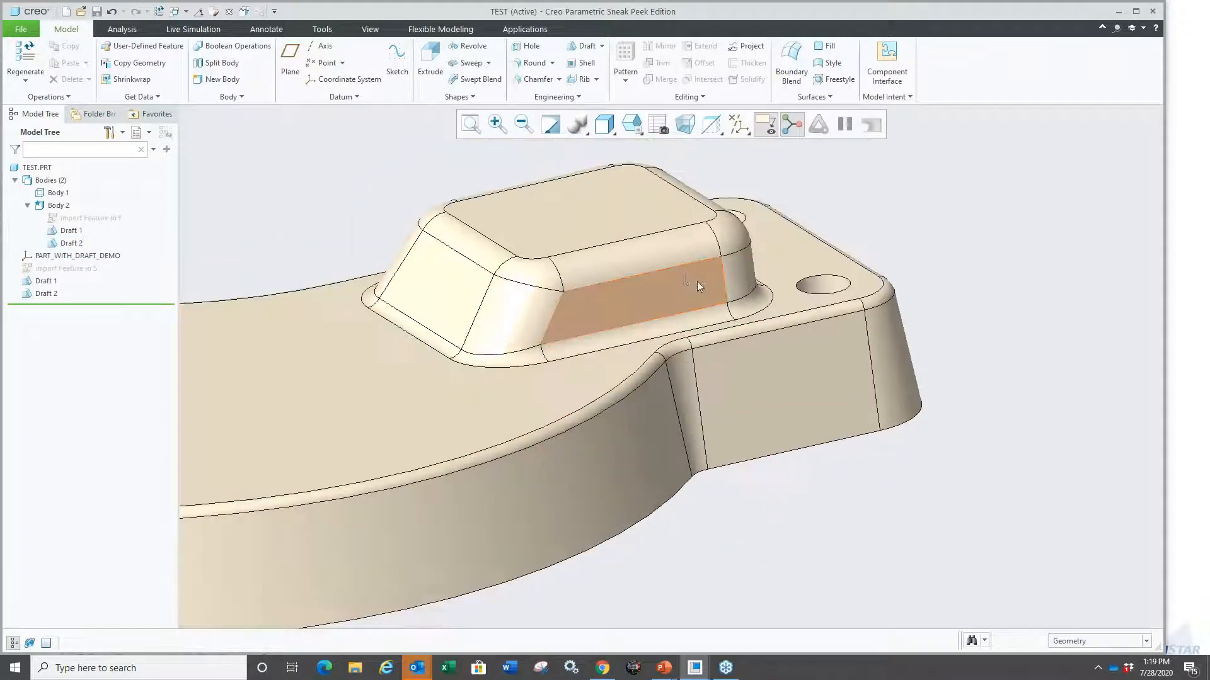
{"action": "left_click", "coordinate": [450, 299]}
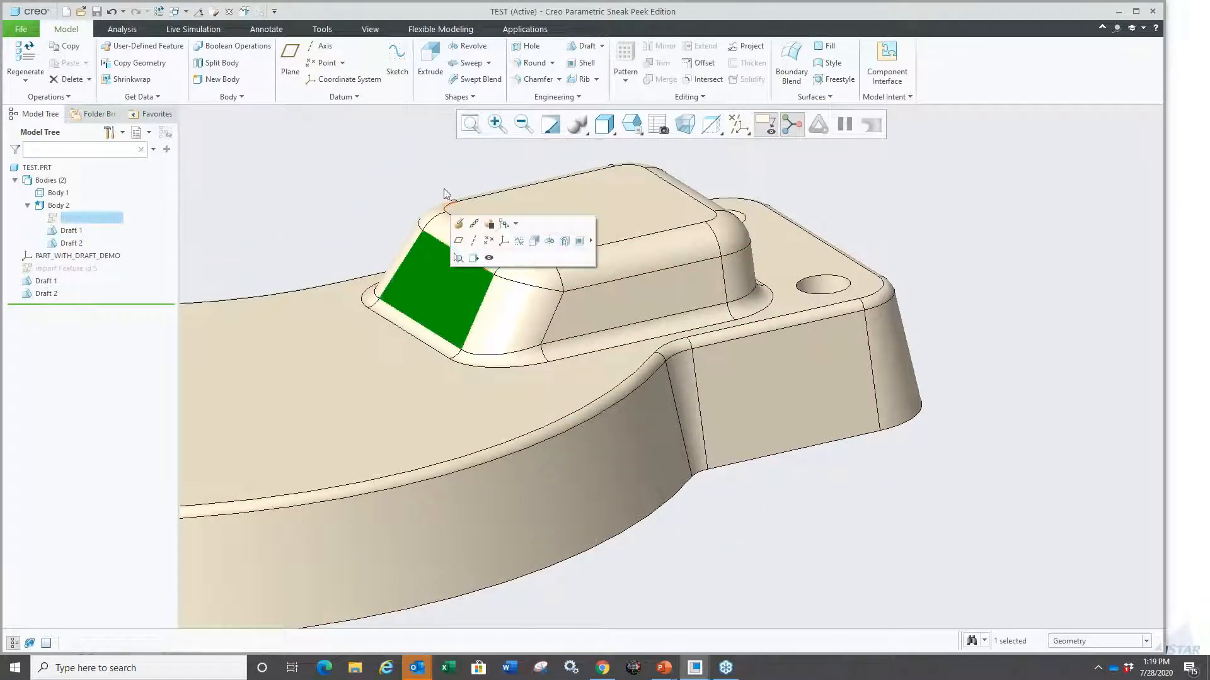
{"action": "left_click", "coordinate": [586, 46]}
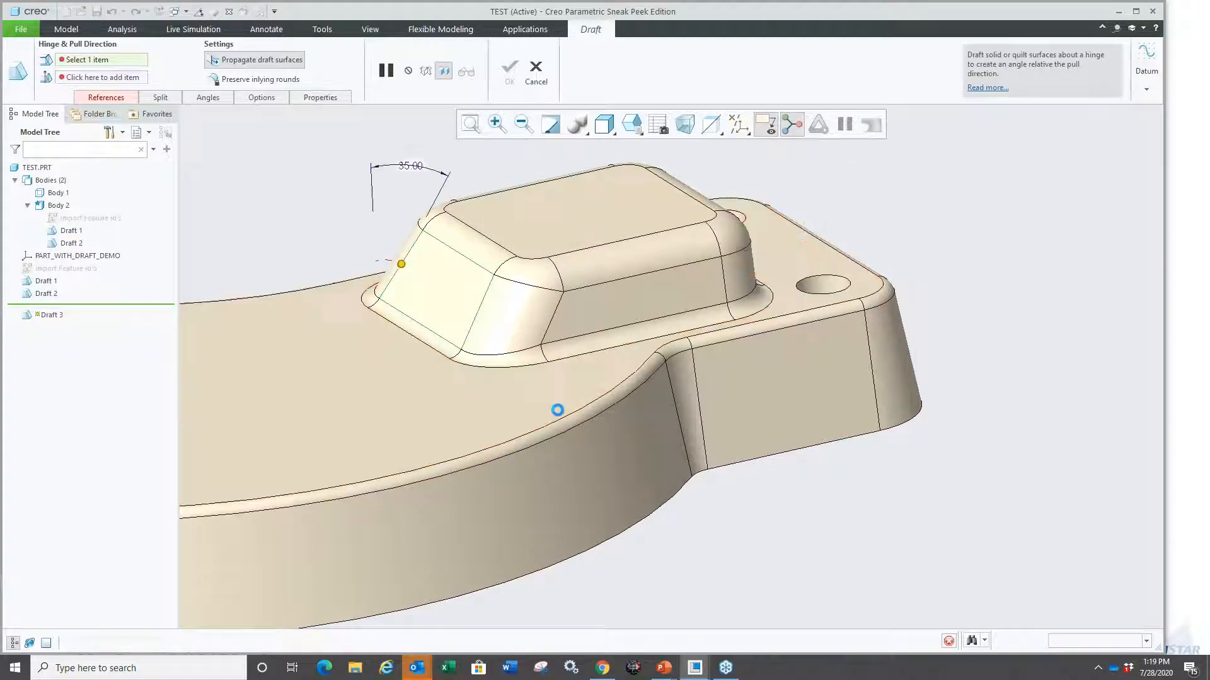
{"action": "mouse_move", "coordinate": [463, 398]}
{"action": "middle_mouse_down"}
{"action": "mouse_move", "coordinate": [419, 372]}
{"action": "mouse_move", "coordinate": [460, 394]}
{"action": "middle_mouse_up"}
Step: Add the rectangular pad's remaining side faces to the surfaces being drafted
{"action": "right_click", "coordinate": [287, 249]}
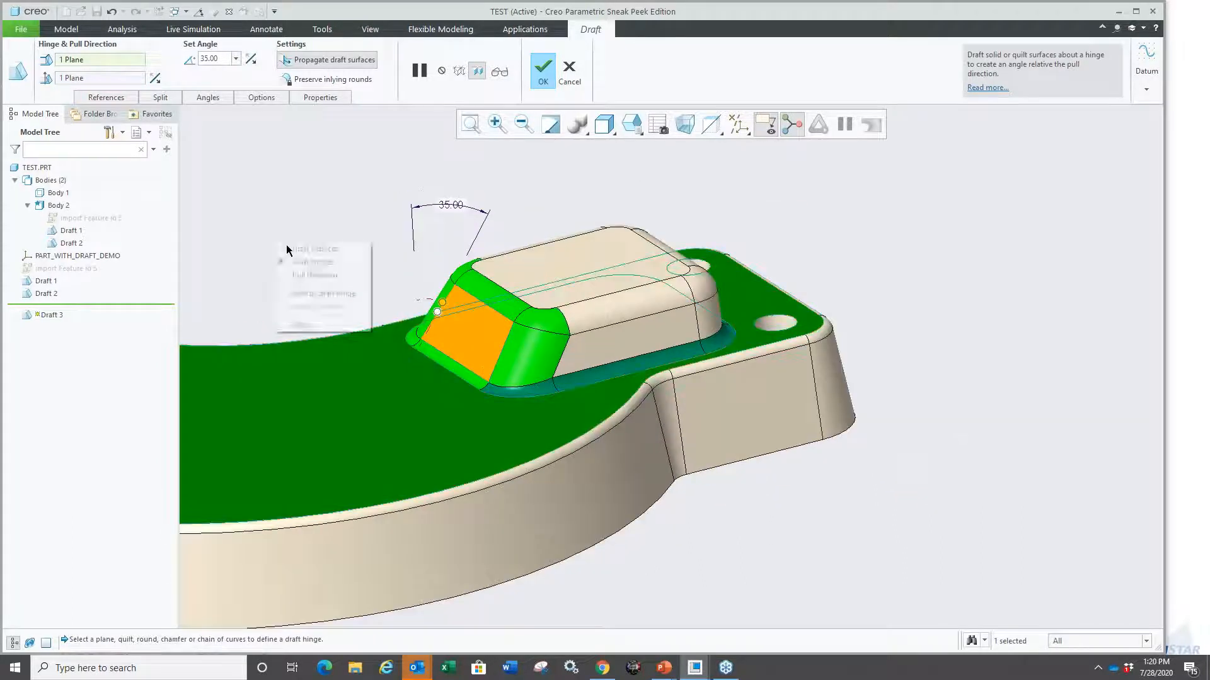
{"action": "left_click", "coordinate": [304, 250]}
{"action": "left_click", "coordinate": [604, 338]}
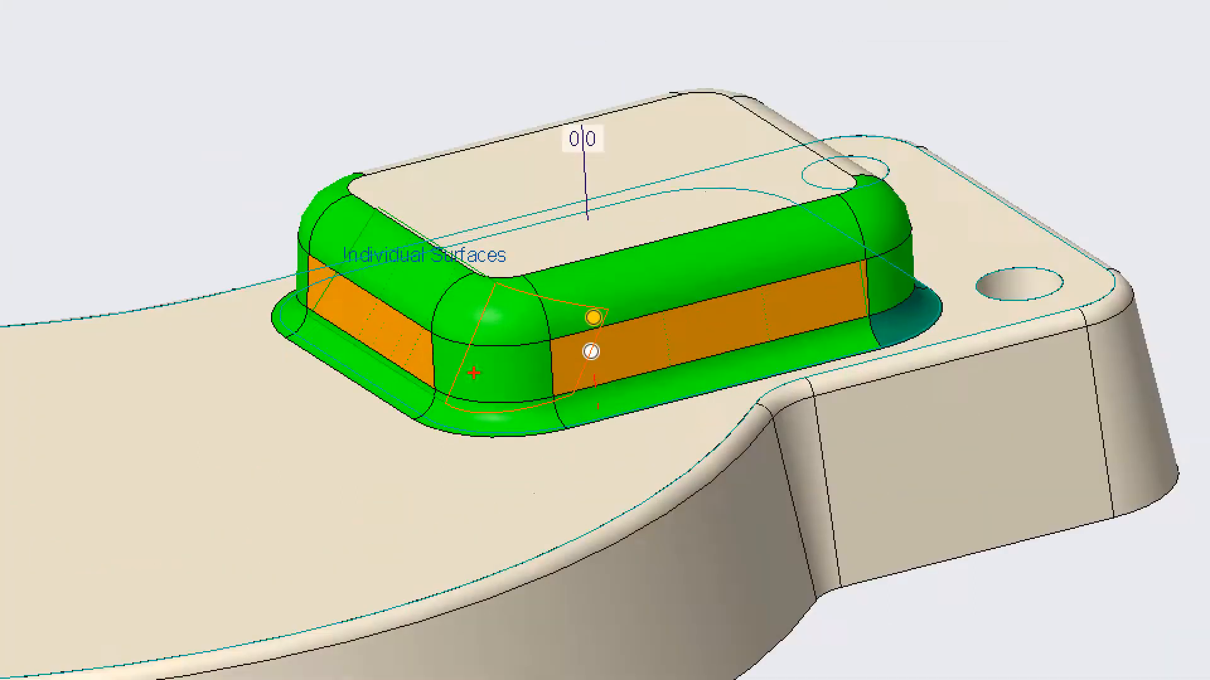
{"action": "left_click_drag", "start_coordinate": [614, 355], "coordinate": [713, 341]}
{"action": "mouse_move", "coordinate": [561, 162]}
{"action": "left_mouse_down"}
{"action": "mouse_move", "coordinate": [630, 140]}
{"action": "mouse_move", "coordinate": [555, 156]}
{"action": "mouse_move", "coordinate": [566, 153]}
{"action": "left_mouse_up"}
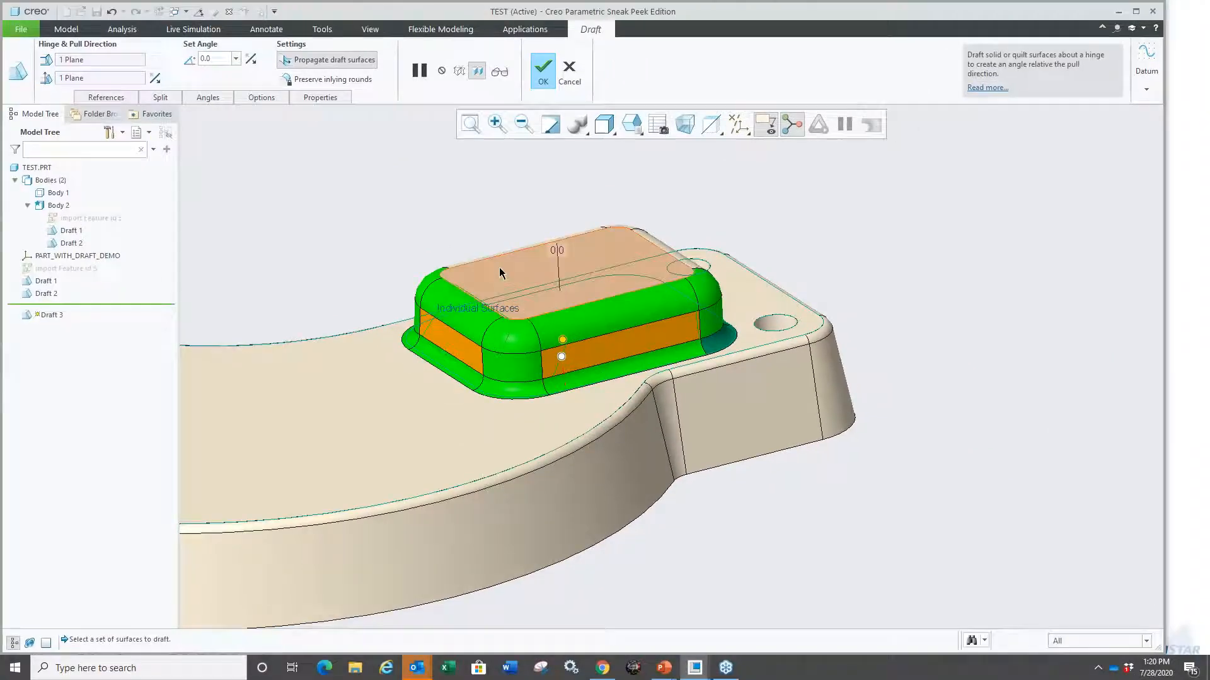
{"action": "left_click", "coordinate": [570, 274], "text": "ctrl"}
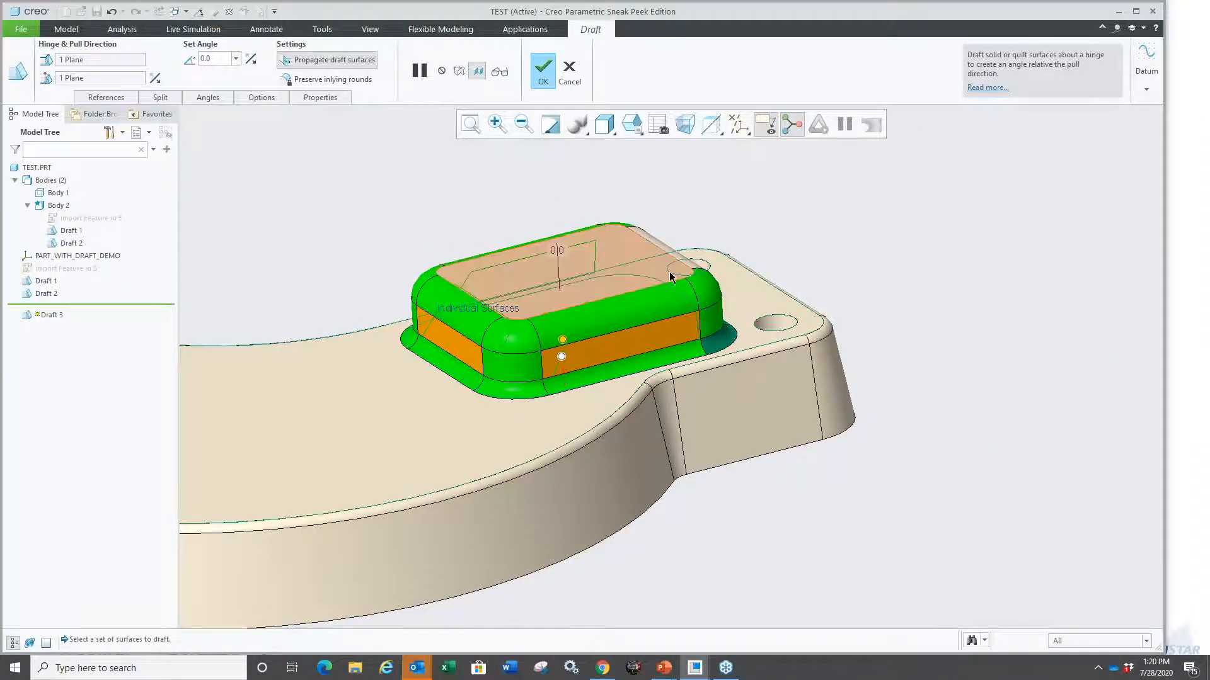
{"action": "right_click", "coordinate": [670, 275]}
{"action": "left_click", "coordinate": [670, 276], "text": "ctrl"}
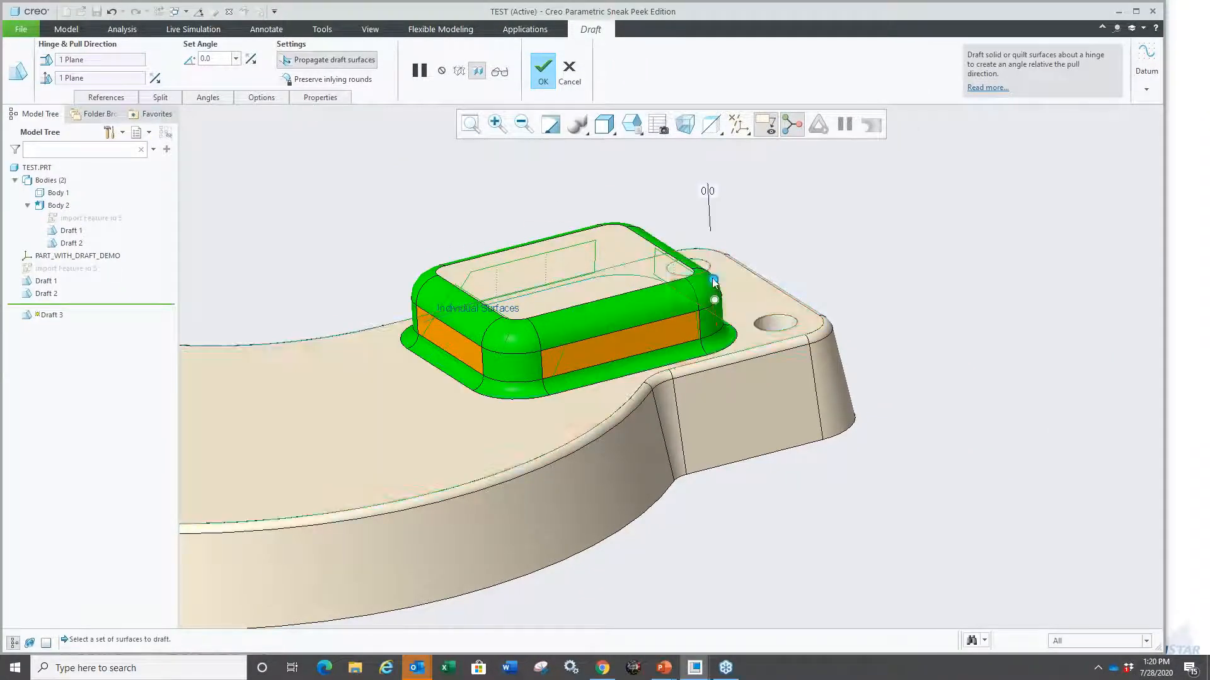
Step: Set the draft angle of the pad's side faces to 21° and accept the draft
{"action": "left_click_drag", "start_coordinate": [714, 282], "coordinate": [700, 284]}
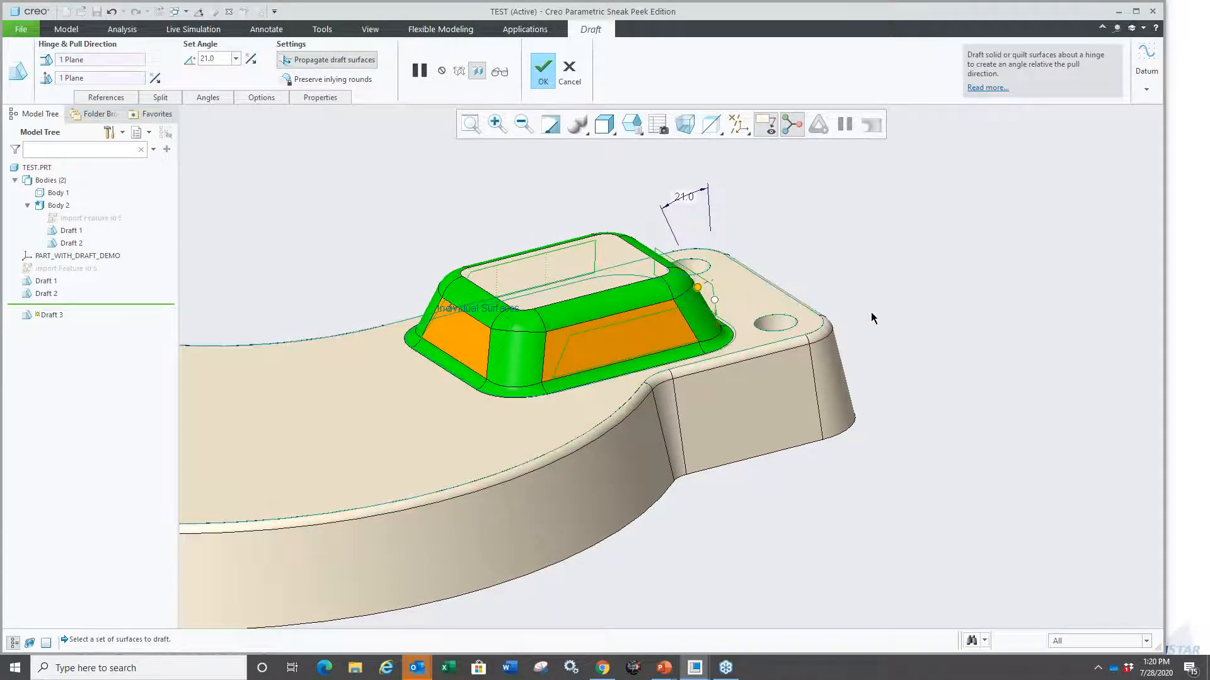
{"action": "left_click", "coordinate": [543, 71]}
{"action": "left_click", "coordinate": [868, 322]}
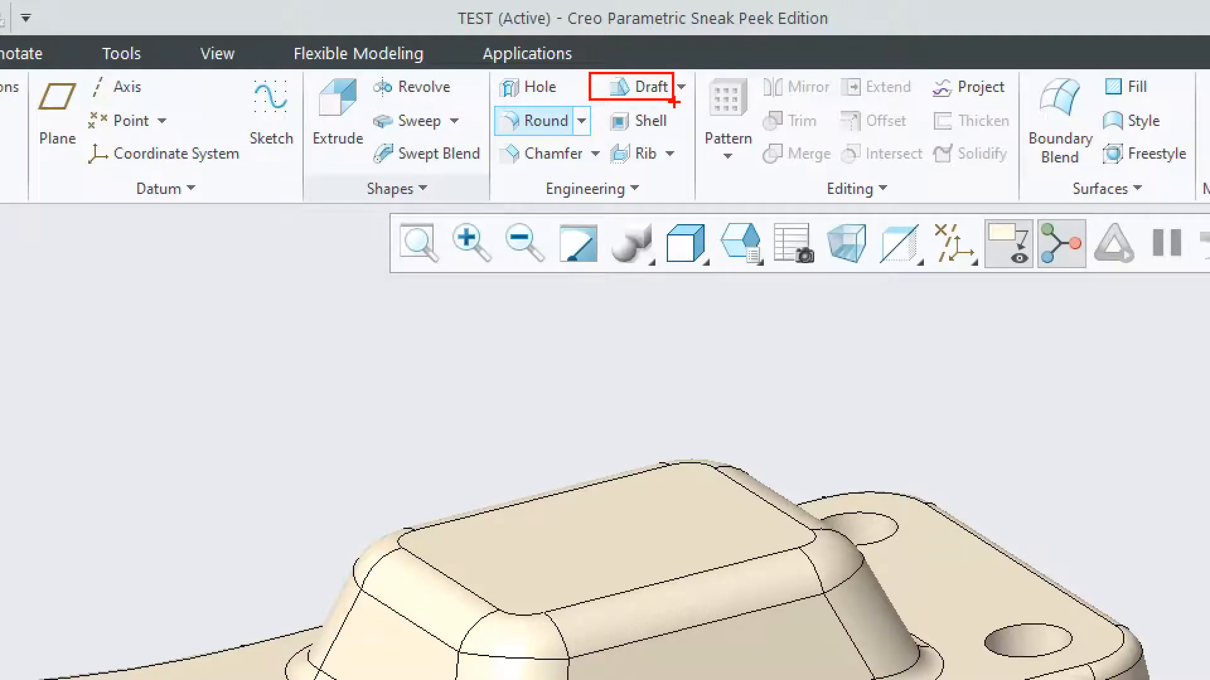
Step: Close the test part and erase all models that are not displayed from the session
{"action": "scroll", "coordinate": [746, 369], "scroll_direction": "up", "scroll_amount": 5}
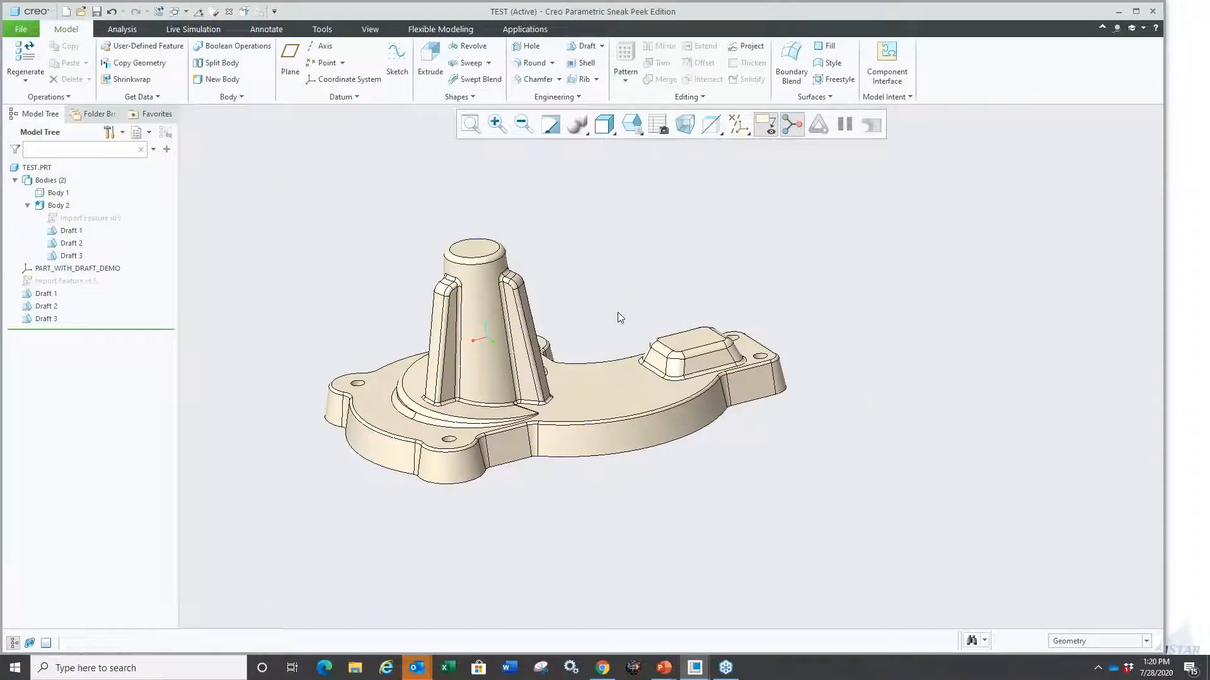
{"action": "key", "text": "ctrl+w"}
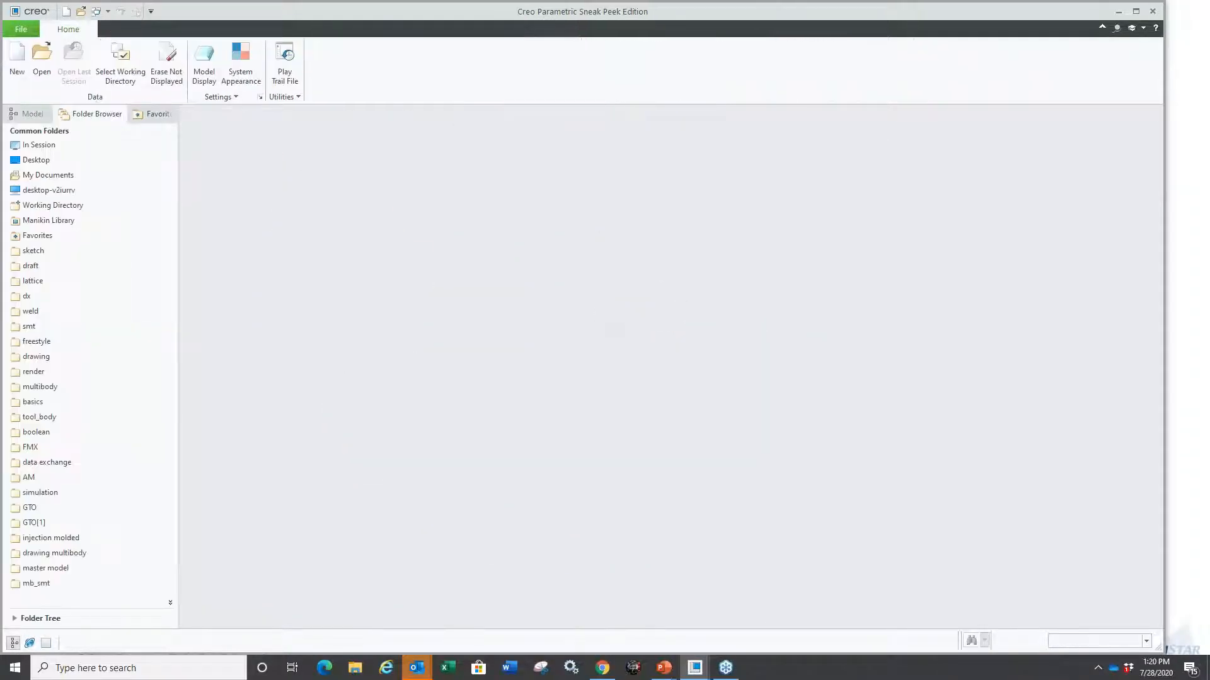
{"action": "left_click", "coordinate": [167, 63]}
{"action": "key", "text": "Return"}
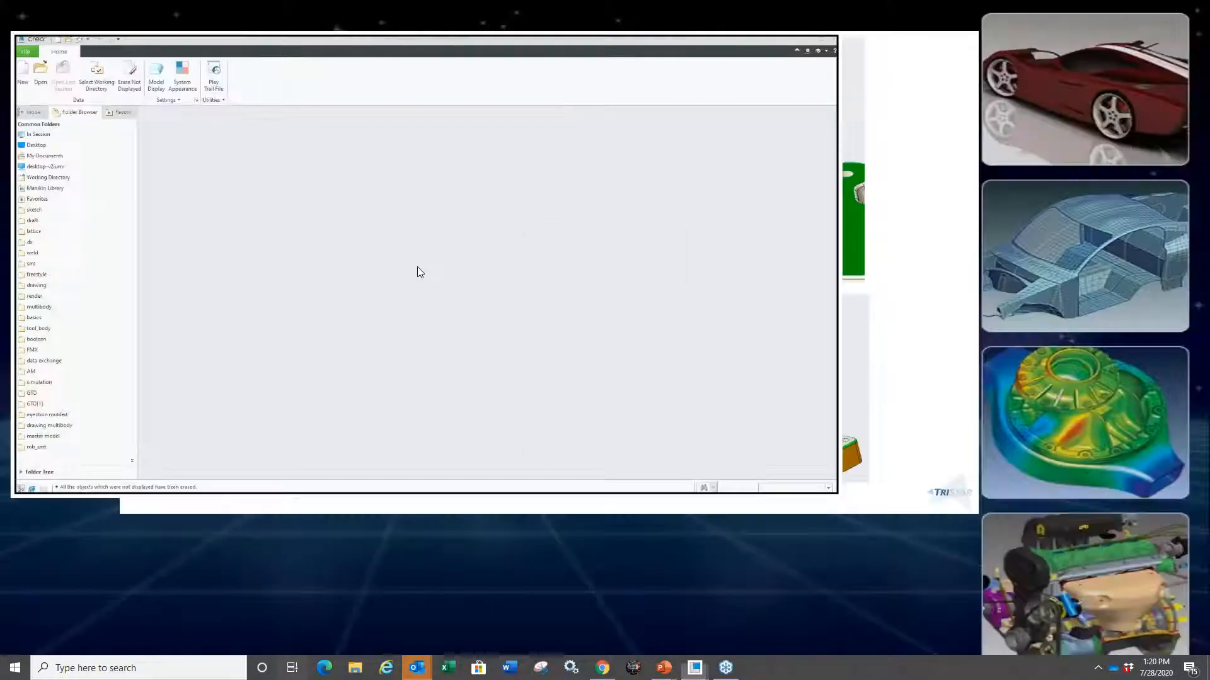
Step: Switch to the running PowerPoint slide show of Creo 7.0 whats new Webinar - Core.pptx
{"action": "key", "text": "super+Tab"}
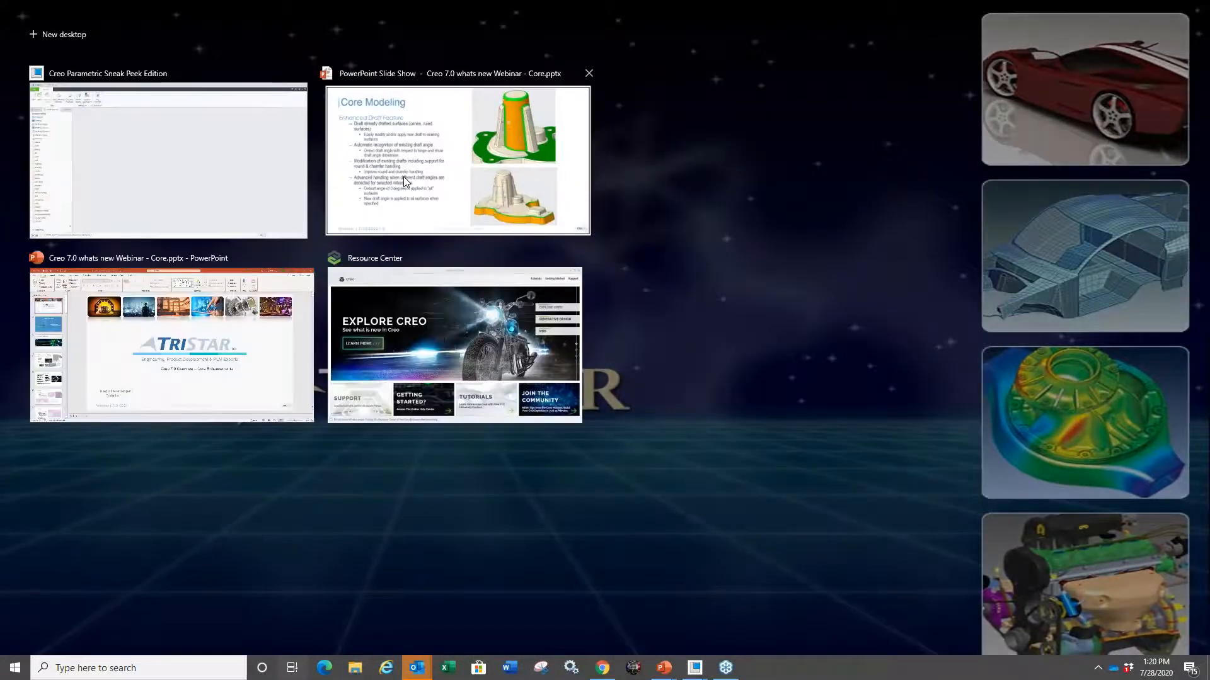
{"action": "left_click", "coordinate": [403, 176]}
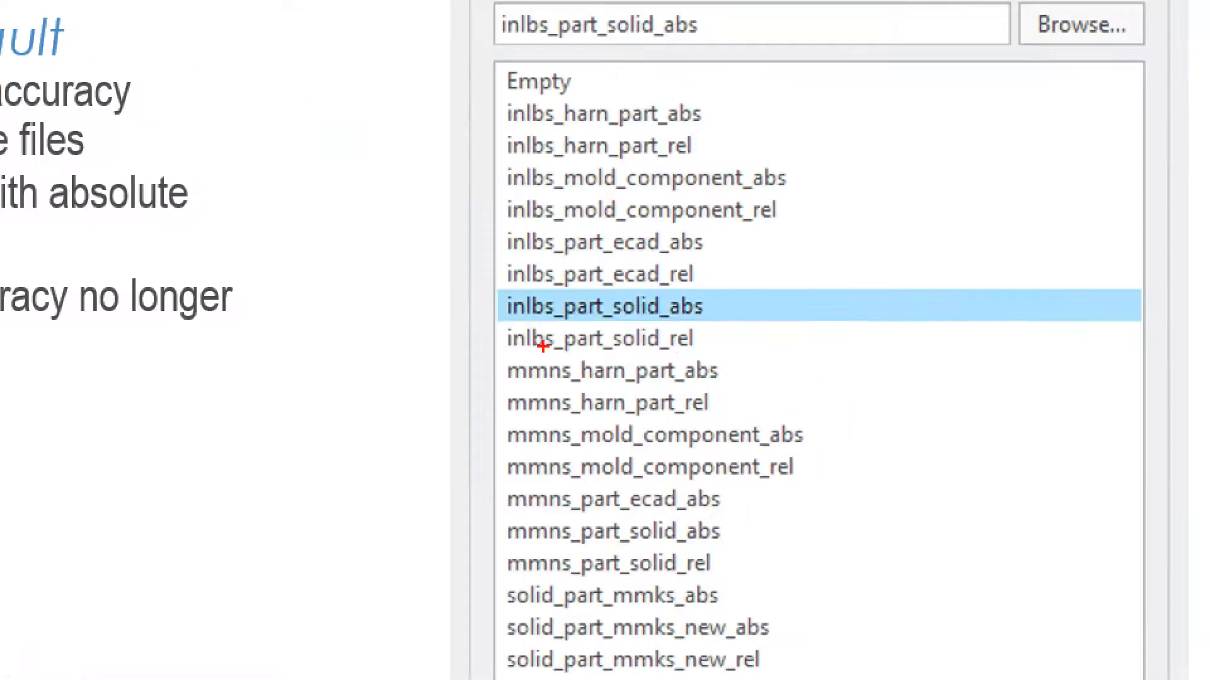
{"action": "left_click_drag", "start_coordinate": [487, 293], "coordinate": [718, 321], "text": "ctrl"}
{"action": "mouse_move", "coordinate": [485, 325]}
{"action": "left_mouse_down", "text": "ctrl"}
{"action": "mouse_move", "coordinate": [733, 346]}
{"action": "mouse_move", "coordinate": [720, 361]}
{"action": "mouse_move", "coordinate": [716, 350]}
{"action": "mouse_move", "coordinate": [778, 314]}
{"action": "left_mouse_up", "text": "ctrl"}
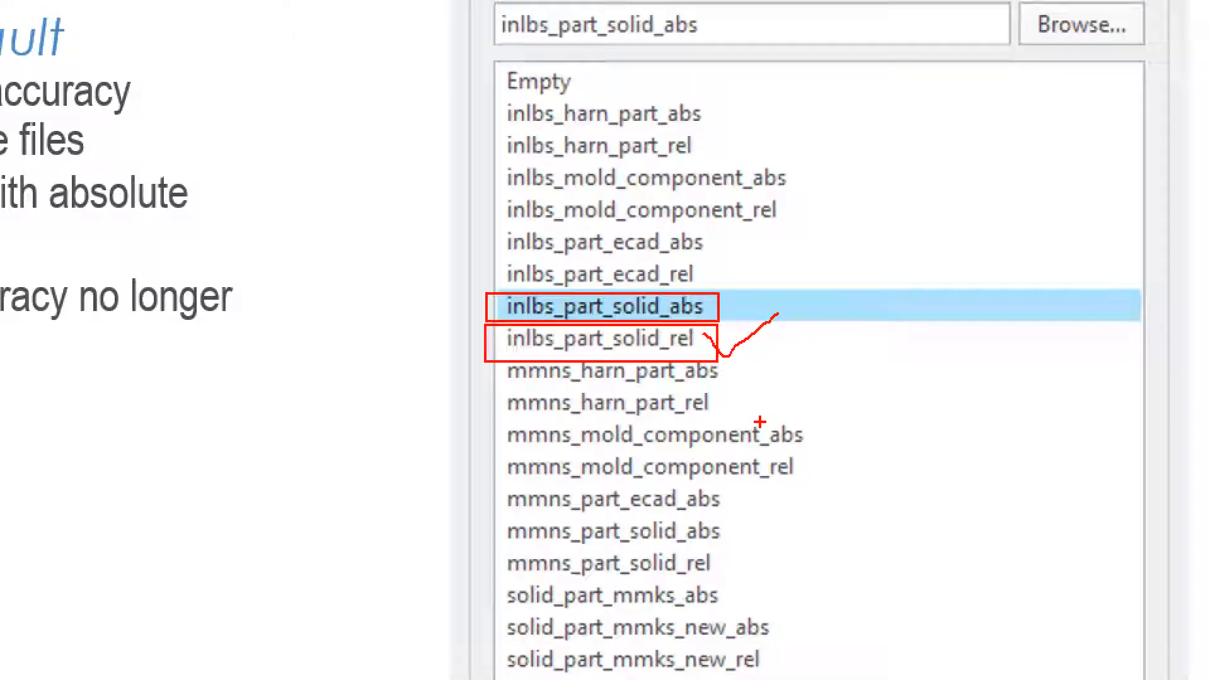
{"action": "key", "text": "Escape"}
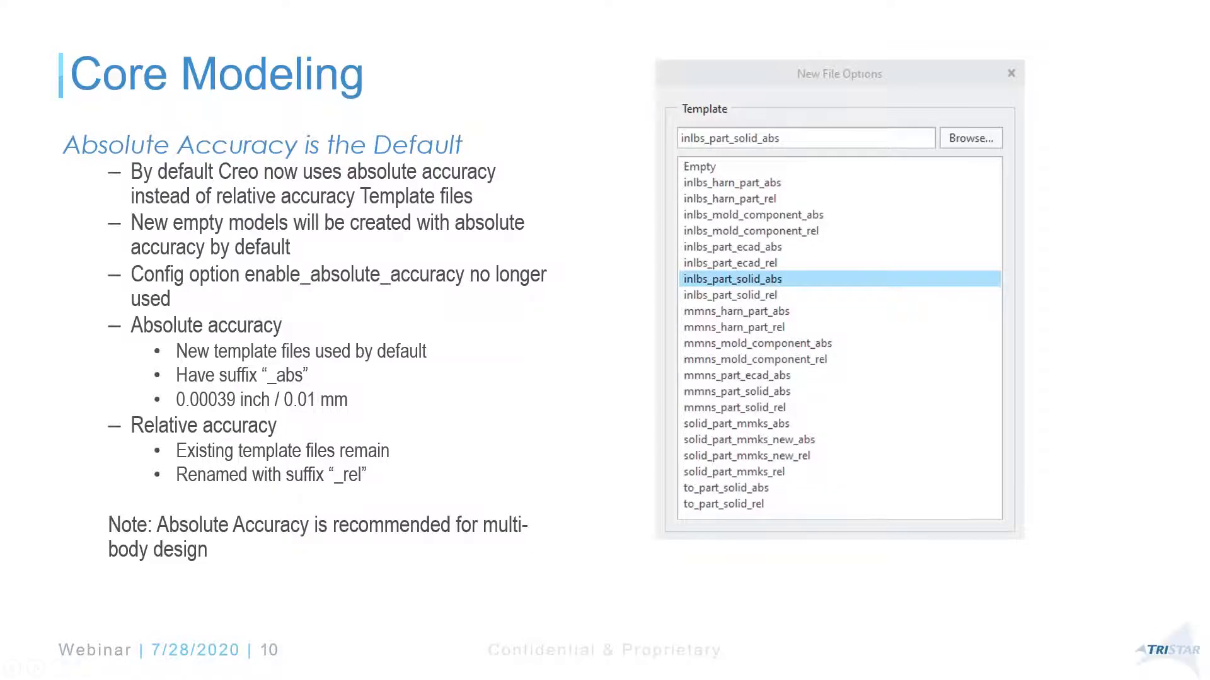
{"action": "key", "text": "ctrl+1"}
{"action": "left_click", "coordinate": [231, 279]}
{"action": "left_click_drag", "start_coordinate": [260, 310], "coordinate": [690, 305]}
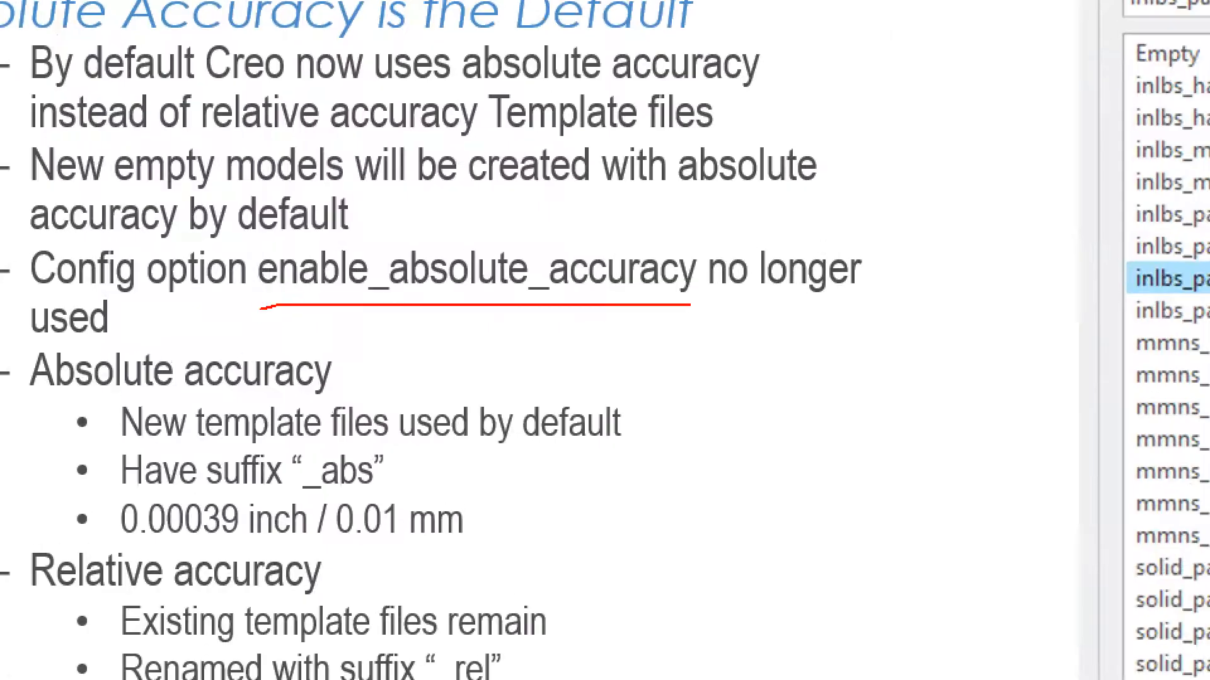
Step: Switch to Creo Parametric and create a new solid part without the default template, using the inlbs_part_solid_abs template
{"action": "key", "text": "Escape"}
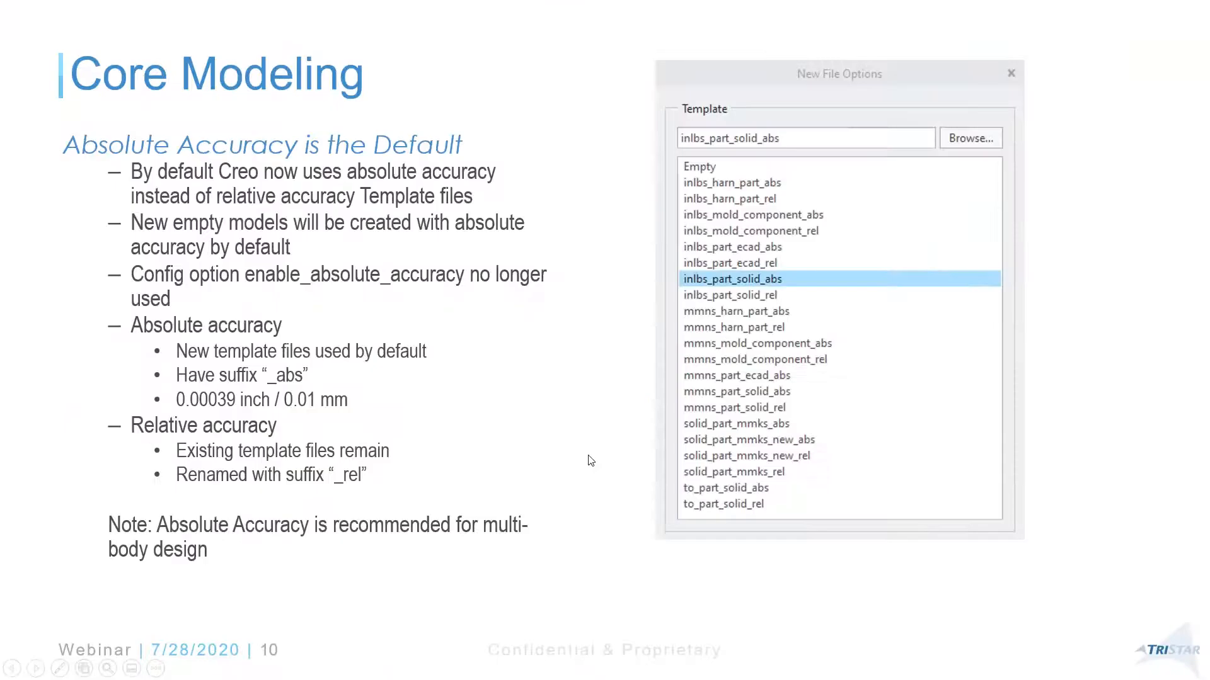
{"action": "key", "text": "super+Tab"}
{"action": "left_click", "coordinate": [381, 153]}
{"action": "left_click", "coordinate": [17, 60]}
{"action": "left_click", "coordinate": [504, 431]}
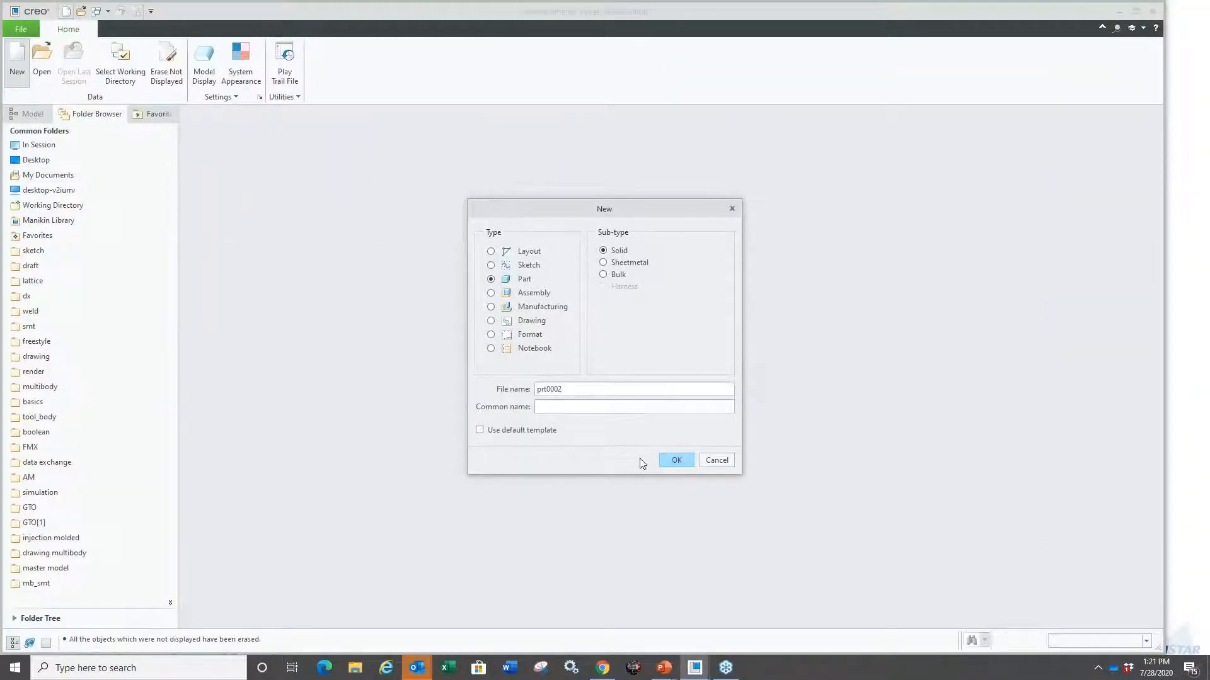
{"action": "key", "text": "Return"}
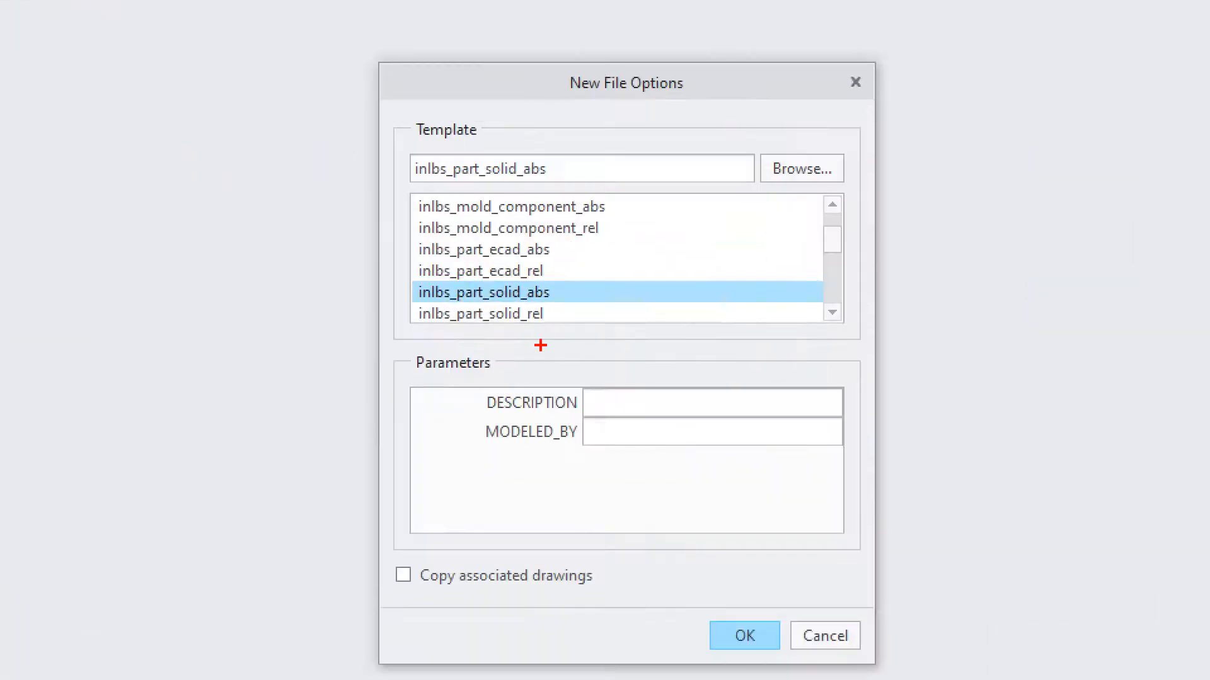
{"action": "mouse_move", "coordinate": [523, 284]}
{"action": "left_mouse_down"}
{"action": "mouse_move", "coordinate": [554, 300]}
{"action": "mouse_move", "coordinate": [565, 327]}
{"action": "left_mouse_up"}
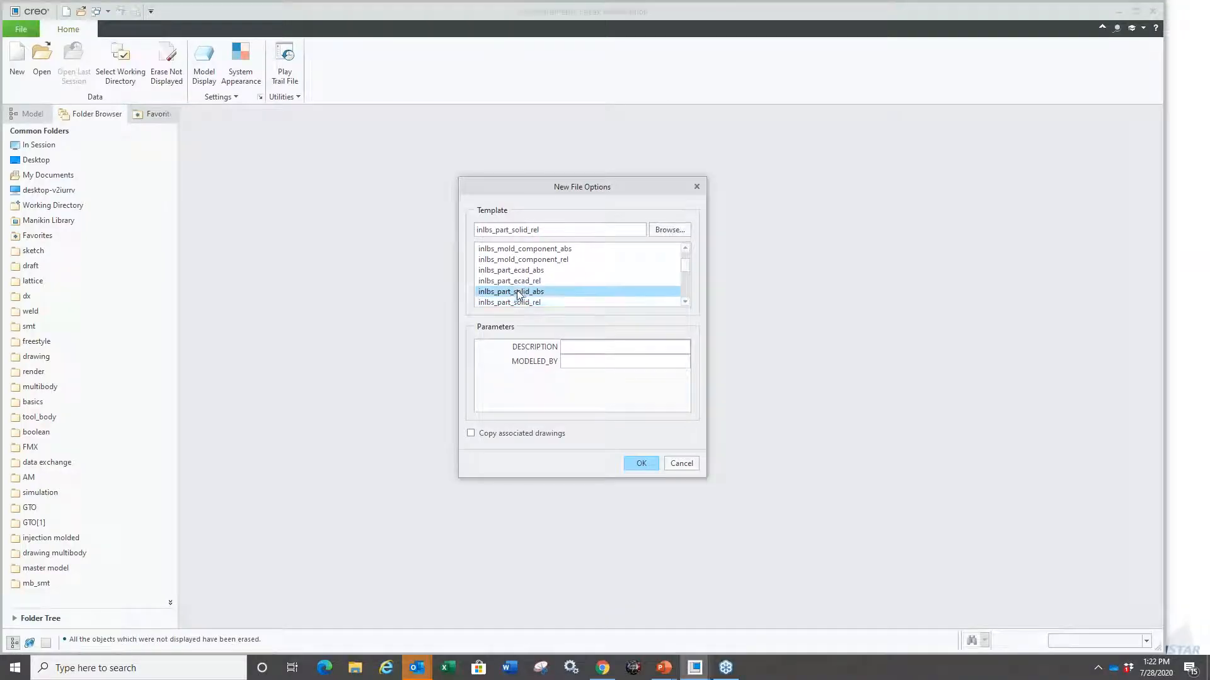
{"action": "left_click", "coordinate": [641, 464]}
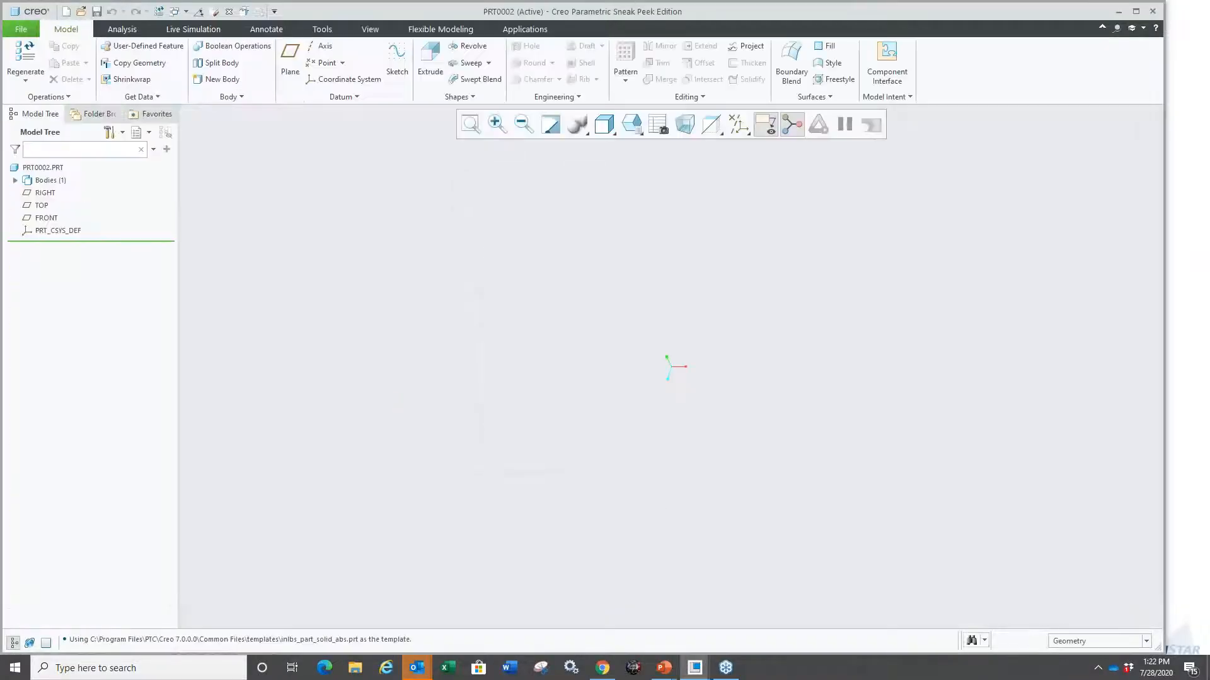
Step: Inspect the new part's accuracy type and value in the model properties, leaving the accuracy setting as it is
{"action": "left_click", "coordinate": [244, 12]}
{"action": "left_click", "coordinate": [784, 187]}
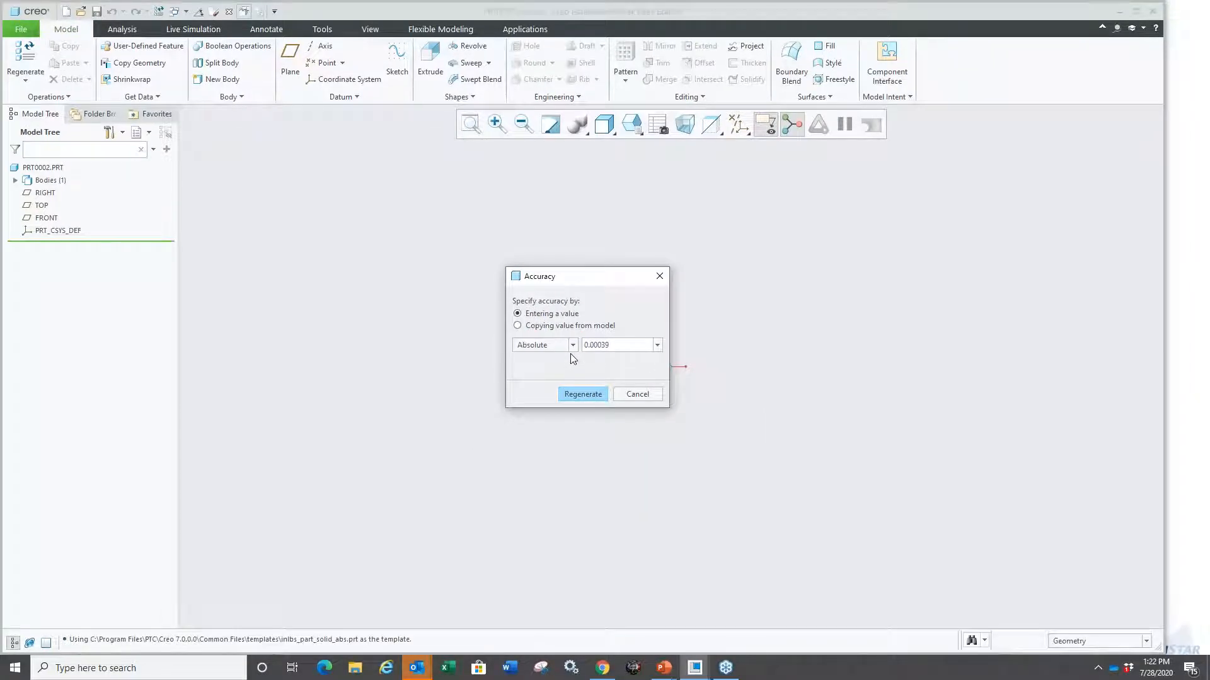
{"action": "left_click", "coordinate": [535, 349]}
{"action": "left_click", "coordinate": [535, 349]}
{"action": "left_click", "coordinate": [630, 394]}
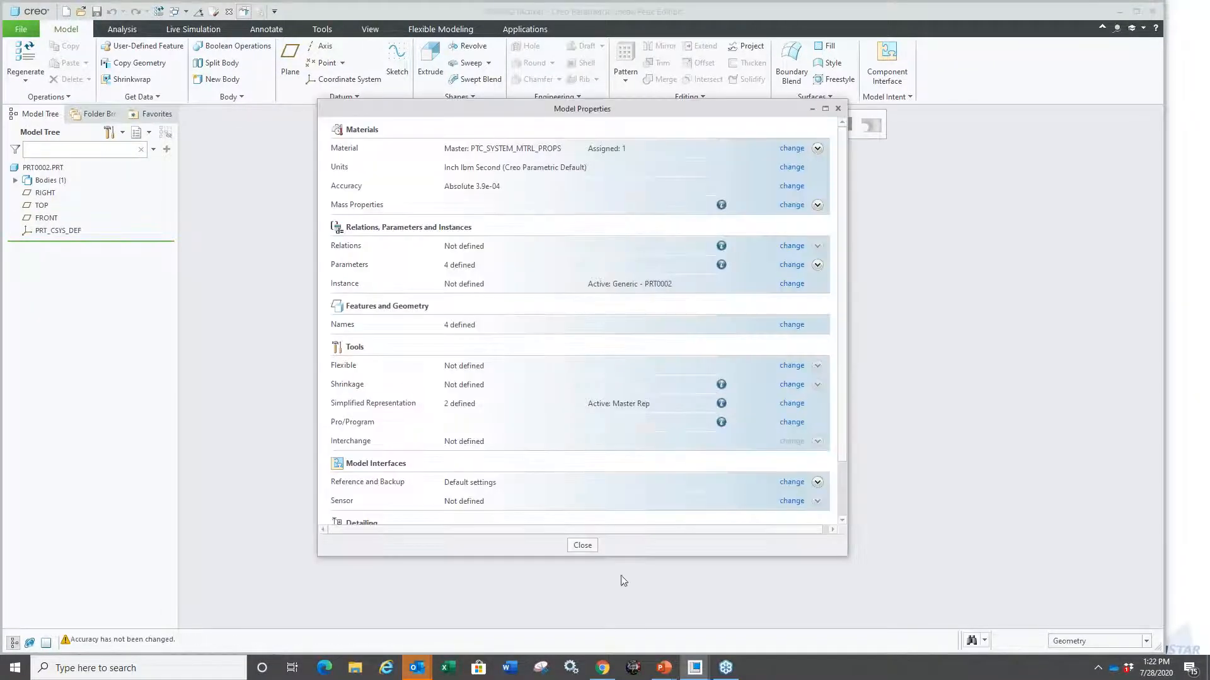
{"action": "left_click", "coordinate": [582, 545]}
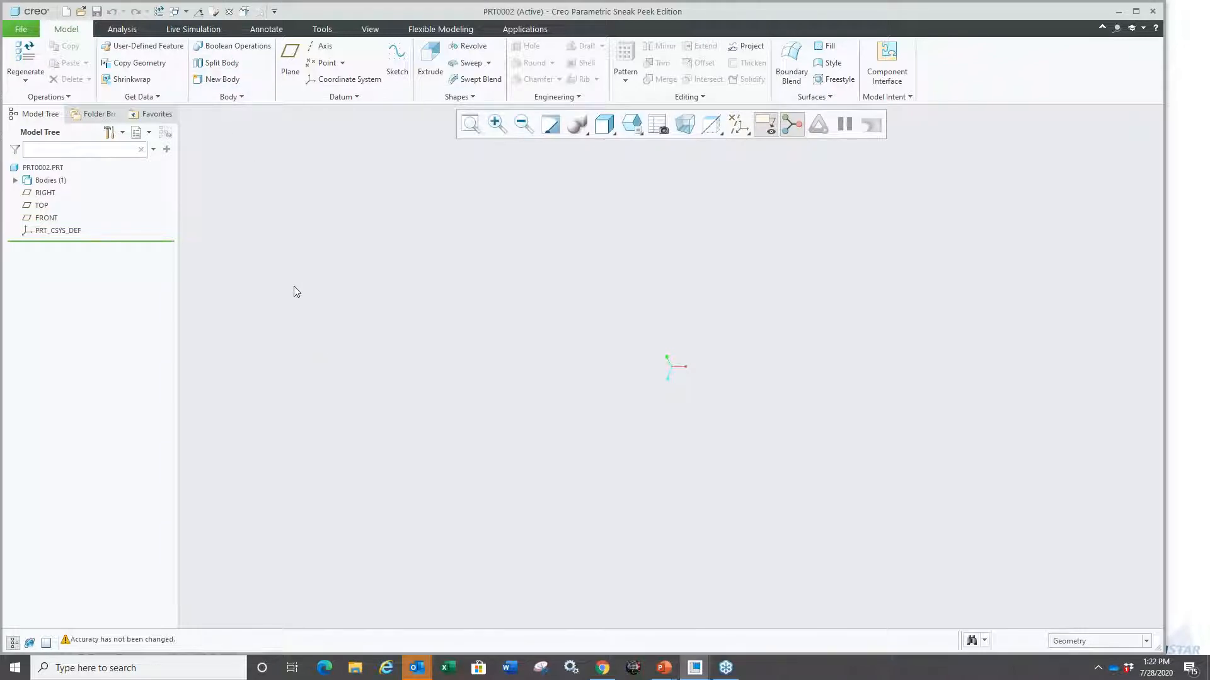
Step: Close the new part and advance the PowerPoint slide show to the Import Data Doctor and Display Filters slide
{"action": "key", "text": "ctrl+w"}
{"action": "key", "text": "super+Tab"}
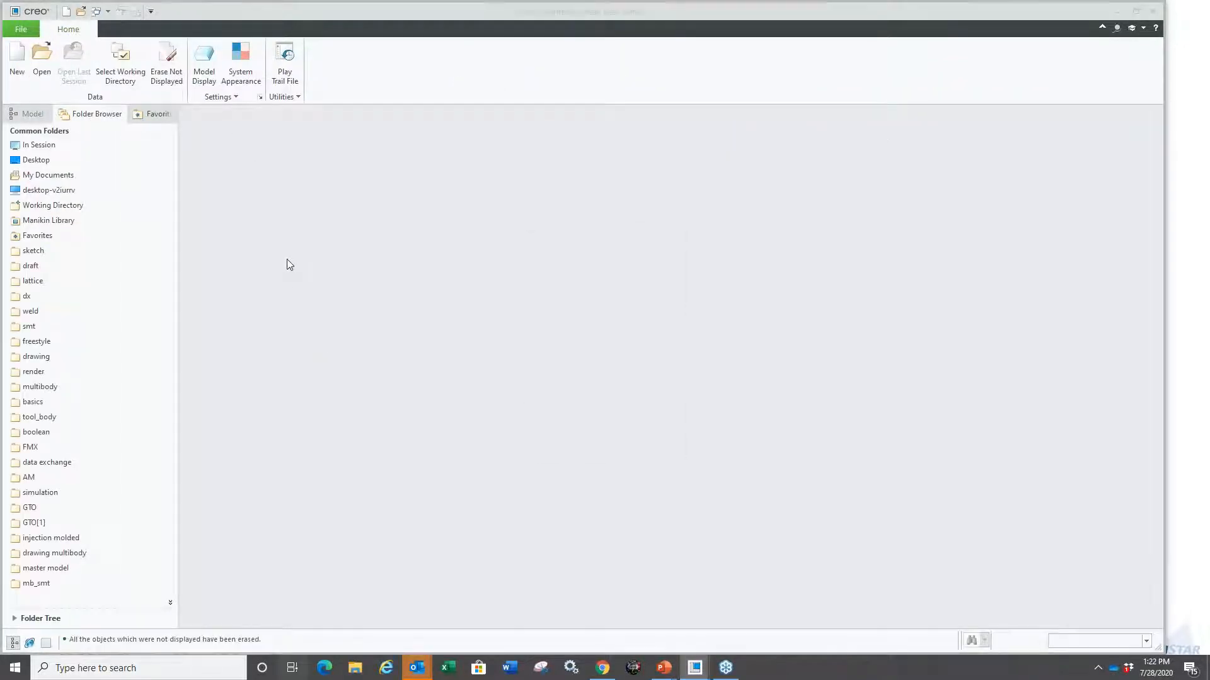
{"action": "left_click", "coordinate": [409, 192]}
{"action": "left_click", "coordinate": [392, 304]}
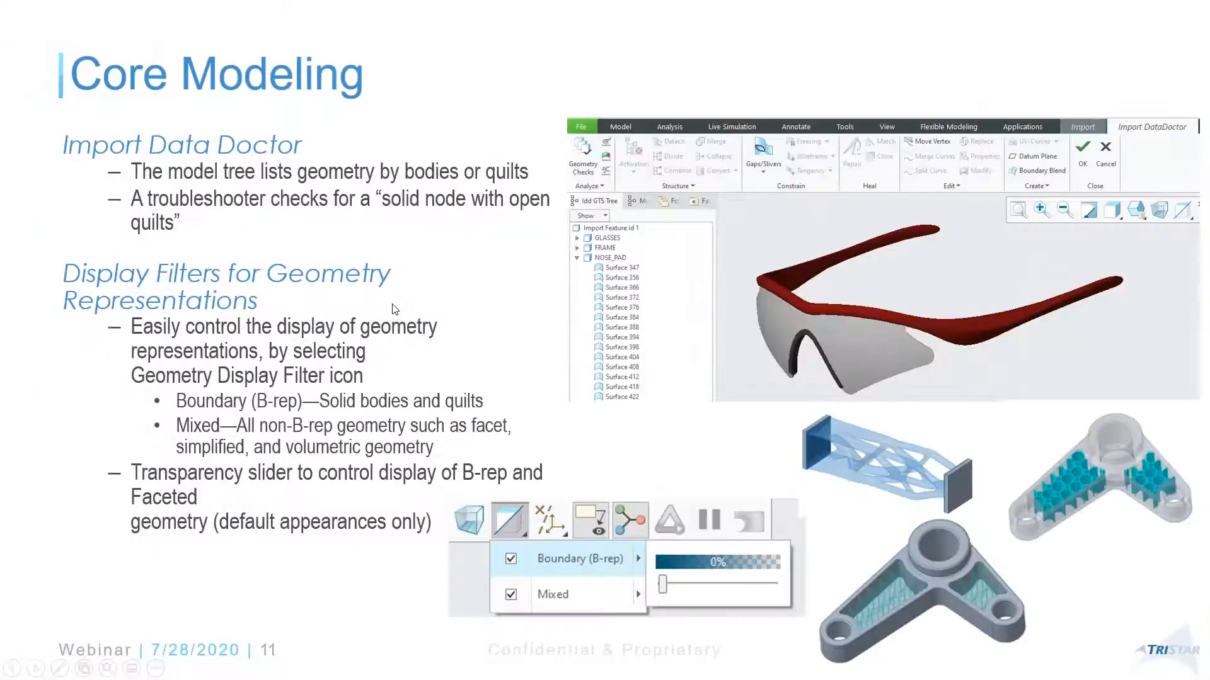
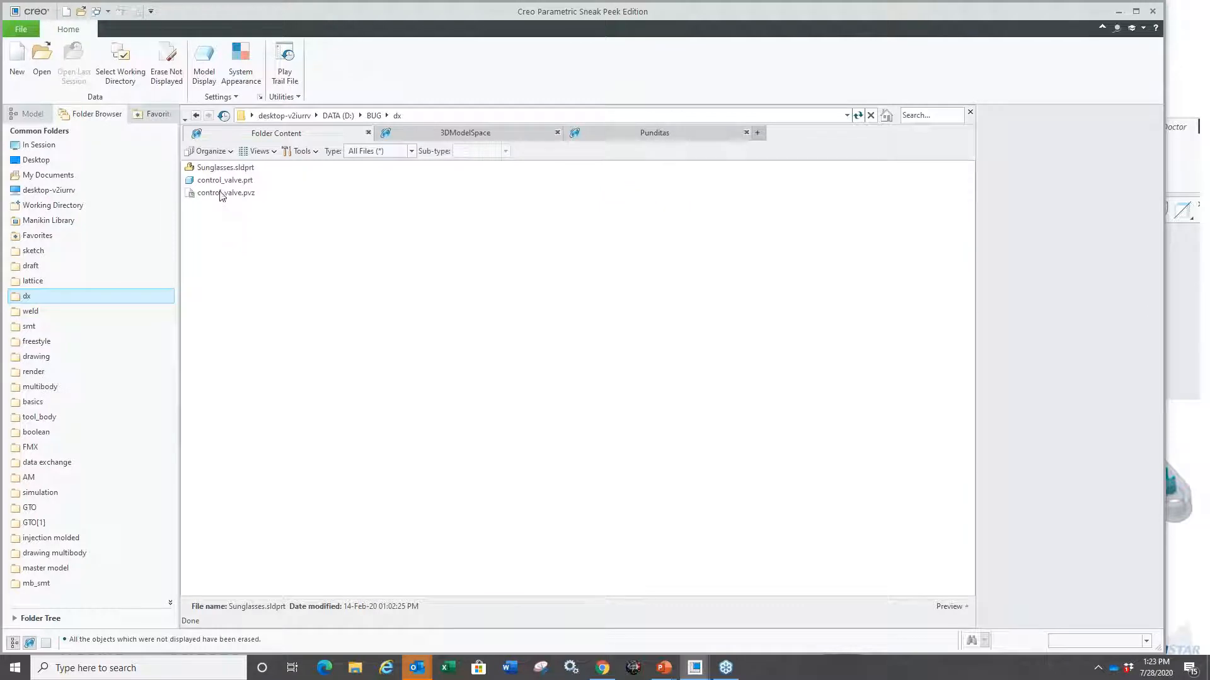
Step: Open lattice_body_demo1c.prt from the lattice folder and orient it to show the lattice body
{"action": "left_click", "coordinate": [57, 281]}
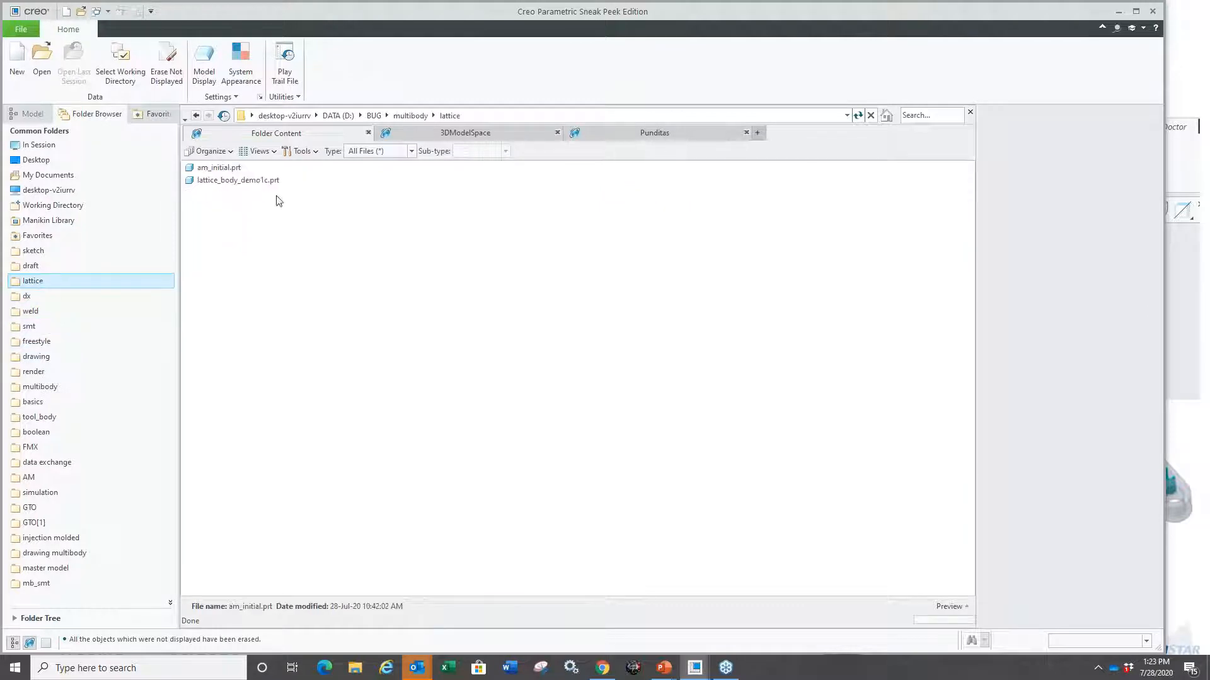
{"action": "double_click", "coordinate": [224, 181]}
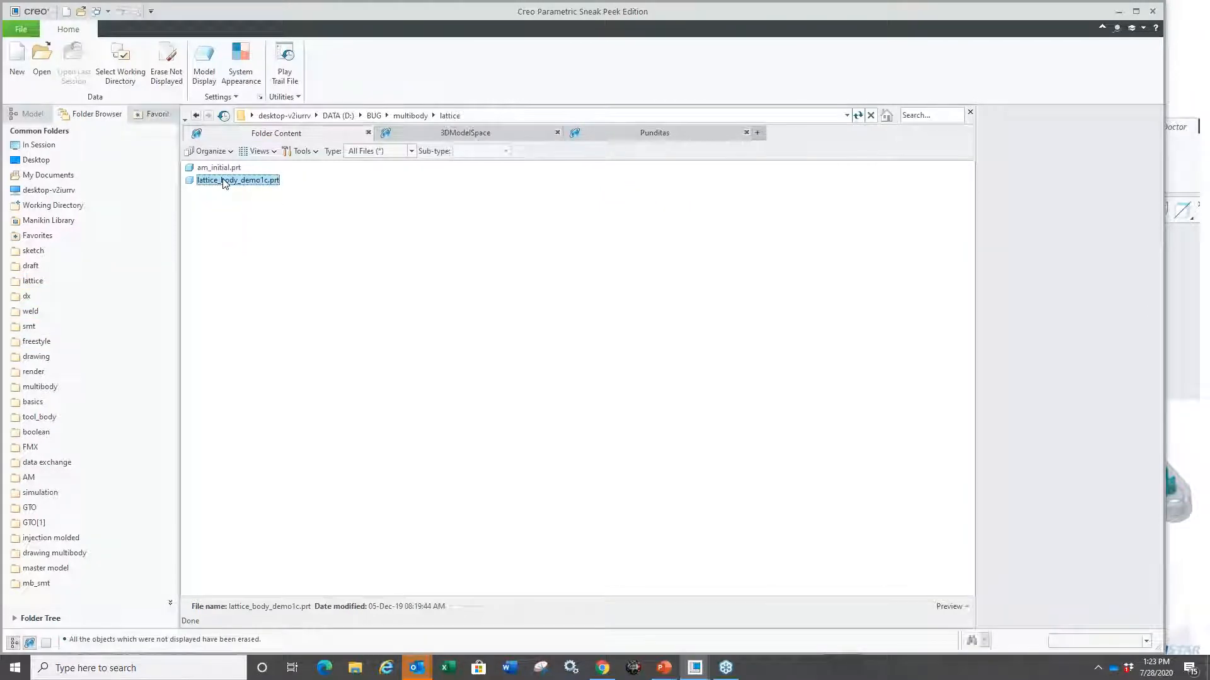
{"action": "scroll", "coordinate": [630, 365], "scroll_direction": "up", "scroll_amount": 6}
{"action": "scroll", "coordinate": [603, 389], "scroll_direction": "down", "scroll_amount": 5}
{"action": "middle_click_drag", "start_coordinate": [583, 451], "coordinate": [203, 443]}
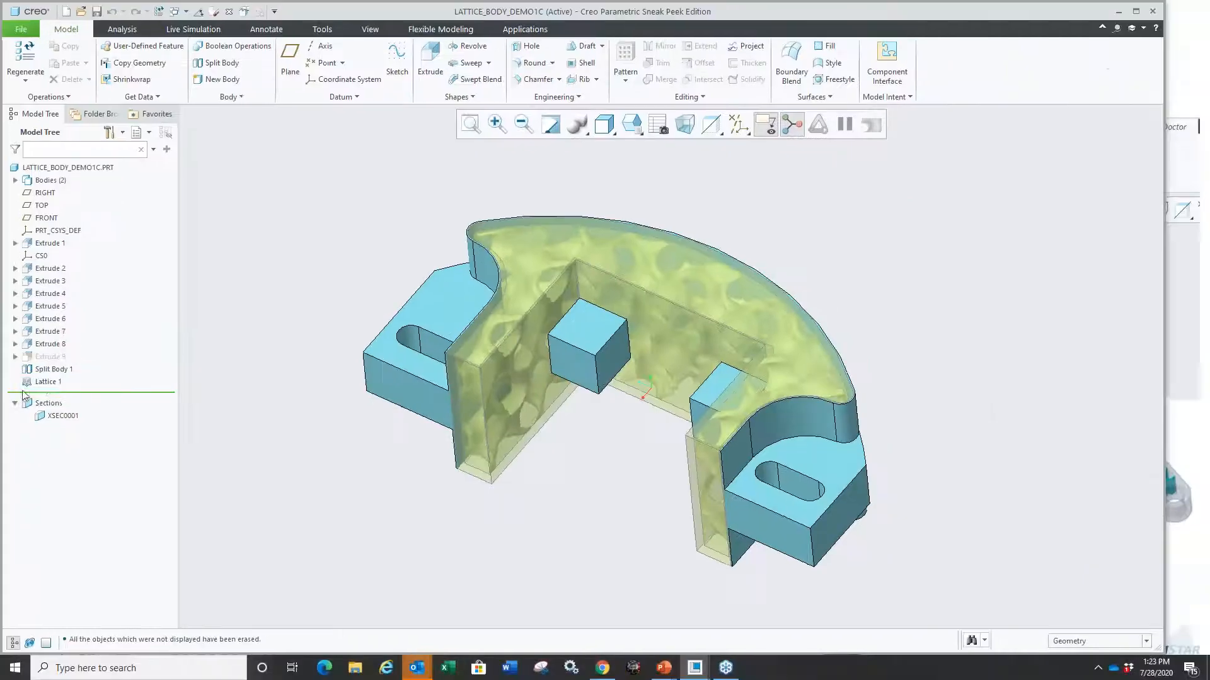
Step: Hide the Boundary (B-rep) geometry with the geometry display filter to view the lattice alone, and redisplay it
{"action": "left_click", "coordinate": [90, 382]}
{"action": "left_click", "coordinate": [376, 465]}
{"action": "right_click", "coordinate": [674, 131]}
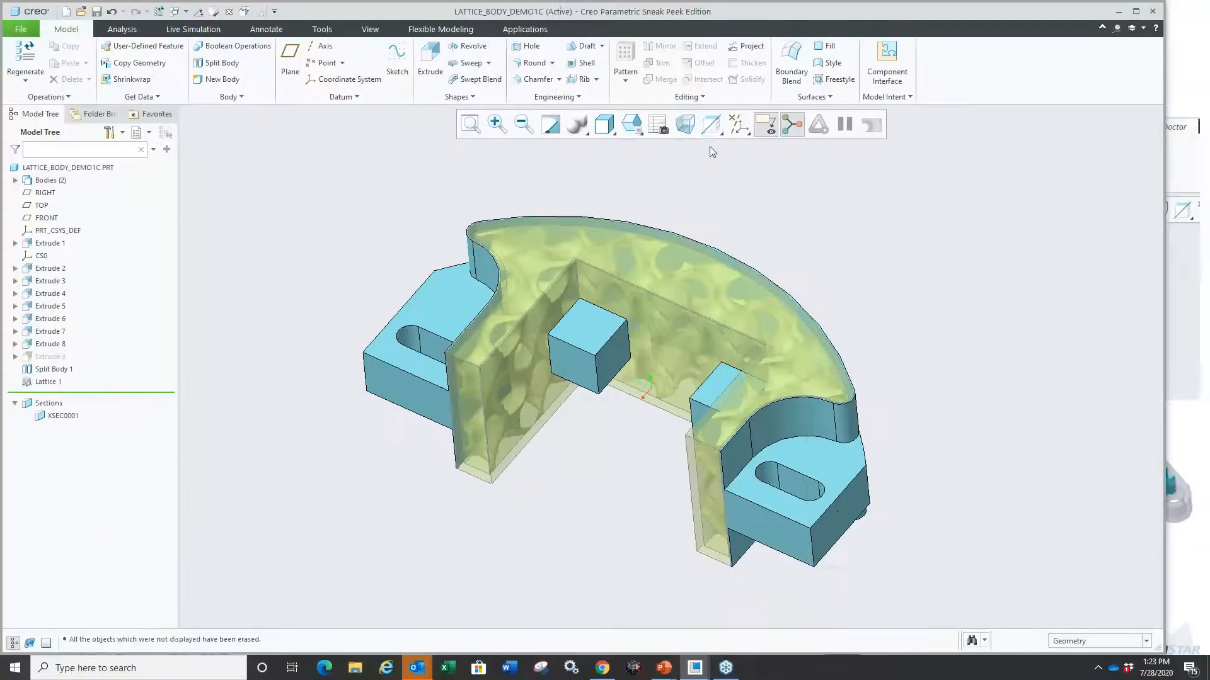
{"action": "left_click", "coordinate": [712, 124]}
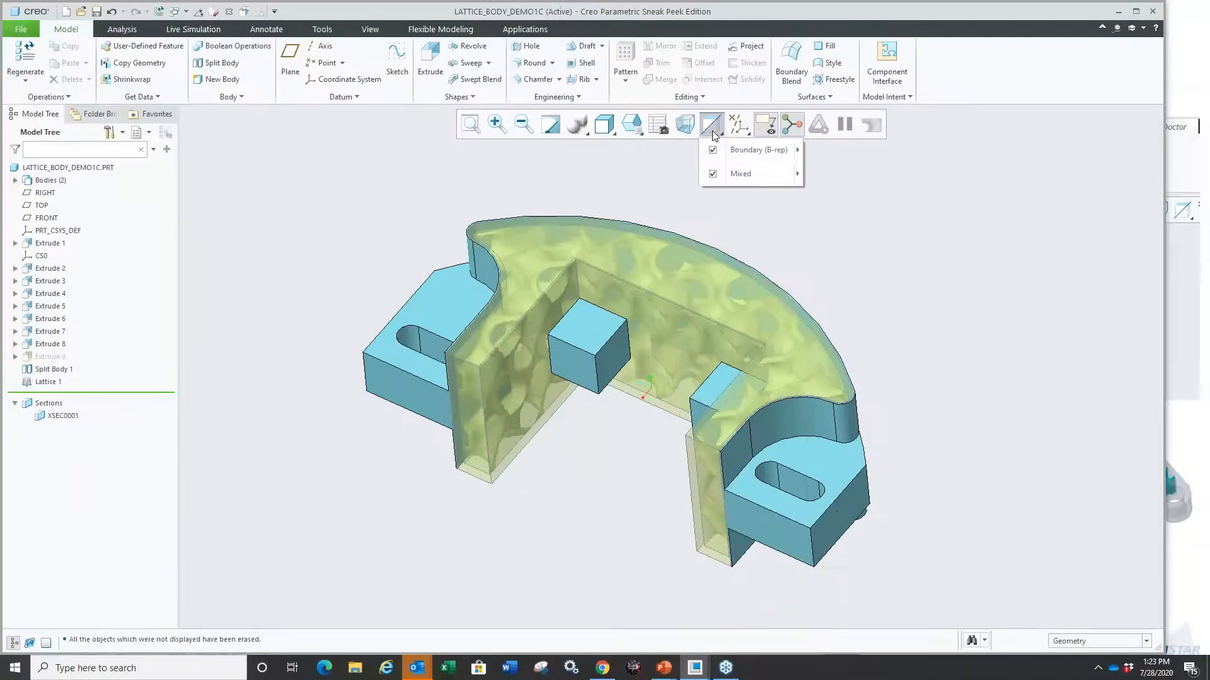
{"action": "left_click", "coordinate": [714, 150]}
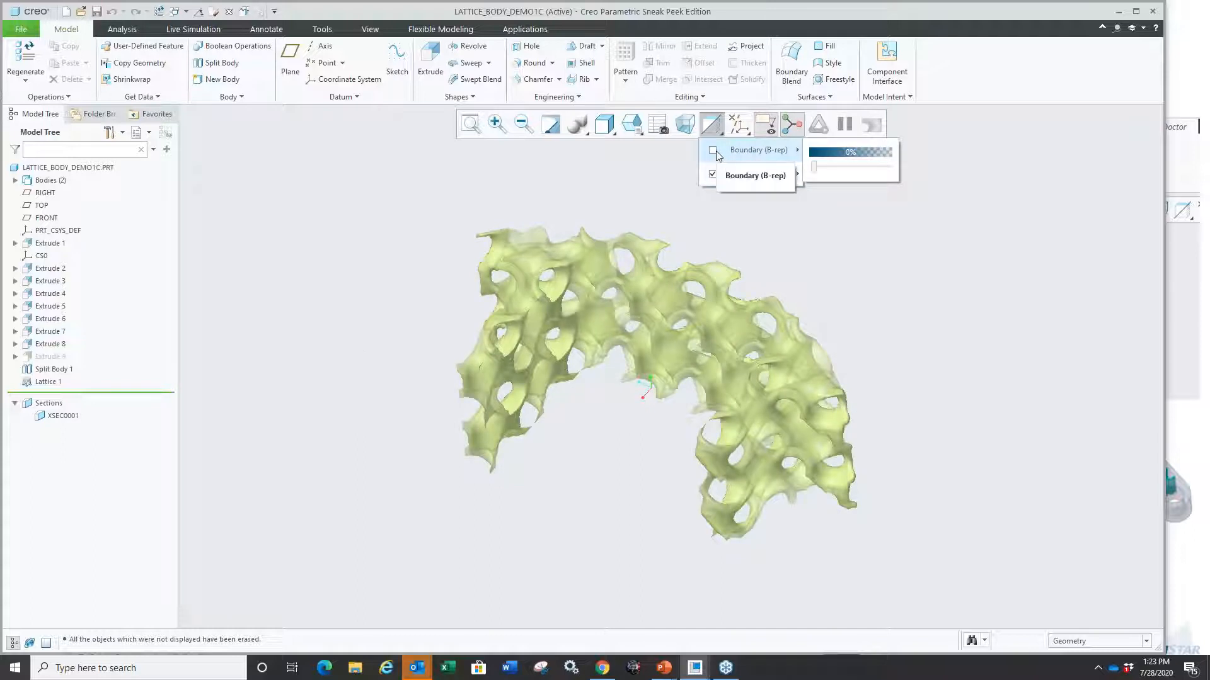
{"action": "left_click", "coordinate": [715, 151]}
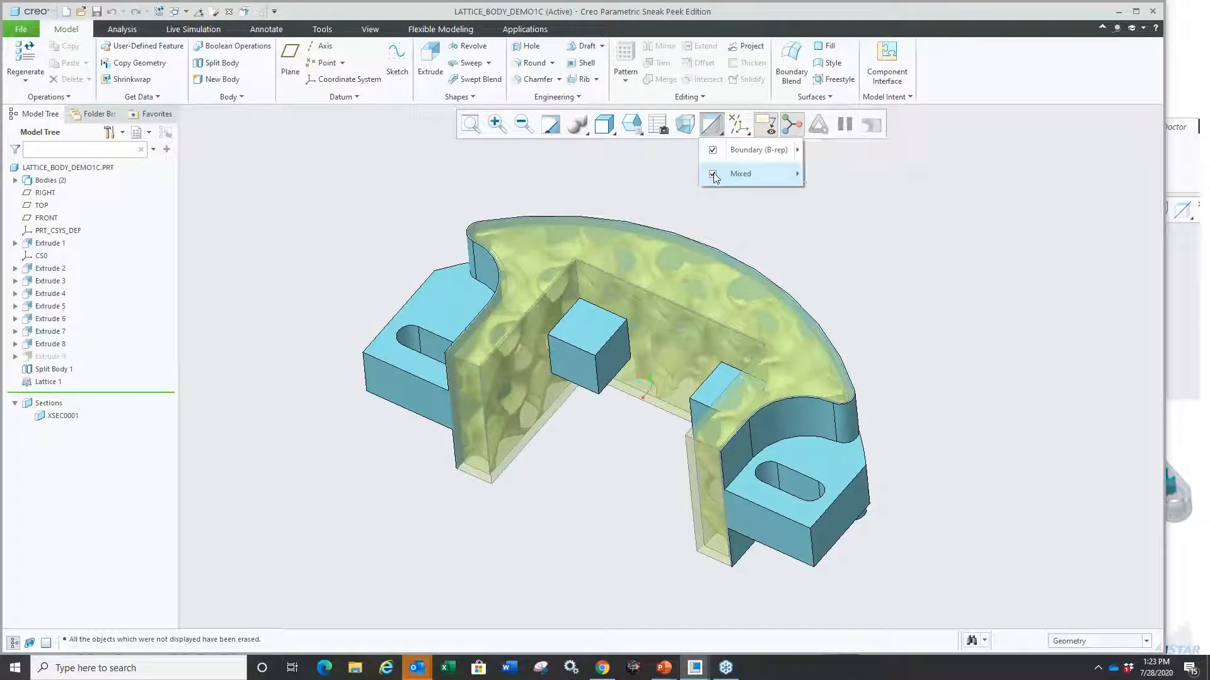
Step: Hide the Mixed geometry with the display filter to view the part without its lattice, and redisplay it
{"action": "left_click", "coordinate": [714, 175]}
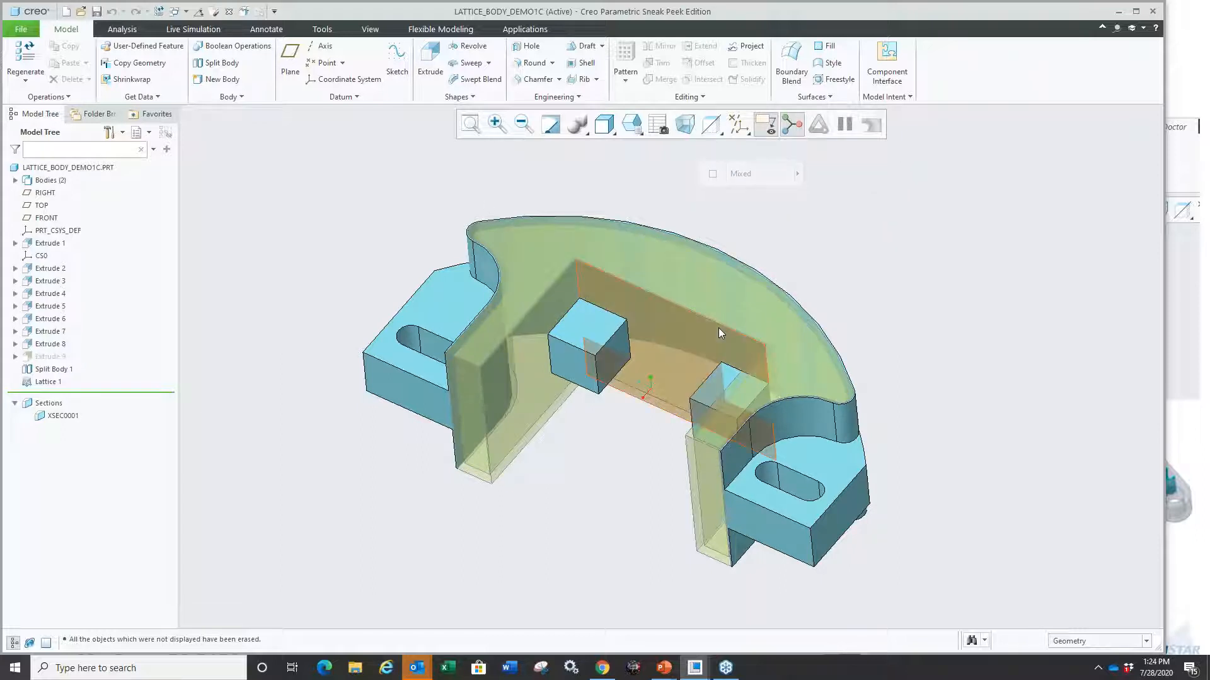
{"action": "left_click", "coordinate": [714, 173]}
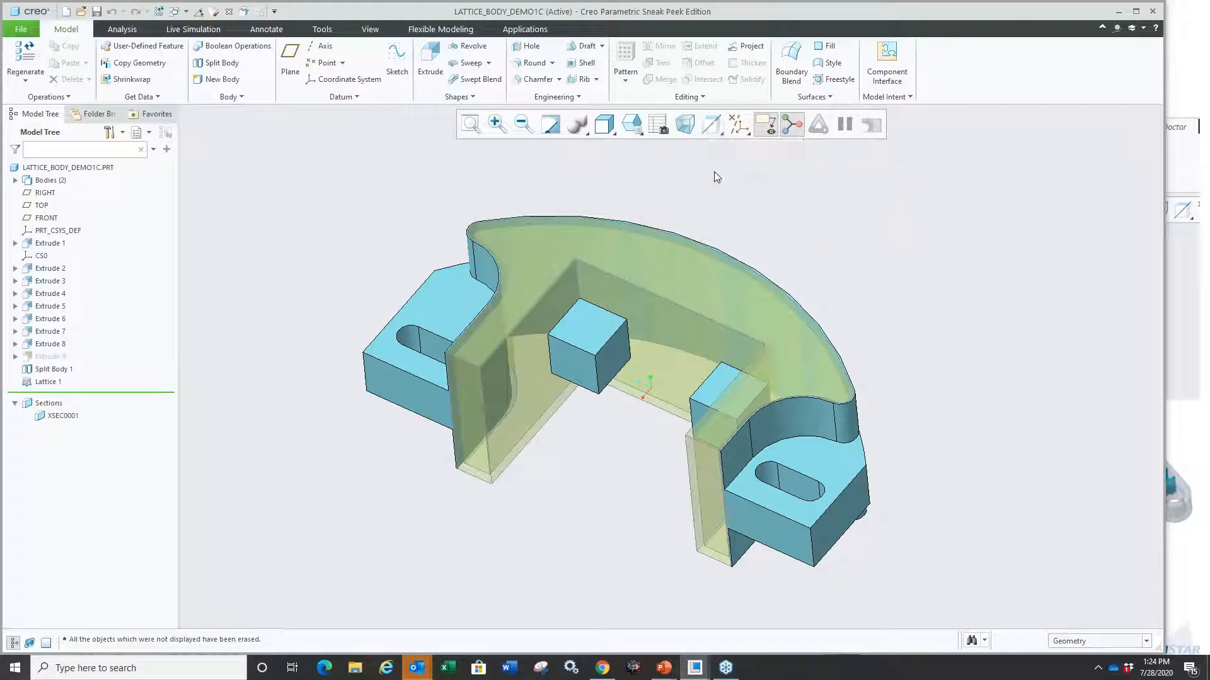
{"action": "left_click", "coordinate": [716, 130]}
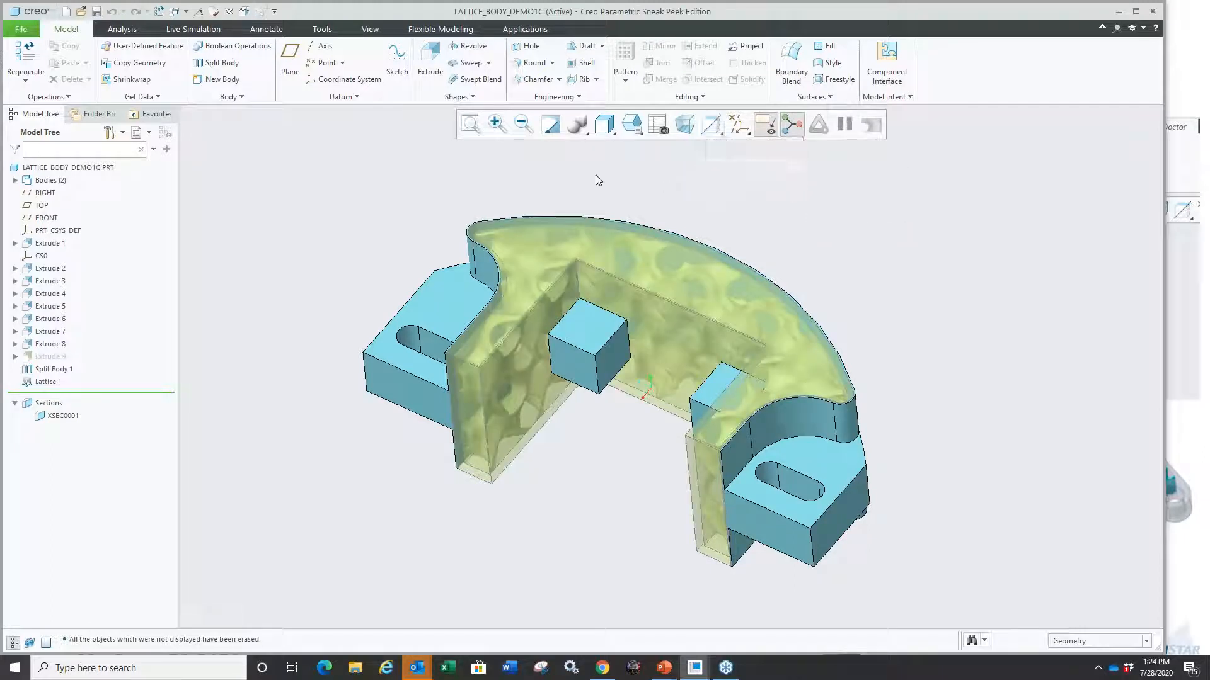
Step: Close the lattice part and erase all models that are not displayed from the session
{"action": "key", "text": "ctrl+w"}
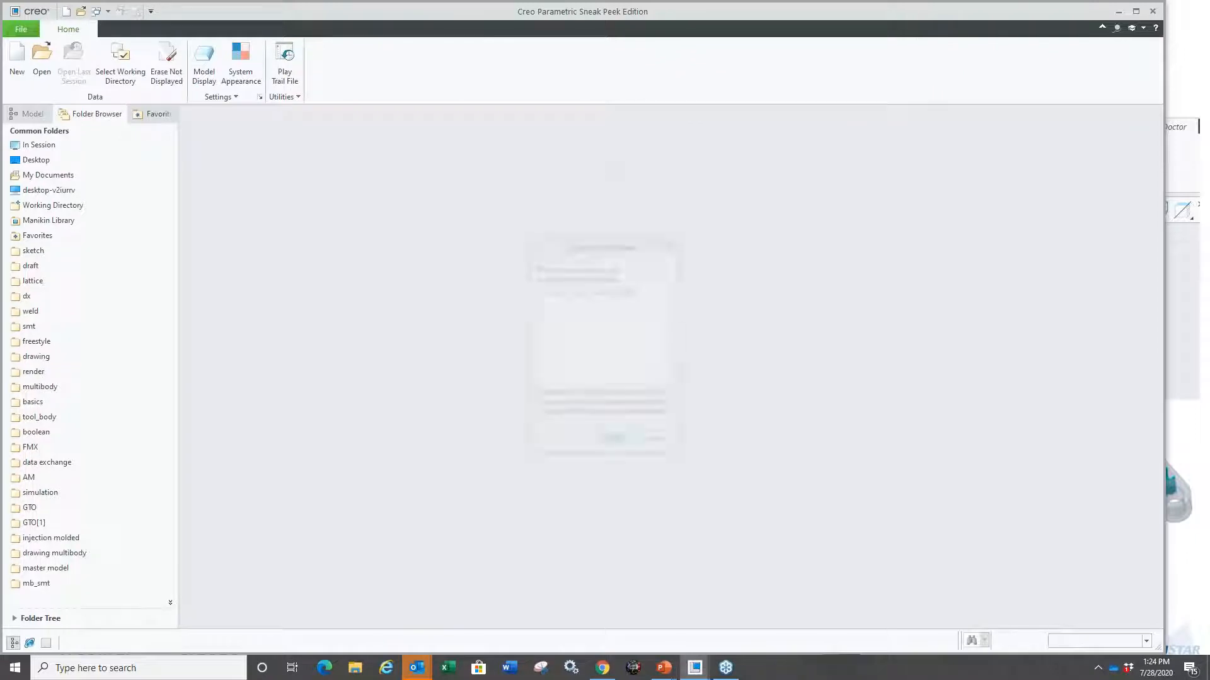
{"action": "key", "text": "Return"}
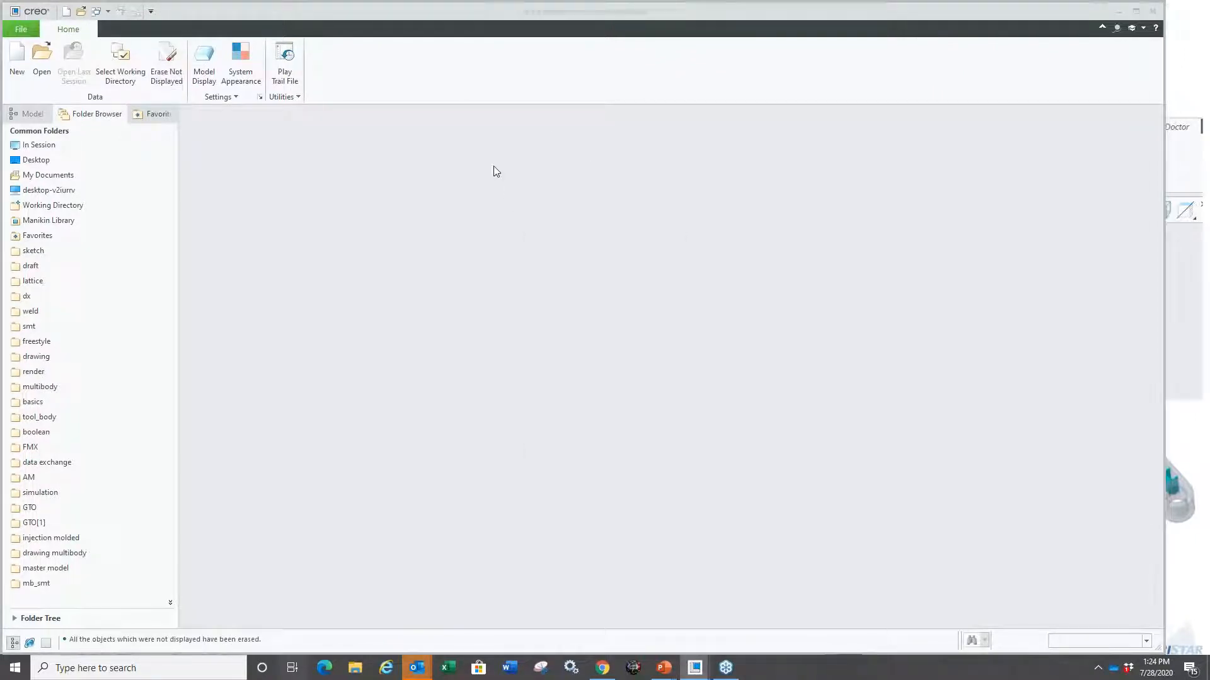
Step: Switch to the PowerPoint slide show and advance to the Weld Design slide
{"action": "key", "text": "super+Tab"}
{"action": "left_click", "coordinate": [462, 196]}
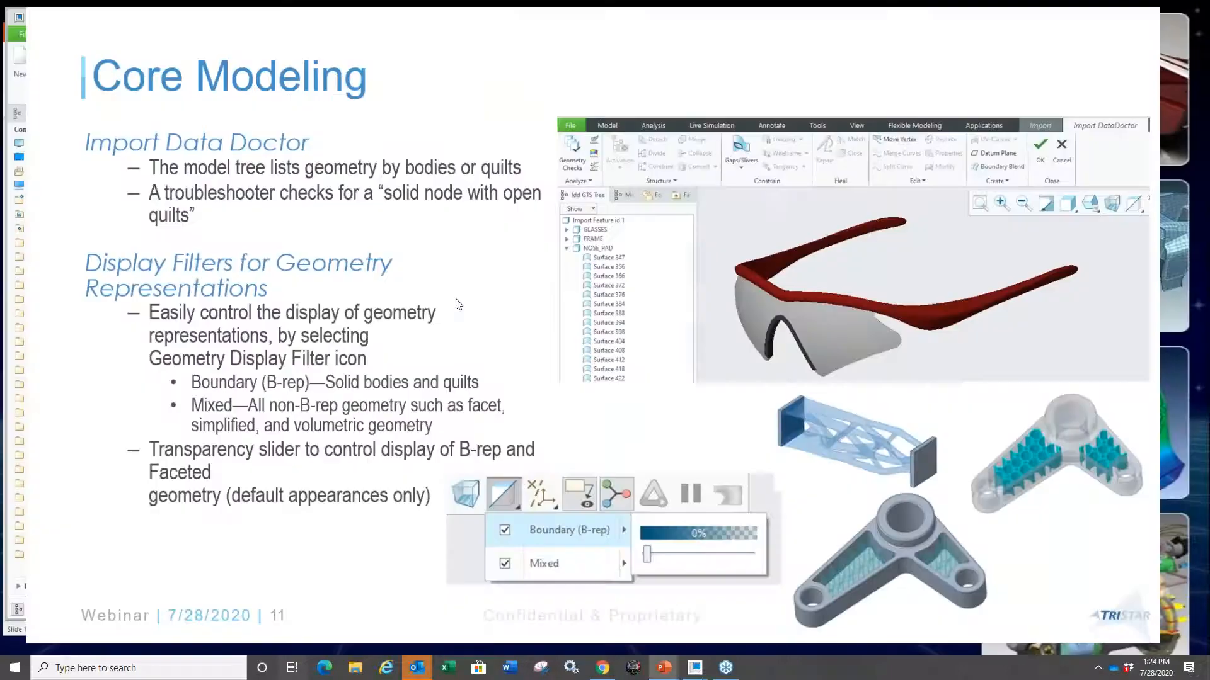
{"action": "key", "text": "Right"}
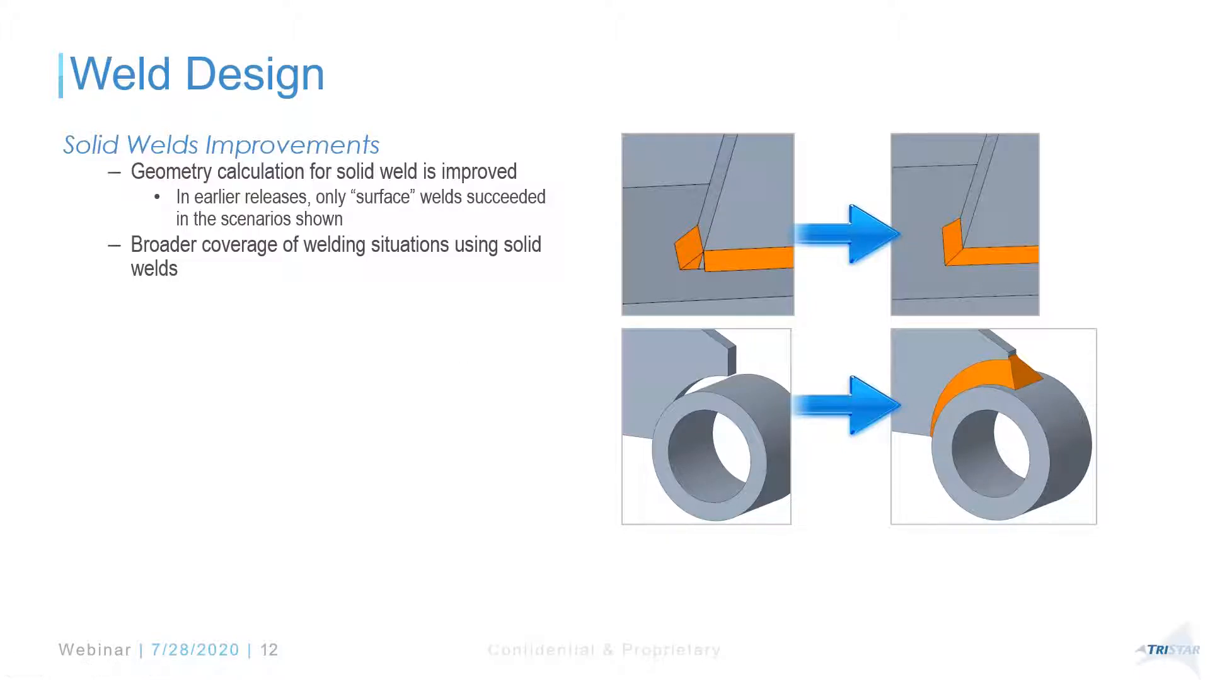
Step: Switch to Creo Parametric and open sample_weld.asm from the weld folder
{"action": "key", "text": "super+Tab"}
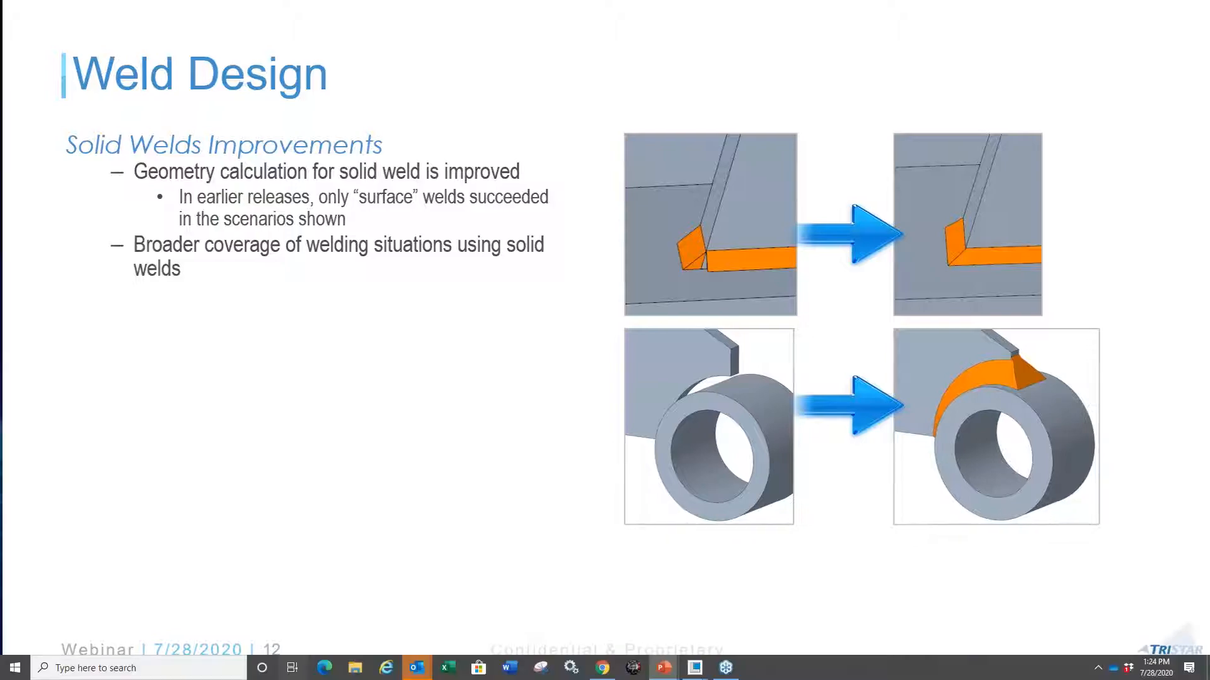
{"action": "left_click", "coordinate": [513, 194]}
{"action": "left_click", "coordinate": [65, 311]}
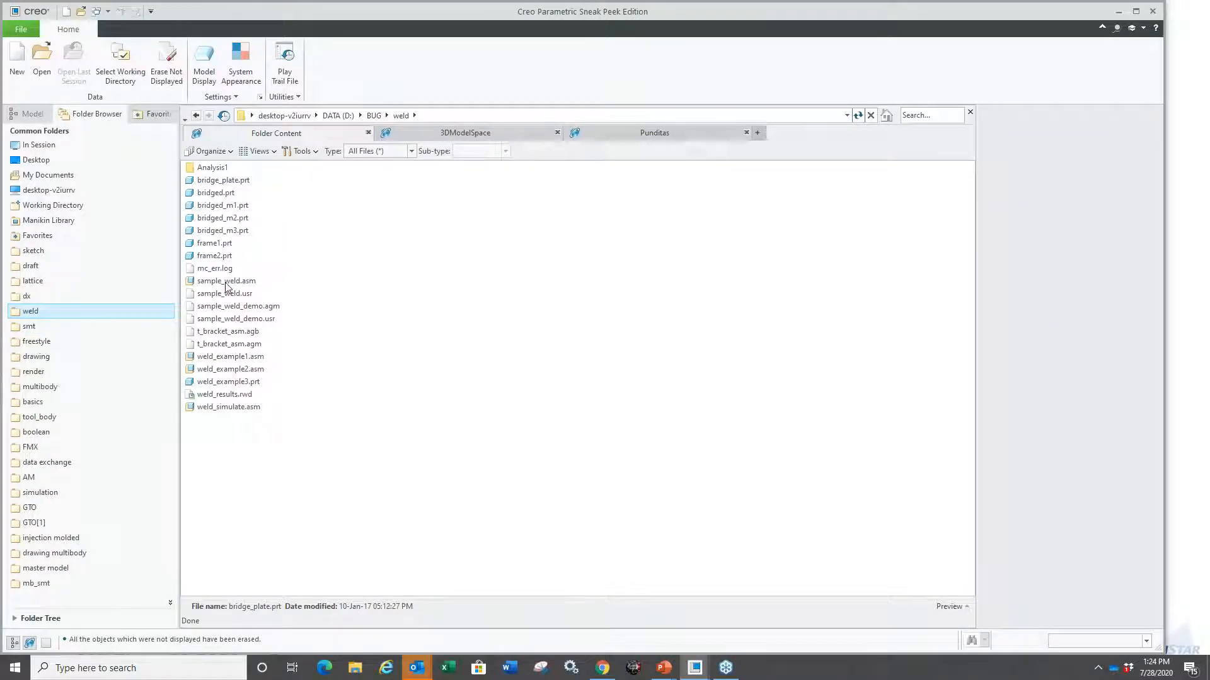
{"action": "double_click", "coordinate": [226, 282]}
Step: Activate insert mode by moving the assembly's insertion point above all the existing weld features, directly after the last BRIDGED_M3.PRT
{"action": "left_click_drag", "start_coordinate": [70, 406], "coordinate": [70, 329]}
{"action": "scroll", "coordinate": [648, 372], "scroll_direction": "up", "scroll_amount": 5}
{"action": "left_click", "coordinate": [355, 208]}
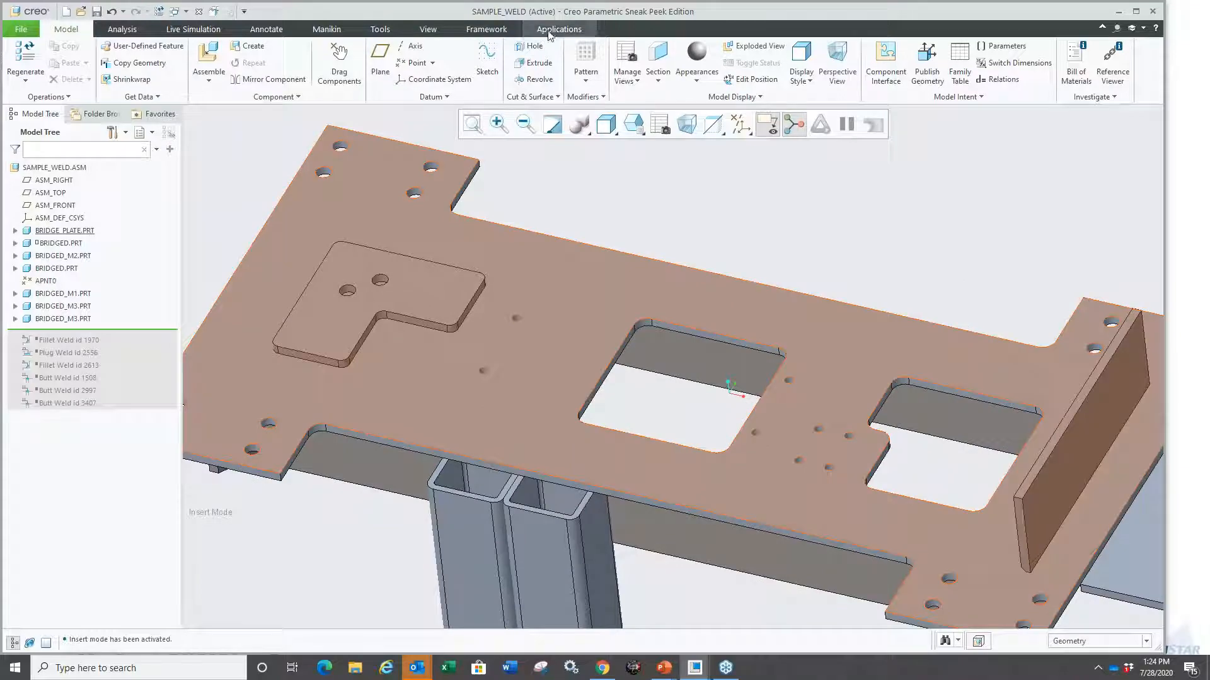
Step: Enter the Welding application for the sample weld assembly
{"action": "left_click", "coordinate": [554, 30]}
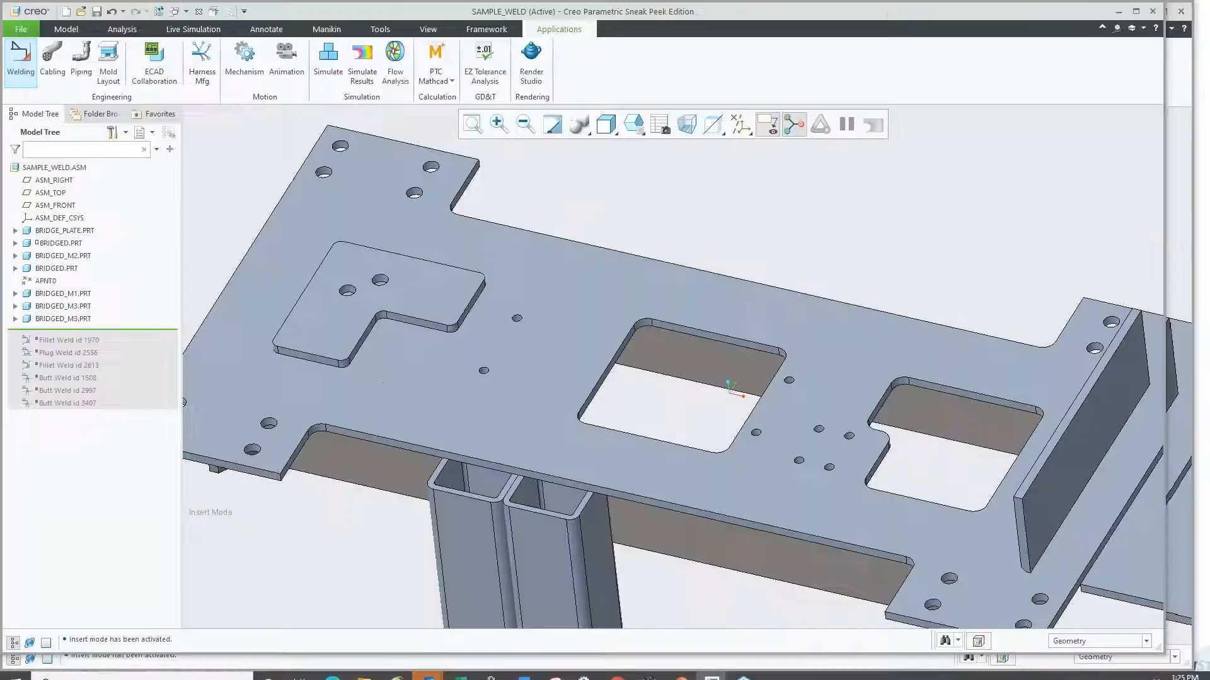
{"action": "left_click", "coordinate": [22, 61]}
{"action": "scroll", "coordinate": [643, 235], "scroll_direction": "up", "scroll_amount": 3}
{"action": "scroll", "coordinate": [644, 239], "scroll_direction": "down", "scroll_amount": 2}
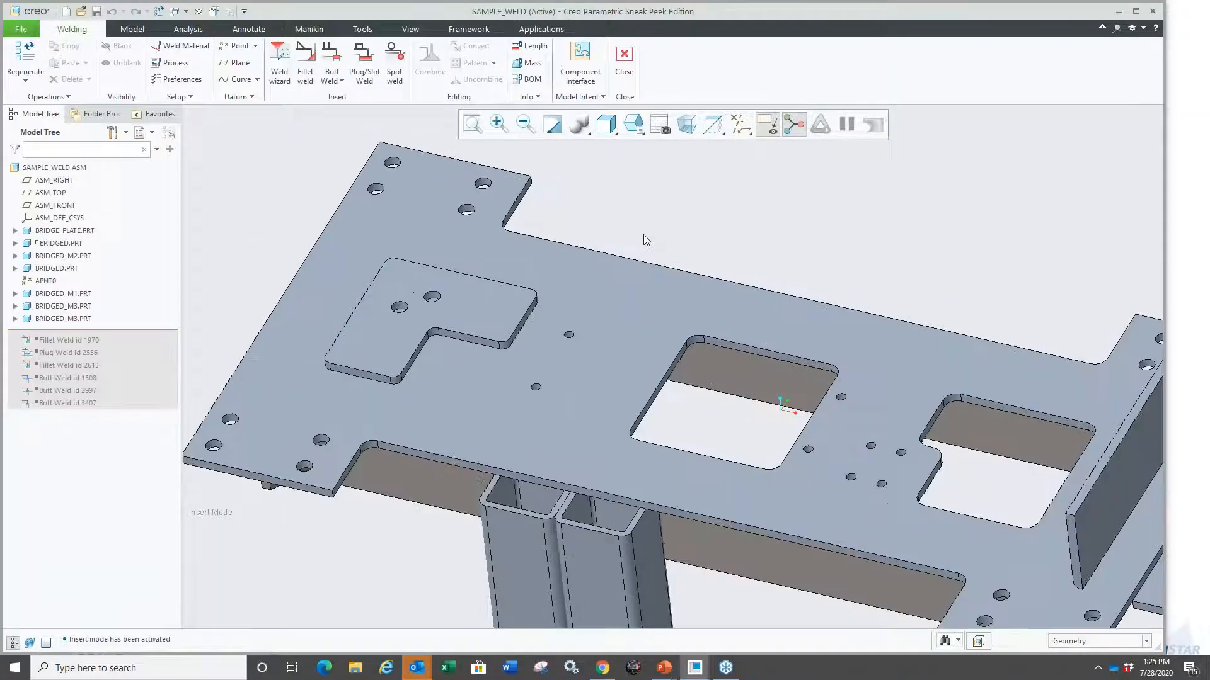
Step: Start a fillet weld between the bridge plate's upper surface and the side face of the raised L-shaped plate, with size 2
{"action": "scroll", "coordinate": [491, 347], "scroll_direction": "down", "scroll_amount": 6}
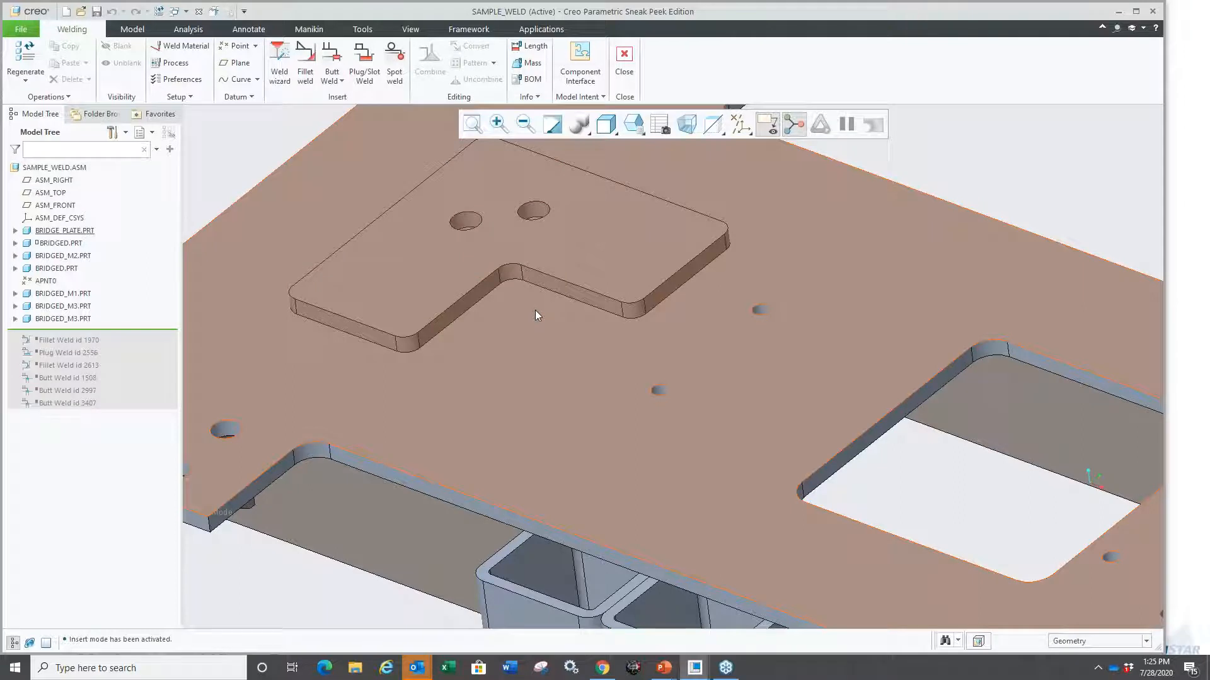
{"action": "left_click", "coordinate": [535, 311]}
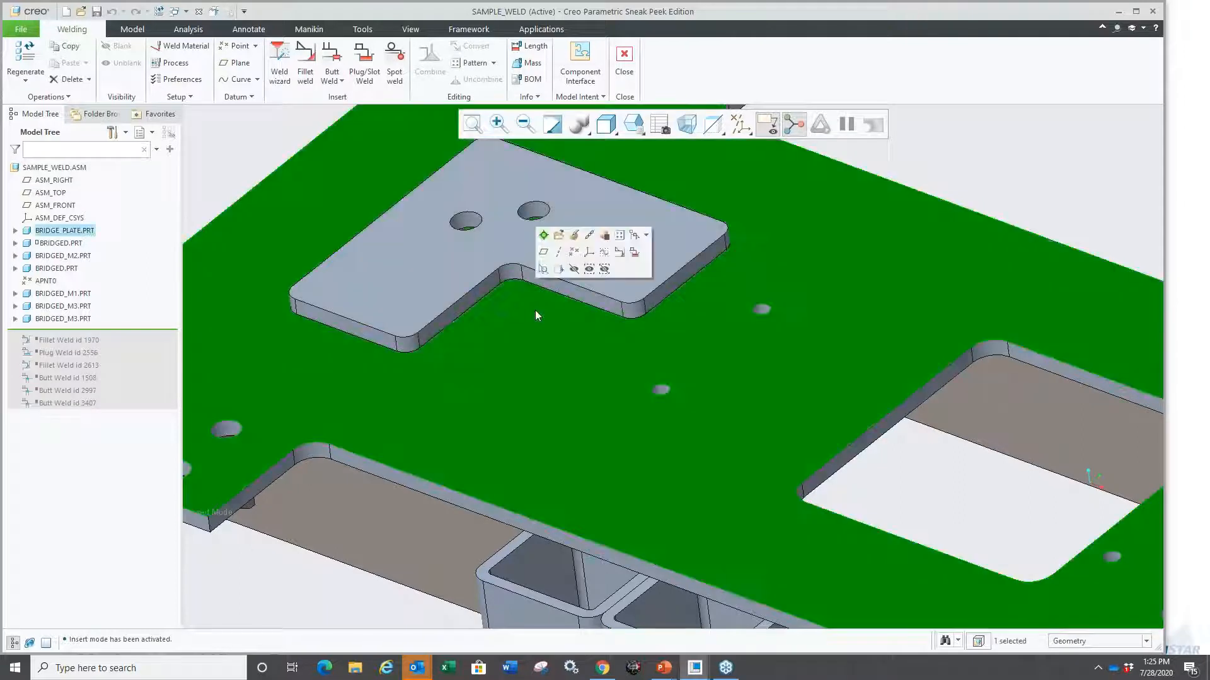
{"action": "left_click", "coordinate": [620, 255]}
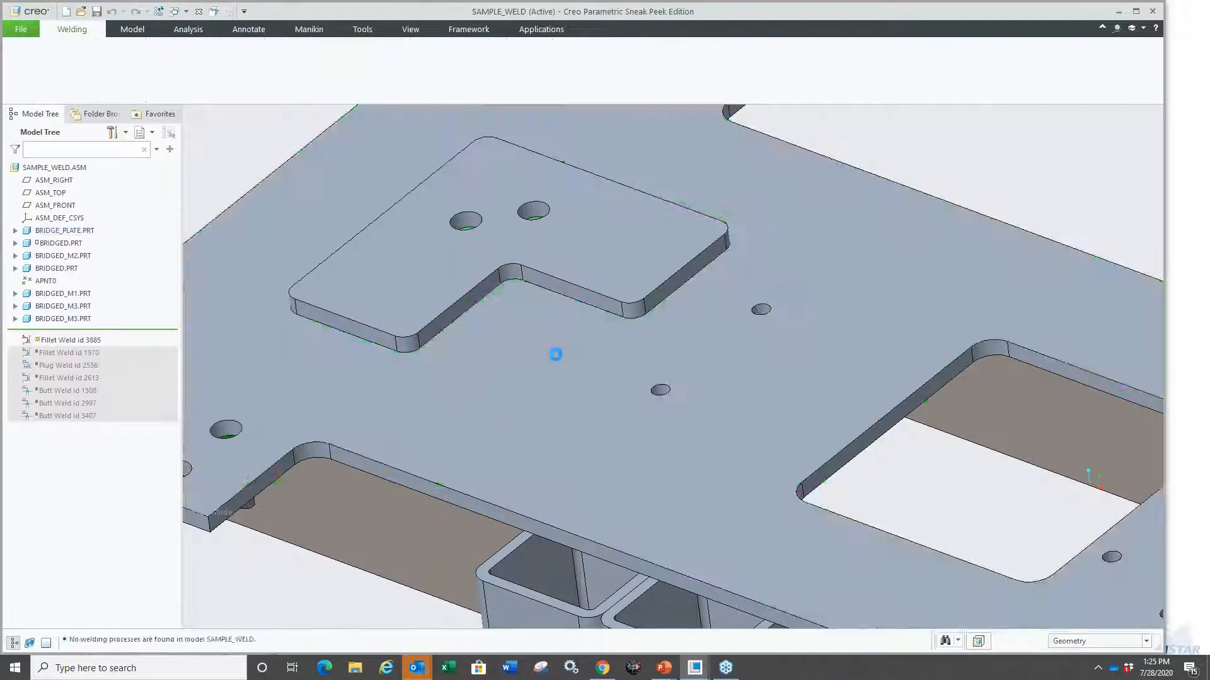
{"action": "right_click", "coordinate": [551, 331]}
{"action": "left_click", "coordinate": [593, 428]}
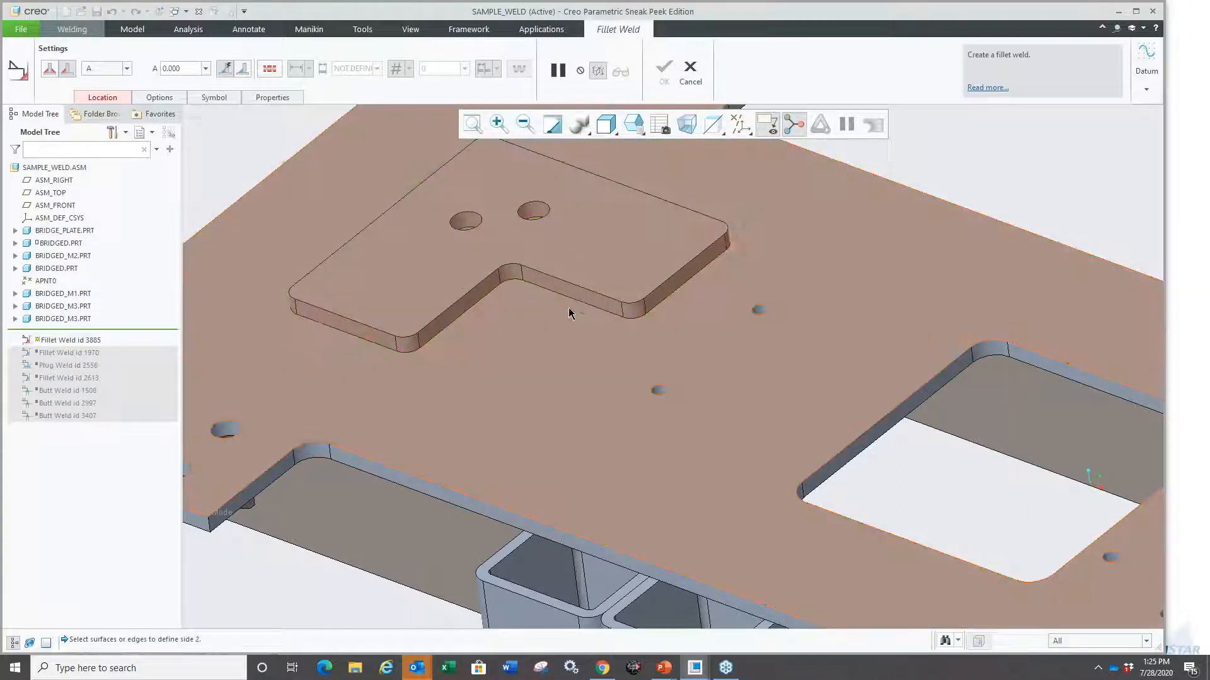
{"action": "left_click", "coordinate": [560, 303]}
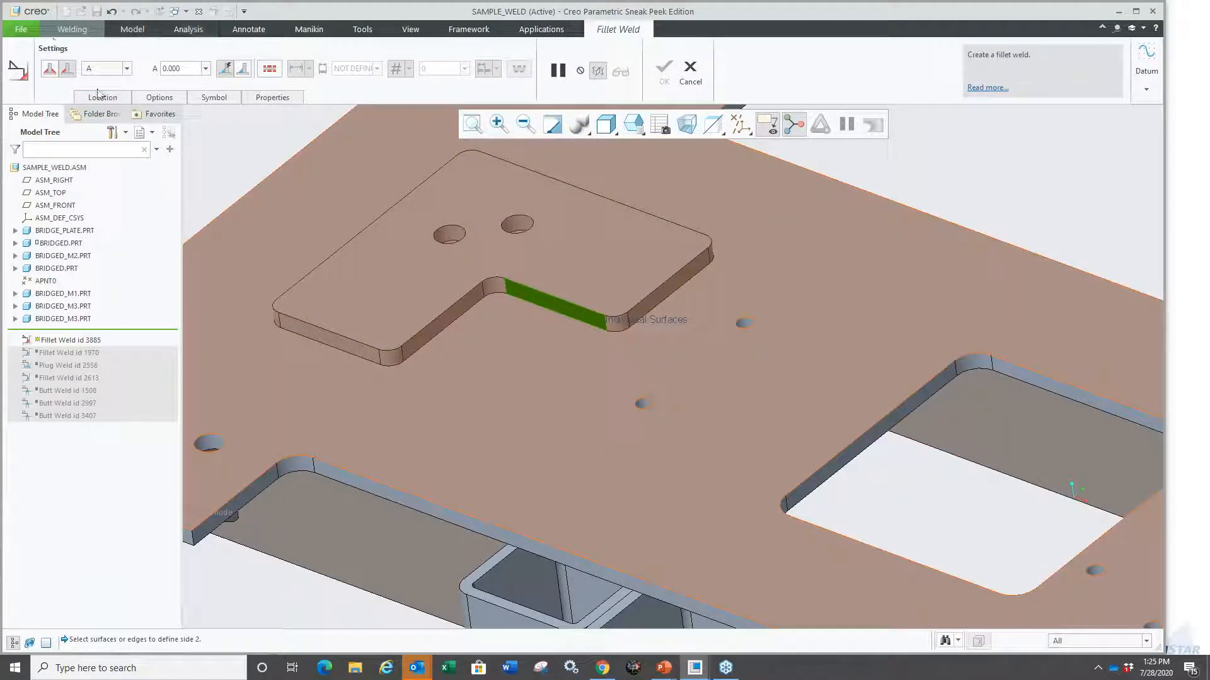
{"action": "type", "text": "2"}
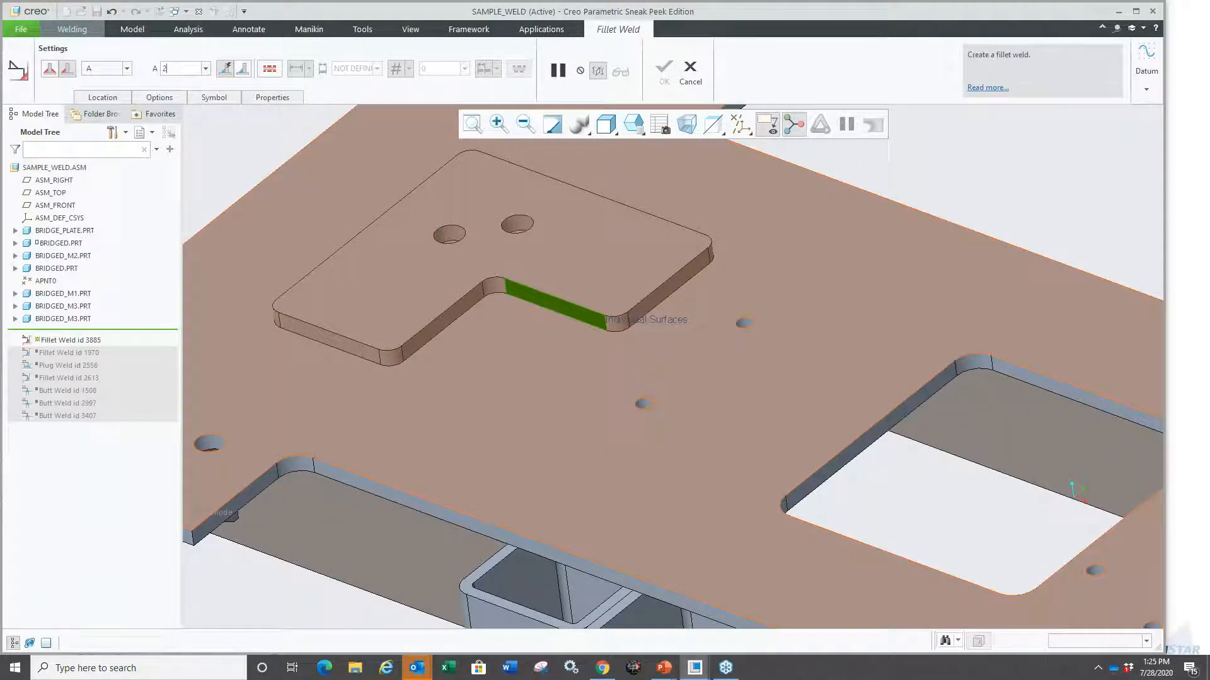
{"action": "key", "text": "Return"}
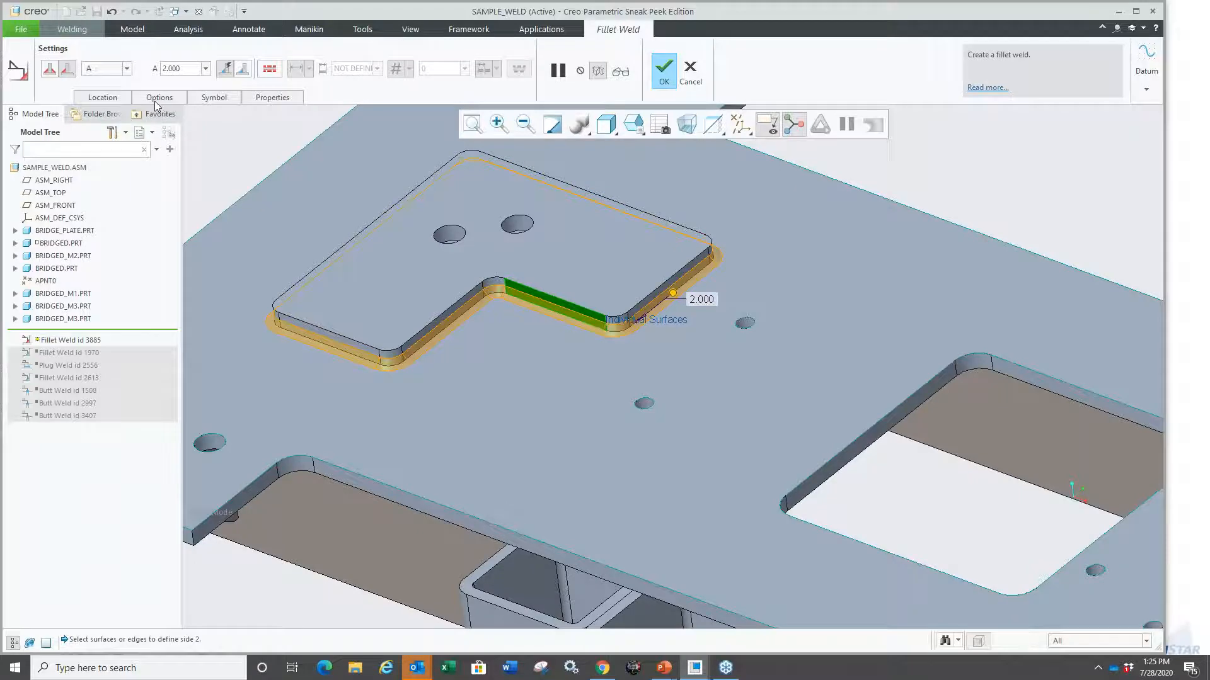
Step: Change the weld geometry type to Solid and complete the fillet weld around the L-shaped plate
{"action": "left_click", "coordinate": [173, 97]}
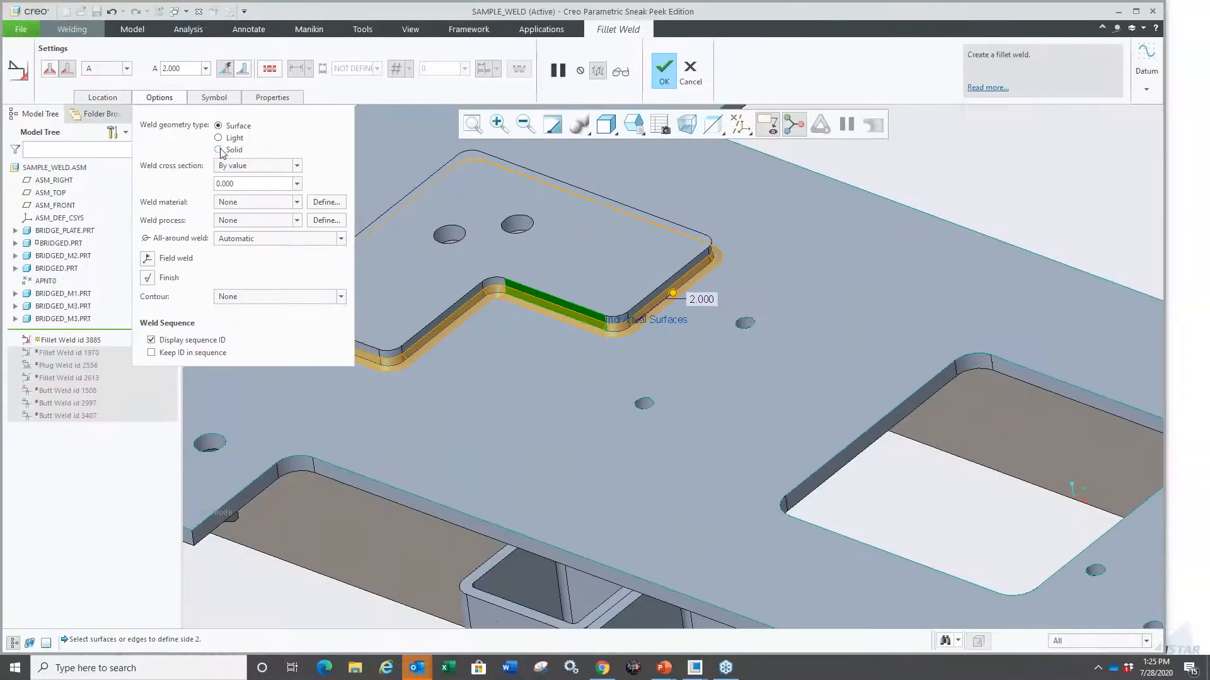
{"action": "left_click", "coordinate": [218, 150]}
{"action": "left_click", "coordinate": [160, 98]}
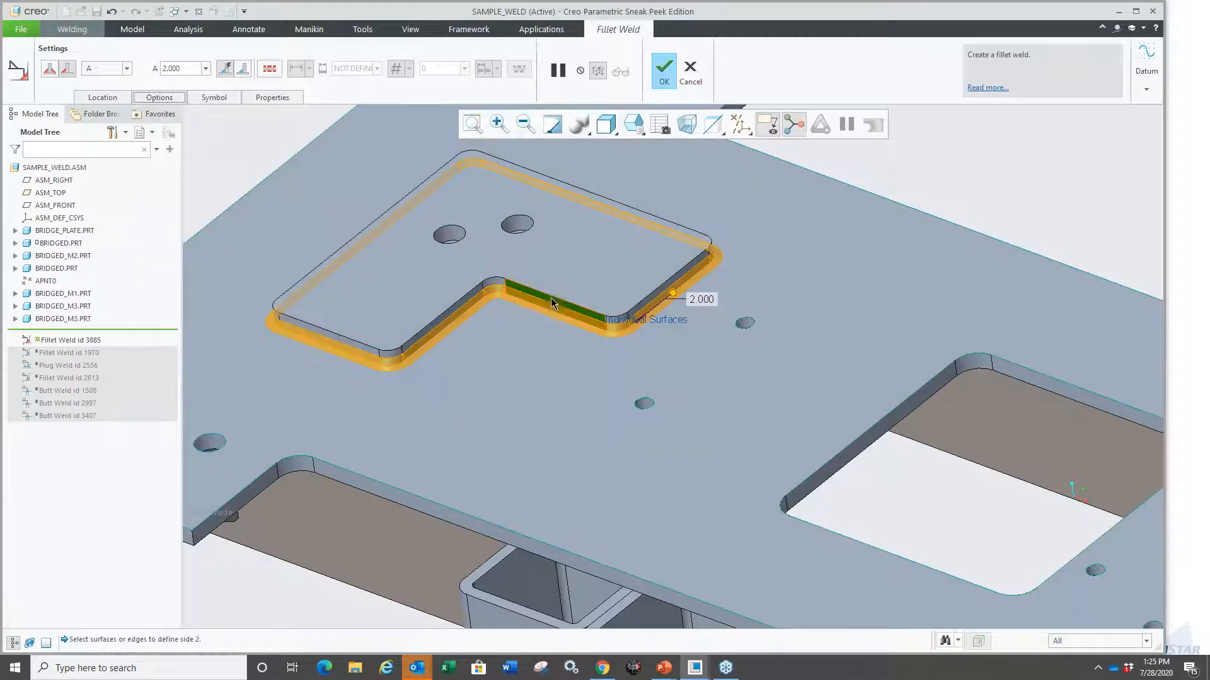
{"action": "scroll", "coordinate": [551, 303], "scroll_direction": "up", "scroll_amount": 1}
{"action": "scroll", "coordinate": [674, 323], "scroll_direction": "down", "scroll_amount": 2}
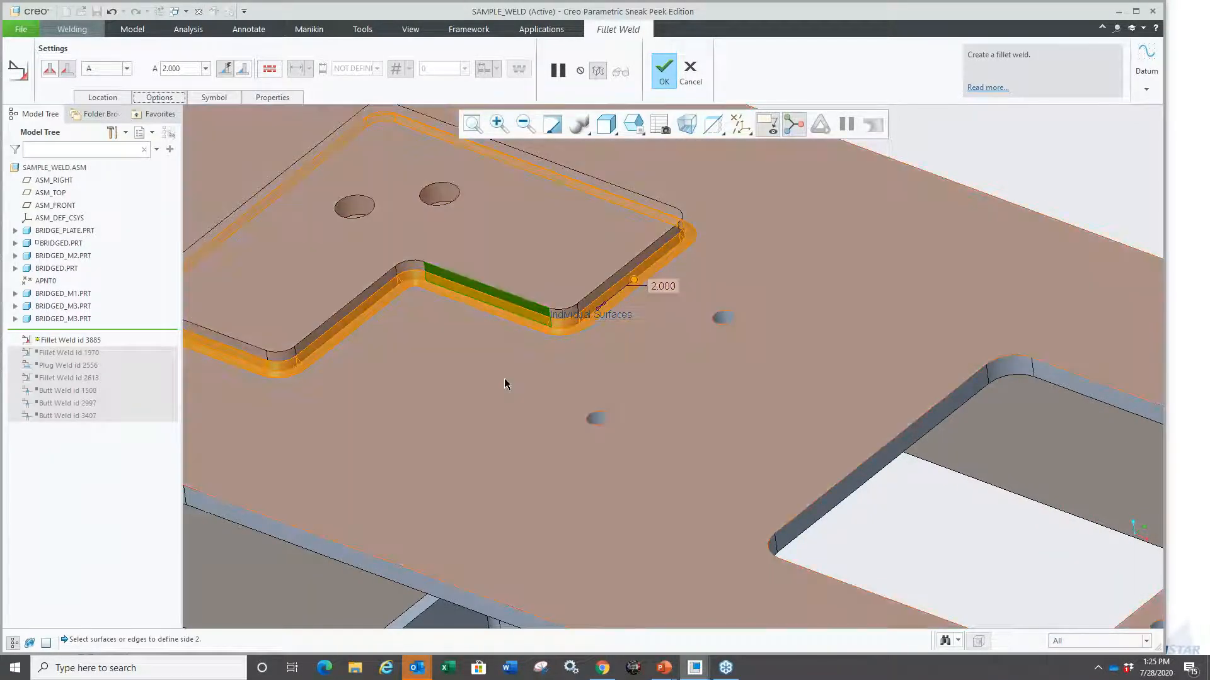
{"action": "scroll", "coordinate": [476, 377], "scroll_direction": "up", "scroll_amount": 2}
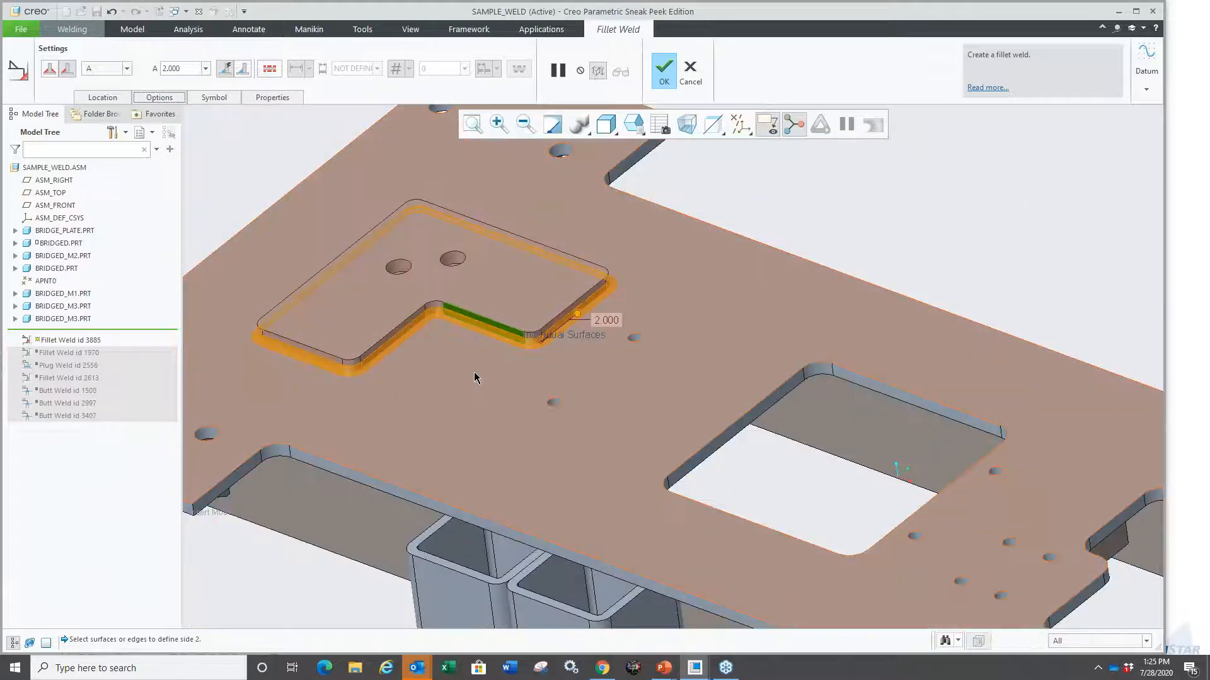
{"action": "scroll", "coordinate": [599, 366], "scroll_direction": "down", "scroll_amount": 2}
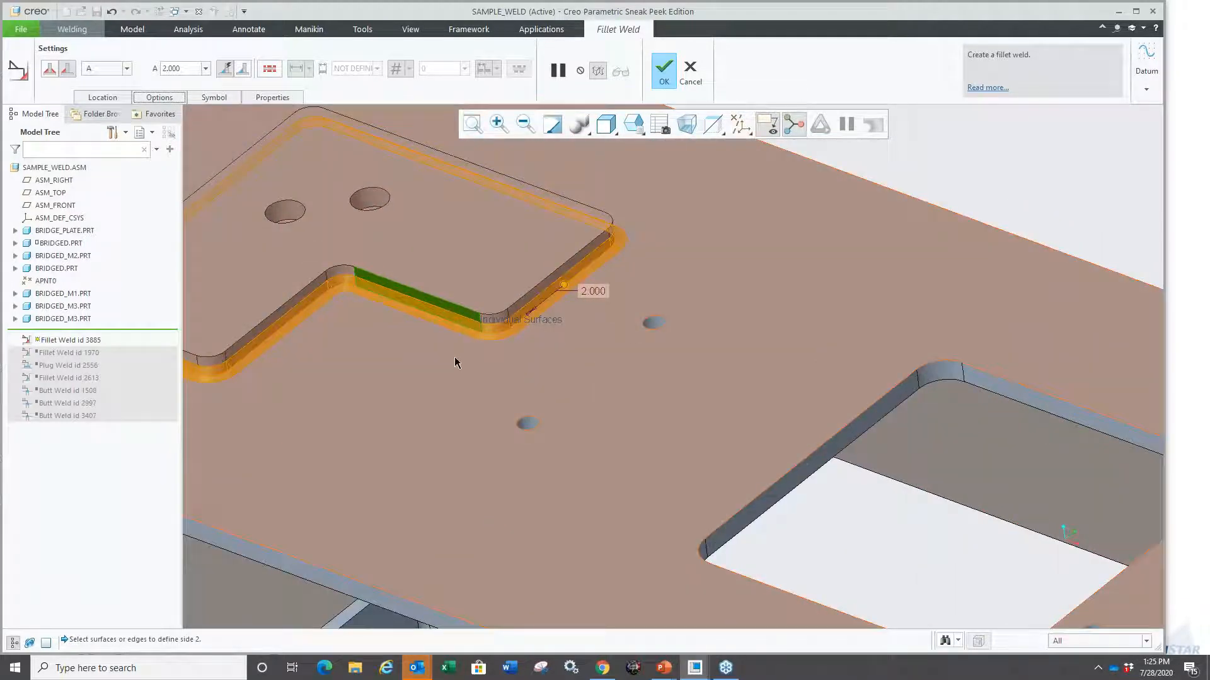
{"action": "scroll", "coordinate": [456, 365], "scroll_direction": "up", "scroll_amount": 2}
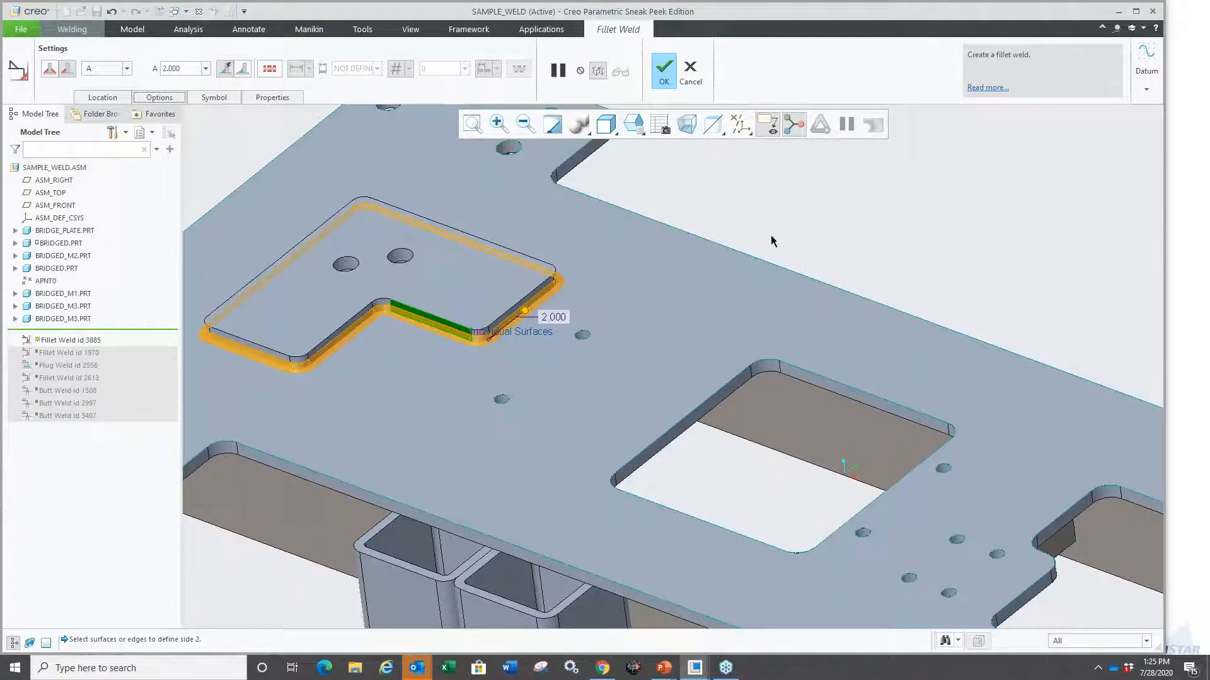
{"action": "middle_click", "coordinate": [713, 220]}
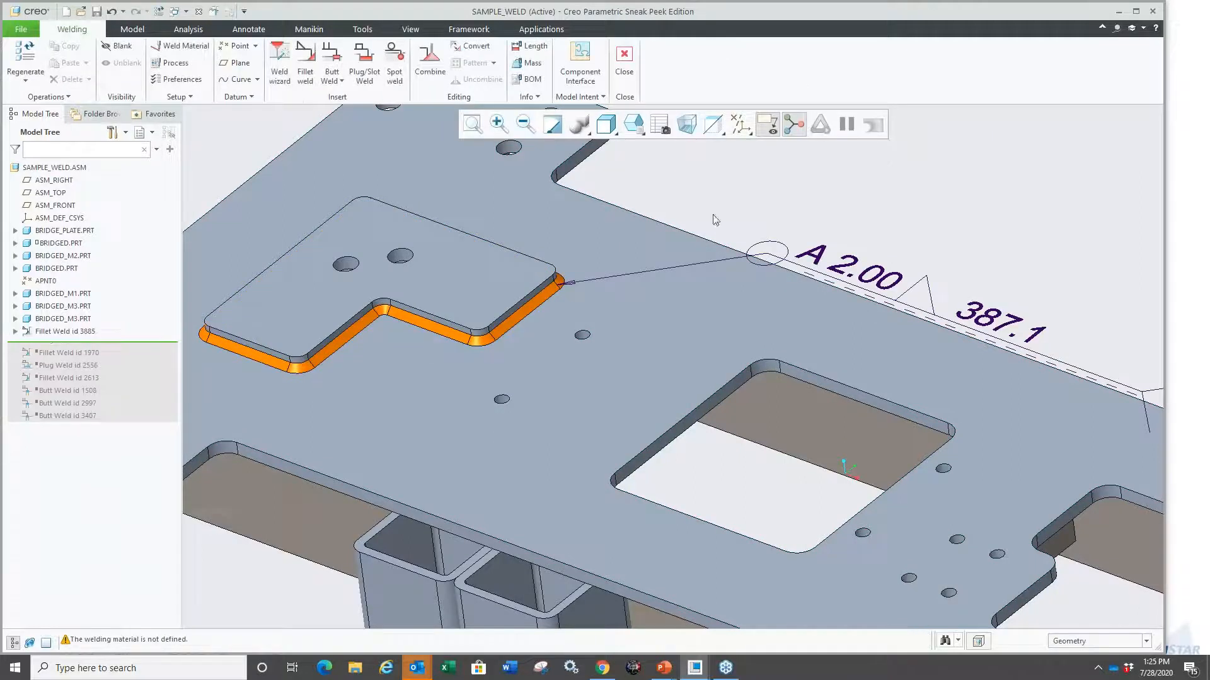
Step: Move the new fillet weld's symbol farther off the bridge plate's long edge
{"action": "left_click", "coordinate": [715, 250]}
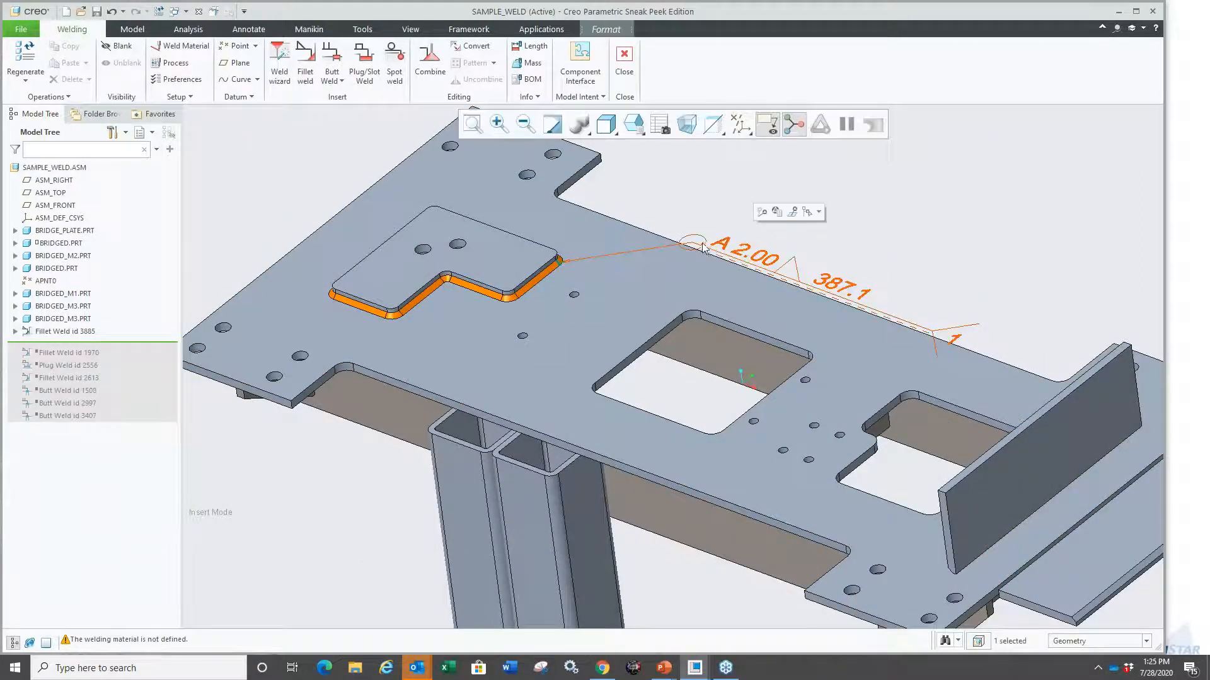
{"action": "left_click", "coordinate": [762, 213]}
{"action": "left_click", "coordinate": [738, 217]}
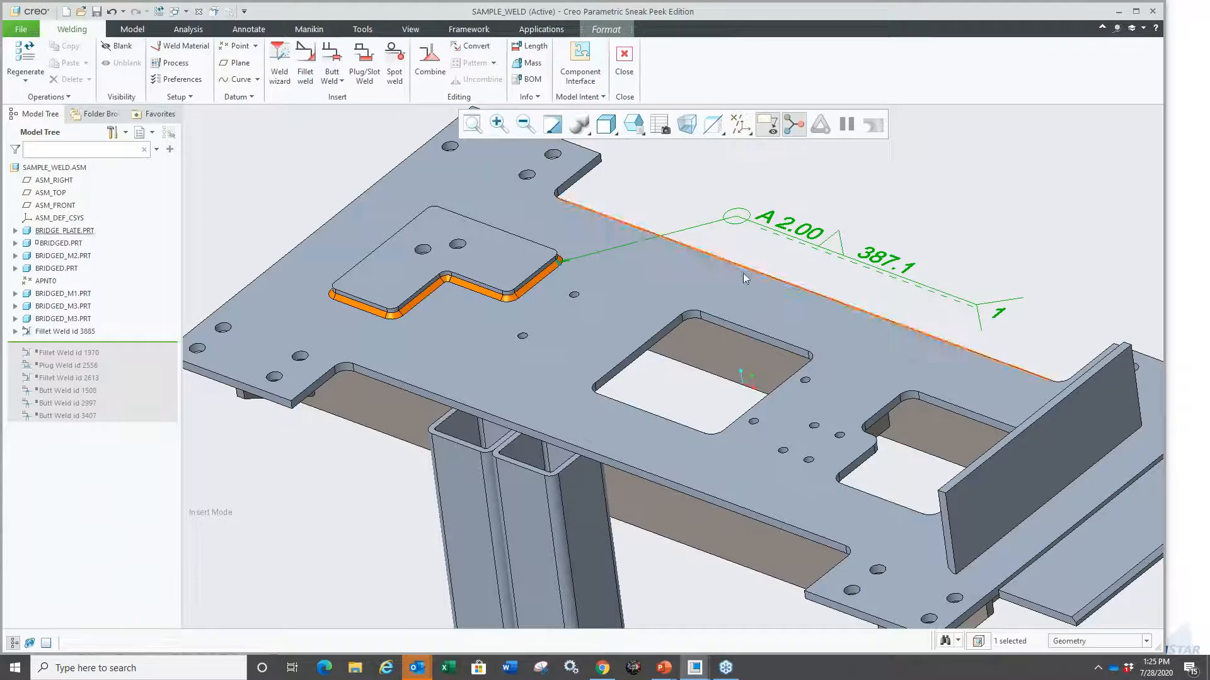
{"action": "left_click", "coordinate": [741, 245]}
Step: Inspect the solid fillet weld around the L-shaped plate, especially its geometry at the rounded corners
{"action": "scroll", "coordinate": [540, 267], "scroll_direction": "down", "scroll_amount": 5}
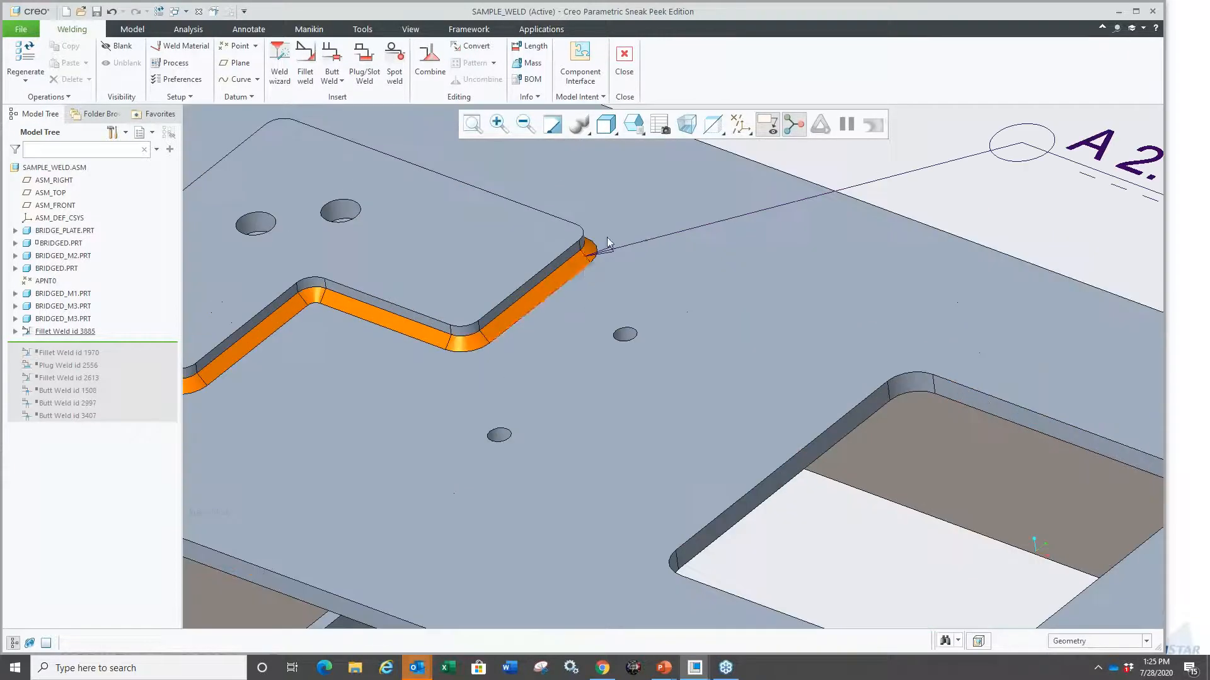
{"action": "scroll", "coordinate": [494, 281], "scroll_direction": "up", "scroll_amount": 8}
{"action": "scroll", "coordinate": [558, 380], "scroll_direction": "down", "scroll_amount": 8}
{"action": "scroll", "coordinate": [558, 381], "scroll_direction": "down", "scroll_amount": 3}
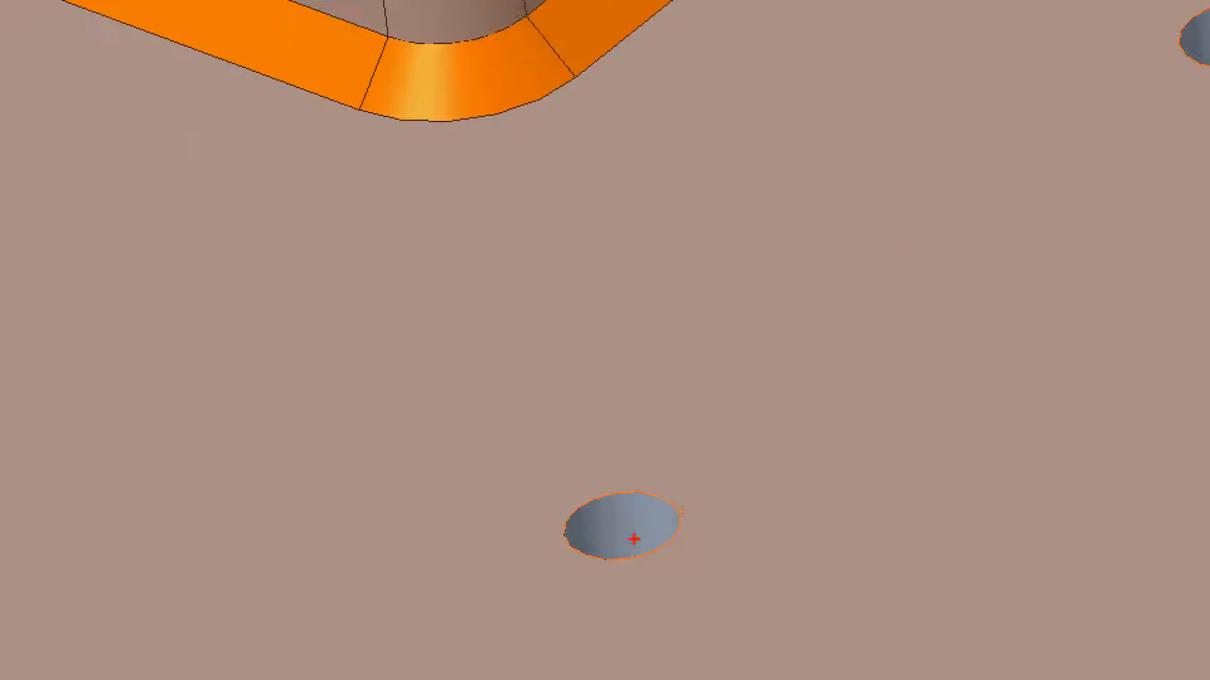
{"action": "mouse_move", "coordinate": [682, 510]}
{"action": "left_mouse_down"}
{"action": "mouse_move", "coordinate": [559, 530]}
{"action": "mouse_move", "coordinate": [730, 493]}
{"action": "left_mouse_up"}
{"action": "left_click_drag", "start_coordinate": [478, 92], "coordinate": [535, 270]}
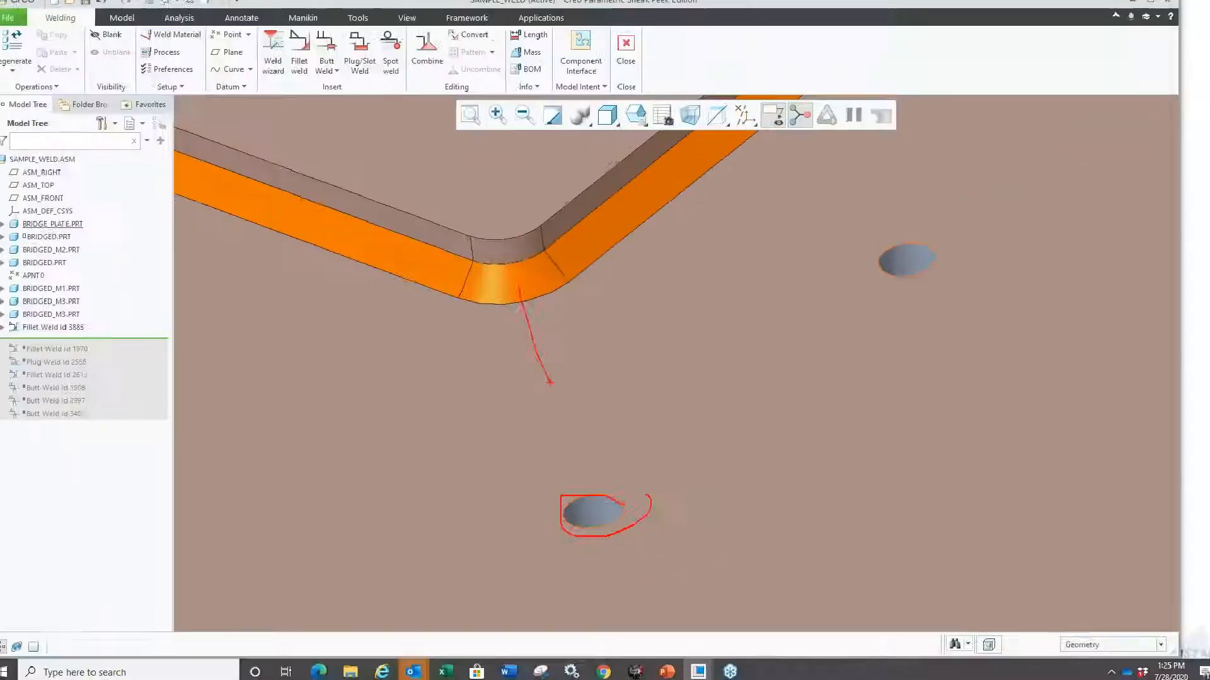
{"action": "mouse_move", "coordinate": [618, 411]}
{"action": "middle_mouse_down"}
{"action": "mouse_move", "coordinate": [480, 433]}
{"action": "mouse_move", "coordinate": [538, 422]}
{"action": "mouse_move", "coordinate": [441, 378]}
{"action": "middle_mouse_up"}
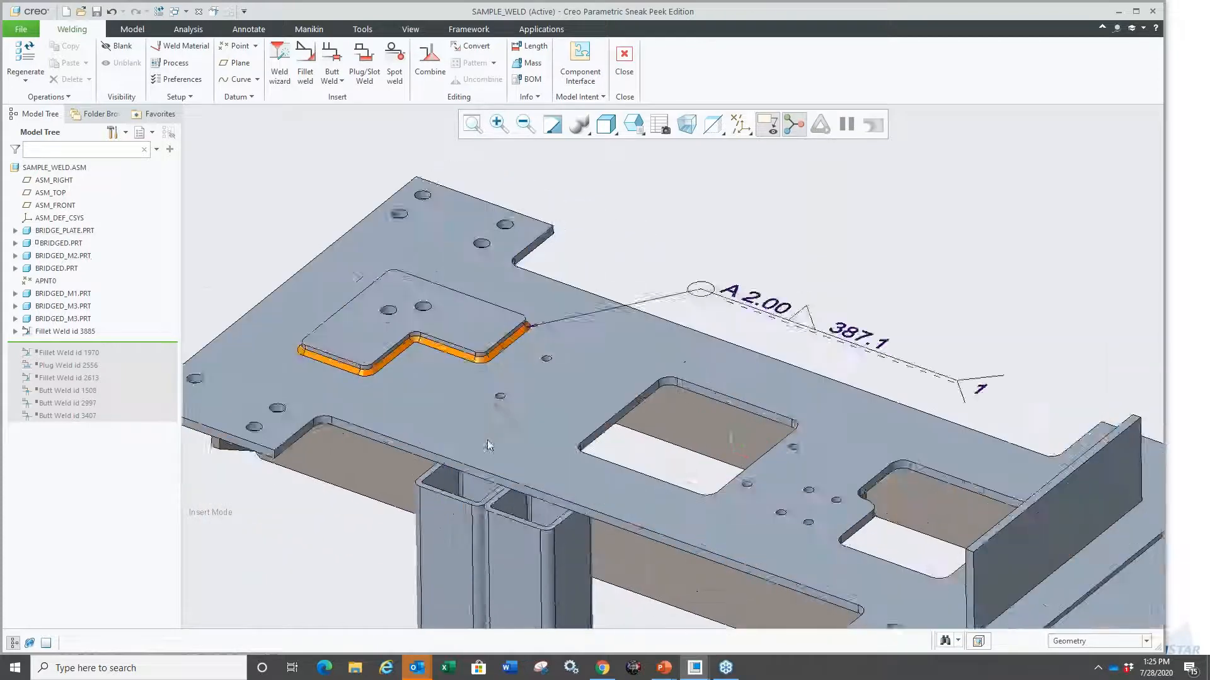
{"action": "scroll", "coordinate": [488, 445], "scroll_direction": "up", "scroll_amount": 5}
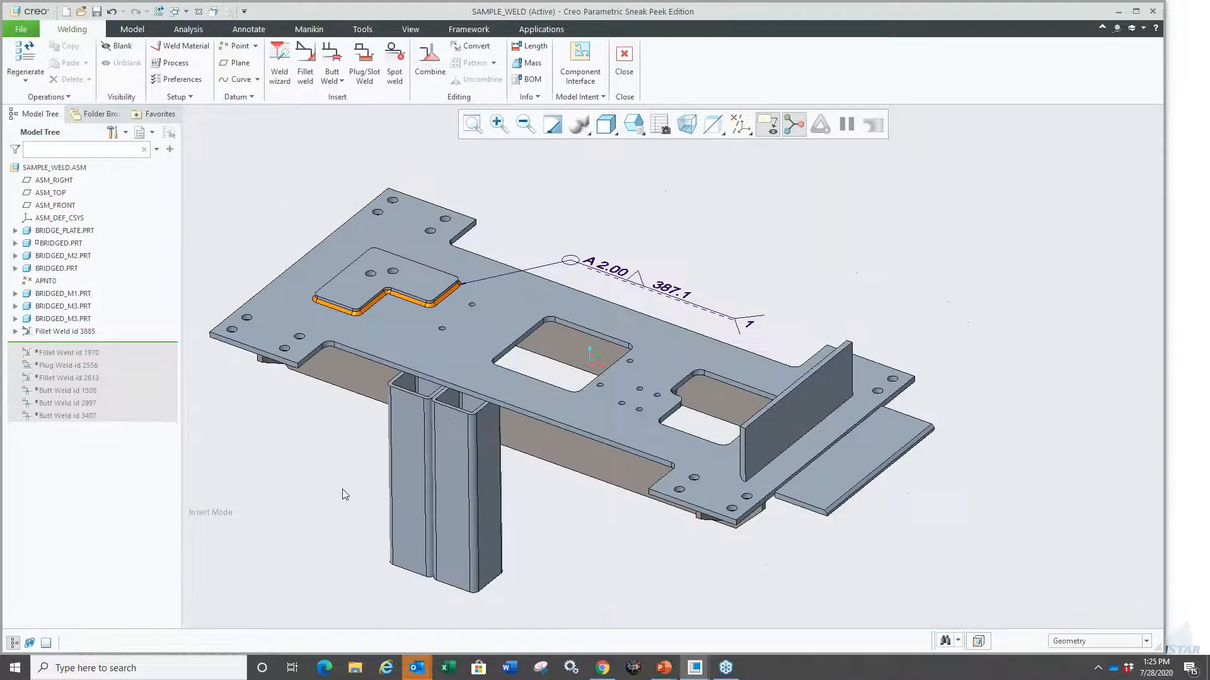
Step: Create a plug weld using the bridge plate as base surface and the L-shaped plate's two hole walls as side surfaces
{"action": "scroll", "coordinate": [369, 267], "scroll_direction": "down", "scroll_amount": 8}
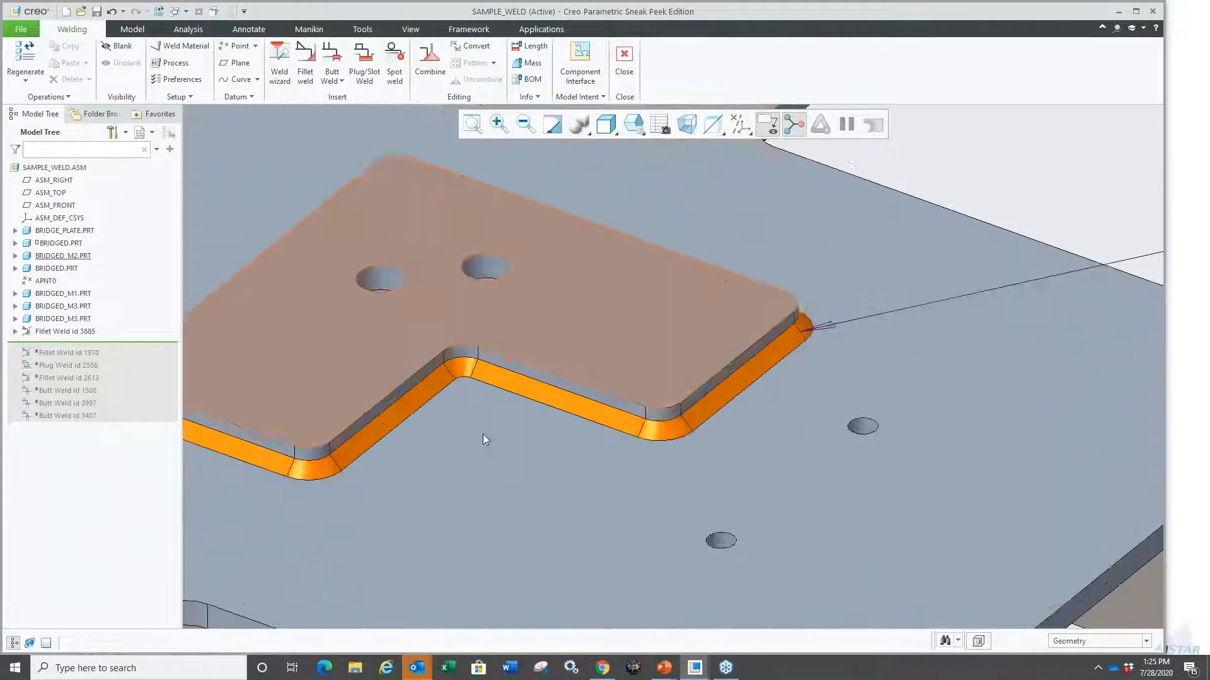
{"action": "left_click", "coordinate": [494, 443]}
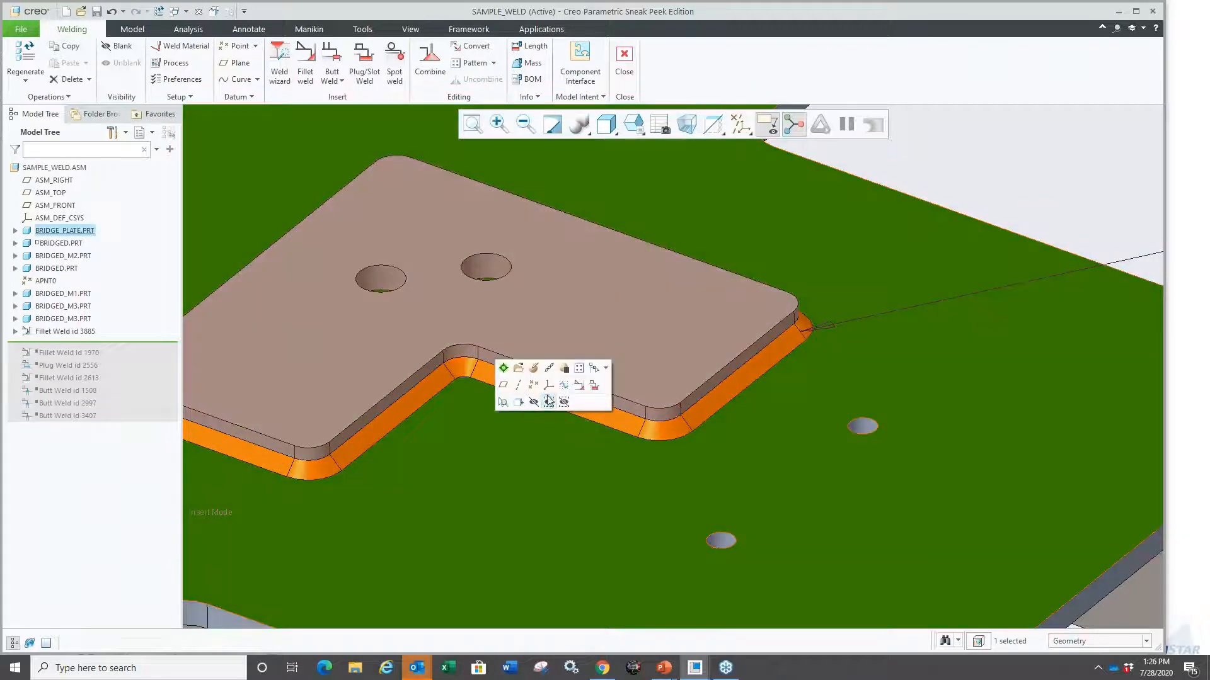
{"action": "left_click", "coordinate": [595, 386]}
{"action": "right_click", "coordinate": [338, 268]}
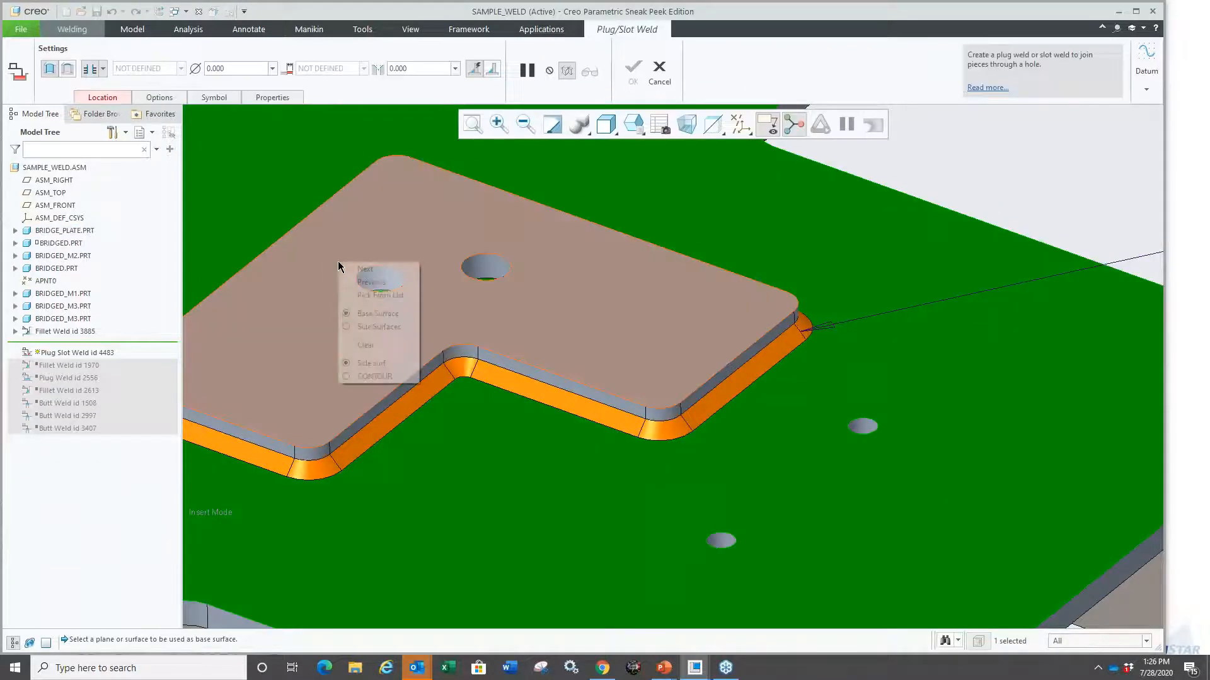
{"action": "left_click", "coordinate": [378, 327]}
{"action": "left_click", "coordinate": [379, 274]}
{"action": "scroll", "coordinate": [360, 287], "scroll_direction": "down", "scroll_amount": 3}
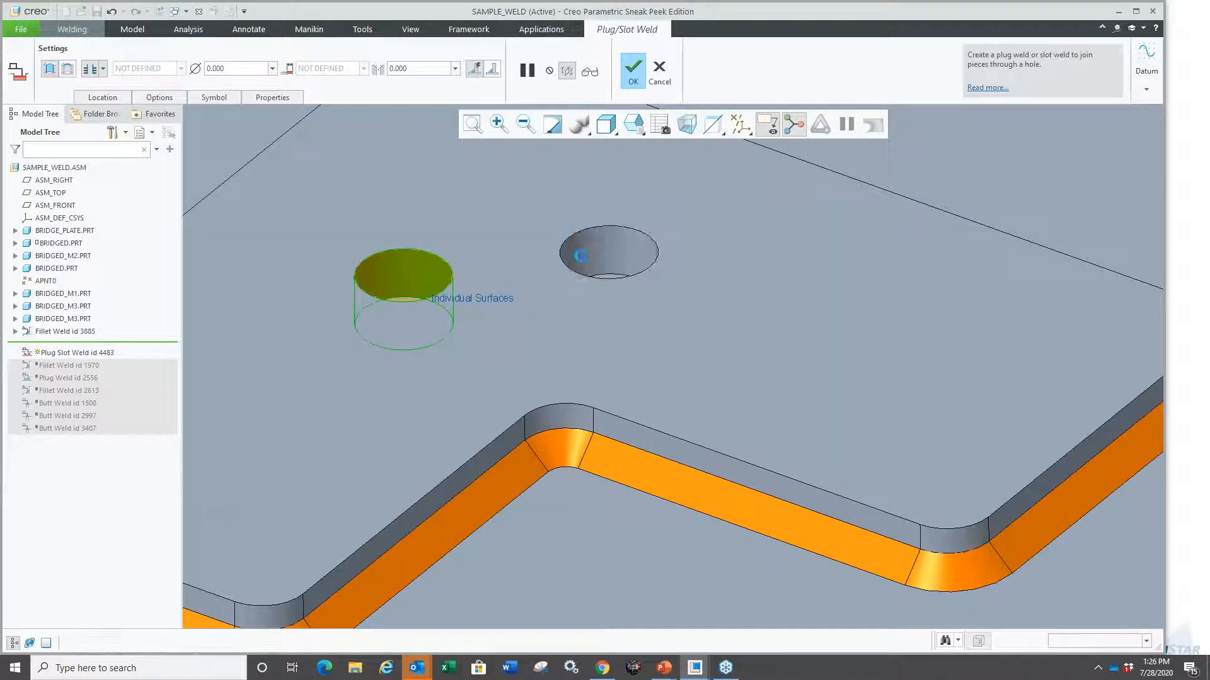
{"action": "left_click", "coordinate": [562, 258], "text": "ctrl"}
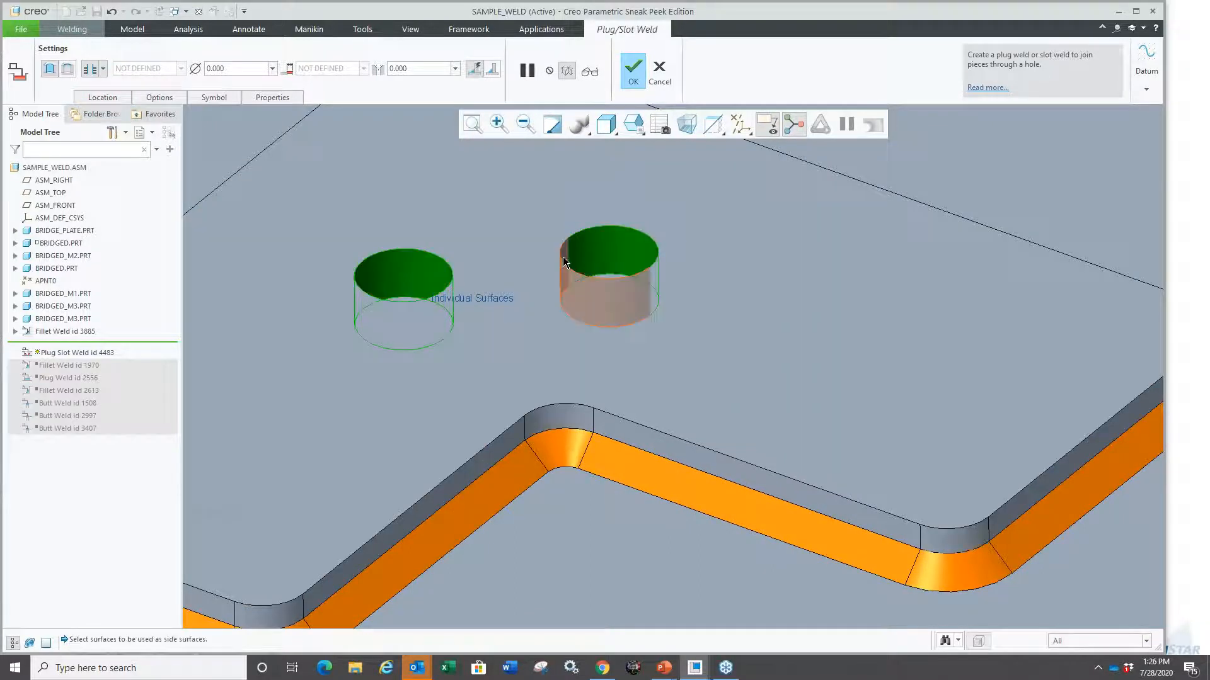
{"action": "scroll", "coordinate": [420, 315], "scroll_direction": "up", "scroll_amount": 3}
{"action": "middle_click", "coordinate": [419, 315]}
Step: Start a fillet weld between the bridge plate's upper surface and the large face of the upright plate, with size 3
{"action": "scroll", "coordinate": [345, 316], "scroll_direction": "up", "scroll_amount": 8}
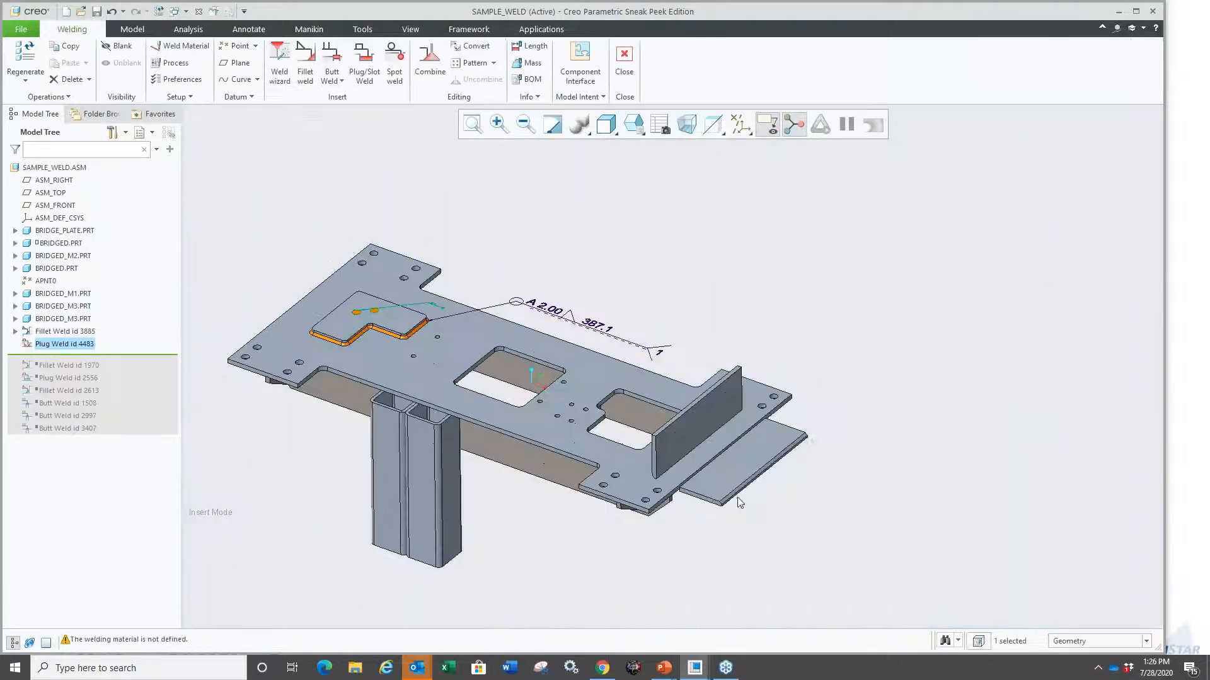
{"action": "scroll", "coordinate": [690, 474], "scroll_direction": "down", "scroll_amount": 5}
{"action": "left_click", "coordinate": [669, 417]}
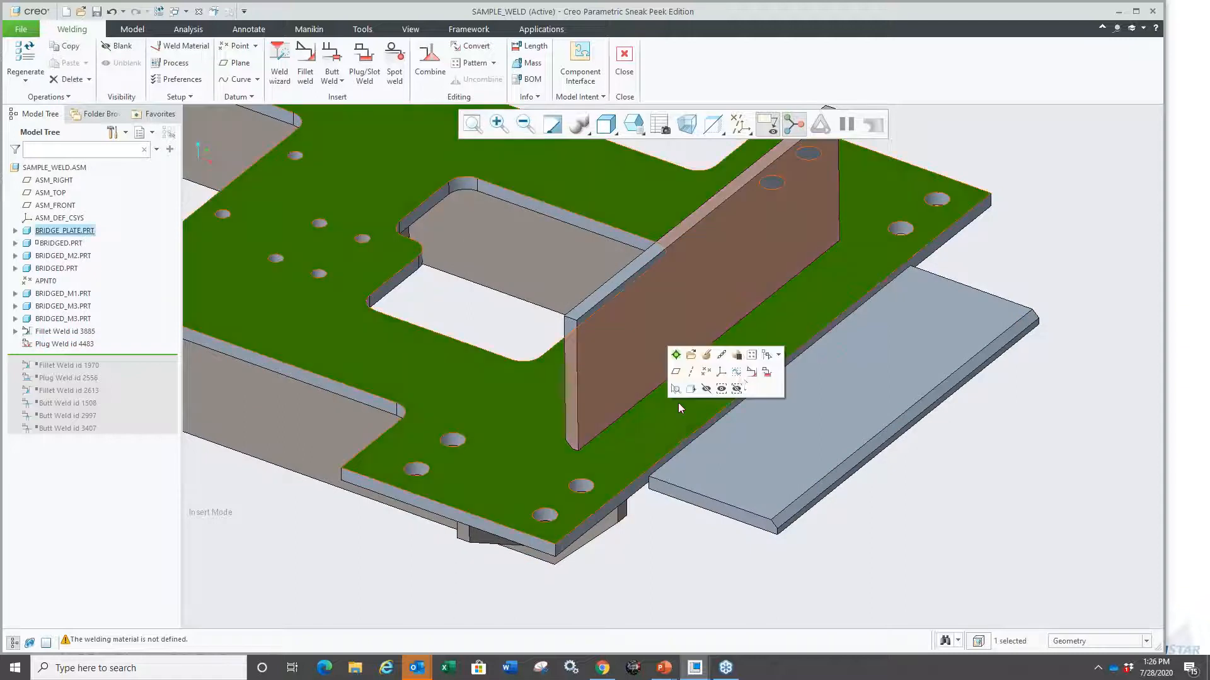
{"action": "left_click", "coordinate": [750, 373]}
{"action": "right_click", "coordinate": [666, 531]}
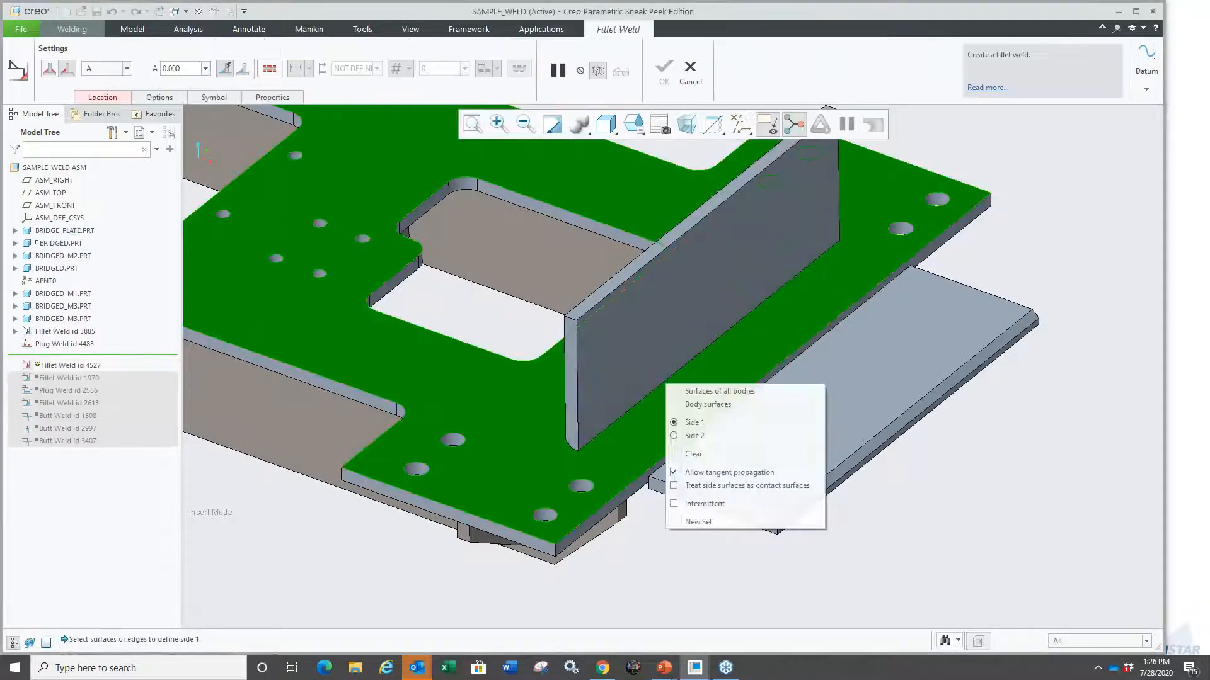
{"action": "left_click", "coordinate": [697, 436]}
{"action": "left_click", "coordinate": [659, 373]}
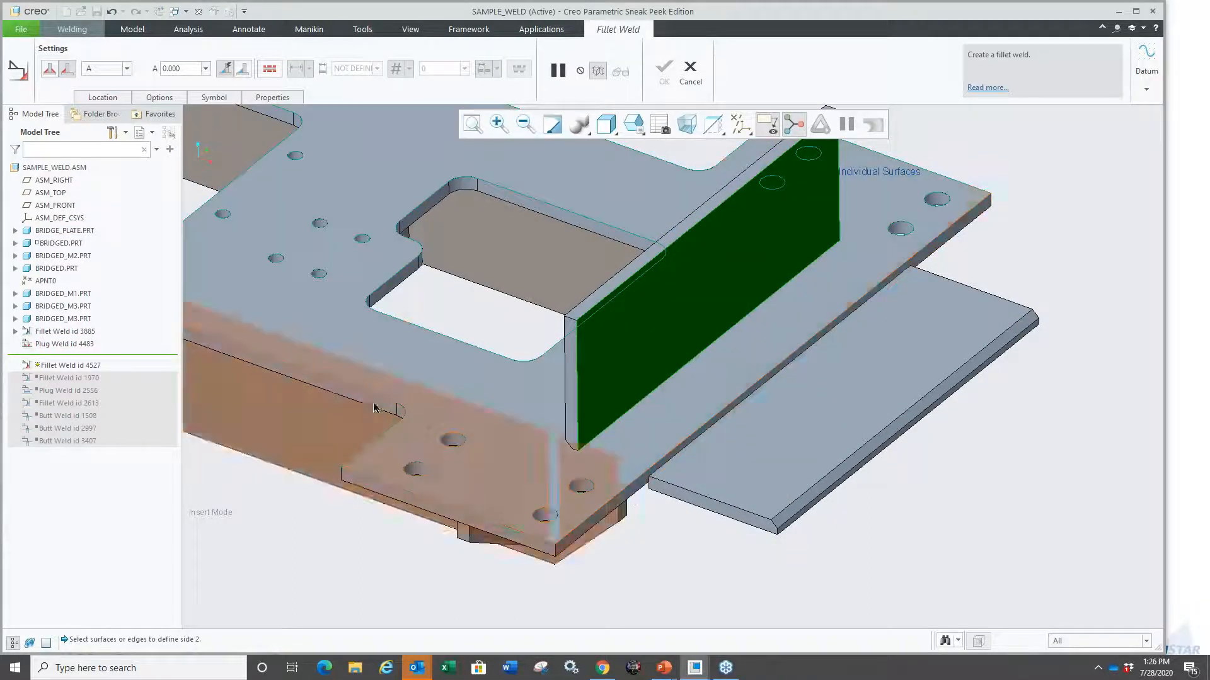
{"action": "left_click", "coordinate": [374, 408]}
{"action": "left_click", "coordinate": [186, 67]}
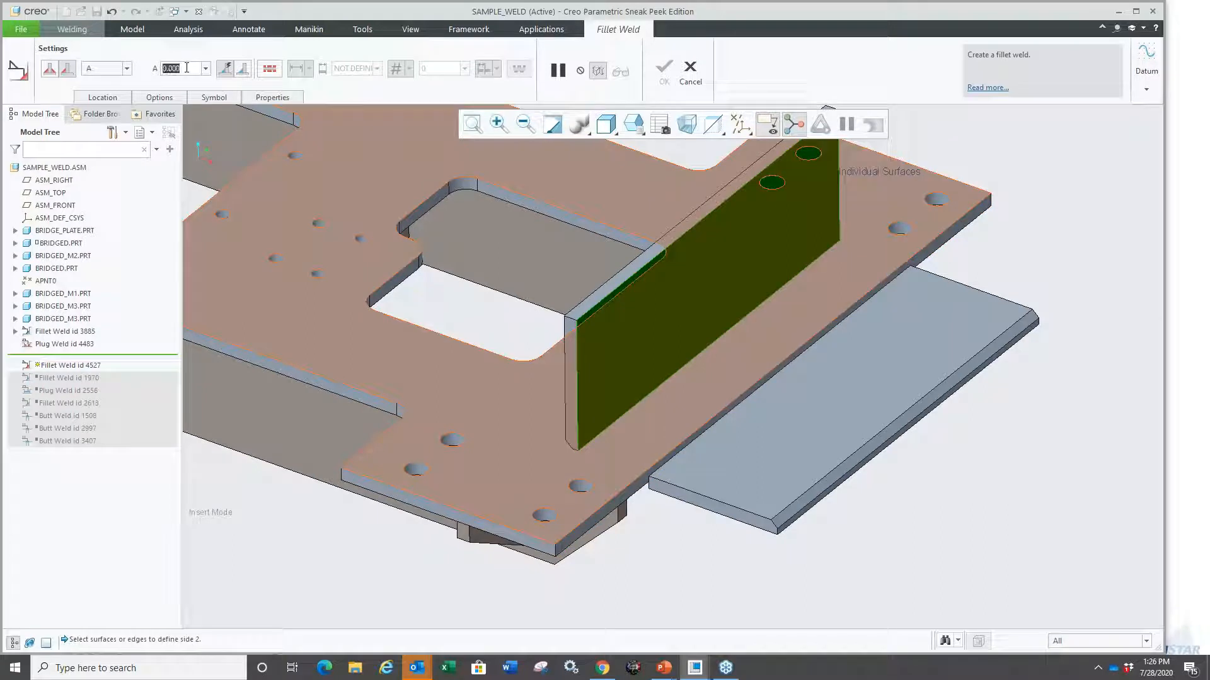
{"action": "type", "text": "3"}
{"action": "key", "text": "Return"}
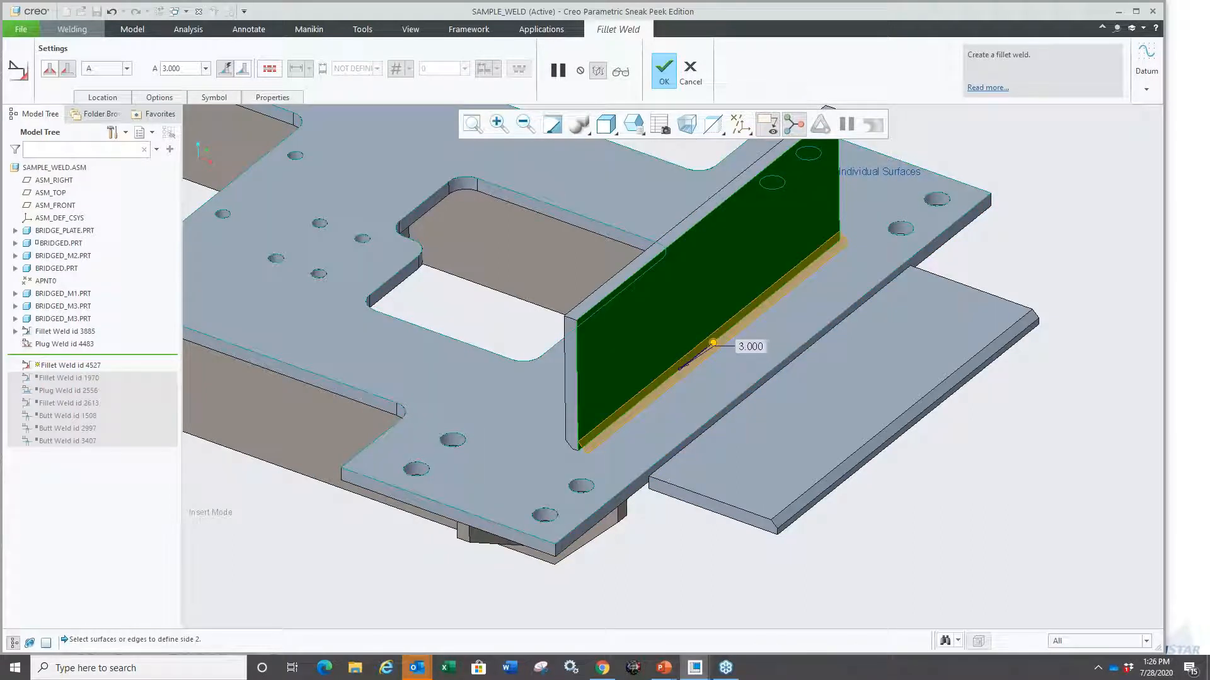
Step: Make the upright plate's fillet weld intermittent and set the weld segment length to 6
{"action": "left_click", "coordinate": [158, 98]}
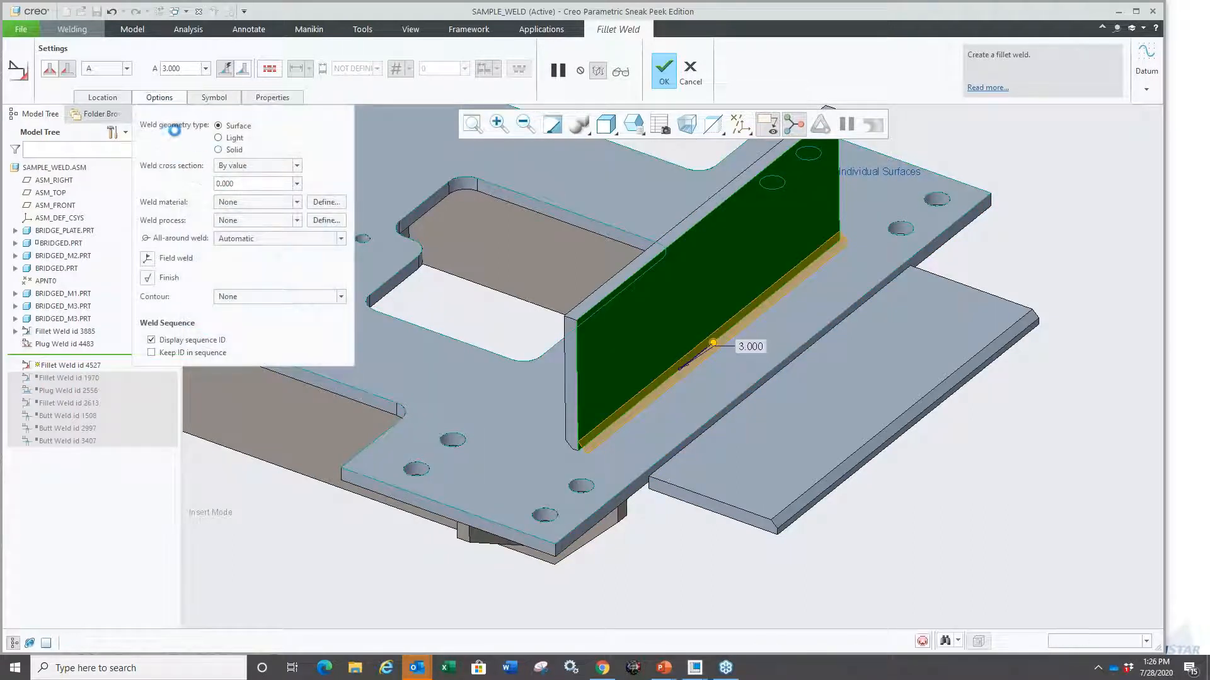
{"action": "left_click", "coordinate": [159, 98]}
{"action": "right_click", "coordinate": [653, 532]}
{"action": "left_click", "coordinate": [692, 508]}
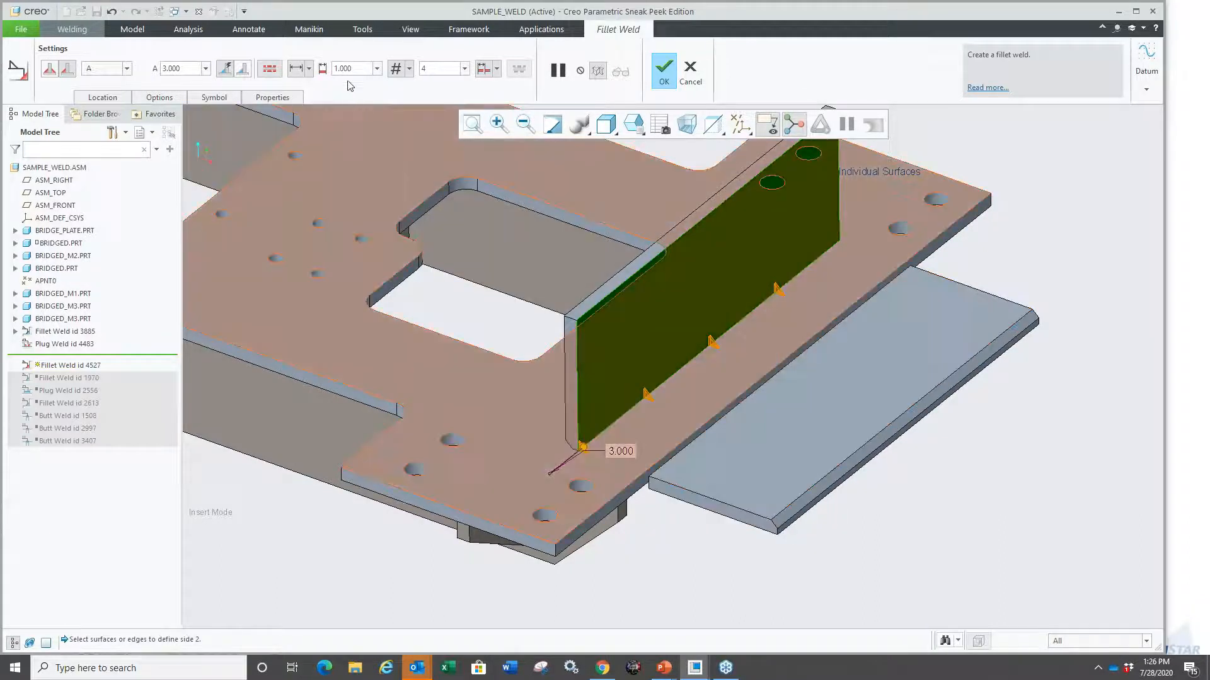
{"action": "type", "text": "6"}
{"action": "key", "text": "Return"}
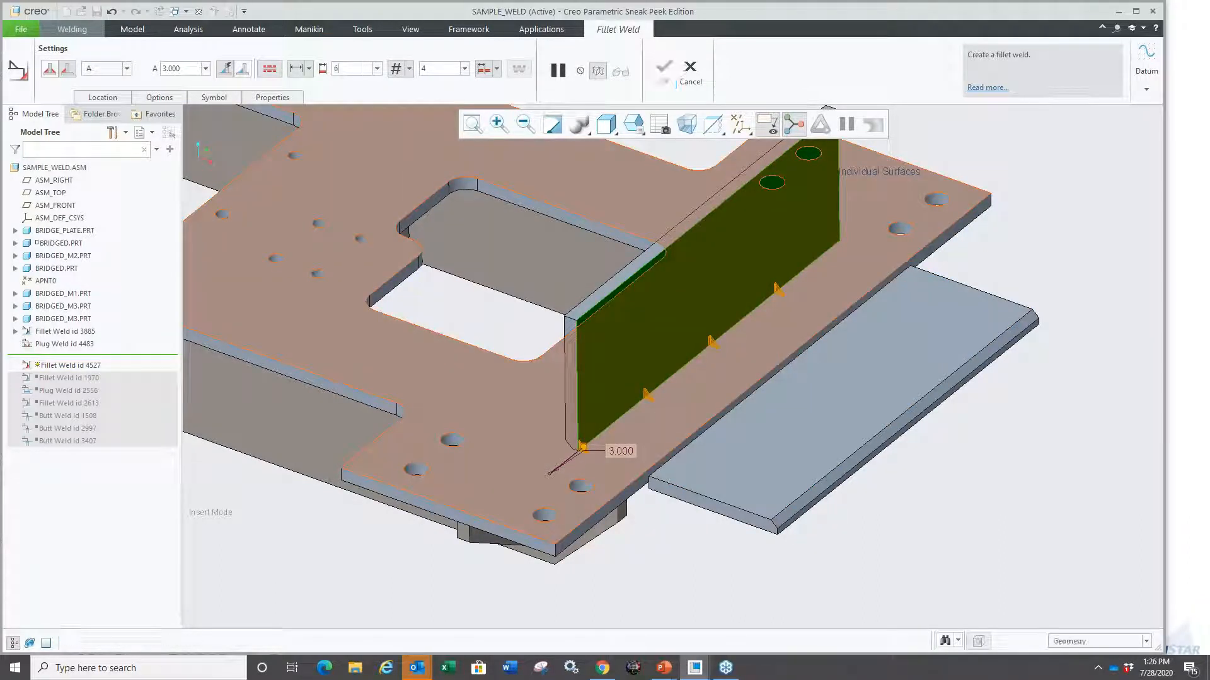
Step: Distribute the weld segments so that a full segment sits at each end of the joint, and complete the intermittent fillet weld
{"action": "left_click", "coordinate": [495, 70]}
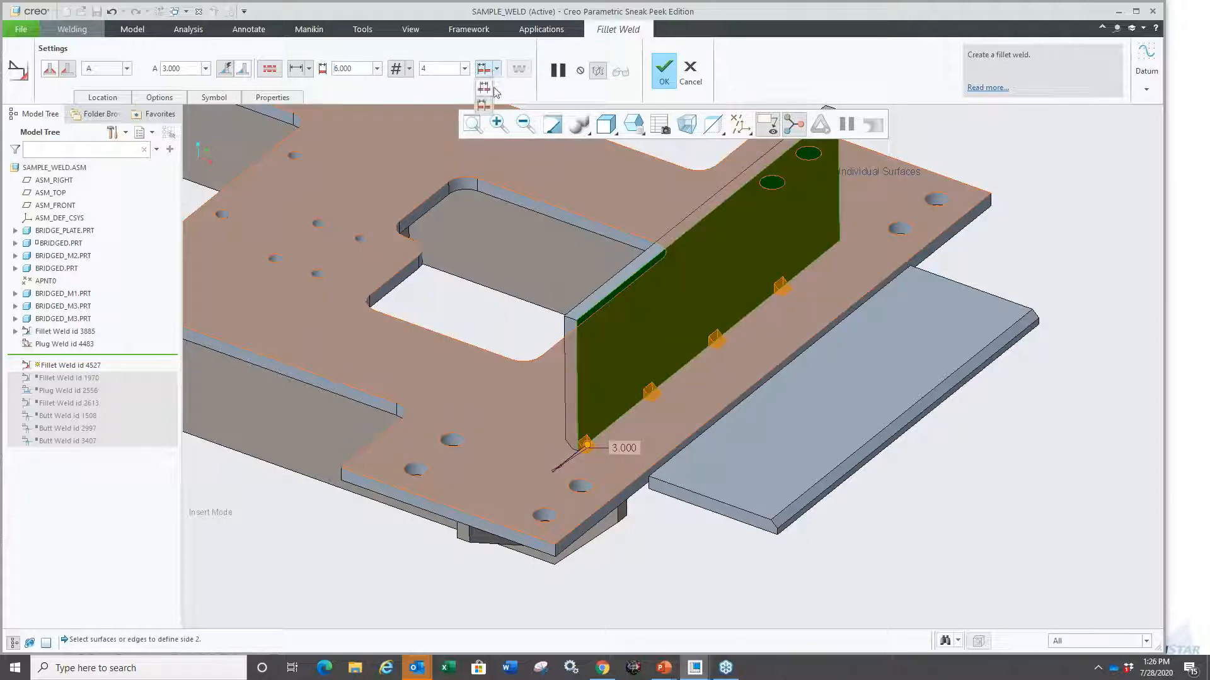
{"action": "left_click", "coordinate": [484, 98]}
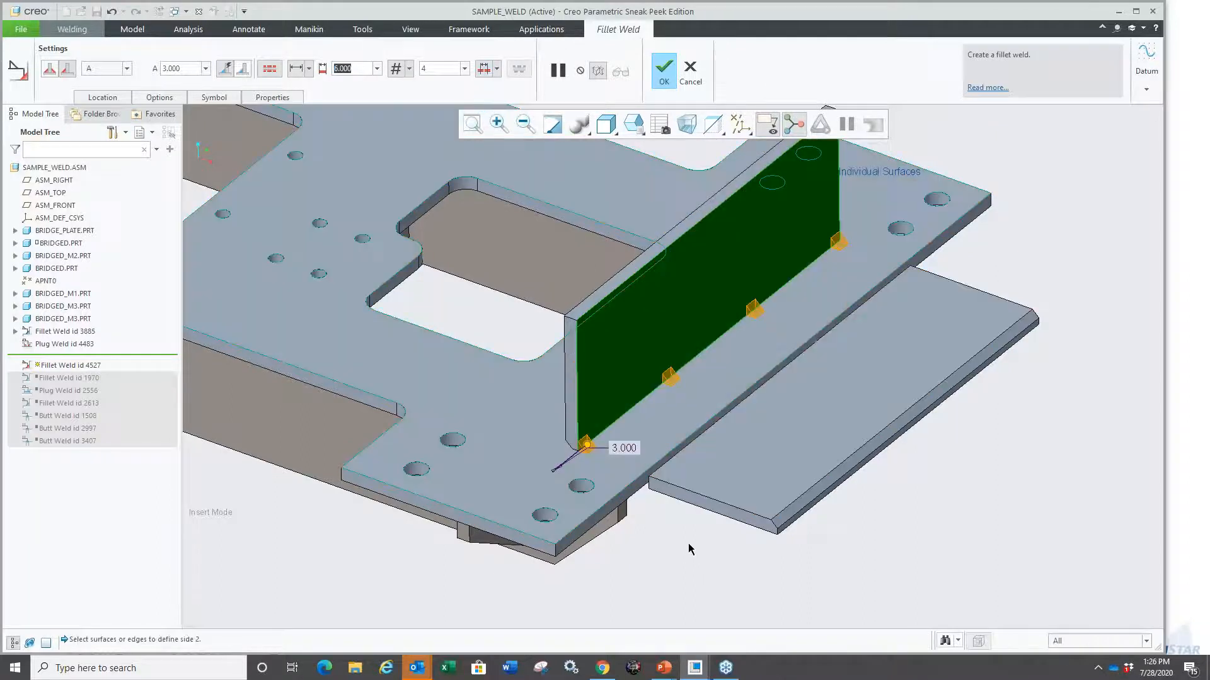
{"action": "middle_click", "coordinate": [690, 549]}
{"action": "scroll", "coordinate": [620, 504], "scroll_direction": "down", "scroll_amount": 3}
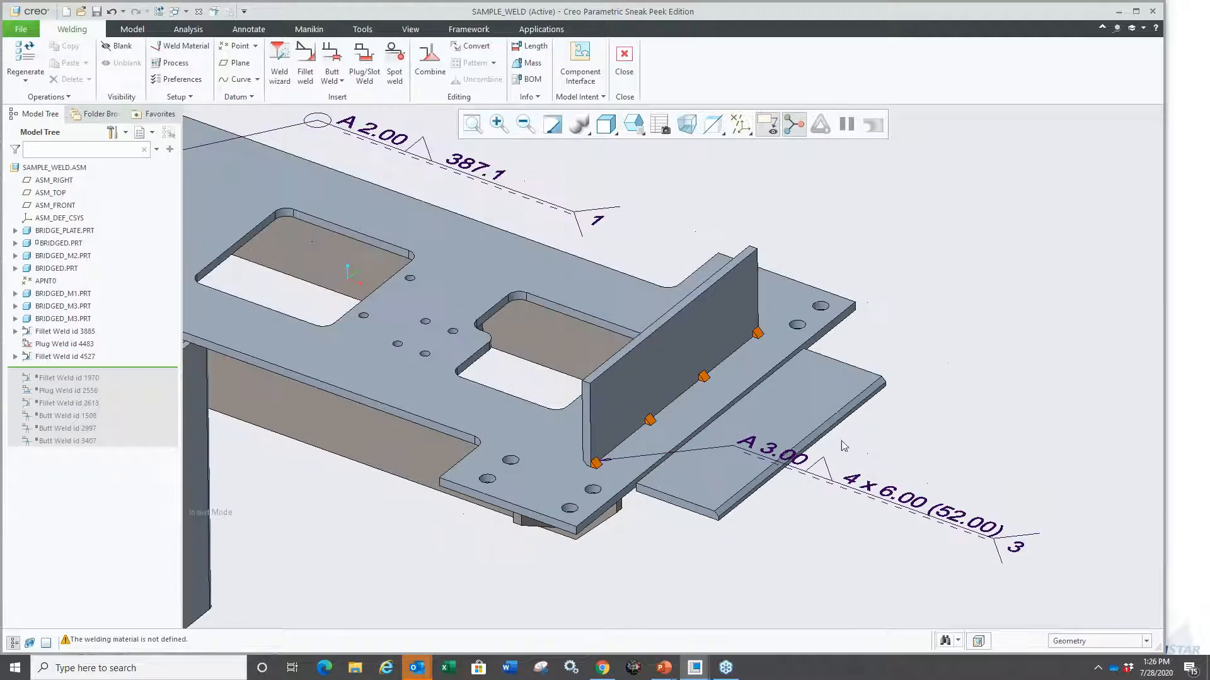
Step: Reposition the intermittent weld's symbol beside the far end of the upright plate, clear of the loose plate
{"action": "left_click", "coordinate": [809, 473]}
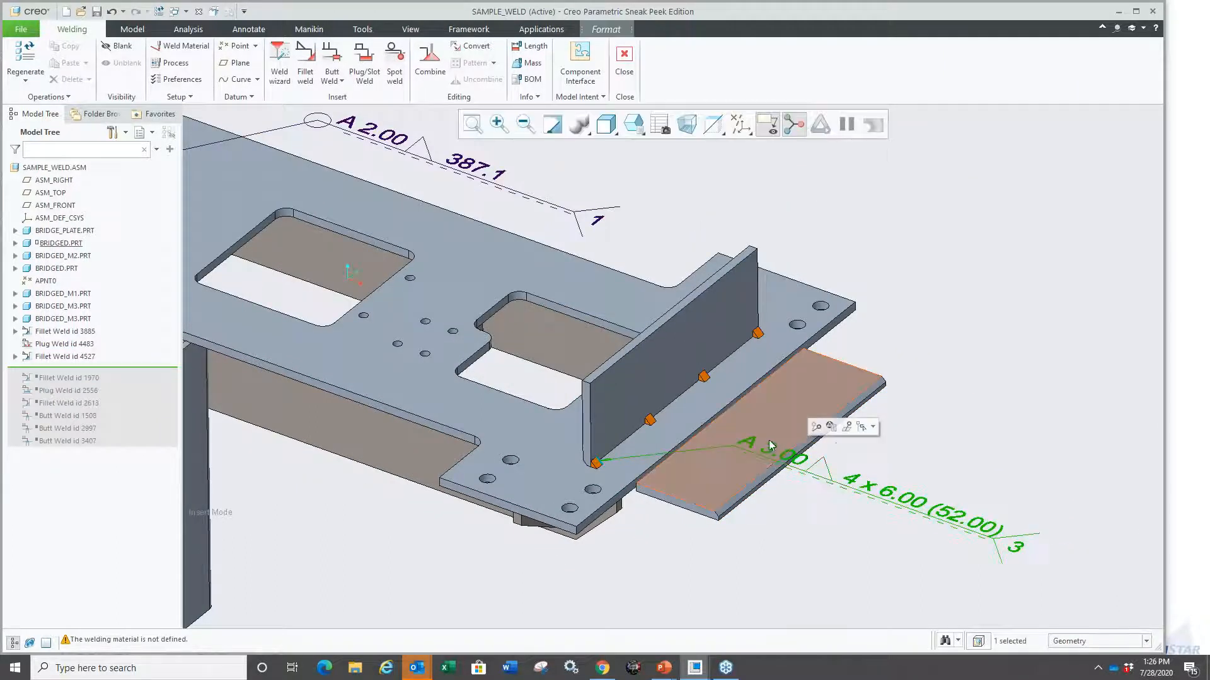
{"action": "left_click", "coordinate": [819, 432]}
{"action": "left_click", "coordinate": [880, 300]}
{"action": "scroll", "coordinate": [907, 395], "scroll_direction": "up", "scroll_amount": 1}
{"action": "scroll", "coordinate": [908, 395], "scroll_direction": "up", "scroll_amount": 1}
{"action": "left_click", "coordinate": [901, 486]}
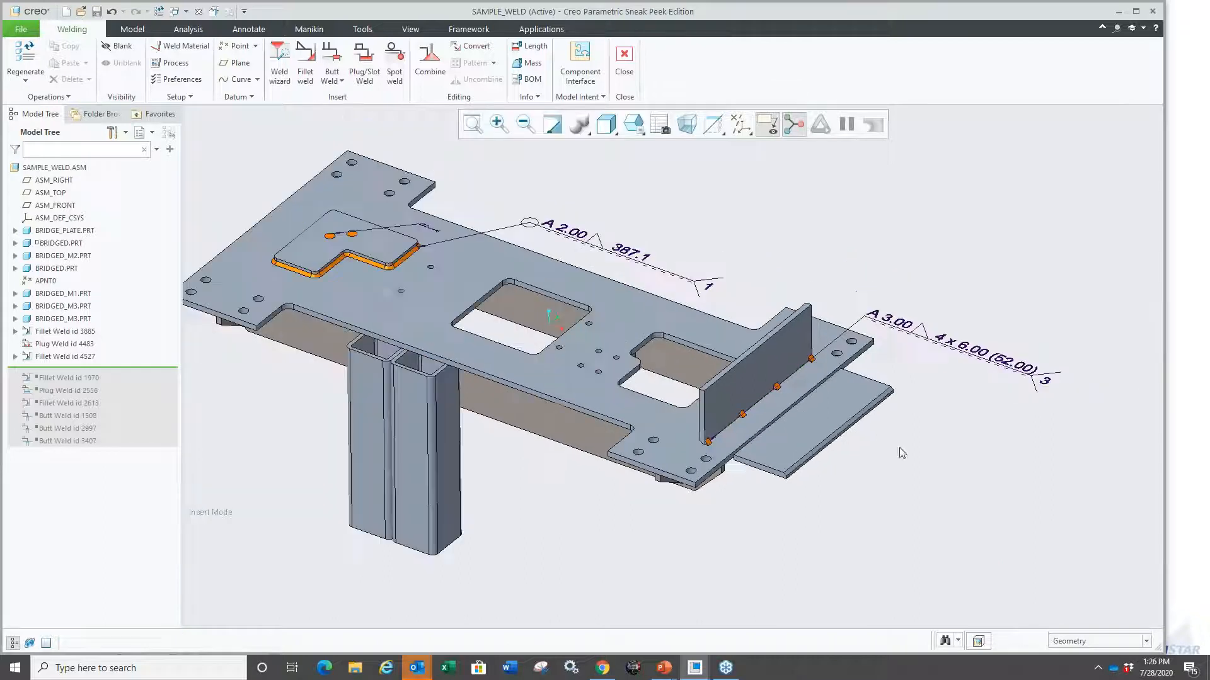
{"action": "scroll", "coordinate": [850, 491], "scroll_direction": "down", "scroll_amount": 2}
{"action": "scroll", "coordinate": [849, 494], "scroll_direction": "up", "scroll_amount": 2}
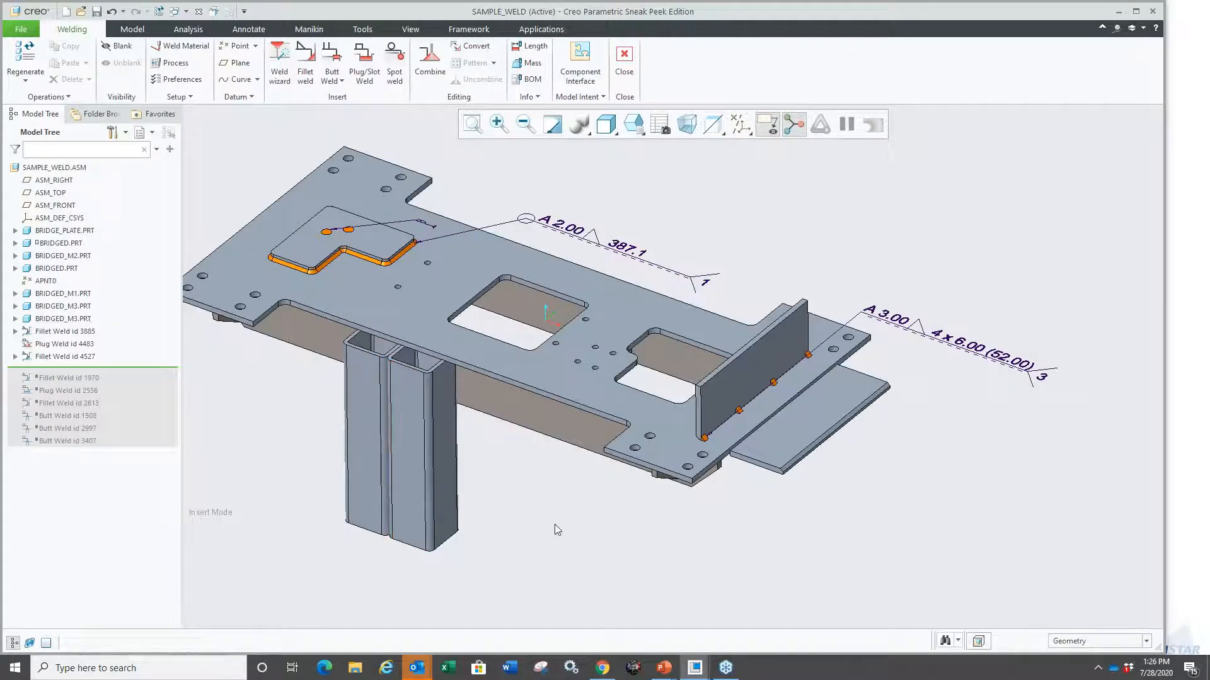
Step: Start a butt weld on the bridge plate's upper end edge and trim both chain ends to the adjacent loose plate's corners
{"action": "scroll", "coordinate": [756, 444], "scroll_direction": "down", "scroll_amount": 5}
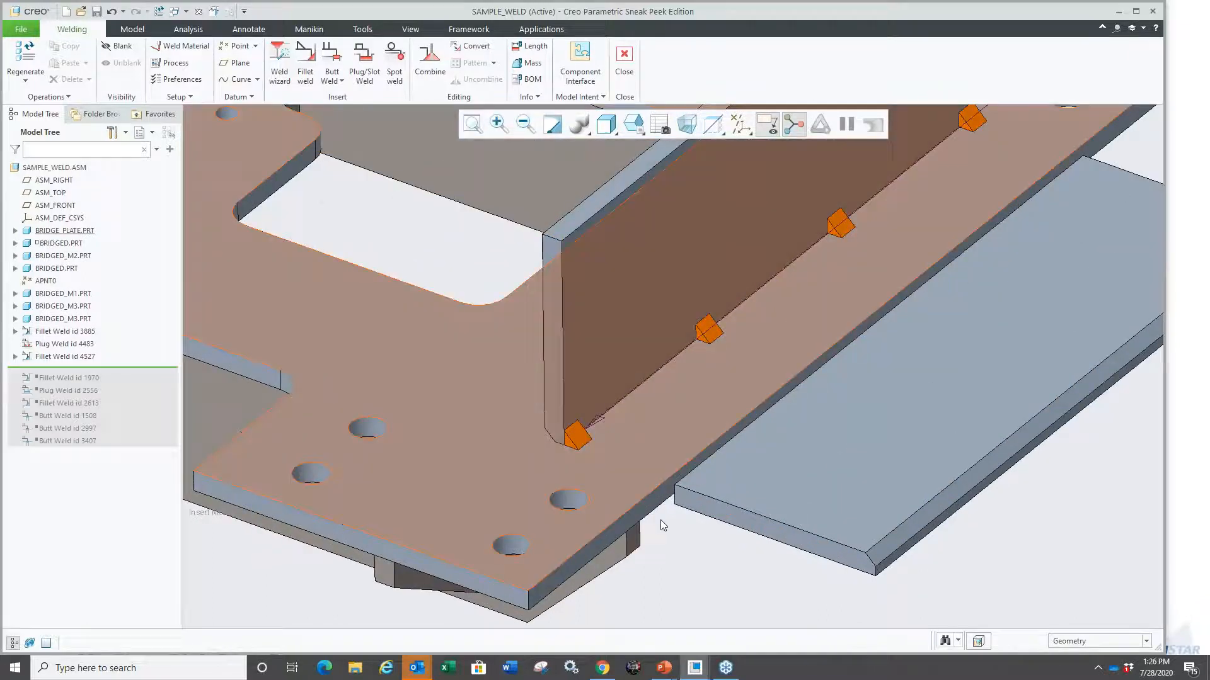
{"action": "left_click", "coordinate": [646, 476]}
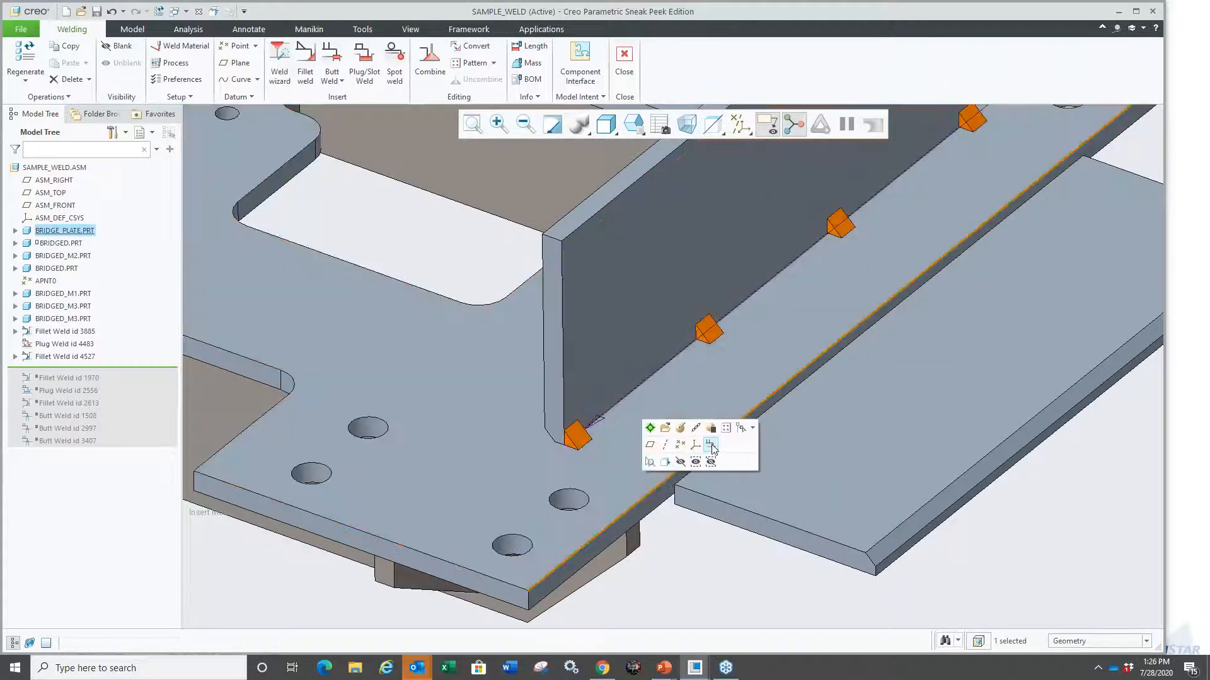
{"action": "left_click", "coordinate": [711, 447]}
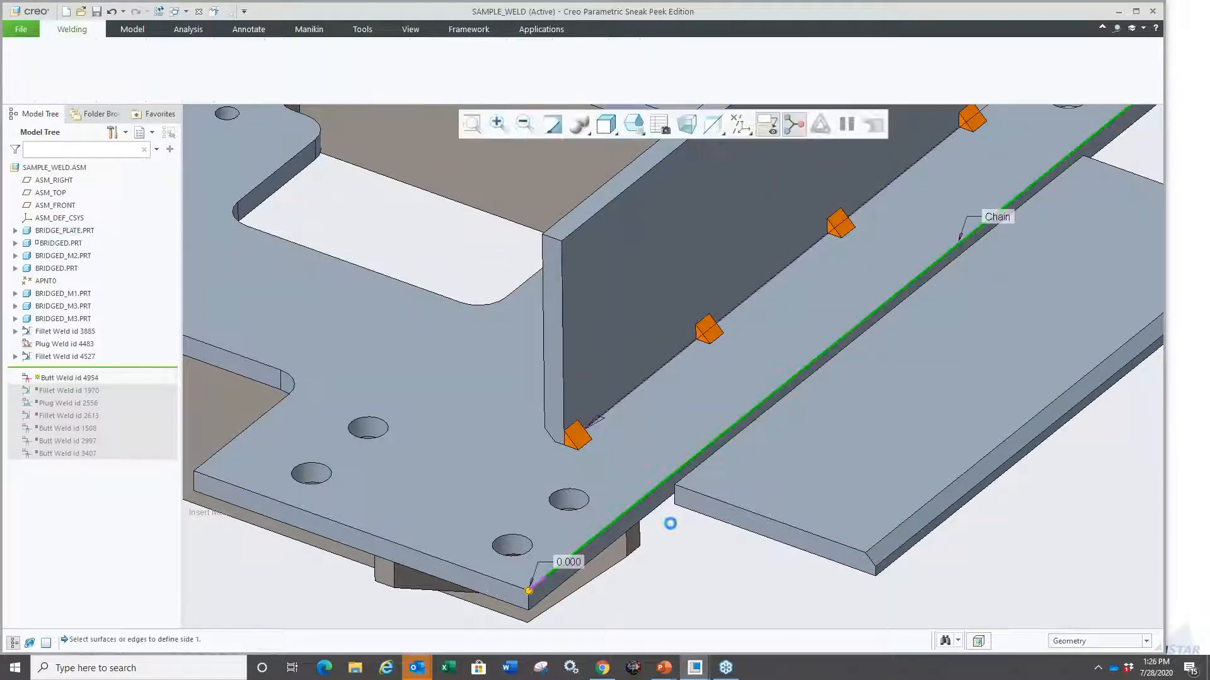
{"action": "scroll", "coordinate": [558, 559], "scroll_direction": "up", "scroll_amount": 3}
{"action": "left_click_drag", "start_coordinate": [547, 559], "coordinate": [634, 489]}
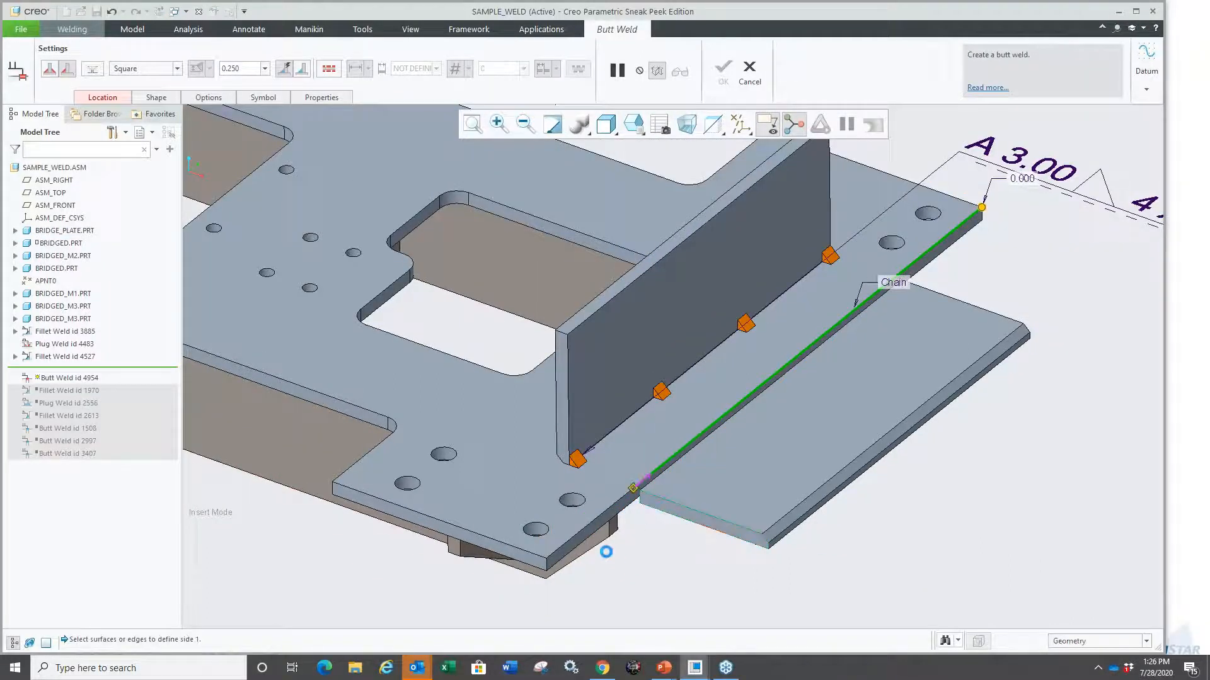
{"action": "scroll", "coordinate": [608, 552], "scroll_direction": "up", "scroll_amount": 2}
{"action": "scroll", "coordinate": [888, 409], "scroll_direction": "down", "scroll_amount": 3}
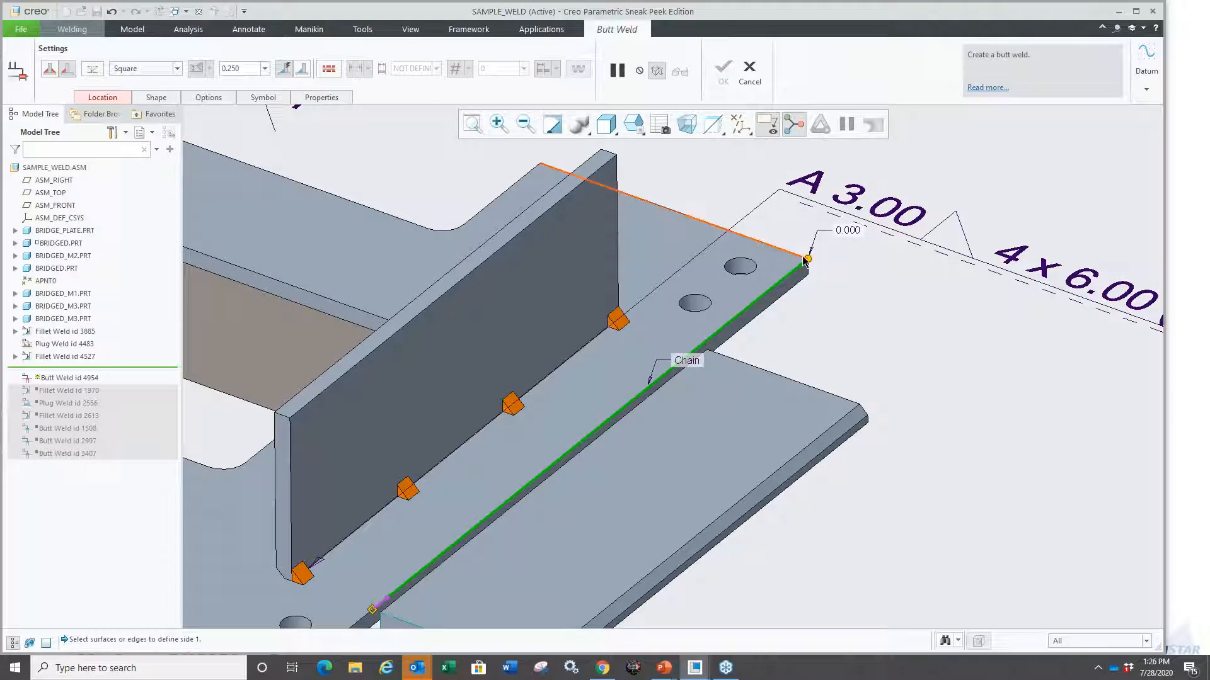
{"action": "left_click_drag", "start_coordinate": [807, 259], "coordinate": [701, 346]}
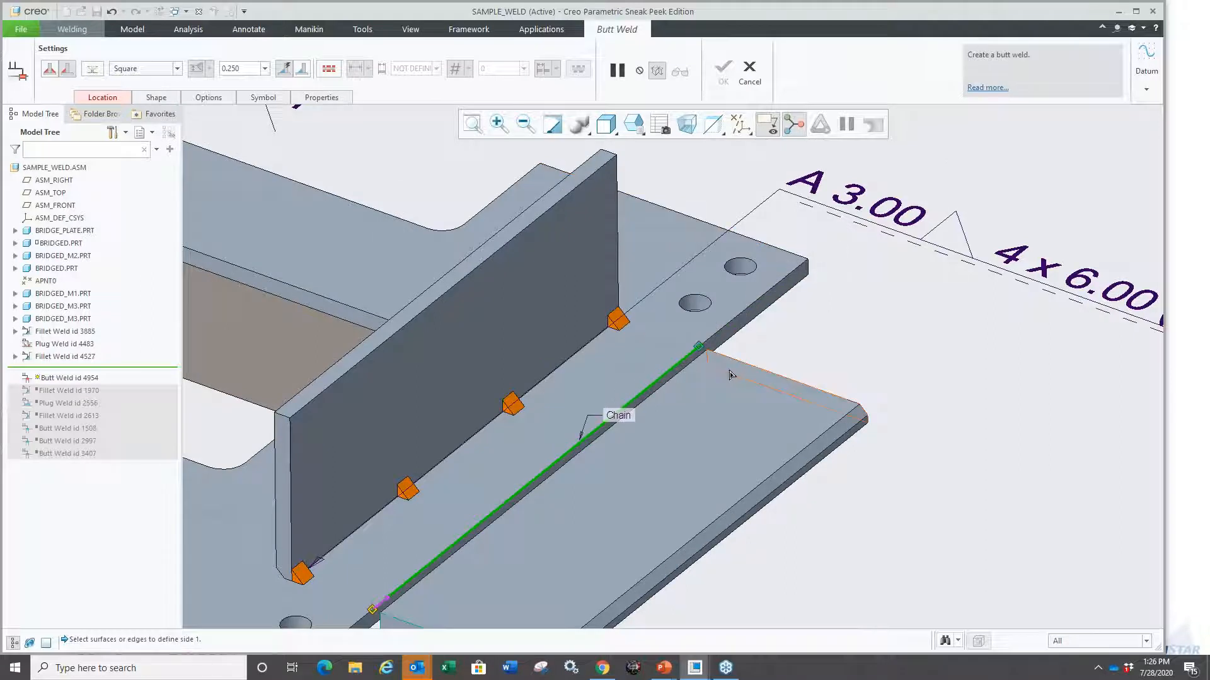
Step: Define side 2 of the butt weld with the loose plate's upper edge facing the bridge plate
{"action": "scroll", "coordinate": [552, 533], "scroll_direction": "up", "scroll_amount": 2}
{"action": "right_click", "coordinate": [550, 565]}
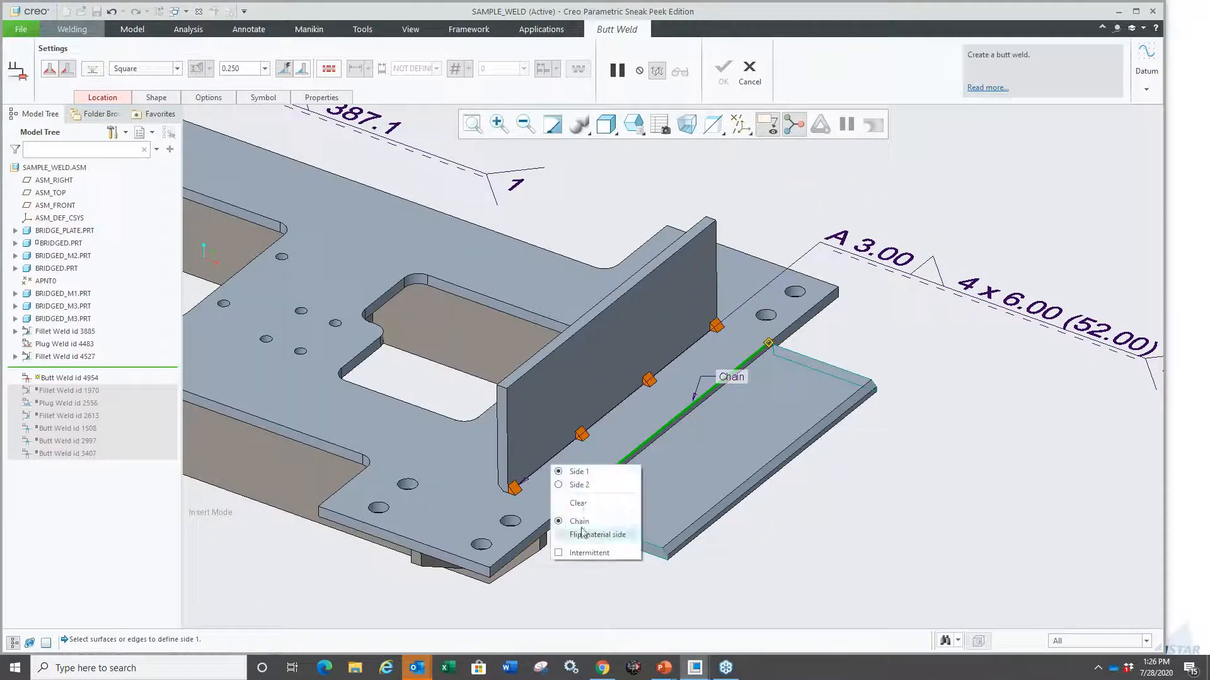
{"action": "left_click", "coordinate": [581, 486]}
{"action": "scroll", "coordinate": [630, 488], "scroll_direction": "down", "scroll_amount": 2}
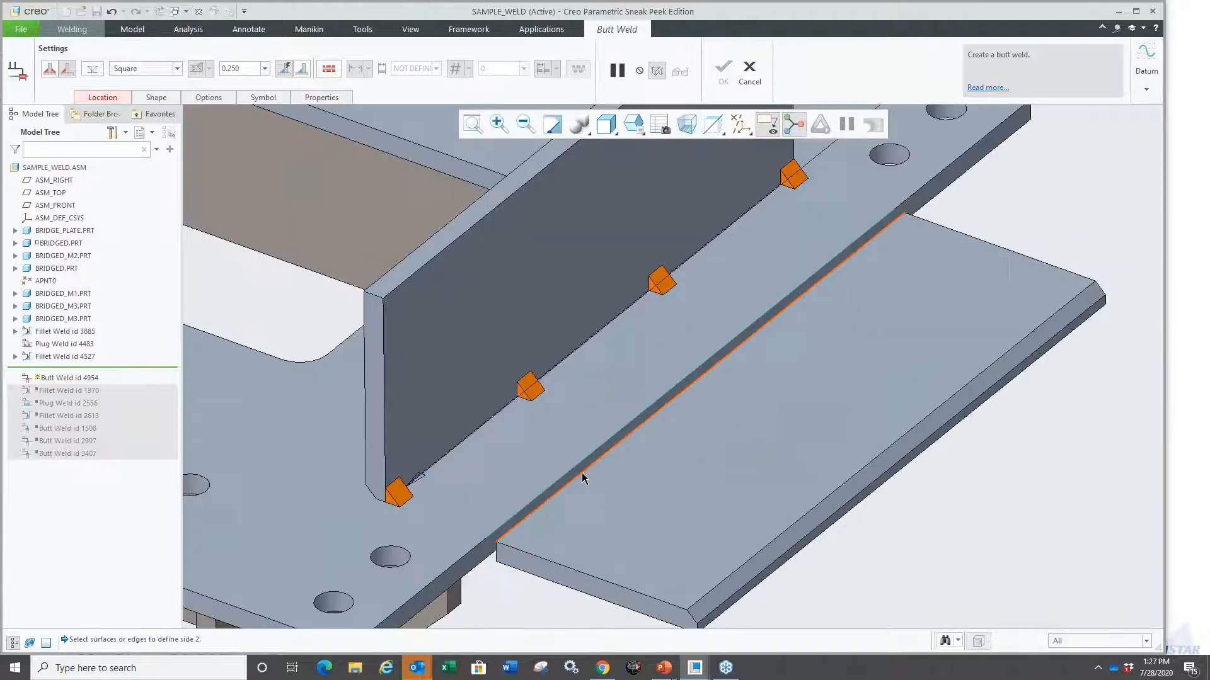
{"action": "scroll", "coordinate": [605, 501], "scroll_direction": "down", "scroll_amount": 2}
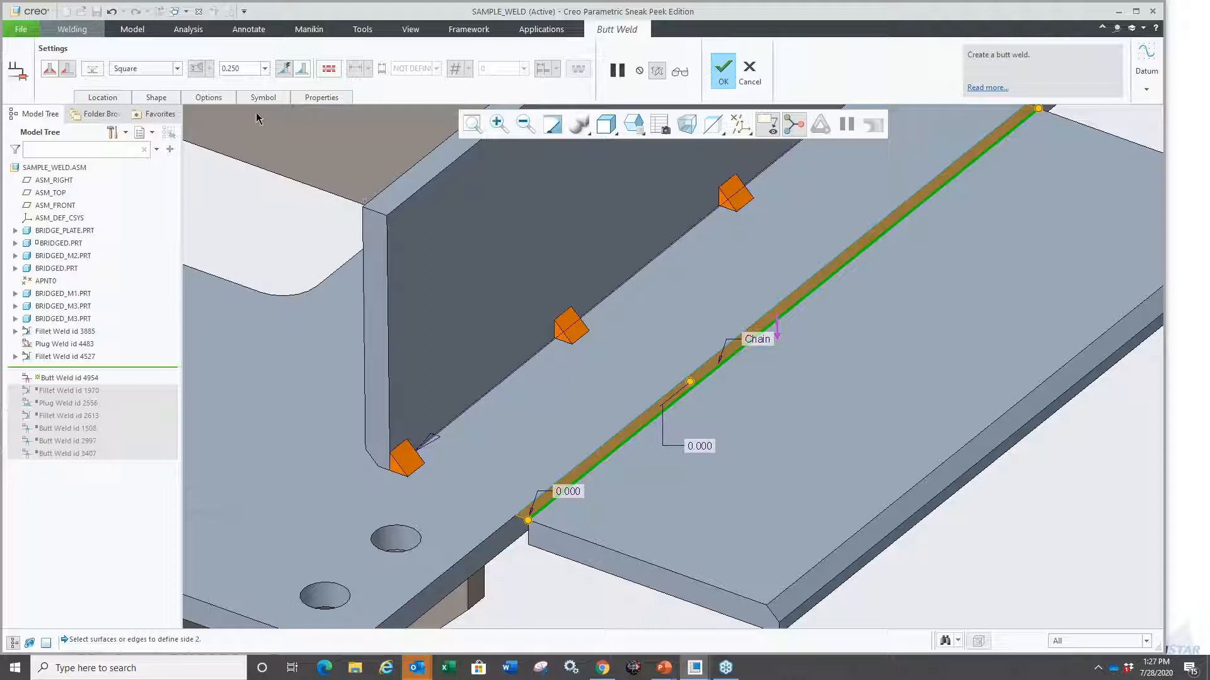
Step: Make the butt weld's geometry solid, adjust its shape dimension and complete the weld
{"action": "left_click", "coordinate": [191, 99]}
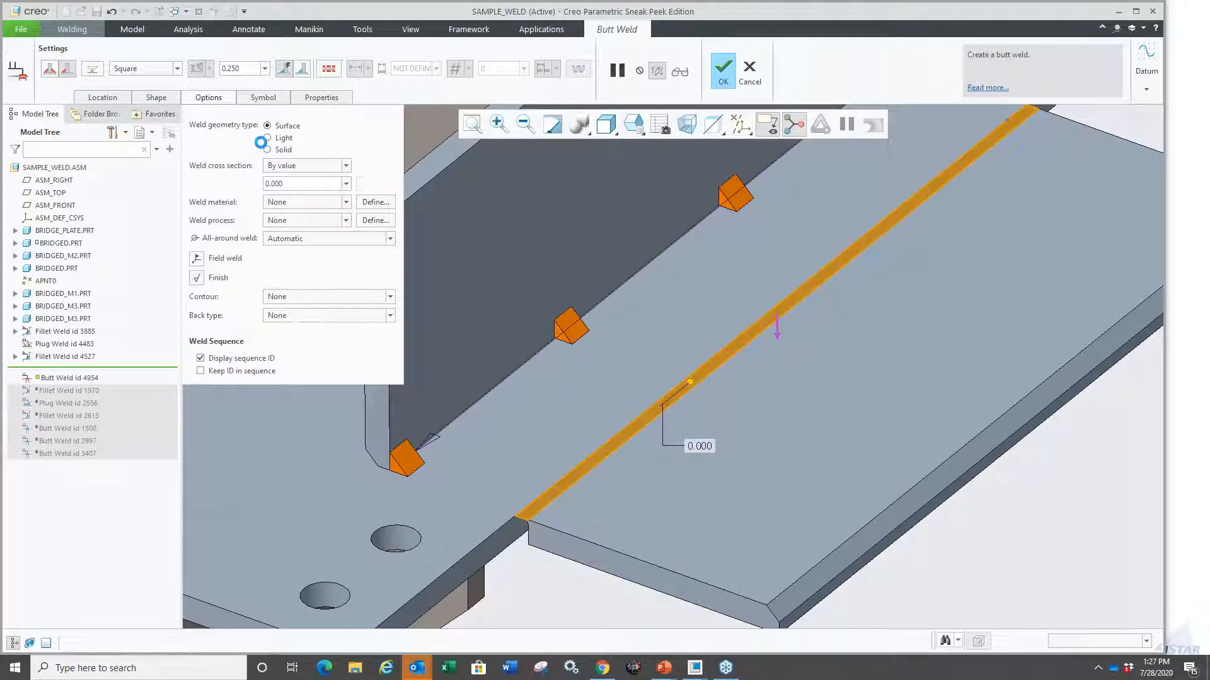
{"action": "left_click", "coordinate": [156, 97]}
{"action": "double_click", "coordinate": [169, 175]}
{"action": "left_click", "coordinate": [724, 70]}
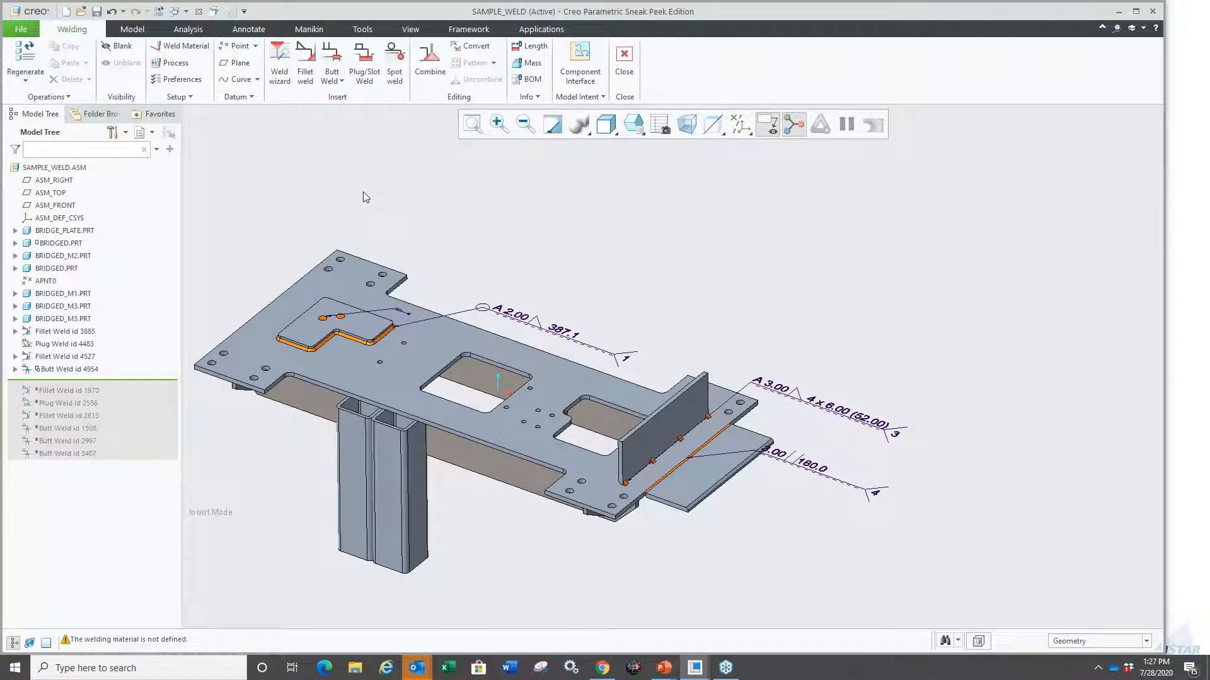
Step: Close the sample weld assembly and erase all undisplayed models from the session
{"action": "key", "text": "ctrl+w"}
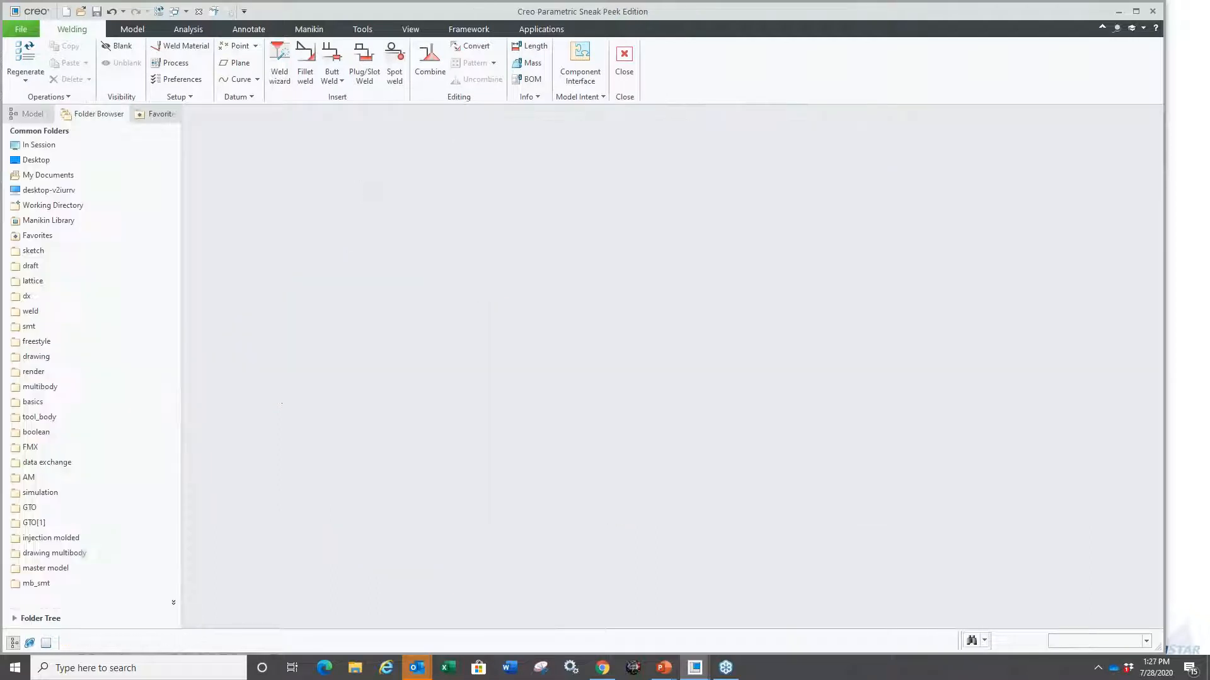
{"action": "left_click", "coordinate": [166, 63]}
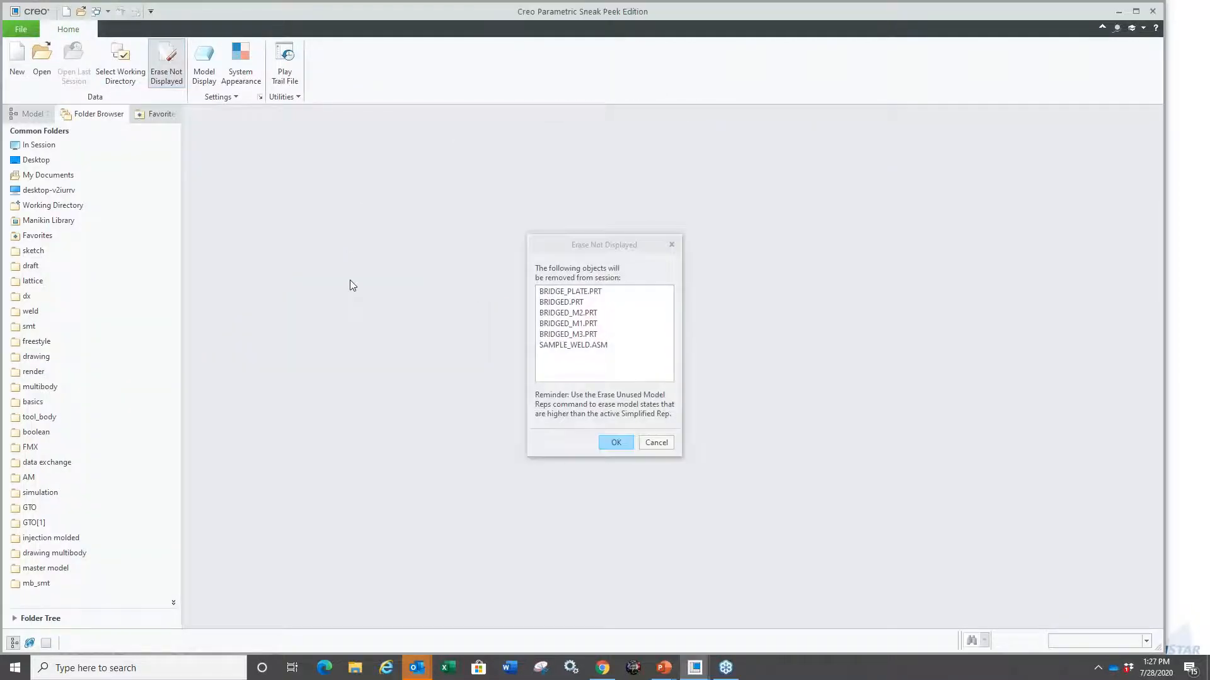
{"action": "key", "text": "Return"}
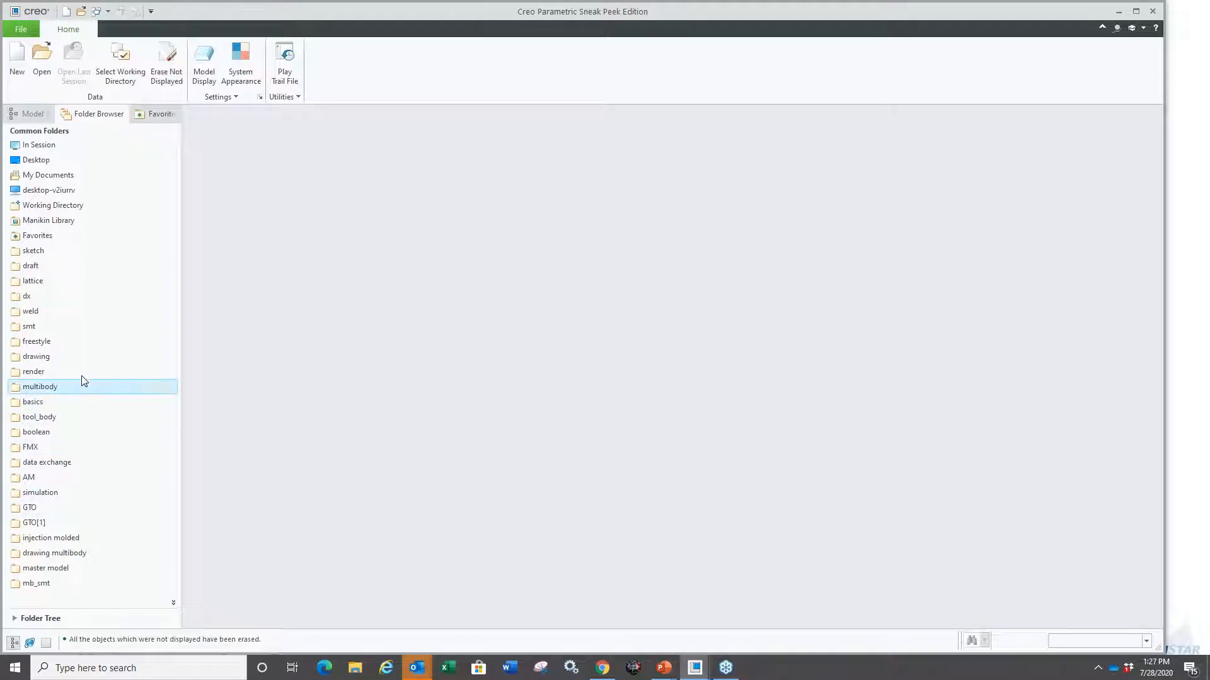
Step: Open weld_example3.prt from the weld folder and inspect the joint between the red tube and the near upright plate
{"action": "left_click", "coordinate": [38, 311]}
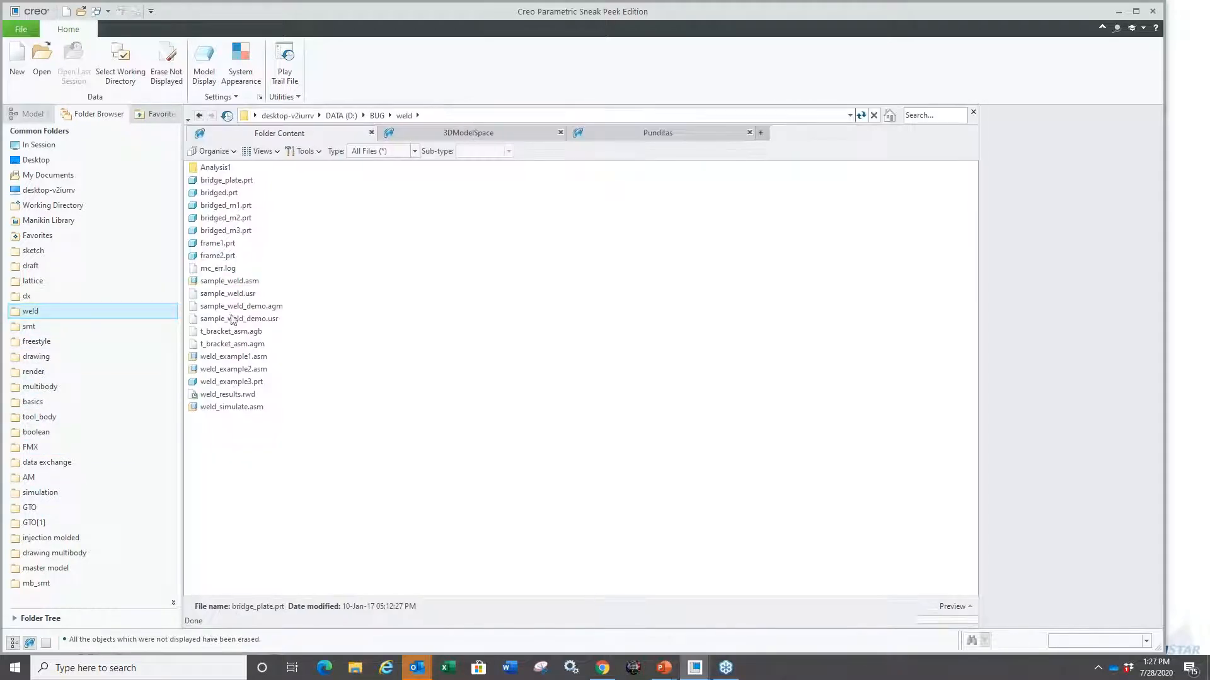
{"action": "double_click", "coordinate": [220, 382]}
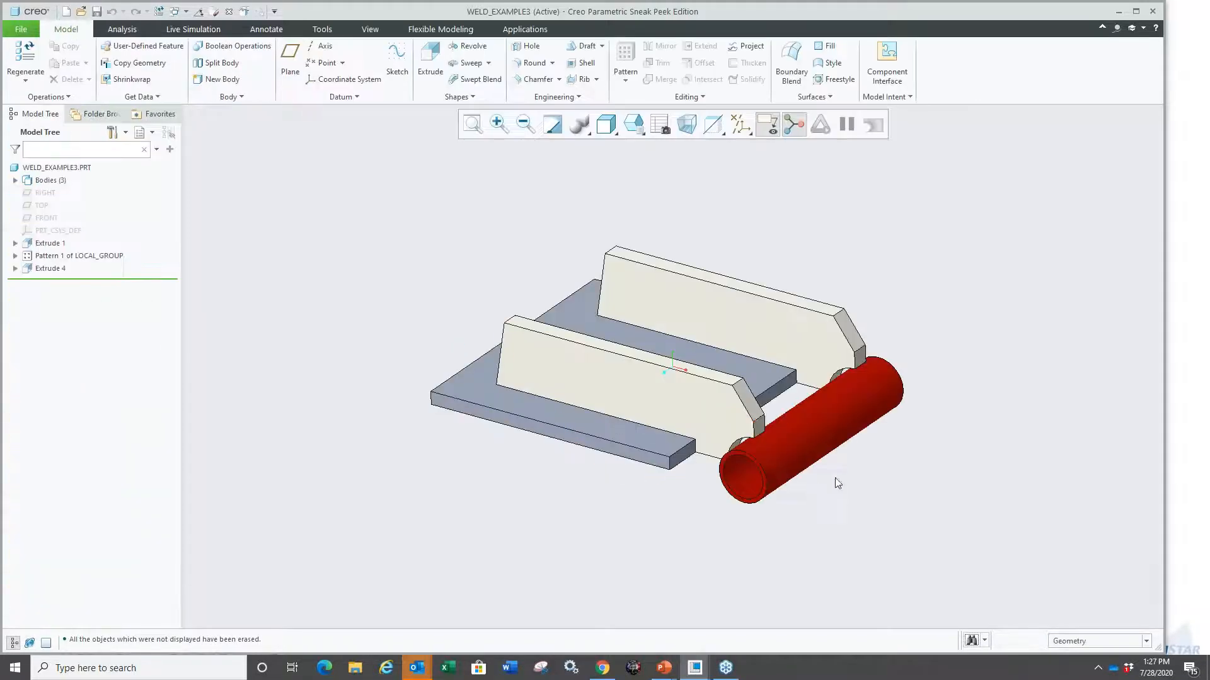
{"action": "scroll", "coordinate": [800, 460], "scroll_direction": "up", "scroll_amount": 5}
{"action": "mouse_move", "coordinate": [759, 423]}
{"action": "middle_mouse_down"}
{"action": "mouse_move", "coordinate": [611, 464]}
{"action": "mouse_move", "coordinate": [586, 492]}
{"action": "mouse_move", "coordinate": [595, 462]}
{"action": "mouse_move", "coordinate": [609, 465]}
{"action": "middle_mouse_up"}
{"action": "scroll", "coordinate": [616, 424], "scroll_direction": "down", "scroll_amount": 3}
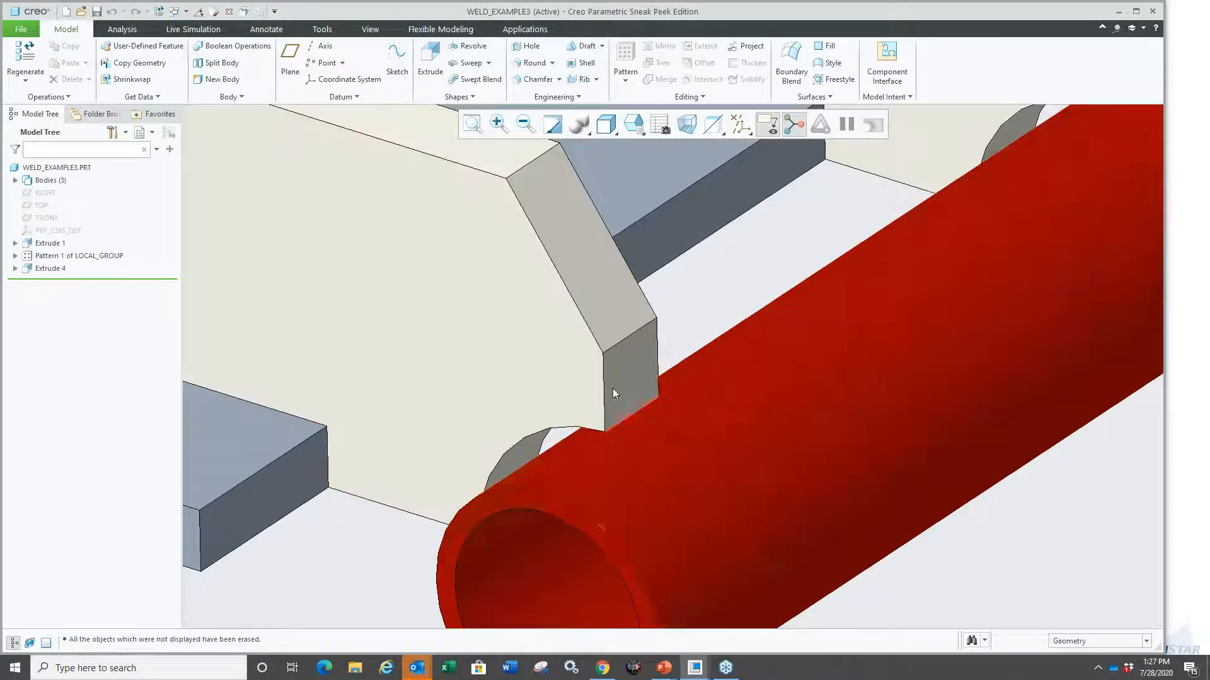
{"action": "scroll", "coordinate": [630, 413], "scroll_direction": "up", "scroll_amount": 3}
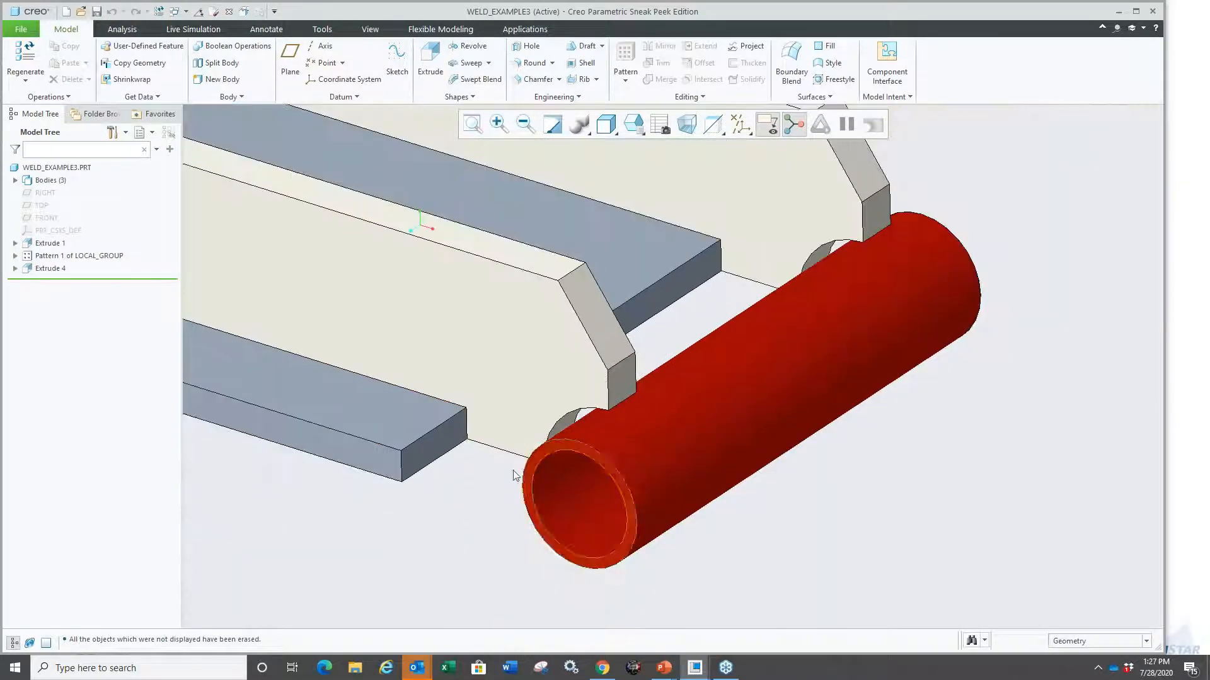
Step: Start a fillet weld with the tube's upper outer surface as side 1 and the near upright plate's side and end faces as side 2
{"action": "left_click", "coordinate": [620, 430]}
{"action": "left_click", "coordinate": [525, 29]}
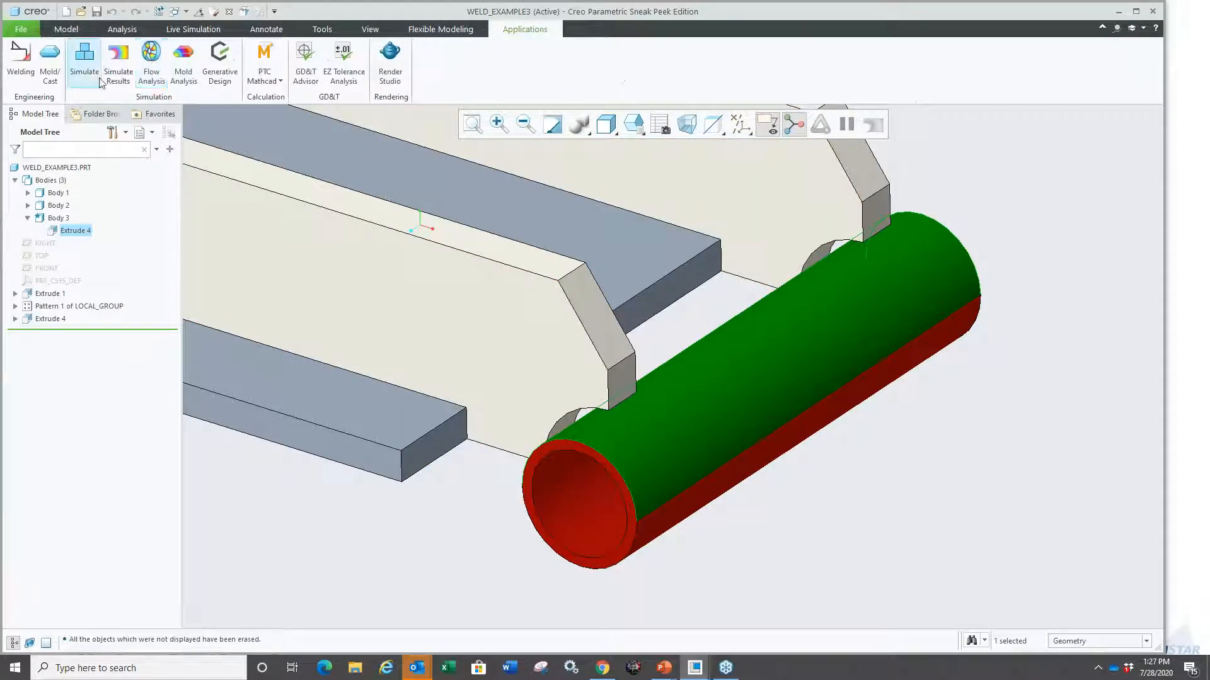
{"action": "left_click", "coordinate": [29, 63]}
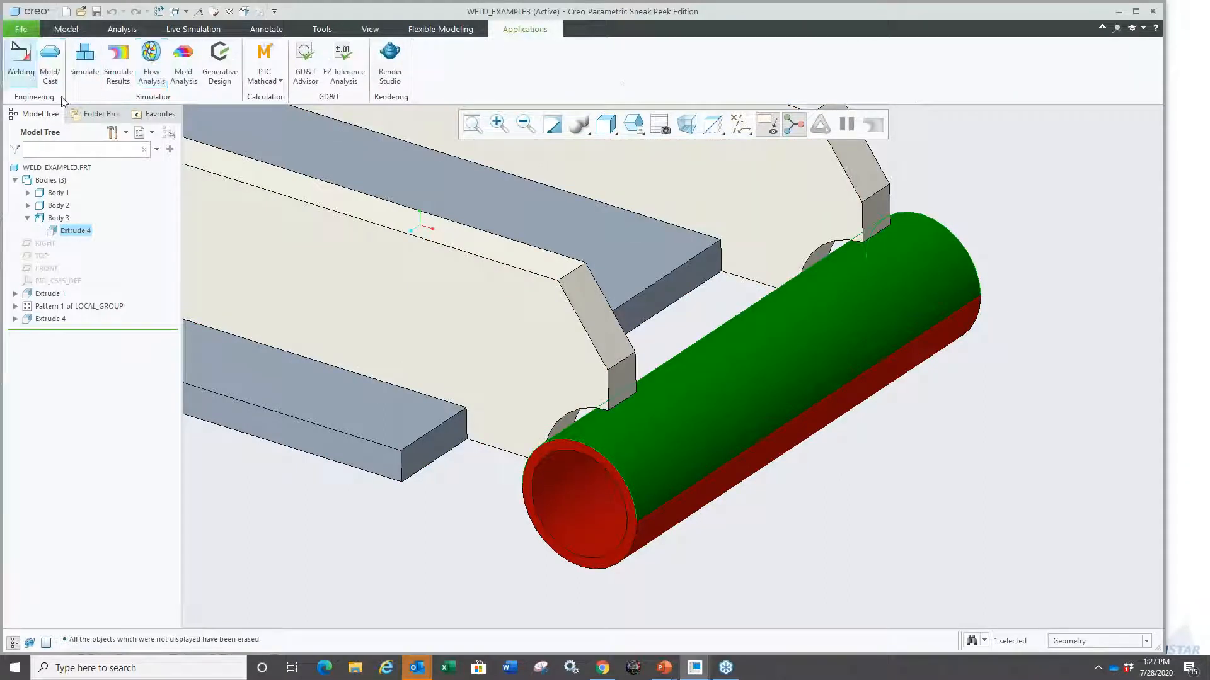
{"action": "left_click", "coordinate": [626, 432]}
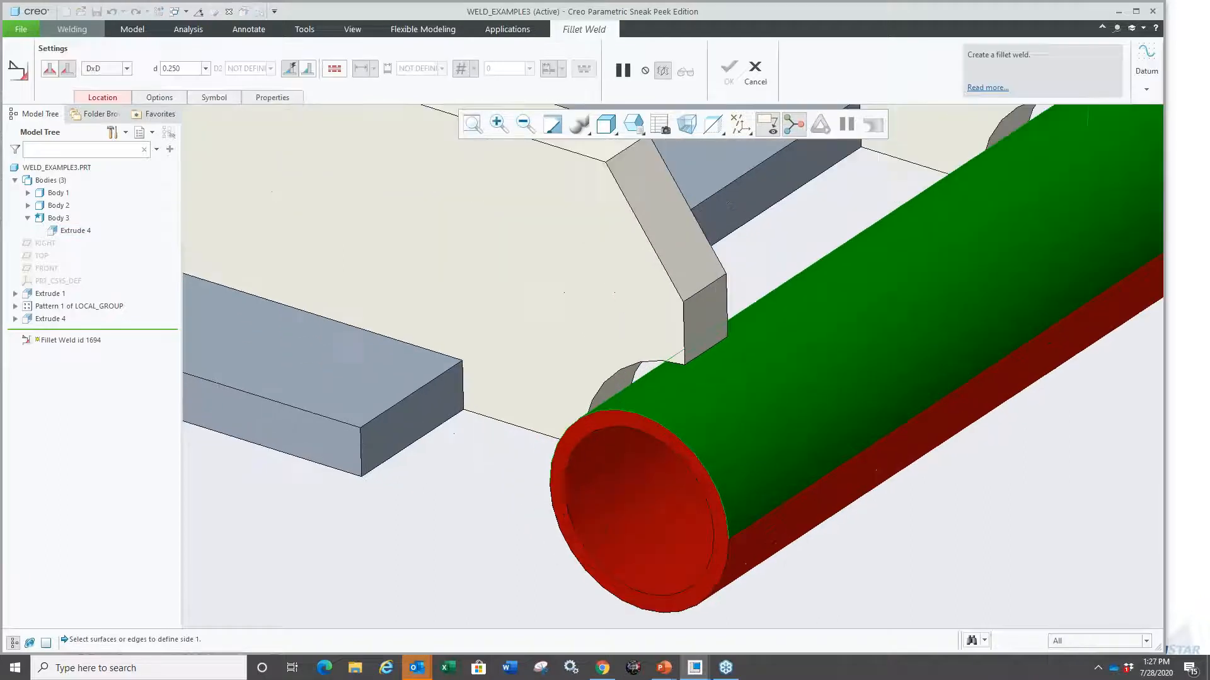
{"action": "right_click", "coordinate": [491, 508]}
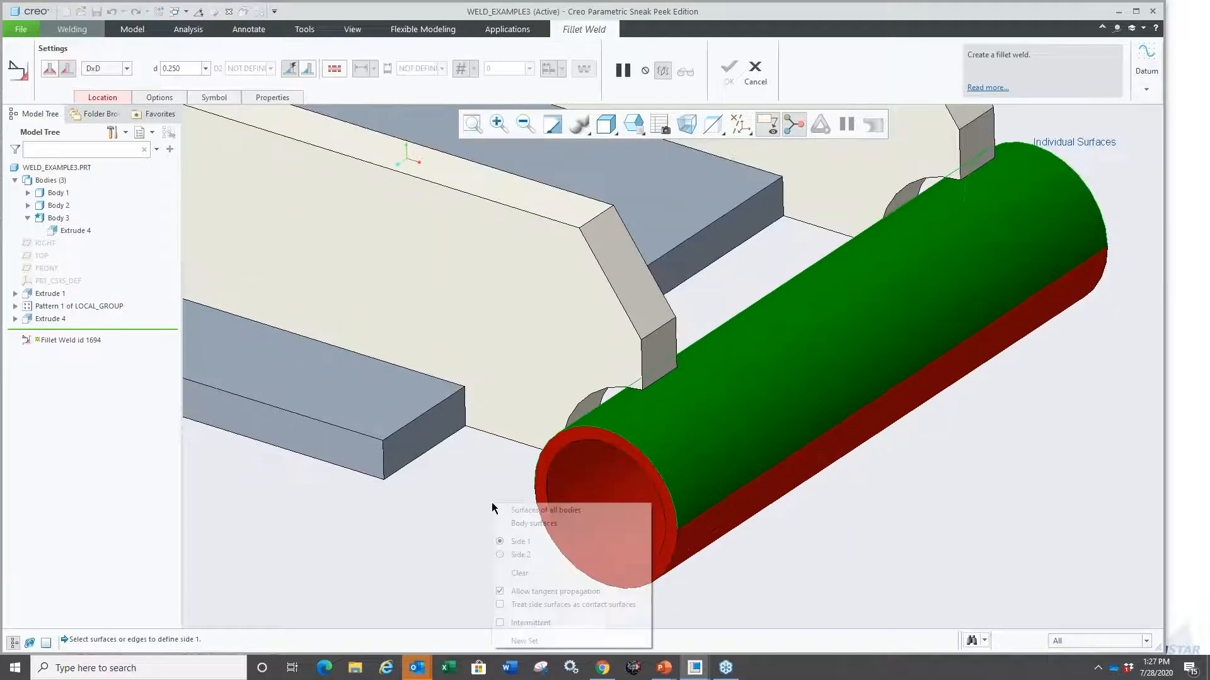
{"action": "left_click", "coordinate": [521, 554]}
{"action": "left_click", "coordinate": [589, 372]}
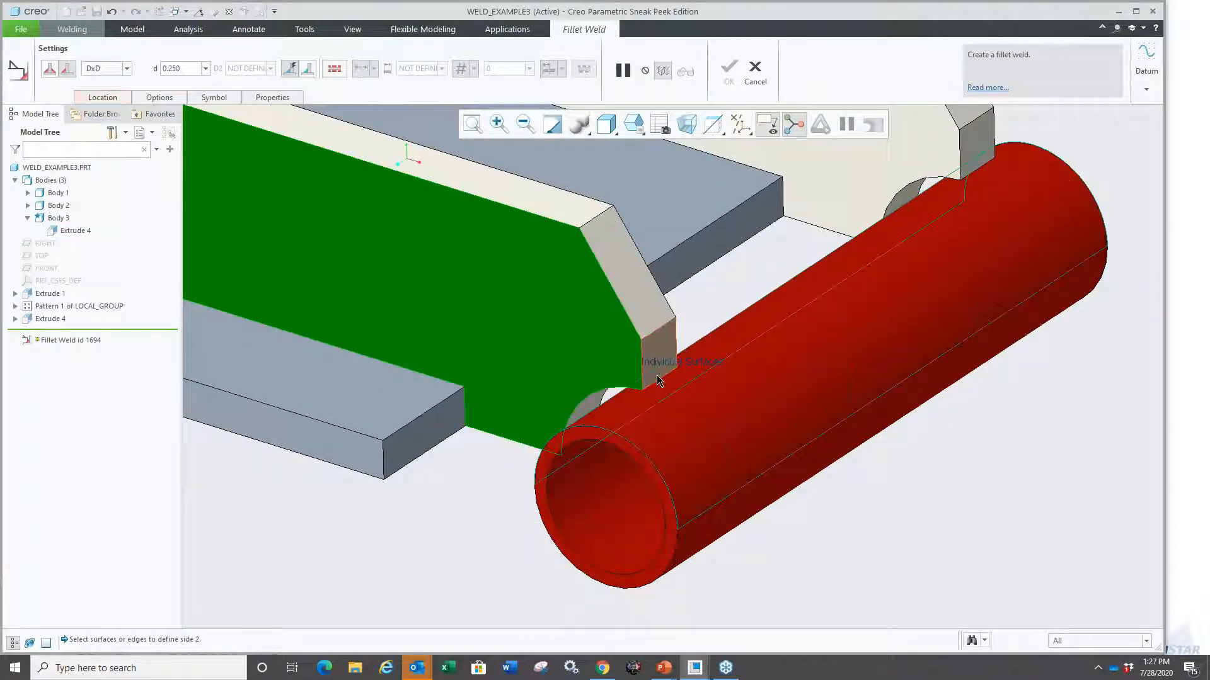
{"action": "left_click", "coordinate": [669, 355], "text": "ctrl"}
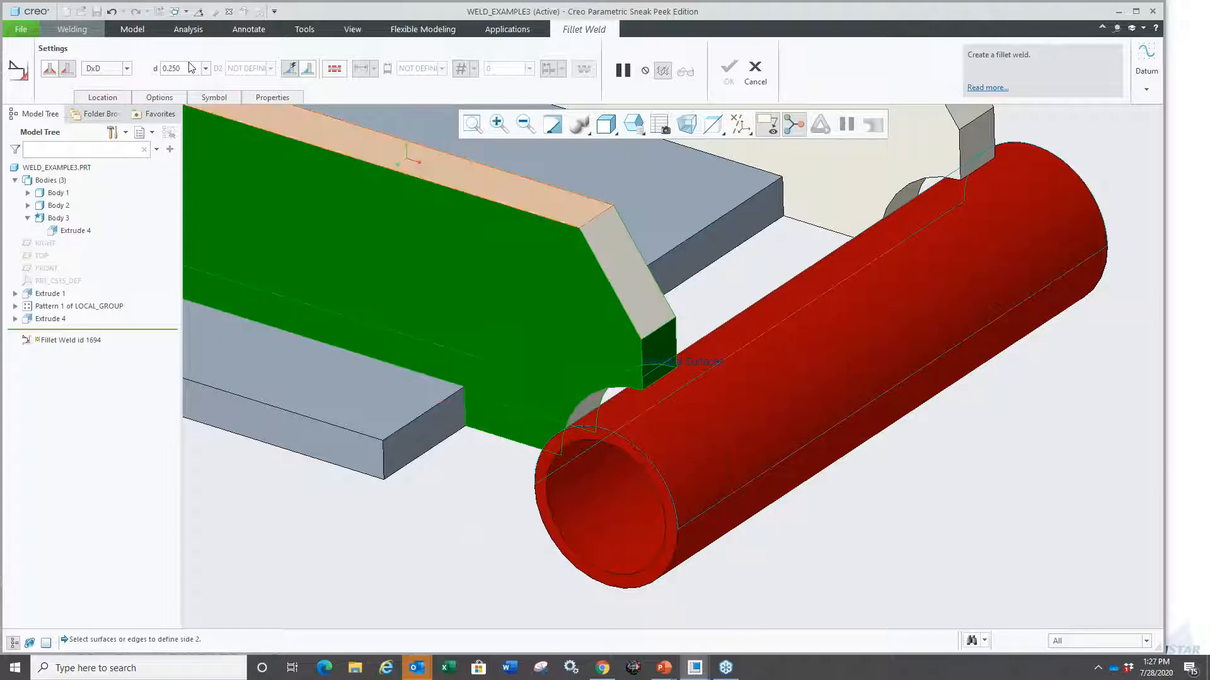
Step: Set the tube fillet weld's size to 2 and its geometry type to Solid, and check the weld preview
{"action": "type", "text": "2"}
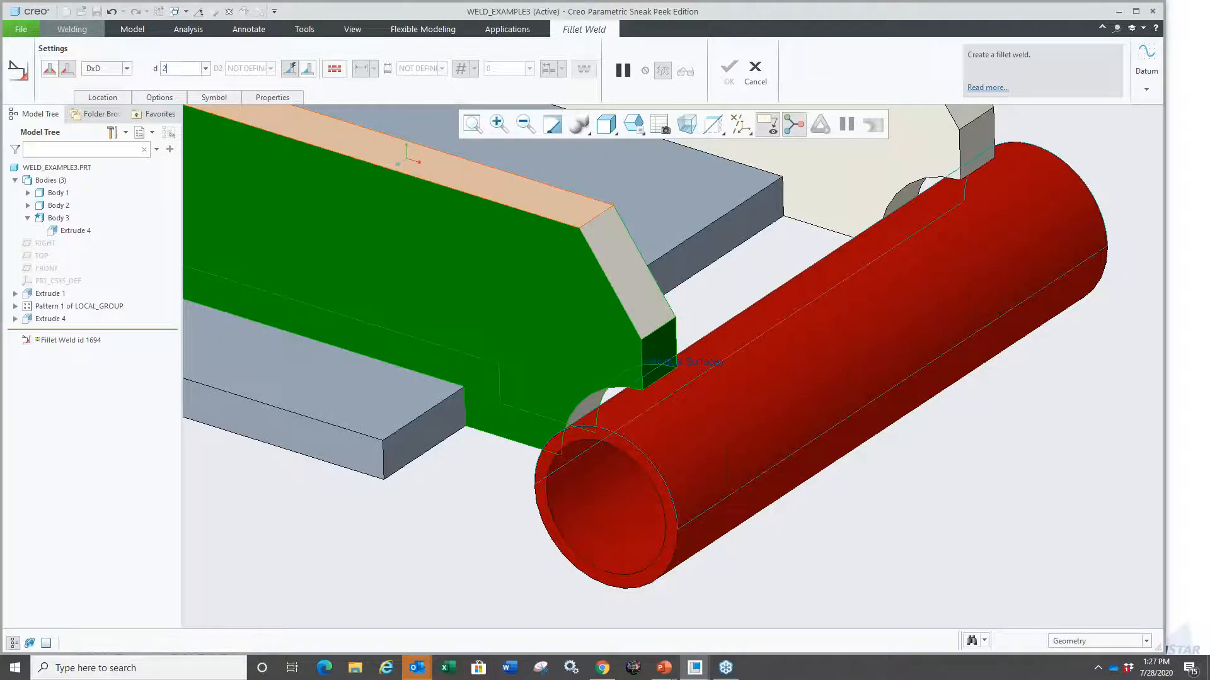
{"action": "key", "text": "Return"}
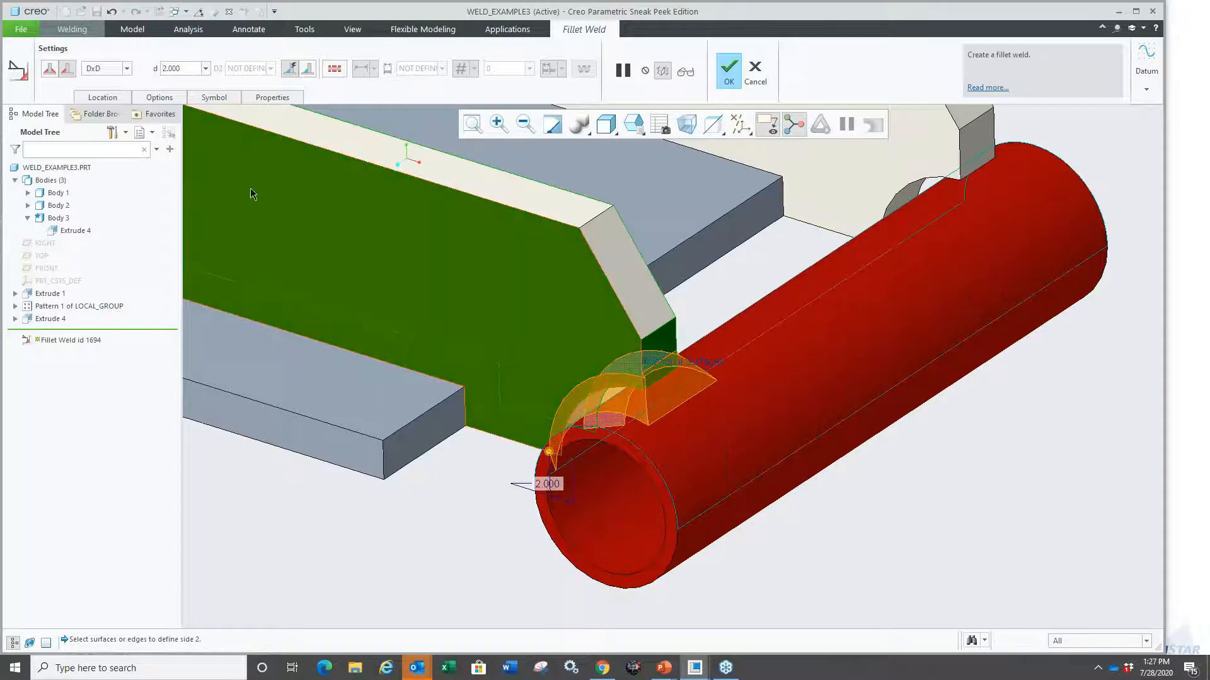
{"action": "left_click", "coordinate": [159, 97]}
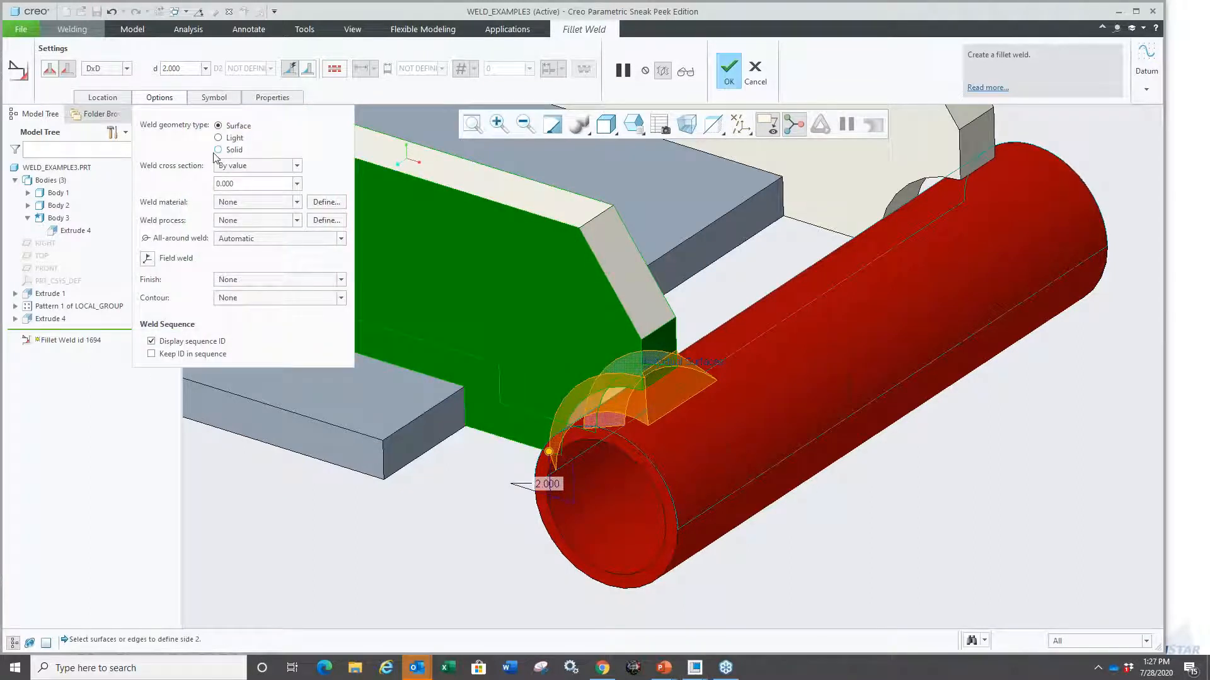
{"action": "left_click", "coordinate": [159, 97]}
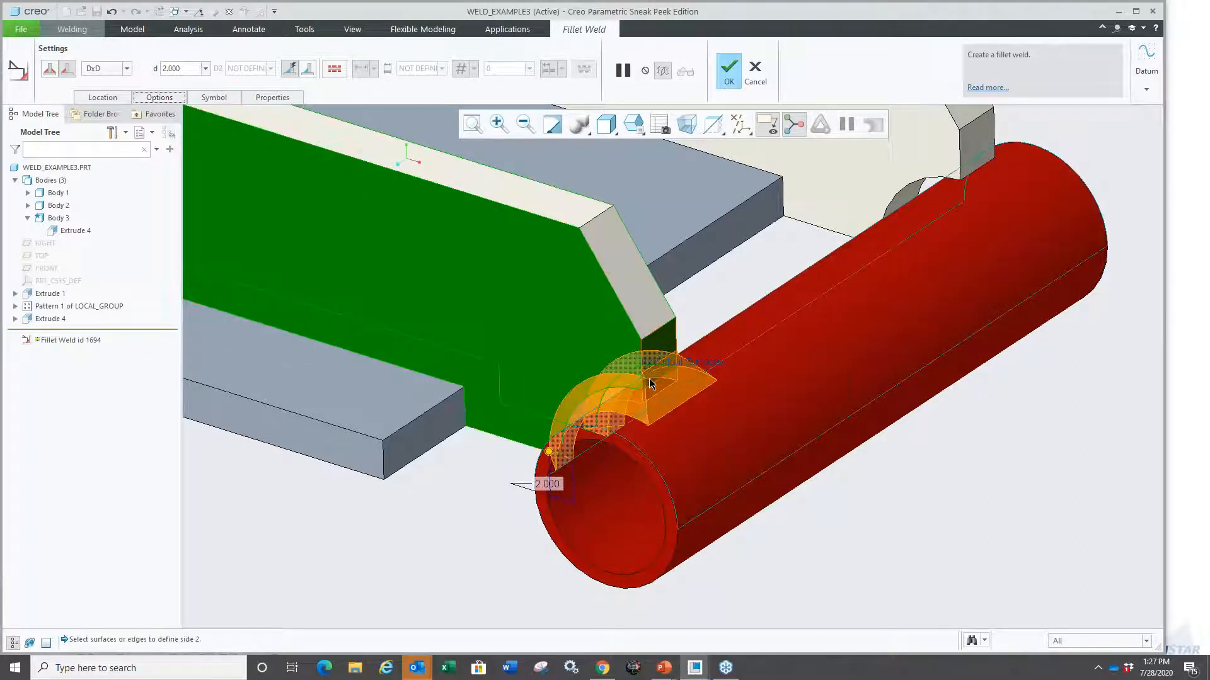
{"action": "scroll", "coordinate": [653, 387], "scroll_direction": "up", "scroll_amount": 5}
{"action": "scroll", "coordinate": [588, 359], "scroll_direction": "down", "scroll_amount": 4}
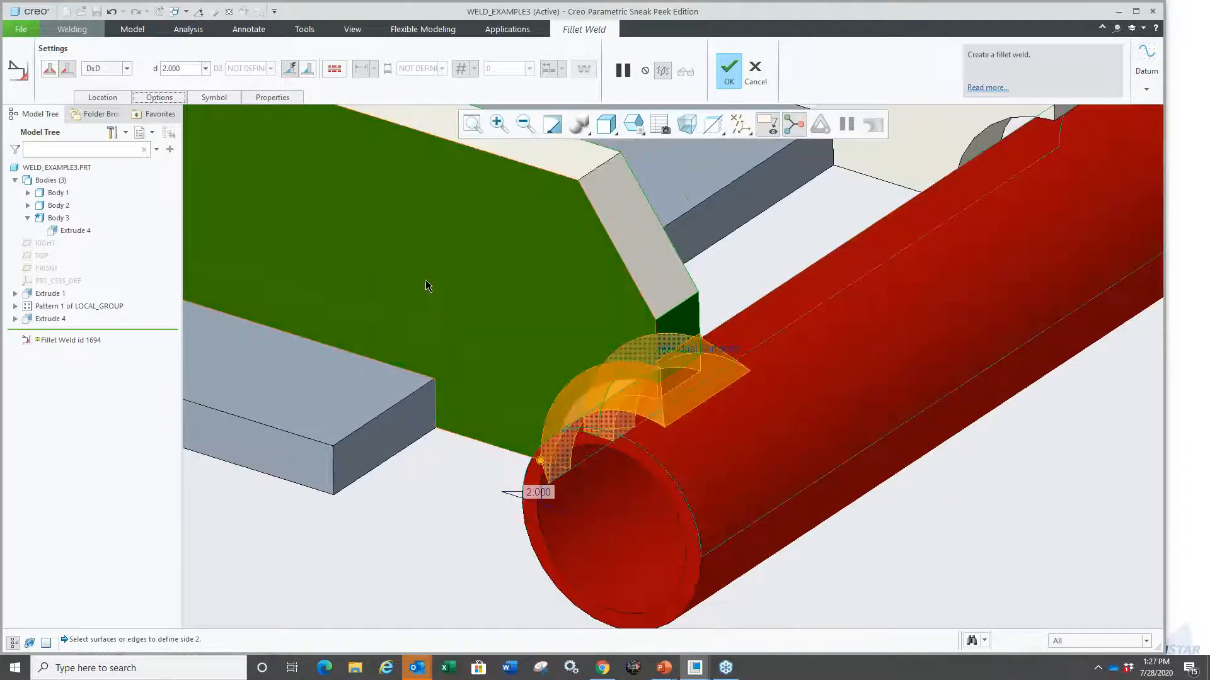
Step: Complete the tube fillet weld and inspect the solid weld at the joint with the near upright plate
{"action": "middle_click_drag", "start_coordinate": [557, 554], "coordinate": [513, 549]}
{"action": "middle_click", "coordinate": [492, 498]}
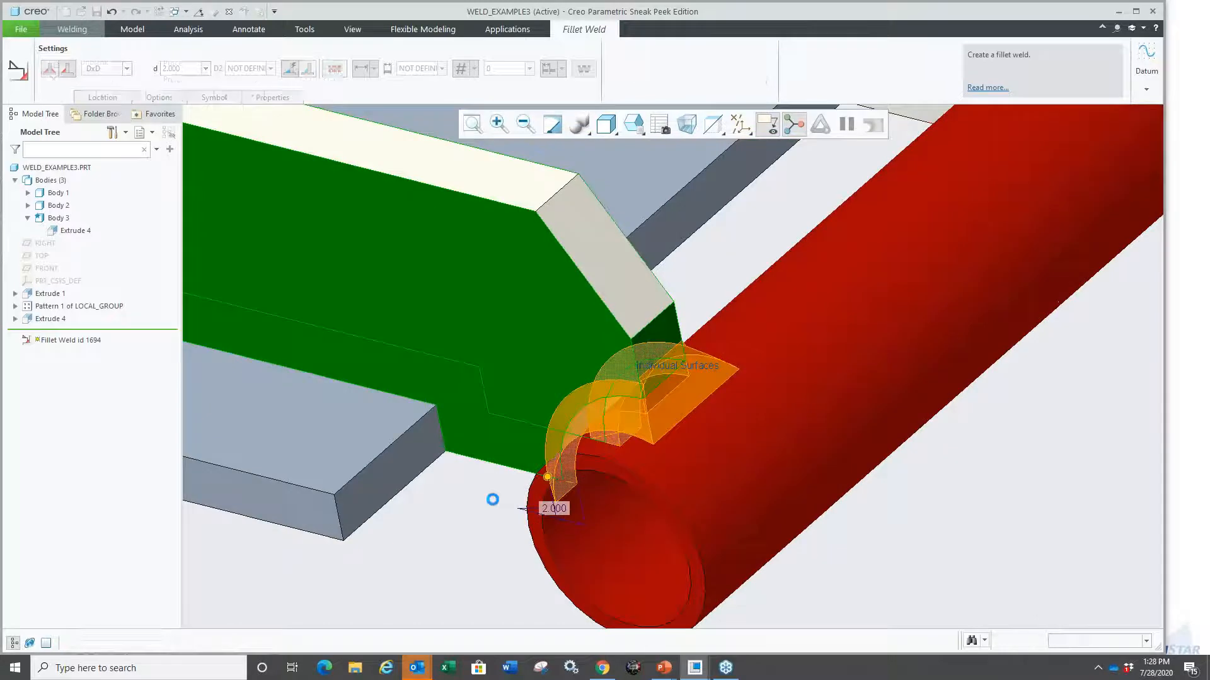
{"action": "scroll", "coordinate": [504, 447], "scroll_direction": "down", "scroll_amount": 3}
{"action": "scroll", "coordinate": [670, 448], "scroll_direction": "down", "scroll_amount": 1}
{"action": "scroll", "coordinate": [504, 467], "scroll_direction": "up", "scroll_amount": 3}
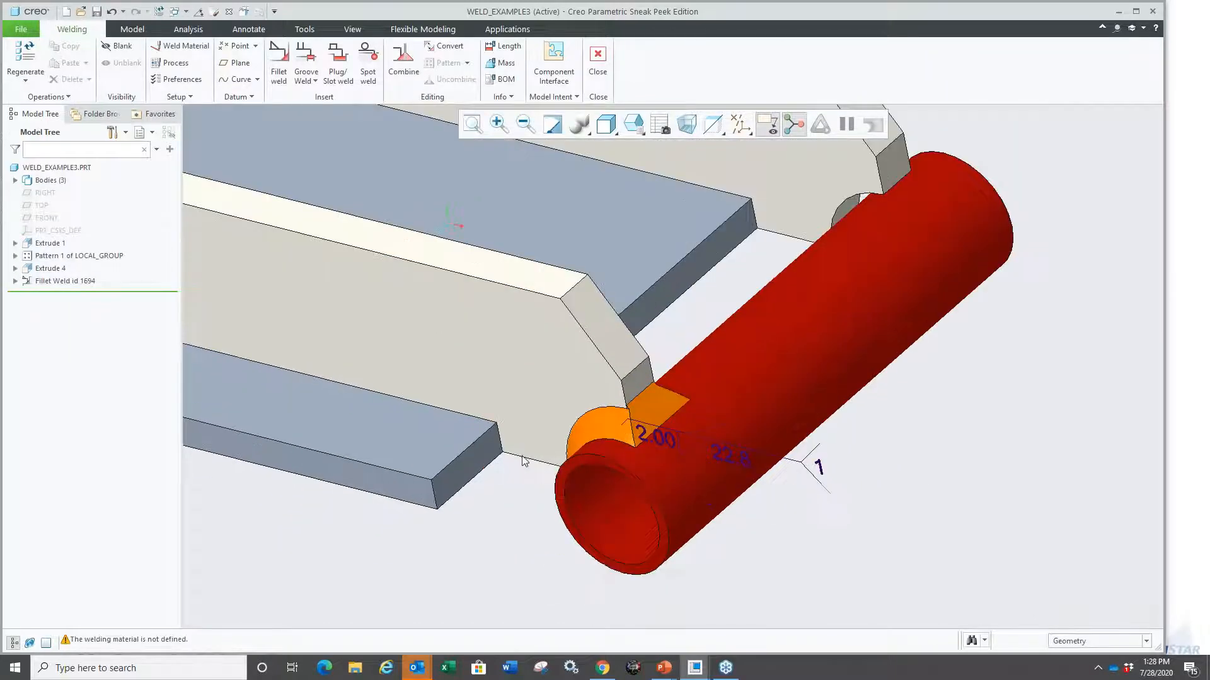
{"action": "scroll", "coordinate": [698, 483], "scroll_direction": "down", "scroll_amount": 3}
{"action": "middle_click_drag", "start_coordinate": [627, 492], "coordinate": [631, 493]}
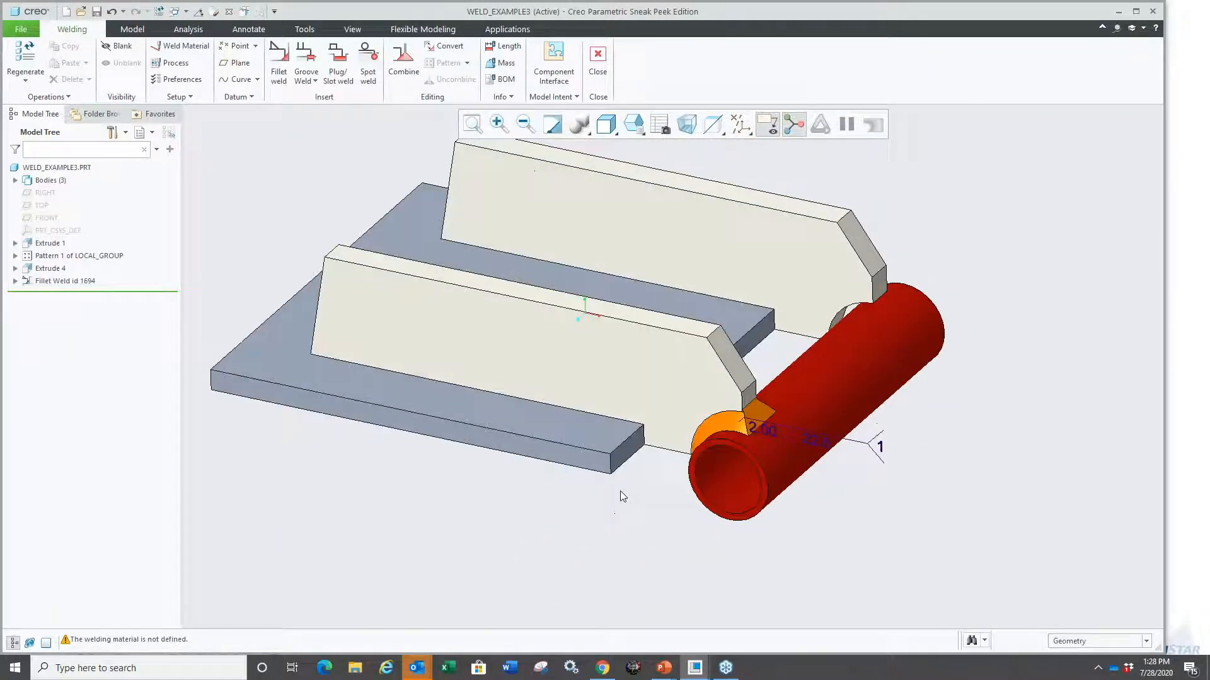
Step: Start a fillet weld with the near upright plate's side face as side 1 and the base plate's top and end faces as side 2
{"action": "scroll", "coordinate": [621, 523], "scroll_direction": "up", "scroll_amount": 2}
{"action": "left_click", "coordinate": [665, 395]}
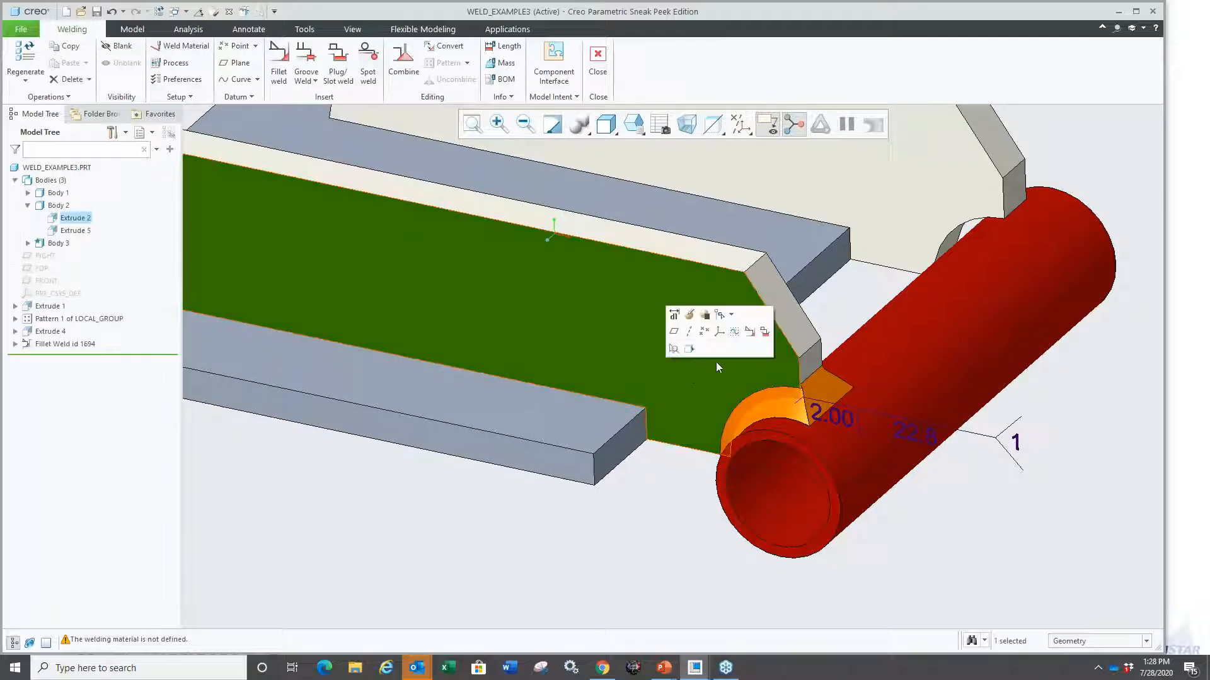
{"action": "left_click", "coordinate": [752, 334]}
{"action": "right_click", "coordinate": [623, 505]}
{"action": "left_click", "coordinate": [657, 558]}
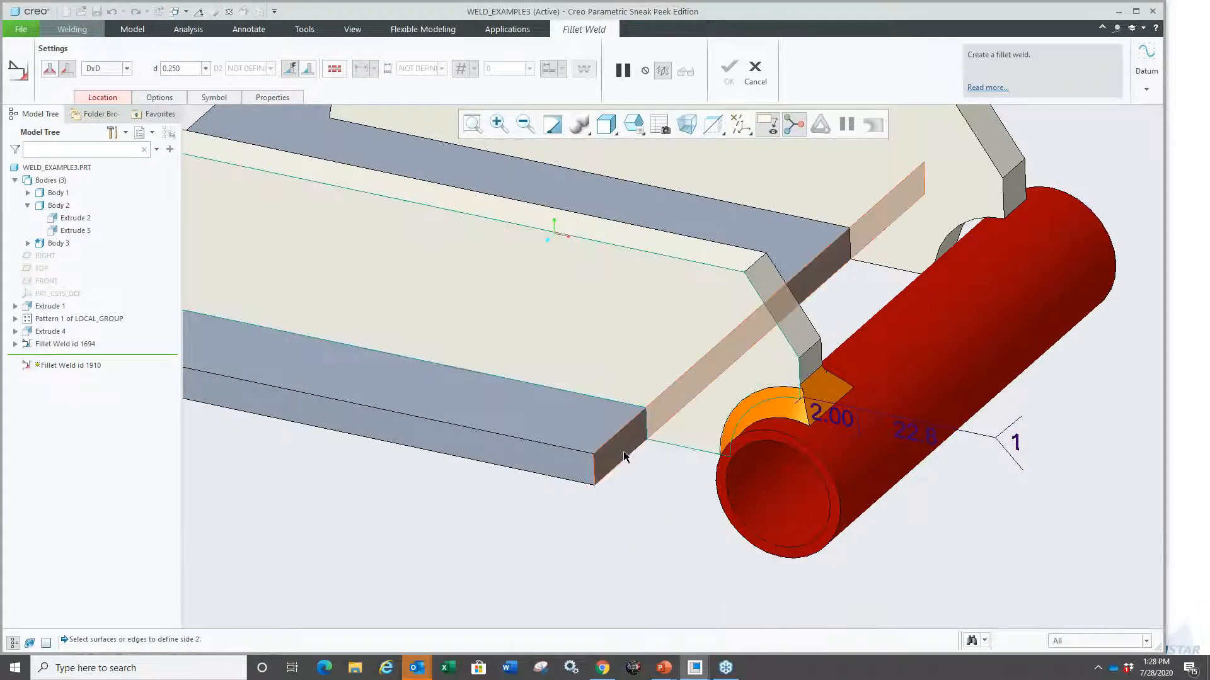
{"action": "left_click", "coordinate": [575, 413]}
Step: Return to side 1 of the weld and extend it to the near upright plate's remaining side faces
{"action": "middle_click_drag", "start_coordinate": [689, 526], "coordinate": [416, 392]}
{"action": "right_click", "coordinate": [284, 262]}
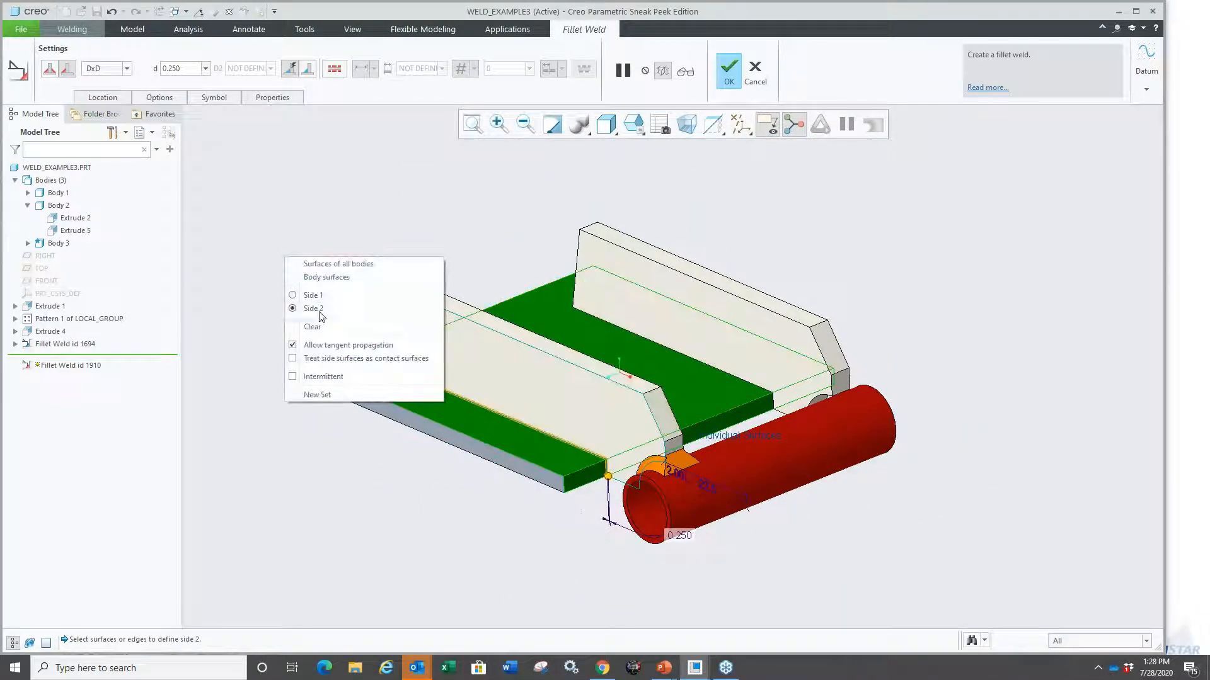
{"action": "left_click", "coordinate": [312, 295]}
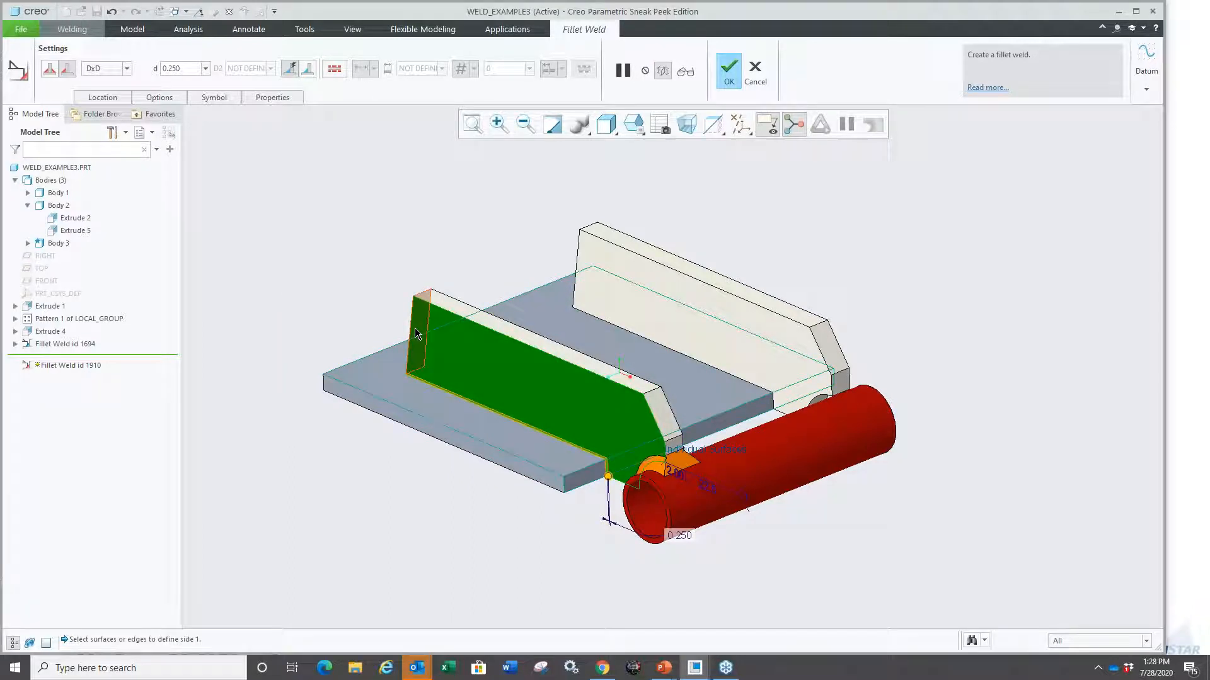
{"action": "left_click", "coordinate": [487, 358]}
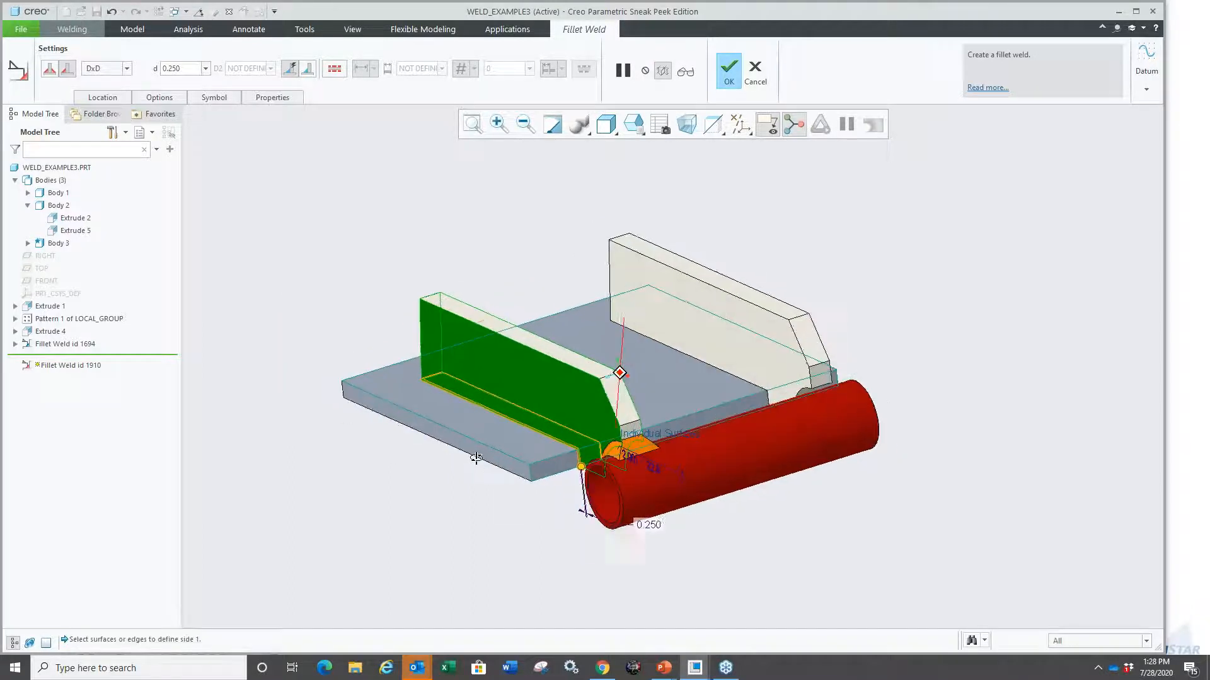
Step: Set the plate fillet weld's size to 2.3, complete the weld and inspect it along the base plate
{"action": "scroll", "coordinate": [588, 469], "scroll_direction": "up", "scroll_amount": 3}
{"action": "left_click_drag", "start_coordinate": [619, 479], "coordinate": [637, 490]}
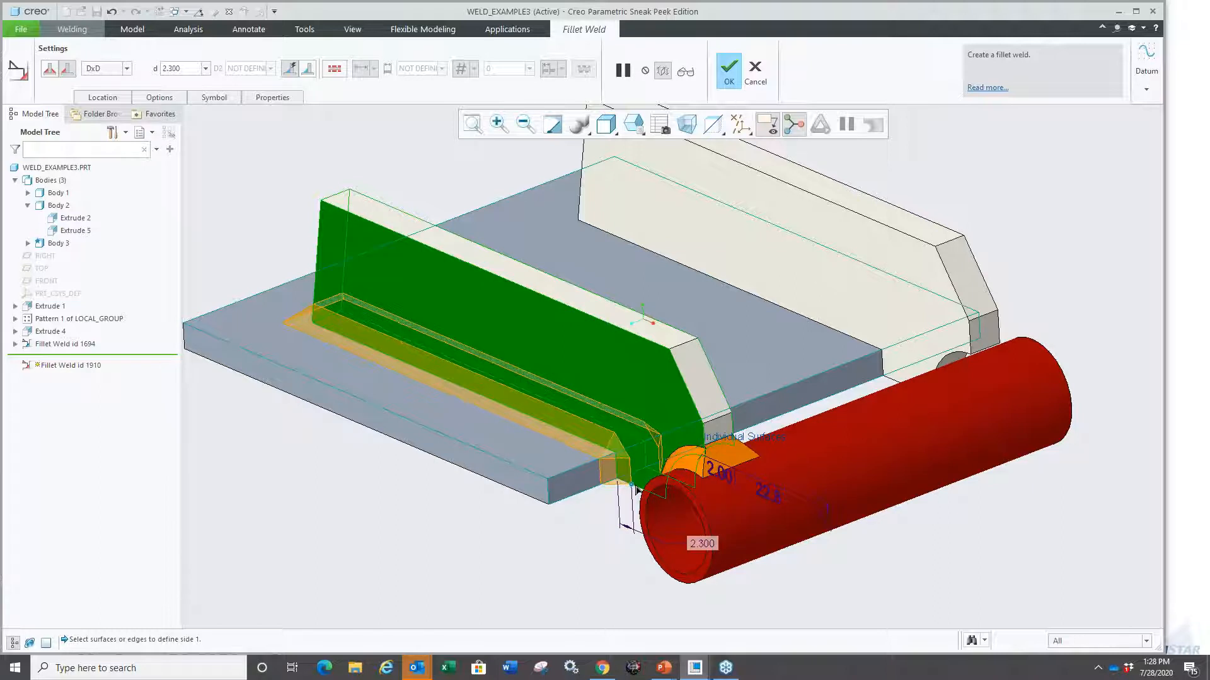
{"action": "left_click", "coordinate": [159, 99]}
{"action": "left_click", "coordinate": [729, 69]}
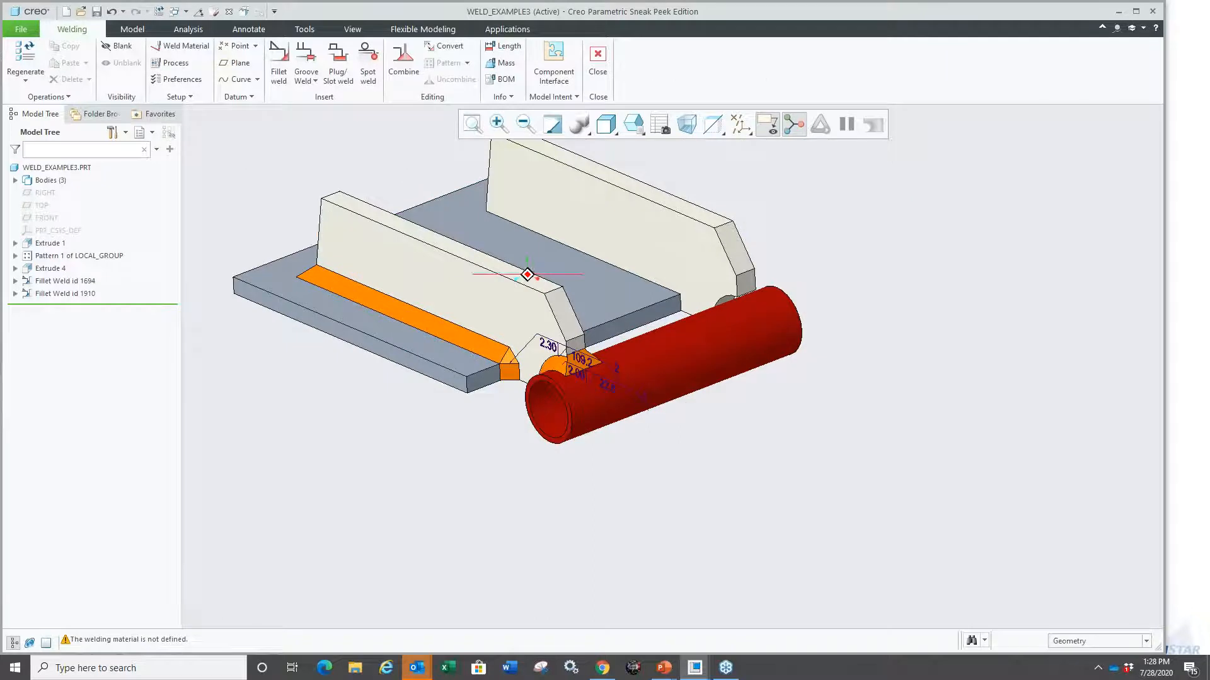
{"action": "middle_click_drag", "start_coordinate": [287, 242], "coordinate": [351, 282]}
{"action": "scroll", "coordinate": [353, 284], "scroll_direction": "up", "scroll_amount": 2}
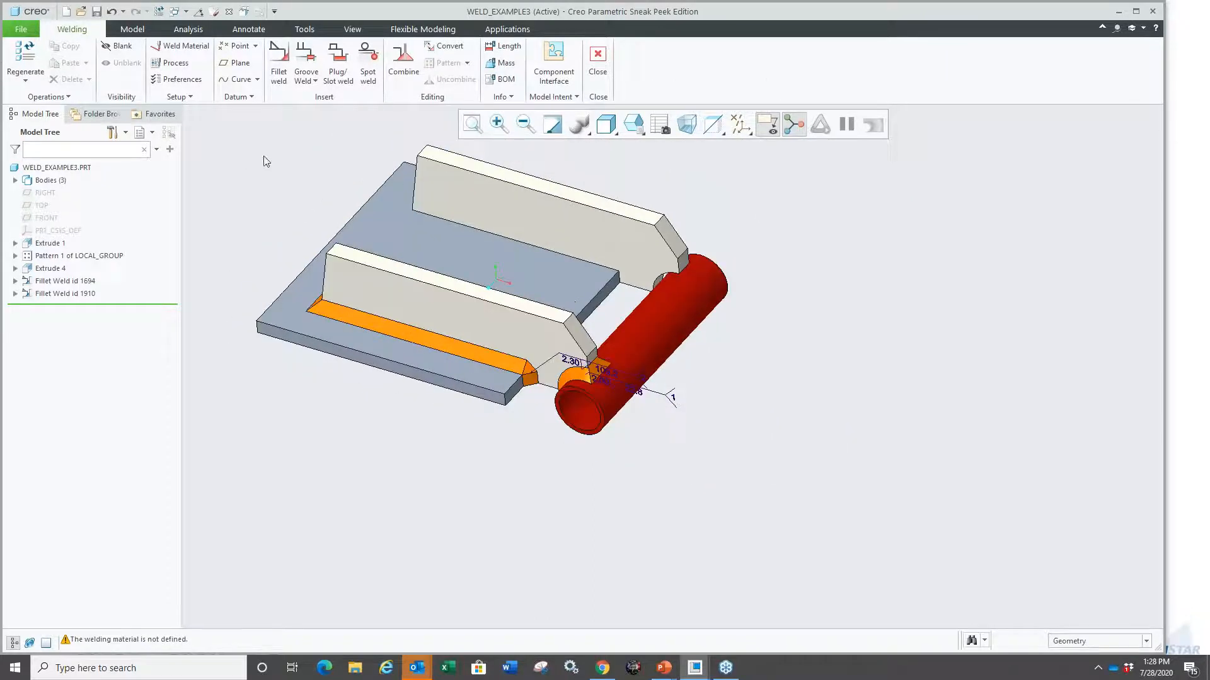
Step: Close the multibody weld part and erase all undisplayed models from the session
{"action": "key", "text": "ctrl+w"}
{"action": "left_click", "coordinate": [166, 63]}
{"action": "key", "text": "Return"}
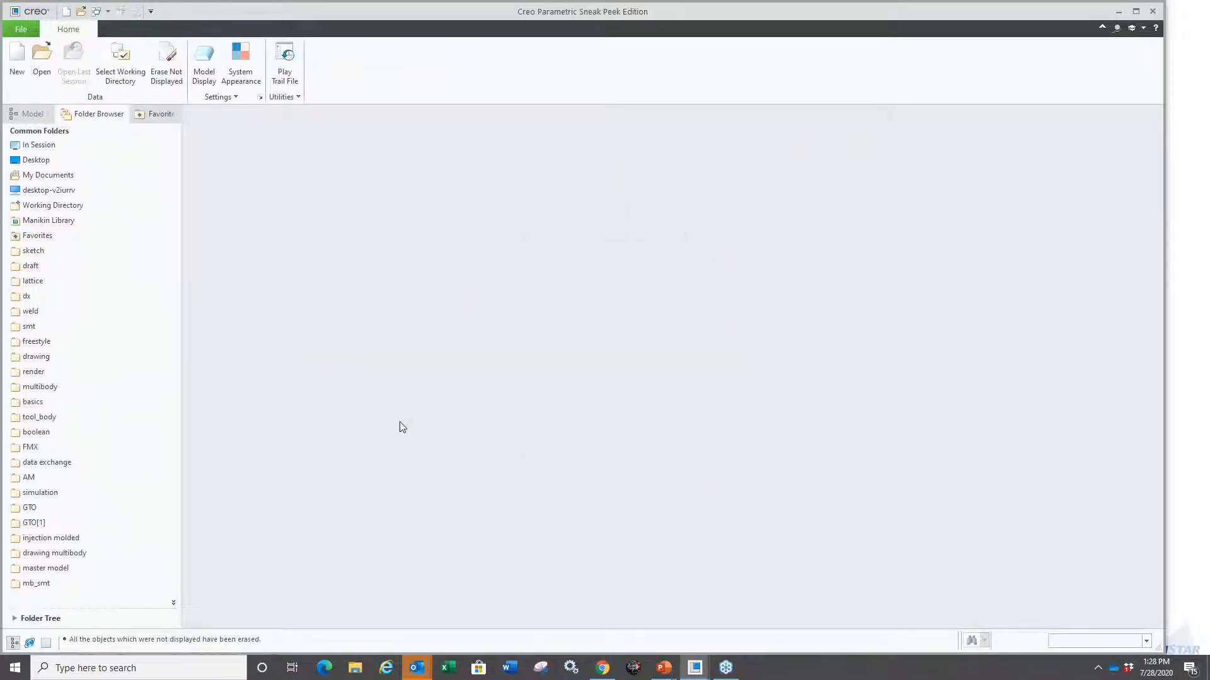
Step: Switch to the PowerPoint slide show, advance to the Sheet Metal Design slide and outline the two upper form pictures with red rectangles
{"action": "key", "text": "super+Tab"}
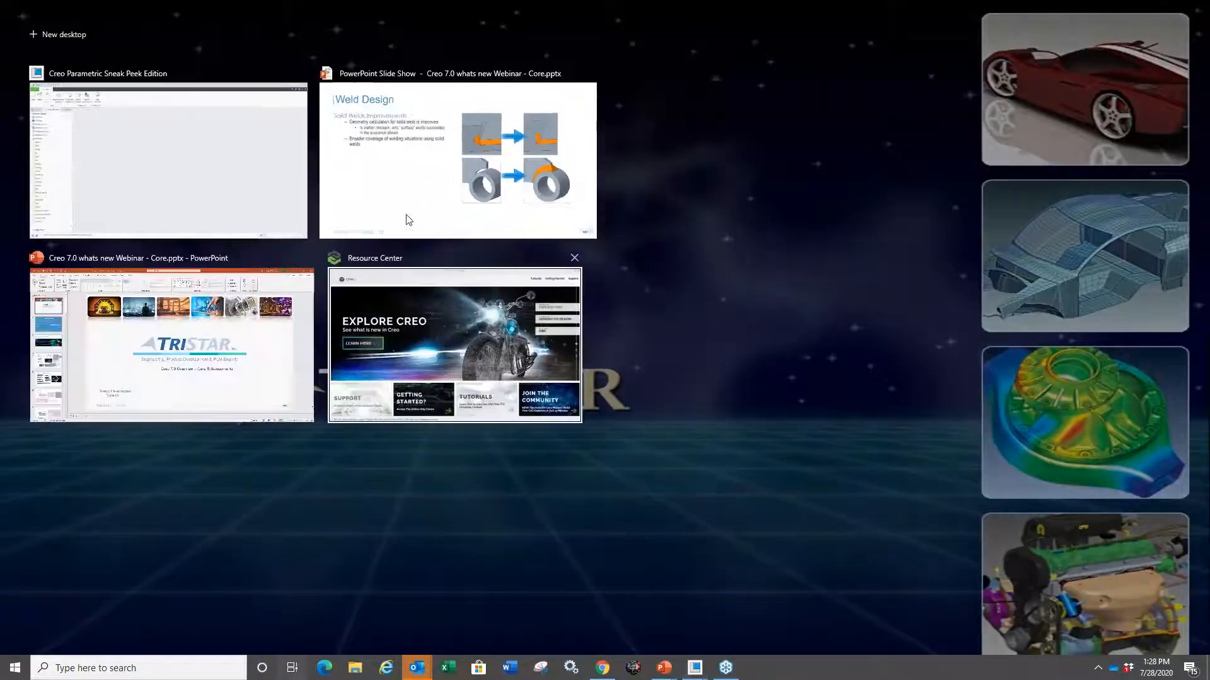
{"action": "left_click", "coordinate": [408, 217]}
{"action": "key", "text": "Right"}
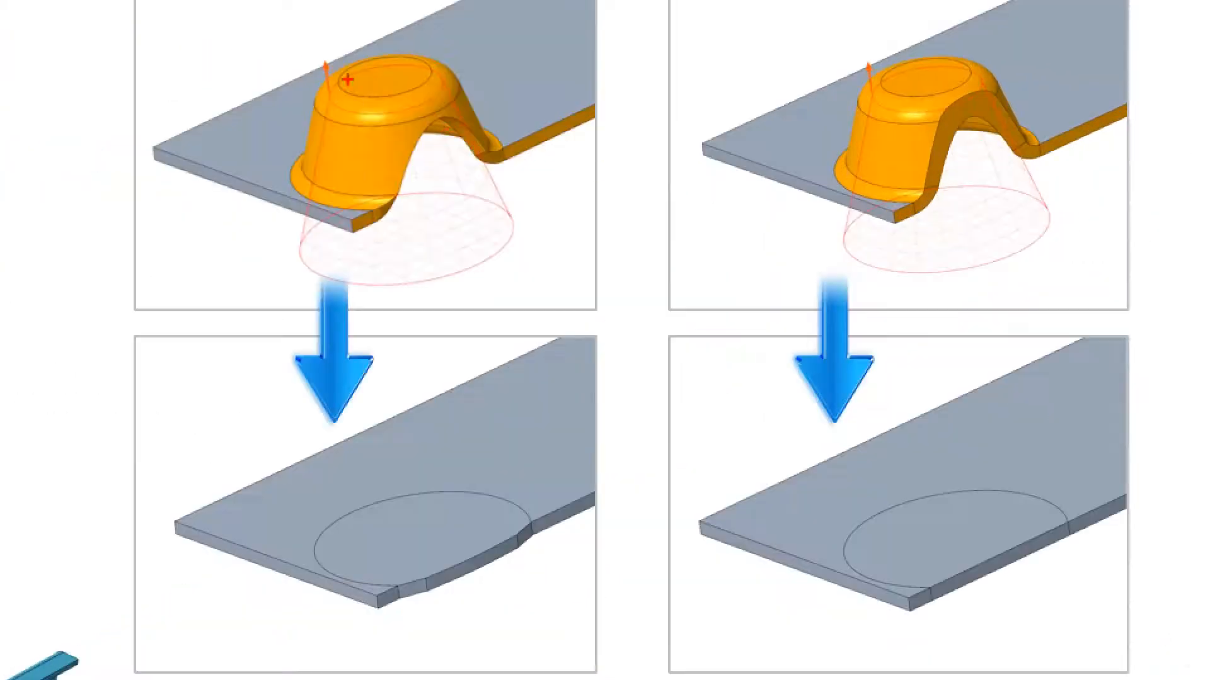
{"action": "left_click_drag", "start_coordinate": [732, 69], "coordinate": [822, 206], "text": "ctrl"}
{"action": "mouse_move", "coordinate": [850, 10]}
{"action": "left_mouse_down", "text": "ctrl"}
{"action": "mouse_move", "coordinate": [1008, 265]}
{"action": "mouse_move", "coordinate": [1029, 275]}
{"action": "left_mouse_up", "text": "ctrl"}
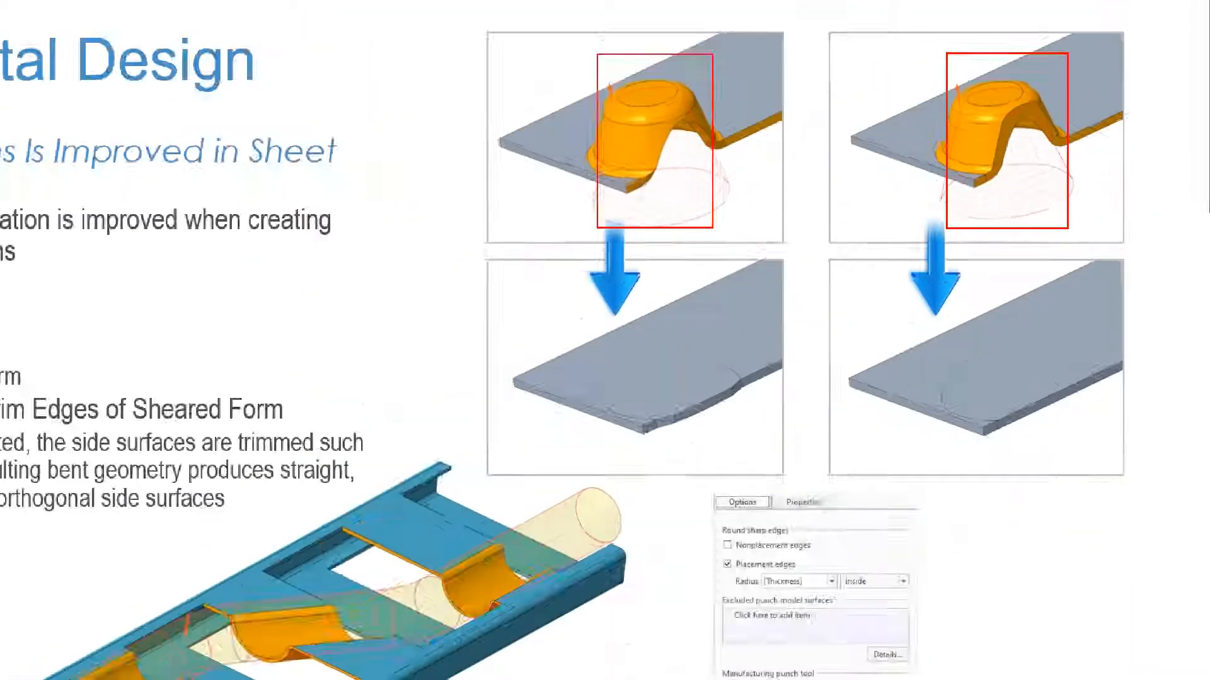
Step: Switch back to Creo Parametric and open die_sheetmetal.prt from the smt folder
{"action": "key", "text": "super+Tab"}
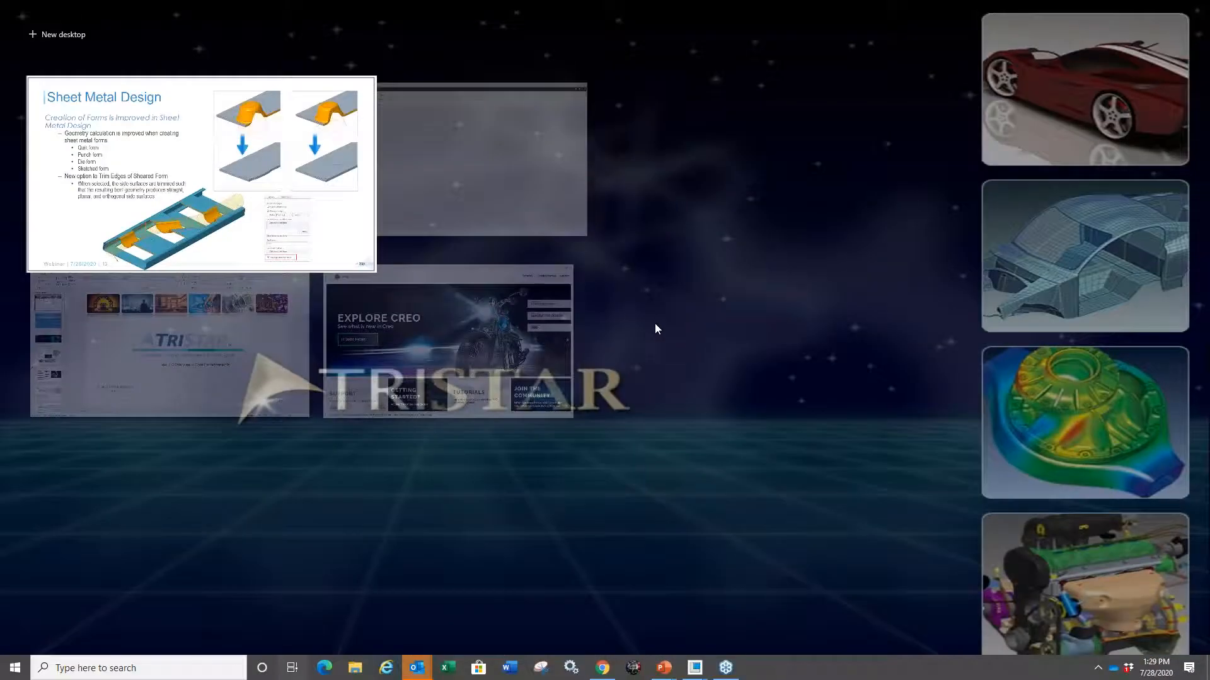
{"action": "left_click", "coordinate": [439, 225]}
{"action": "left_click", "coordinate": [44, 330]}
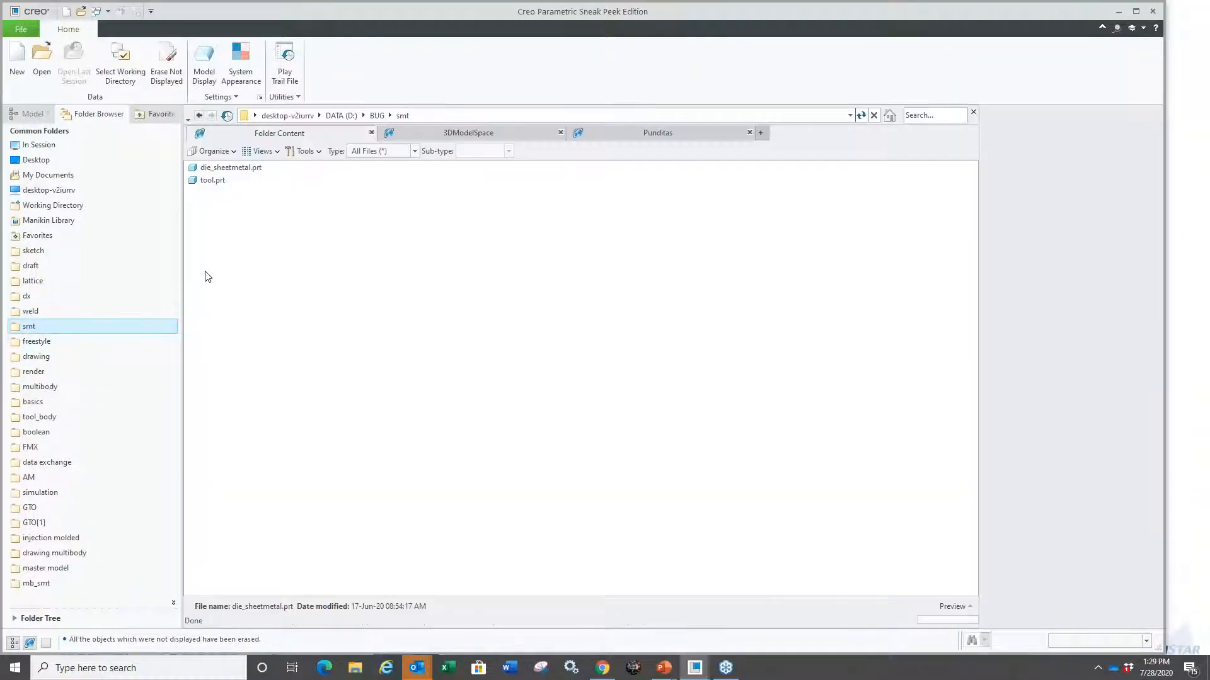
{"action": "double_click", "coordinate": [214, 169]}
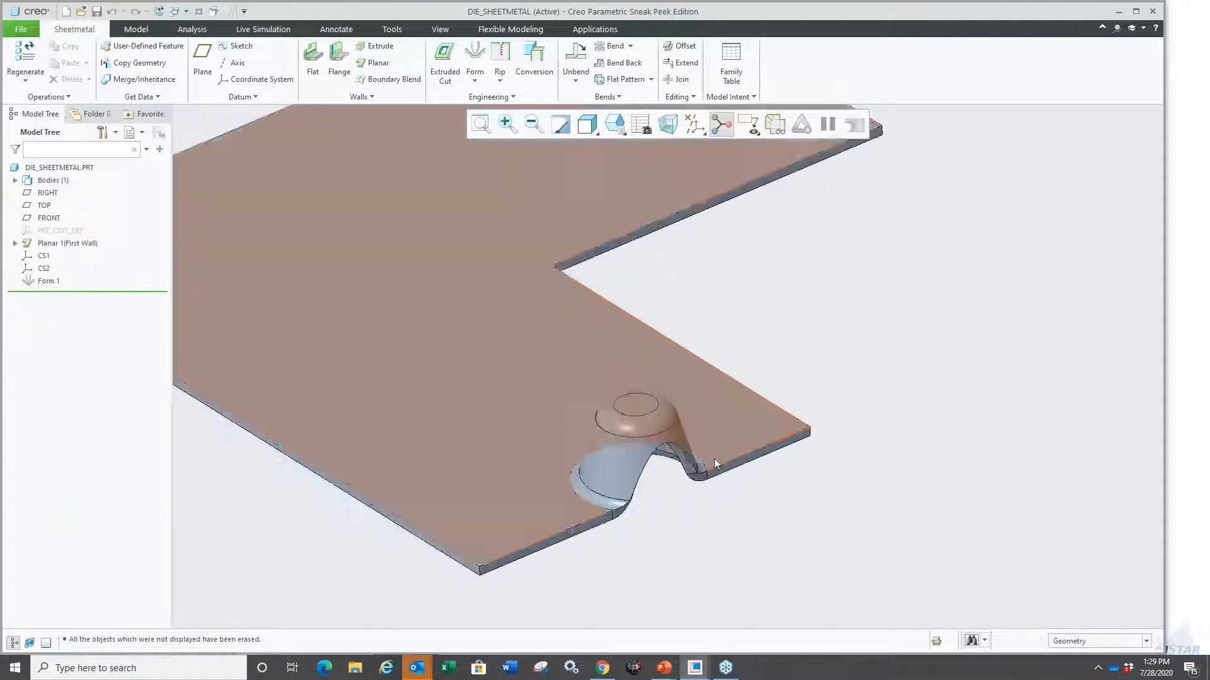
Step: Open the definition of the punch form at the sheet's edge, examine its sheared edge from several angles, and close the definition
{"action": "scroll", "coordinate": [652, 469], "scroll_direction": "down", "scroll_amount": 5}
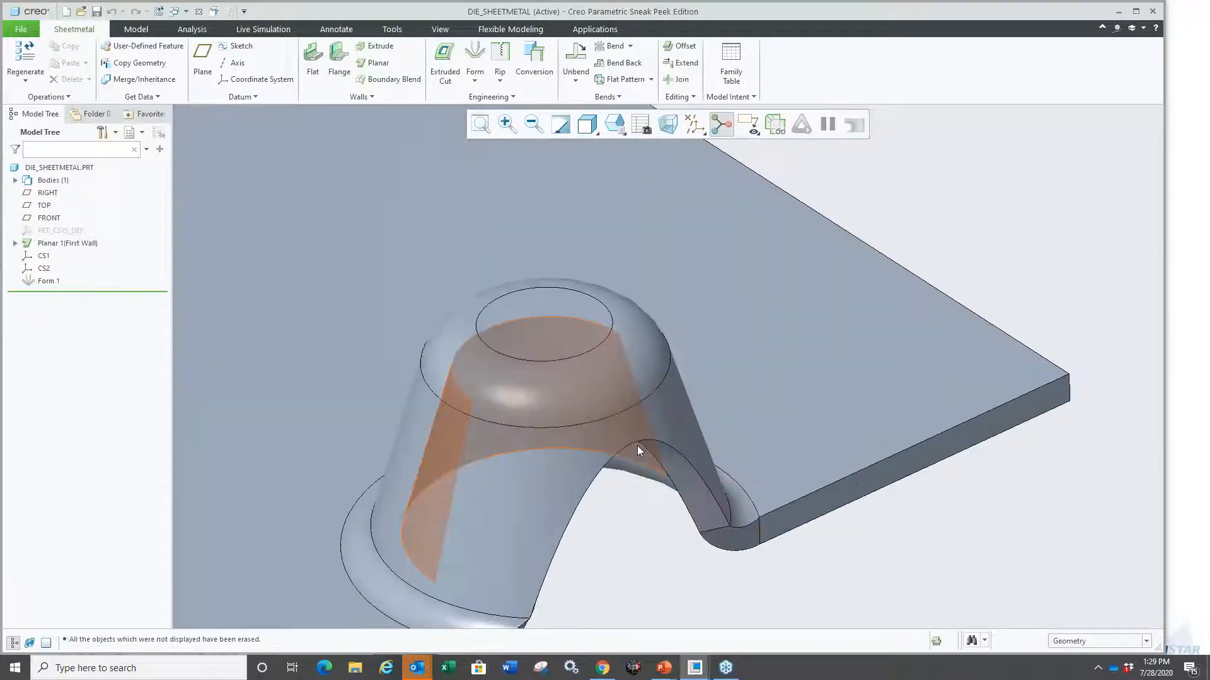
{"action": "left_click", "coordinate": [637, 445]}
{"action": "left_click", "coordinate": [661, 372]}
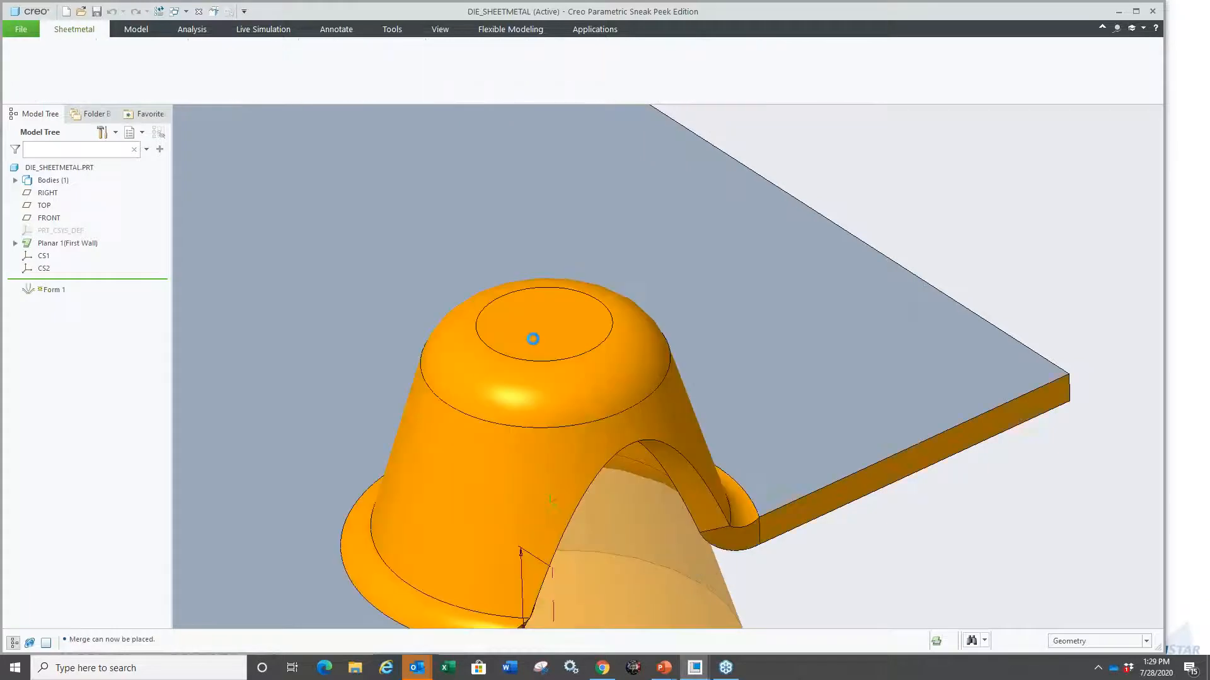
{"action": "scroll", "coordinate": [533, 339], "scroll_direction": "up", "scroll_amount": 4}
{"action": "scroll", "coordinate": [608, 497], "scroll_direction": "down", "scroll_amount": 3}
{"action": "scroll", "coordinate": [628, 459], "scroll_direction": "up", "scroll_amount": 1}
{"action": "middle_click_drag", "start_coordinate": [628, 460], "coordinate": [1064, 307]}
{"action": "scroll", "coordinate": [937, 334], "scroll_direction": "up", "scroll_amount": 3}
{"action": "scroll", "coordinate": [1069, 313], "scroll_direction": "down", "scroll_amount": 5}
{"action": "scroll", "coordinate": [959, 329], "scroll_direction": "up", "scroll_amount": 5}
{"action": "middle_click_drag", "start_coordinate": [955, 344], "coordinate": [709, 456]}
{"action": "middle_click", "coordinate": [731, 435]}
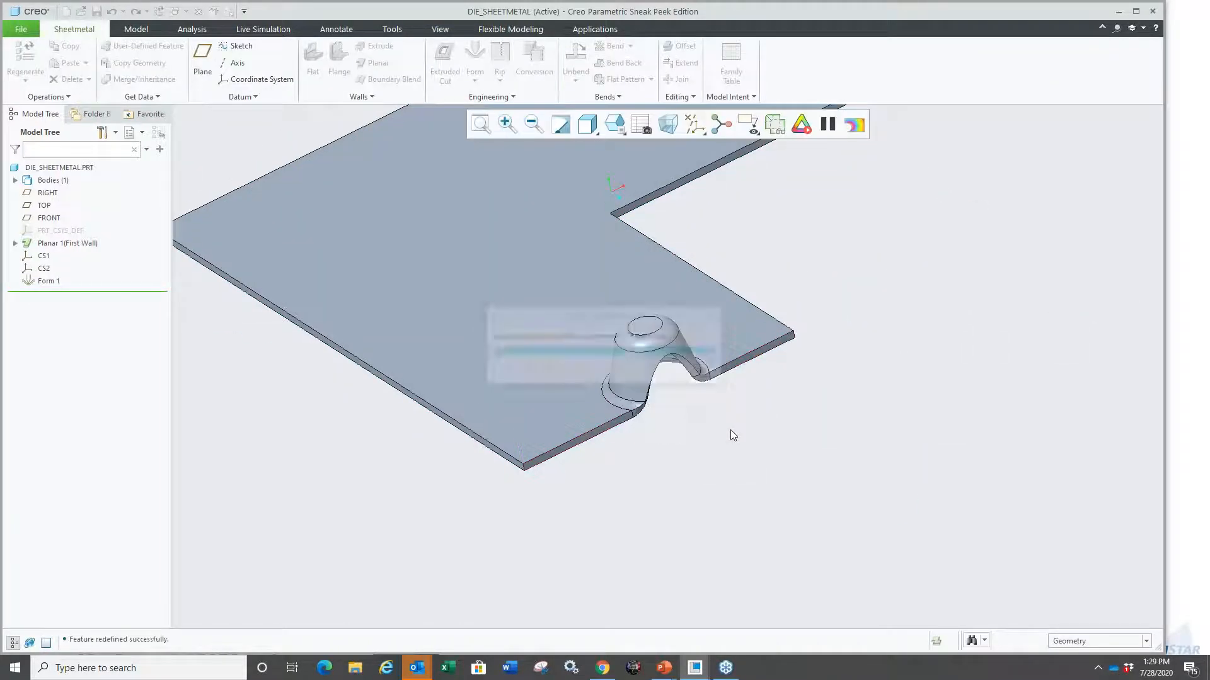
Step: Preview a Flatten Form on the untrimmed punch form, examine the flattened edge up close, and cancel the feature
{"action": "scroll", "coordinate": [733, 435], "scroll_direction": "down", "scroll_amount": 3}
{"action": "left_click", "coordinate": [472, 81]}
{"action": "left_click", "coordinate": [507, 153]}
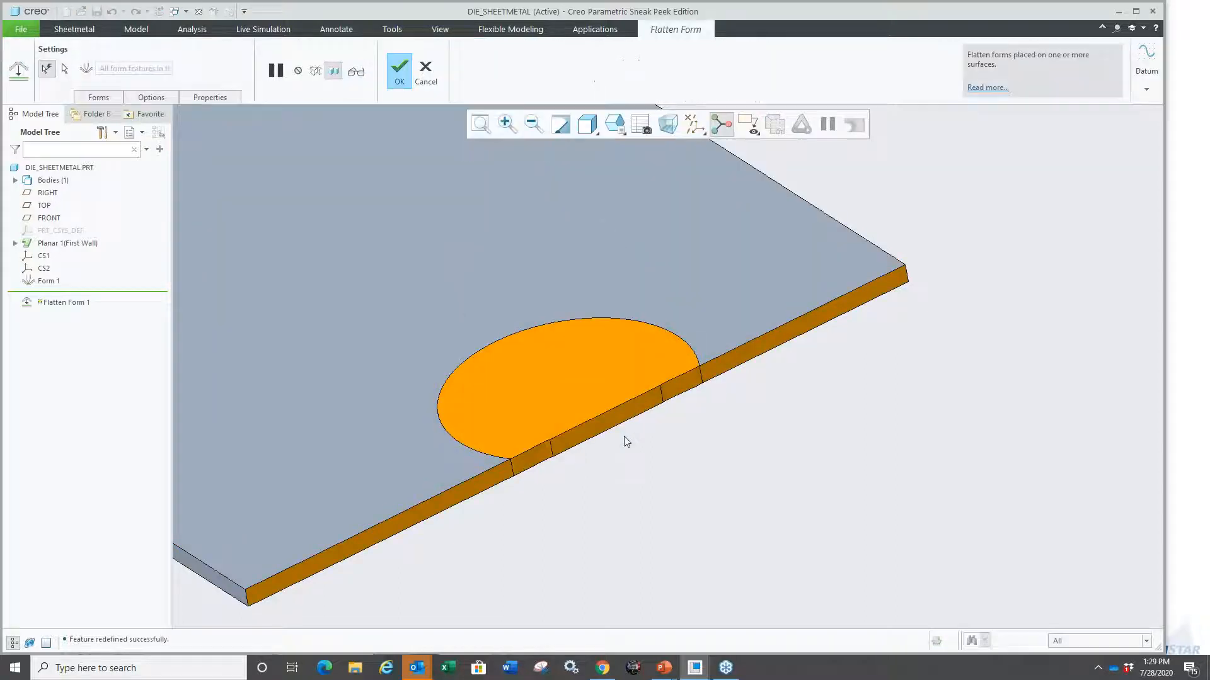
{"action": "middle_click_drag", "start_coordinate": [625, 441], "coordinate": [660, 441]}
{"action": "scroll", "coordinate": [891, 433], "scroll_direction": "down", "scroll_amount": 3}
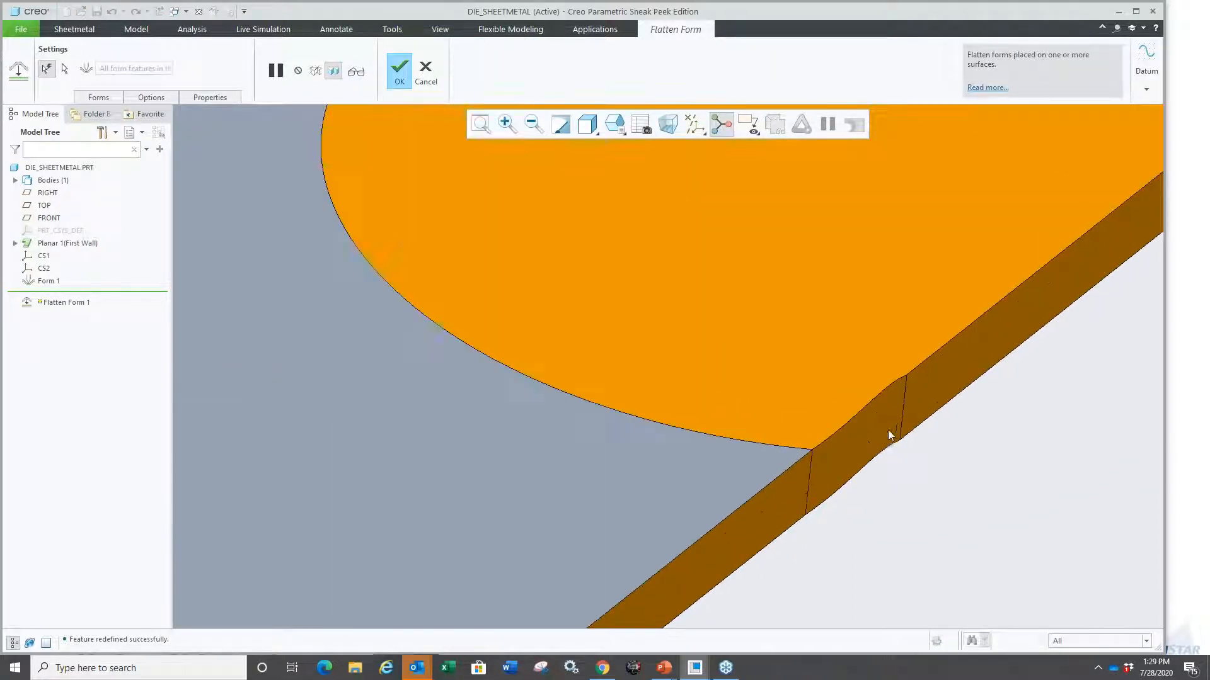
{"action": "scroll", "coordinate": [759, 422], "scroll_direction": "up", "scroll_amount": 5}
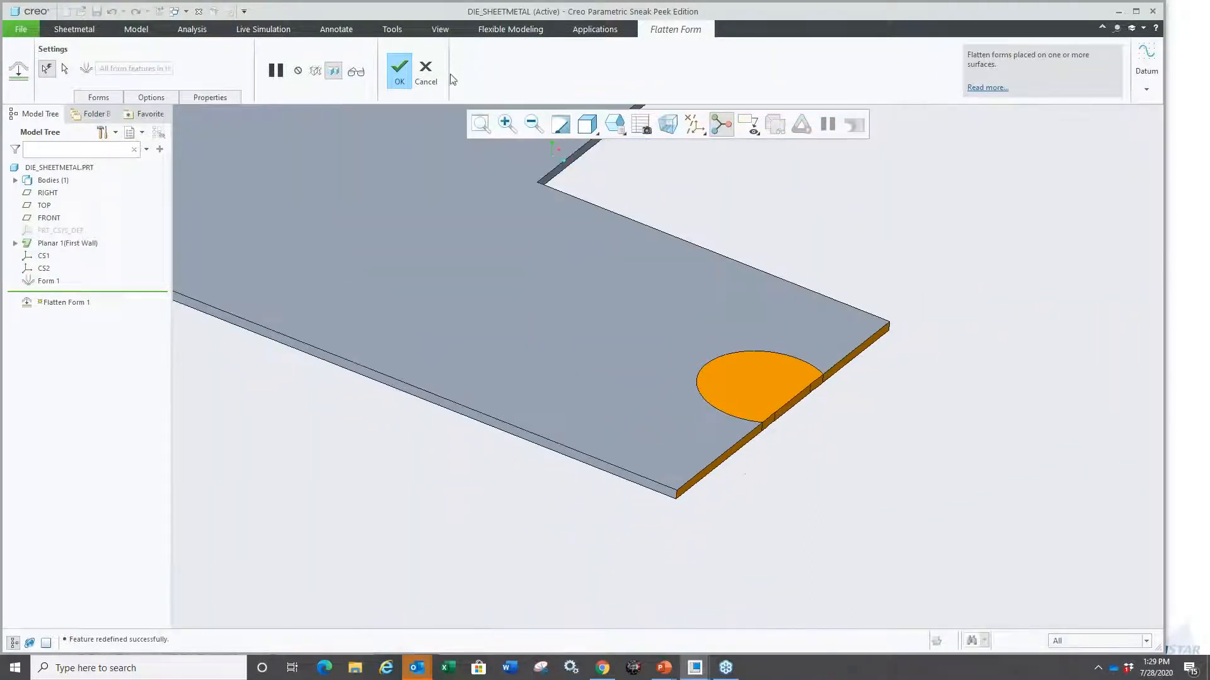
{"action": "left_click", "coordinate": [426, 71]}
{"action": "middle_click_drag", "start_coordinate": [686, 546], "coordinate": [633, 512]}
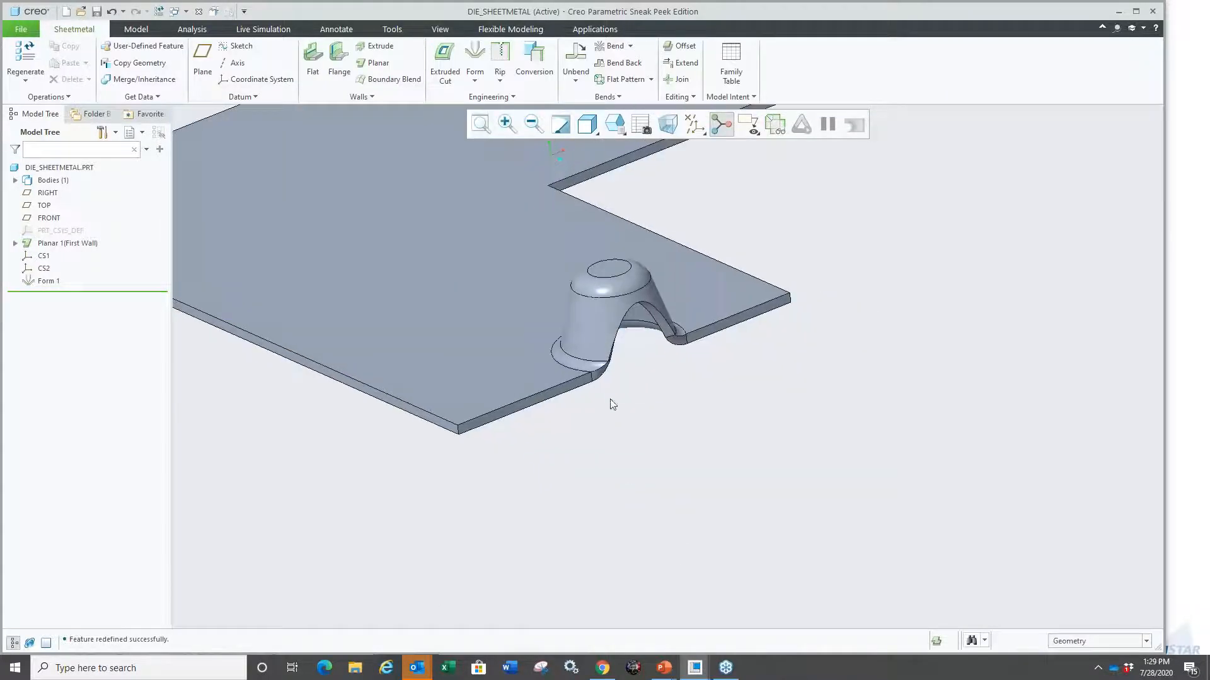
Step: Edit the punch form's definition, compare its edge with and without trimming, and apply Trim edges of sheared form
{"action": "scroll", "coordinate": [612, 291], "scroll_direction": "down", "scroll_amount": 3}
{"action": "left_click", "coordinate": [569, 332]}
{"action": "left_click", "coordinate": [595, 258]}
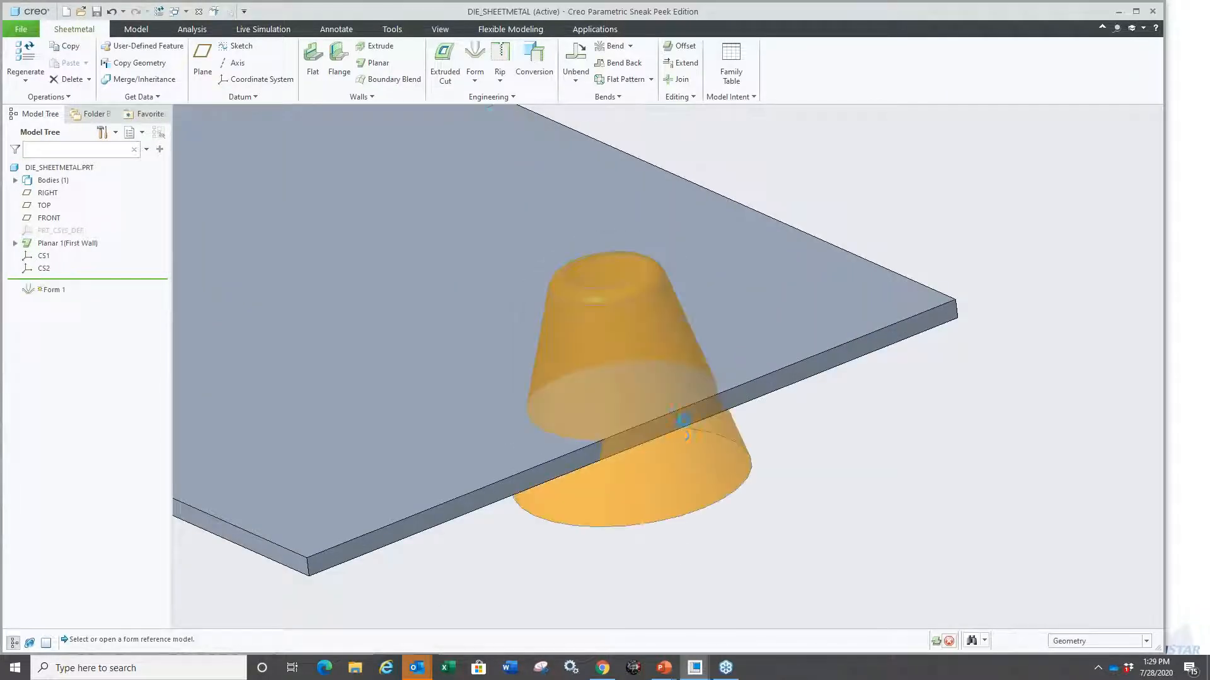
{"action": "left_click", "coordinate": [204, 99]}
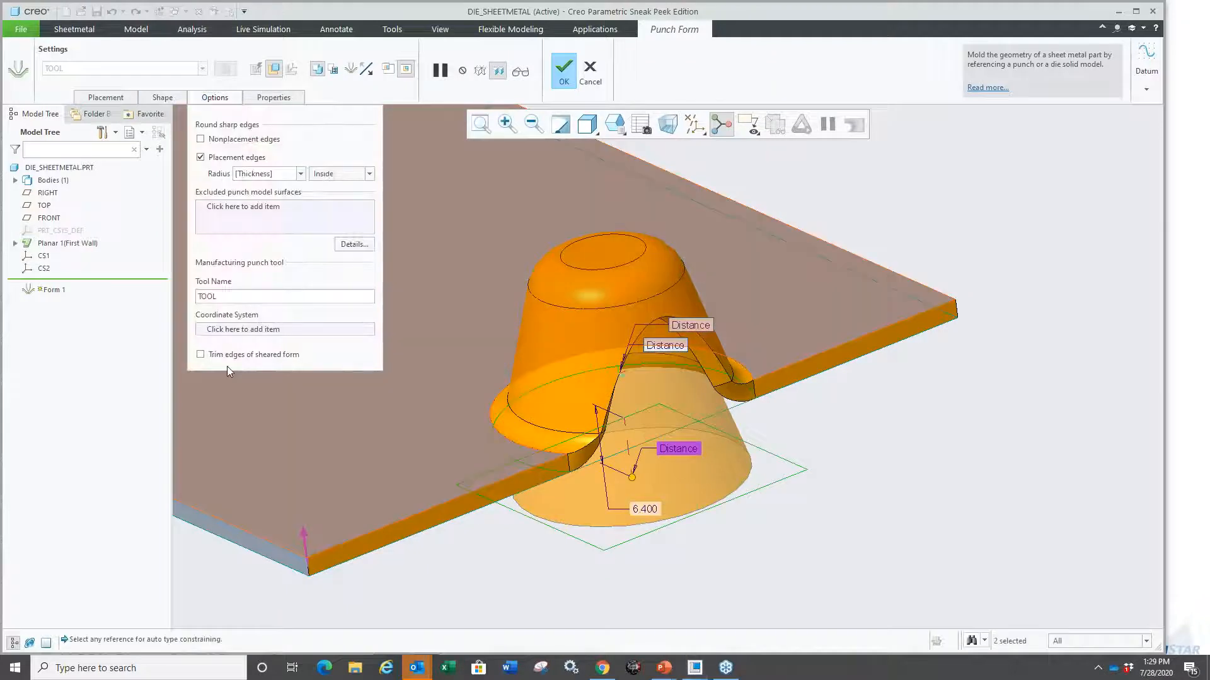
{"action": "left_click", "coordinate": [200, 354]}
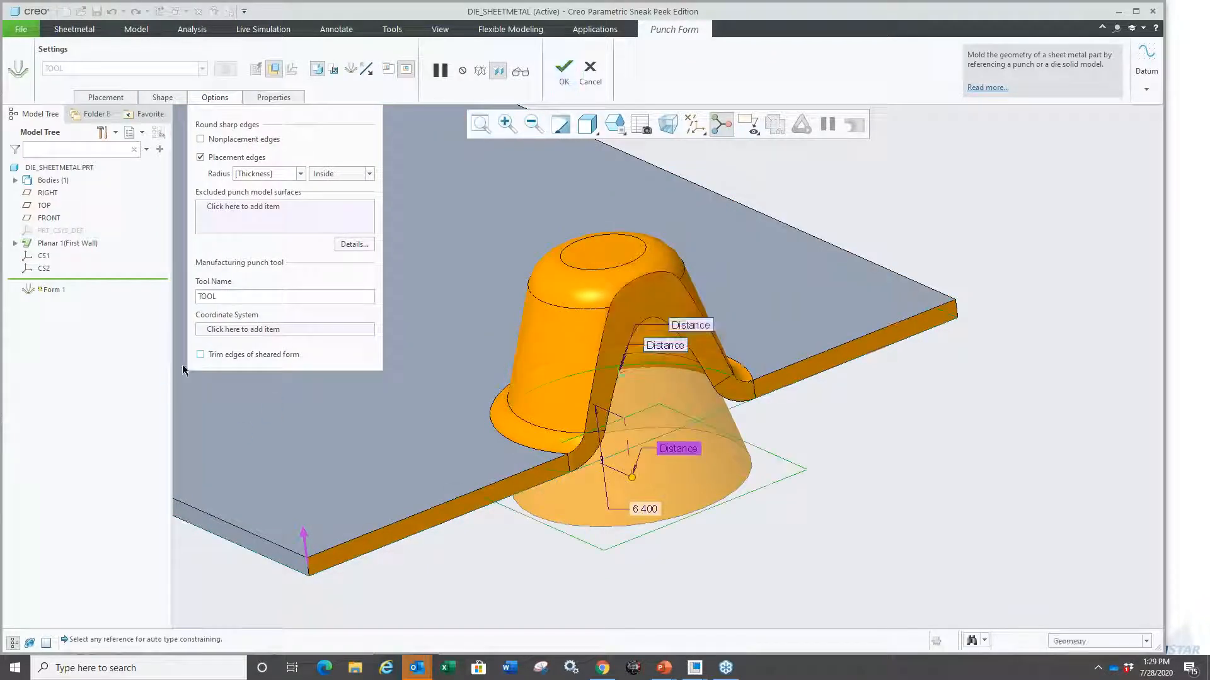
{"action": "scroll", "coordinate": [634, 299], "scroll_direction": "down", "scroll_amount": 1}
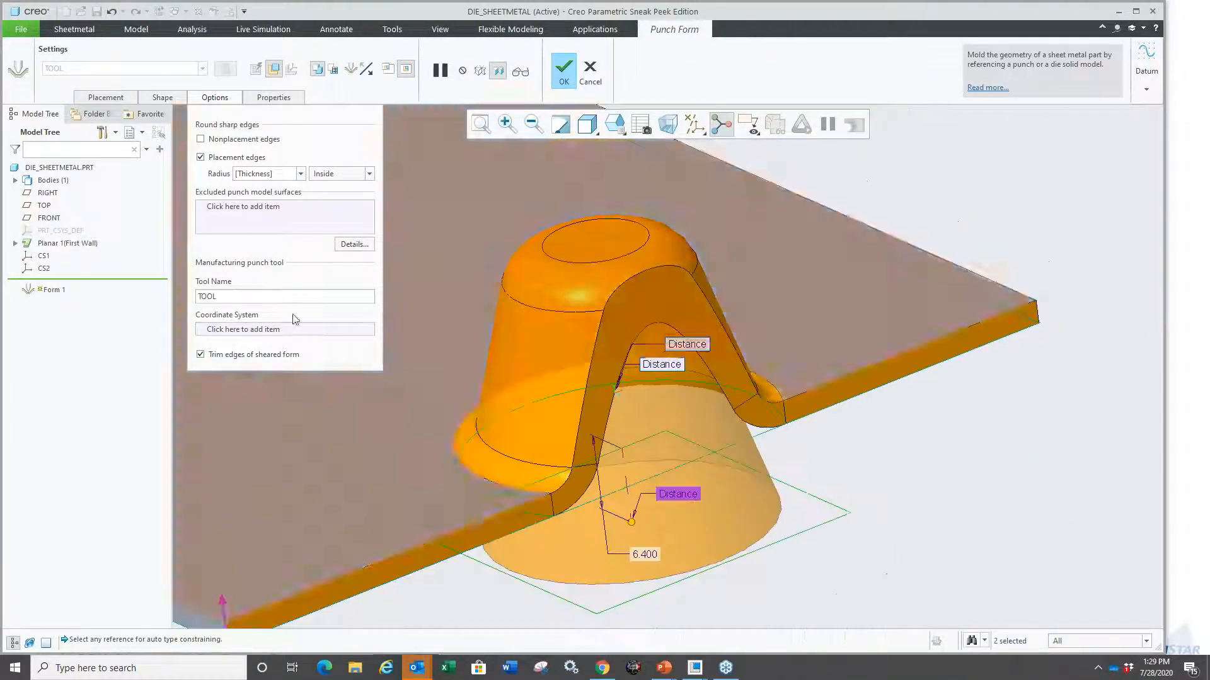
{"action": "left_click", "coordinate": [200, 355]}
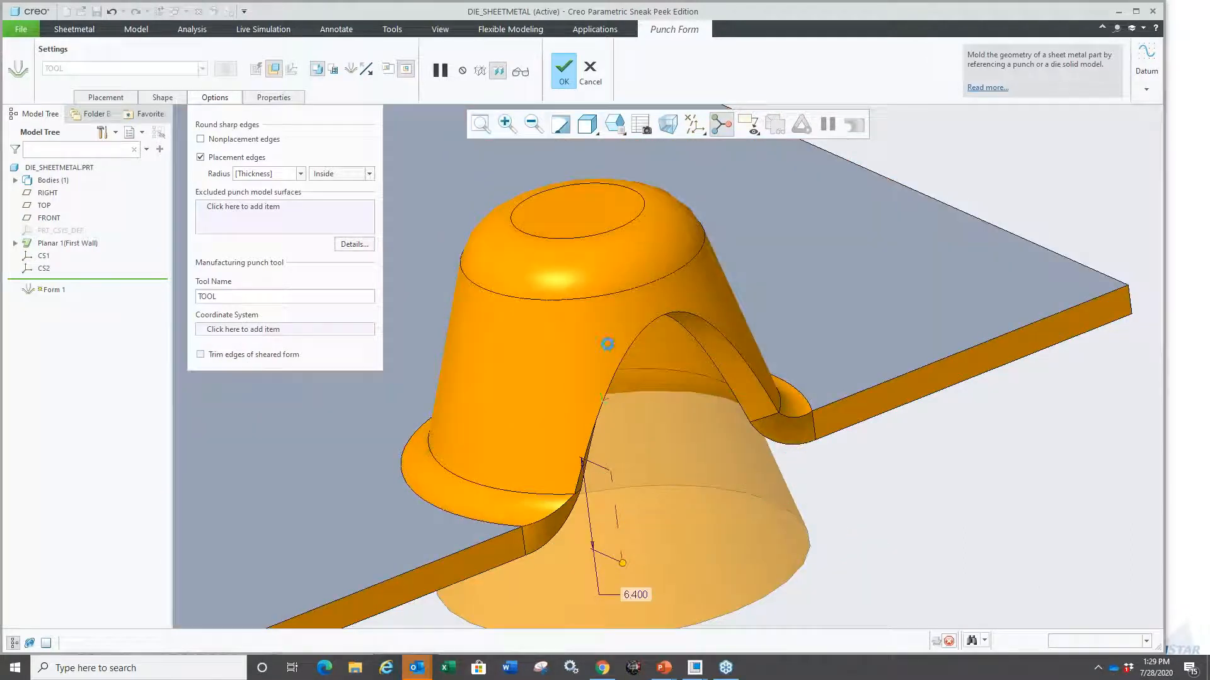
{"action": "scroll", "coordinate": [656, 401], "scroll_direction": "up", "scroll_amount": 4}
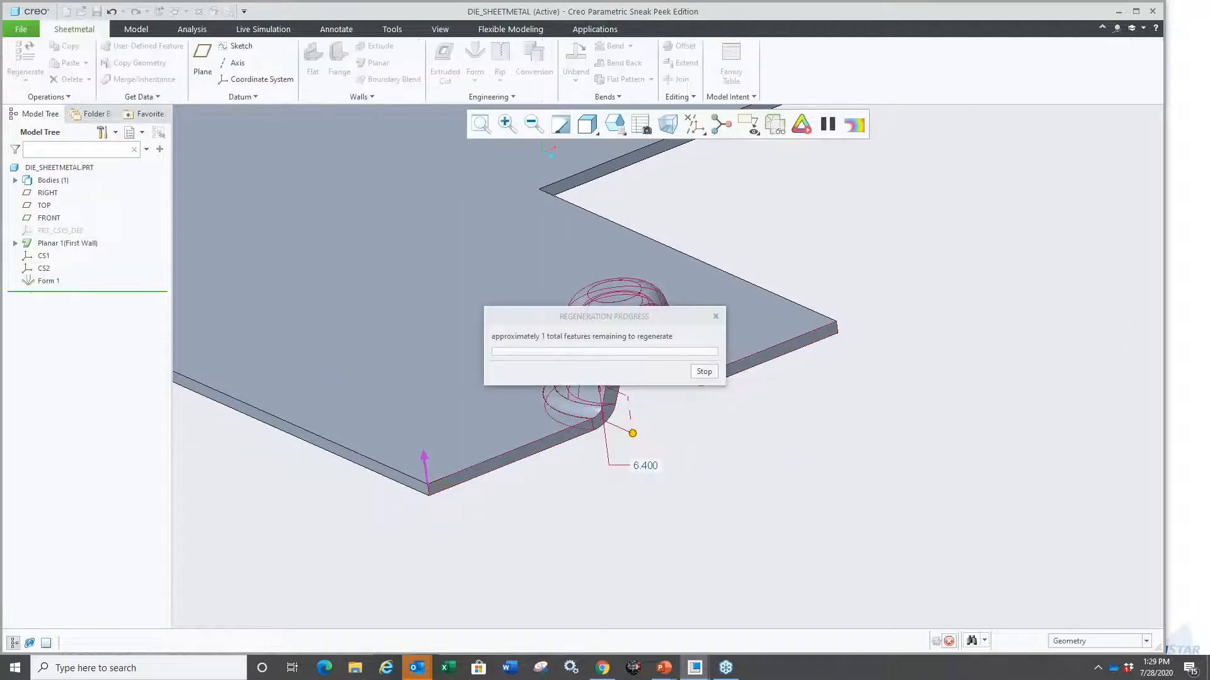
{"action": "left_click", "coordinate": [783, 462]}
{"action": "middle_click_drag", "start_coordinate": [630, 463], "coordinate": [680, 460]}
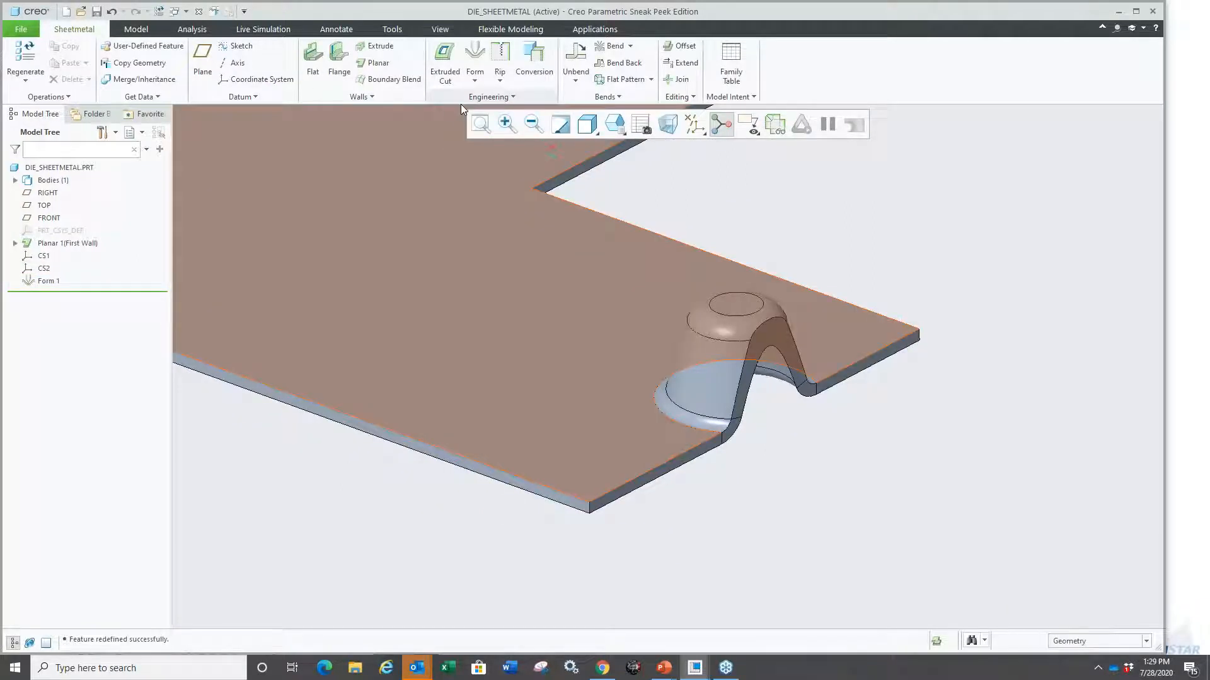
Step: Flatten the trimmed punch form to examine its flattened edge, and close the sheet metal part
{"action": "left_click", "coordinate": [487, 77]}
{"action": "left_click", "coordinate": [505, 148]}
{"action": "scroll", "coordinate": [814, 393], "scroll_direction": "down", "scroll_amount": 3}
{"action": "scroll", "coordinate": [766, 380], "scroll_direction": "up", "scroll_amount": 7}
{"action": "middle_click_drag", "start_coordinate": [732, 423], "coordinate": [935, 341]}
{"action": "scroll", "coordinate": [885, 370], "scroll_direction": "down", "scroll_amount": 8}
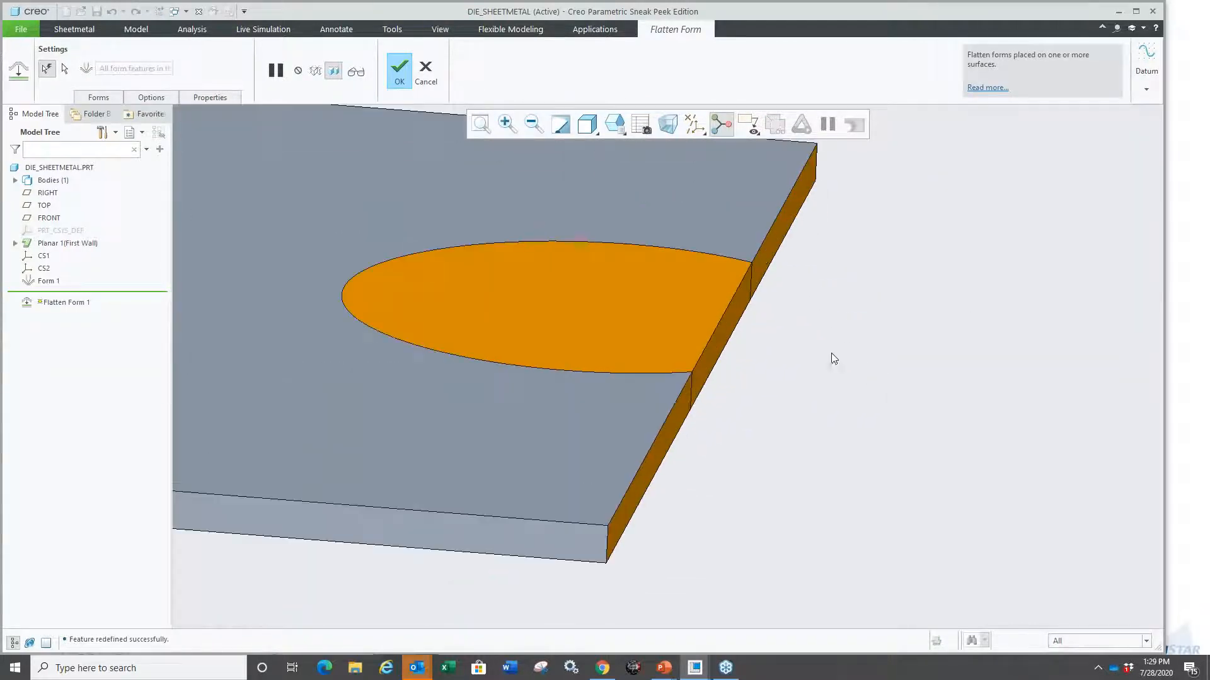
{"action": "scroll", "coordinate": [834, 358], "scroll_direction": "up", "scroll_amount": 2}
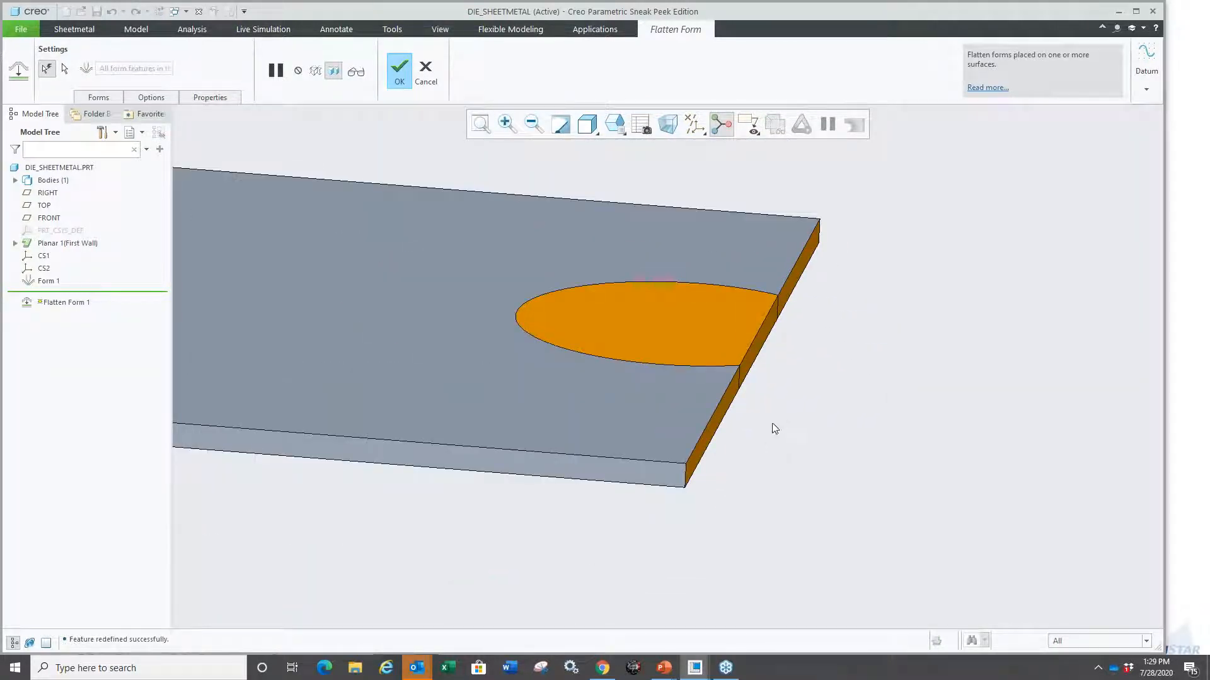
{"action": "middle_click", "coordinate": [770, 442]}
{"action": "key", "text": "ctrl+w"}
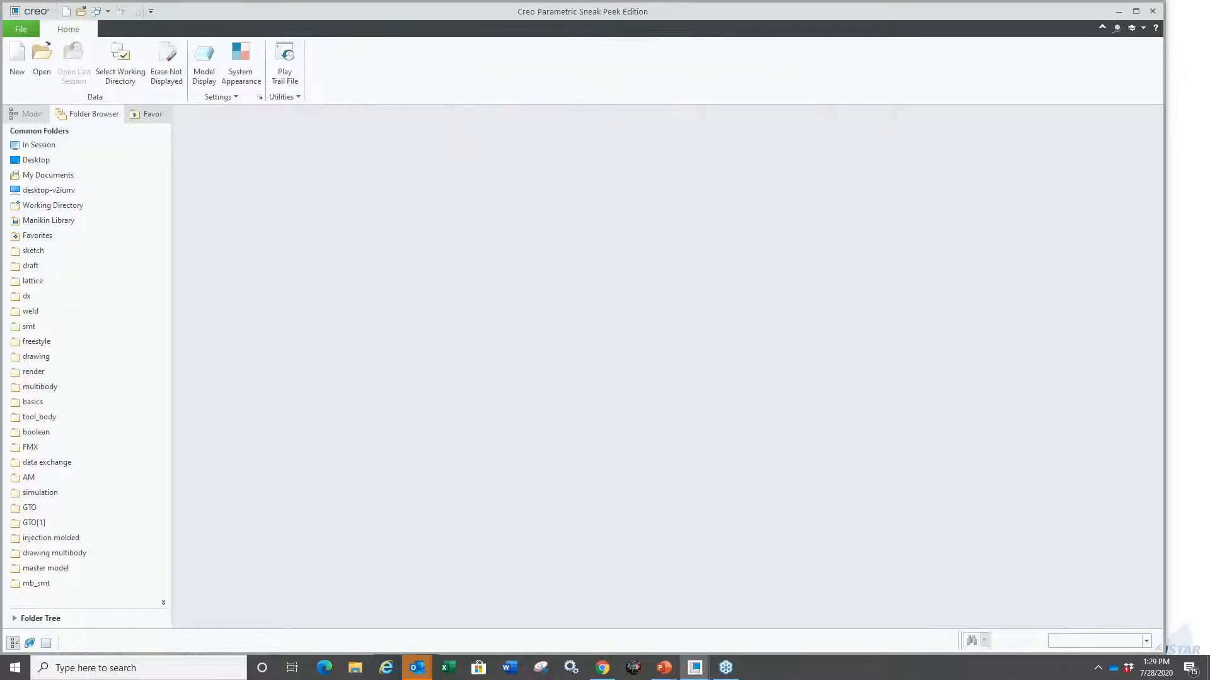
Step: Erase all undisplayed objects from the session, and switch to the PowerPoint slide show to present the Freestyle Design slide
{"action": "key", "text": "ctrl+e"}
{"action": "key", "text": "Return"}
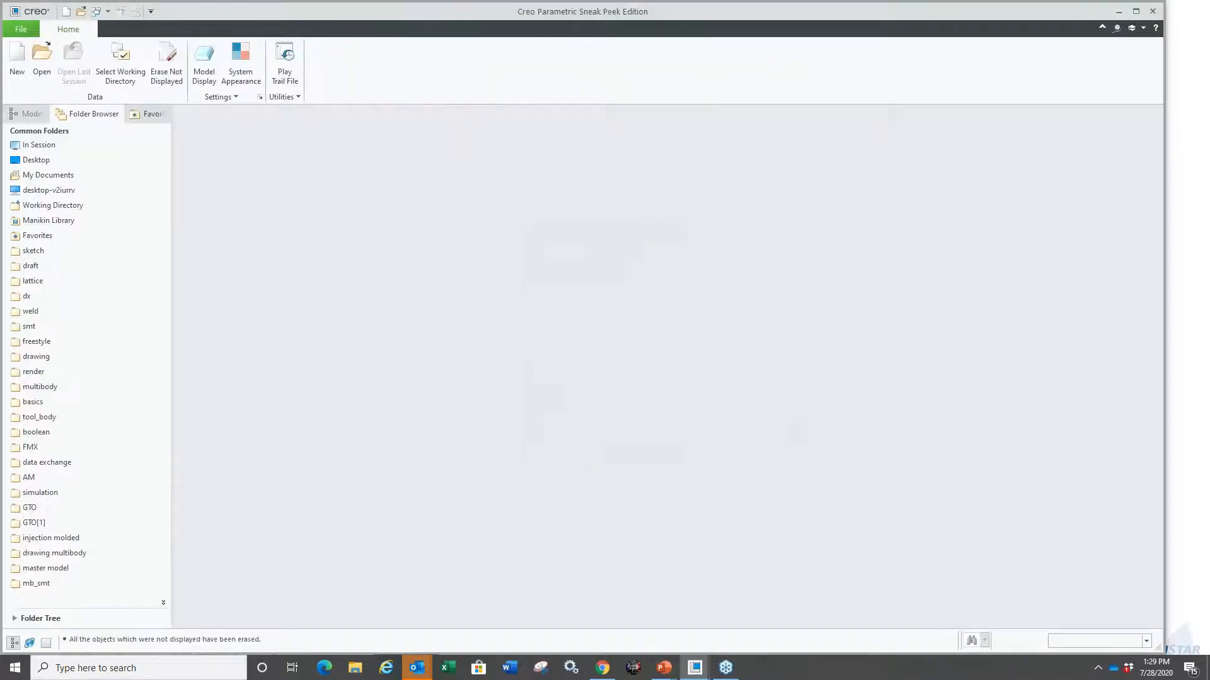
{"action": "key", "text": "super+Tab"}
{"action": "left_click", "coordinate": [434, 200]}
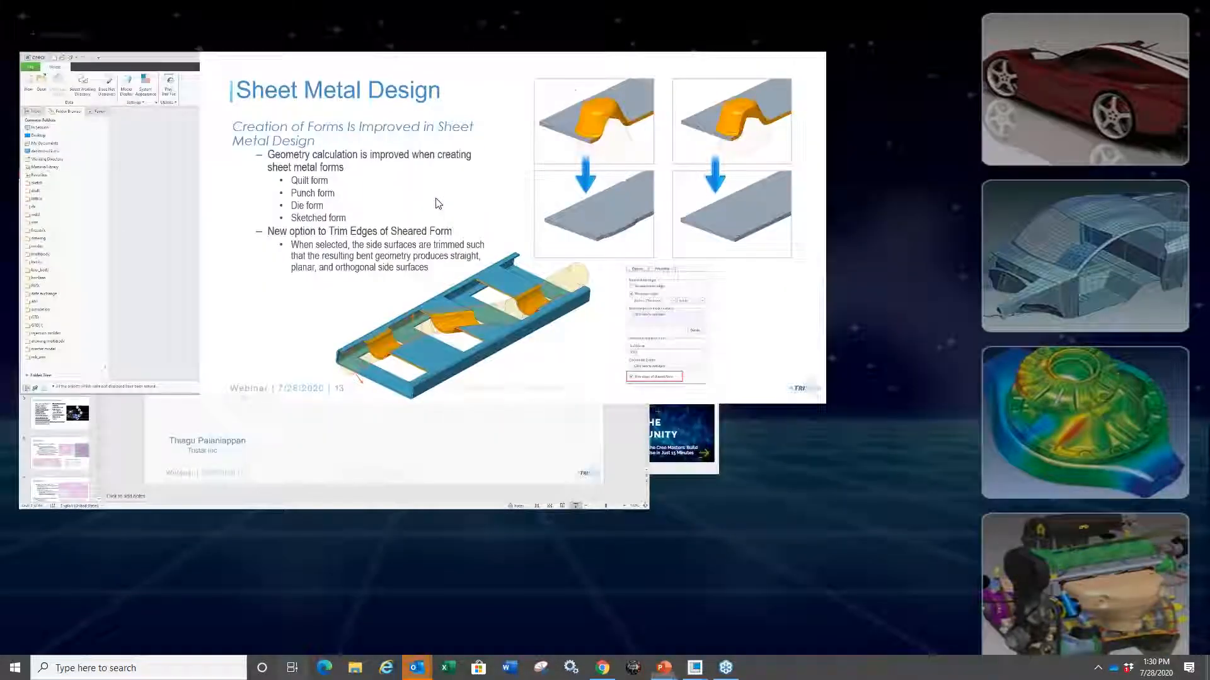
{"action": "left_click", "coordinate": [493, 345]}
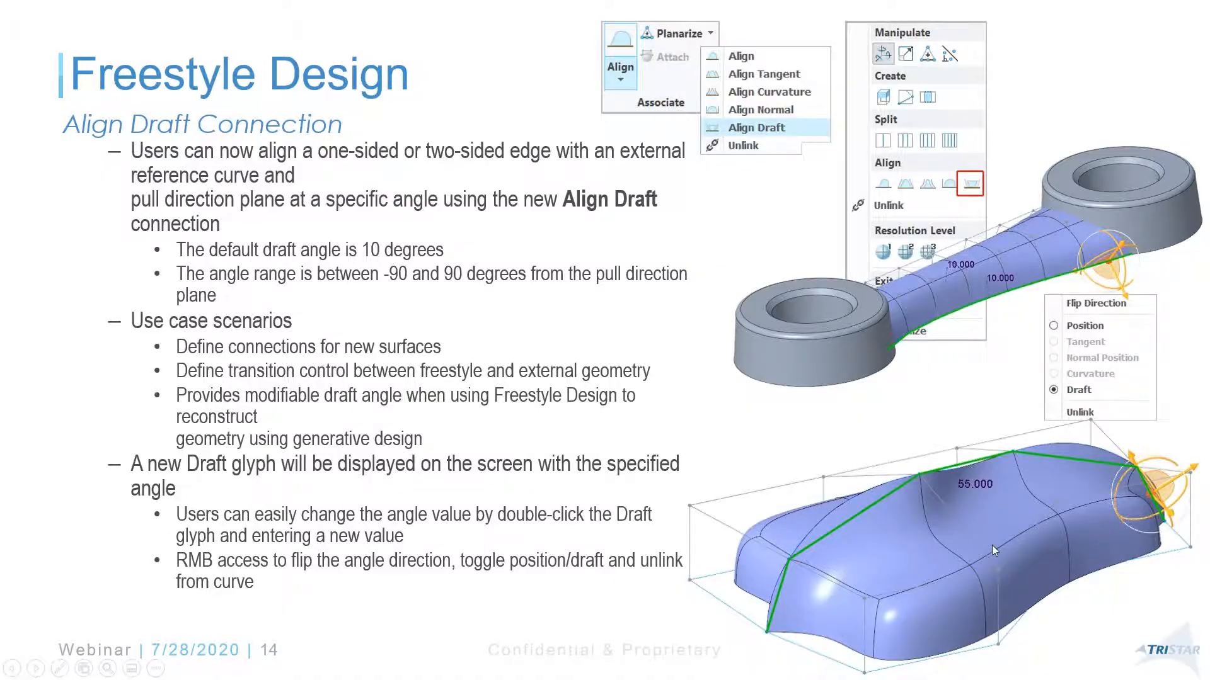
Step: Point out the draft alignment example on the slide, and switch back to Creo Parametric
{"action": "key", "text": "ctrl+1"}
{"action": "left_click", "coordinate": [1023, 572]}
{"action": "left_click_drag", "start_coordinate": [802, 461], "coordinate": [925, 437]}
{"action": "key", "text": "Escape"}
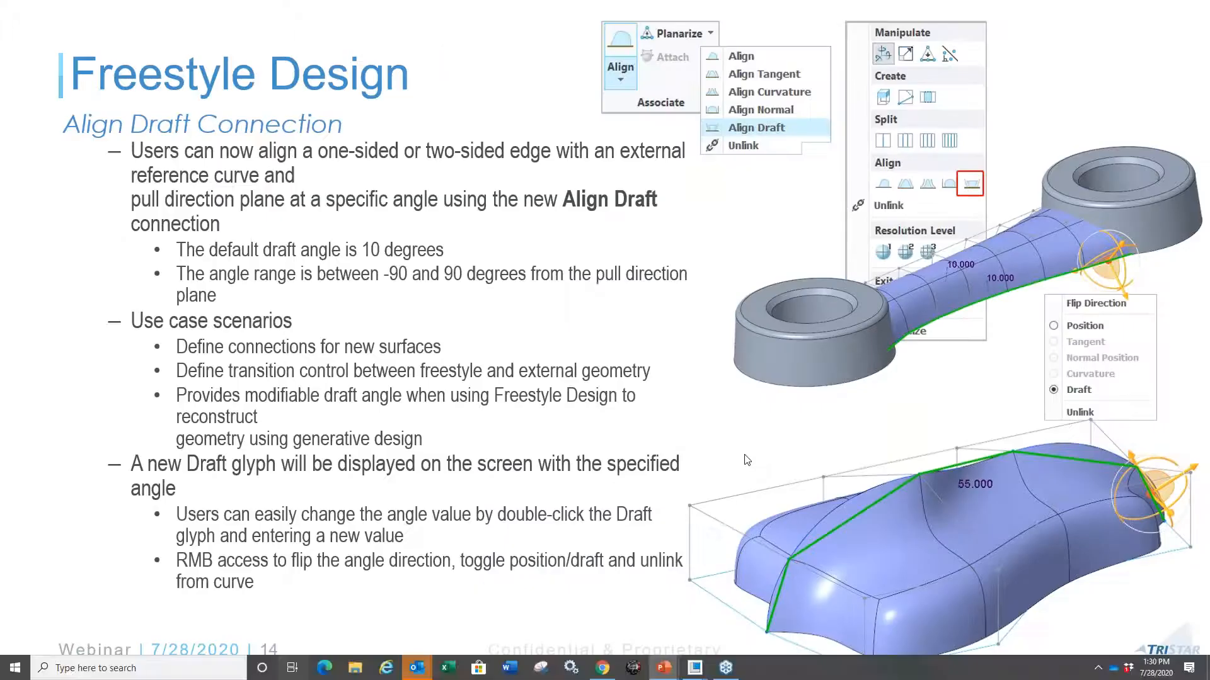
{"action": "key", "text": "super+Tab"}
{"action": "left_click", "coordinate": [391, 225]}
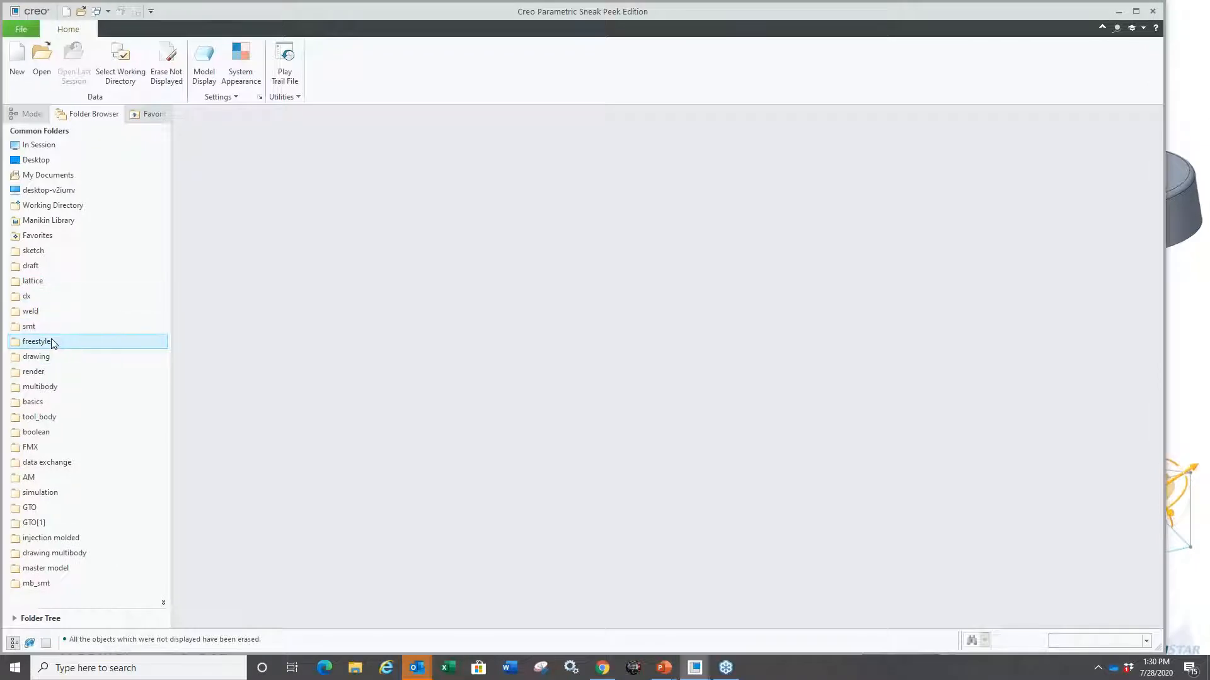
Step: Open partingline.prt from the freestyle folder, and edit the definition of its Freestyle feature
{"action": "left_click", "coordinate": [45, 341]}
{"action": "double_click", "coordinate": [212, 181]}
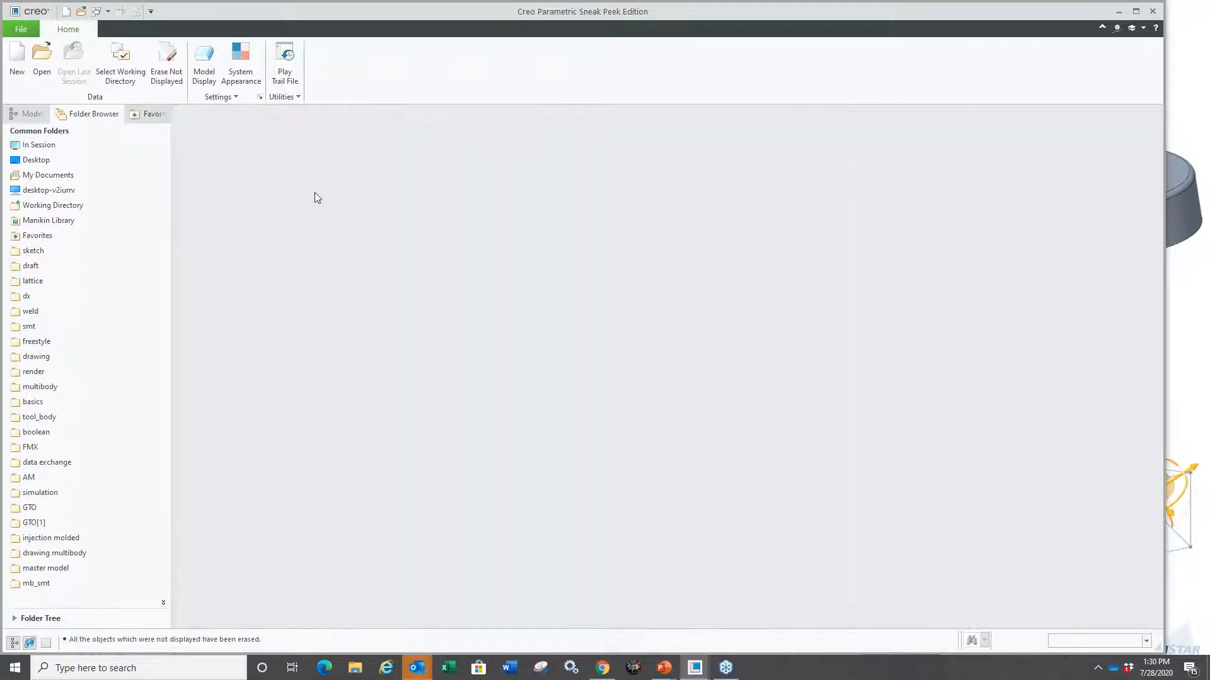
{"action": "scroll", "coordinate": [565, 405], "scroll_direction": "down", "scroll_amount": 3}
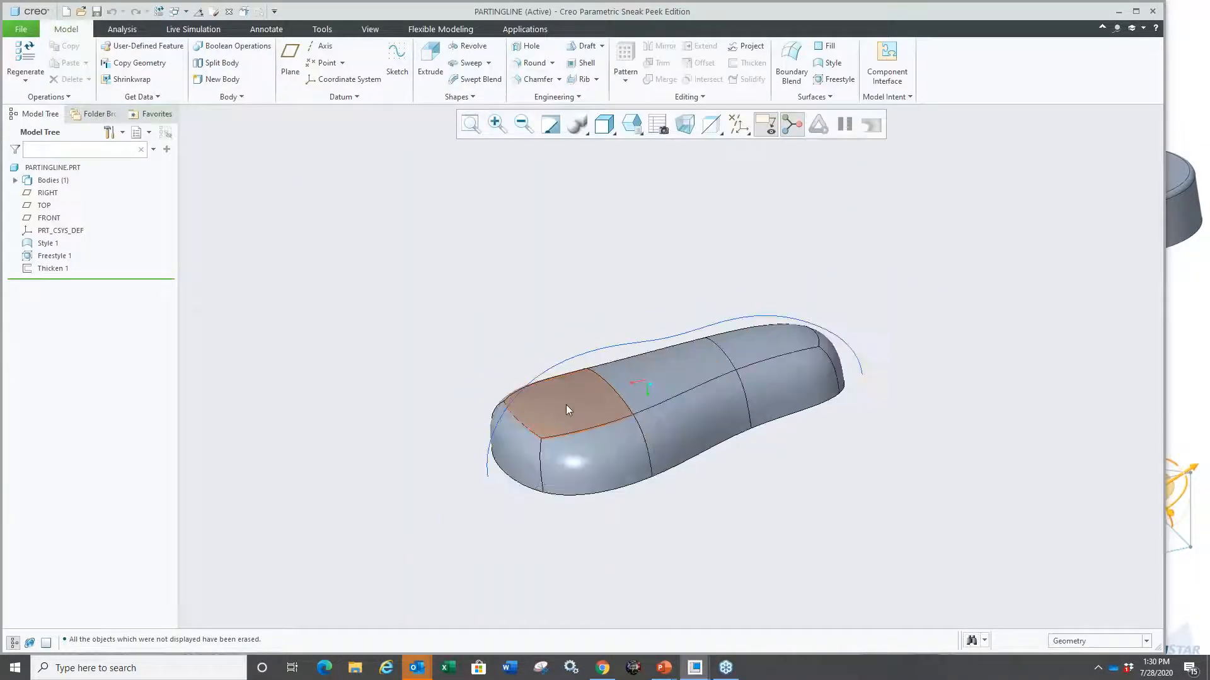
{"action": "left_click", "coordinate": [566, 404]}
{"action": "left_click", "coordinate": [574, 330]}
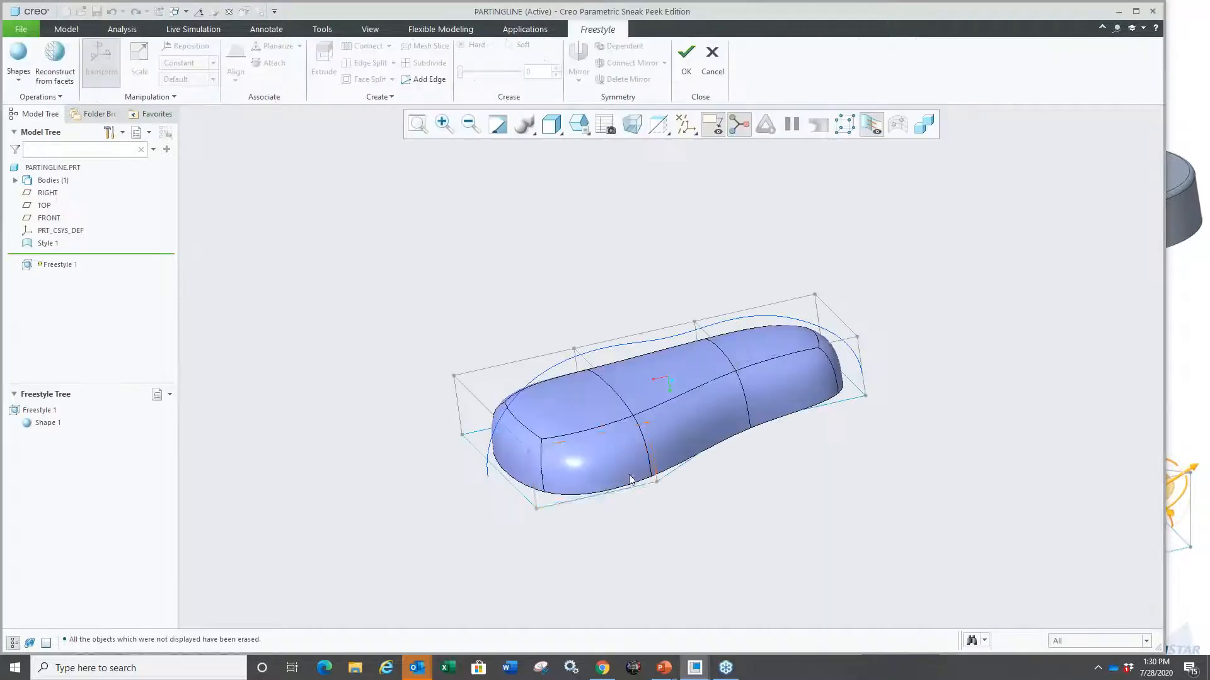
Step: Add a lengthwise row of edges through the middle of the freestyle mesh, from the lower front edge over the top to the lower rear edge
{"action": "middle_click_drag", "start_coordinate": [554, 438], "coordinate": [548, 443]}
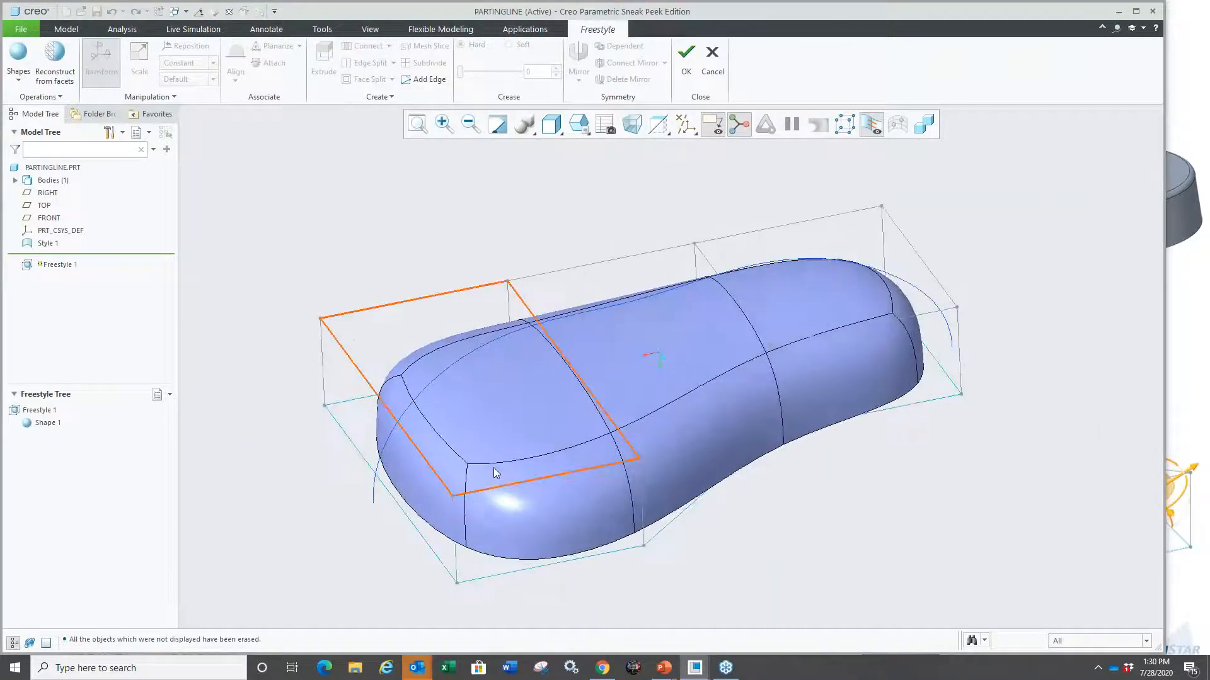
{"action": "scroll", "coordinate": [494, 467], "scroll_direction": "up", "scroll_amount": 2}
{"action": "mouse_move", "coordinate": [474, 480]}
{"action": "middle_mouse_down"}
{"action": "mouse_move", "coordinate": [418, 473]}
{"action": "mouse_move", "coordinate": [489, 467]}
{"action": "mouse_move", "coordinate": [462, 473]}
{"action": "middle_mouse_up"}
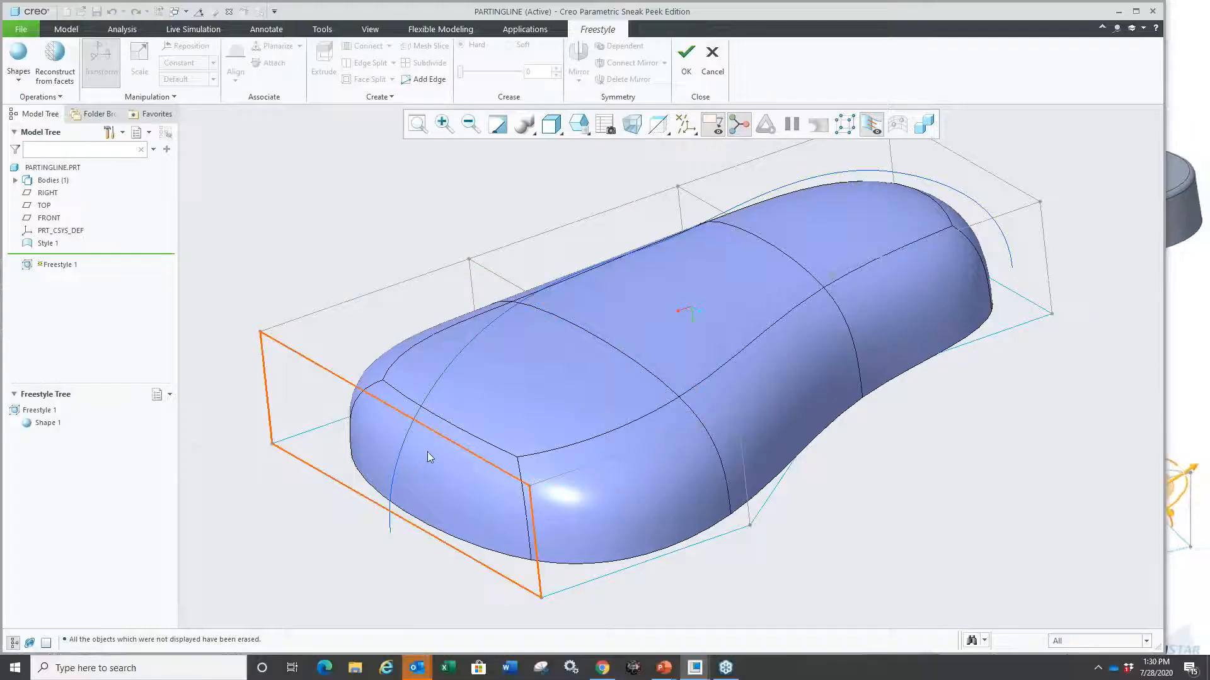
{"action": "middle_click_drag", "start_coordinate": [427, 457], "coordinate": [421, 449]}
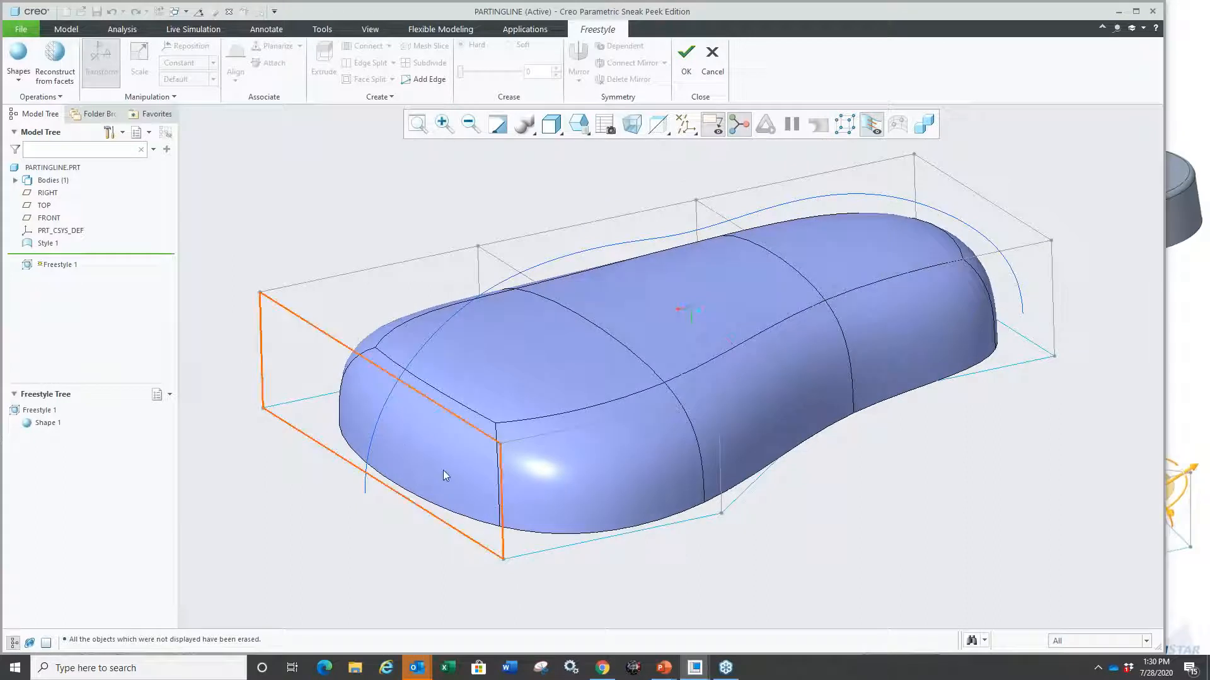
{"action": "left_click", "coordinate": [441, 79]}
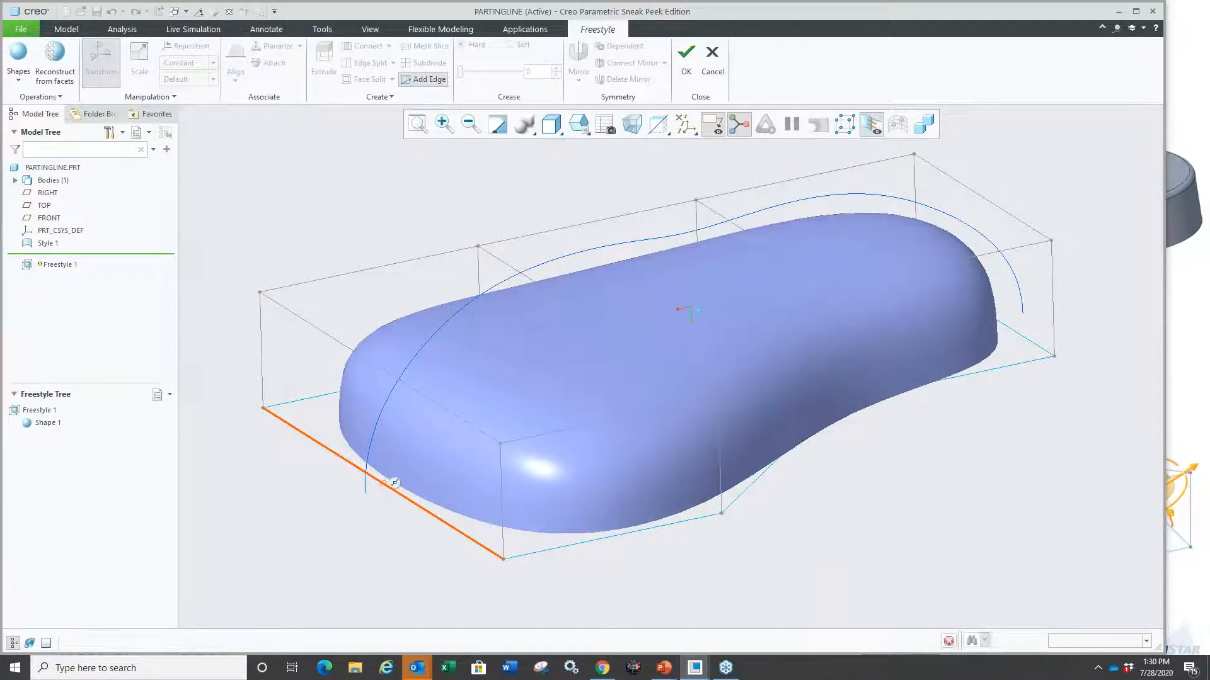
{"action": "left_click", "coordinate": [391, 482]}
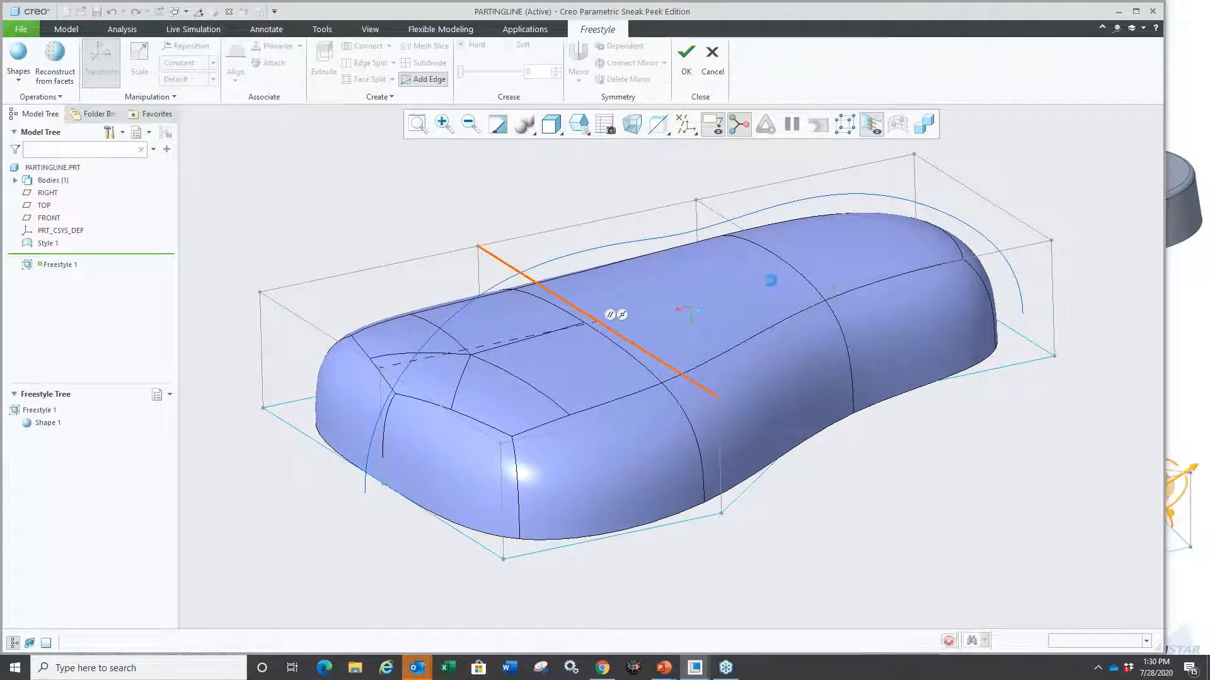
{"action": "left_click", "coordinate": [601, 324]}
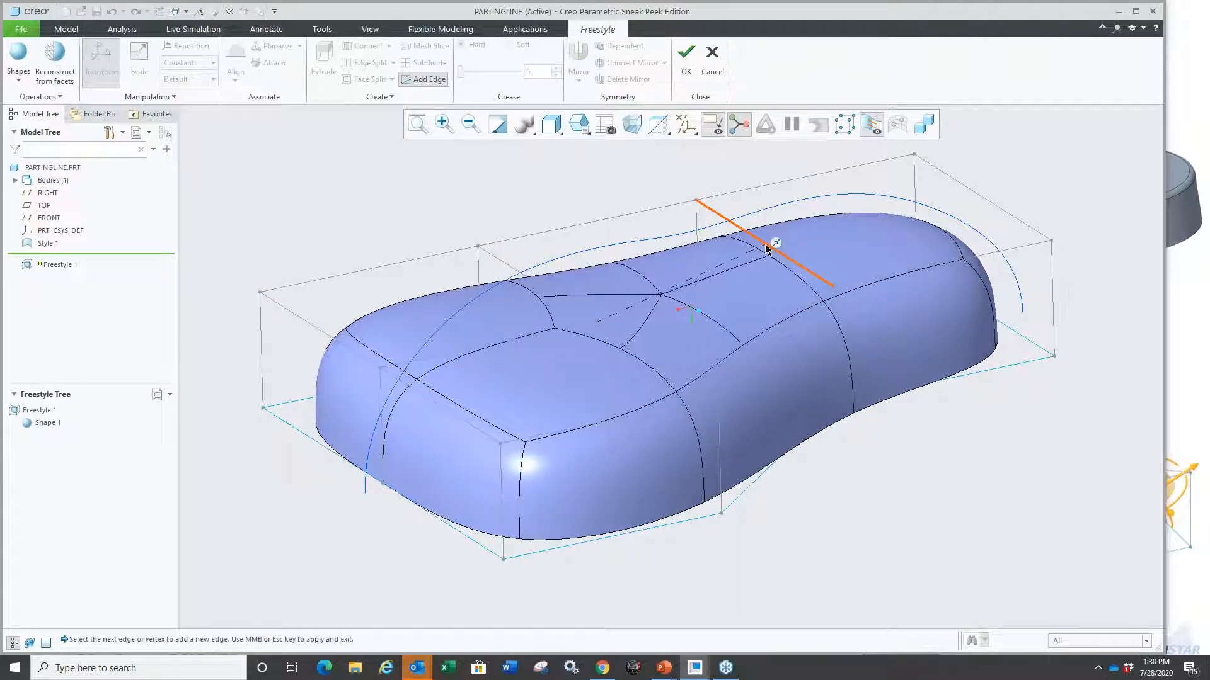
{"action": "left_click", "coordinate": [771, 248]}
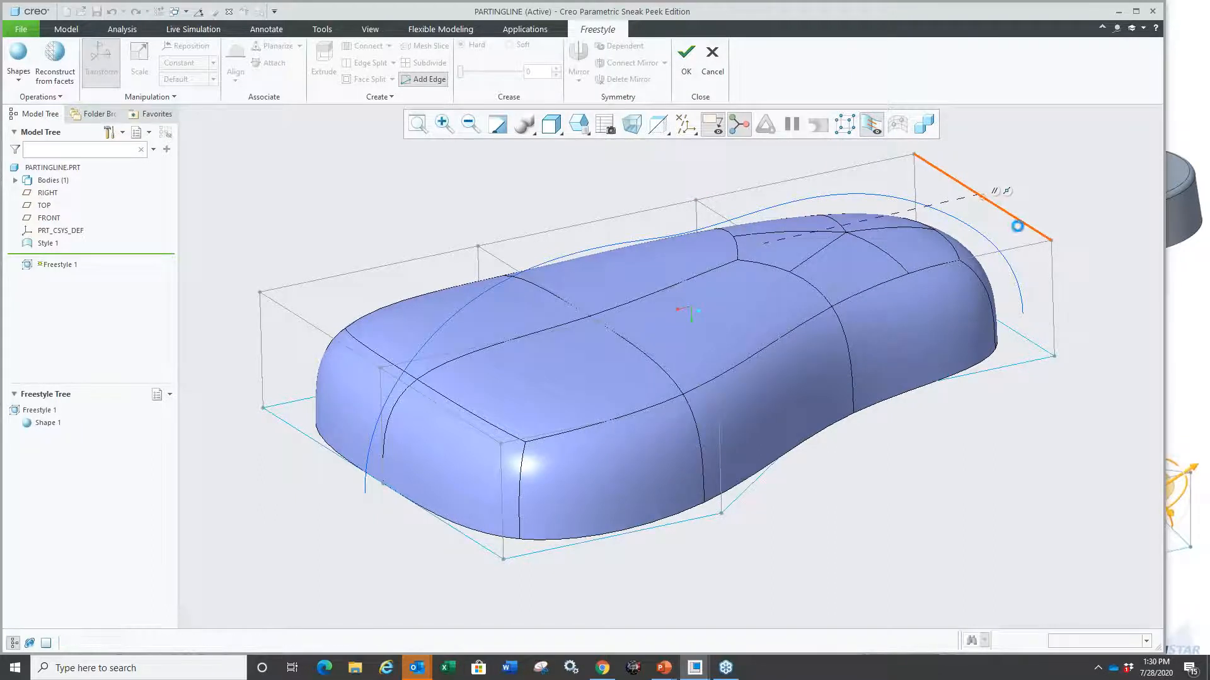
{"action": "left_click", "coordinate": [1013, 222]}
{"action": "left_click", "coordinate": [1000, 321]}
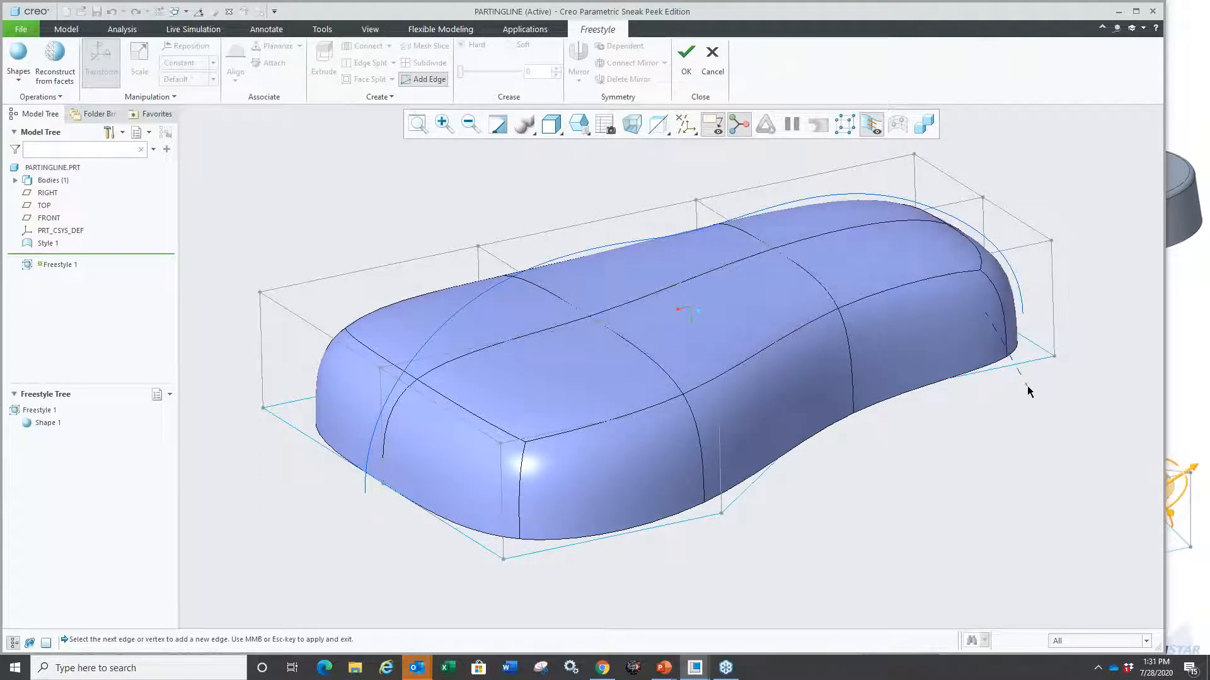
{"action": "middle_click", "coordinate": [1008, 401]}
Step: Align the middle edge chain to the style curve with Align Draft, using the FRONT plane as the draft pull direction
{"action": "scroll", "coordinate": [867, 424], "scroll_direction": "down", "scroll_amount": 2}
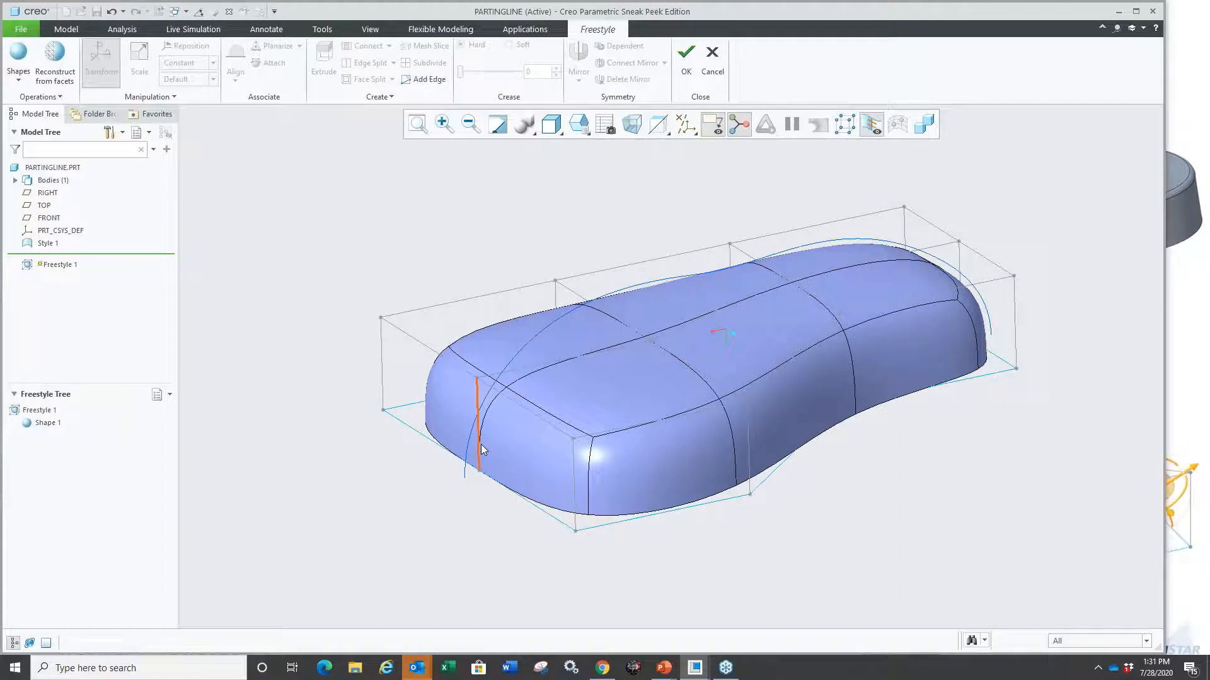
{"action": "left_click", "coordinate": [479, 454]}
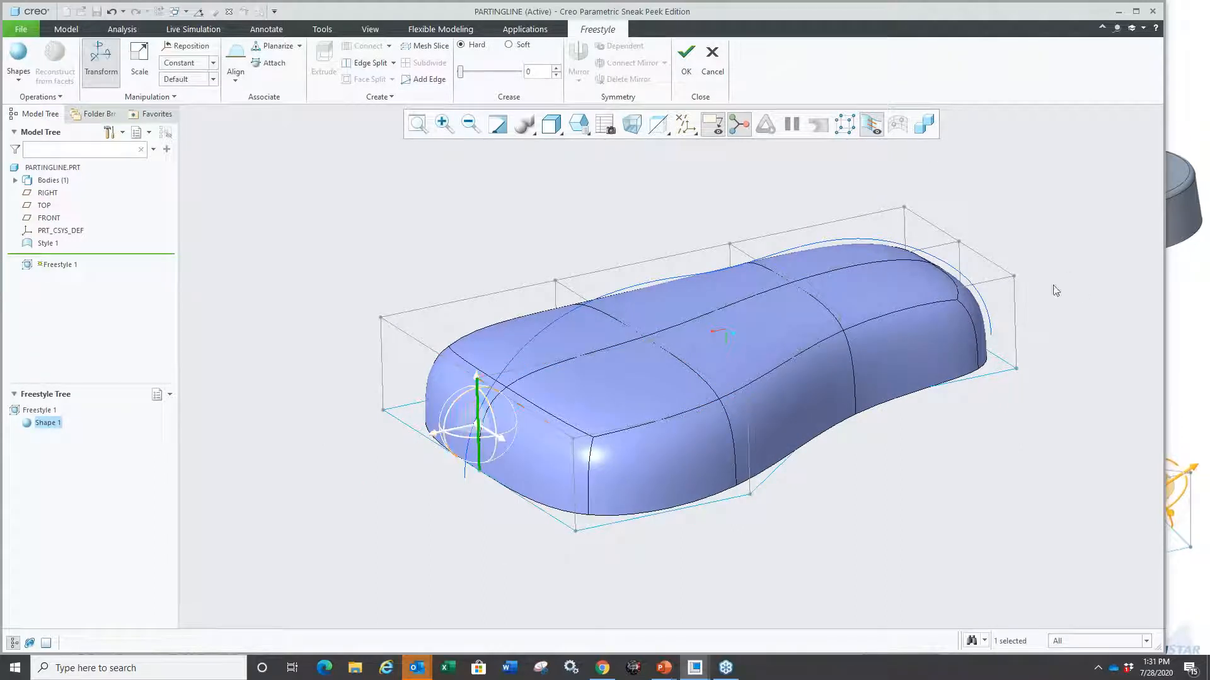
{"action": "left_click", "coordinate": [962, 271]}
{"action": "right_click", "coordinate": [508, 195]}
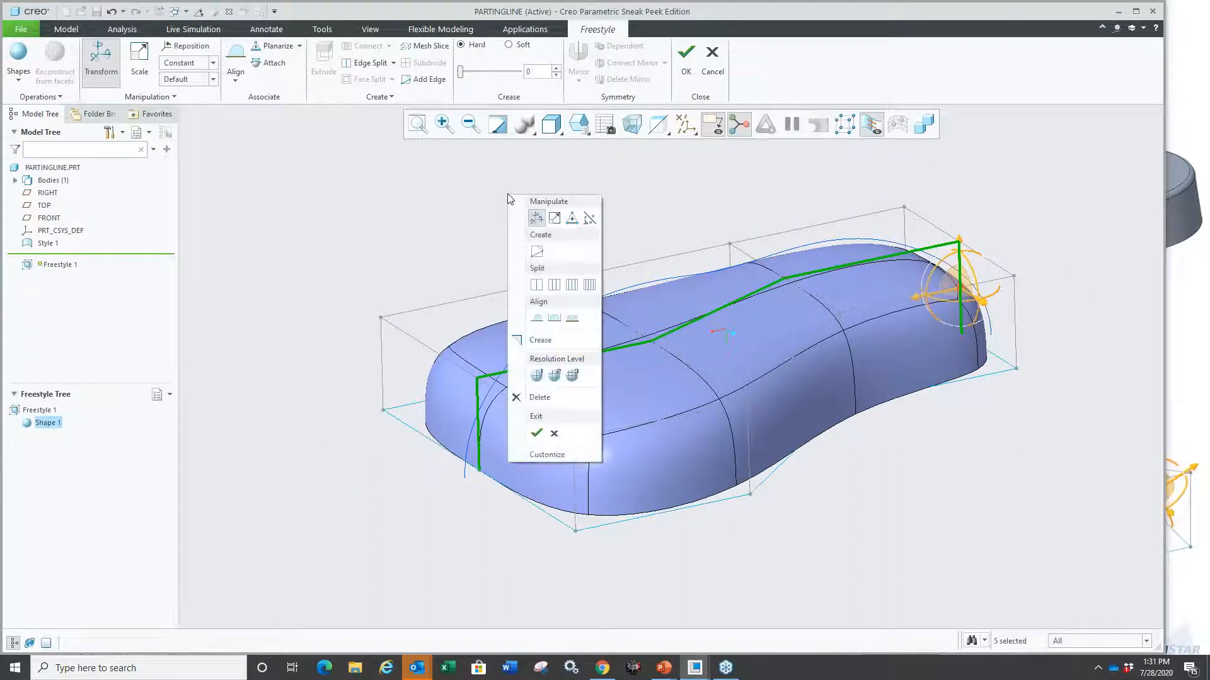
{"action": "left_click", "coordinate": [572, 320]}
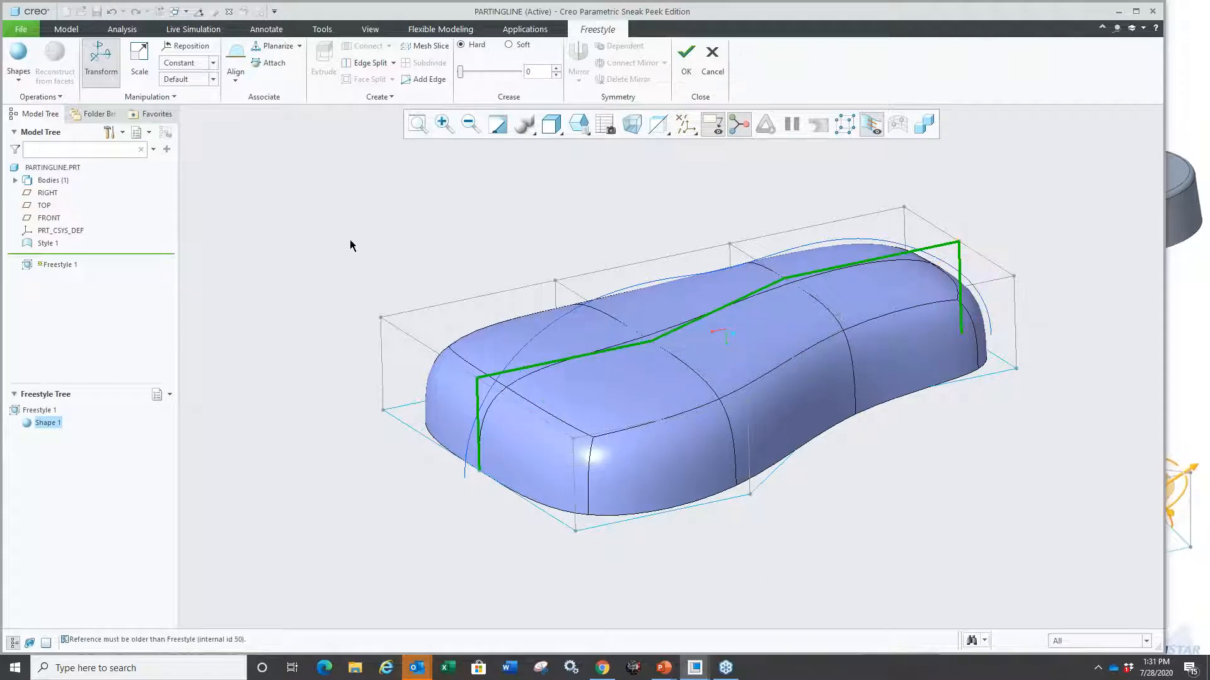
{"action": "left_click", "coordinate": [516, 355]}
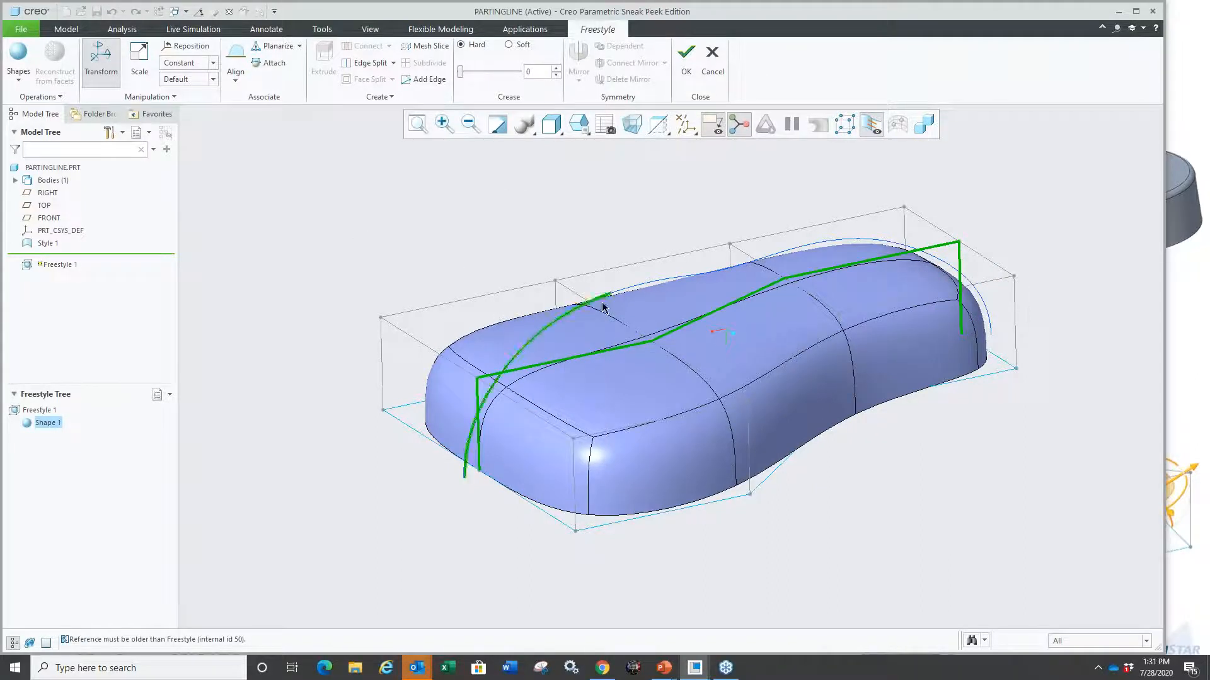
{"action": "left_click", "coordinate": [949, 268]}
{"action": "middle_click", "coordinate": [511, 206]}
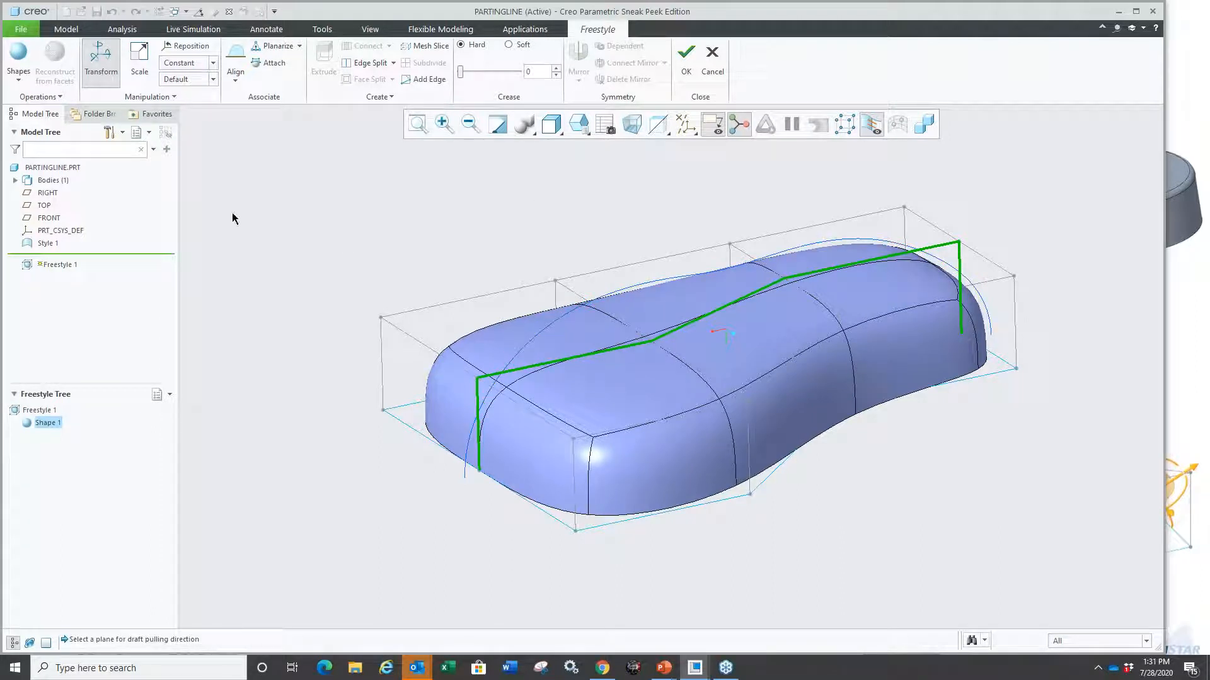
{"action": "left_click", "coordinate": [49, 218]}
Step: Set the draft angle of the parting line connection to 30, examine the shape, and complete the Freestyle feature
{"action": "middle_click_drag", "start_coordinate": [386, 271], "coordinate": [720, 271]}
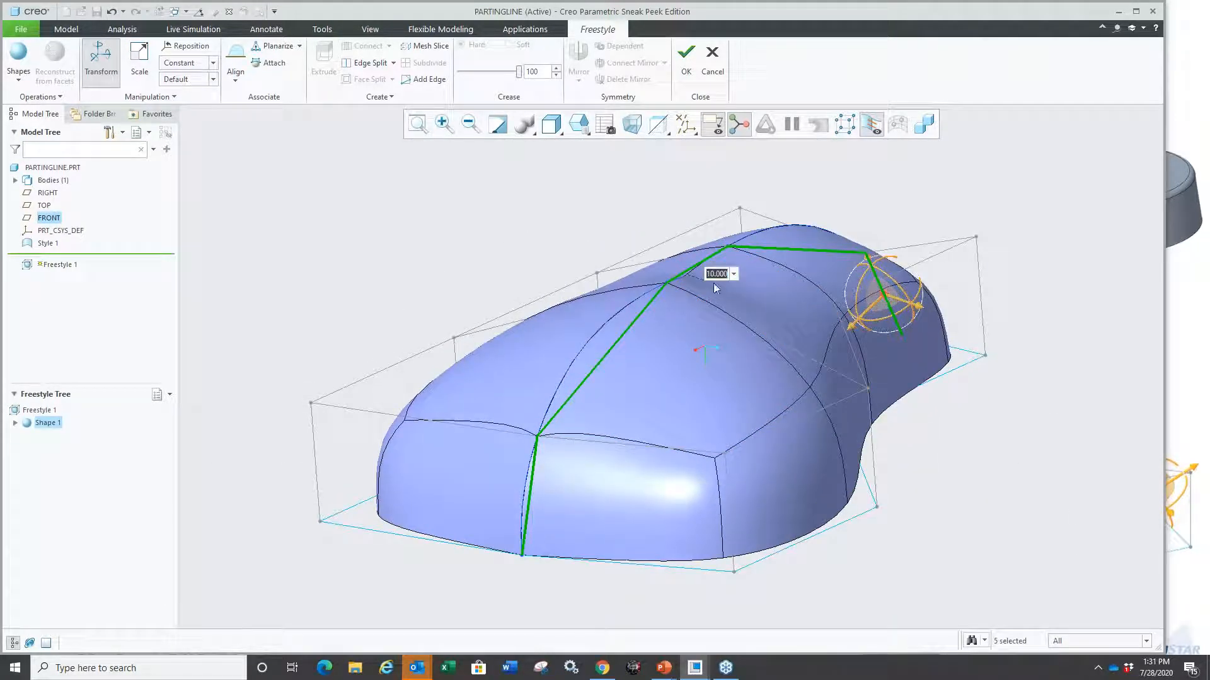
{"action": "type", "text": "30"}
{"action": "key", "text": "Return"}
{"action": "middle_click_drag", "start_coordinate": [582, 398], "coordinate": [610, 419]}
{"action": "middle_click_drag", "start_coordinate": [670, 252], "coordinate": [577, 316]}
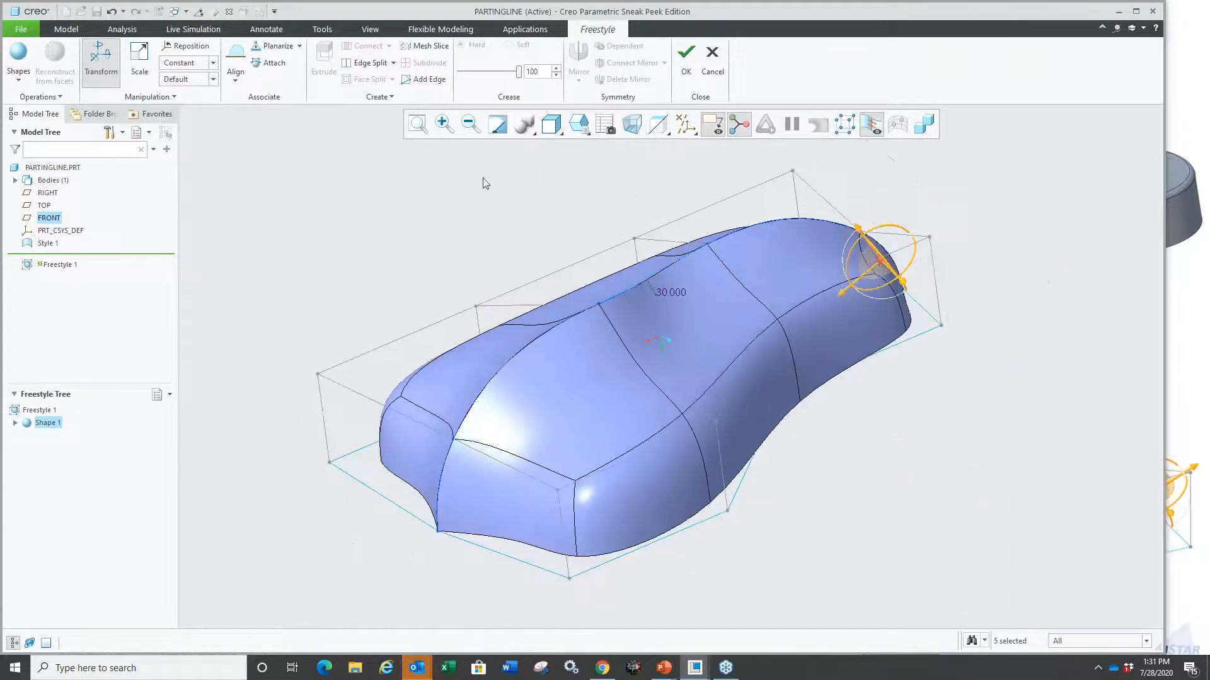
{"action": "left_click", "coordinate": [686, 57]}
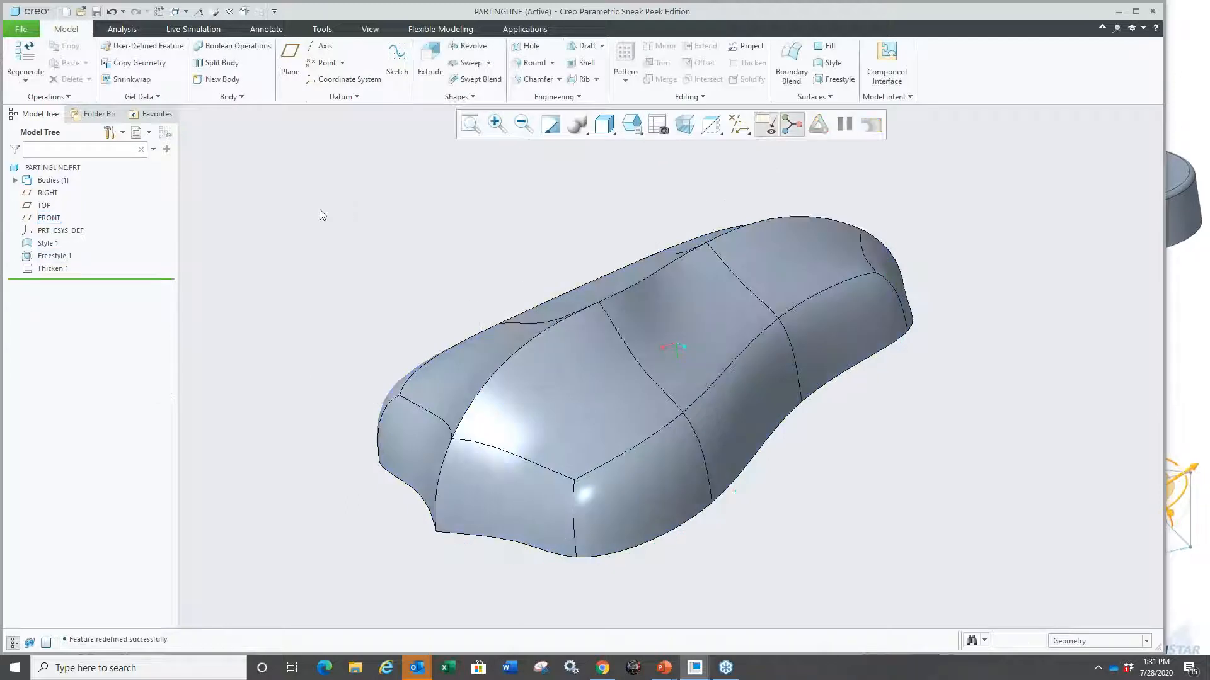
Step: Close the parting line part, and open align_draft_demo.prt from the freestyle folder
{"action": "key", "text": "ctrl+w"}
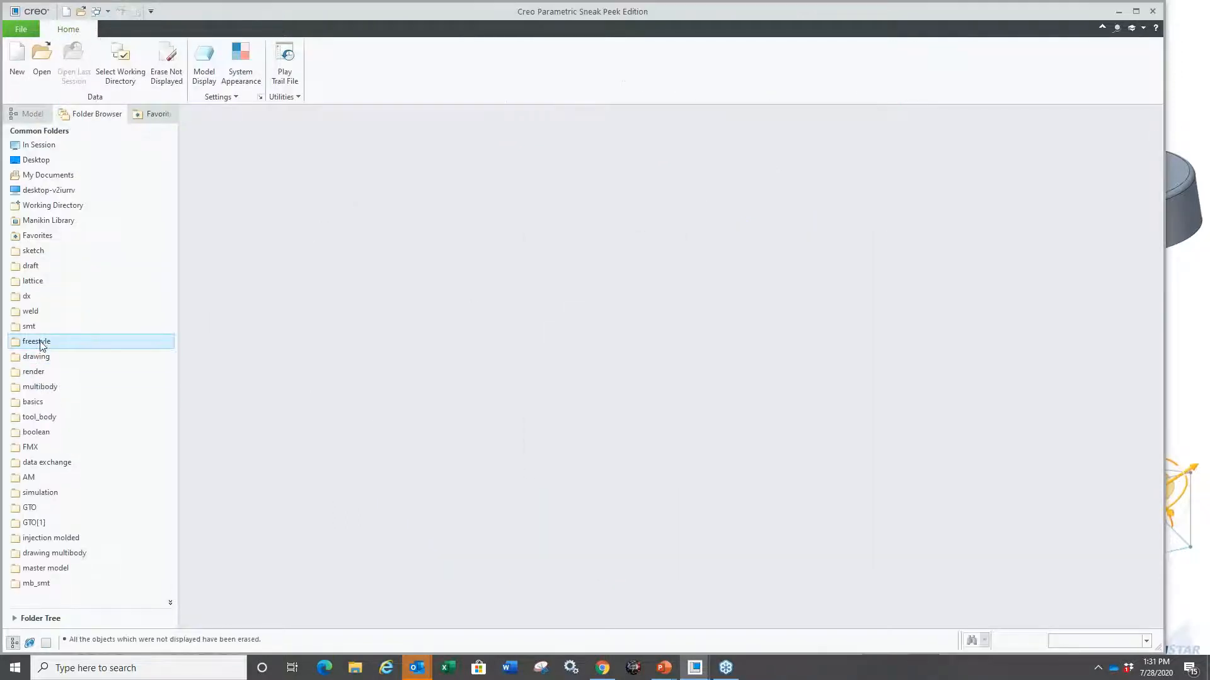
{"action": "left_click", "coordinate": [40, 345]}
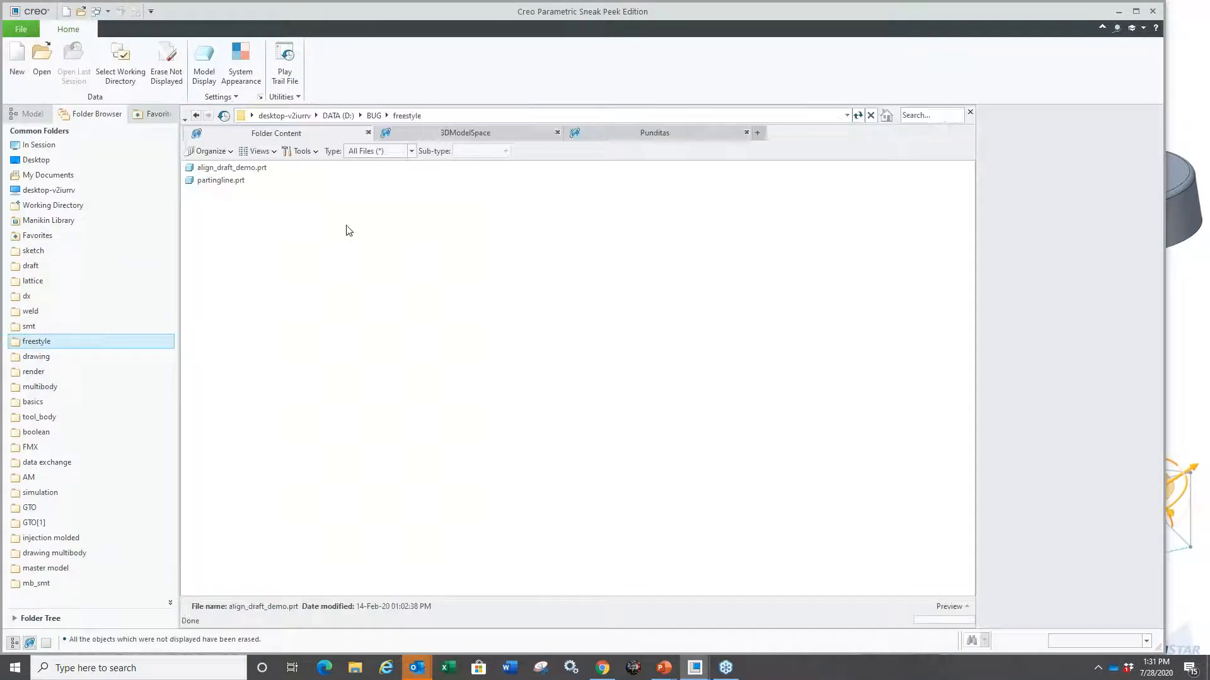
{"action": "double_click", "coordinate": [218, 167]}
{"action": "scroll", "coordinate": [650, 413], "scroll_direction": "down", "scroll_amount": 4}
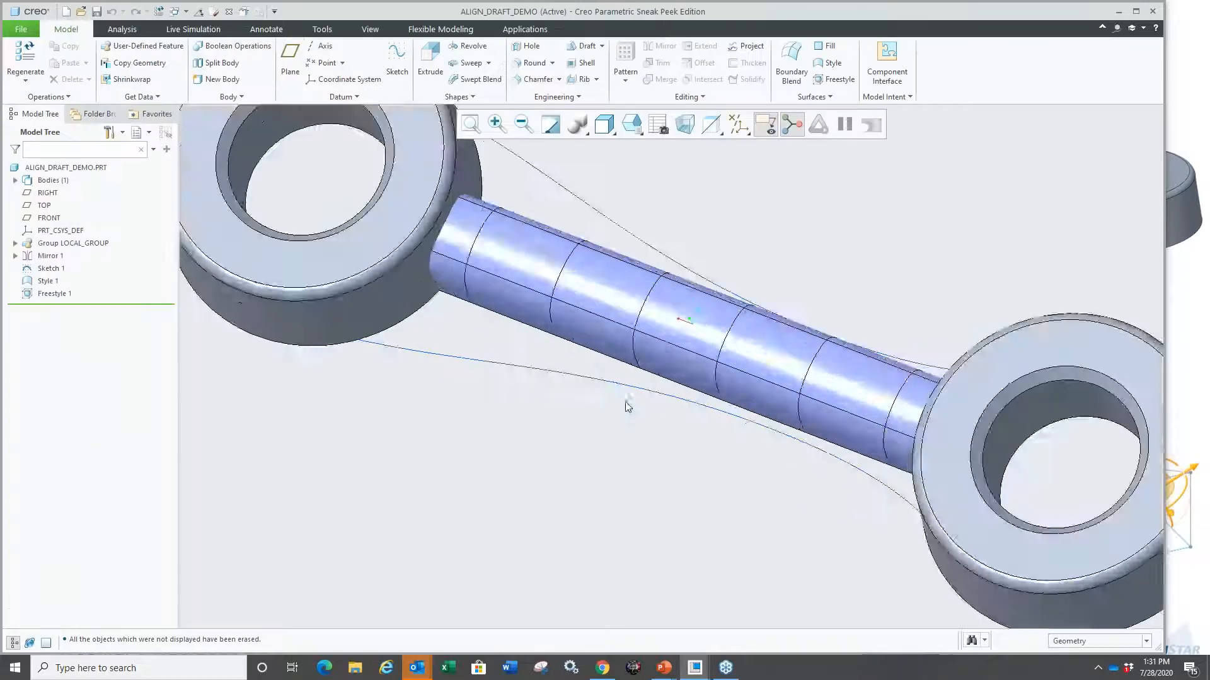
Step: Edit the connecting rod's Freestyle feature, and align its lower front edge chain to the curve with Align Draft, pulling from the TOP plane
{"action": "middle_click_drag", "start_coordinate": [623, 407], "coordinate": [624, 366]}
{"action": "scroll", "coordinate": [602, 366], "scroll_direction": "up", "scroll_amount": 1}
{"action": "left_click", "coordinate": [533, 350]}
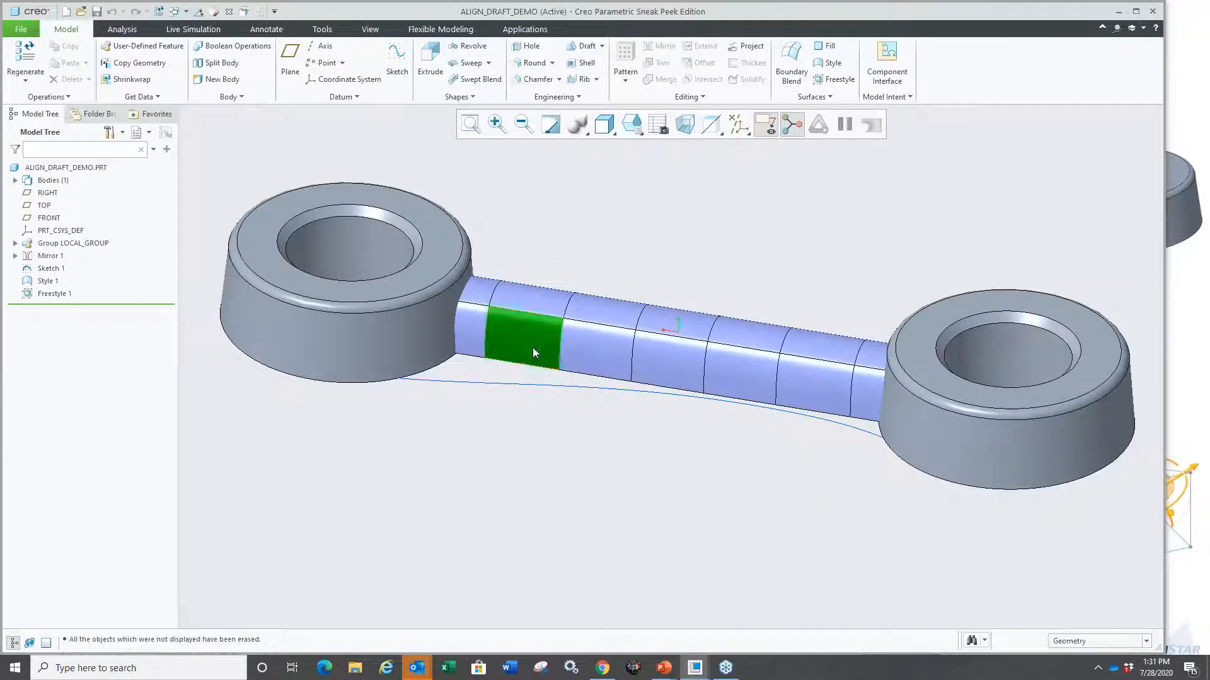
{"action": "left_click", "coordinate": [540, 273]}
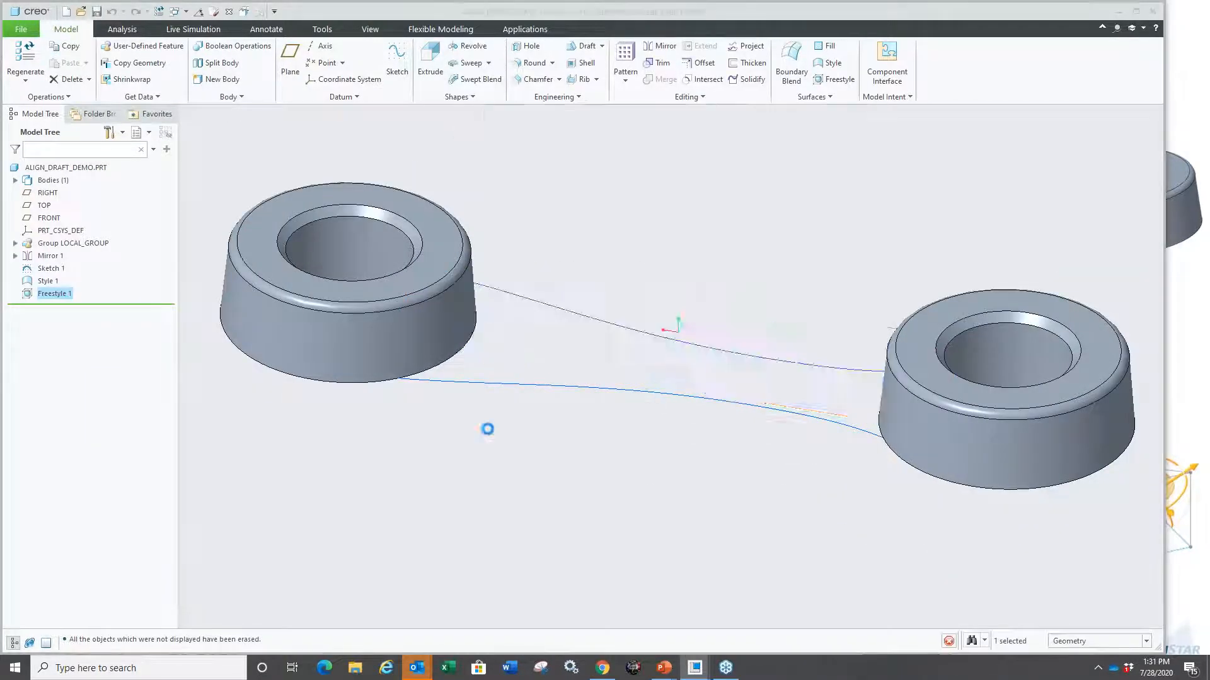
{"action": "left_click", "coordinate": [941, 441], "text": "shift"}
{"action": "right_click", "coordinate": [585, 452]}
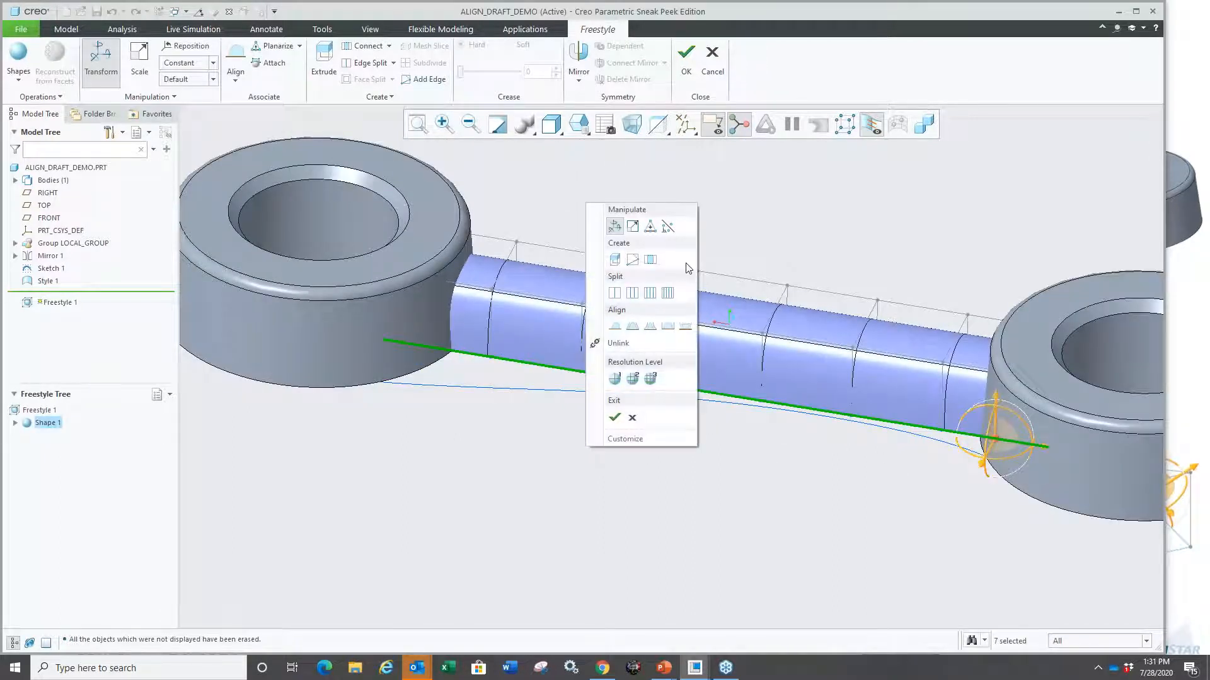
{"action": "left_click", "coordinate": [686, 342]}
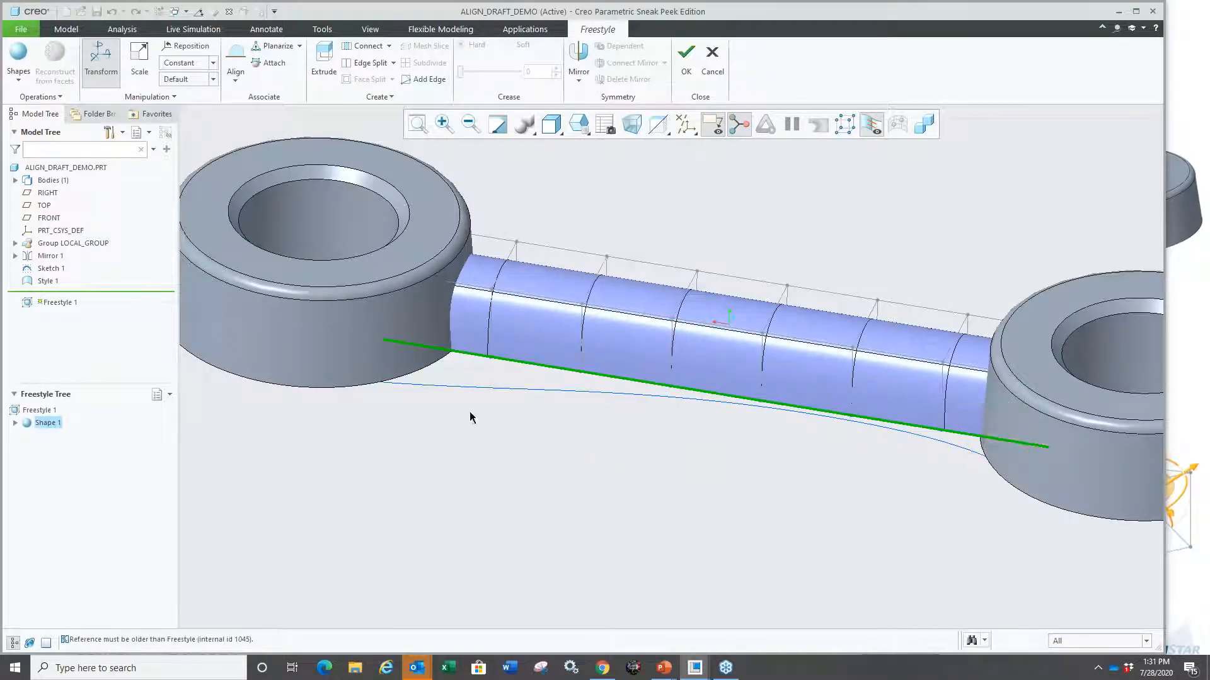
{"action": "left_click", "coordinate": [456, 386]}
{"action": "middle_click", "coordinate": [502, 470]}
{"action": "left_click", "coordinate": [42, 209]}
Step: Set the rod connection's draft angle to 10, complete the Freestyle feature, and close the part
{"action": "middle_click_drag", "start_coordinate": [615, 525], "coordinate": [554, 491]}
{"action": "double_click", "coordinate": [712, 374]}
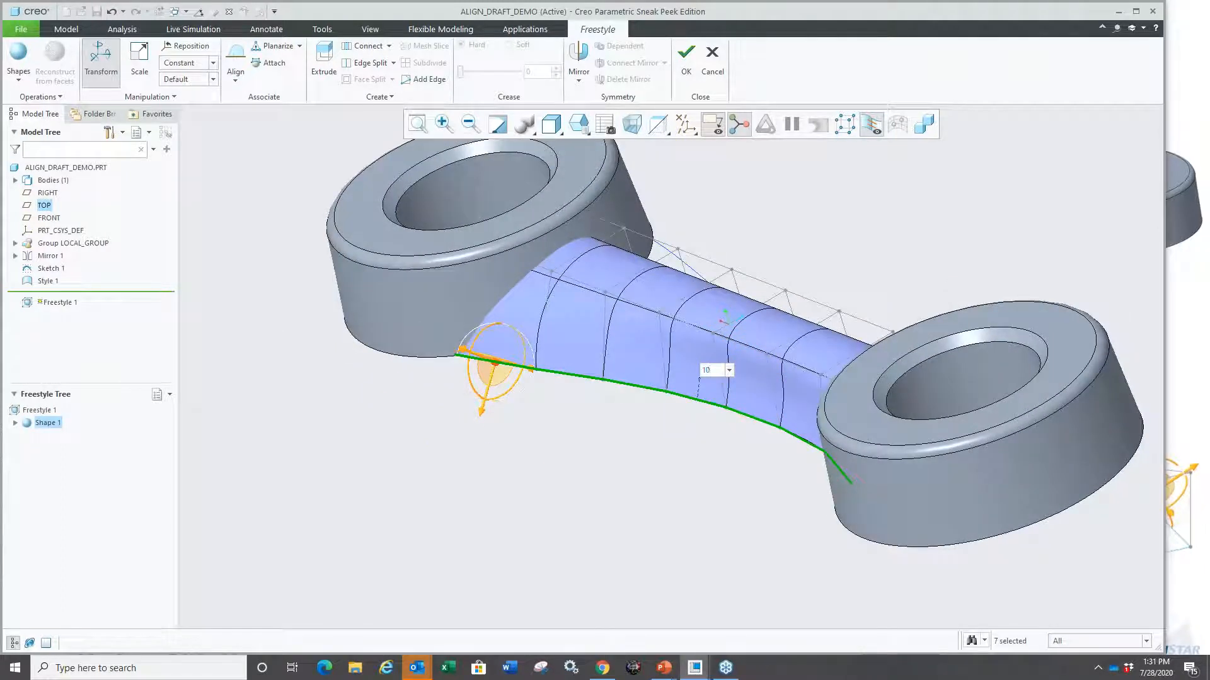
{"action": "key", "text": "Return"}
{"action": "left_click", "coordinate": [555, 522]}
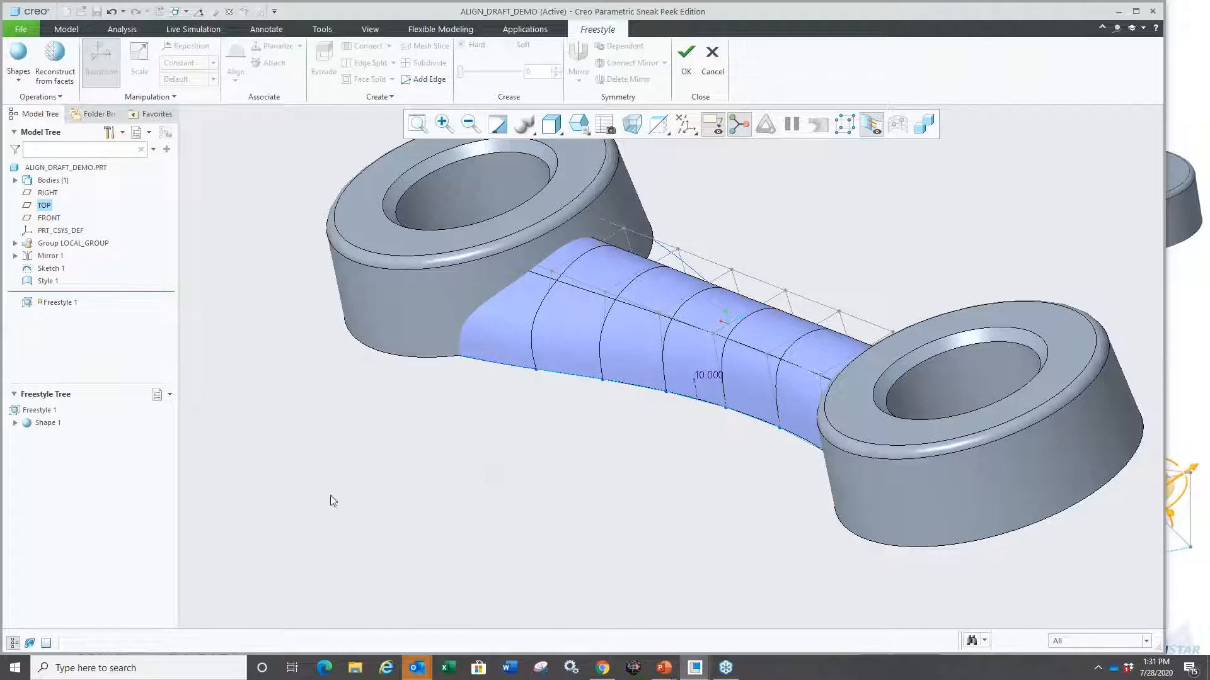
{"action": "left_click", "coordinate": [686, 61]}
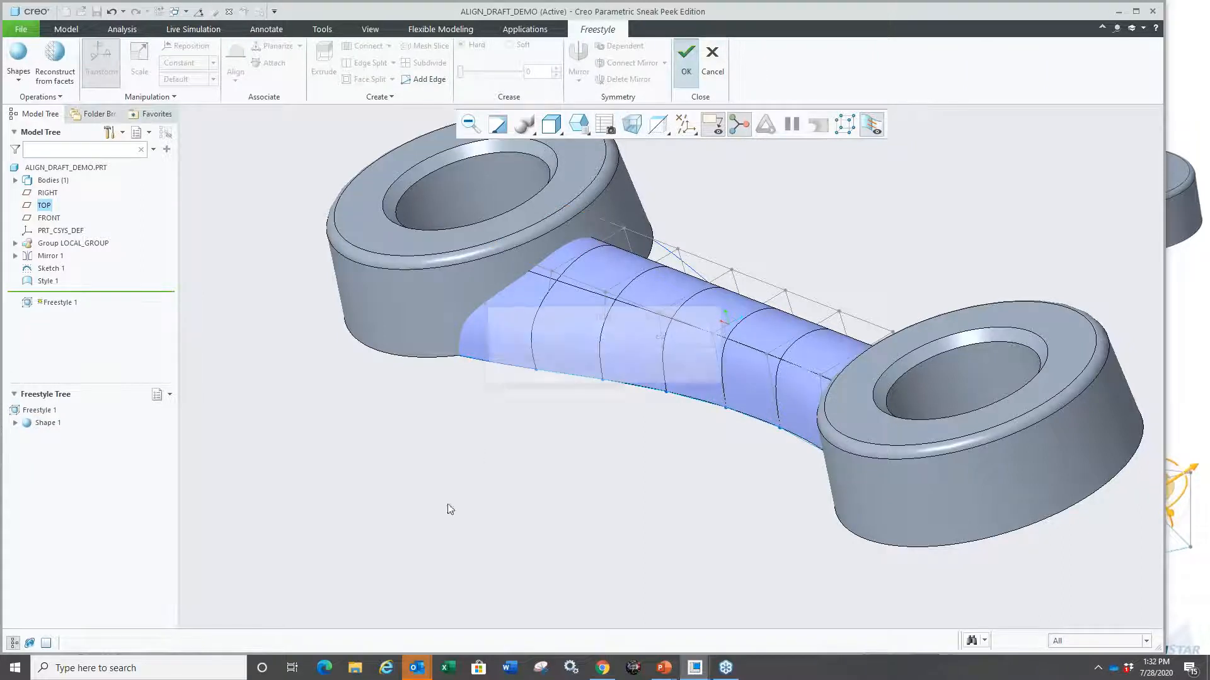
{"action": "key", "text": "ctrl+w"}
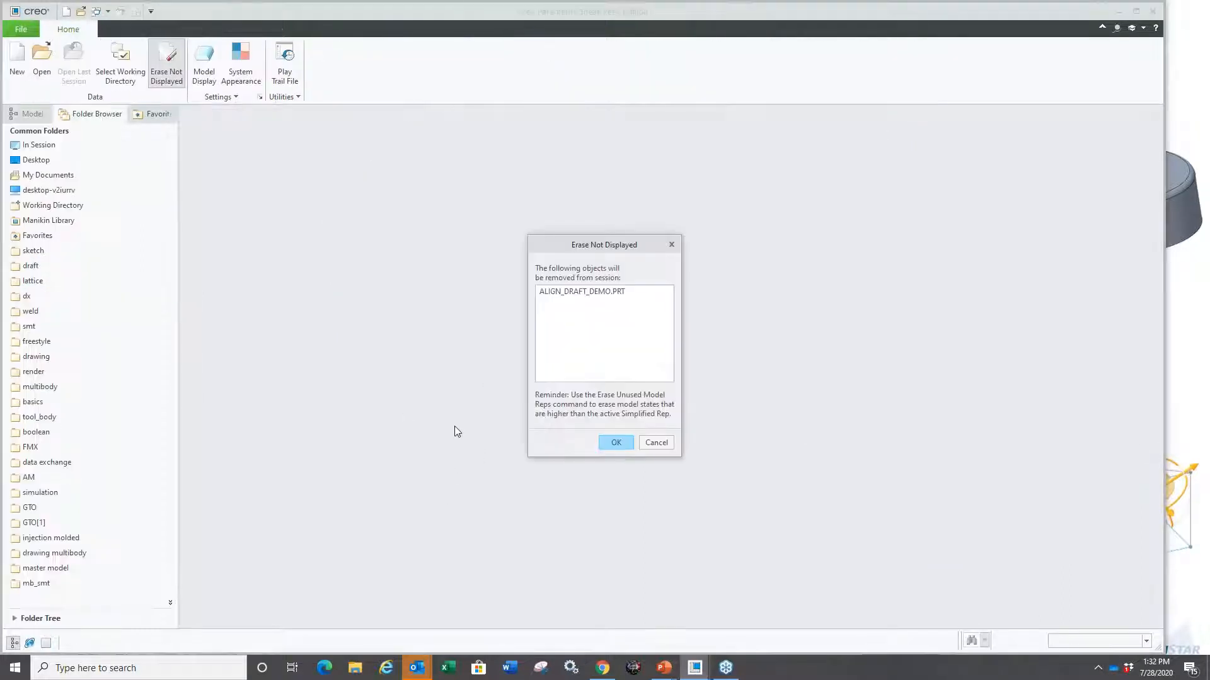
Step: Switch to the PowerPoint slide show and advance to the Detailing and MBD slide
{"action": "key", "text": "super+Tab"}
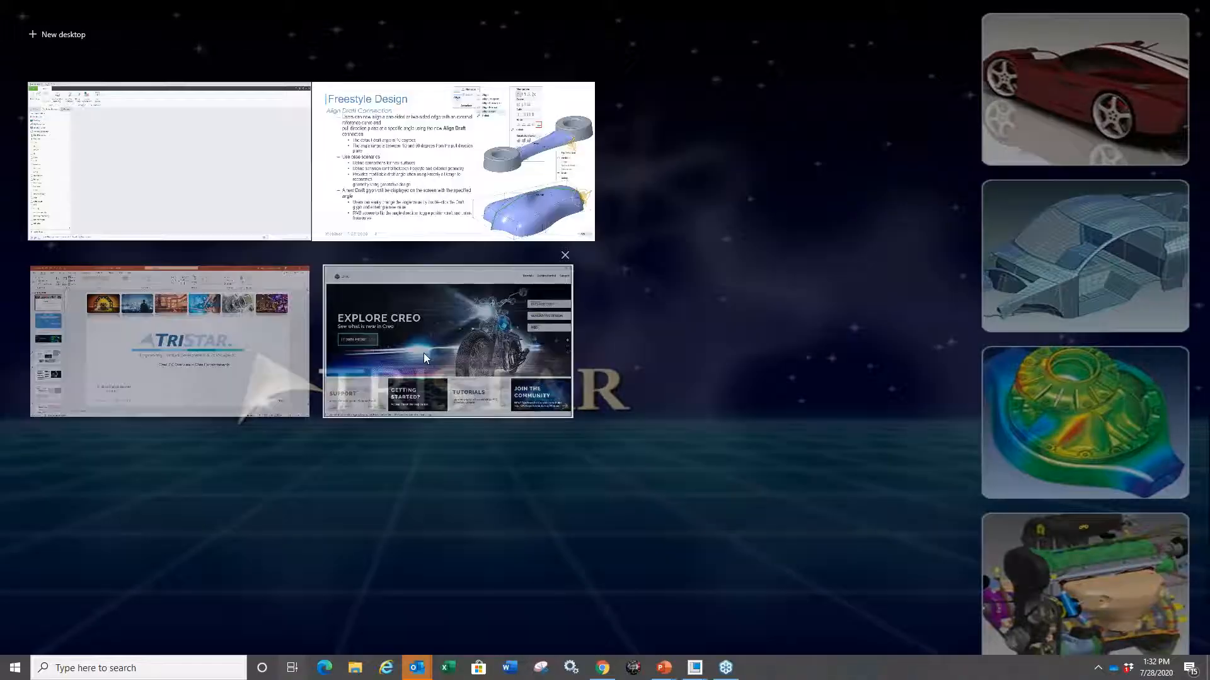
{"action": "left_click", "coordinate": [440, 195]}
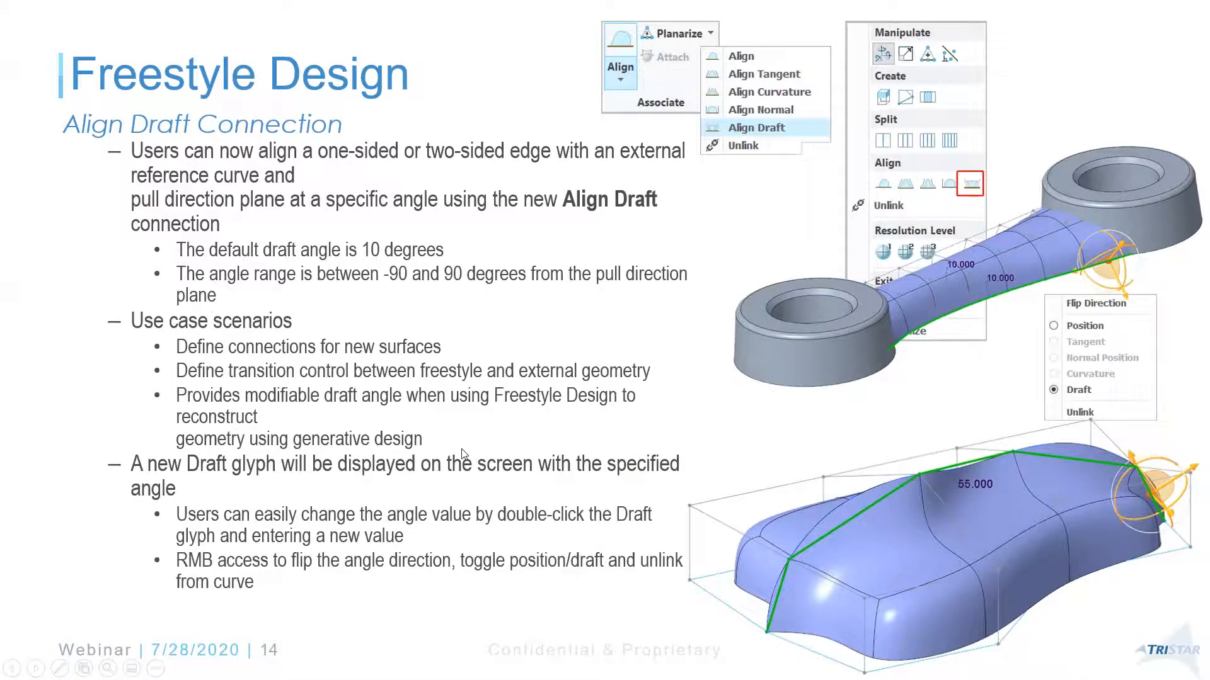
{"action": "left_click", "coordinate": [461, 449]}
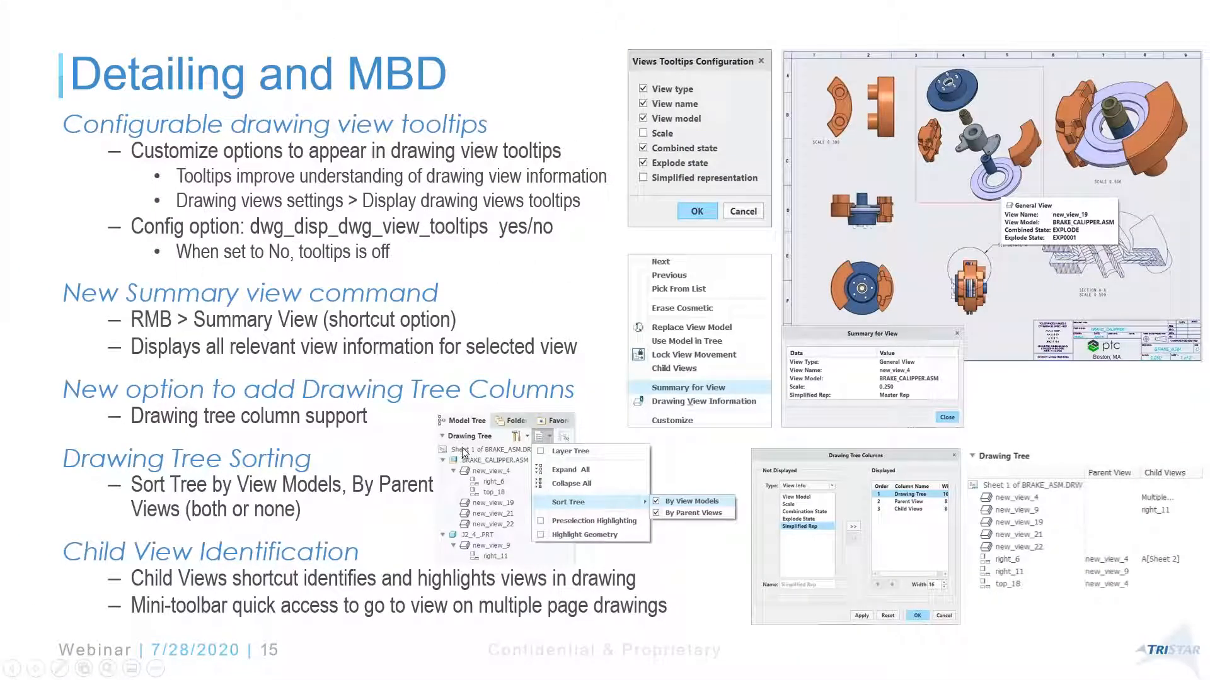
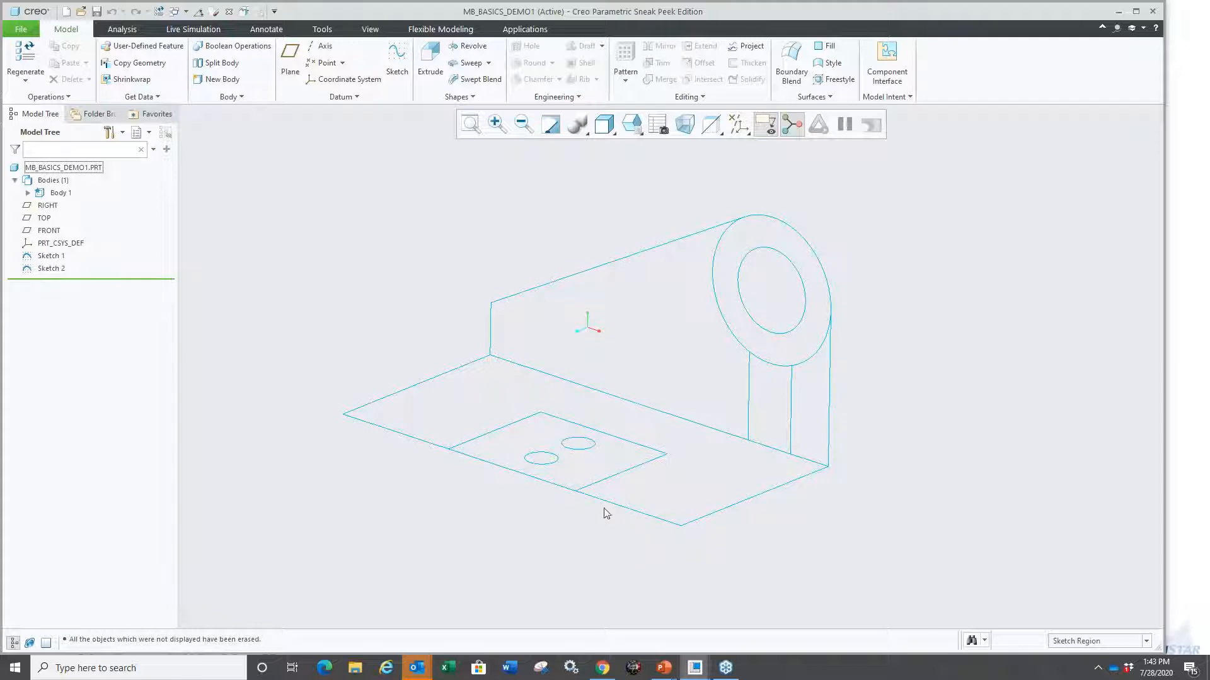
{"action": "left_click", "coordinate": [563, 465]}
{"action": "left_click", "coordinate": [574, 449], "text": "ctrl"}
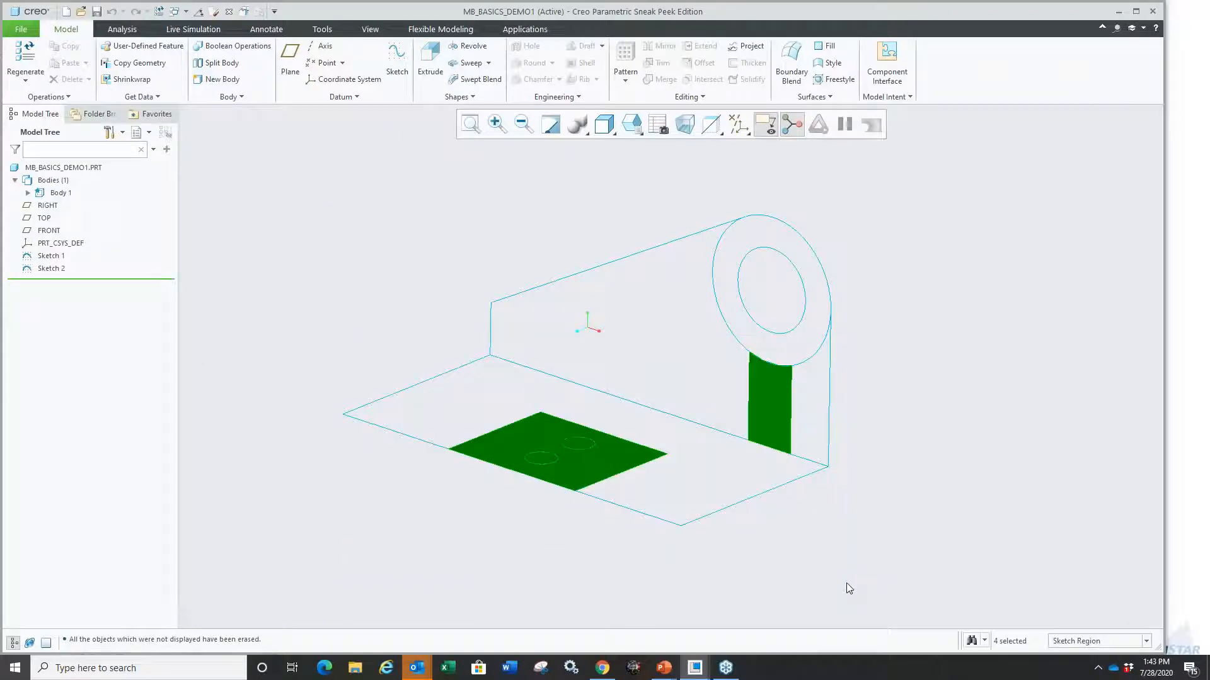
{"action": "left_click", "coordinate": [697, 487]}
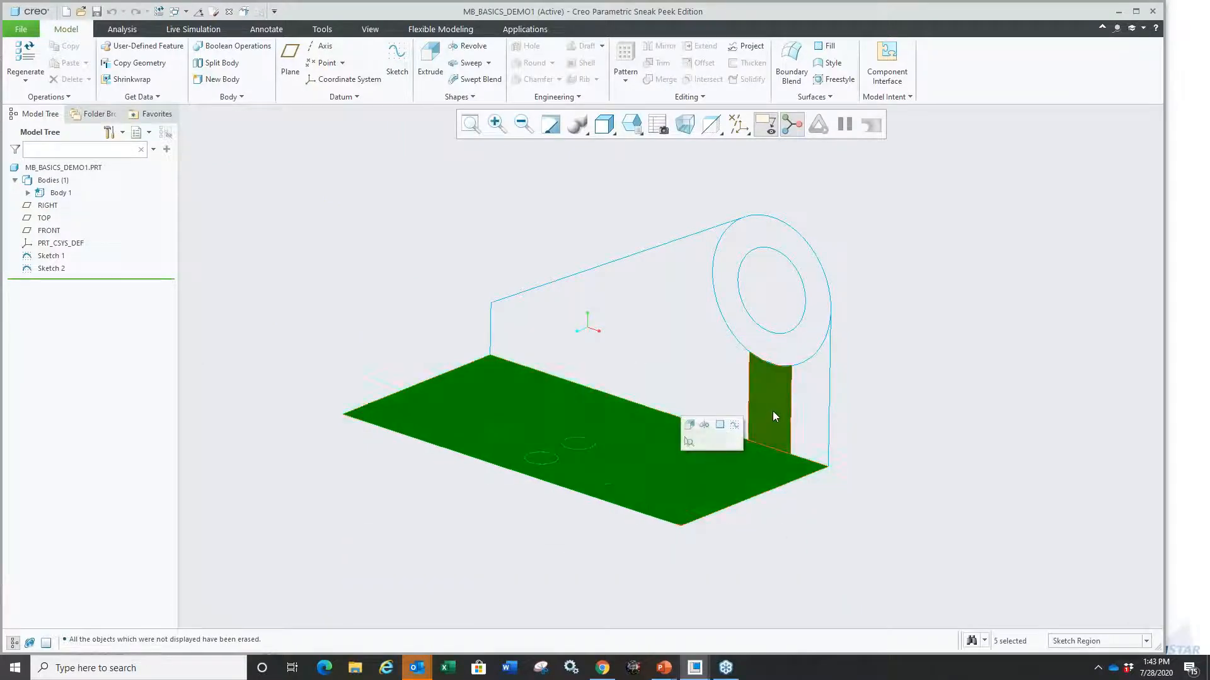
{"action": "left_click", "coordinate": [633, 491], "text": "ctrl"}
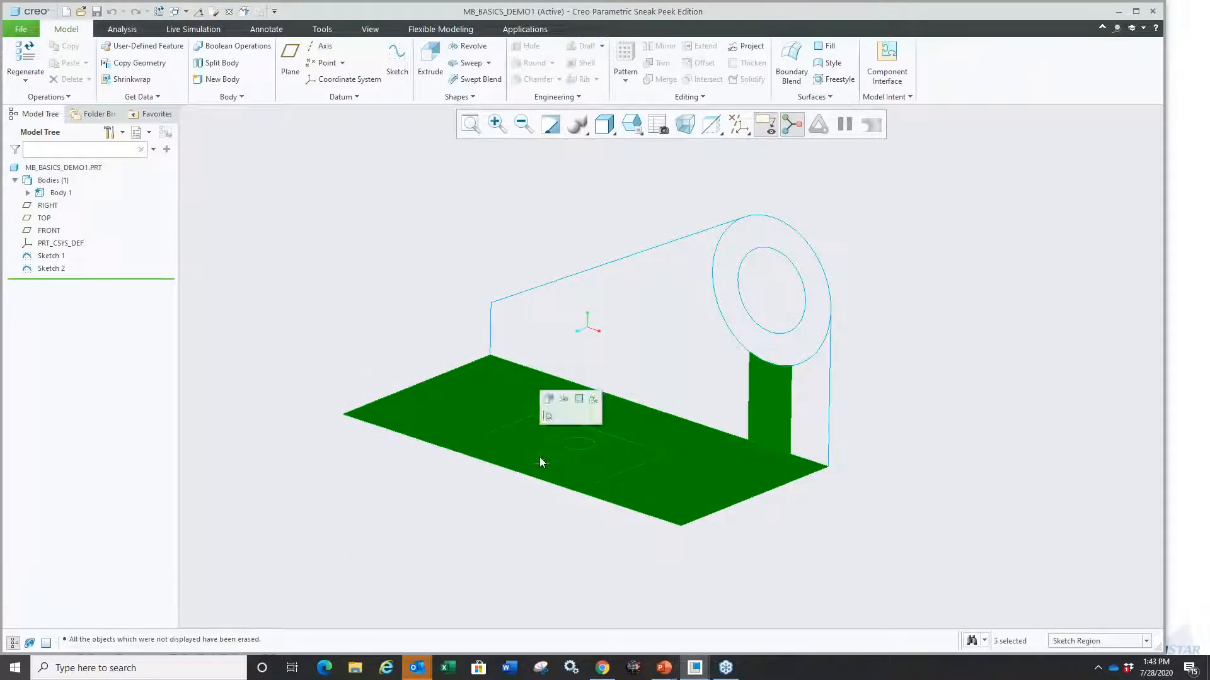
{"action": "left_click", "coordinate": [548, 402]}
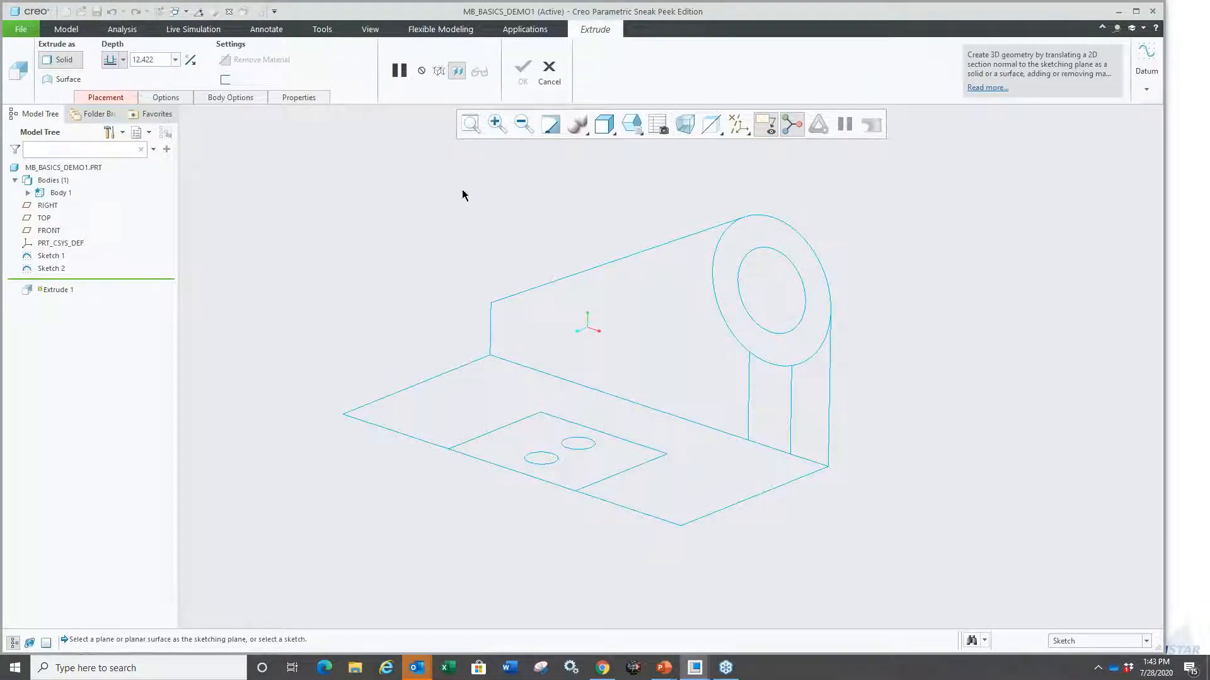
{"action": "left_click", "coordinate": [548, 74]}
{"action": "left_click", "coordinate": [324, 351]}
Step: Extrude all the horizontal sketch regions downward 4.7 as a solid base plate and expand the new feature in the model tree
{"action": "left_click", "coordinate": [686, 467]}
{"action": "left_click", "coordinate": [592, 460], "text": "ctrl"}
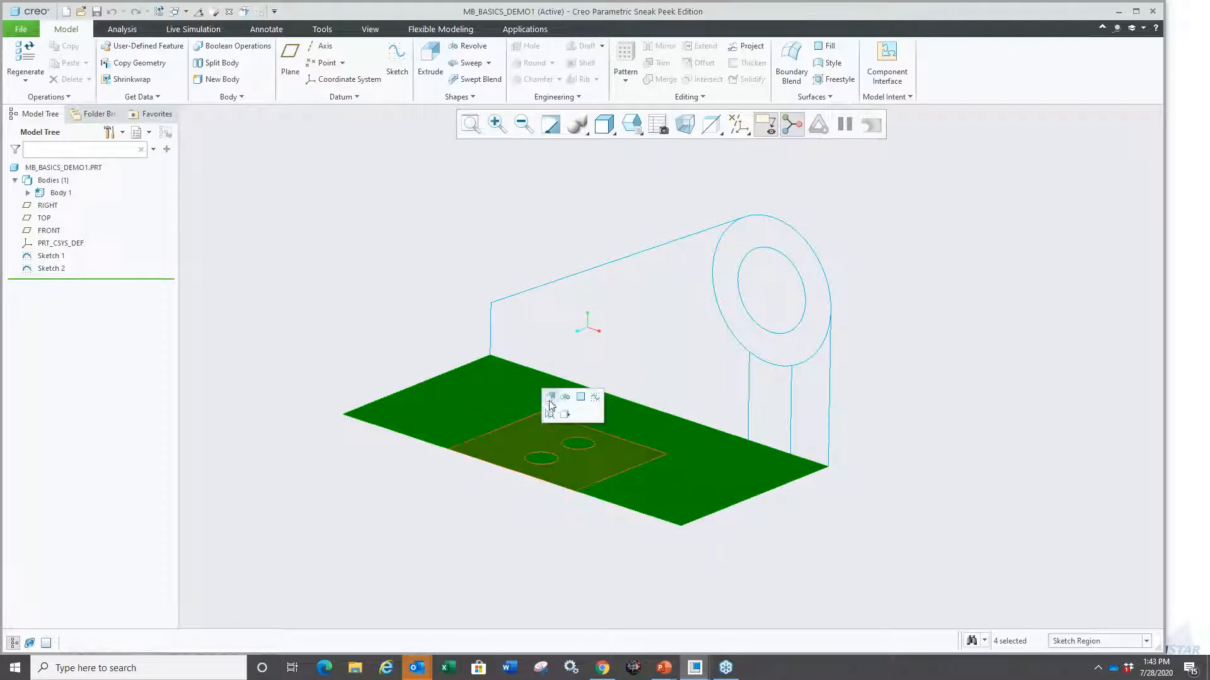
{"action": "left_click", "coordinate": [552, 400]}
{"action": "middle_click_drag", "start_coordinate": [581, 477], "coordinate": [586, 228]}
{"action": "left_click_drag", "start_coordinate": [588, 202], "coordinate": [602, 493]}
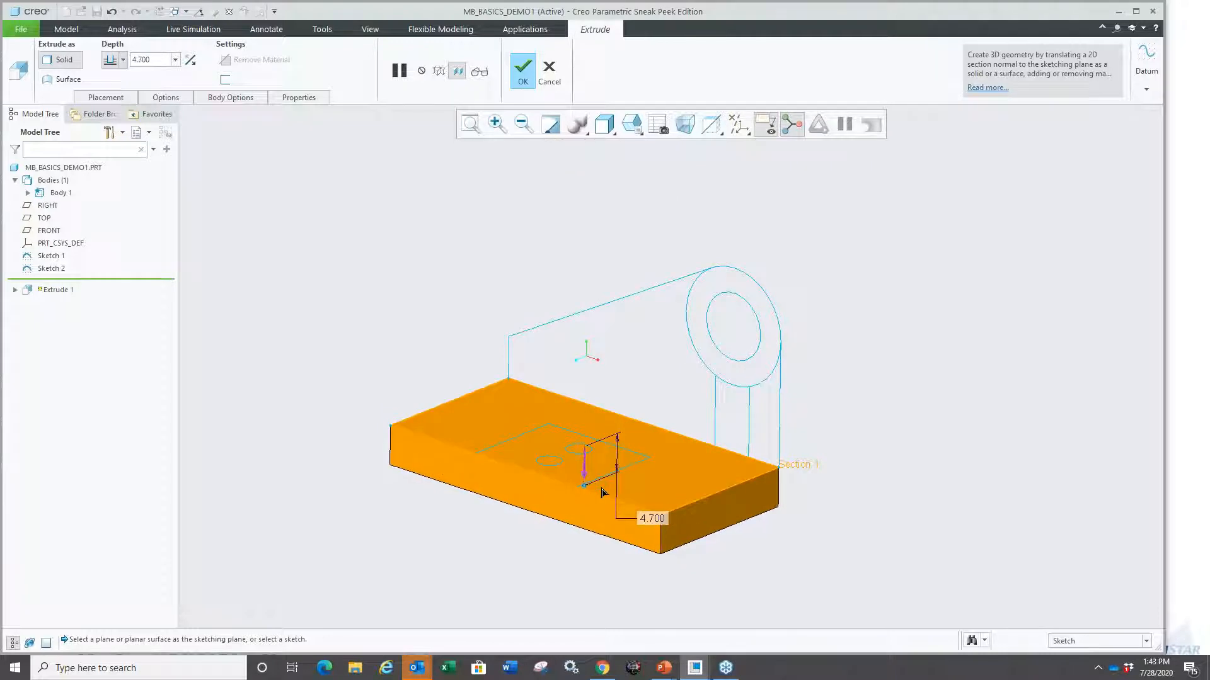
{"action": "middle_click", "coordinate": [479, 520]}
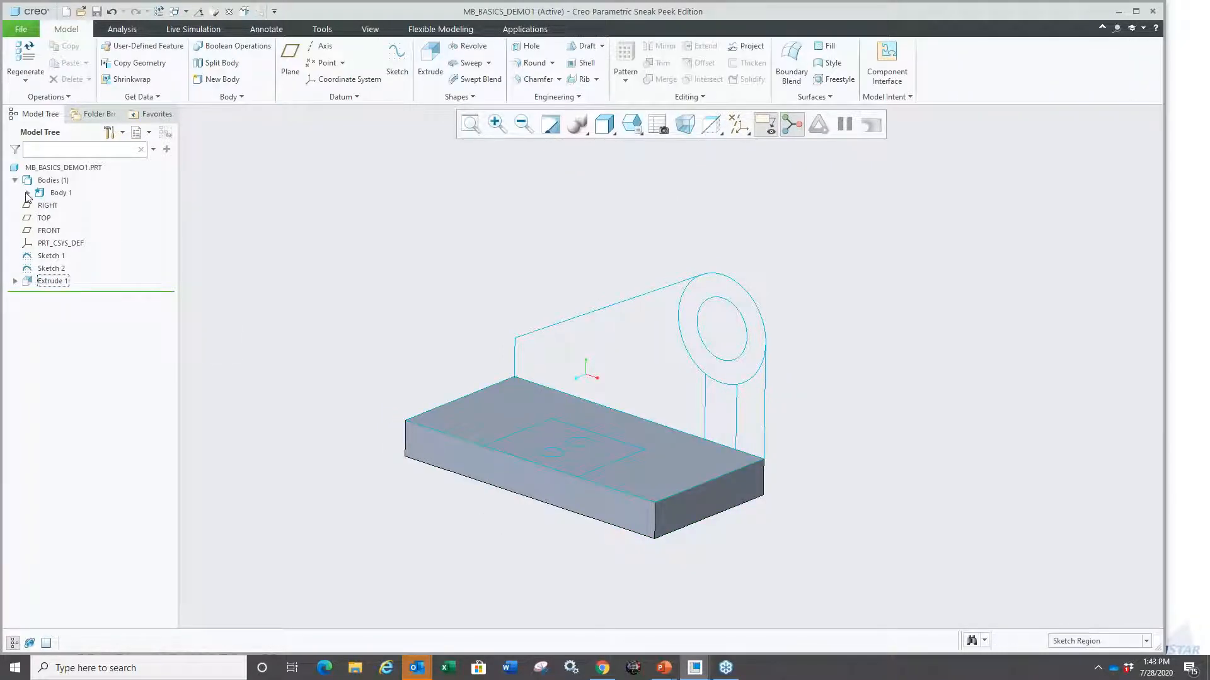
{"action": "left_click", "coordinate": [15, 281]}
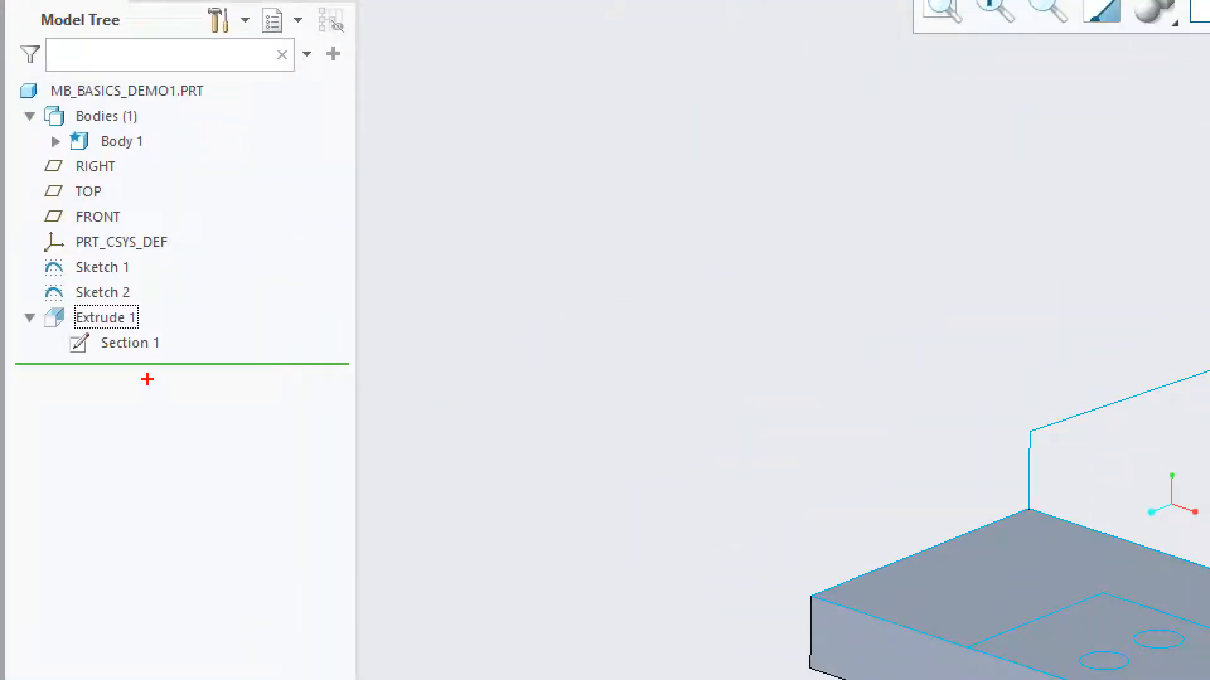
{"action": "key", "text": "Escape"}
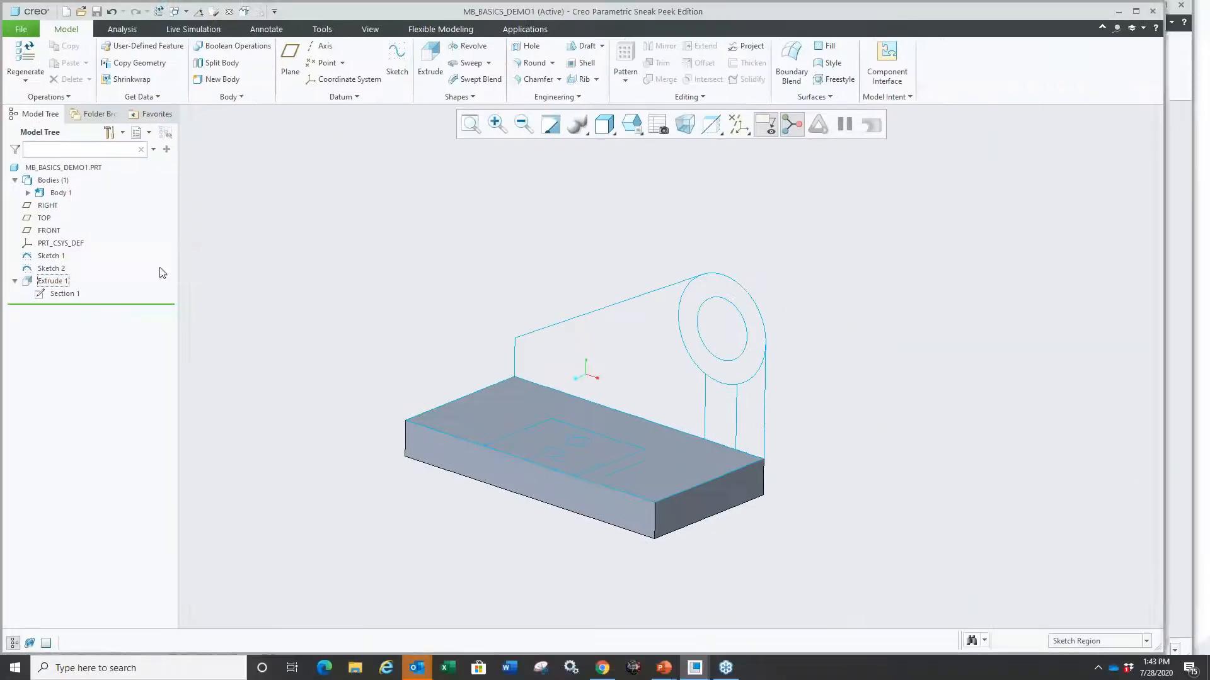
Step: Extrude the two circular sketch regions downward as cuts through all of the base plate
{"action": "scroll", "coordinate": [545, 479], "scroll_direction": "down", "scroll_amount": 3}
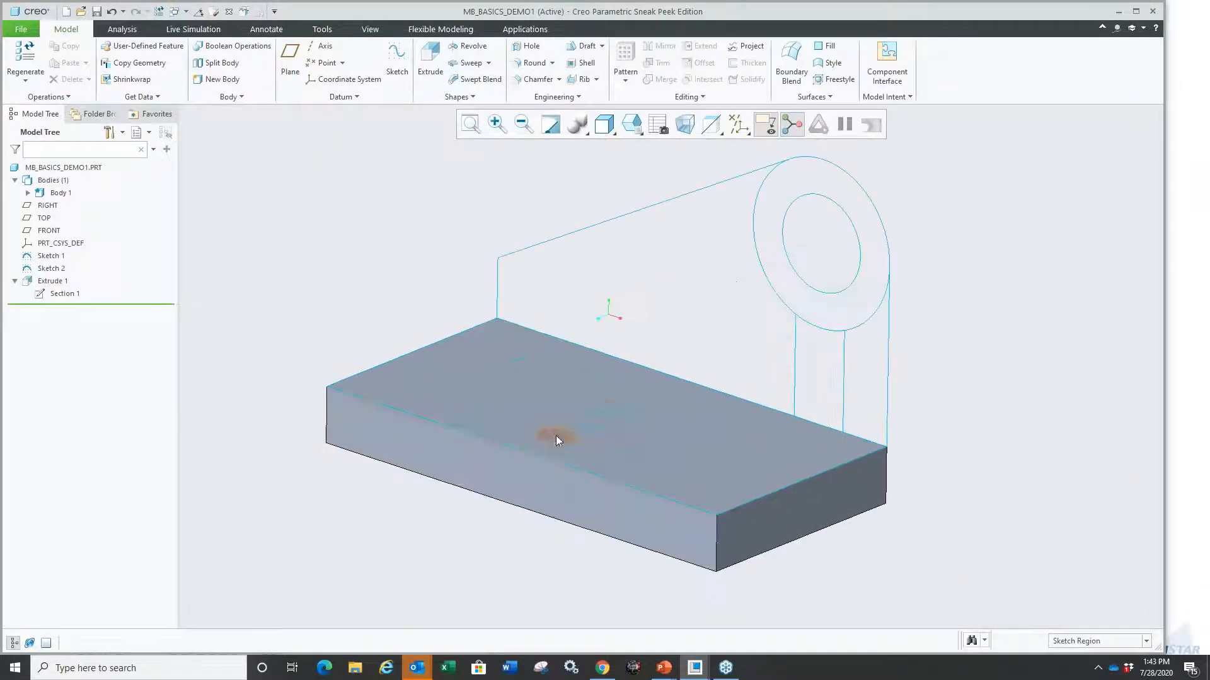
{"action": "left_click", "coordinate": [593, 425], "text": "ctrl"}
{"action": "left_click", "coordinate": [604, 368]}
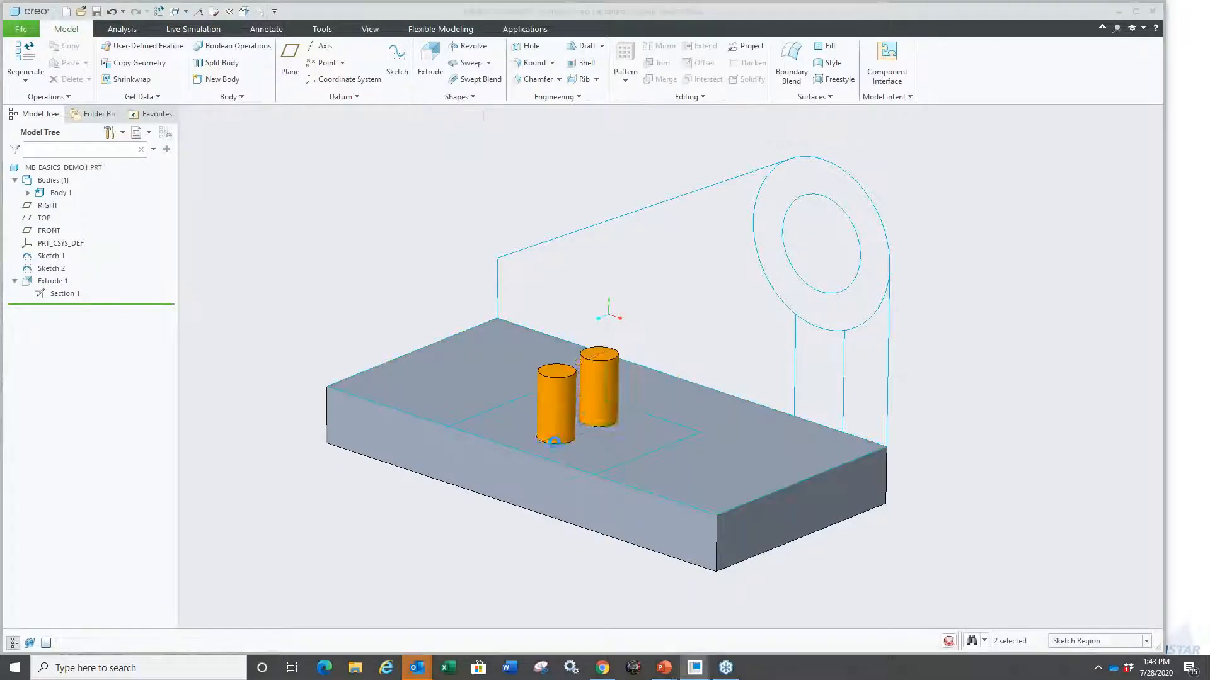
{"action": "scroll", "coordinate": [552, 436], "scroll_direction": "down", "scroll_amount": 2}
{"action": "left_click_drag", "start_coordinate": [592, 318], "coordinate": [588, 547]}
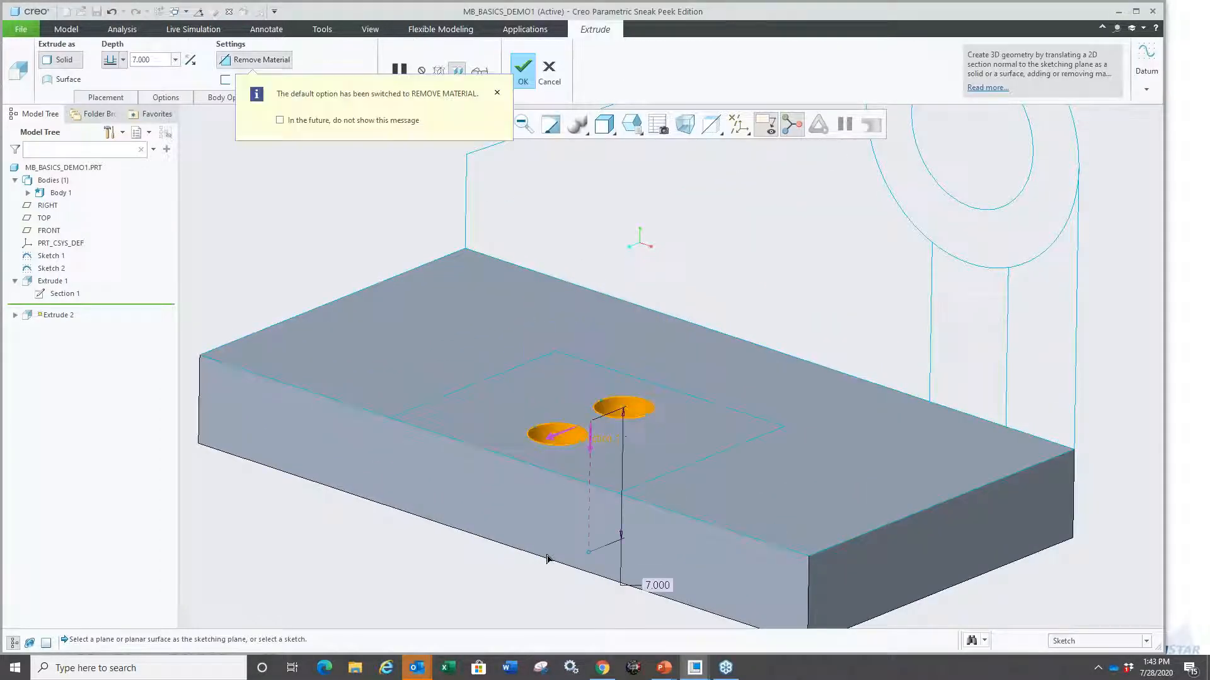
{"action": "scroll", "coordinate": [517, 371], "scroll_direction": "up", "scroll_amount": 2}
{"action": "right_click", "coordinate": [562, 479]}
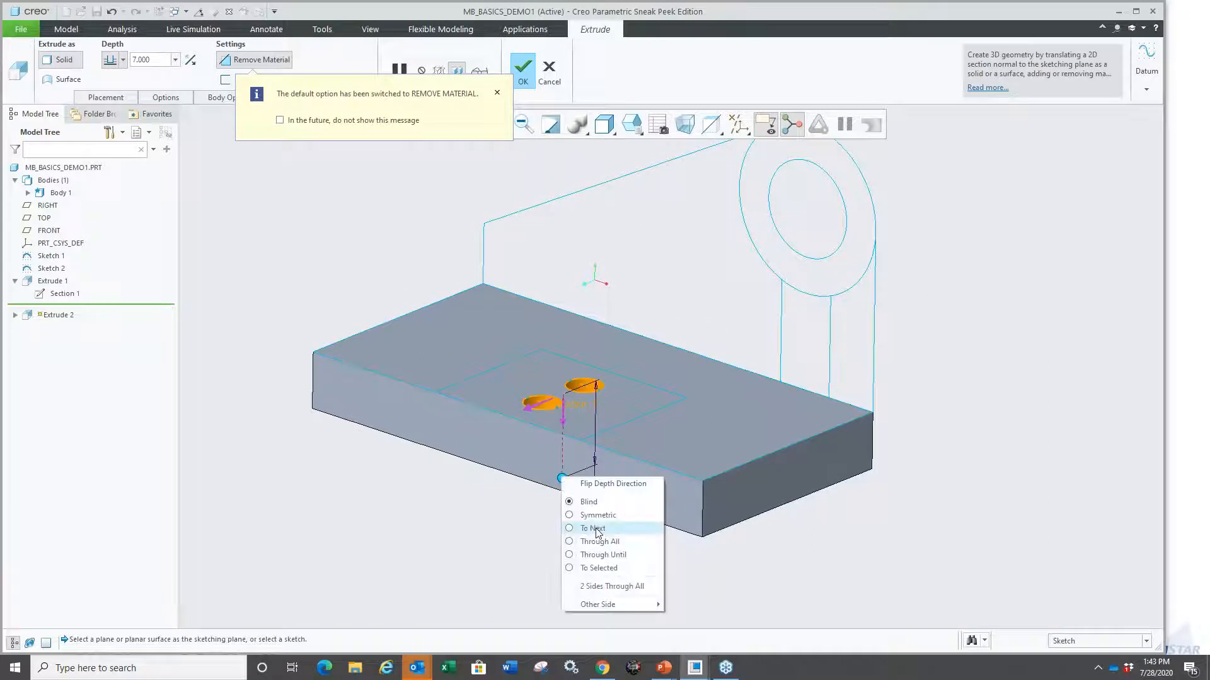
{"action": "left_click", "coordinate": [587, 540]}
{"action": "middle_click", "coordinate": [465, 500]}
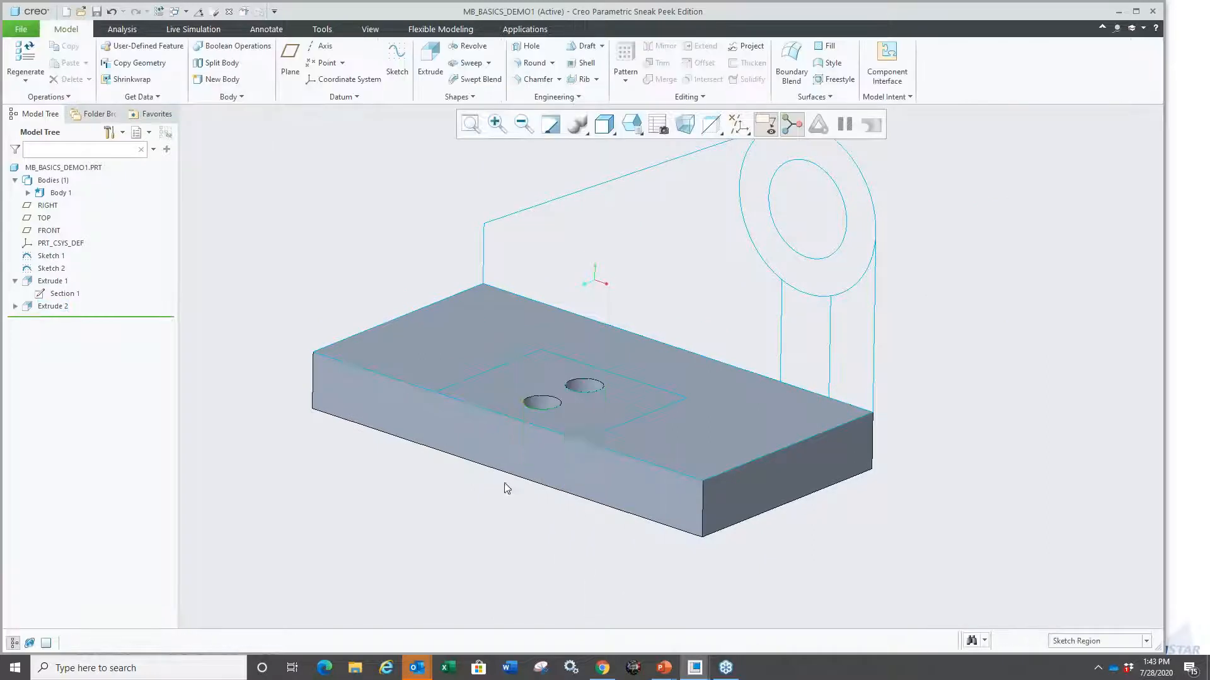
Step: Extrude the rectangular sketch region around the two holes downward to cut a blind pocket in the base plate
{"action": "scroll", "coordinate": [505, 441], "scroll_direction": "down", "scroll_amount": 3}
{"action": "scroll", "coordinate": [505, 441], "scroll_direction": "up", "scroll_amount": 2}
{"action": "left_click", "coordinate": [493, 369]}
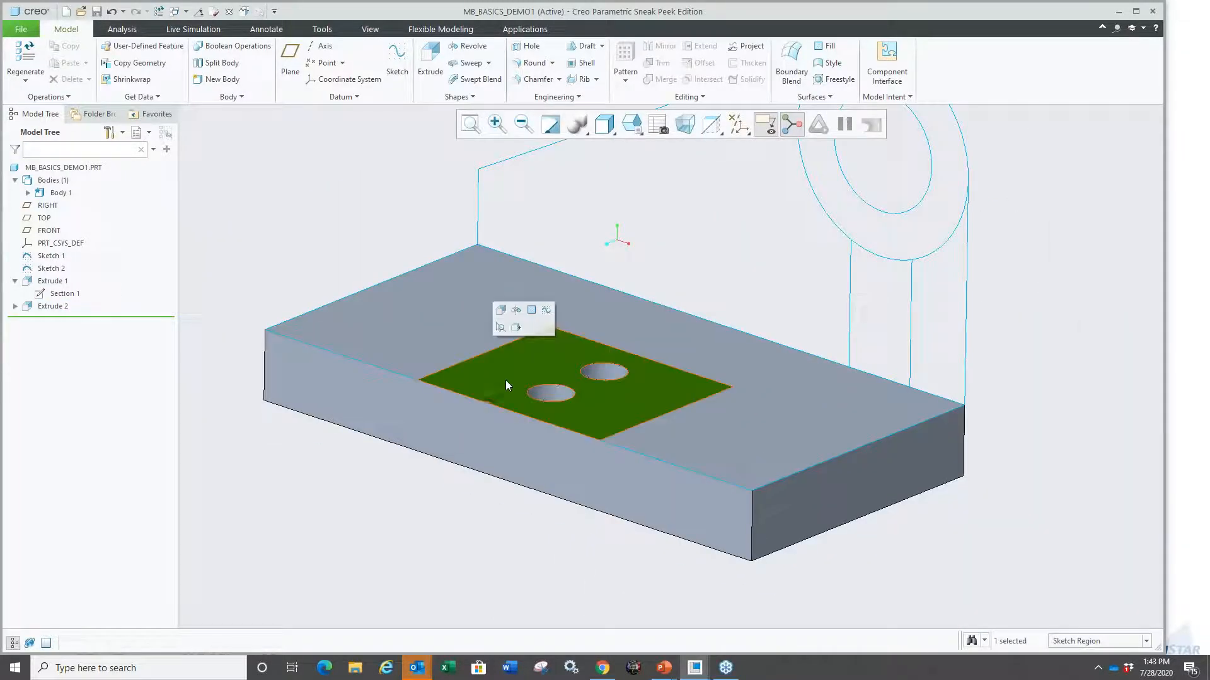
{"action": "left_click", "coordinate": [501, 313]}
{"action": "left_click_drag", "start_coordinate": [579, 181], "coordinate": [371, 468]}
{"action": "middle_click", "coordinate": [371, 468]}
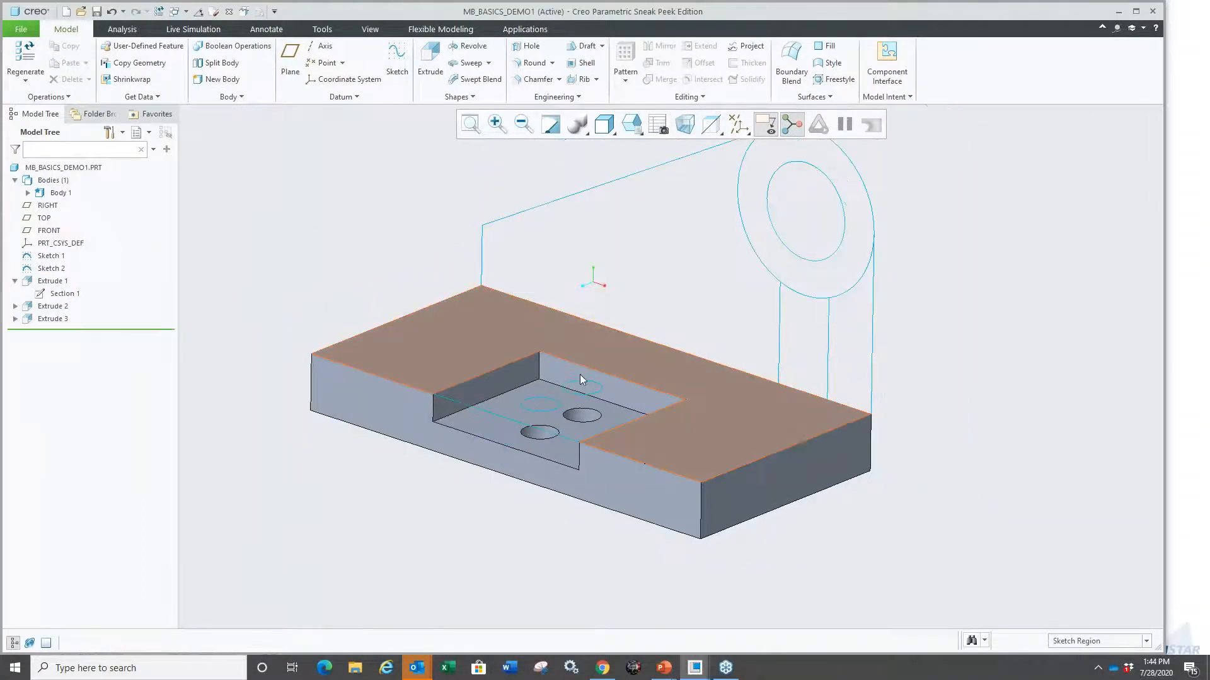
Step: Extrude all the vertical sketch regions, including the ring and its inner circle, to a depth of 4 over the base plate
{"action": "middle_click_drag", "start_coordinate": [579, 374], "coordinate": [689, 289]}
{"action": "left_click", "coordinate": [698, 318]}
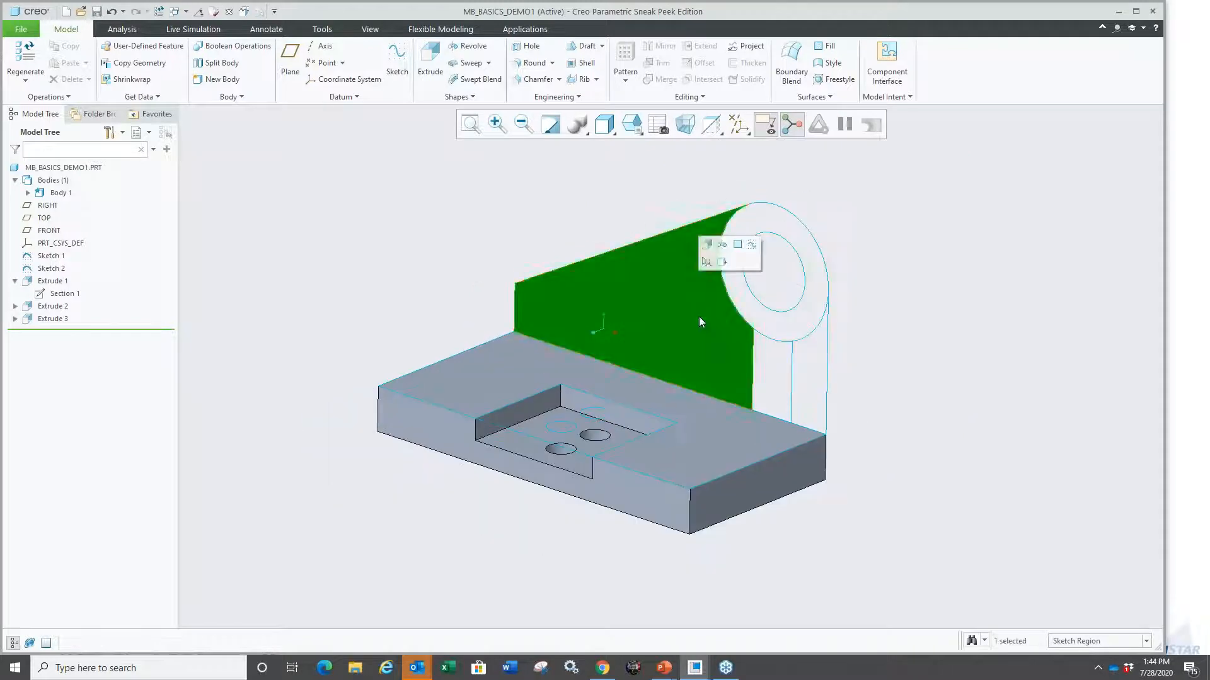
{"action": "left_click", "coordinate": [781, 381], "text": "ctrl"}
{"action": "left_click", "coordinate": [804, 310], "text": "ctrl"}
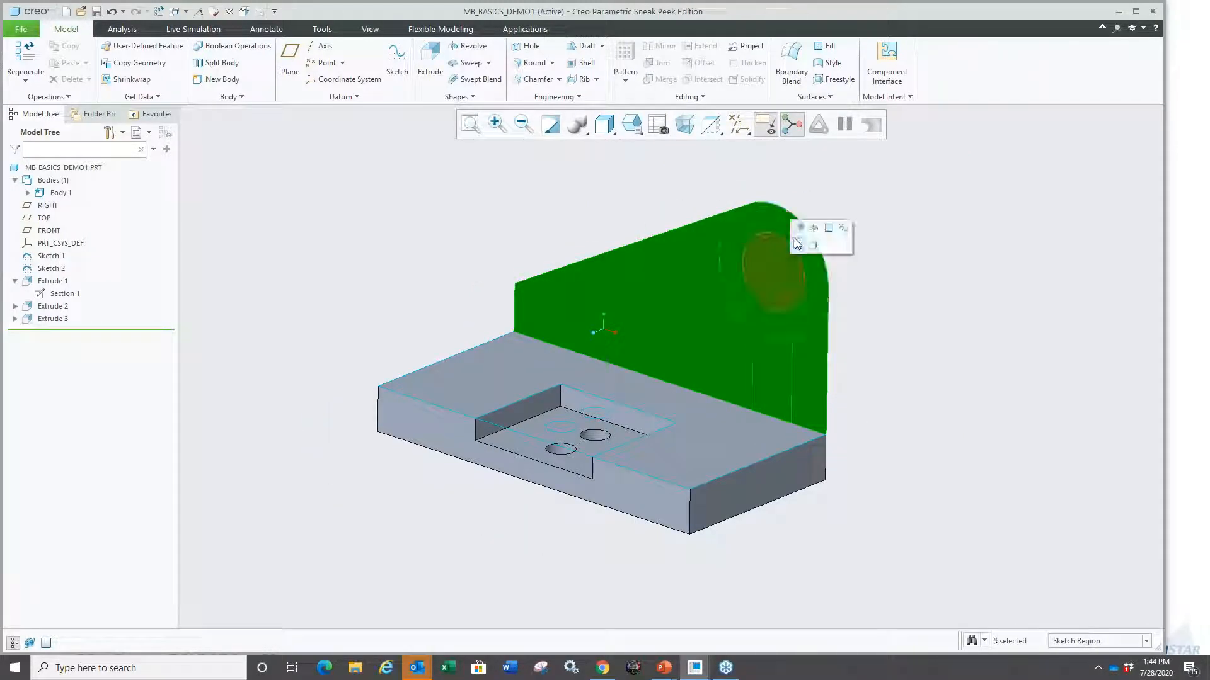
{"action": "left_click", "coordinate": [813, 227]}
{"action": "left_click_drag", "start_coordinate": [418, 394], "coordinate": [679, 356]}
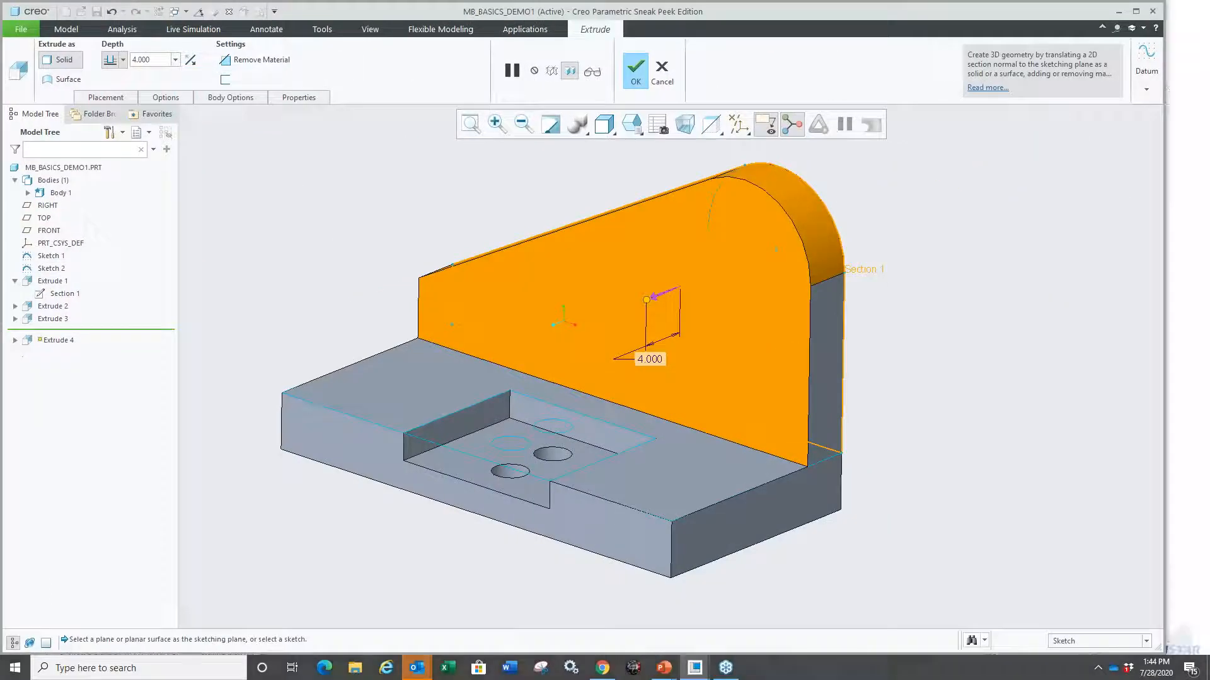
Step: Set the upright wall extrusion to create a new body and complete the feature
{"action": "left_click", "coordinate": [226, 98]}
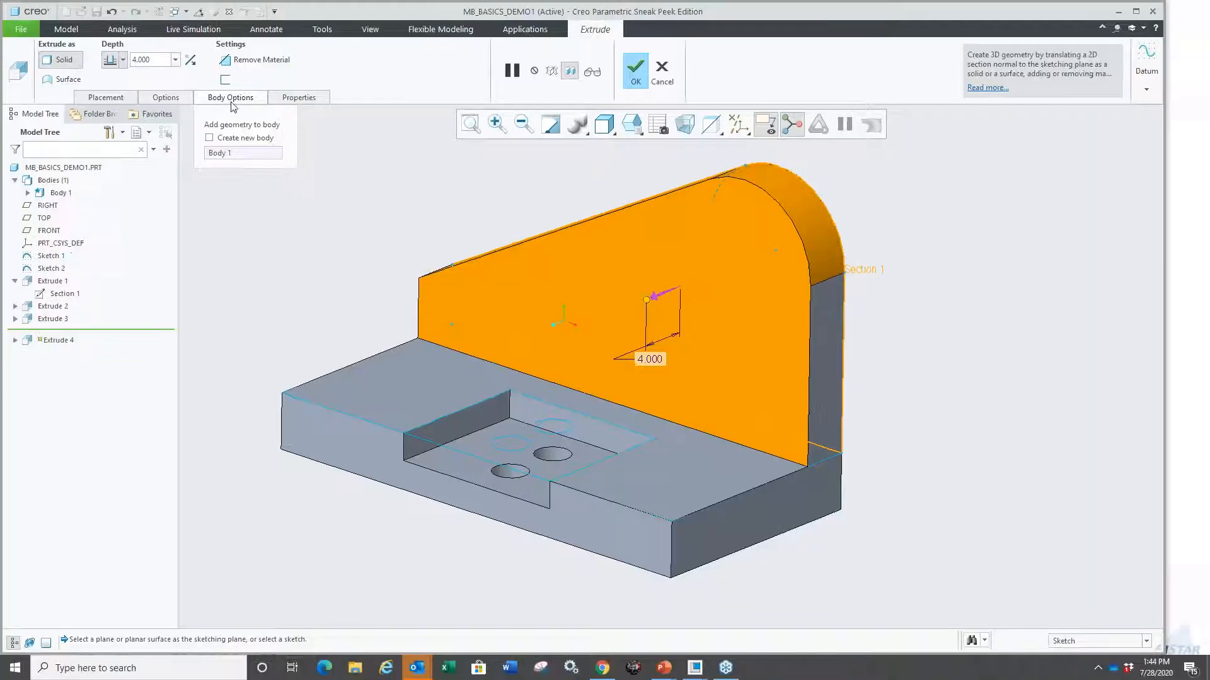
{"action": "left_click", "coordinate": [433, 121]}
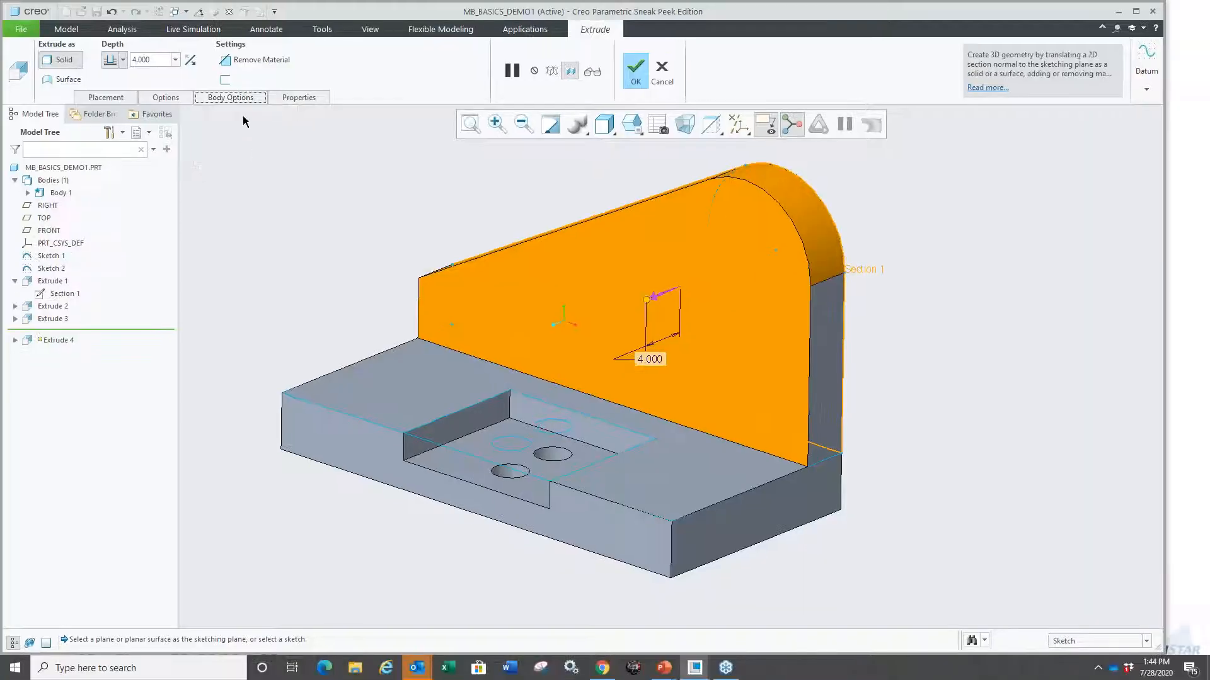
{"action": "right_click", "coordinate": [284, 174]}
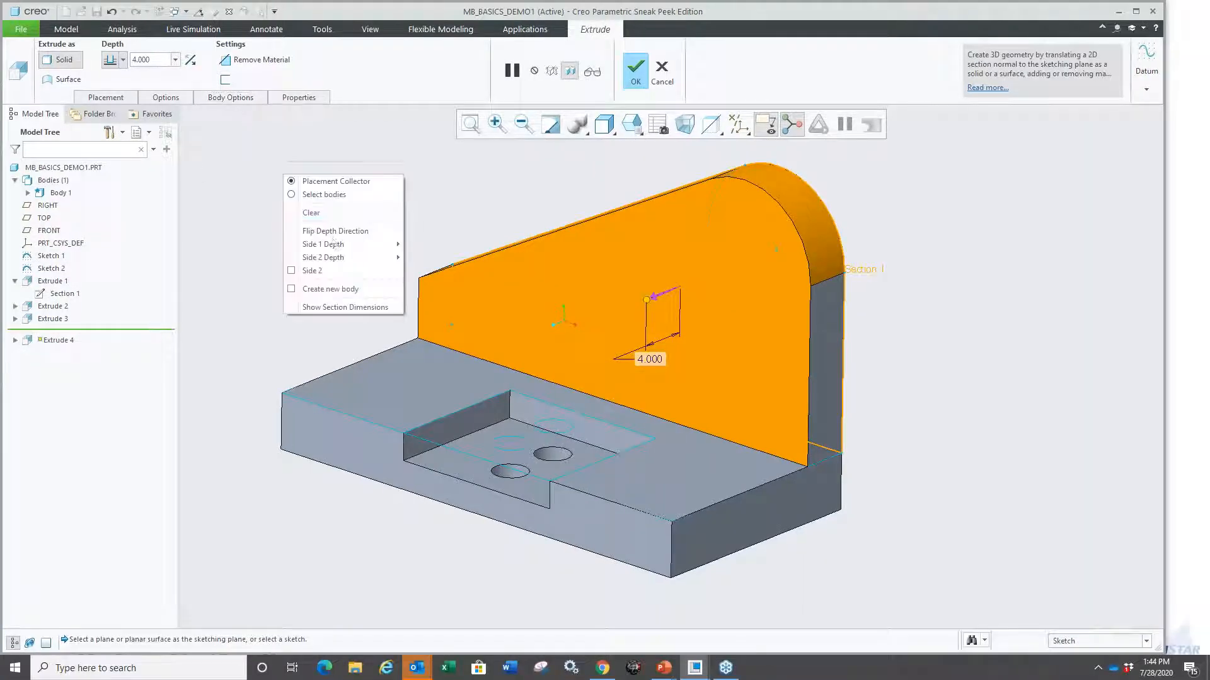
{"action": "left_click", "coordinate": [330, 289]}
{"action": "middle_click", "coordinate": [384, 273]}
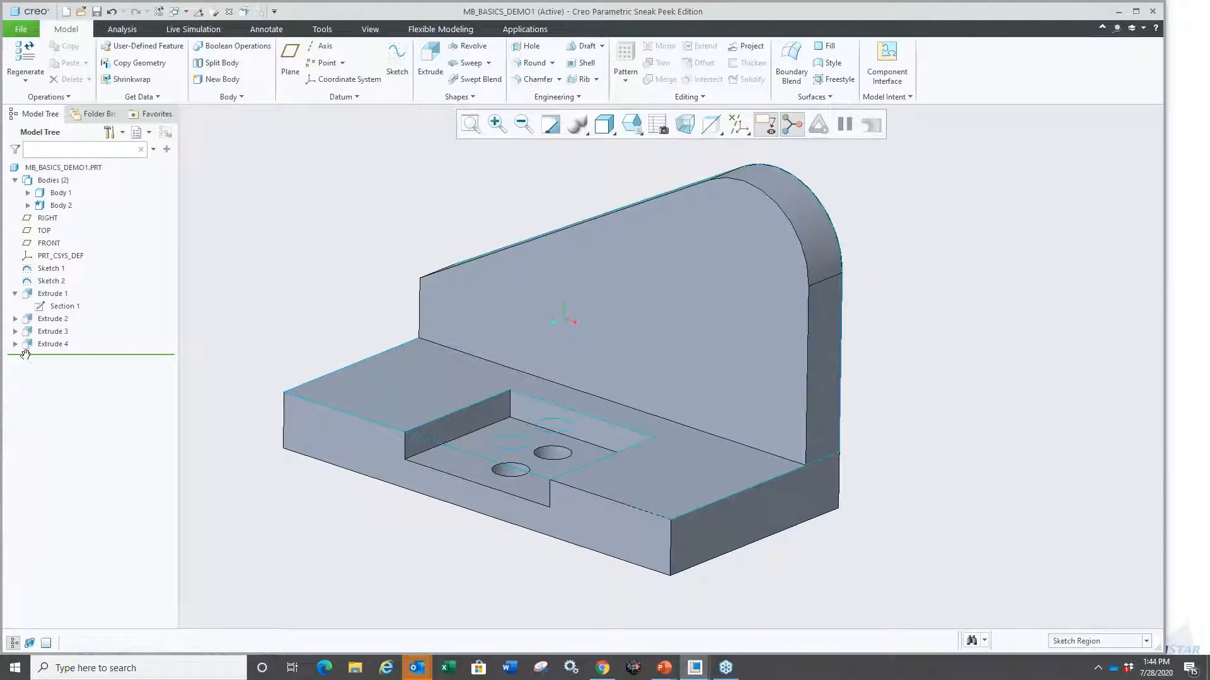
Step: Expand Body 1 and Body 2 in the model tree to examine which features contribute to each
{"action": "left_click", "coordinate": [28, 206]}
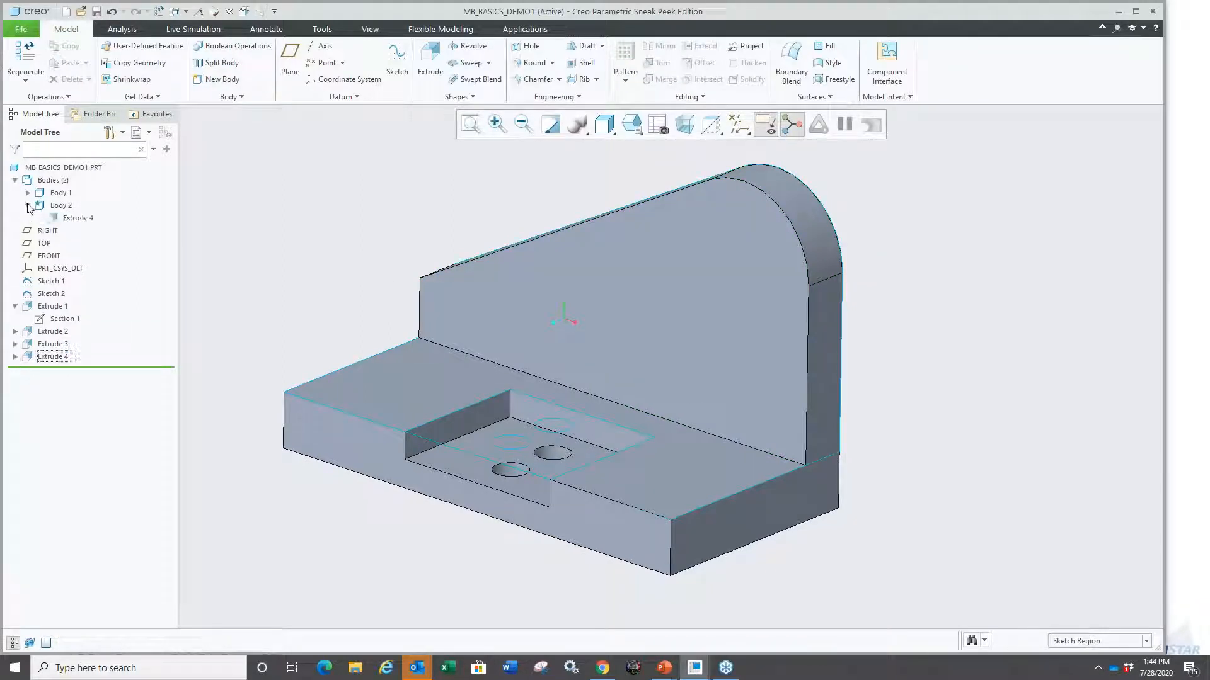
{"action": "left_click", "coordinate": [28, 193]}
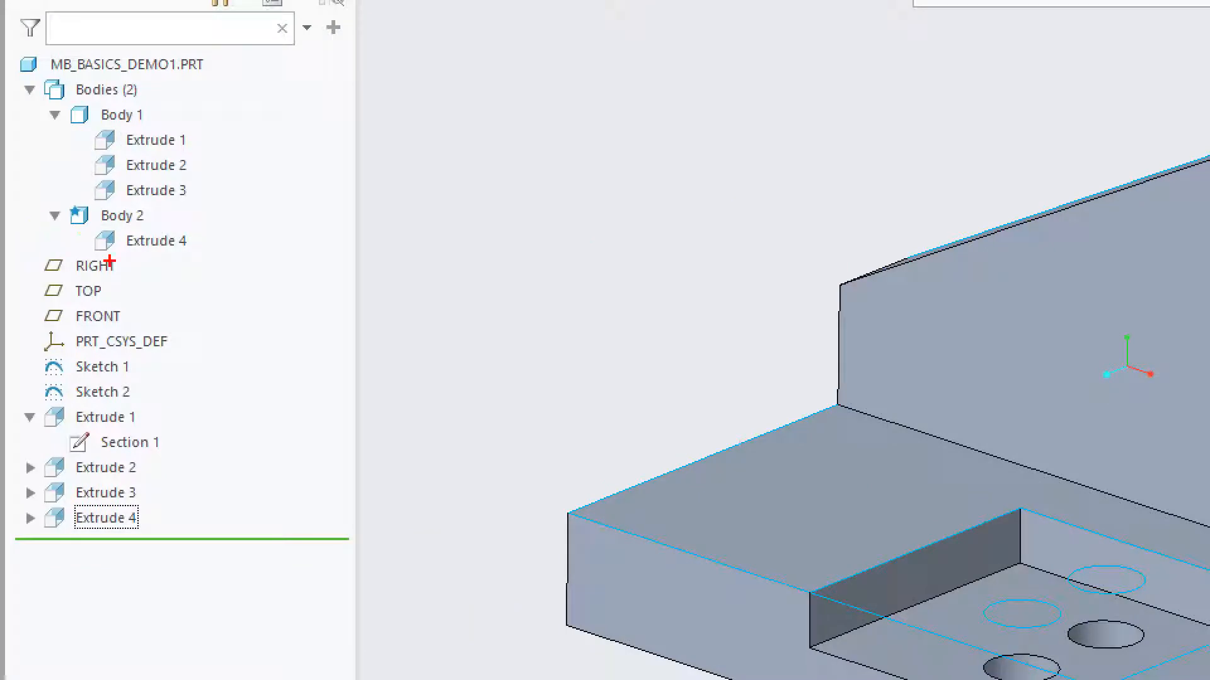
{"action": "left_click_drag", "start_coordinate": [75, 230], "coordinate": [226, 254]}
{"action": "mouse_move", "coordinate": [123, 514]}
{"action": "left_mouse_down"}
{"action": "mouse_move", "coordinate": [277, 411]}
{"action": "mouse_move", "coordinate": [118, 205]}
{"action": "left_mouse_up"}
{"action": "left_click_drag", "start_coordinate": [55, 401], "coordinate": [117, 488]}
{"action": "key", "text": "Escape"}
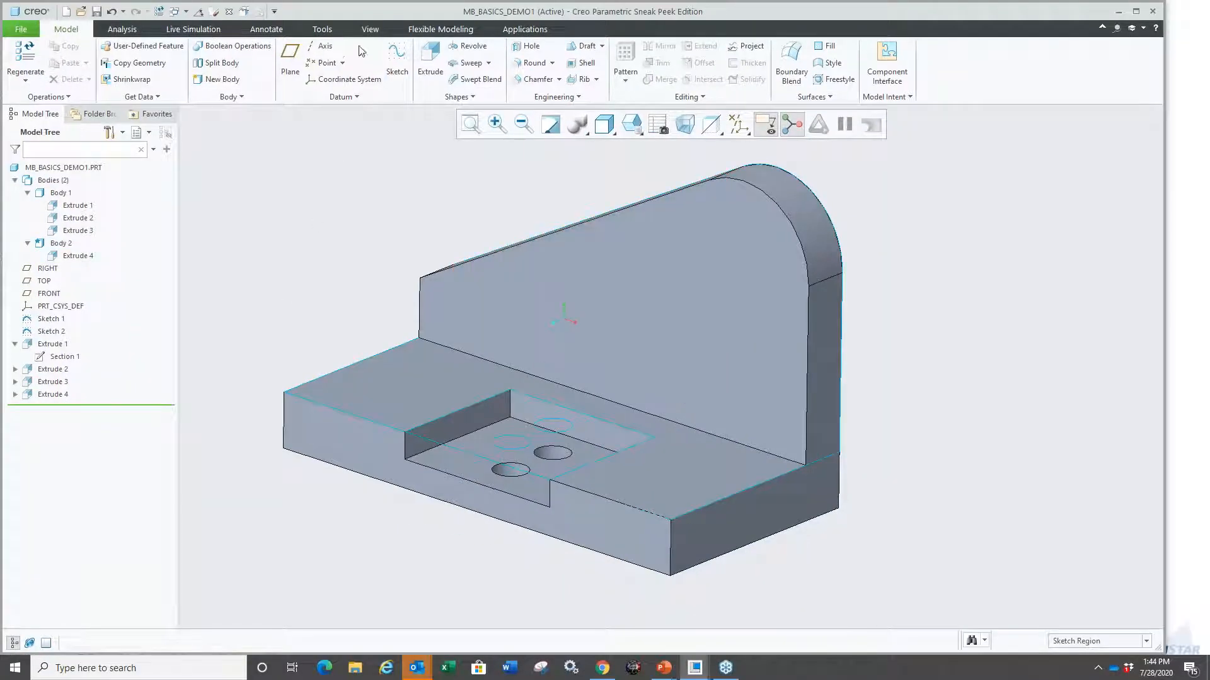
Step: Apply a yellow appearance to the whole upright wall body, Body 2, and restore the default model orientation
{"action": "left_click", "coordinate": [369, 29]}
{"action": "left_click", "coordinate": [133, 77]}
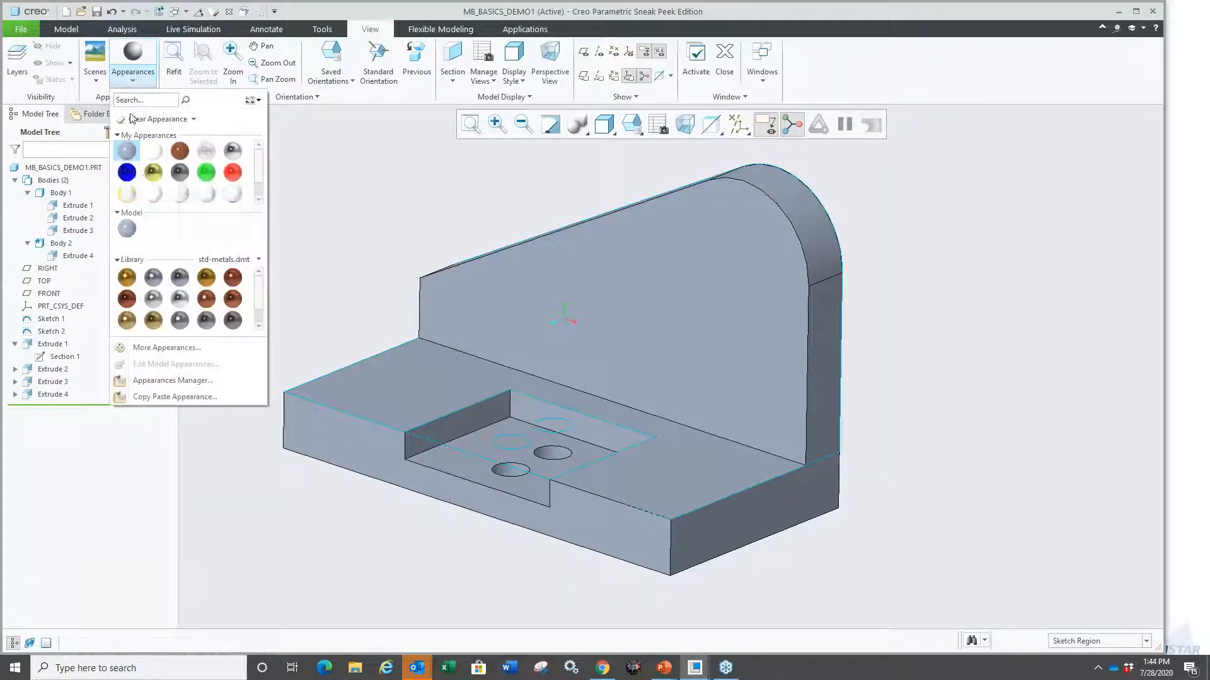
{"action": "left_click", "coordinate": [127, 195]}
{"action": "left_click", "coordinate": [514, 316]}
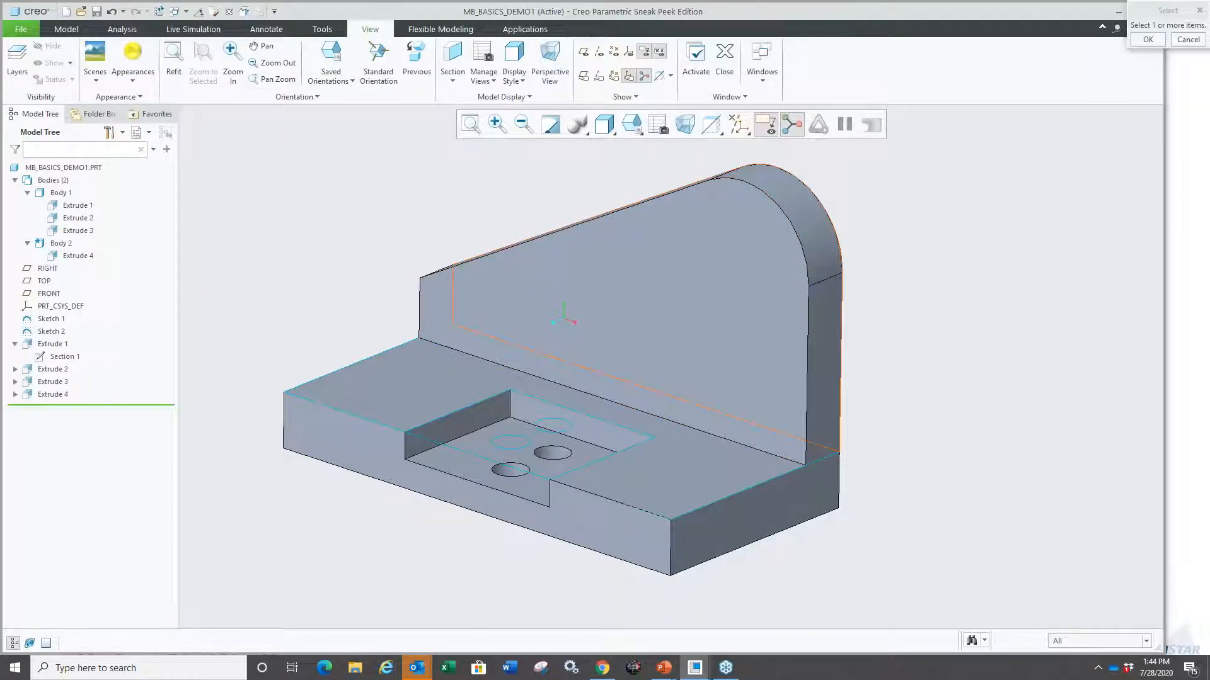
{"action": "right_click", "coordinate": [514, 315]}
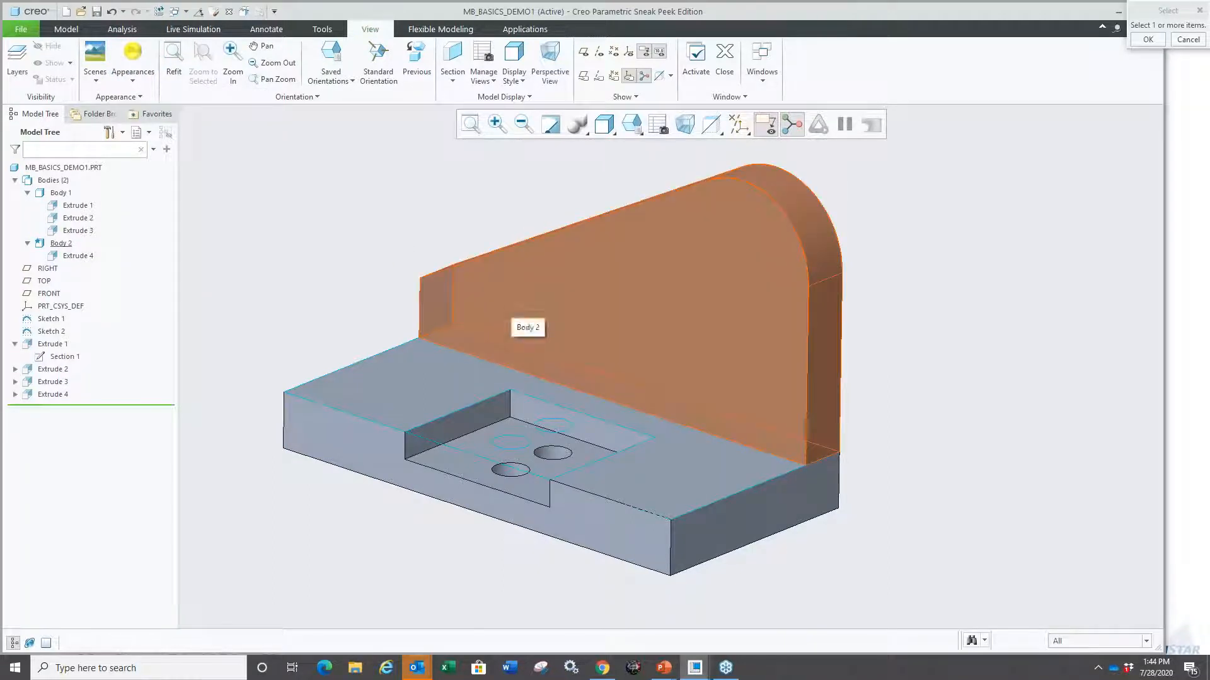
{"action": "left_click", "coordinate": [514, 316]}
{"action": "middle_click", "coordinate": [354, 250]}
{"action": "scroll", "coordinate": [363, 313], "scroll_direction": "up", "scroll_amount": 1}
{"action": "mouse_move", "coordinate": [364, 315]}
{"action": "middle_mouse_down"}
{"action": "mouse_move", "coordinate": [298, 247]}
{"action": "mouse_move", "coordinate": [361, 308]}
{"action": "mouse_move", "coordinate": [254, 309]}
{"action": "mouse_move", "coordinate": [286, 292]}
{"action": "mouse_move", "coordinate": [351, 311]}
{"action": "middle_mouse_up"}
{"action": "middle_click_drag", "start_coordinate": [688, 487], "coordinate": [521, 397]}
{"action": "key", "text": "ctrl+d"}
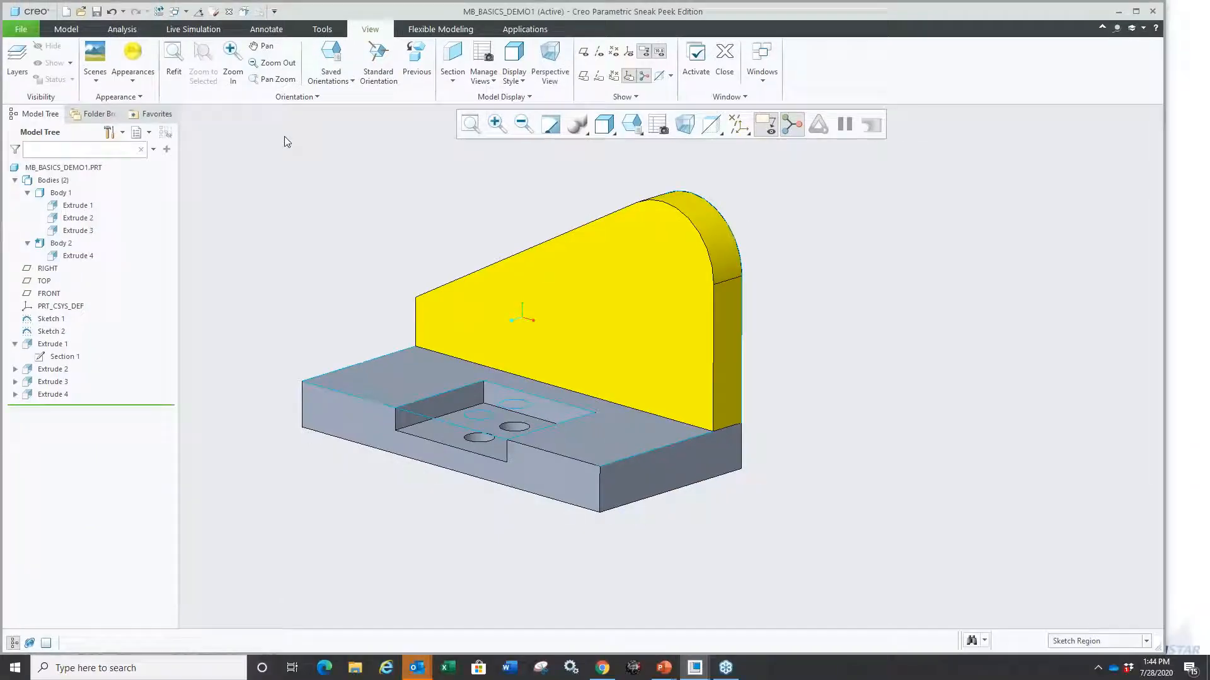
{"action": "left_click", "coordinate": [71, 30]}
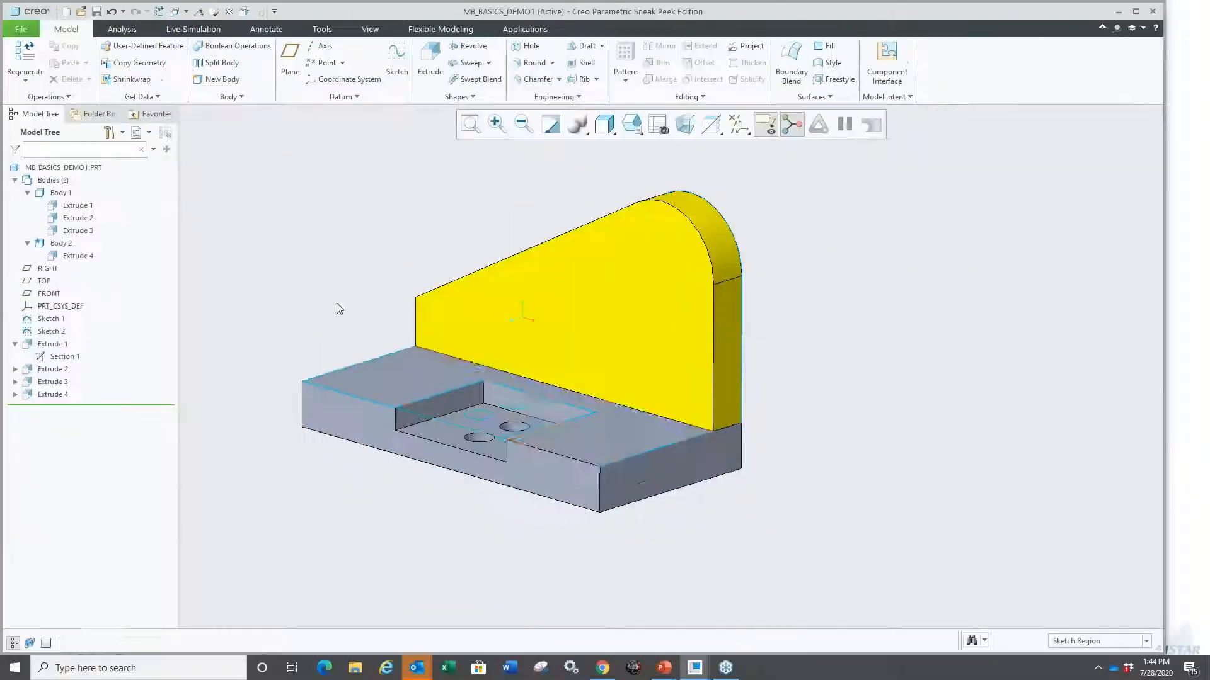
Step: Extrude the small region near the wall's vertical end edge outward as added material to a depth of about 7.1
{"action": "mouse_move", "coordinate": [362, 410]}
{"action": "middle_mouse_down"}
{"action": "mouse_move", "coordinate": [378, 369]}
{"action": "mouse_move", "coordinate": [378, 417]}
{"action": "middle_mouse_up"}
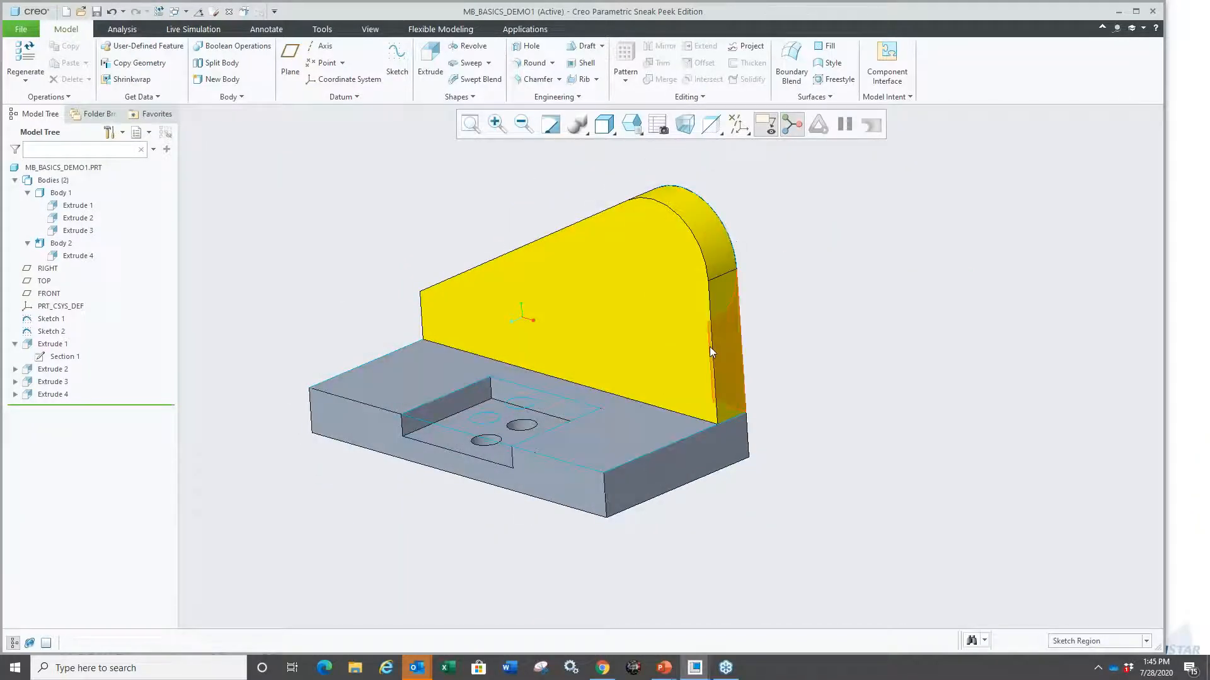
{"action": "left_click", "coordinate": [689, 354]}
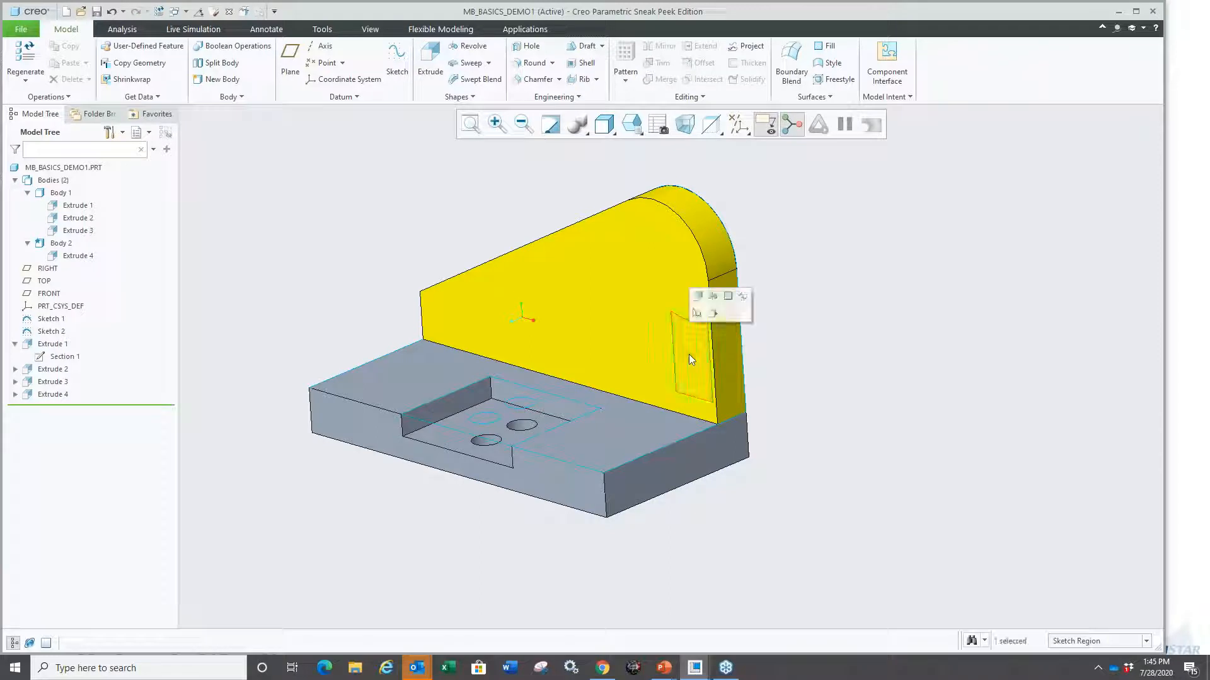
{"action": "left_click", "coordinate": [697, 296]}
{"action": "left_click_drag", "start_coordinate": [643, 376], "coordinate": [625, 390]}
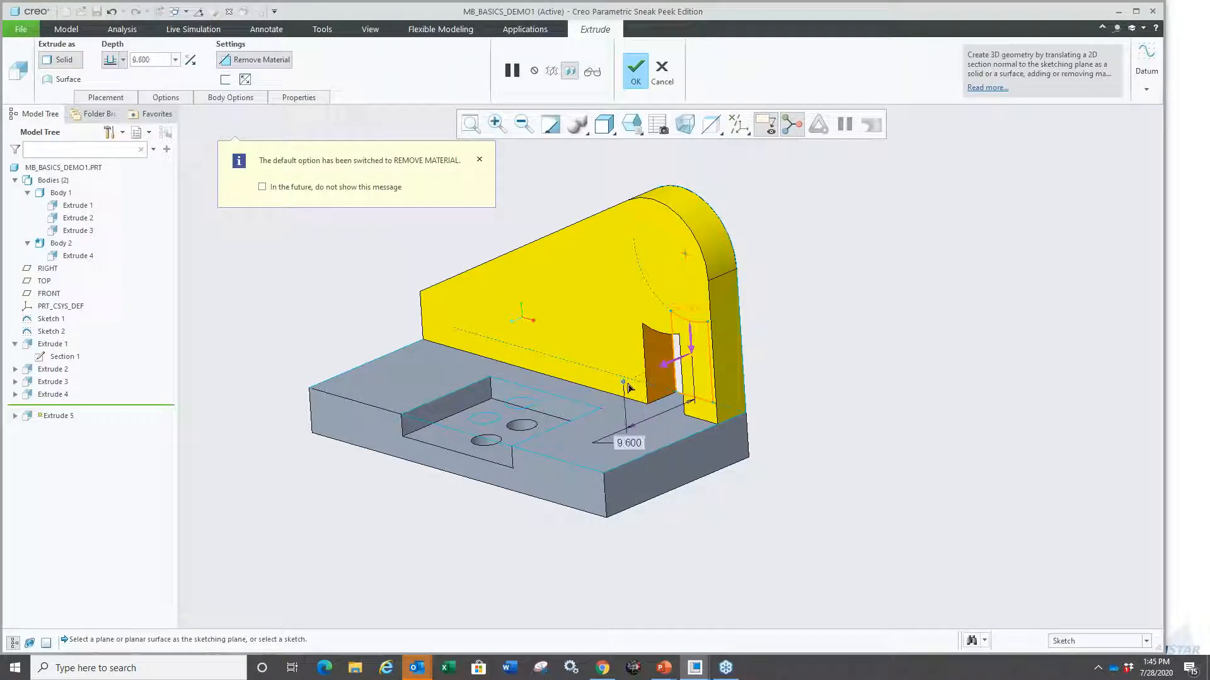
{"action": "right_click", "coordinate": [824, 328]}
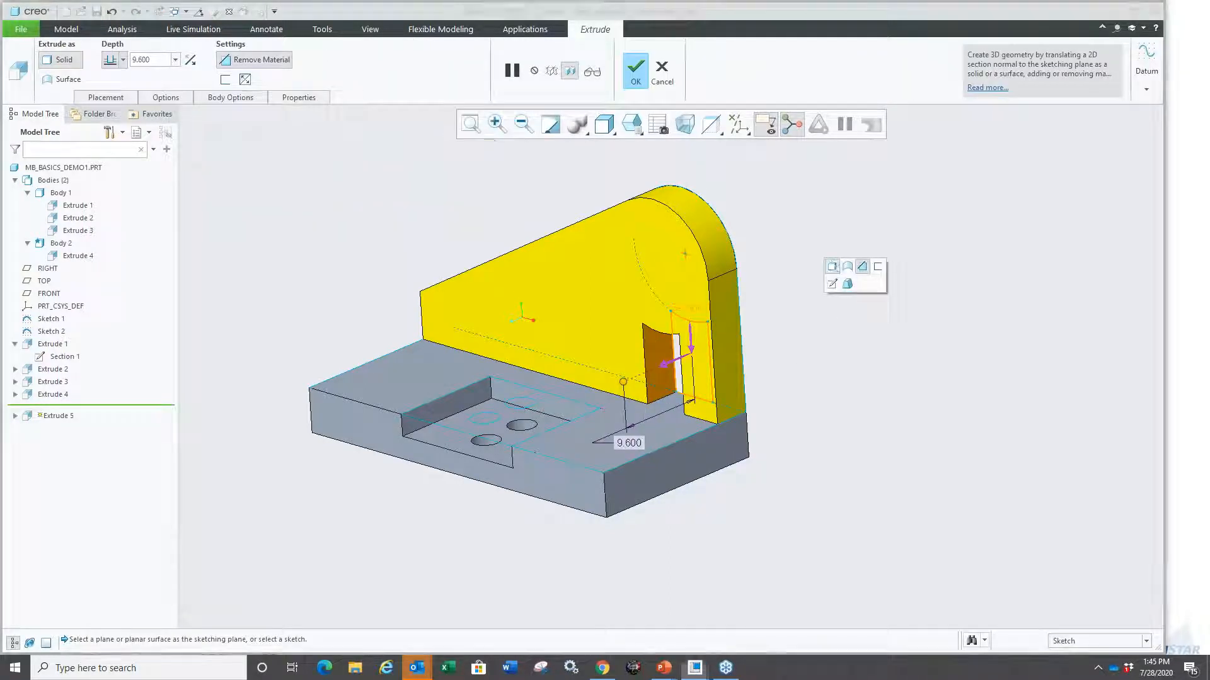
{"action": "left_click", "coordinate": [861, 269]}
{"action": "scroll", "coordinate": [634, 375], "scroll_direction": "down", "scroll_amount": 2}
{"action": "left_click_drag", "start_coordinate": [615, 392], "coordinate": [648, 391]}
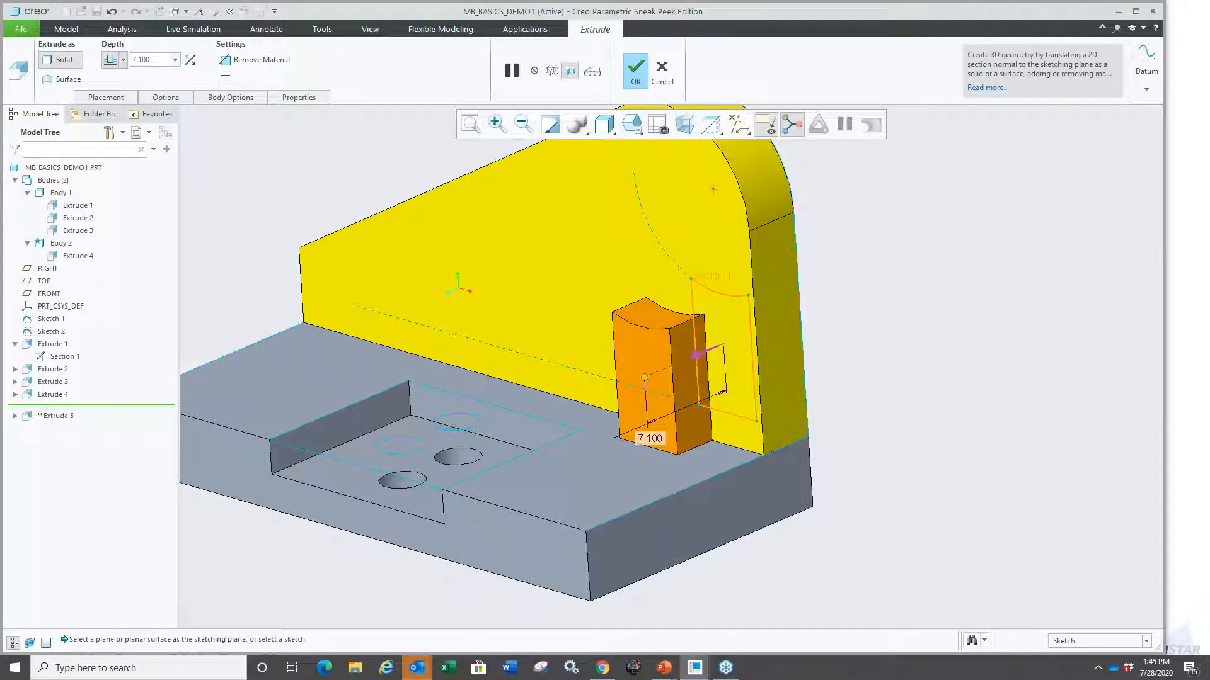
{"action": "middle_click", "coordinate": [891, 355]}
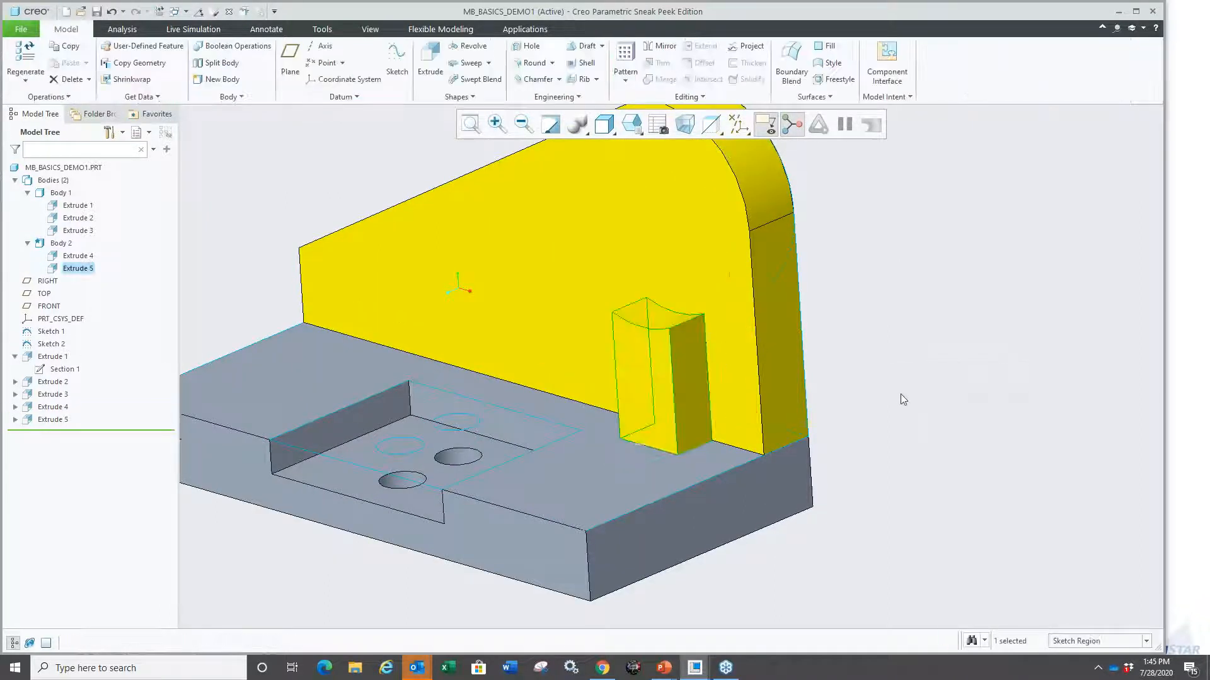
Step: Extrude the ring region at the wall's rounded end as added material, up to the front face of the support post
{"action": "left_click", "coordinate": [704, 222]}
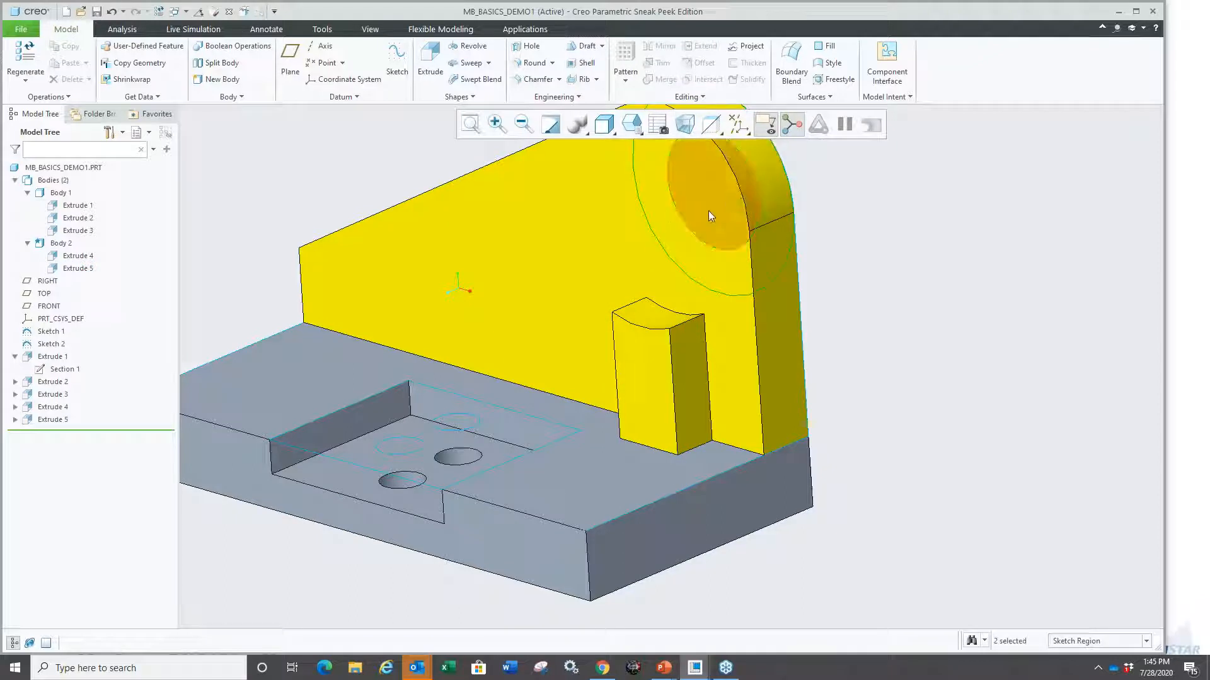
{"action": "left_click", "coordinate": [682, 249]}
{"action": "left_click", "coordinate": [676, 252]}
{"action": "left_click", "coordinate": [693, 192]}
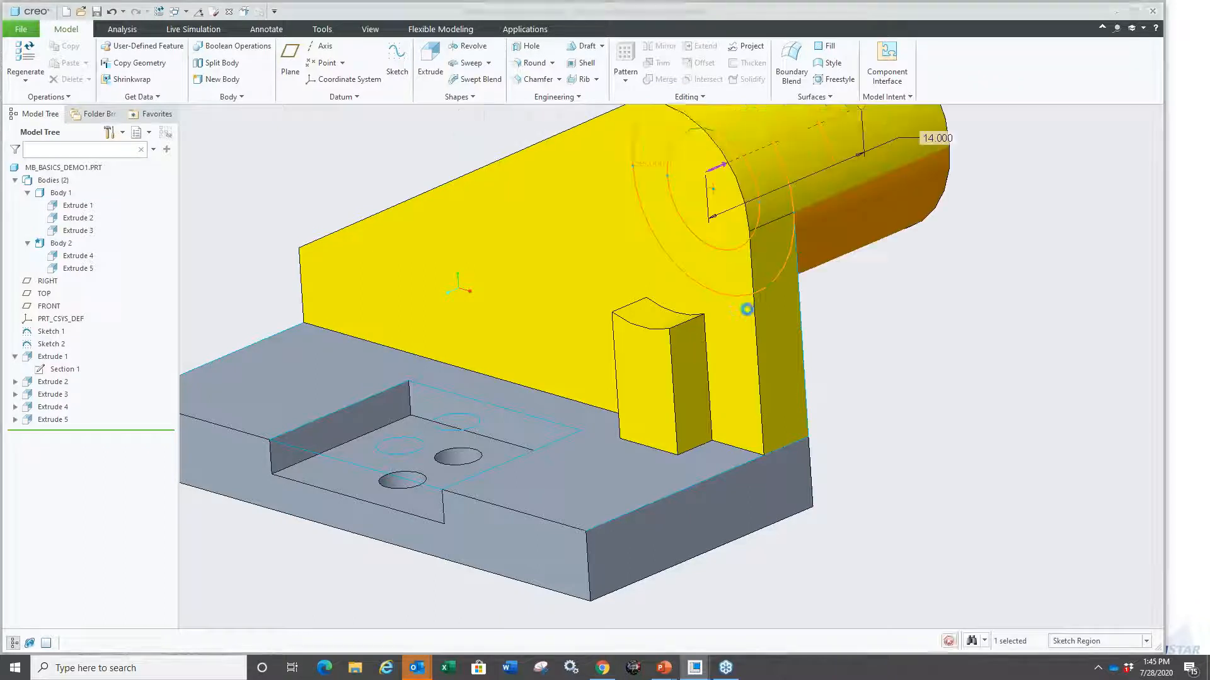
{"action": "left_click_drag", "start_coordinate": [838, 146], "coordinate": [636, 232]}
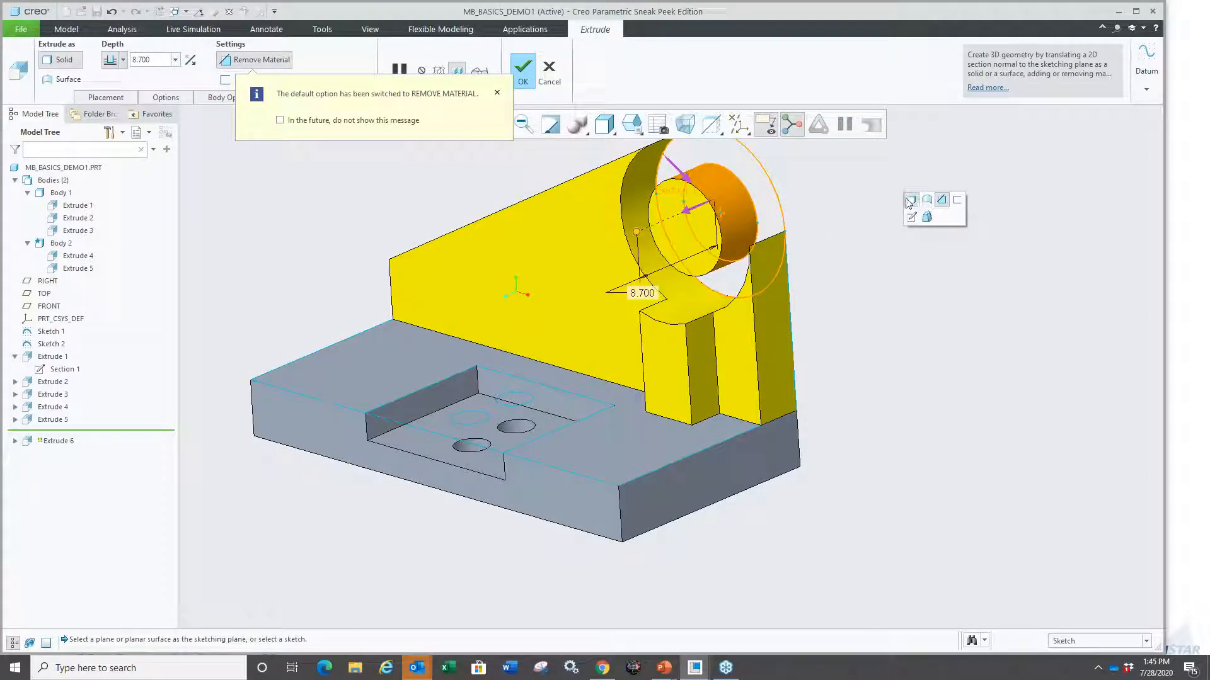
{"action": "left_click", "coordinate": [938, 202]}
{"action": "left_click_drag", "start_coordinate": [636, 232], "coordinate": [628, 236]}
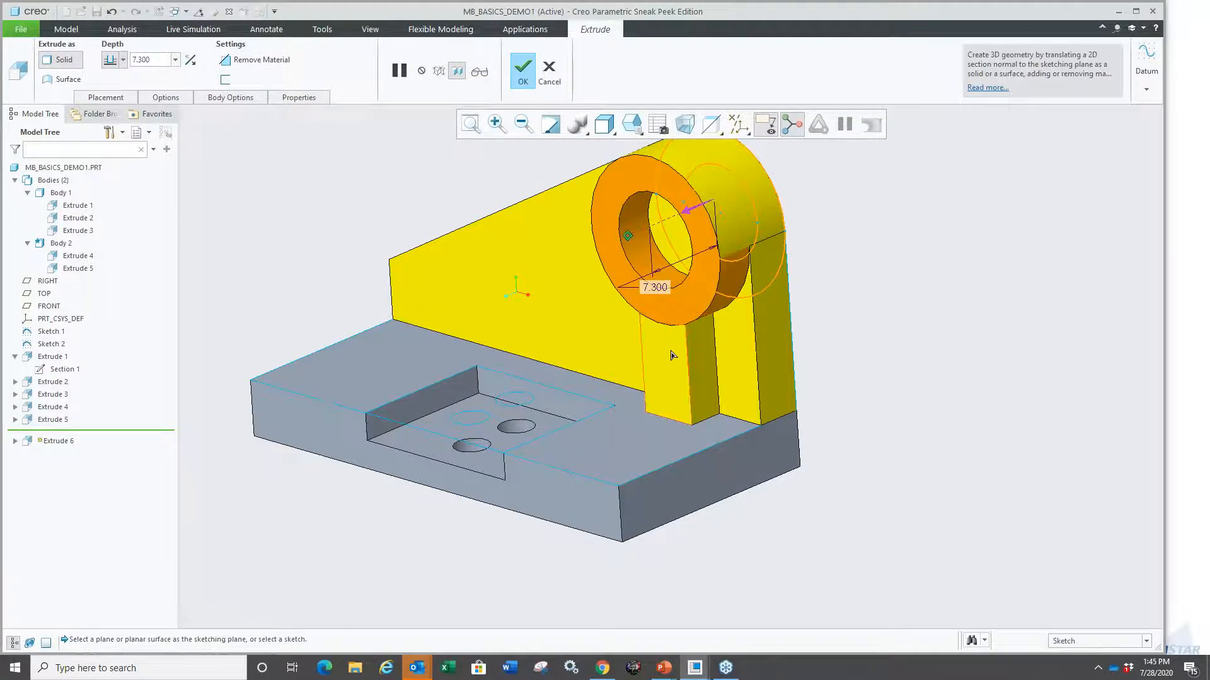
{"action": "left_click_drag", "start_coordinate": [657, 355], "coordinate": [657, 356], "text": "shift"}
{"action": "mouse_move", "coordinate": [835, 355]}
{"action": "middle_mouse_down"}
{"action": "mouse_move", "coordinate": [805, 349]}
{"action": "mouse_move", "coordinate": [838, 356]}
{"action": "middle_mouse_up"}
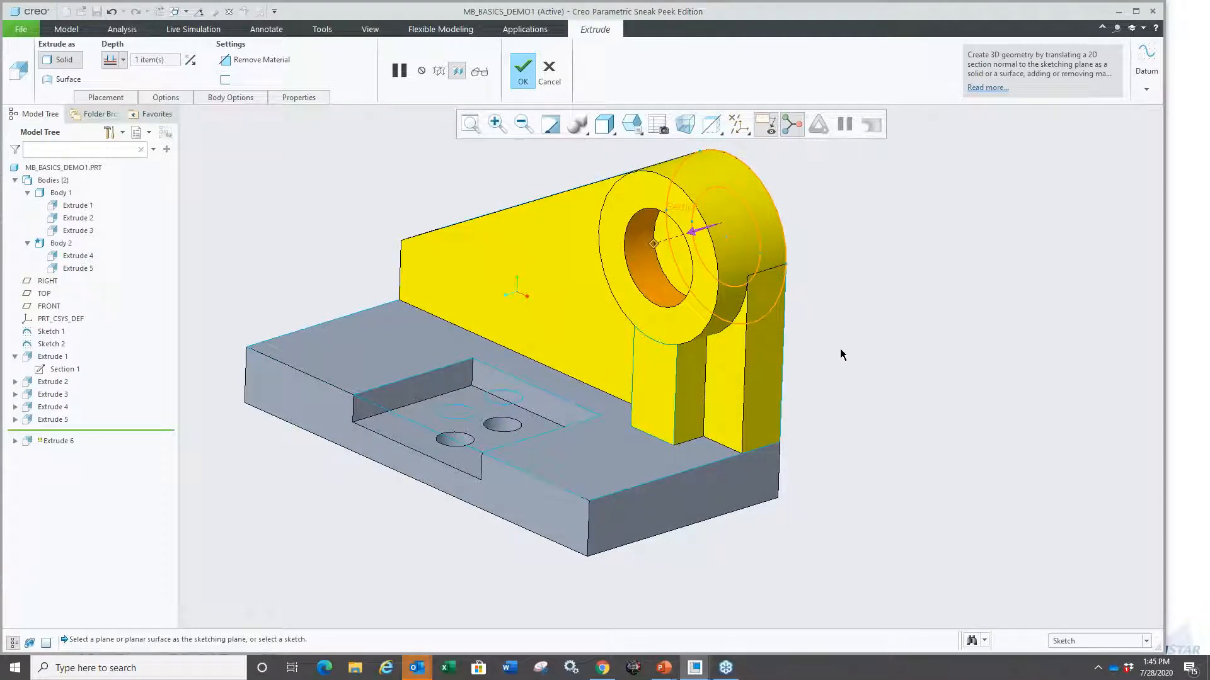
{"action": "middle_click", "coordinate": [841, 355]}
Step: Set Body 1, the base plate, as the default body
{"action": "mouse_move", "coordinate": [878, 438]}
{"action": "middle_mouse_down"}
{"action": "mouse_move", "coordinate": [823, 386]}
{"action": "mouse_move", "coordinate": [541, 469]}
{"action": "middle_mouse_up"}
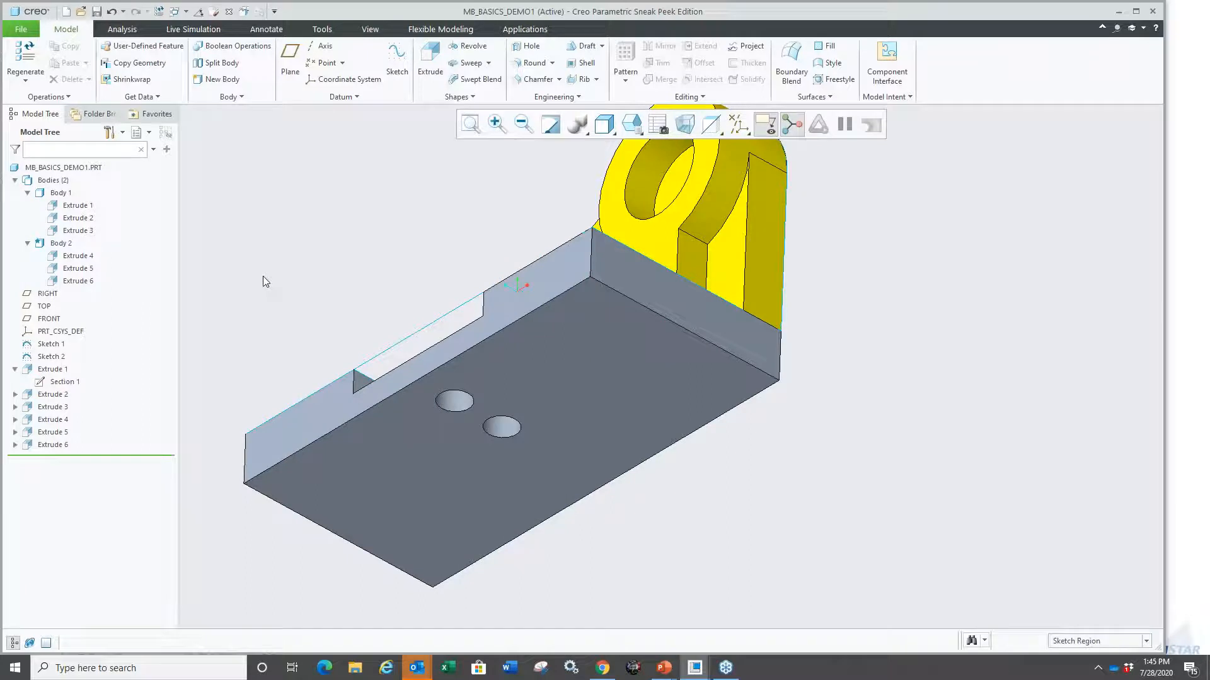
{"action": "left_click", "coordinate": [68, 193]}
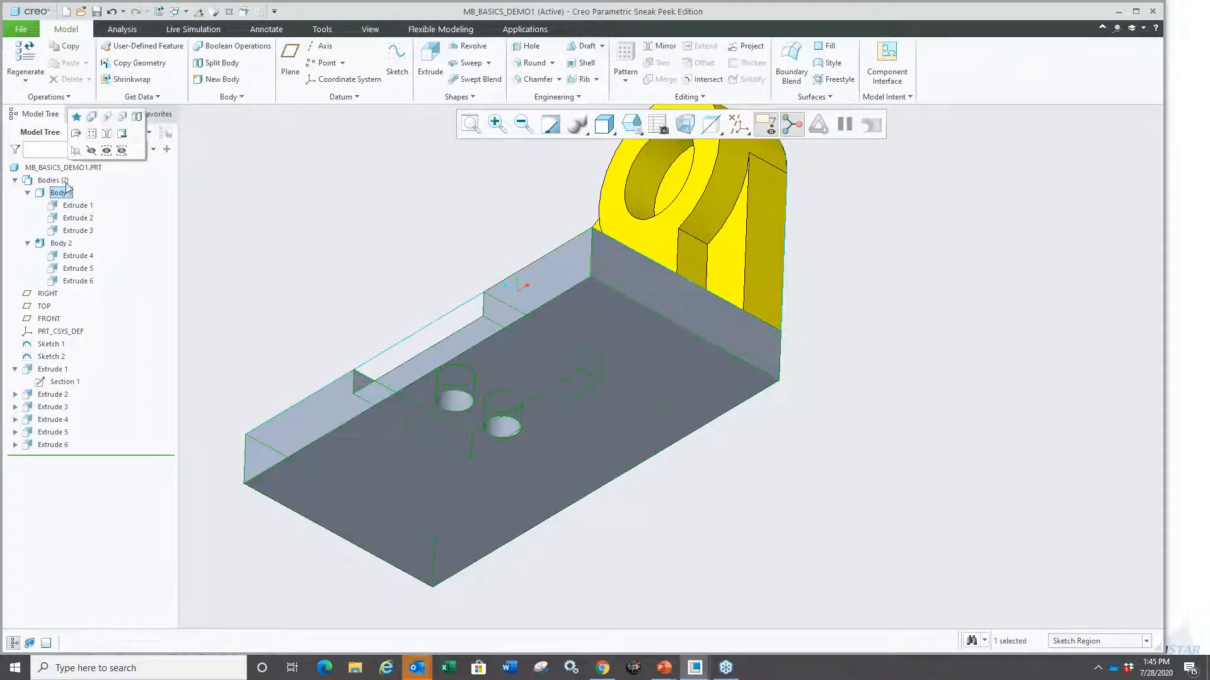
{"action": "left_click", "coordinate": [77, 117]}
{"action": "left_click", "coordinate": [338, 265]}
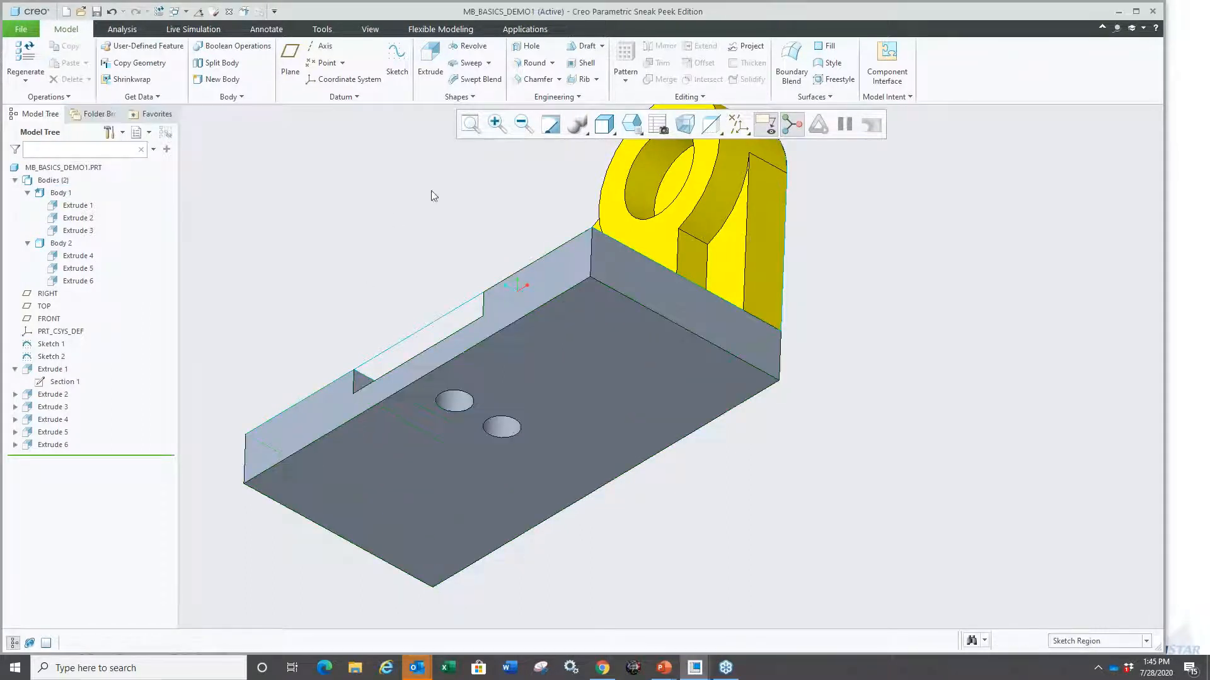
Step: Shell the base plate body with a thickness of 0.651, removing its underside face
{"action": "middle_click_drag", "start_coordinate": [509, 166], "coordinate": [535, 151], "text": "shift"}
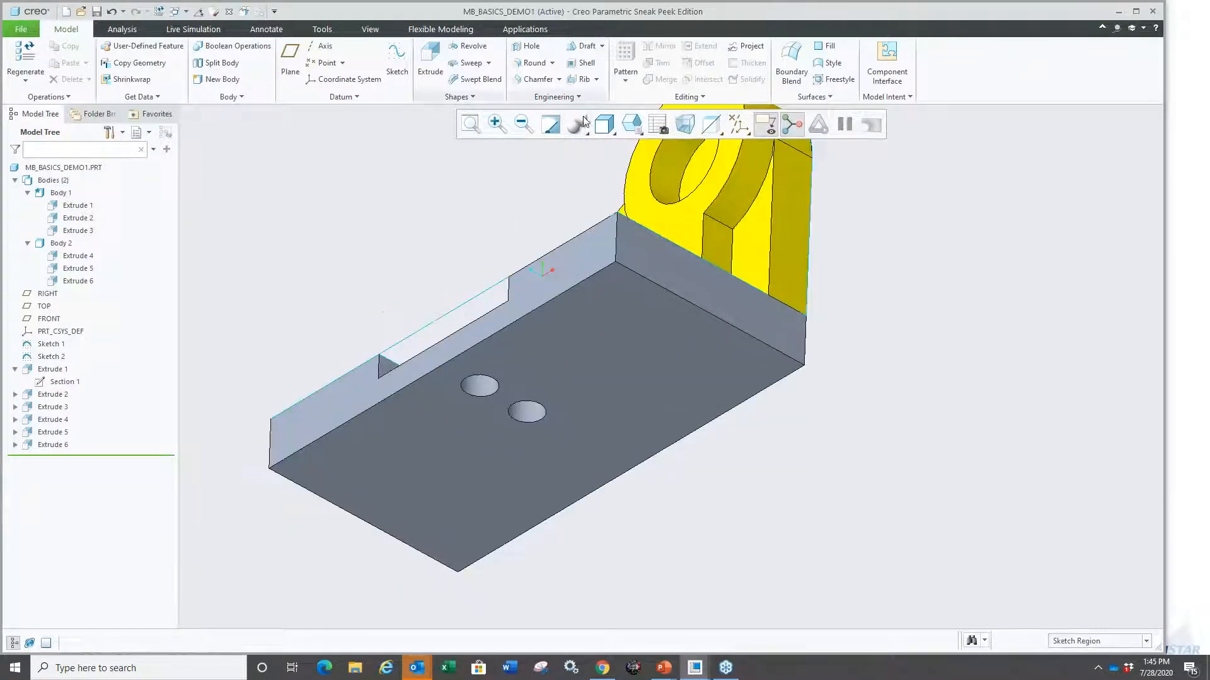
{"action": "left_click", "coordinate": [585, 64]}
{"action": "left_click", "coordinate": [553, 345]}
{"action": "middle_click_drag", "start_coordinate": [553, 345], "coordinate": [359, 372]}
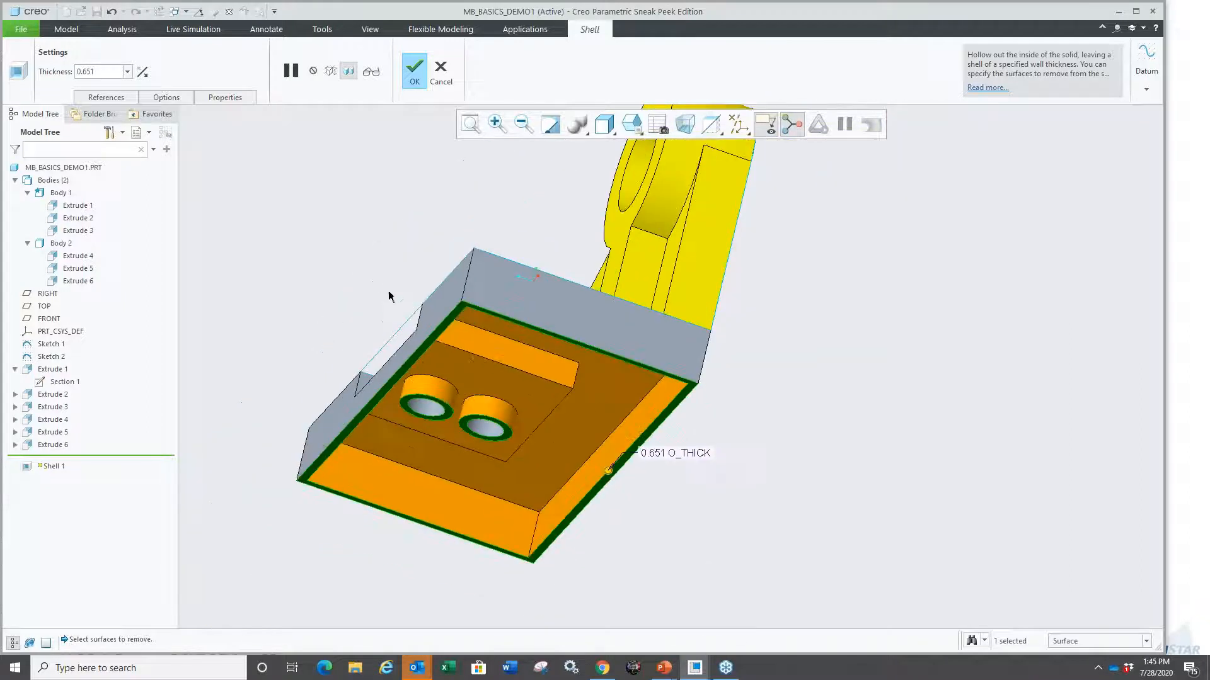
{"action": "middle_click", "coordinate": [388, 290]}
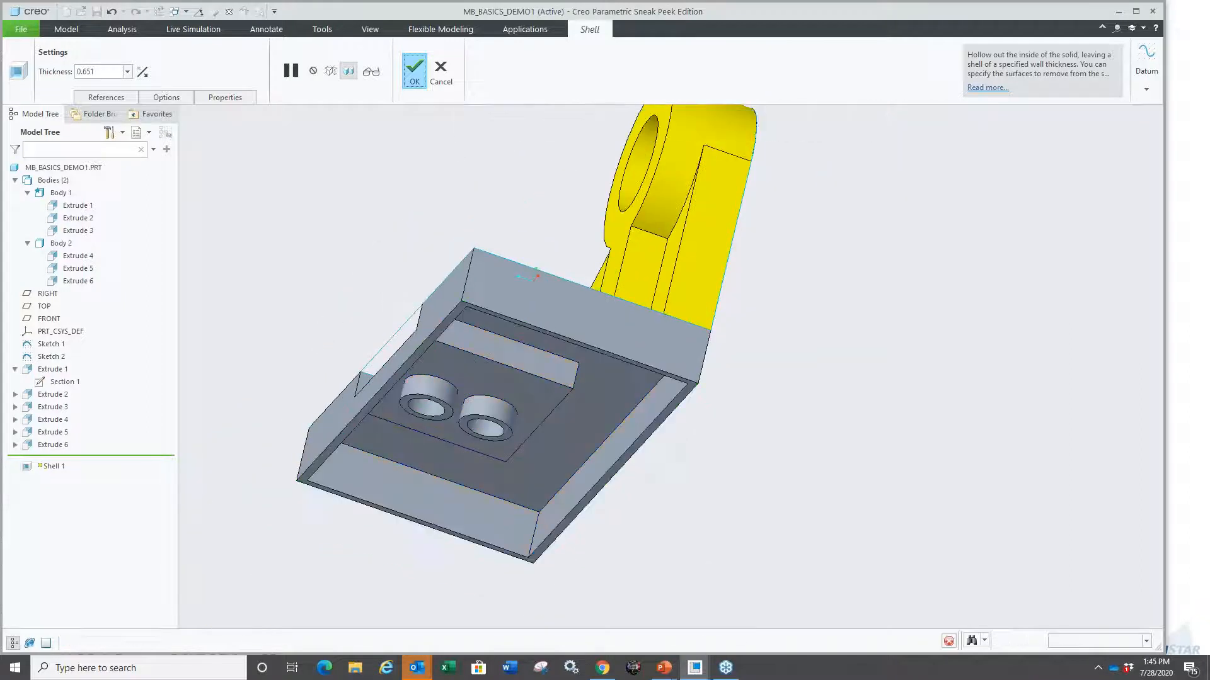
{"action": "middle_click_drag", "start_coordinate": [388, 290], "coordinate": [300, 395]}
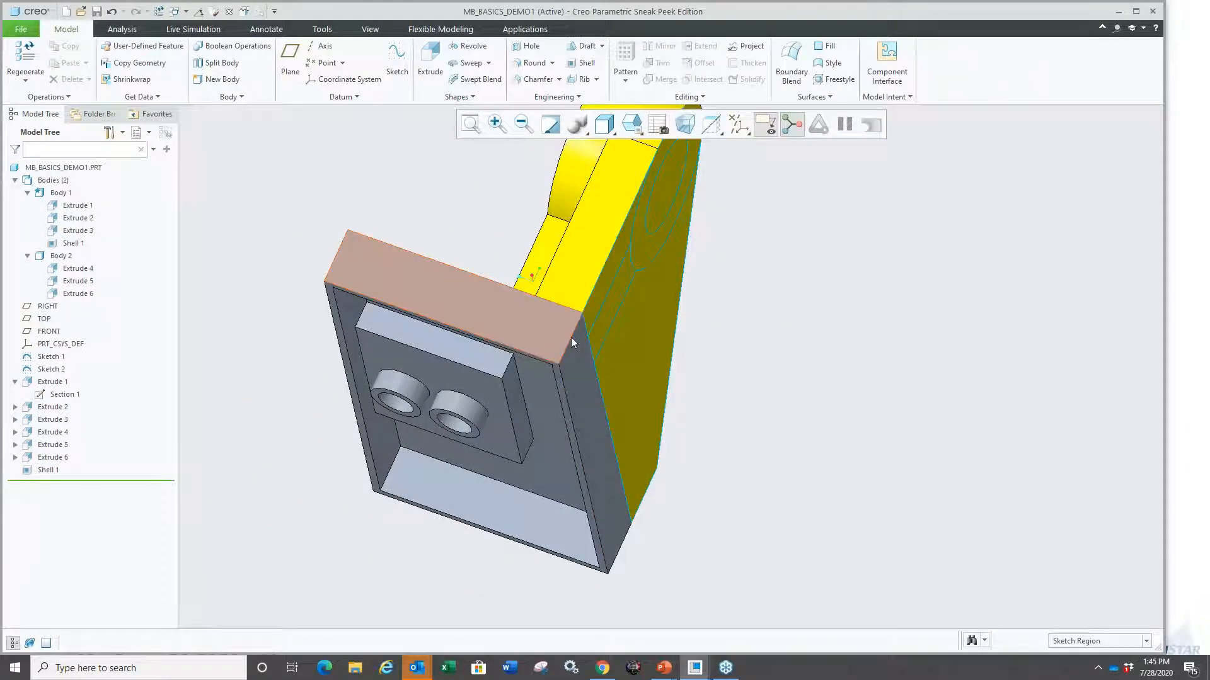
Step: Restore the default orientation and merge the yellow wall body into Body 1 with a Boolean operation
{"action": "middle_click_drag", "start_coordinate": [398, 420], "coordinate": [376, 465]}
{"action": "key", "text": "ctrl+d"}
{"action": "left_click", "coordinate": [61, 194]}
{"action": "left_click", "coordinate": [68, 121]}
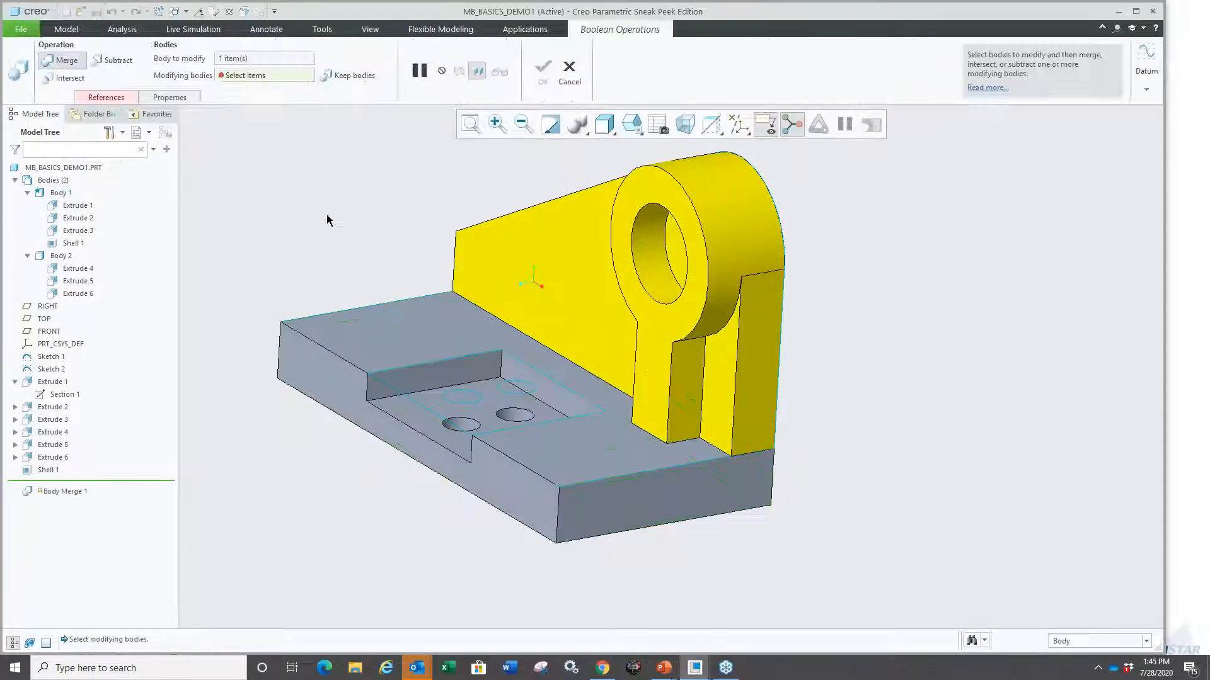
{"action": "right_click", "coordinate": [327, 217]}
{"action": "left_click", "coordinate": [359, 236]}
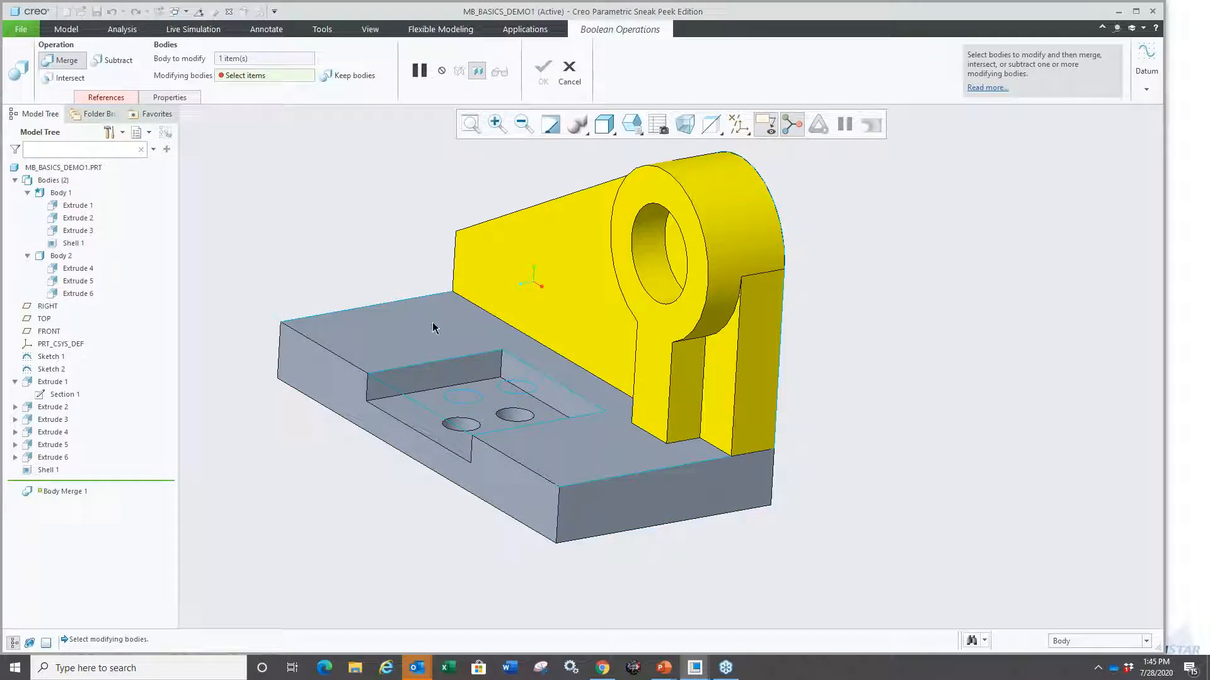
{"action": "left_click", "coordinate": [550, 346]}
{"action": "middle_click", "coordinate": [351, 243]}
Step: Examine the merged body's contributing features and the part's feature list in the model tree
{"action": "mouse_move", "coordinate": [351, 243]}
{"action": "middle_mouse_down"}
{"action": "mouse_move", "coordinate": [353, 319]}
{"action": "mouse_move", "coordinate": [415, 329]}
{"action": "middle_mouse_up"}
{"action": "key", "text": "ctrl+1"}
{"action": "left_click", "coordinate": [9, 216]}
{"action": "left_click_drag", "start_coordinate": [25, 329], "coordinate": [170, 672], "text": "ctrl"}
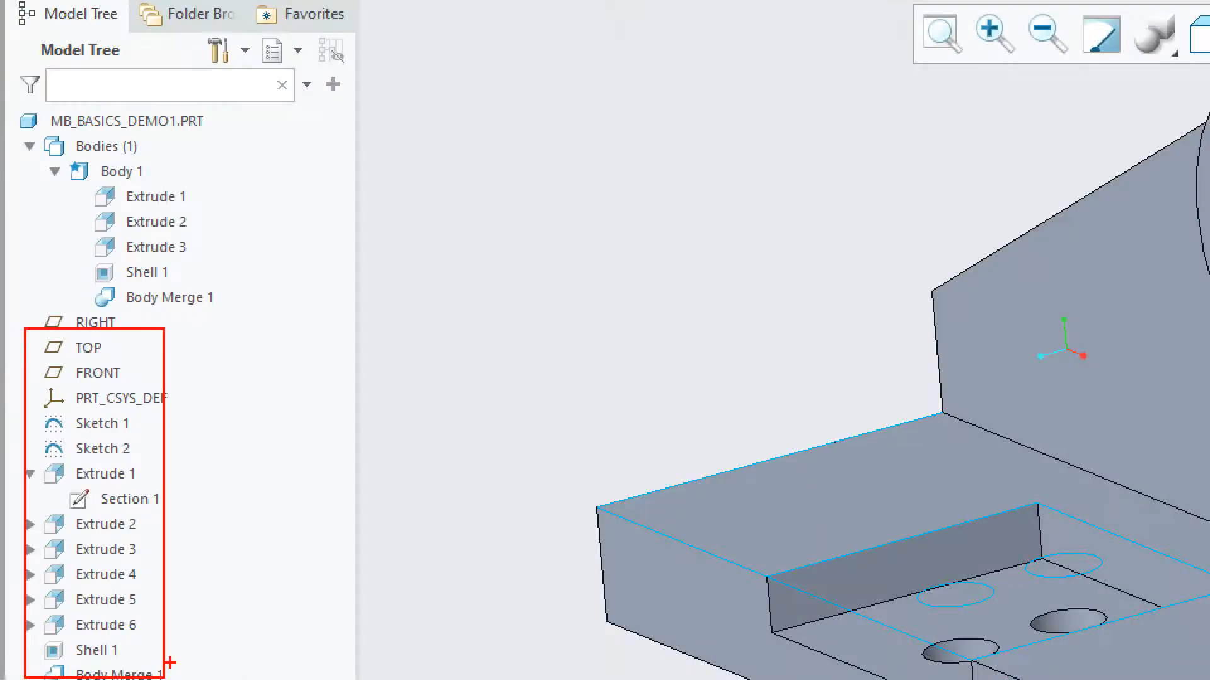
{"action": "key", "text": "Escape"}
{"action": "mouse_move", "coordinate": [299, 290]}
{"action": "middle_mouse_down"}
{"action": "mouse_move", "coordinate": [321, 292]}
{"action": "mouse_move", "coordinate": [297, 273]}
{"action": "mouse_move", "coordinate": [353, 273]}
{"action": "mouse_move", "coordinate": [303, 270]}
{"action": "middle_mouse_up"}
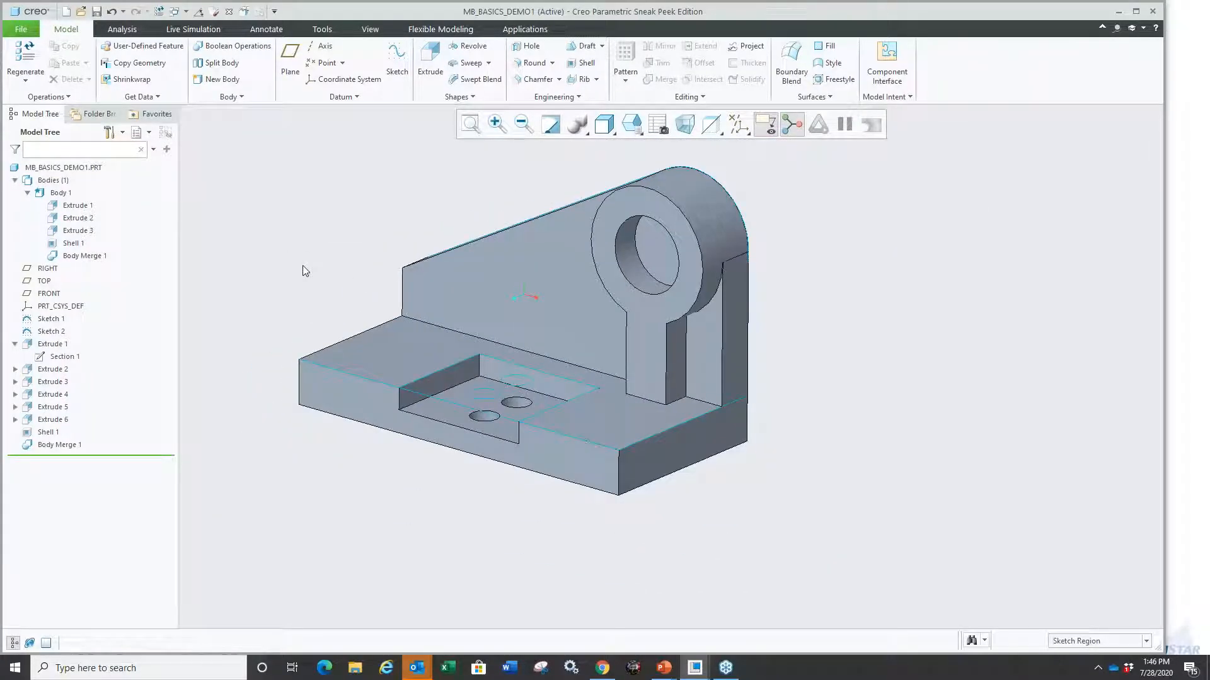
Step: Close the bracket part and erase all models that are not displayed from the session
{"action": "key", "text": "ctrl+w"}
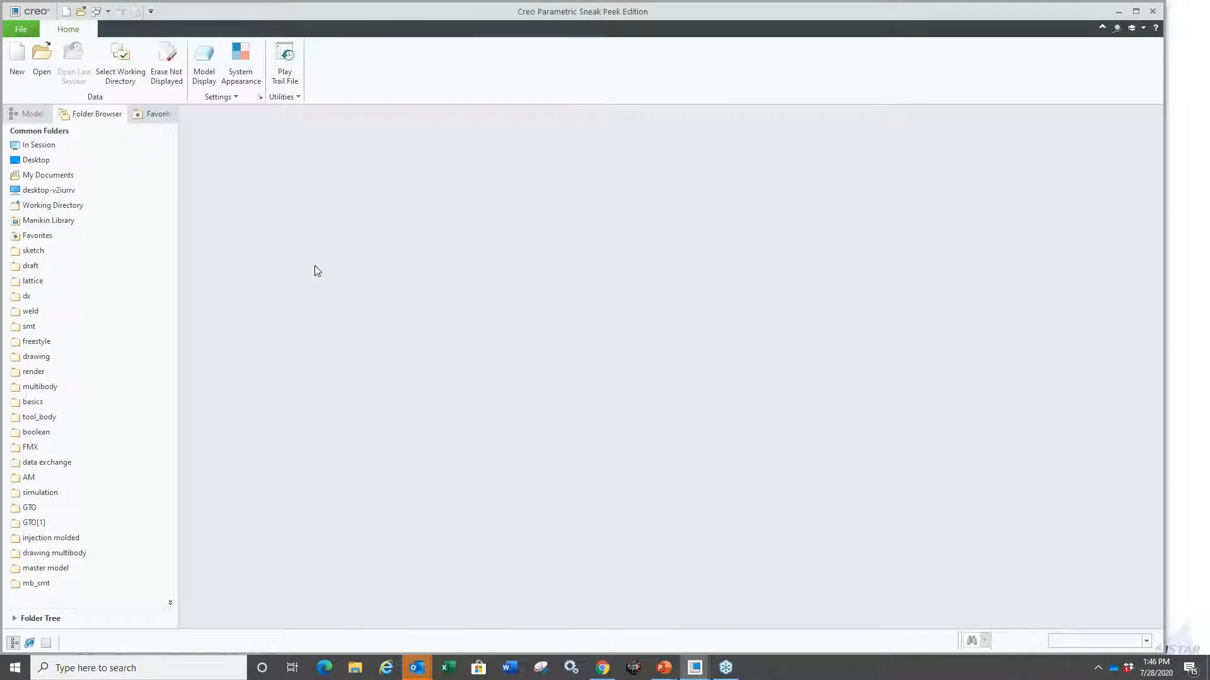
{"action": "left_click", "coordinate": [166, 60]}
{"action": "key", "text": "Return"}
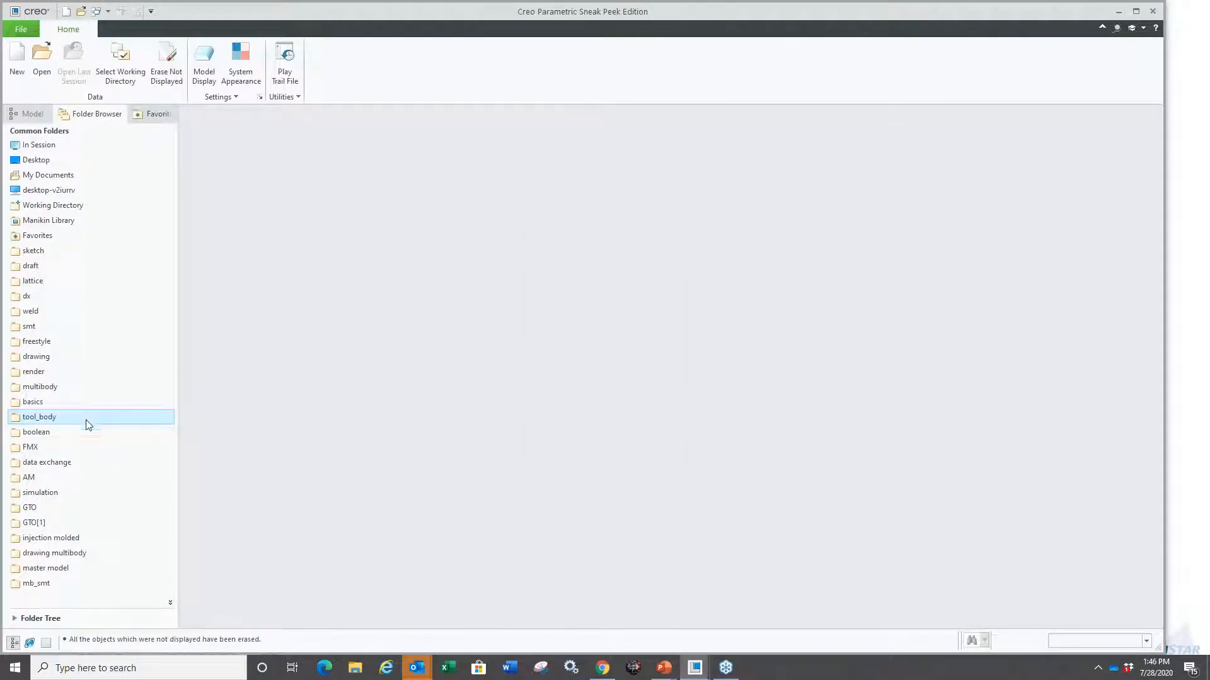
Step: Open tool_body_demo7_final.prt from the tool_body folder
{"action": "left_click", "coordinate": [68, 420]}
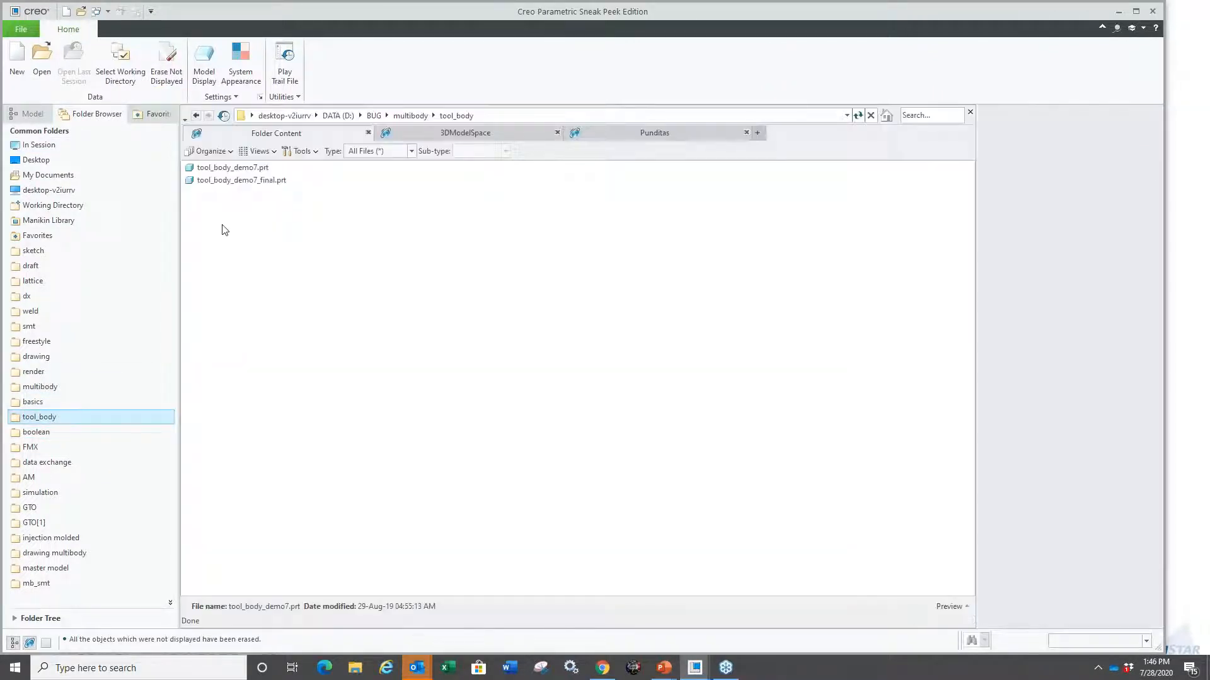
{"action": "left_click", "coordinate": [227, 168]}
{"action": "double_click", "coordinate": [235, 181]}
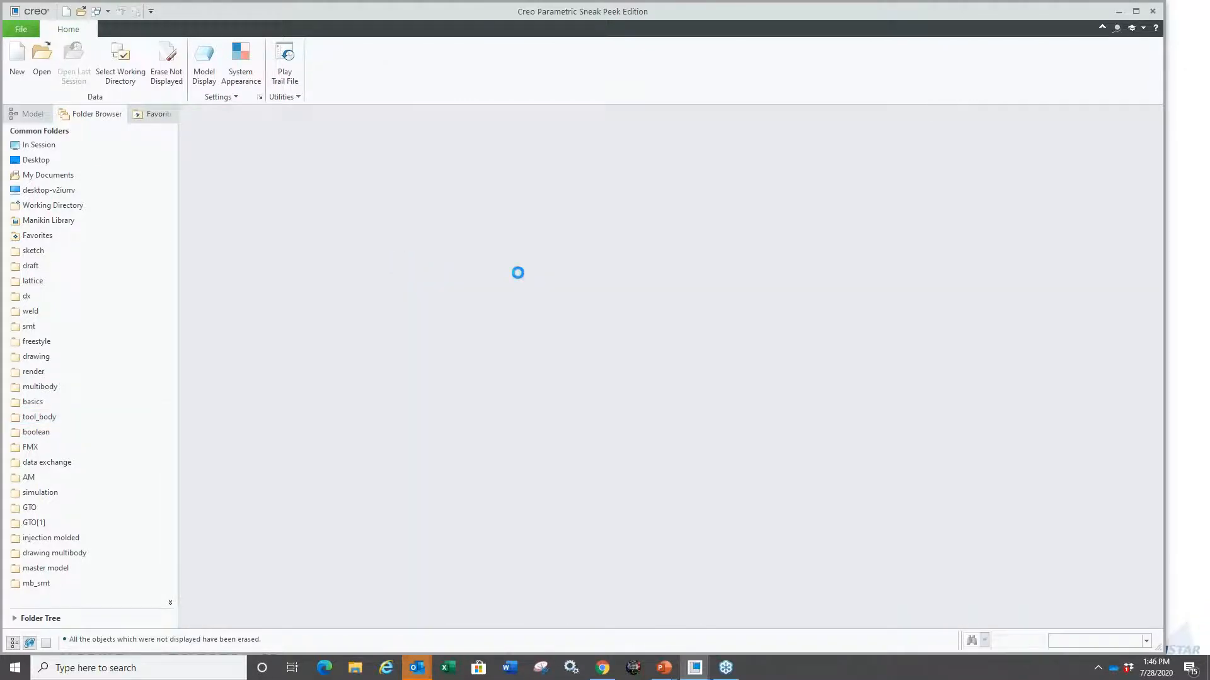
Step: Examine the rectangular pockets patterned across the top face and legs of the finished part
{"action": "scroll", "coordinate": [663, 383], "scroll_direction": "up", "scroll_amount": 5}
{"action": "scroll", "coordinate": [663, 383], "scroll_direction": "down", "scroll_amount": 5}
{"action": "middle_click_drag", "start_coordinate": [560, 476], "coordinate": [533, 421]}
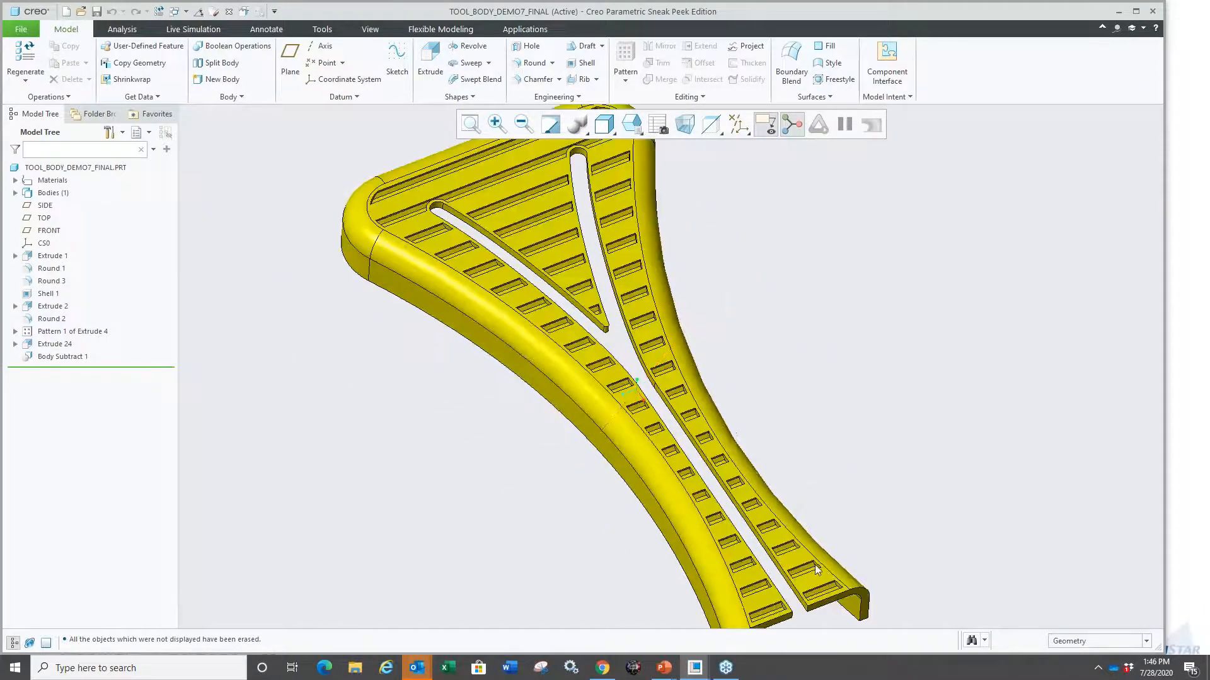
{"action": "scroll", "coordinate": [712, 542], "scroll_direction": "down", "scroll_amount": 3}
{"action": "scroll", "coordinate": [728, 494], "scroll_direction": "up", "scroll_amount": 6}
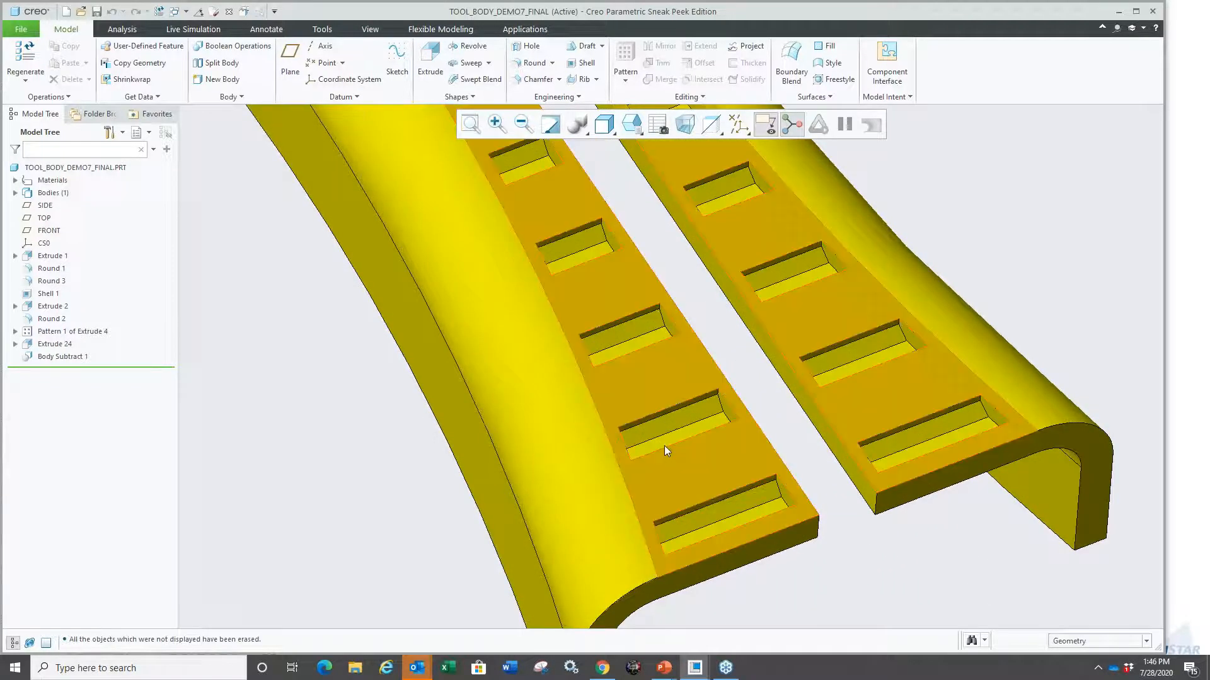
{"action": "scroll", "coordinate": [664, 448], "scroll_direction": "down", "scroll_amount": 5}
{"action": "mouse_move", "coordinate": [606, 575]}
{"action": "middle_mouse_down"}
{"action": "mouse_move", "coordinate": [516, 523]}
{"action": "mouse_move", "coordinate": [526, 492]}
{"action": "mouse_move", "coordinate": [526, 512]}
{"action": "mouse_move", "coordinate": [493, 443]}
{"action": "mouse_move", "coordinate": [483, 483]}
{"action": "middle_mouse_up"}
{"action": "scroll", "coordinate": [470, 488], "scroll_direction": "up", "scroll_amount": 3}
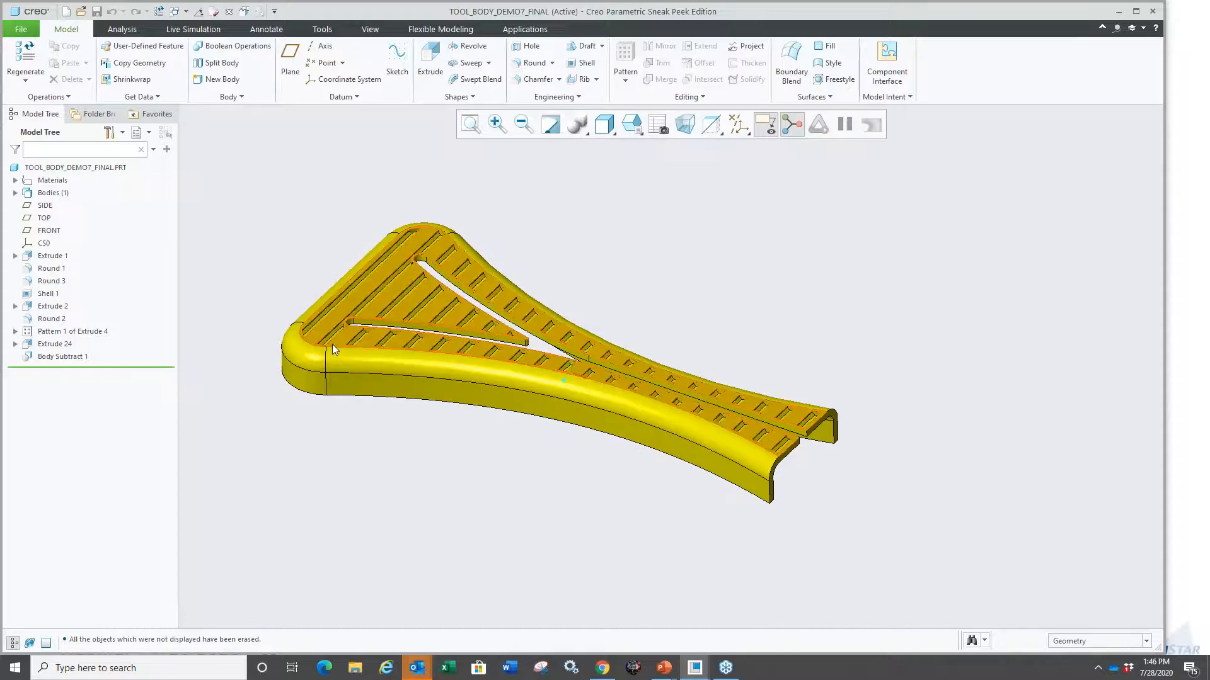
{"action": "scroll", "coordinate": [332, 344], "scroll_direction": "up", "scroll_amount": 5}
{"action": "scroll", "coordinate": [341, 377], "scroll_direction": "down", "scroll_amount": 5}
{"action": "scroll", "coordinate": [339, 357], "scroll_direction": "down", "scroll_amount": 2}
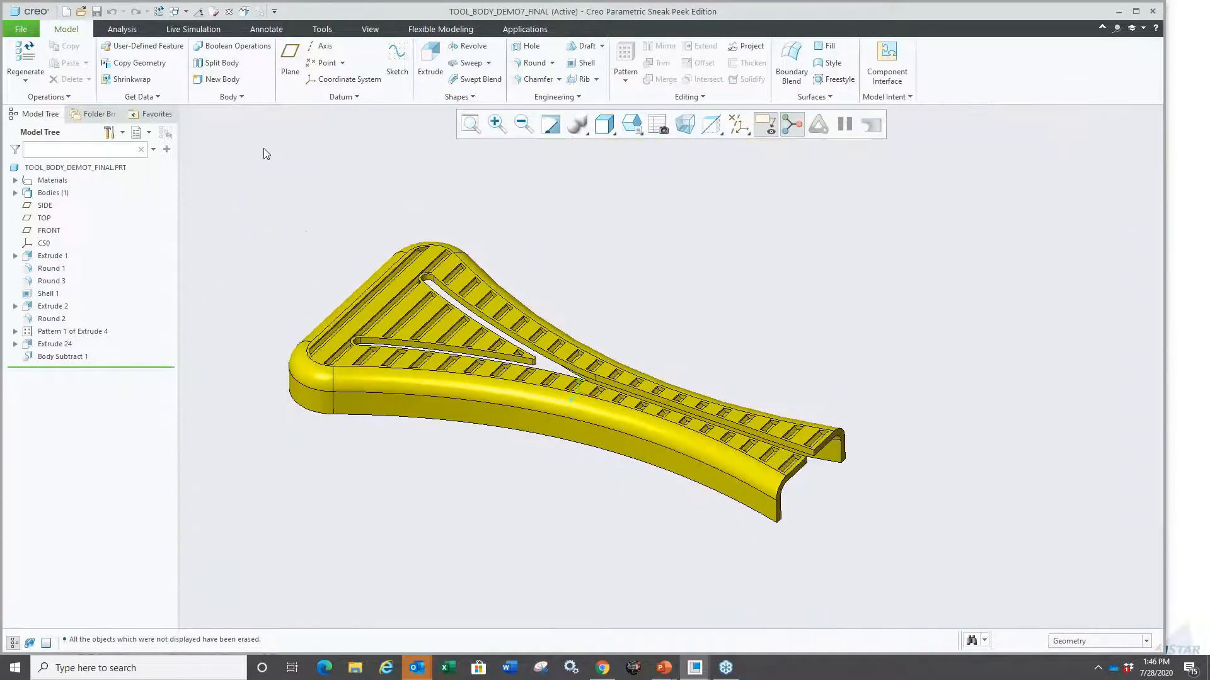
Step: Close the finished tool body part and erase the undisplayed objects from memory
{"action": "left_click", "coordinate": [214, 11]}
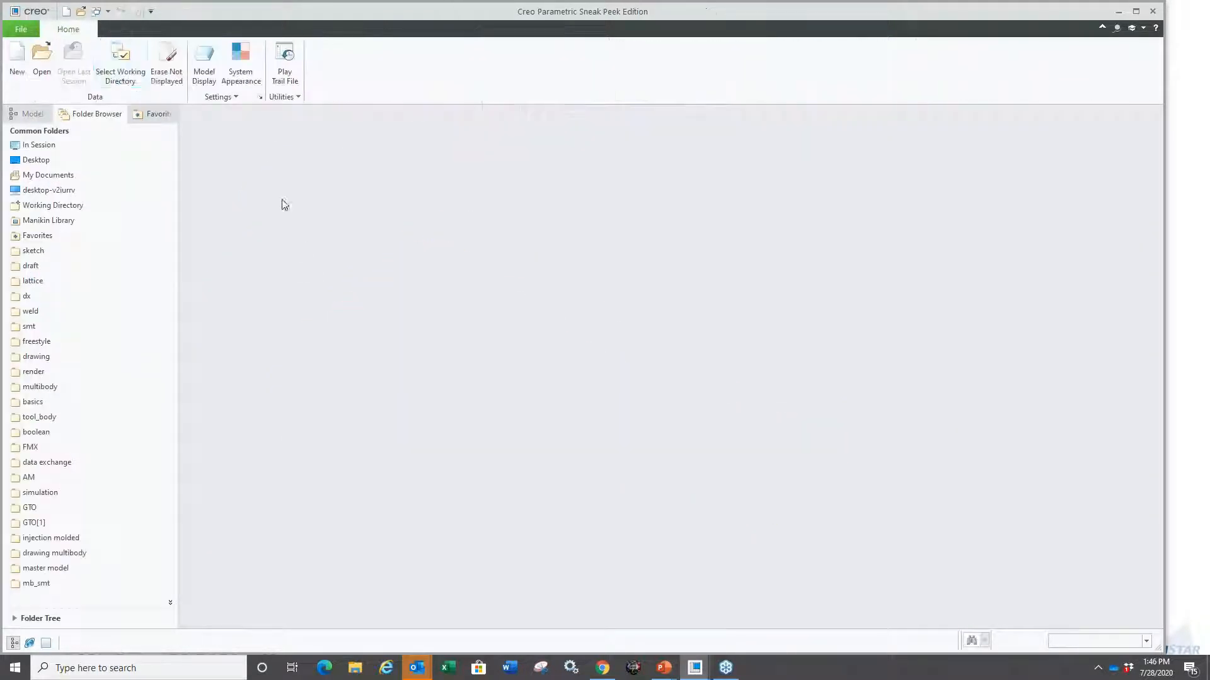
{"action": "left_click", "coordinate": [167, 63]}
{"action": "left_click", "coordinate": [615, 440]}
Step: Open tool_body_demo7.prt from the tool_body folder and orient it to show its top face
{"action": "left_click", "coordinate": [70, 437]}
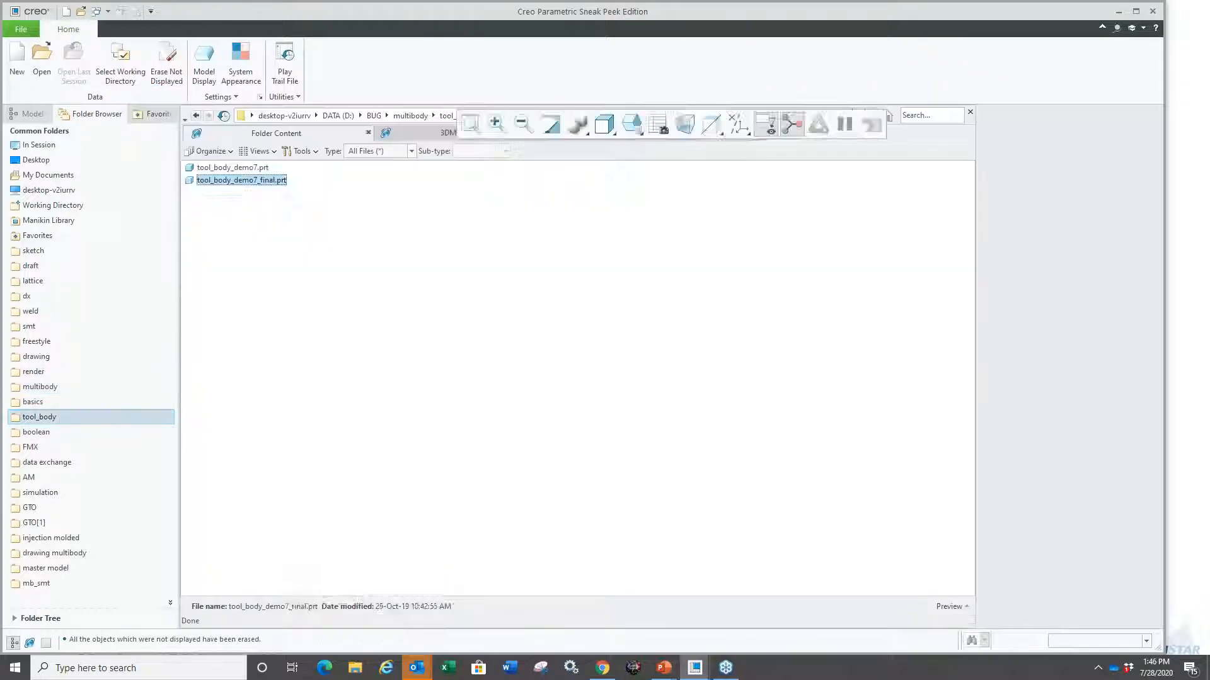
{"action": "double_click", "coordinate": [240, 167]}
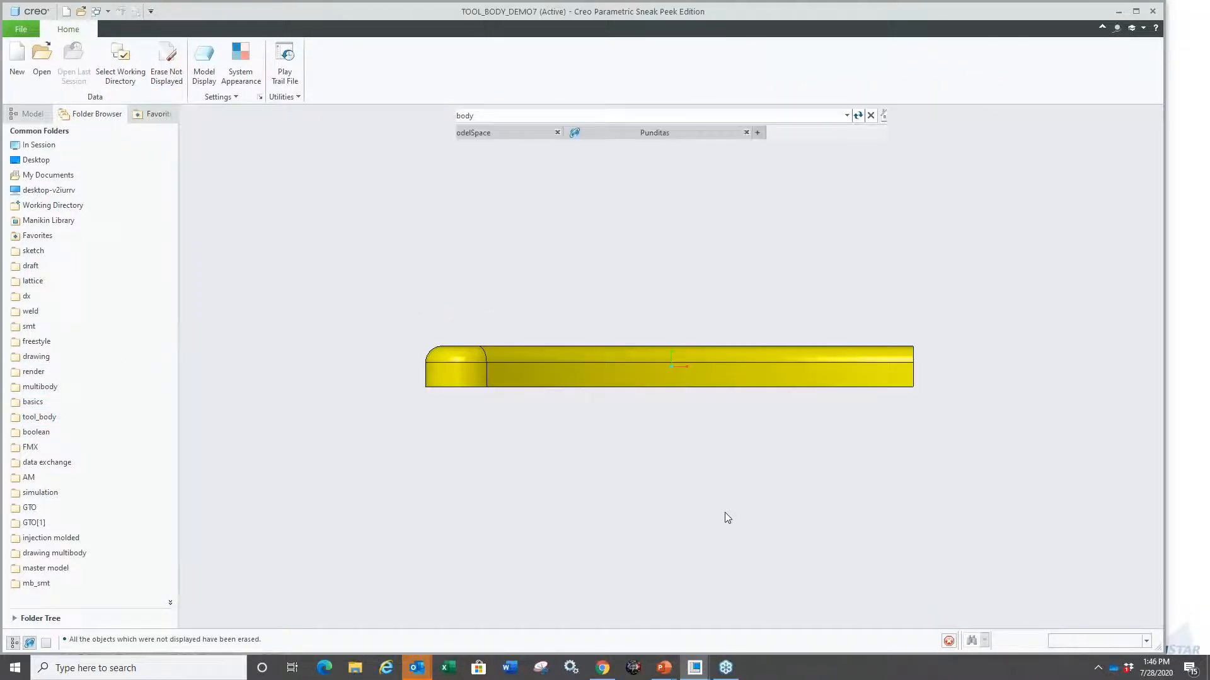
{"action": "middle_click_drag", "start_coordinate": [650, 476], "coordinate": [699, 454]}
{"action": "scroll", "coordinate": [818, 381], "scroll_direction": "down", "scroll_amount": 3}
{"action": "middle_click_drag", "start_coordinate": [813, 382], "coordinate": [716, 372]}
Step: Roll the model back to before Extrude 2, restore it to after Round 2, and examine the slot cutout
{"action": "left_click_drag", "start_coordinate": [60, 329], "coordinate": [79, 306]}
{"action": "middle_click_drag", "start_coordinate": [624, 513], "coordinate": [432, 460]}
{"action": "left_click_drag", "start_coordinate": [97, 313], "coordinate": [97, 328]}
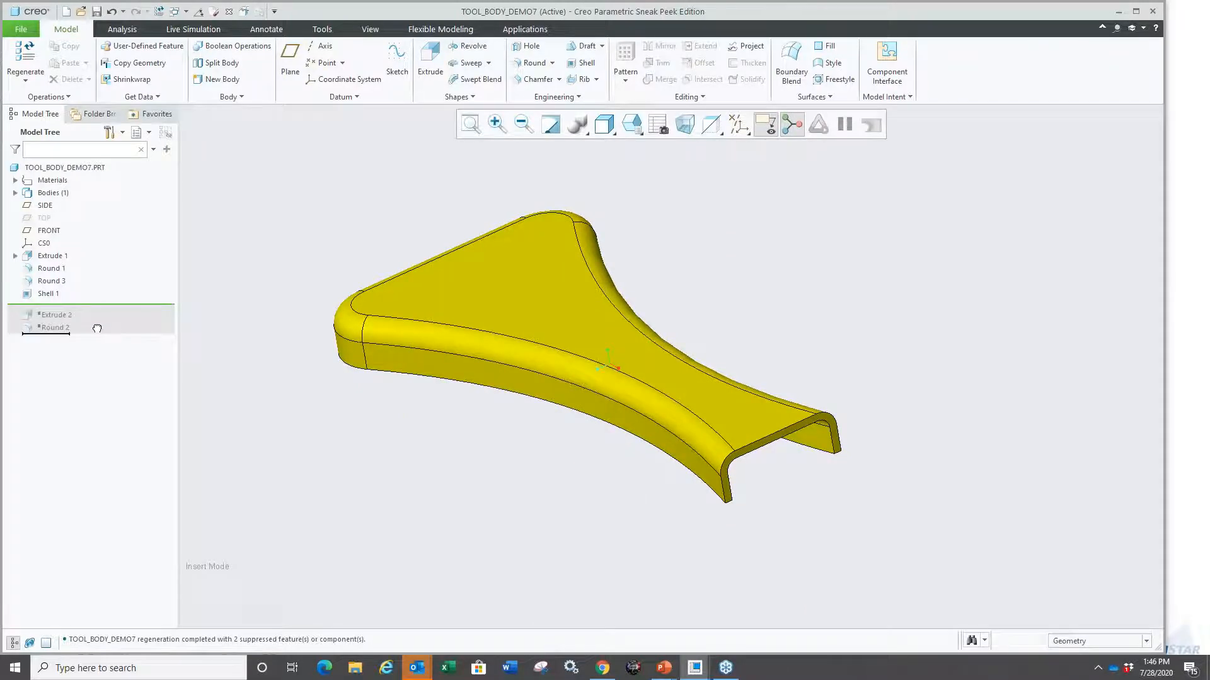
{"action": "mouse_move", "coordinate": [480, 494]}
{"action": "middle_mouse_down"}
{"action": "mouse_move", "coordinate": [475, 550]}
{"action": "mouse_move", "coordinate": [479, 496]}
{"action": "middle_mouse_up"}
{"action": "scroll", "coordinate": [436, 206], "scroll_direction": "up", "scroll_amount": 5}
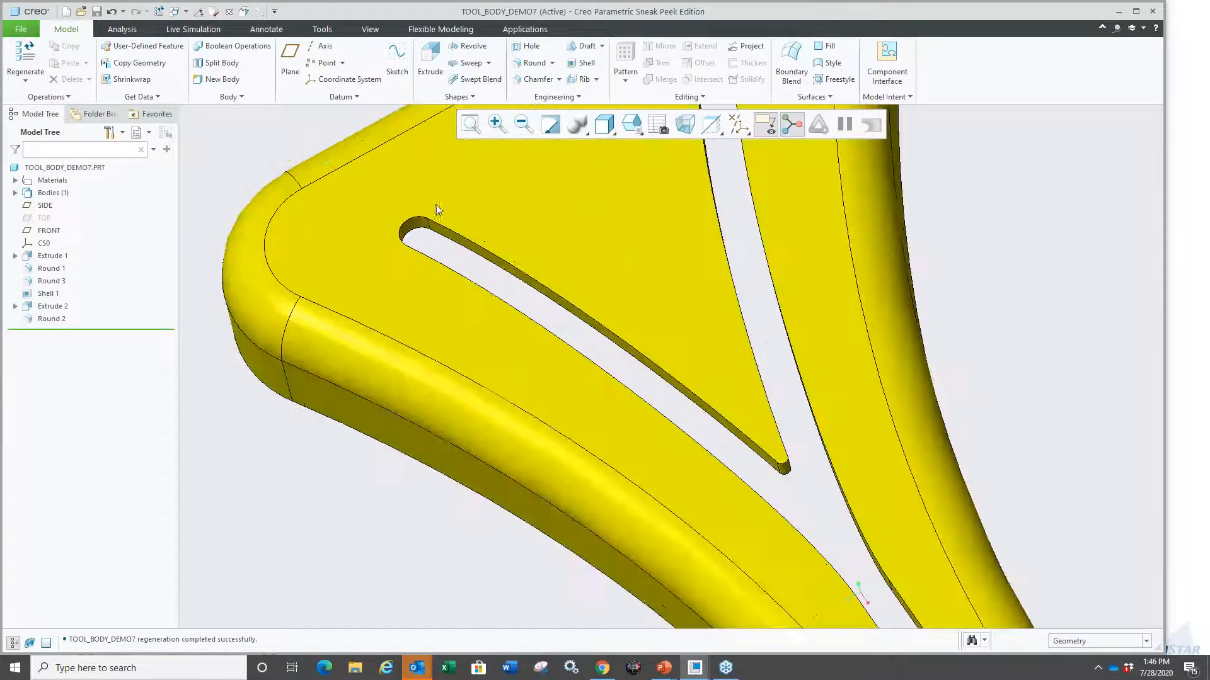
Step: Start an Extrude sketch on the FRONT plane and orient the view square to the sketch plane
{"action": "scroll", "coordinate": [404, 236], "scroll_direction": "down", "scroll_amount": 8}
{"action": "mouse_move", "coordinate": [404, 236]}
{"action": "middle_mouse_down"}
{"action": "mouse_move", "coordinate": [417, 304]}
{"action": "mouse_move", "coordinate": [451, 280]}
{"action": "mouse_move", "coordinate": [498, 315]}
{"action": "middle_mouse_up"}
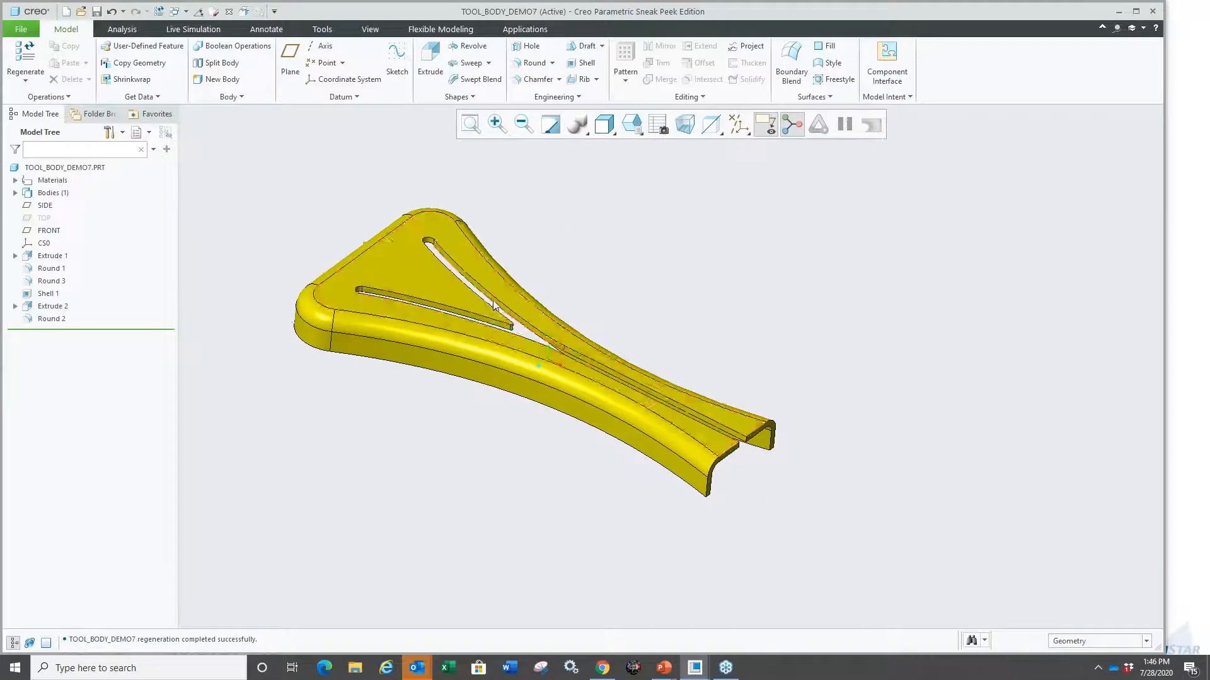
{"action": "scroll", "coordinate": [614, 355], "scroll_direction": "up", "scroll_amount": 5}
{"action": "scroll", "coordinate": [617, 378], "scroll_direction": "down", "scroll_amount": 3}
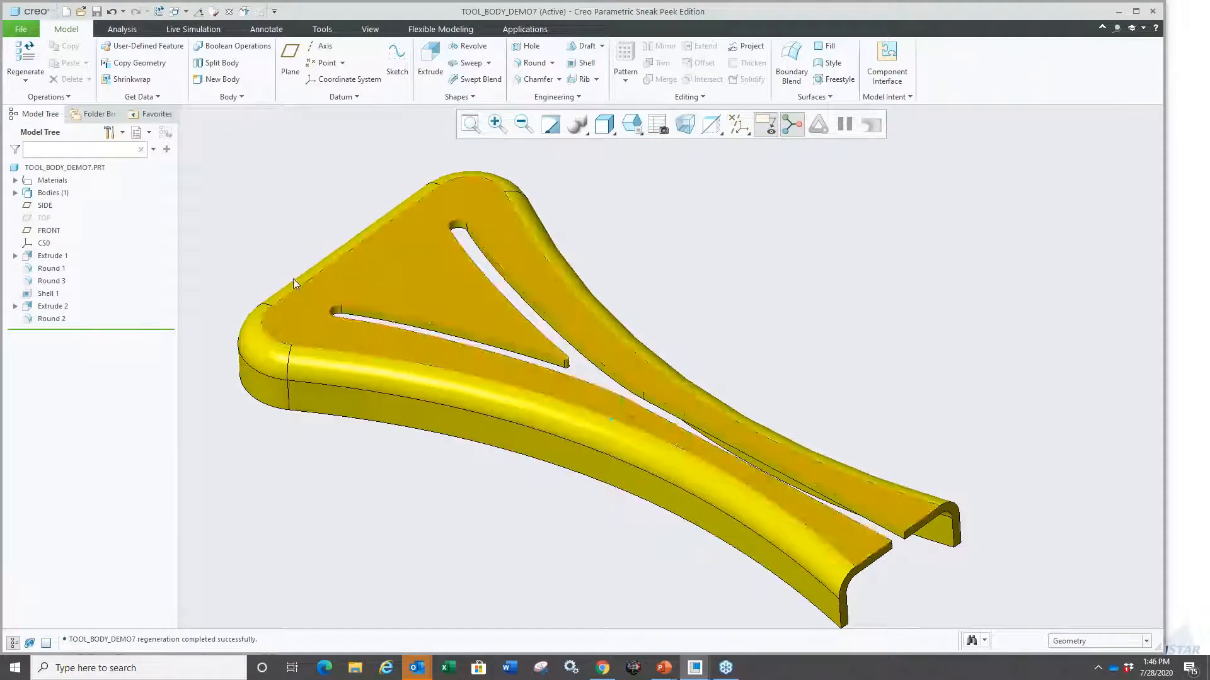
{"action": "left_click", "coordinate": [49, 231]}
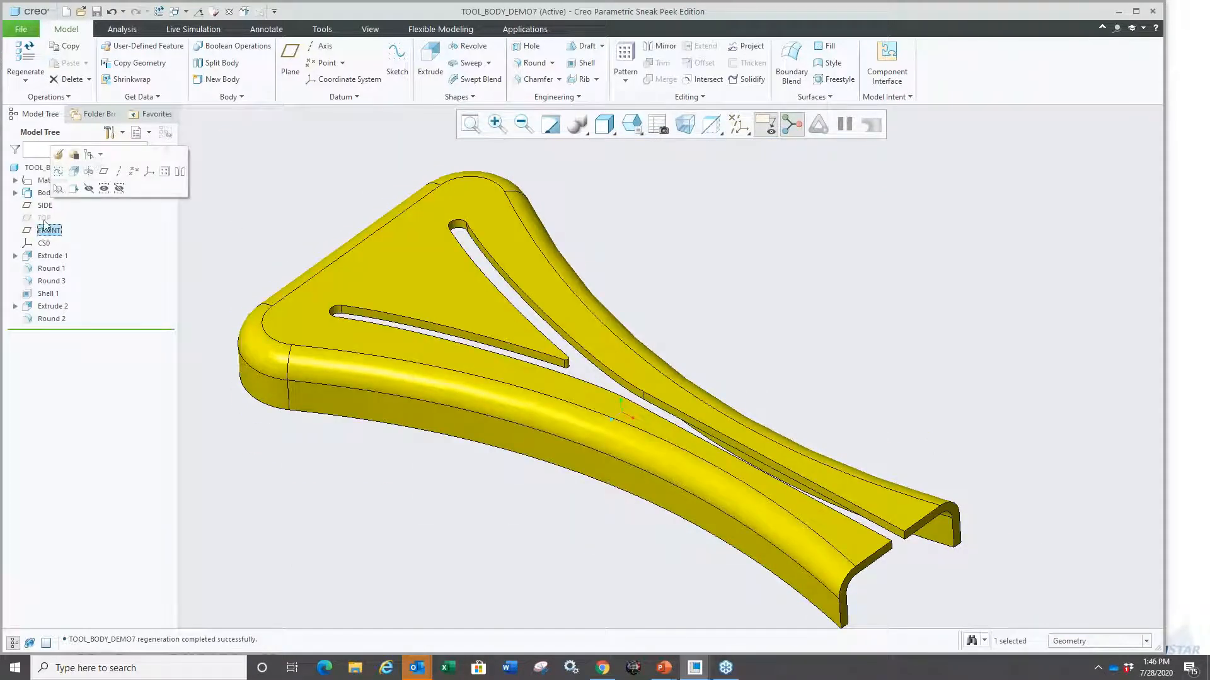
{"action": "left_click", "coordinate": [74, 172]}
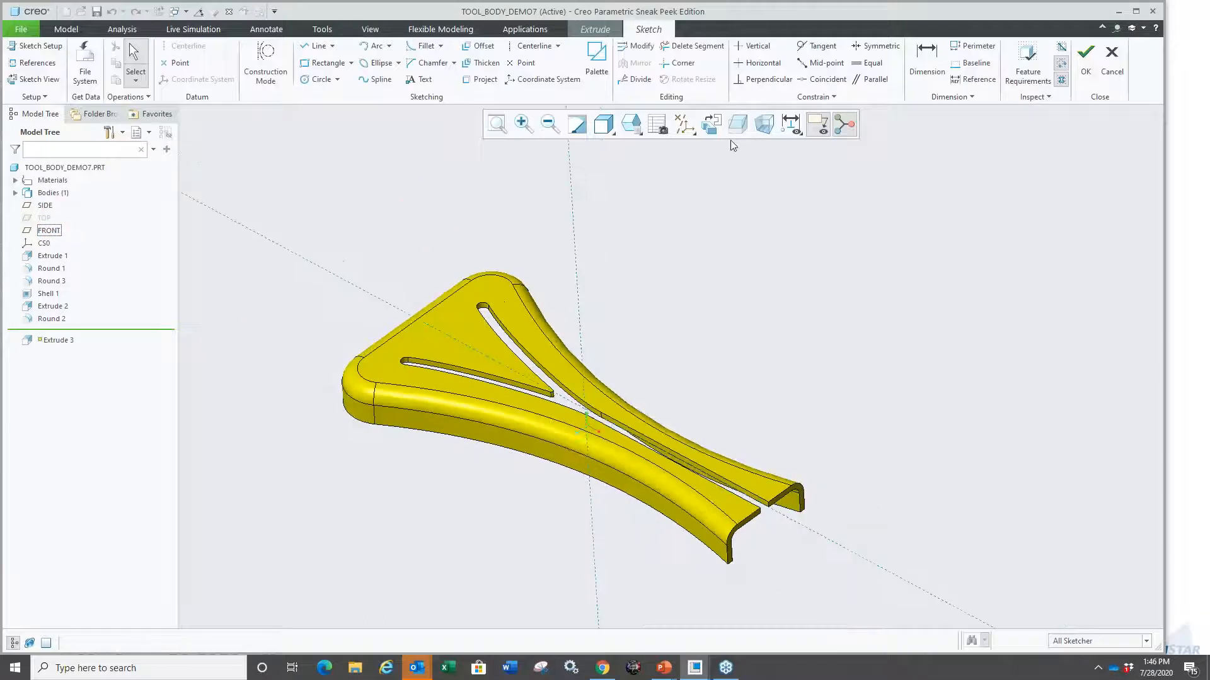
{"action": "left_click", "coordinate": [710, 125]}
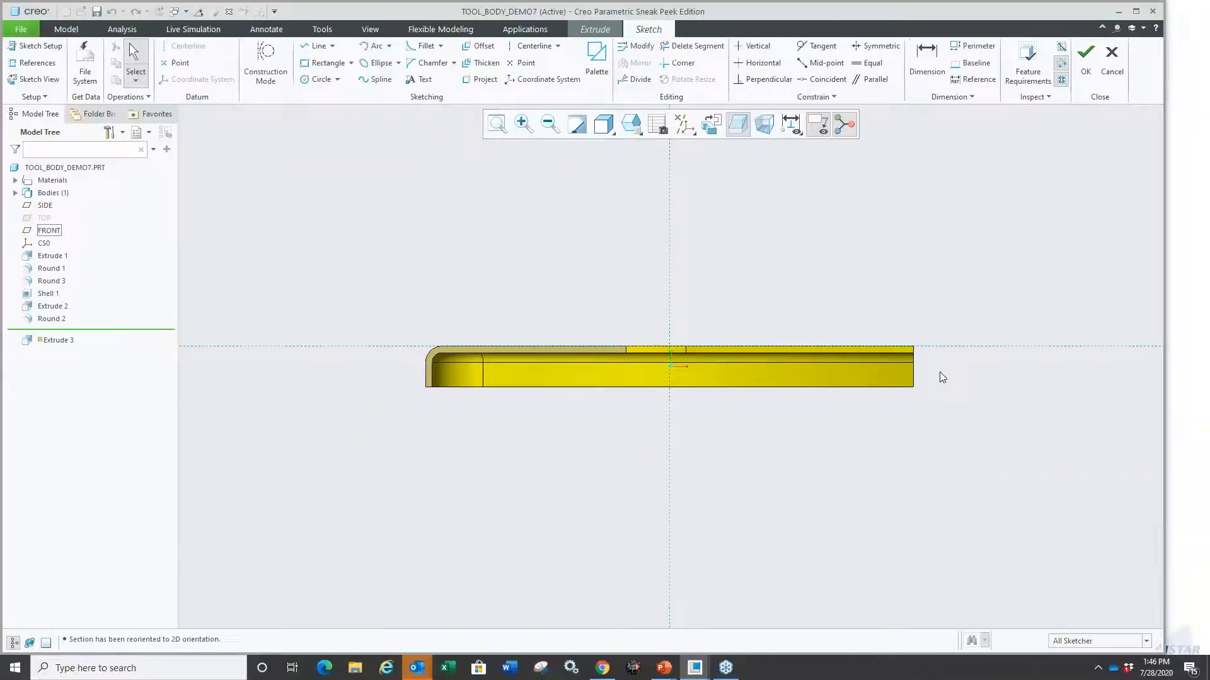
{"action": "scroll", "coordinate": [939, 373], "scroll_direction": "up", "scroll_amount": 6}
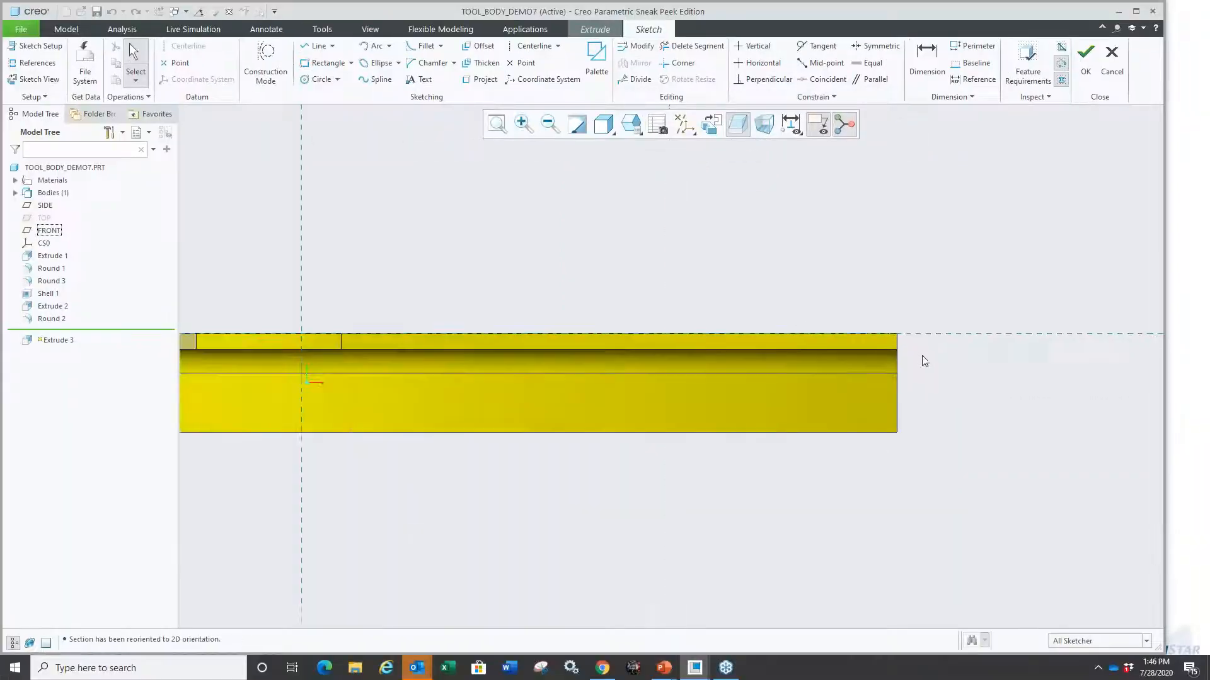
{"action": "mouse_move", "coordinate": [801, 330]}
{"action": "middle_mouse_down"}
{"action": "mouse_move", "coordinate": [758, 319]}
{"action": "mouse_move", "coordinate": [729, 141]}
{"action": "middle_mouse_up"}
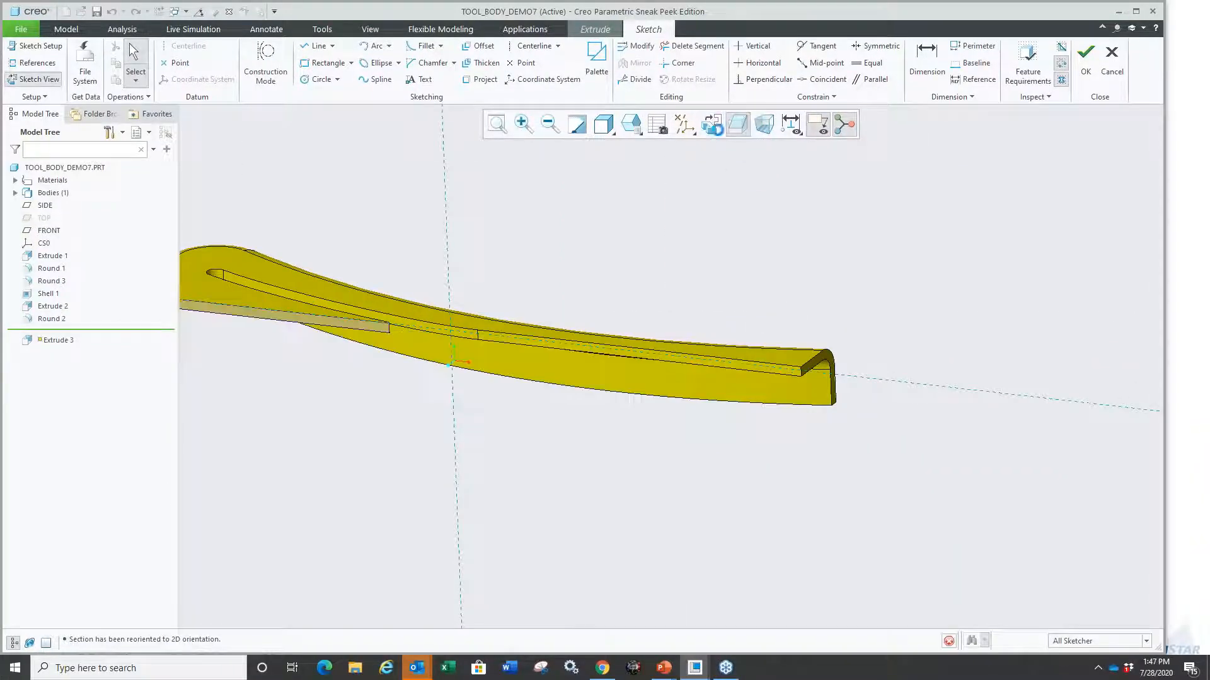
{"action": "left_click", "coordinate": [718, 128]}
Step: Sketch a rectangle hanging from the part's top face line near the open leg end, 1.000 wide and 0.500 high
{"action": "right_click", "coordinate": [649, 245]}
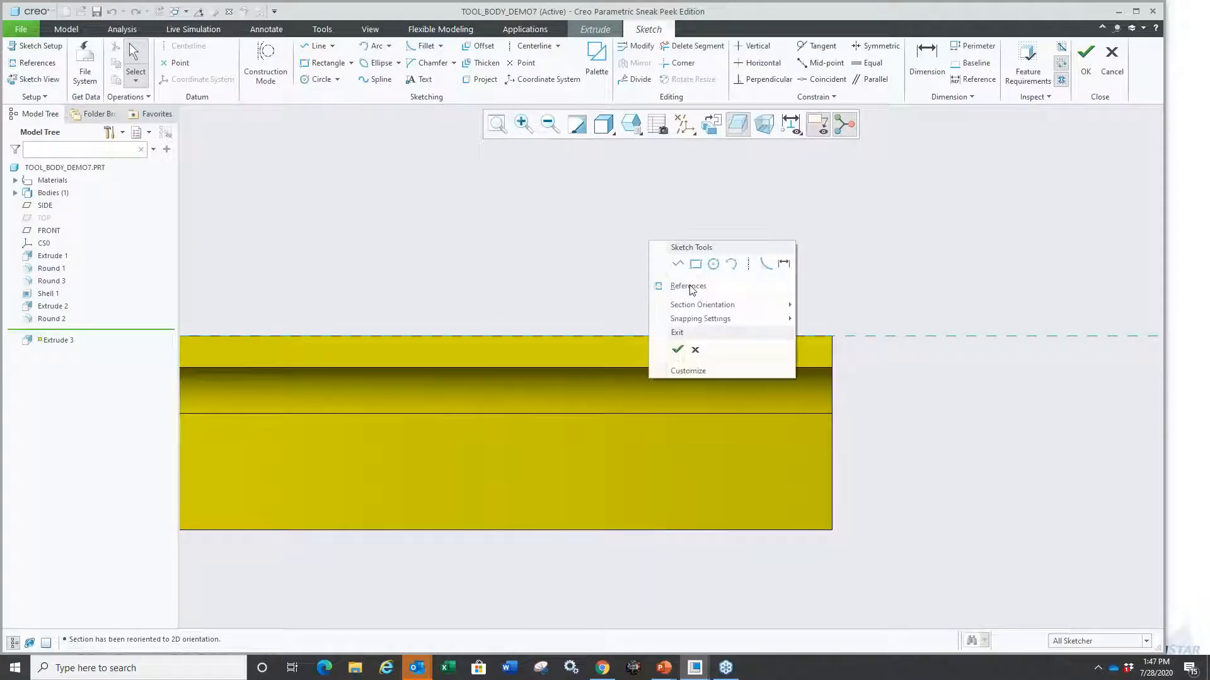
{"action": "left_click", "coordinate": [695, 264]}
{"action": "left_click", "coordinate": [760, 359]}
{"action": "middle_click", "coordinate": [769, 352]}
{"action": "scroll", "coordinate": [779, 331], "scroll_direction": "down", "scroll_amount": 2}
{"action": "double_click", "coordinate": [668, 334]}
{"action": "type", "text": "1"}
{"action": "key", "text": "Return"}
{"action": "double_click", "coordinate": [712, 359]}
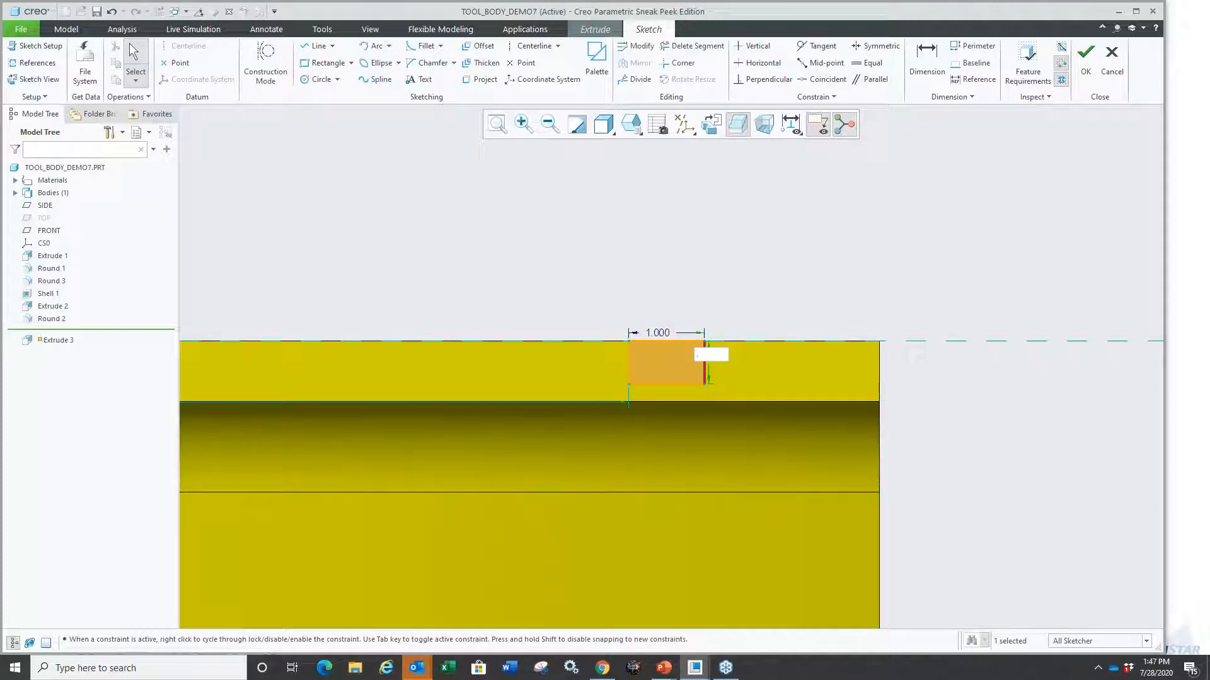
{"action": "type", "text": ".5"}
{"action": "key", "text": "Return"}
Step: Dimension the rectangle 0.500 from the part's open leg end and finish the sketch
{"action": "right_click", "coordinate": [559, 281]}
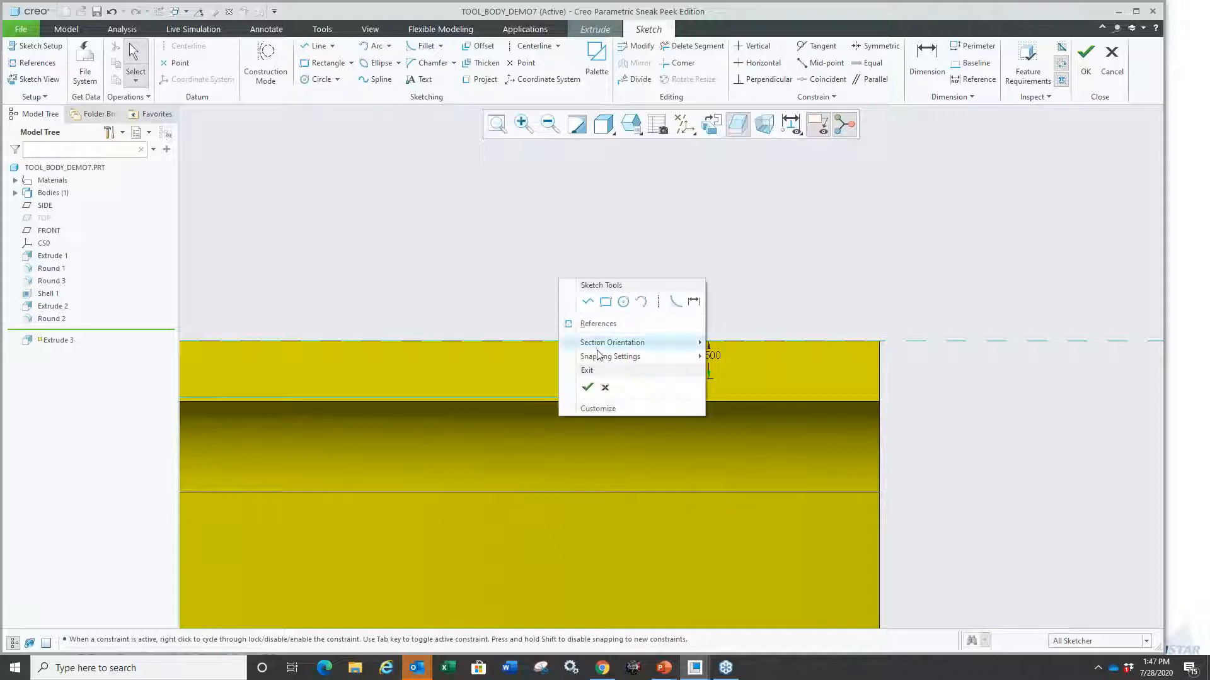
{"action": "left_click", "coordinate": [694, 301]}
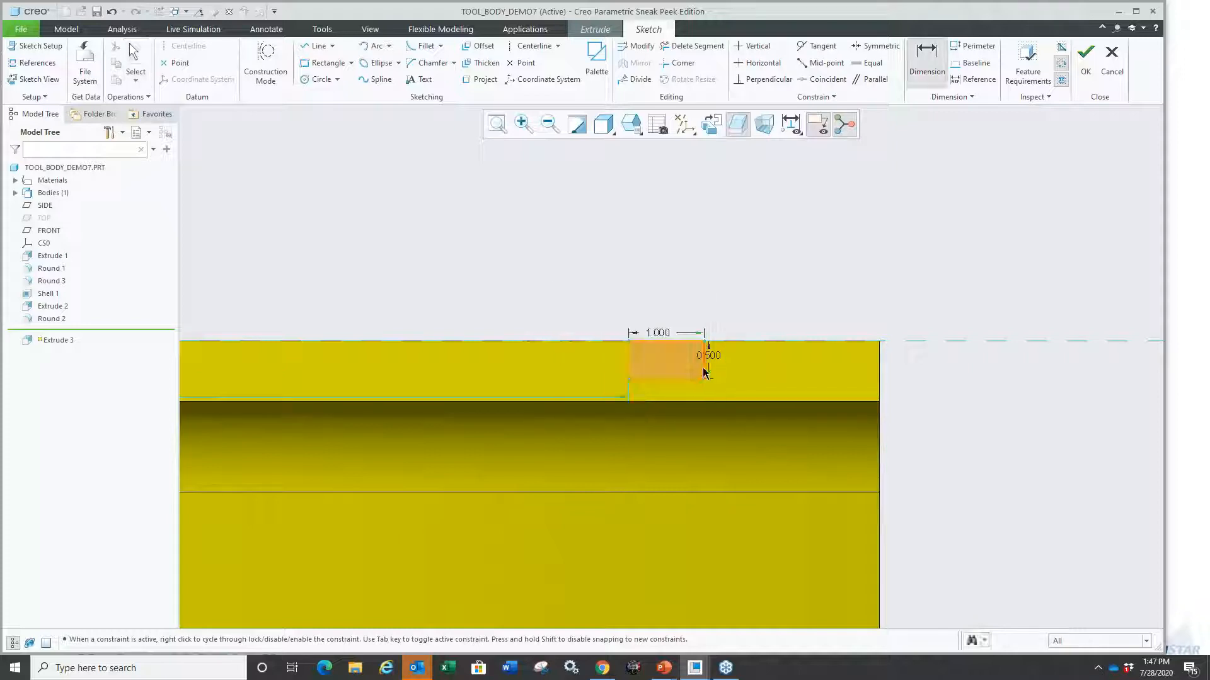
{"action": "left_click", "coordinate": [879, 372]}
{"action": "middle_click", "coordinate": [807, 280]}
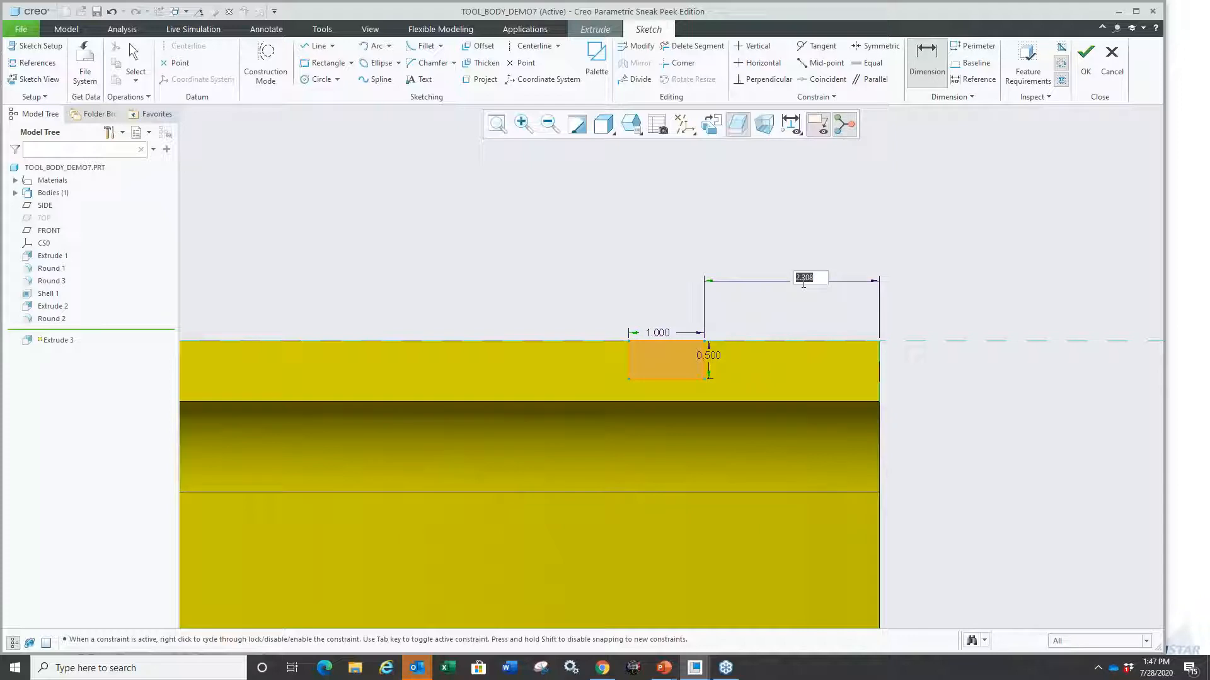
{"action": "key", "text": "Return"}
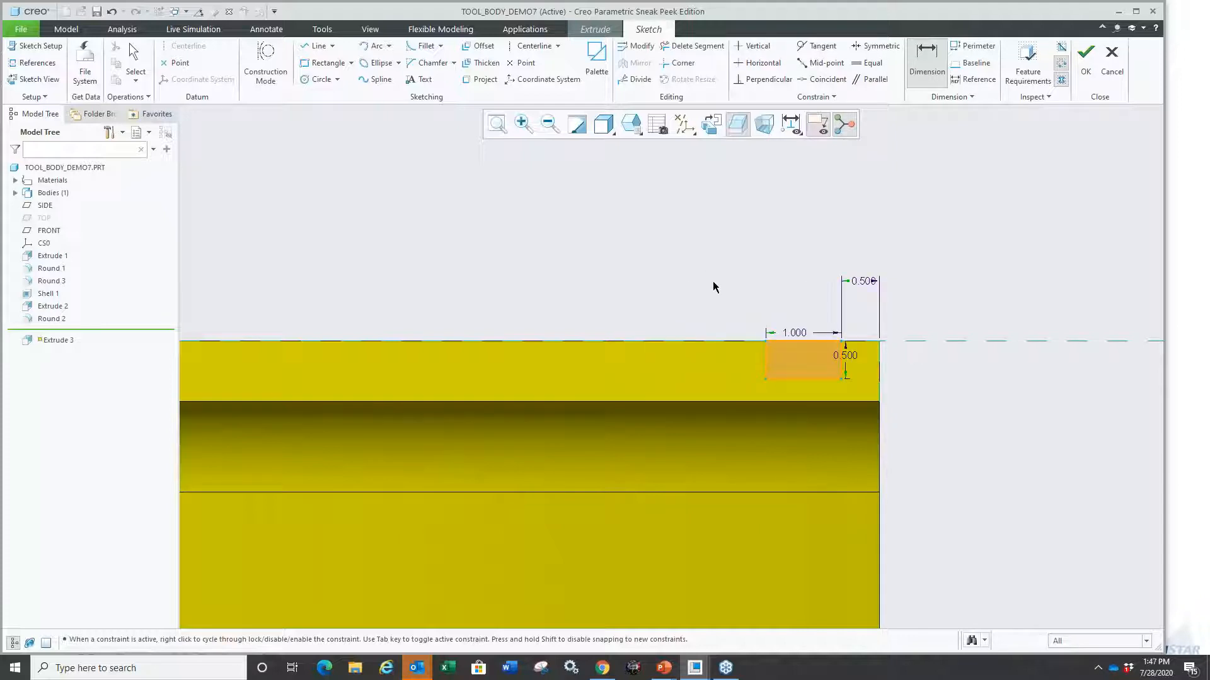
{"action": "right_click", "coordinate": [708, 255]}
{"action": "left_click", "coordinate": [734, 363]}
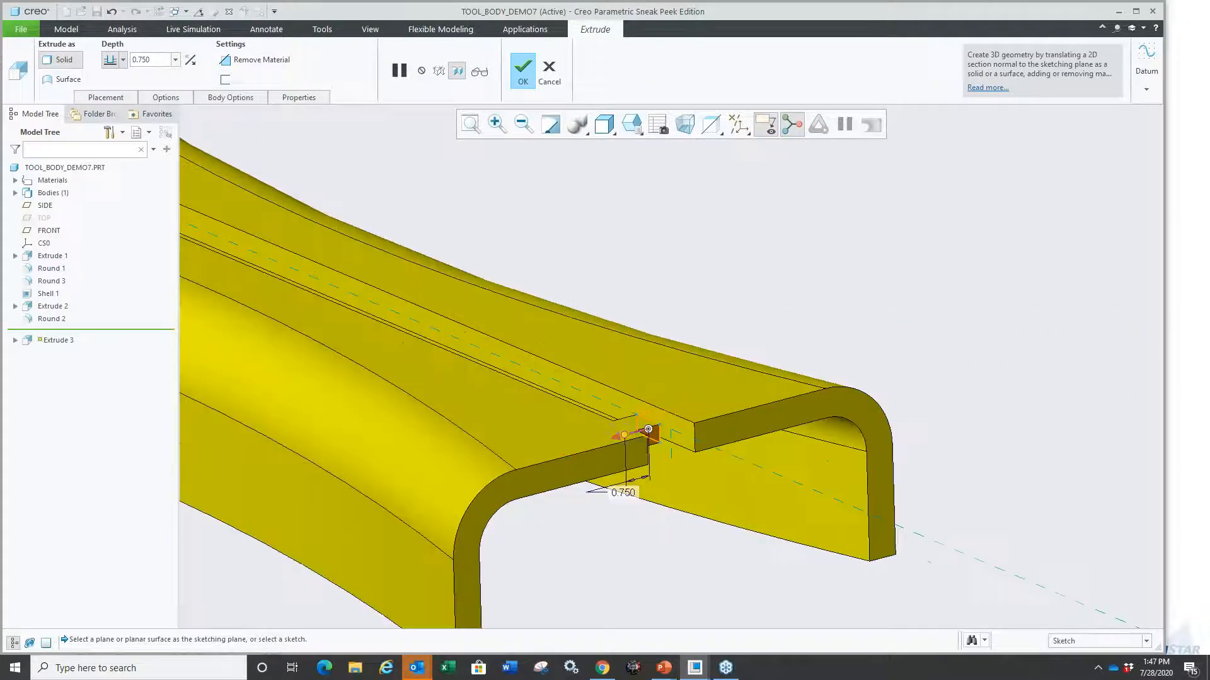
Step: Extrude the rectangle symmetrically to a depth of about 49.9 so the bar extends well past both legs
{"action": "scroll", "coordinate": [630, 436], "scroll_direction": "up", "scroll_amount": 2}
{"action": "mouse_move", "coordinate": [621, 489]}
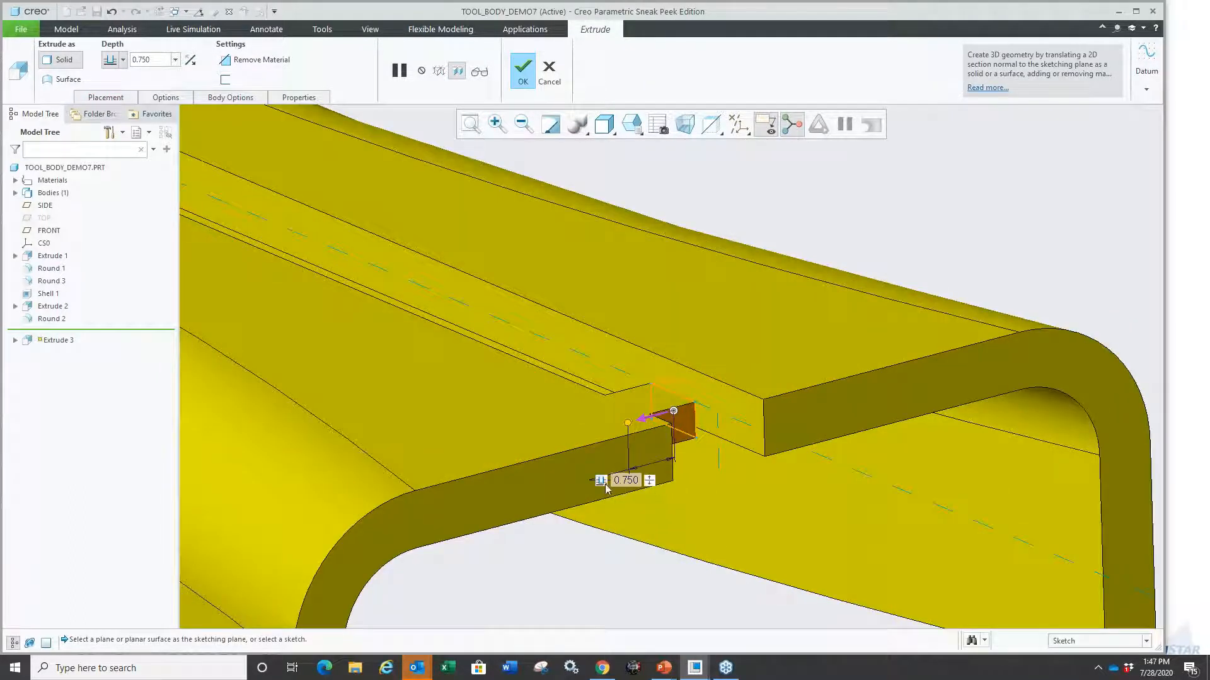
{"action": "left_click", "coordinate": [602, 483]}
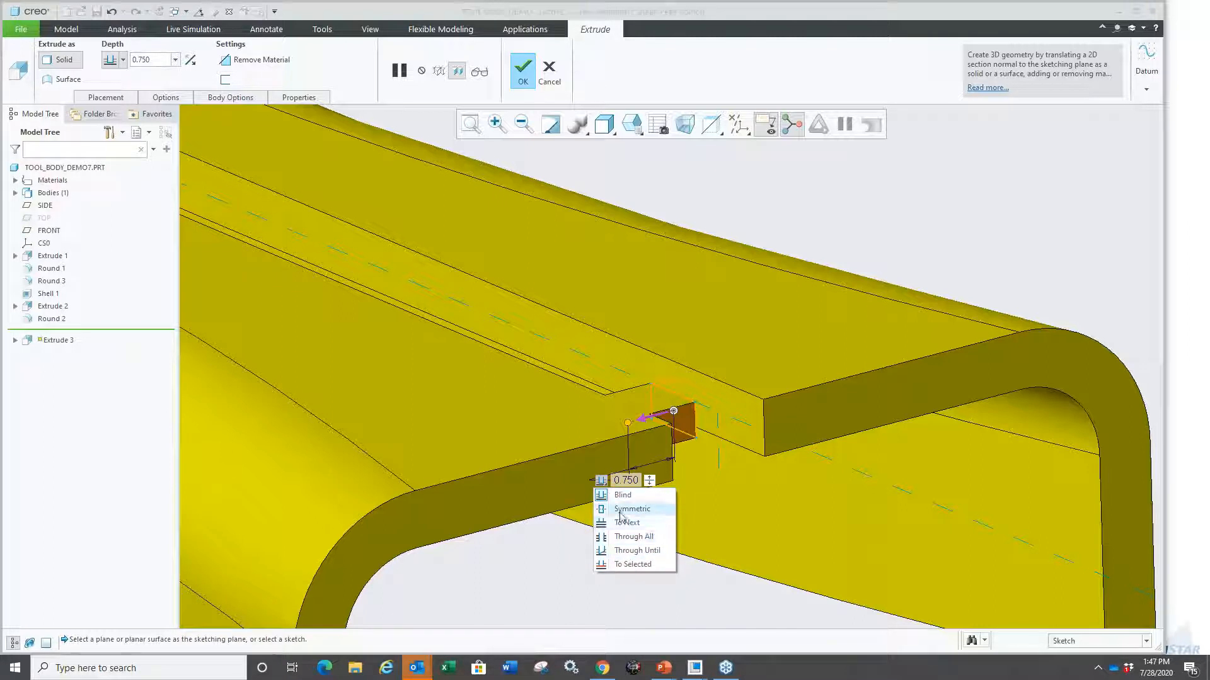
{"action": "left_click", "coordinate": [619, 508]}
{"action": "scroll", "coordinate": [674, 452], "scroll_direction": "down", "scroll_amount": 3}
{"action": "left_click_drag", "start_coordinate": [689, 428], "coordinate": [1004, 346]}
{"action": "scroll", "coordinate": [764, 296], "scroll_direction": "down", "scroll_amount": 3}
{"action": "left_click_drag", "start_coordinate": [883, 320], "coordinate": [1108, 264]}
{"action": "middle_click_drag", "start_coordinate": [1109, 265], "coordinate": [370, 244]}
{"action": "middle_click_drag", "start_coordinate": [604, 476], "coordinate": [759, 483]}
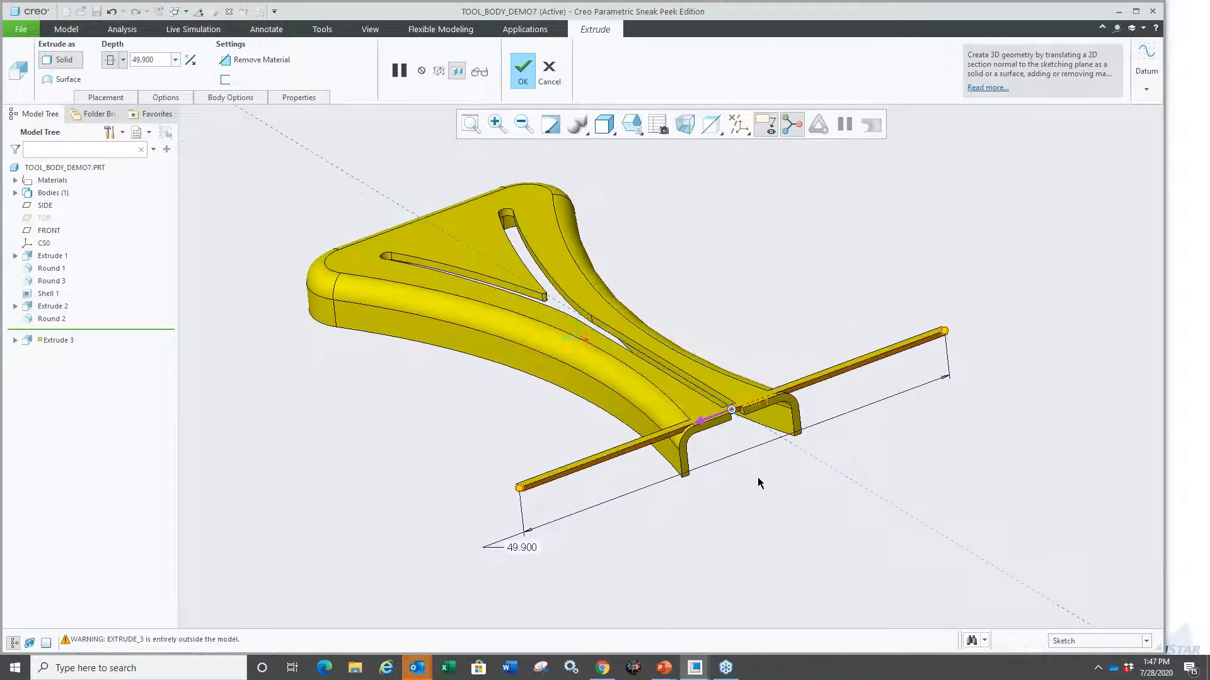
{"action": "scroll", "coordinate": [693, 472], "scroll_direction": "up", "scroll_amount": 5}
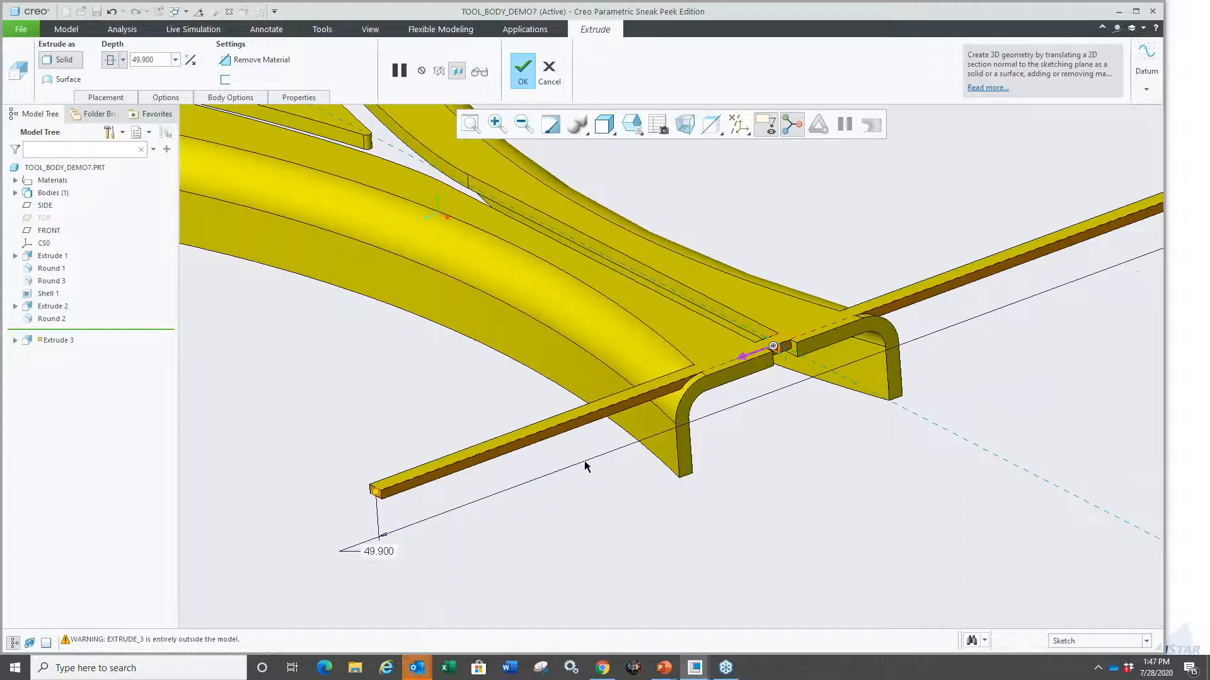
{"action": "scroll", "coordinate": [585, 466], "scroll_direction": "down", "scroll_amount": 2}
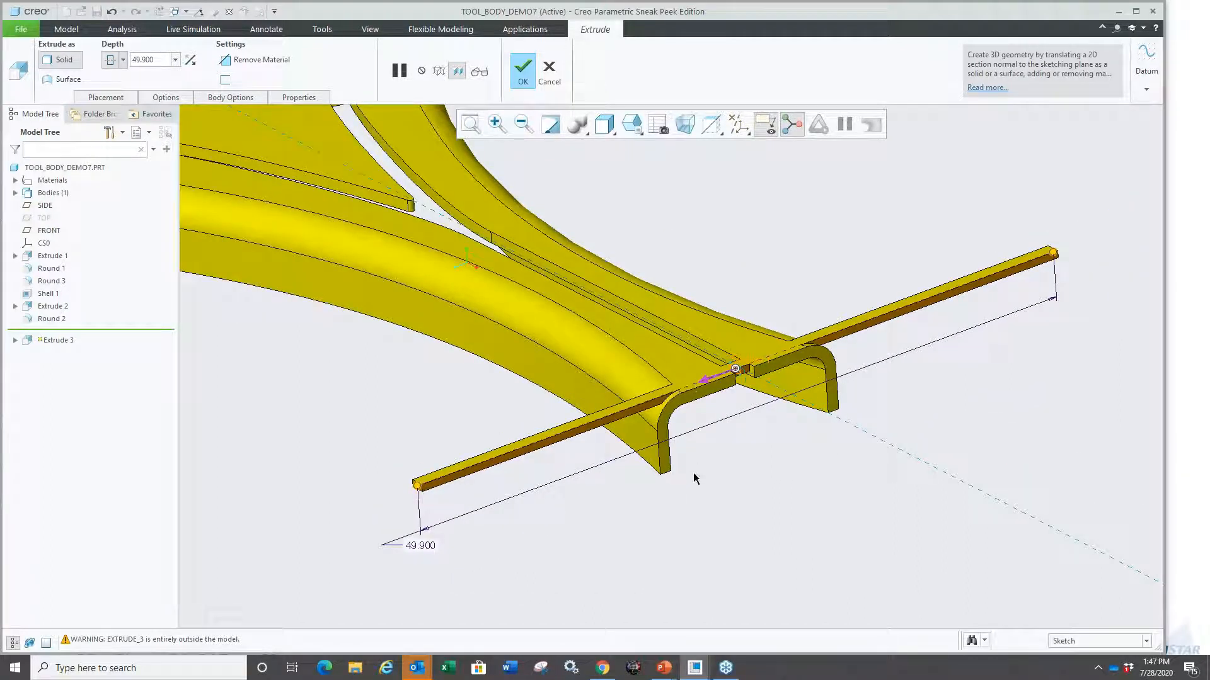
Step: Create the bar as a new body, complete the extrusion, and expand the list of bodies
{"action": "right_click", "coordinate": [667, 257]}
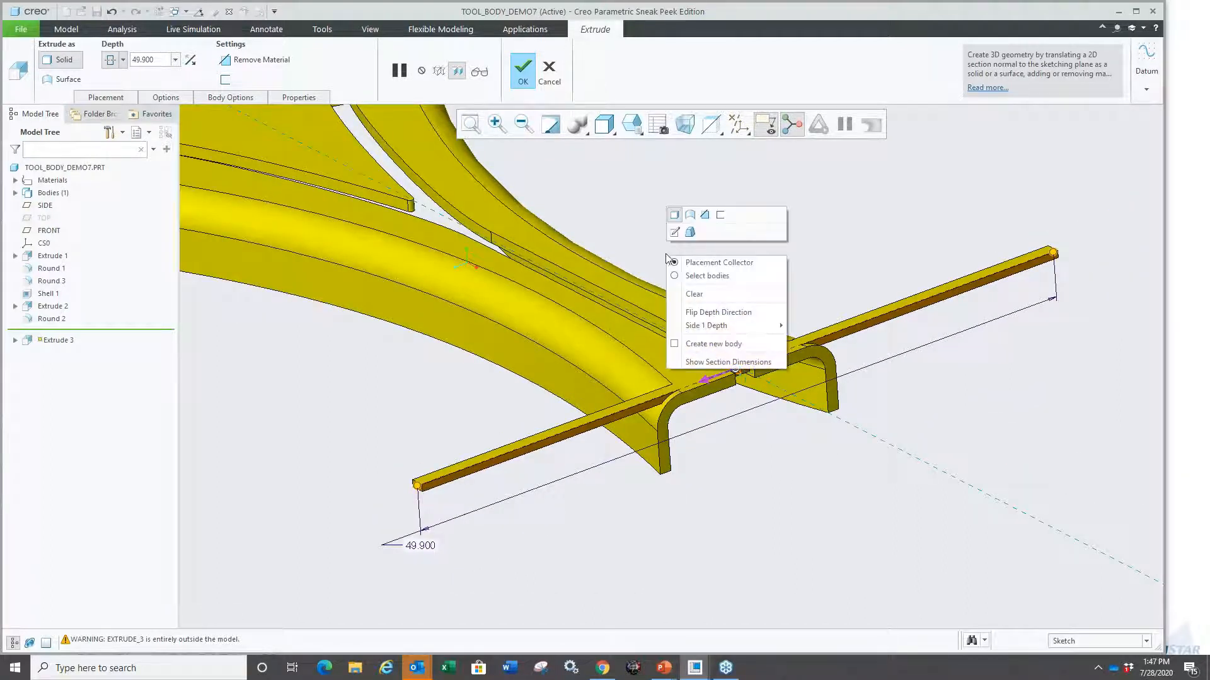
{"action": "left_click", "coordinate": [712, 344]}
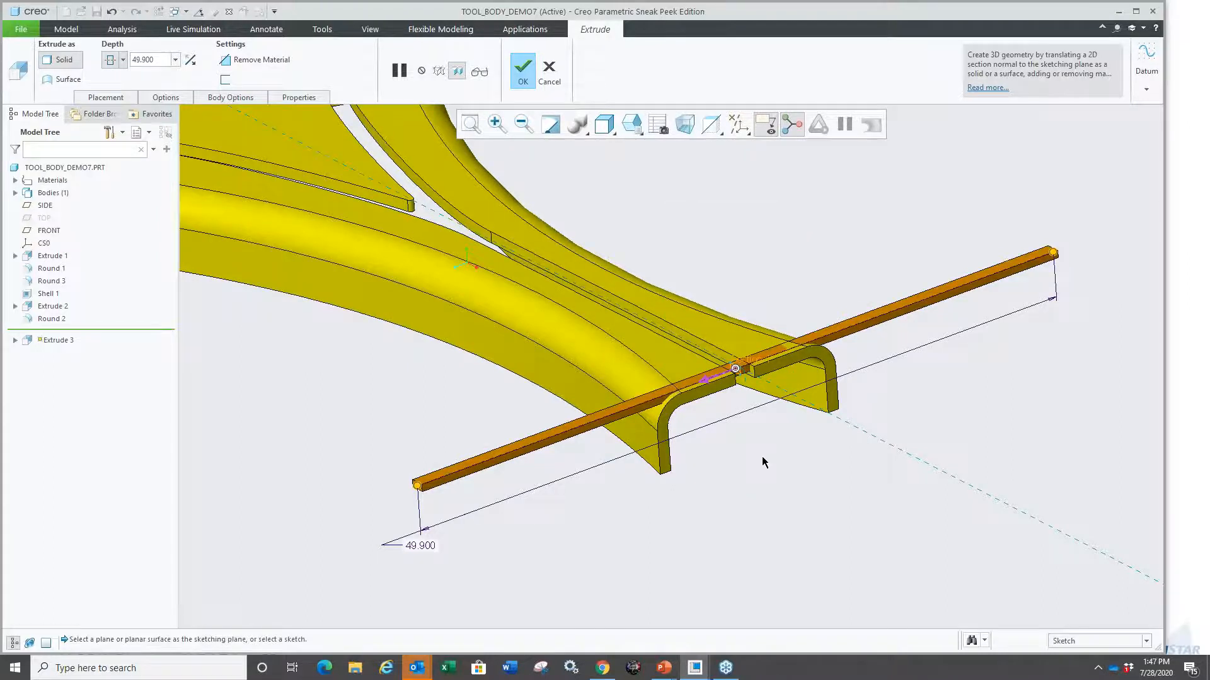
{"action": "middle_click", "coordinate": [761, 465]}
{"action": "left_click", "coordinate": [742, 507]}
{"action": "middle_click_drag", "start_coordinate": [741, 506], "coordinate": [683, 530]}
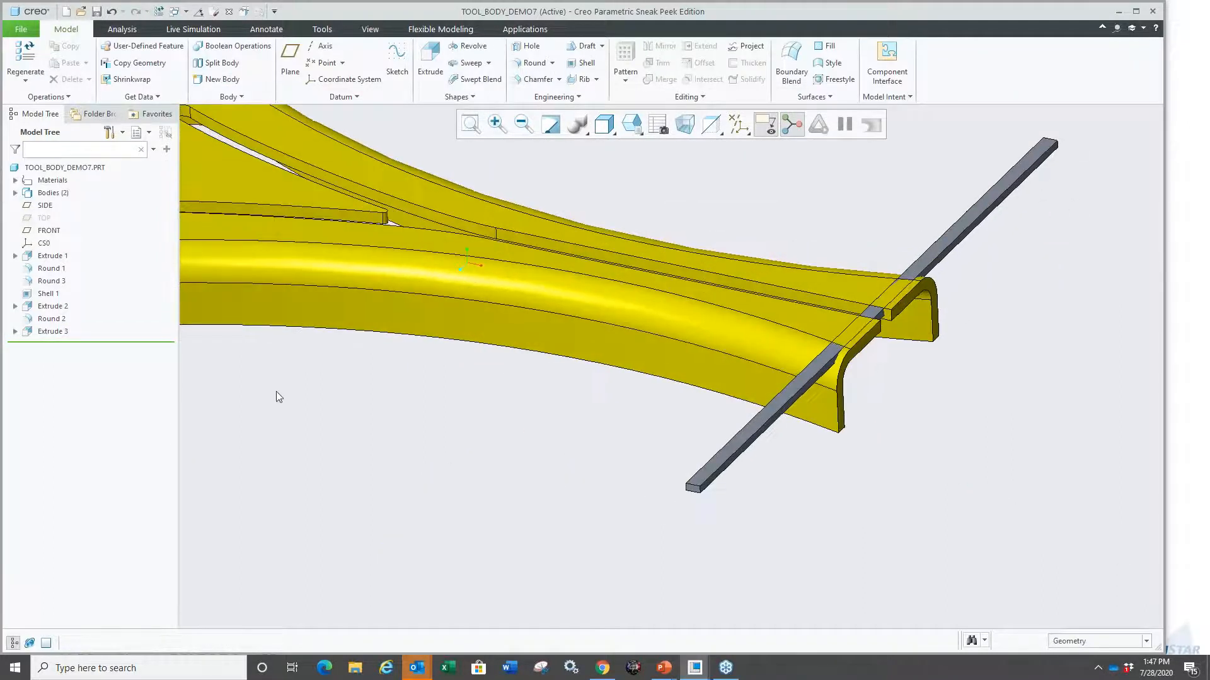
{"action": "left_click", "coordinate": [15, 193]}
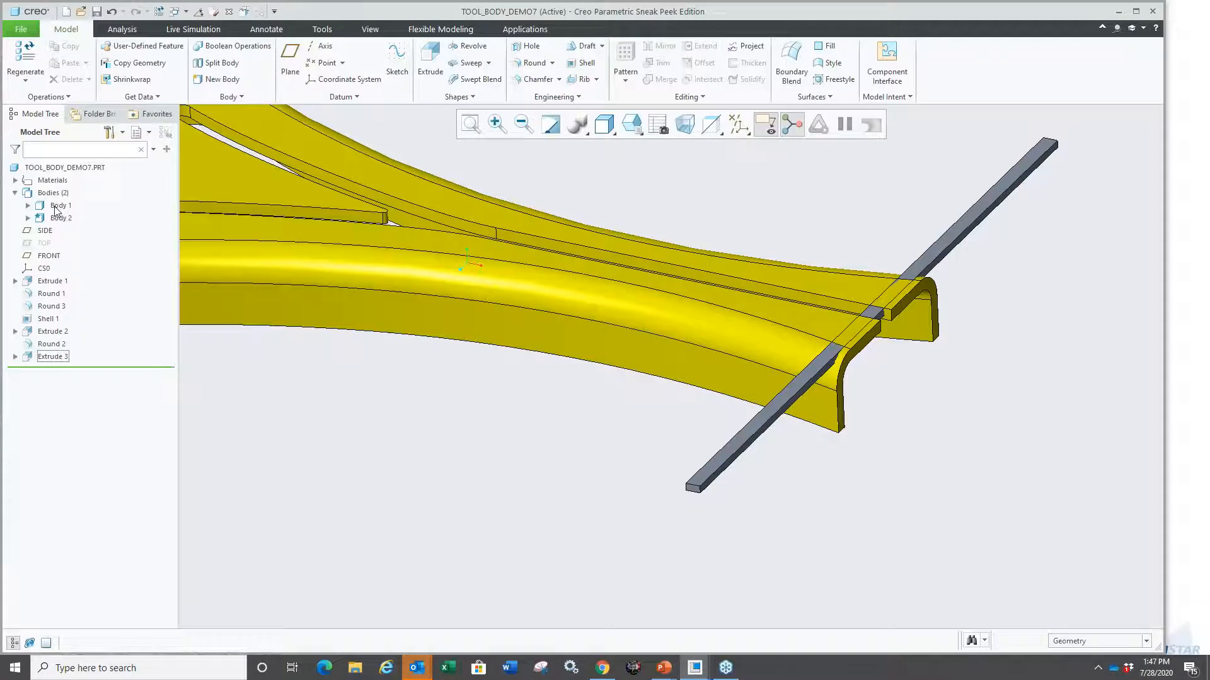
{"action": "scroll", "coordinate": [616, 498], "scroll_direction": "down", "scroll_amount": 3}
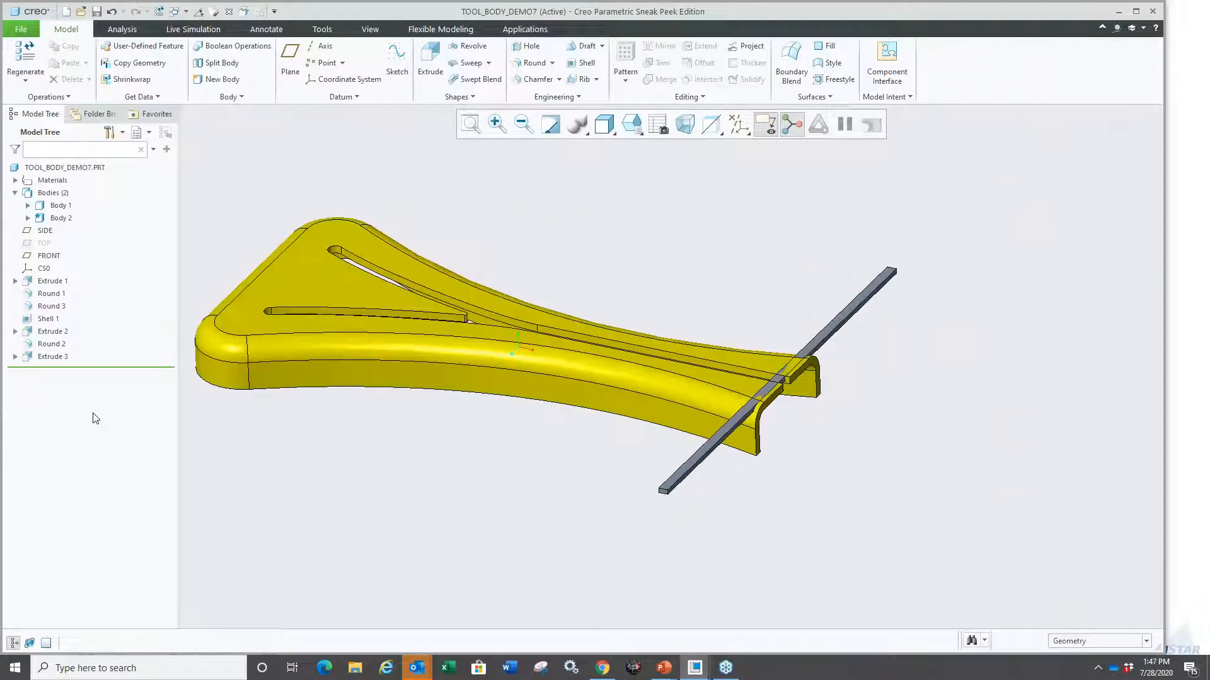
Step: Chamfer the bar's two long lower edges with a D x D value of 0.3
{"action": "scroll", "coordinate": [659, 525], "scroll_direction": "up", "scroll_amount": 5}
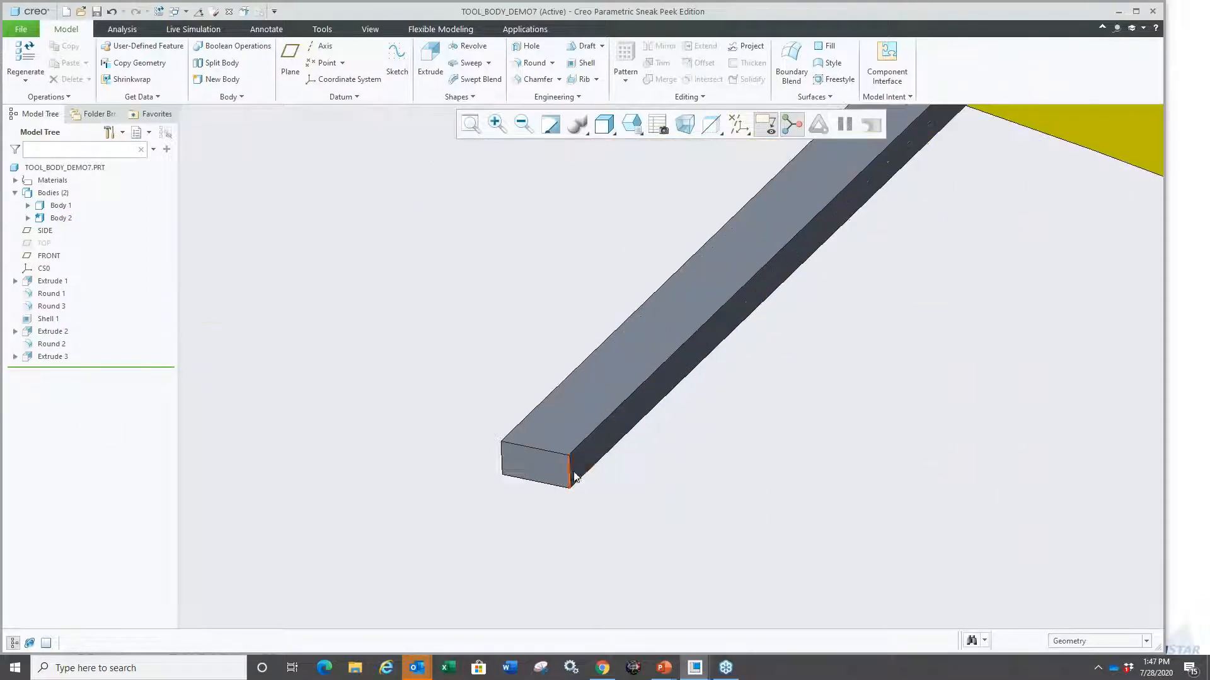
{"action": "left_click", "coordinate": [593, 466]}
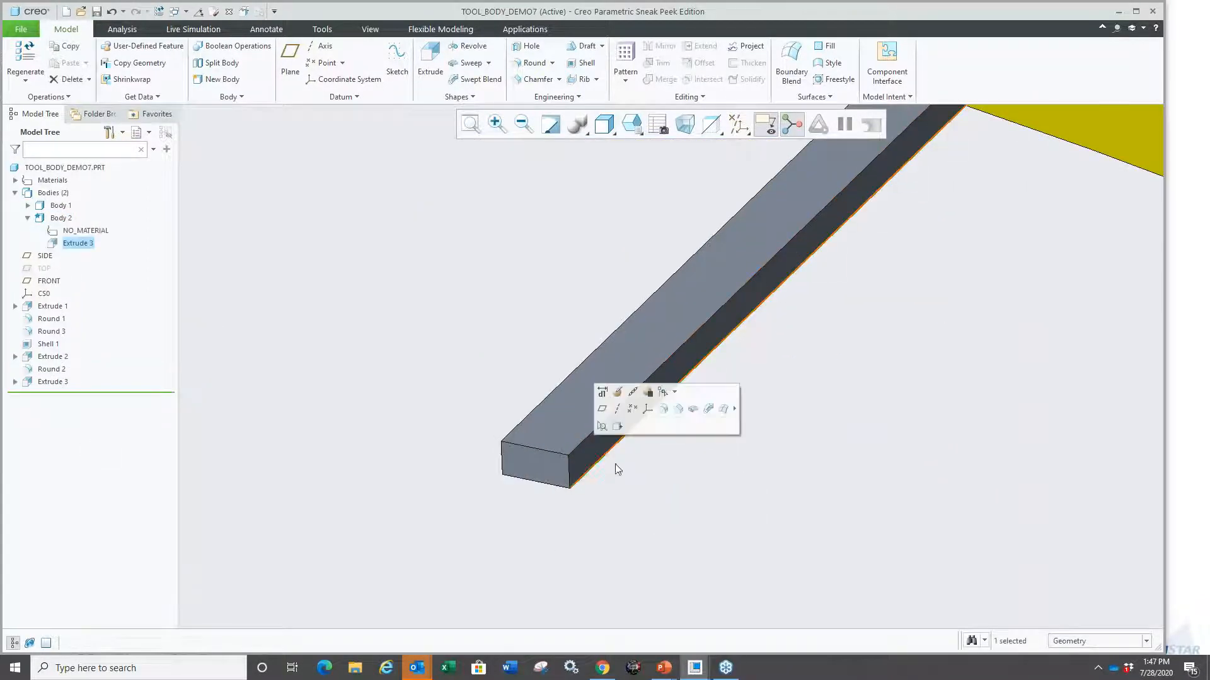
{"action": "left_click", "coordinate": [677, 411]}
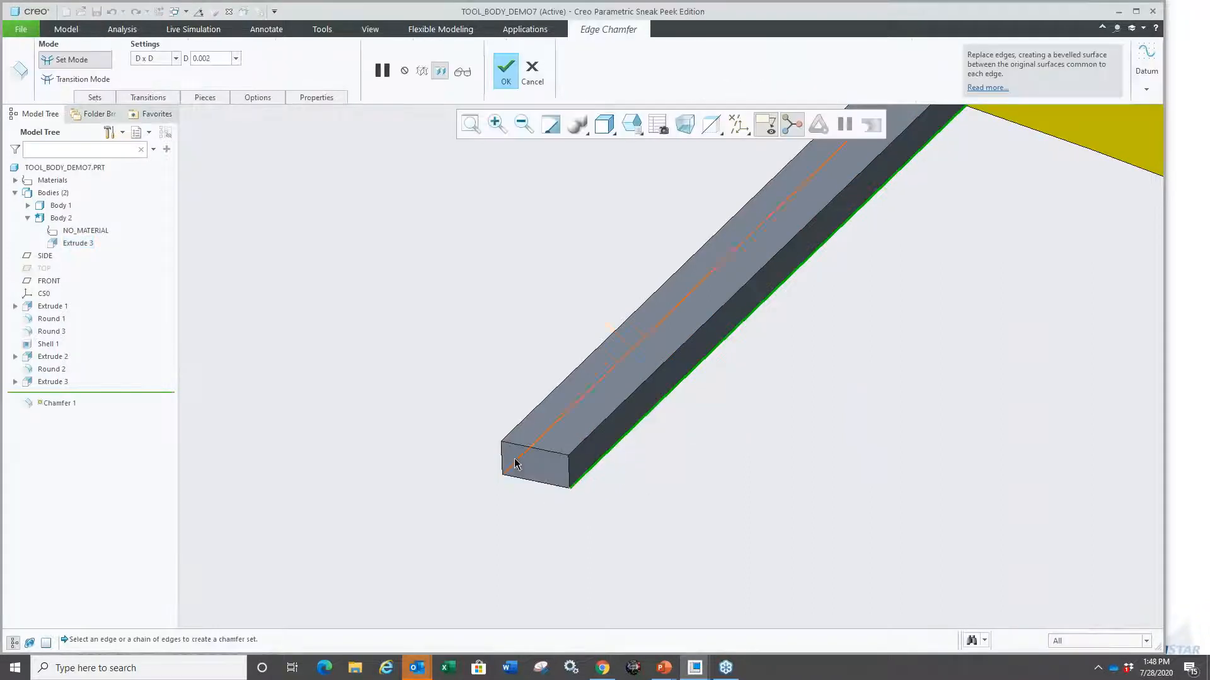
{"action": "scroll", "coordinate": [502, 513], "scroll_direction": "down", "scroll_amount": 5}
{"action": "double_click", "coordinate": [917, 162]}
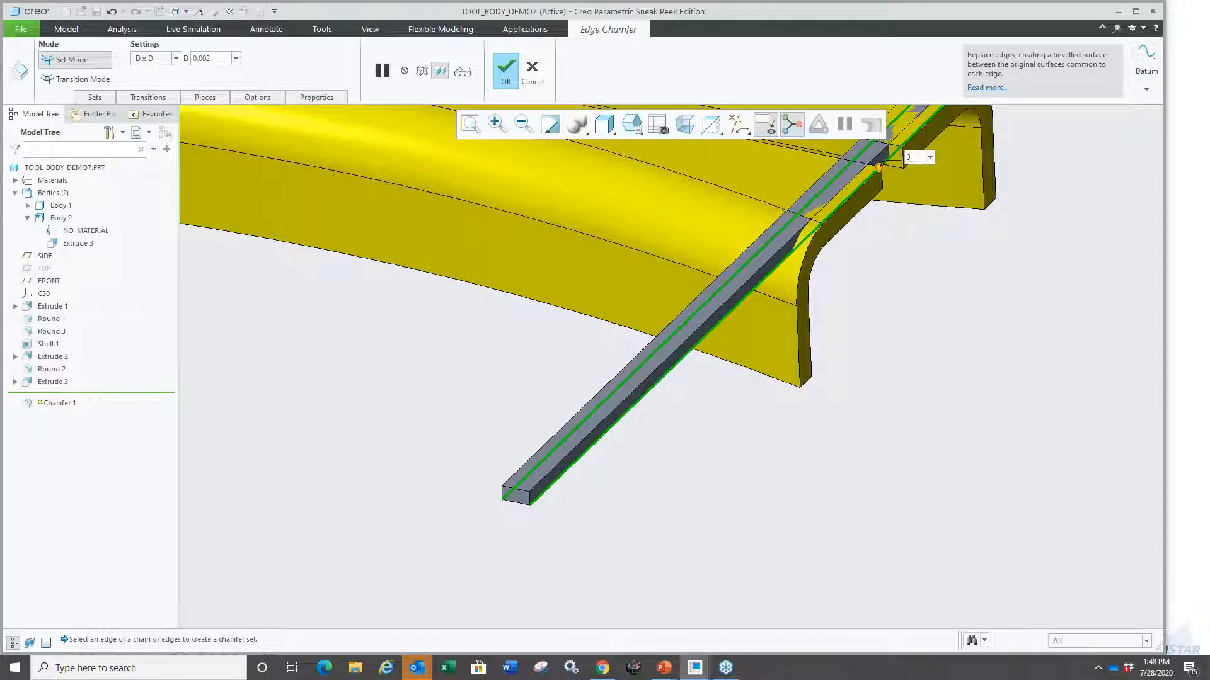
{"action": "type", "text": "3"}
{"action": "key", "text": "Return"}
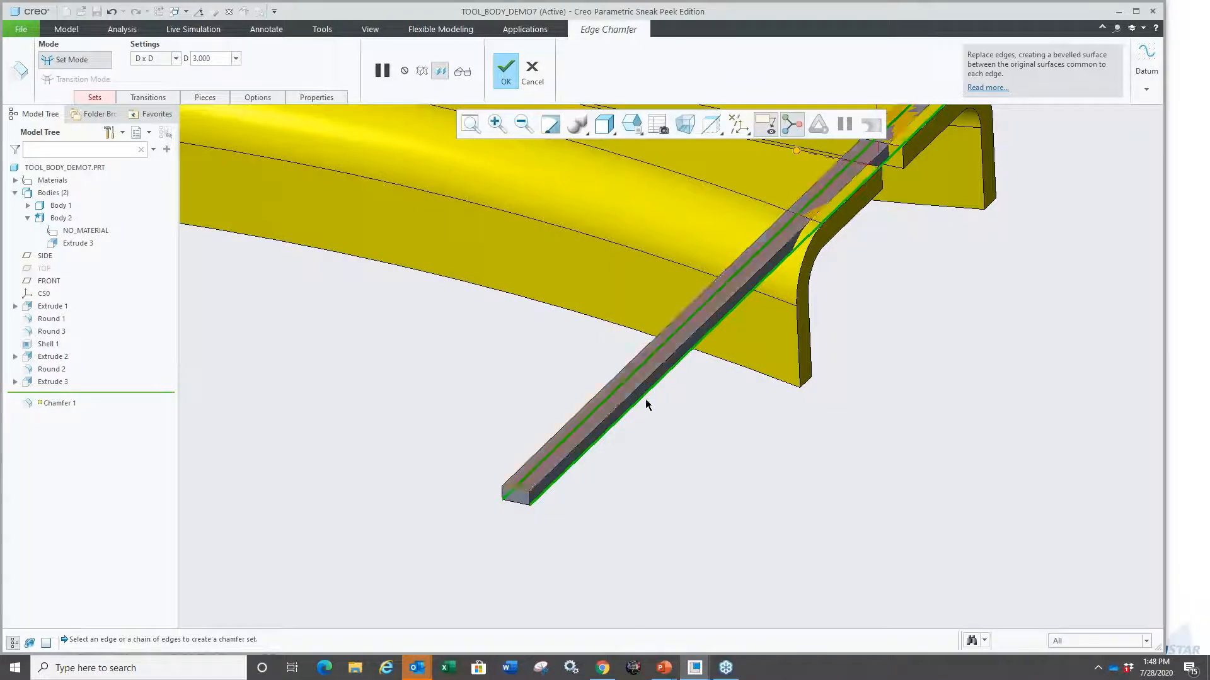
{"action": "type", "text": "0.3"}
{"action": "key", "text": "Return"}
{"action": "middle_click", "coordinate": [317, 458]}
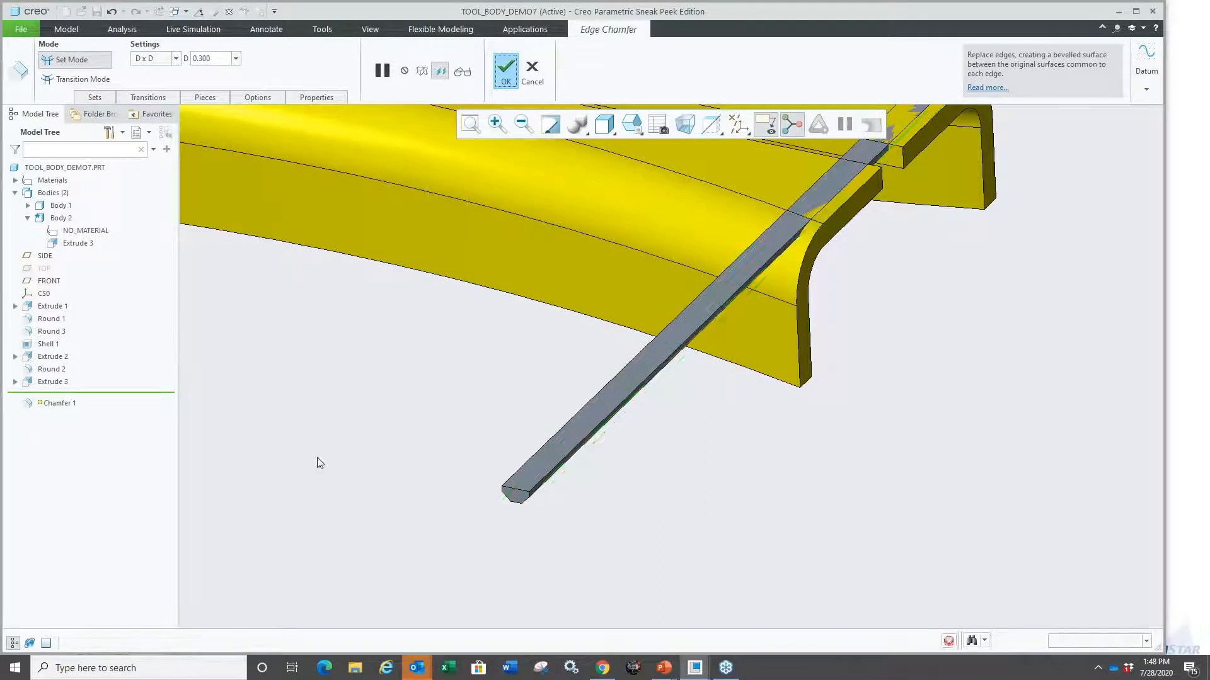
Step: Group the bar's extrusion and chamfer features together
{"action": "middle_click_drag", "start_coordinate": [546, 462], "coordinate": [415, 584]}
{"action": "left_click", "coordinate": [52, 394]}
{"action": "left_click", "coordinate": [53, 406], "text": "shift"}
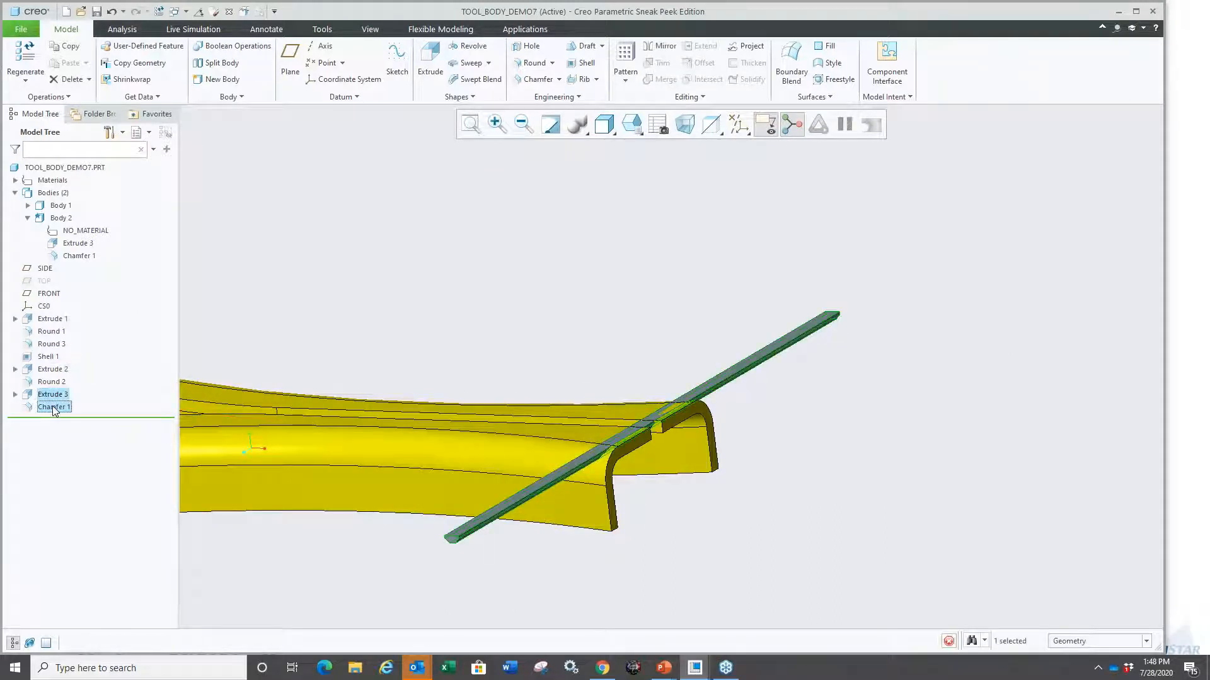
{"action": "left_click", "coordinate": [87, 325]}
{"action": "left_click", "coordinate": [389, 337]}
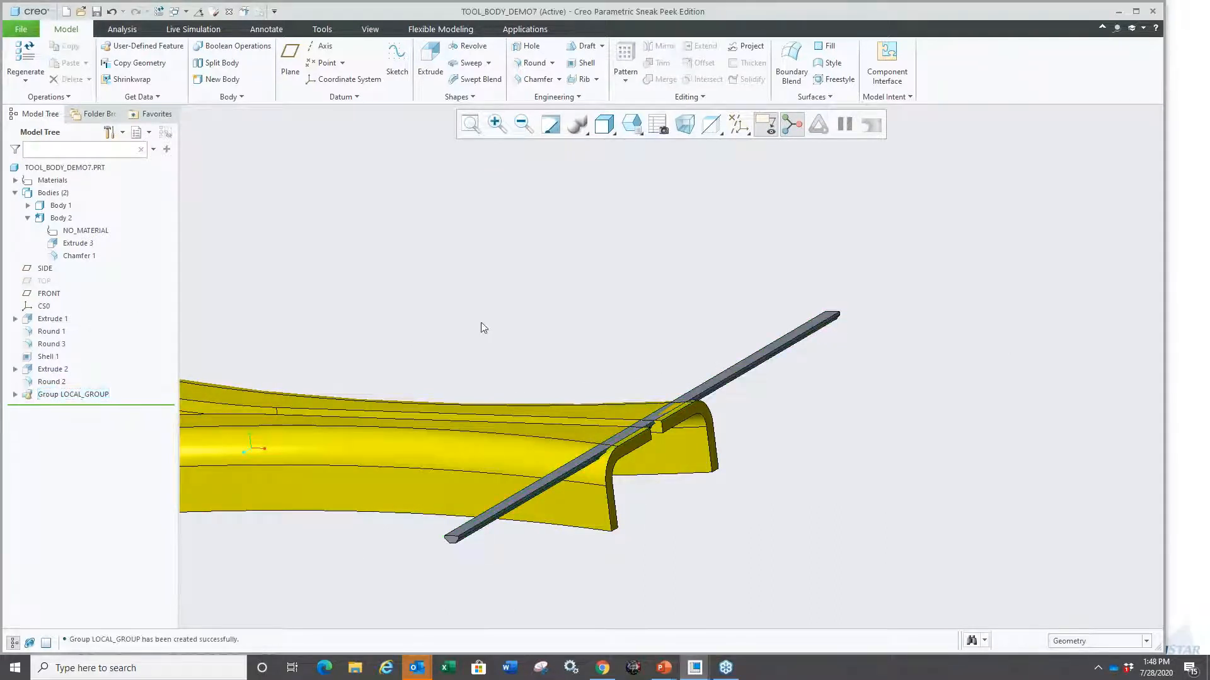
Step: Start a dimension pattern of the bar group, varying its 0.5 position dimension along the part with an increment of 2
{"action": "scroll", "coordinate": [482, 323], "scroll_direction": "down", "scroll_amount": 2}
{"action": "left_click", "coordinate": [72, 394]}
{"action": "left_click", "coordinate": [76, 333]}
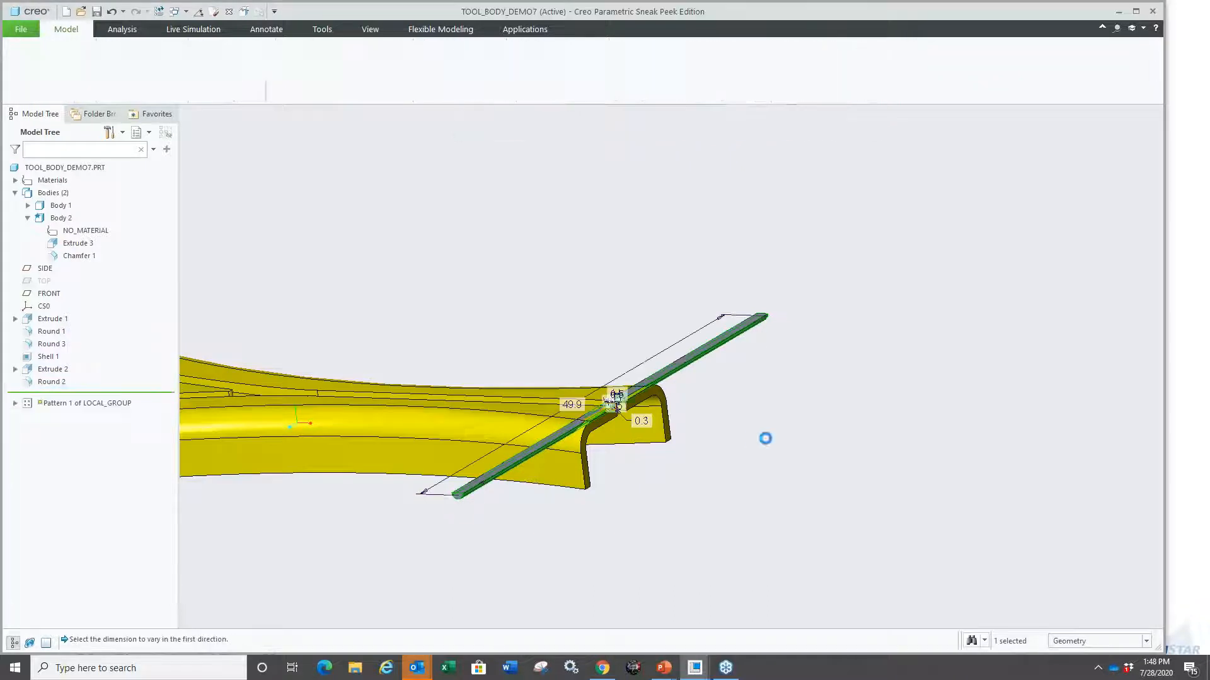
{"action": "scroll", "coordinate": [717, 411], "scroll_direction": "up", "scroll_amount": 3}
{"action": "right_click", "coordinate": [495, 251]}
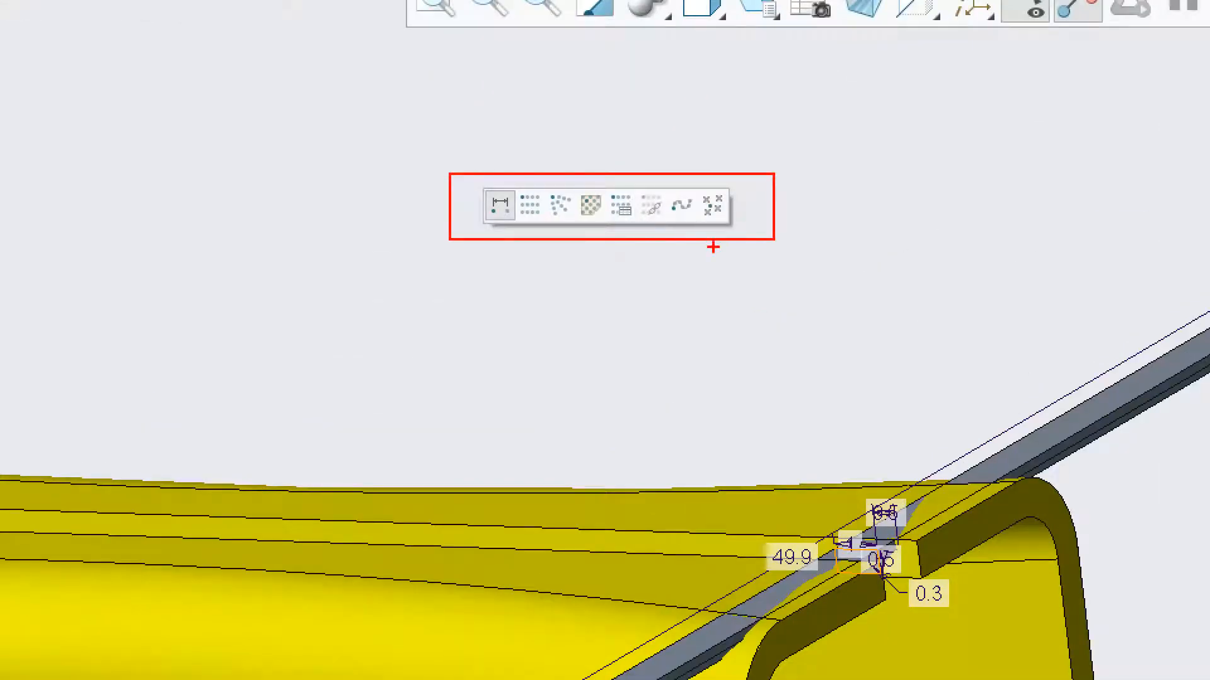
{"action": "left_click_drag", "start_coordinate": [495, 211], "coordinate": [573, 129]}
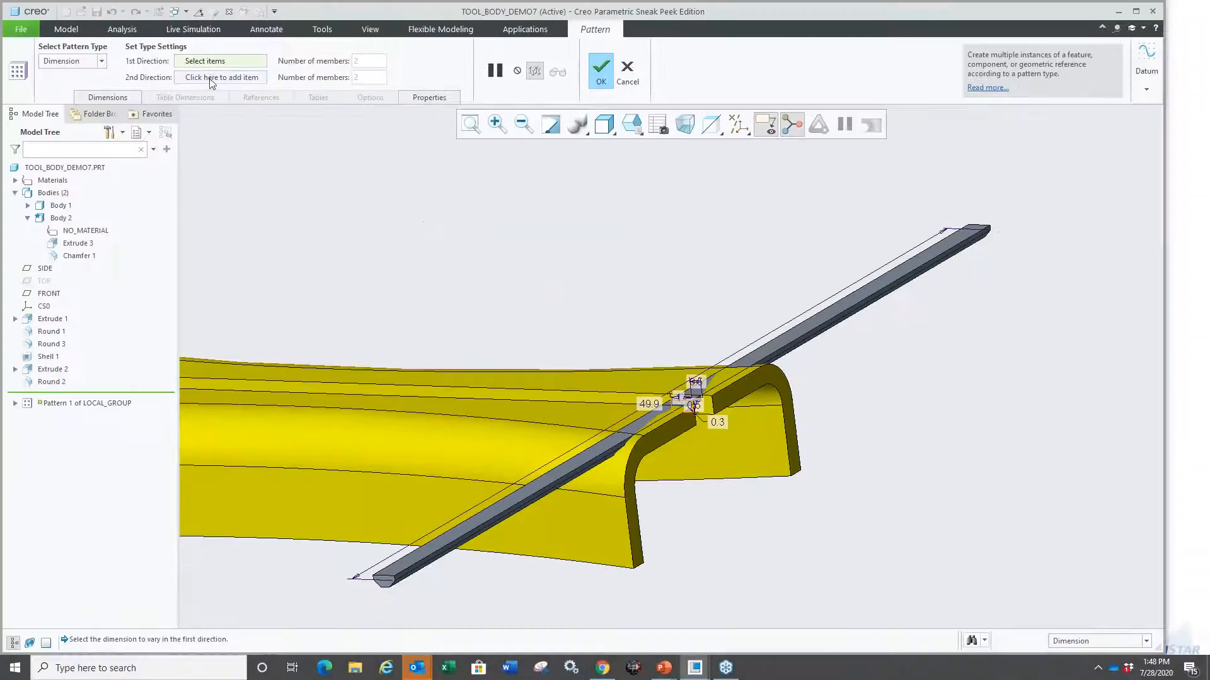
{"action": "scroll", "coordinate": [715, 471], "scroll_direction": "down", "scroll_amount": 2}
{"action": "scroll", "coordinate": [725, 419], "scroll_direction": "up", "scroll_amount": 1}
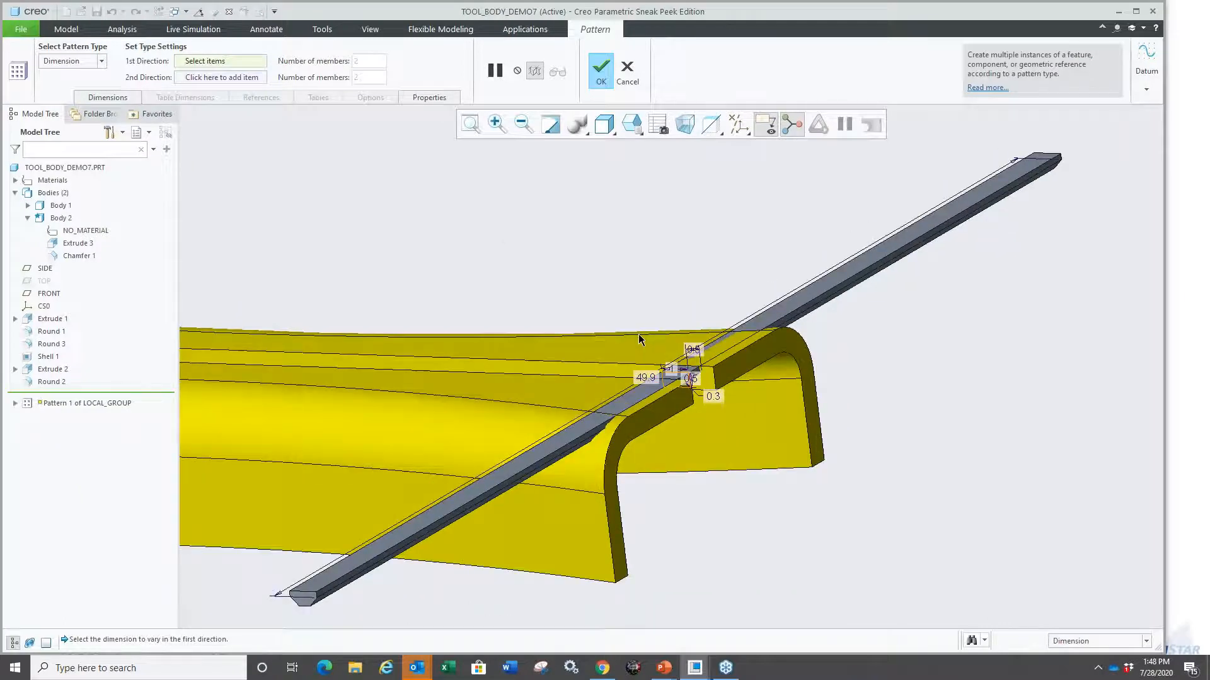
{"action": "scroll", "coordinate": [693, 382], "scroll_direction": "down", "scroll_amount": 2}
{"action": "left_click", "coordinate": [691, 380]}
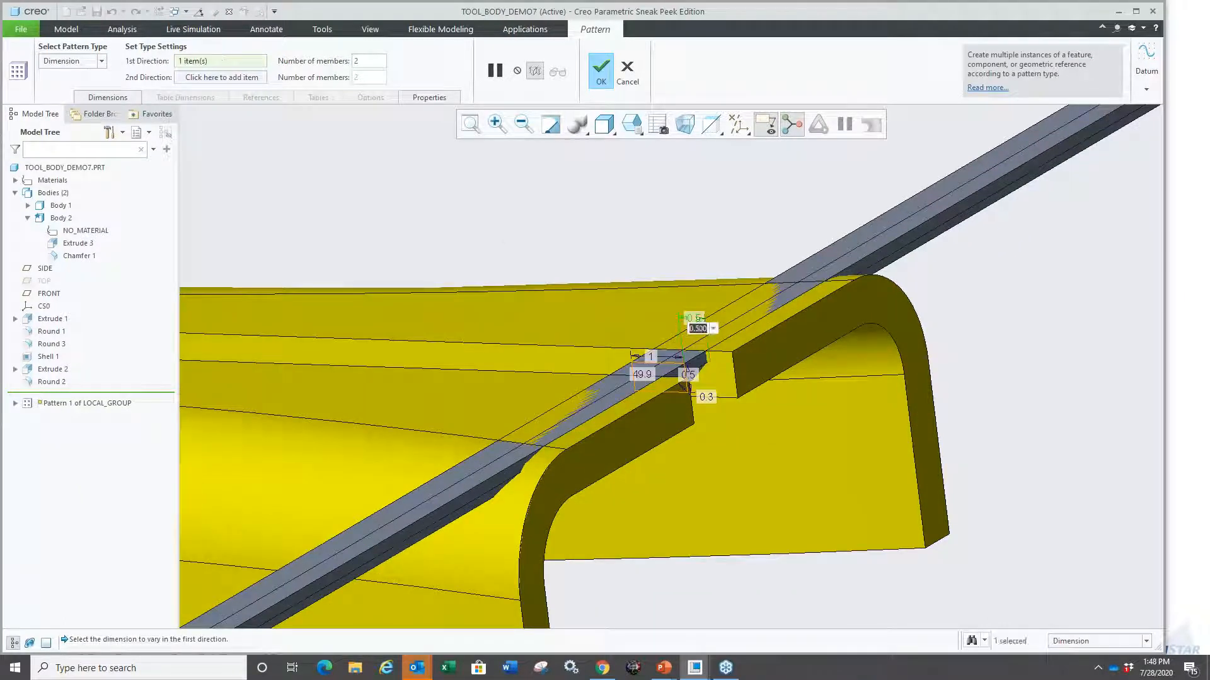
{"action": "type", "text": "2"}
{"action": "key", "text": "Return"}
Step: Set the pattern to 27 members in the first direction and complete it
{"action": "scroll", "coordinate": [759, 433], "scroll_direction": "up", "scroll_amount": 3}
{"action": "scroll", "coordinate": [761, 434], "scroll_direction": "up", "scroll_amount": 2}
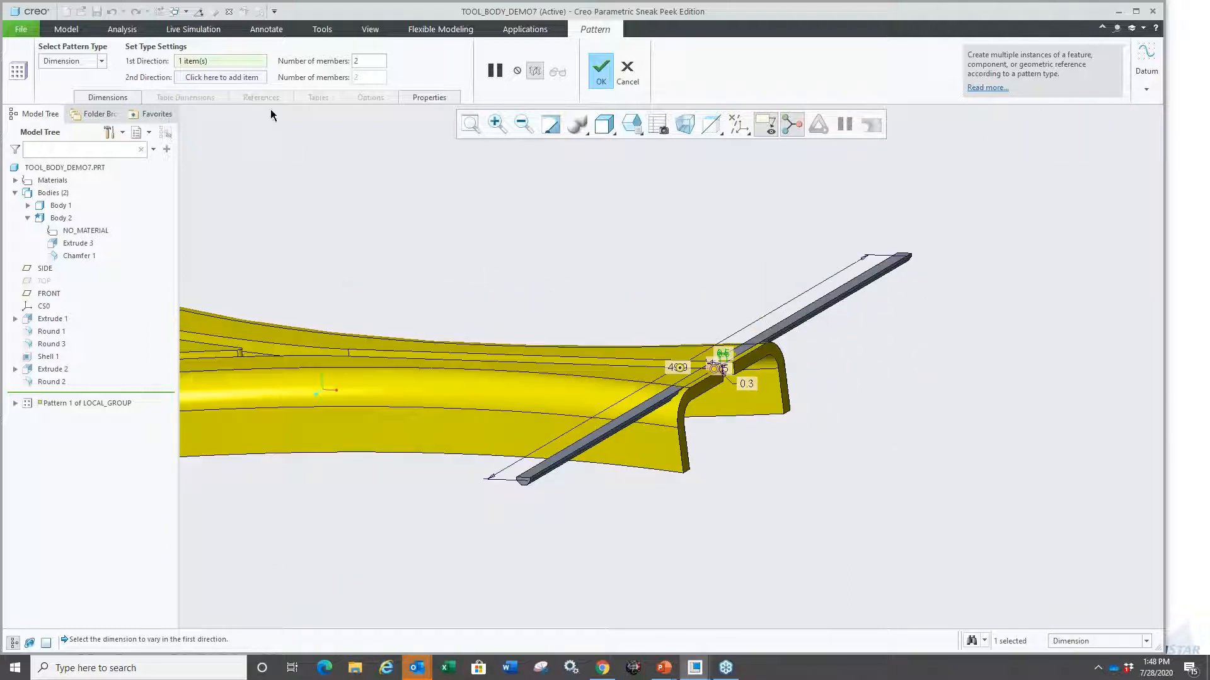
{"action": "type", "text": "27"}
{"action": "key", "text": "Return"}
{"action": "middle_click_drag", "start_coordinate": [784, 514], "coordinate": [776, 419]}
{"action": "middle_click", "coordinate": [754, 353]}
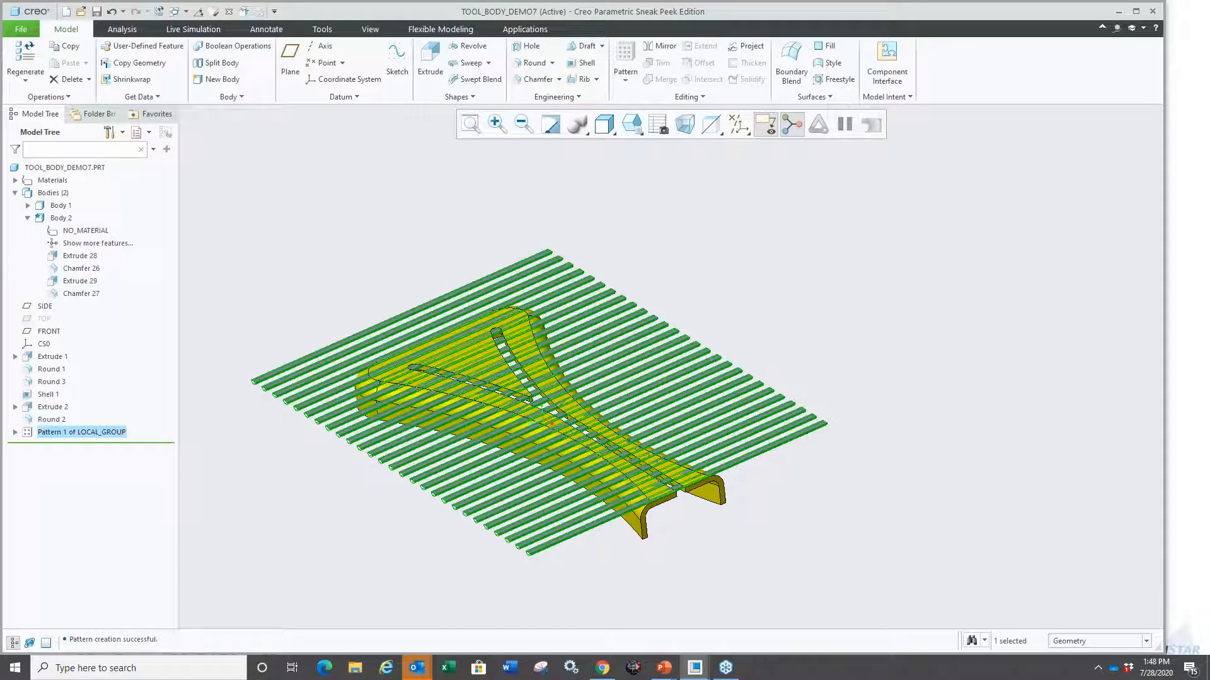
Step: Start an extrusion with its sketch on the flat top face of the yellow part
{"action": "left_click", "coordinate": [731, 334]}
{"action": "middle_click_drag", "start_coordinate": [731, 334], "coordinate": [403, 353]}
{"action": "scroll", "coordinate": [403, 354], "scroll_direction": "up", "scroll_amount": 3}
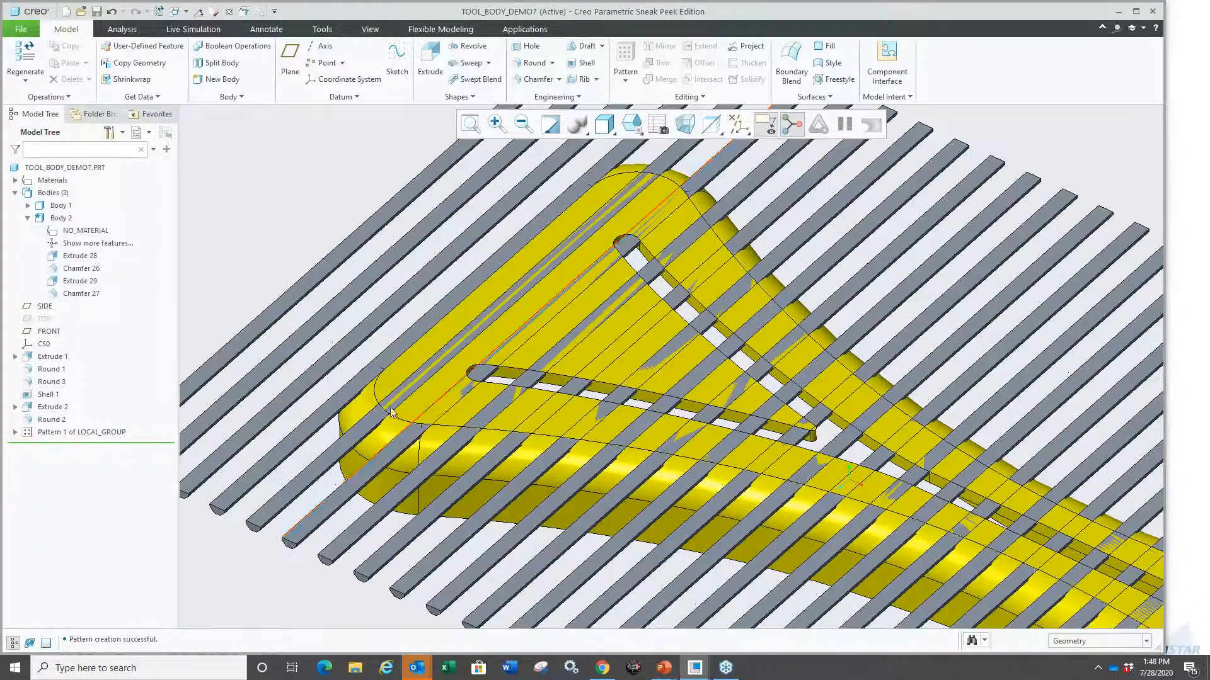
{"action": "left_click", "coordinate": [423, 400]}
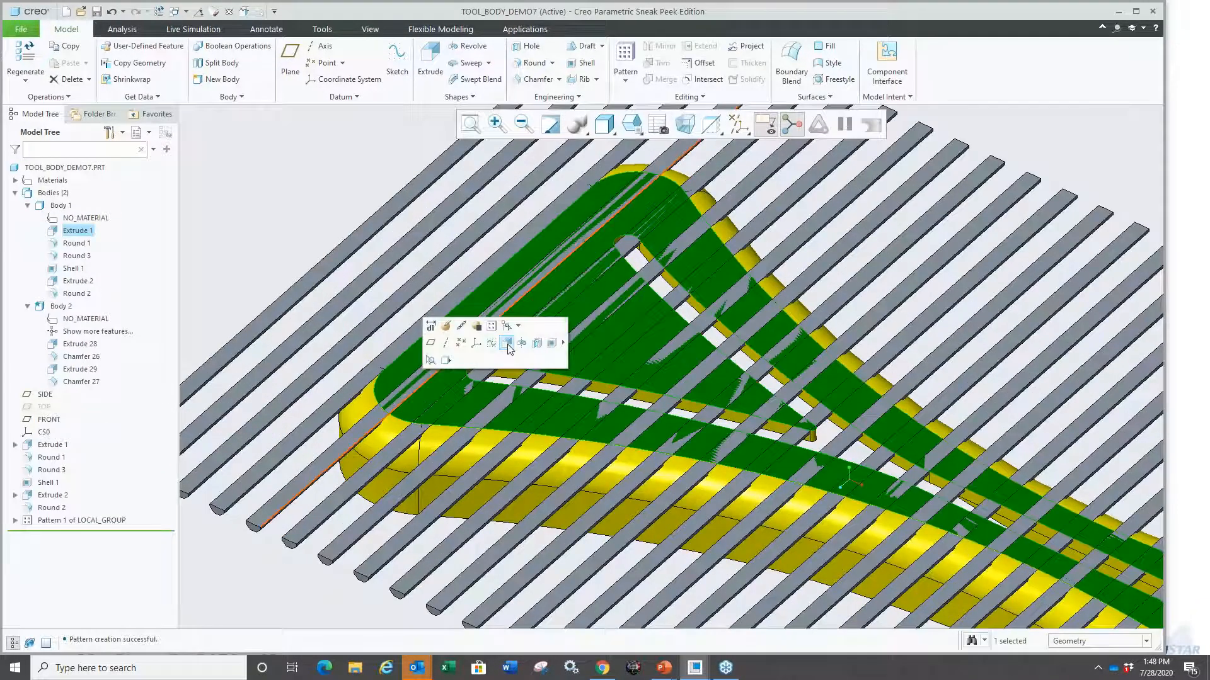
{"action": "left_click", "coordinate": [507, 349]}
{"action": "scroll", "coordinate": [392, 366], "scroll_direction": "down", "scroll_amount": 5}
Step: Offset the top face's outline as a loop by -0.5 and finish the sketch
{"action": "left_click", "coordinate": [479, 45]}
{"action": "scroll", "coordinate": [400, 391], "scroll_direction": "up", "scroll_amount": 3}
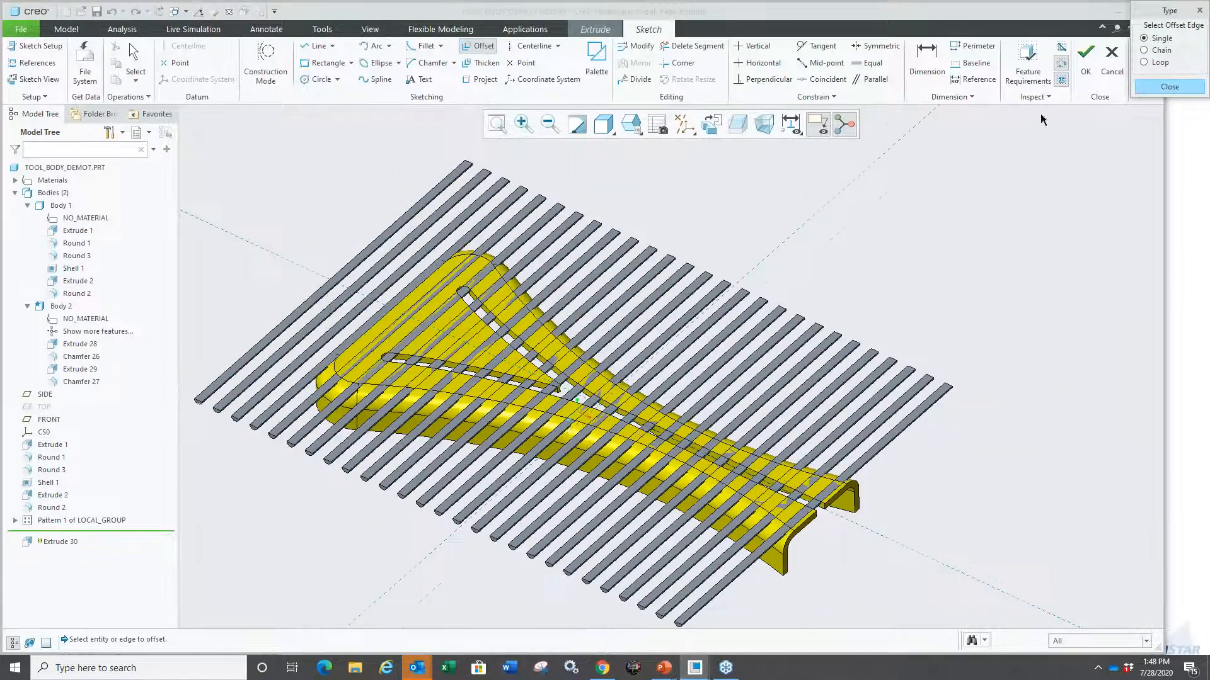
{"action": "left_click", "coordinate": [1143, 62]}
{"action": "scroll", "coordinate": [419, 372], "scroll_direction": "up", "scroll_amount": 6}
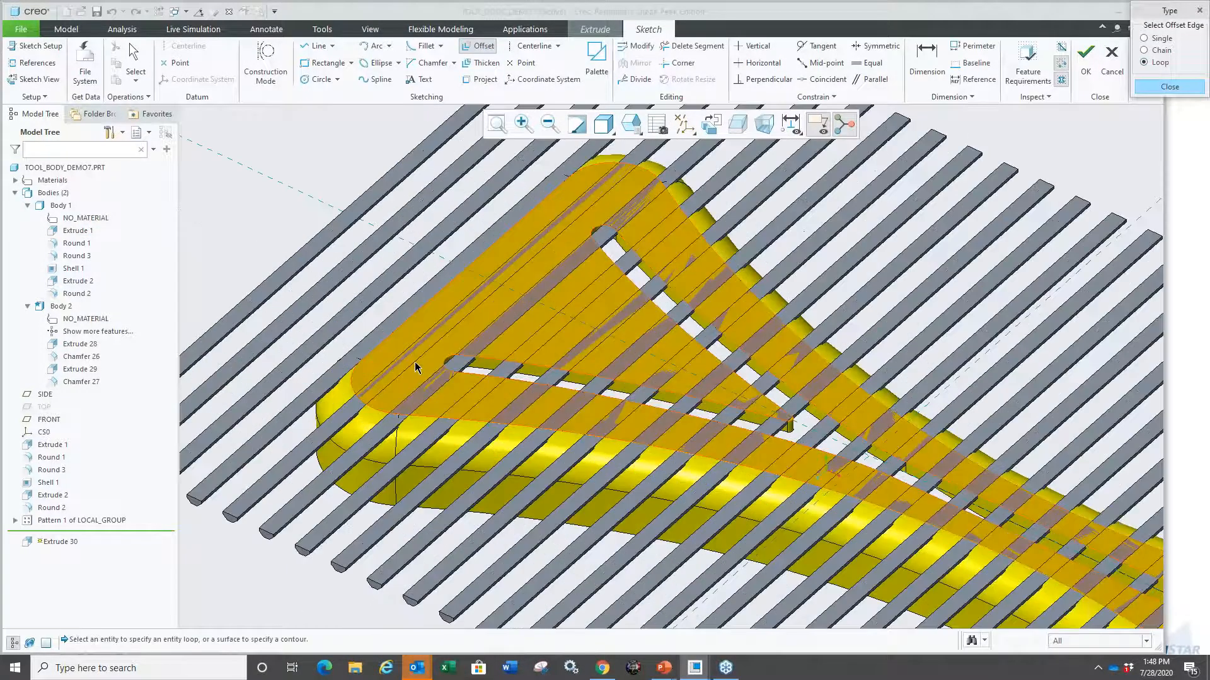
{"action": "left_click", "coordinate": [520, 202]}
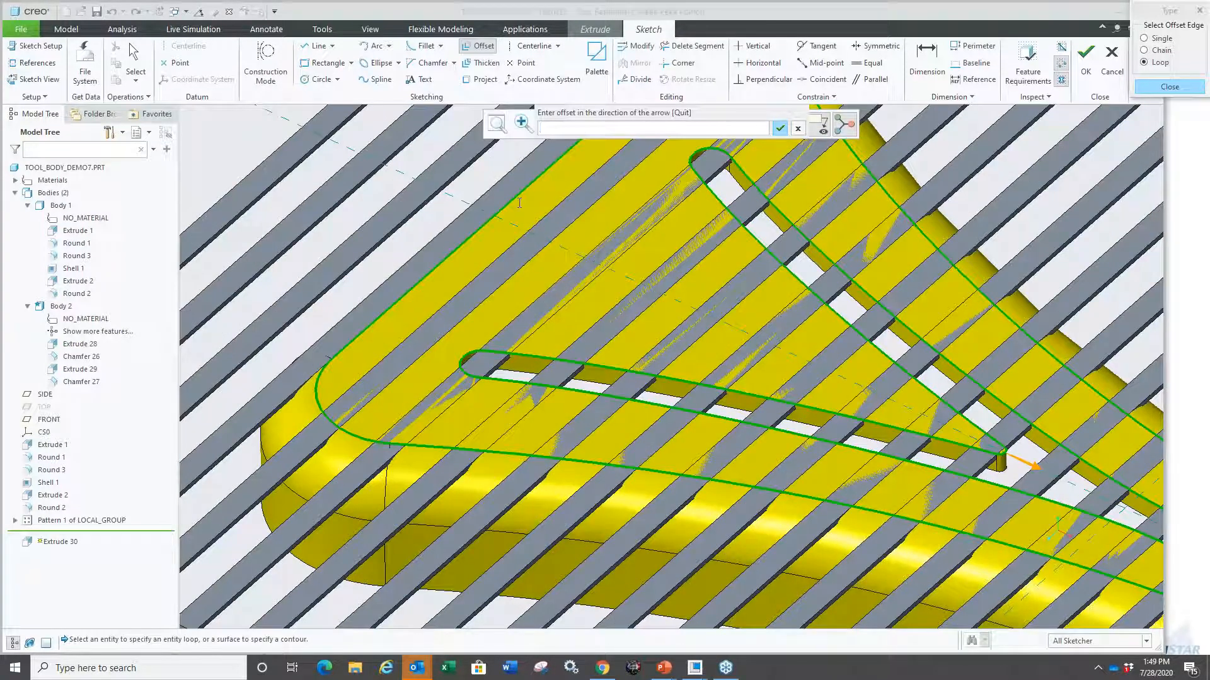
{"action": "type", "text": "-.5"}
{"action": "key", "text": "Return"}
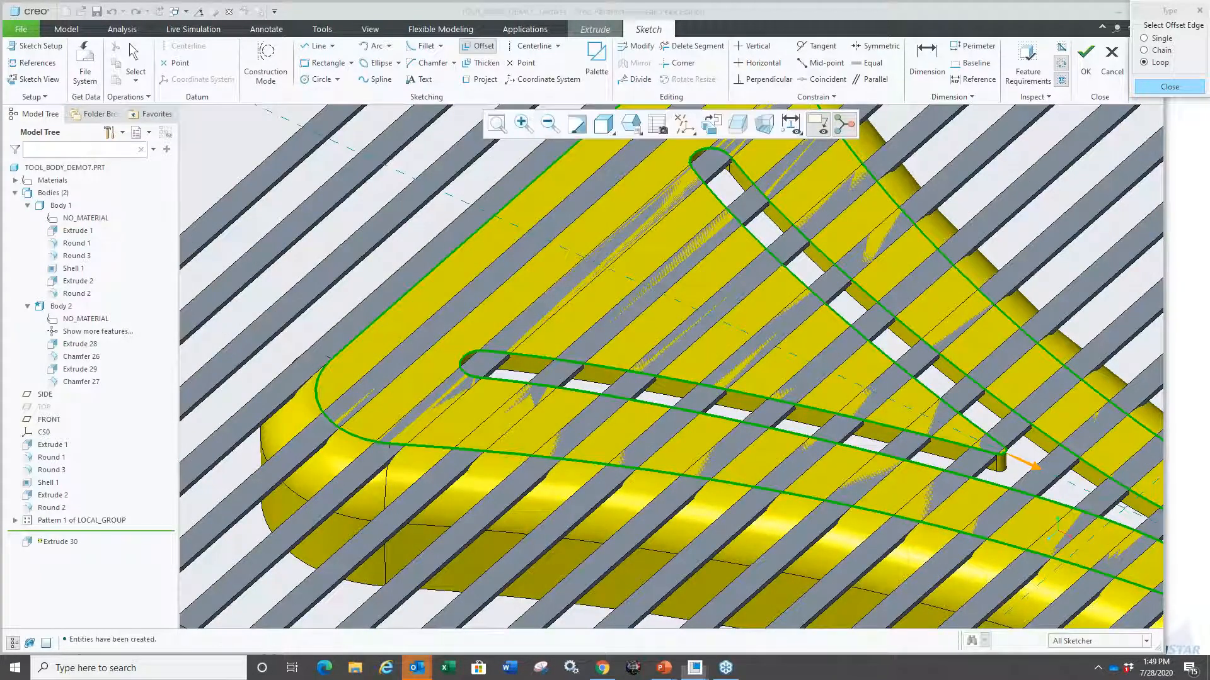
{"action": "scroll", "coordinate": [446, 297], "scroll_direction": "down", "scroll_amount": 5}
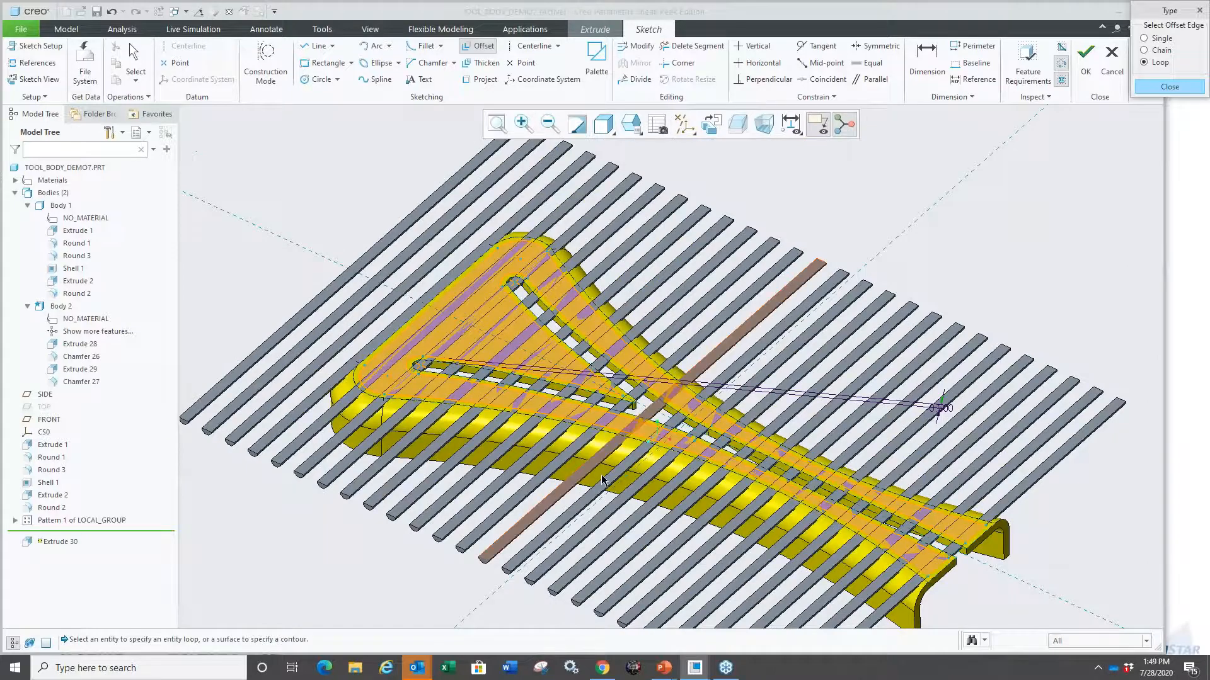
{"action": "scroll", "coordinate": [590, 379], "scroll_direction": "up", "scroll_amount": 3}
{"action": "scroll", "coordinate": [590, 378], "scroll_direction": "down", "scroll_amount": 1}
{"action": "scroll", "coordinate": [590, 378], "scroll_direction": "down", "scroll_amount": 2}
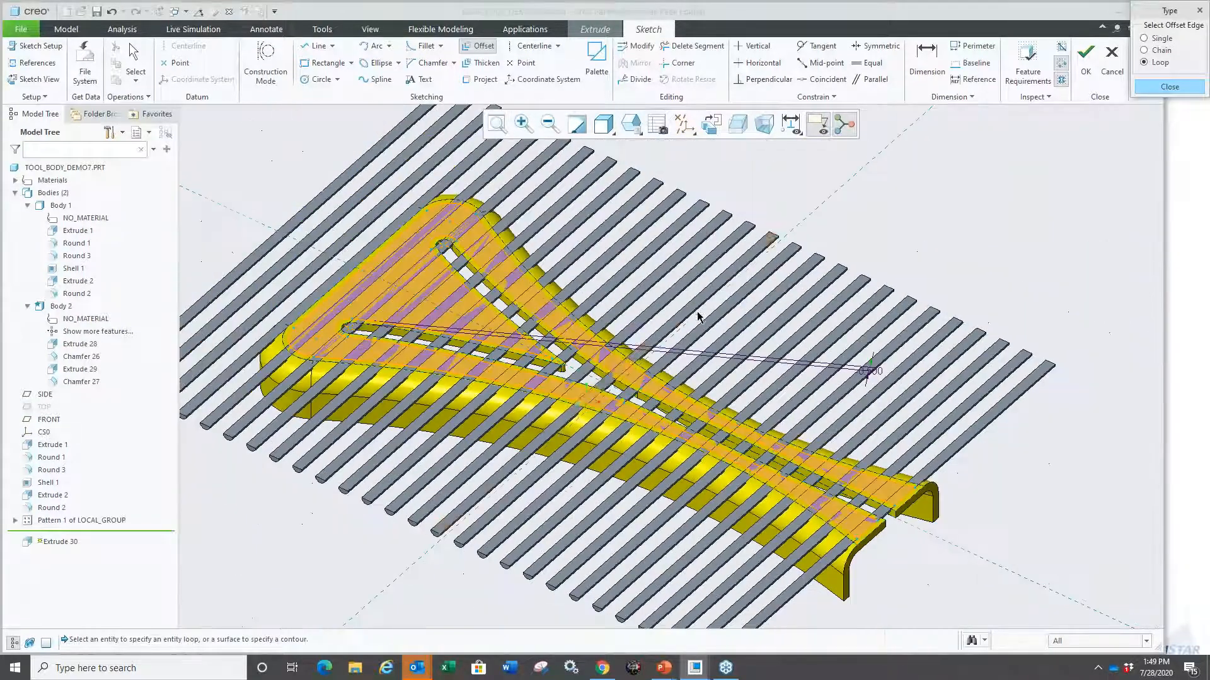
{"action": "middle_click", "coordinate": [629, 315]}
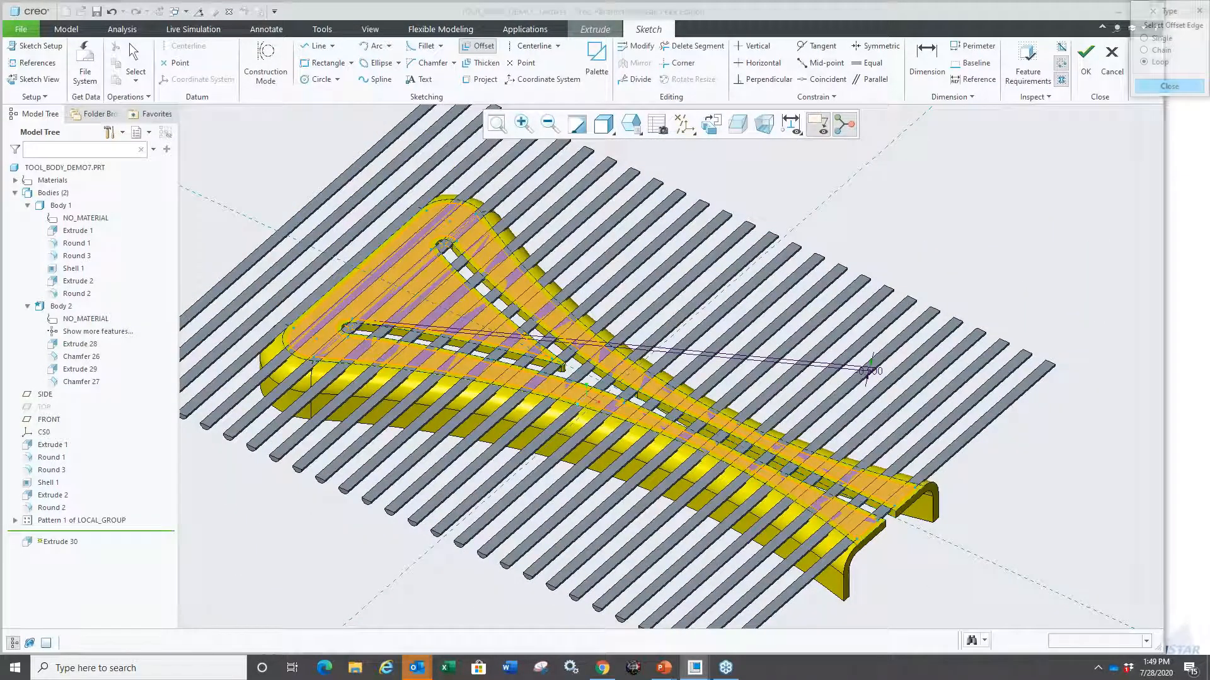
{"action": "middle_click", "coordinate": [629, 316]}
Step: Extrude the offset profile downward through the part's top wall to a depth of 5
{"action": "scroll", "coordinate": [568, 405], "scroll_direction": "down", "scroll_amount": 3}
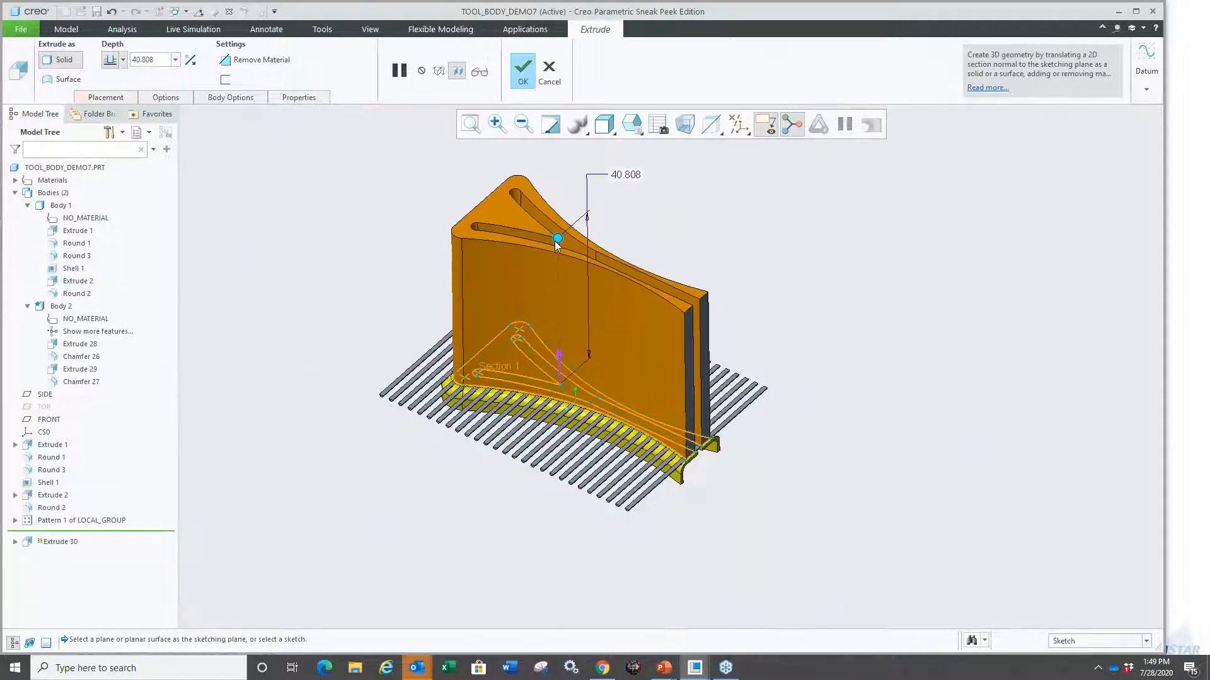
{"action": "left_click", "coordinate": [559, 363]}
{"action": "double_click", "coordinate": [630, 544]}
{"action": "type", "text": "5"}
{"action": "key", "text": "Return"}
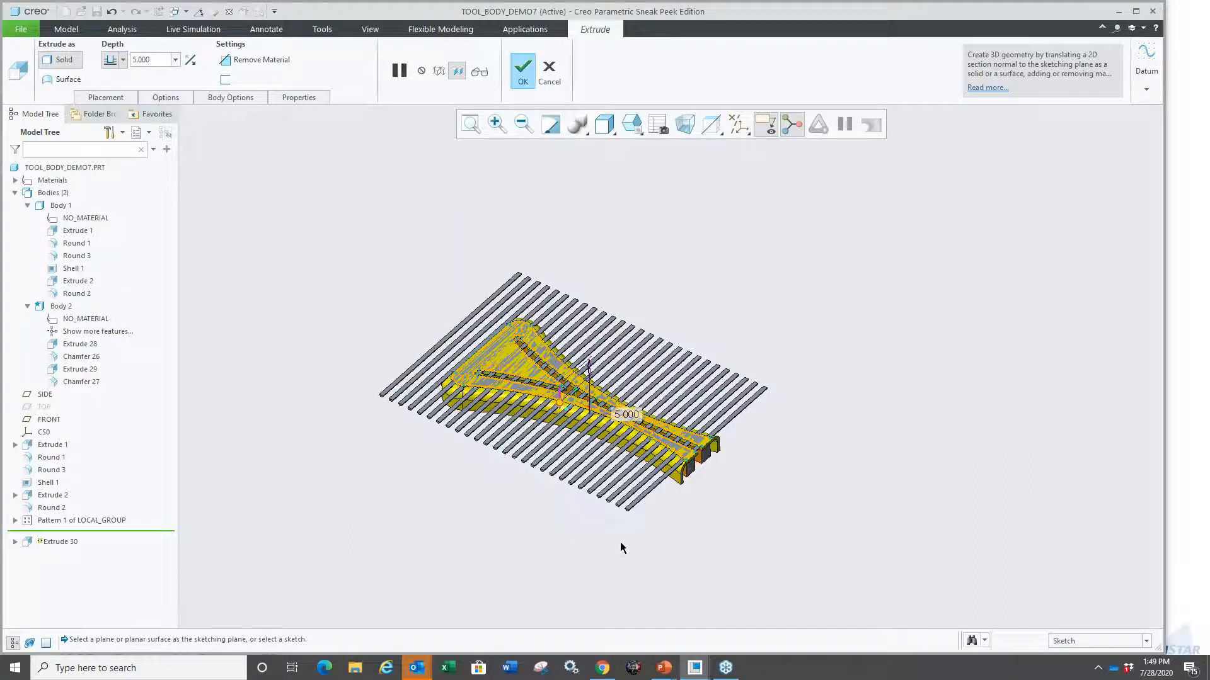
{"action": "scroll", "coordinate": [509, 397], "scroll_direction": "up", "scroll_amount": 5}
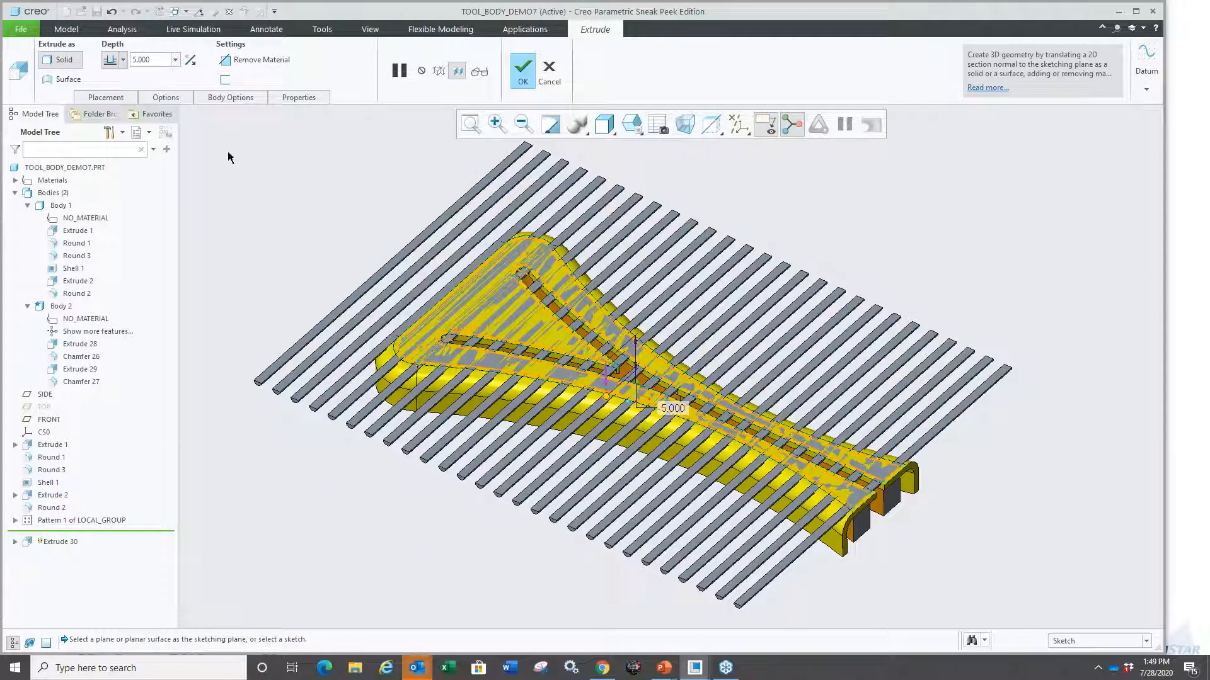
Step: Make the extrusion remove material from Body 2 only, trimming the bars outside the profile, and complete it
{"action": "right_click", "coordinate": [253, 190]}
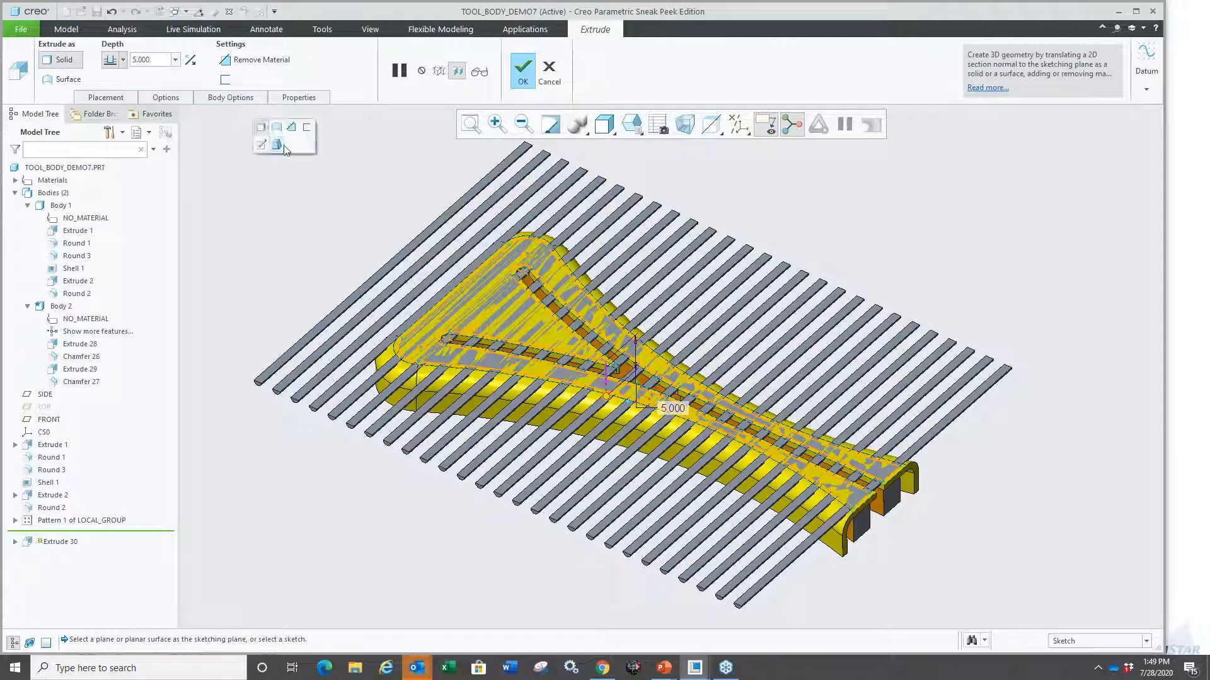
{"action": "left_click", "coordinate": [255, 59]}
{"action": "left_click", "coordinate": [231, 97]}
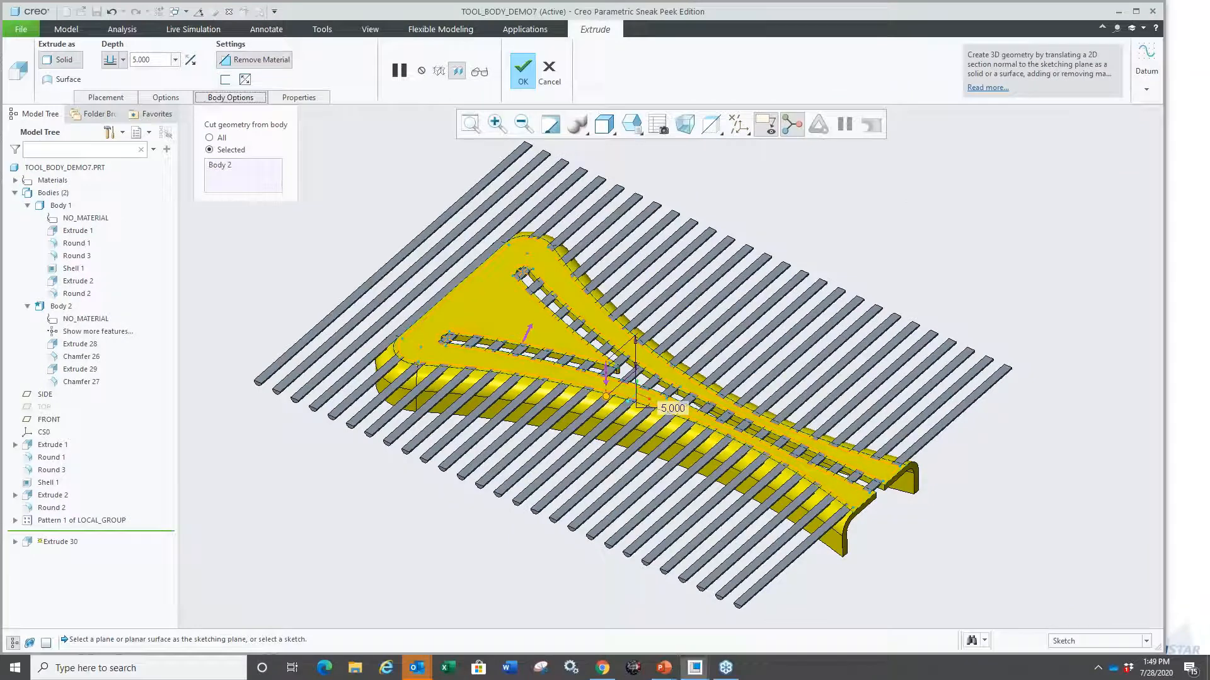
{"action": "left_click", "coordinate": [230, 97]}
{"action": "scroll", "coordinate": [474, 333], "scroll_direction": "down", "scroll_amount": 2}
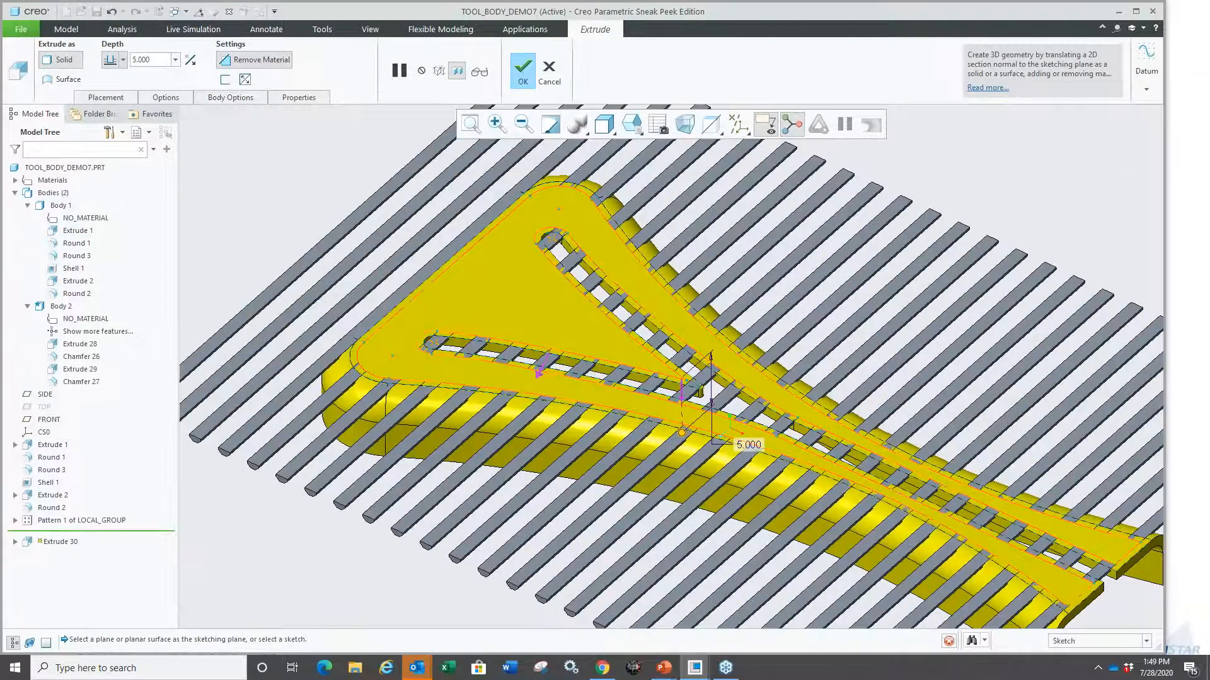
{"action": "middle_click", "coordinate": [307, 295]}
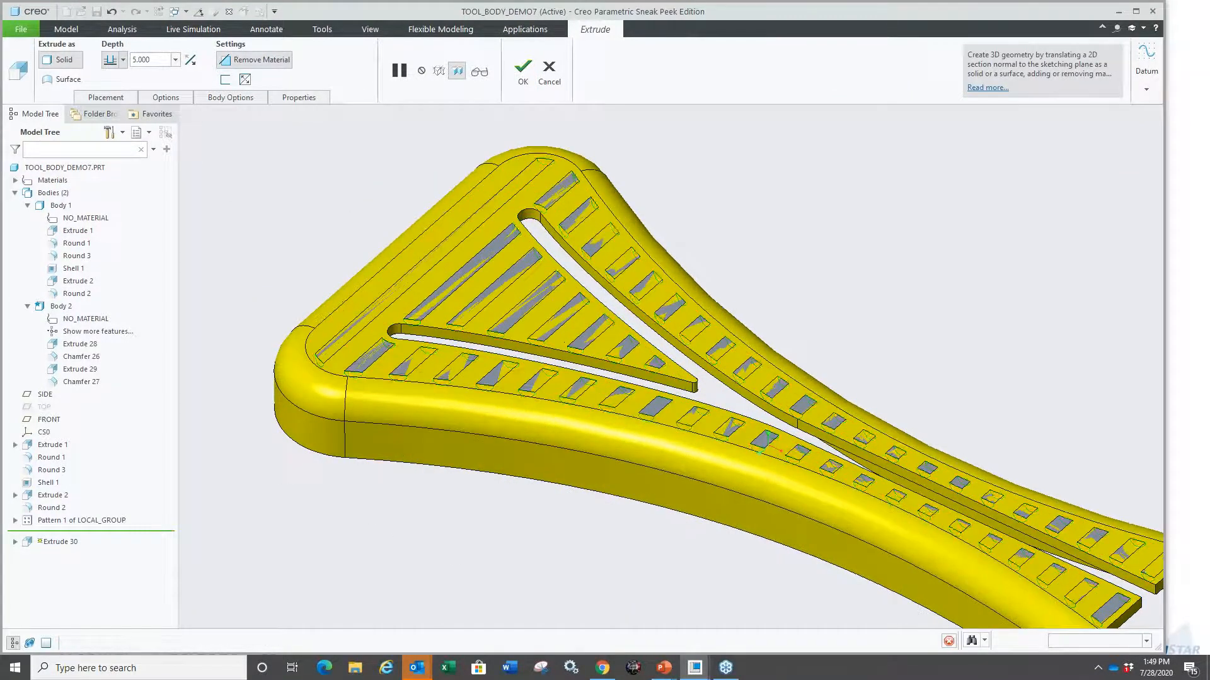
{"action": "left_click", "coordinate": [307, 295]}
{"action": "scroll", "coordinate": [307, 296], "scroll_direction": "up", "scroll_amount": 1}
{"action": "scroll", "coordinate": [786, 486], "scroll_direction": "down", "scroll_amount": 3}
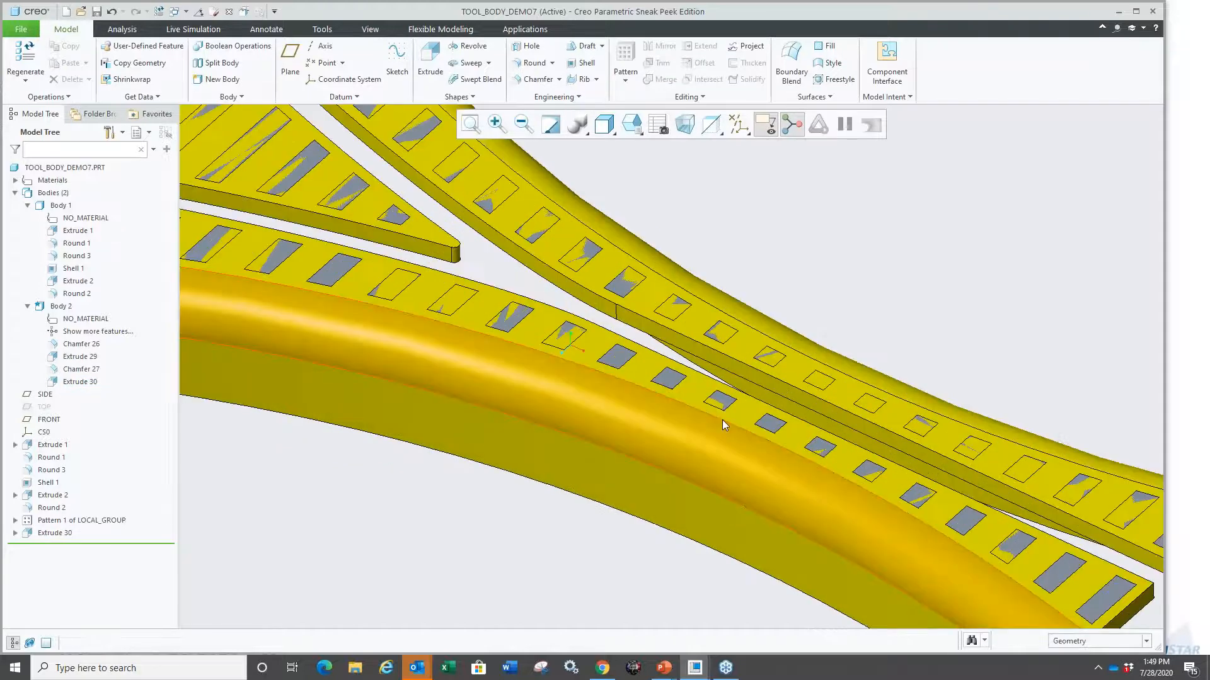
{"action": "scroll", "coordinate": [719, 417], "scroll_direction": "up", "scroll_amount": 3}
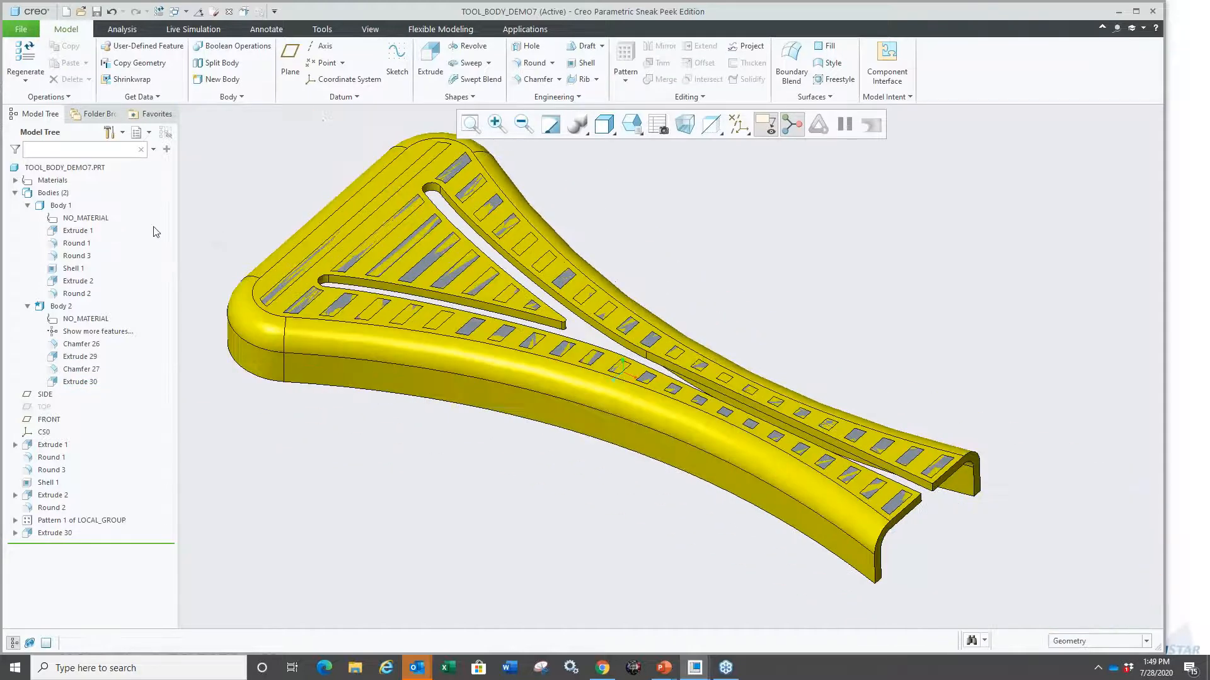
Step: Subtract the trimmed bars, Body 2, from Body 1 with a Boolean operation and inspect the resulting grooves
{"action": "left_click", "coordinate": [58, 206]}
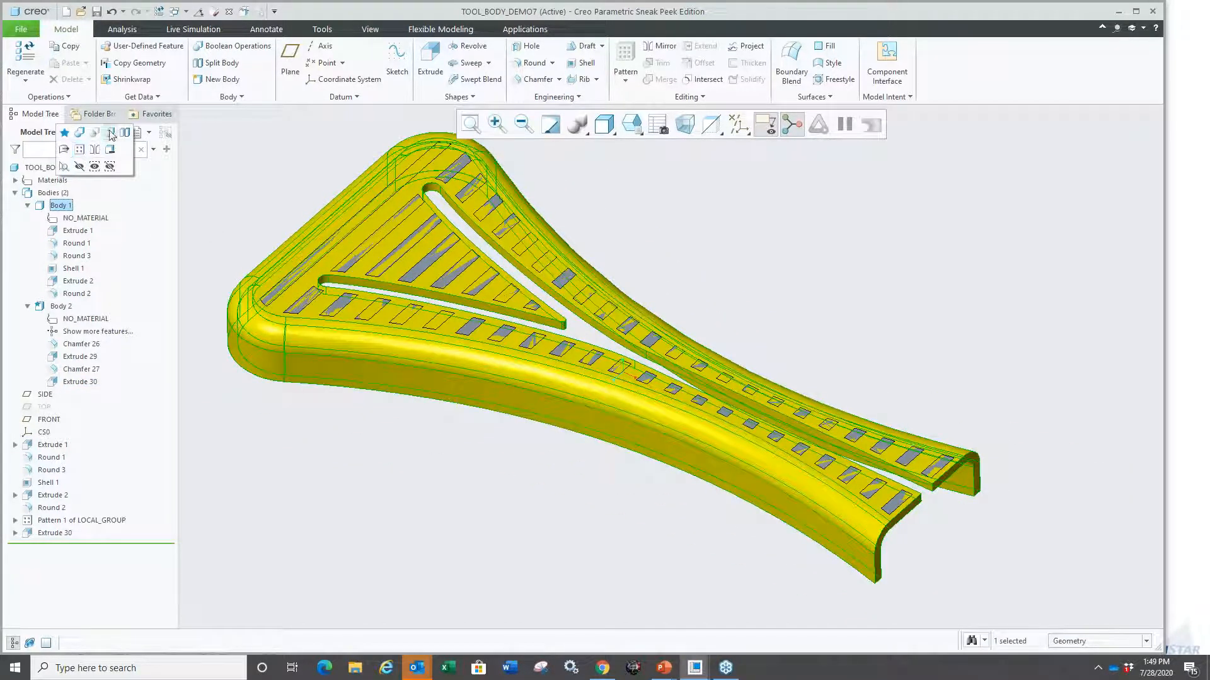
{"action": "left_click", "coordinate": [111, 134]}
{"action": "right_click", "coordinate": [472, 486]}
{"action": "left_click", "coordinate": [847, 482]}
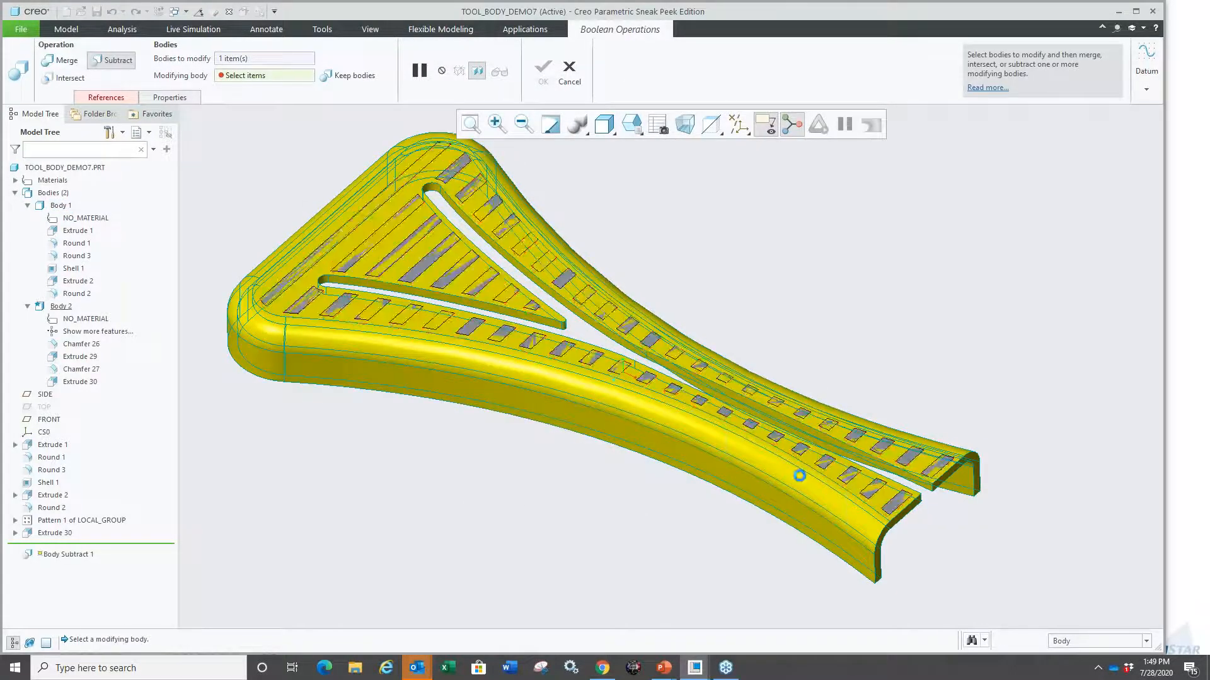
{"action": "left_click", "coordinate": [542, 69]}
{"action": "middle_click_drag", "start_coordinate": [465, 494], "coordinate": [436, 453]}
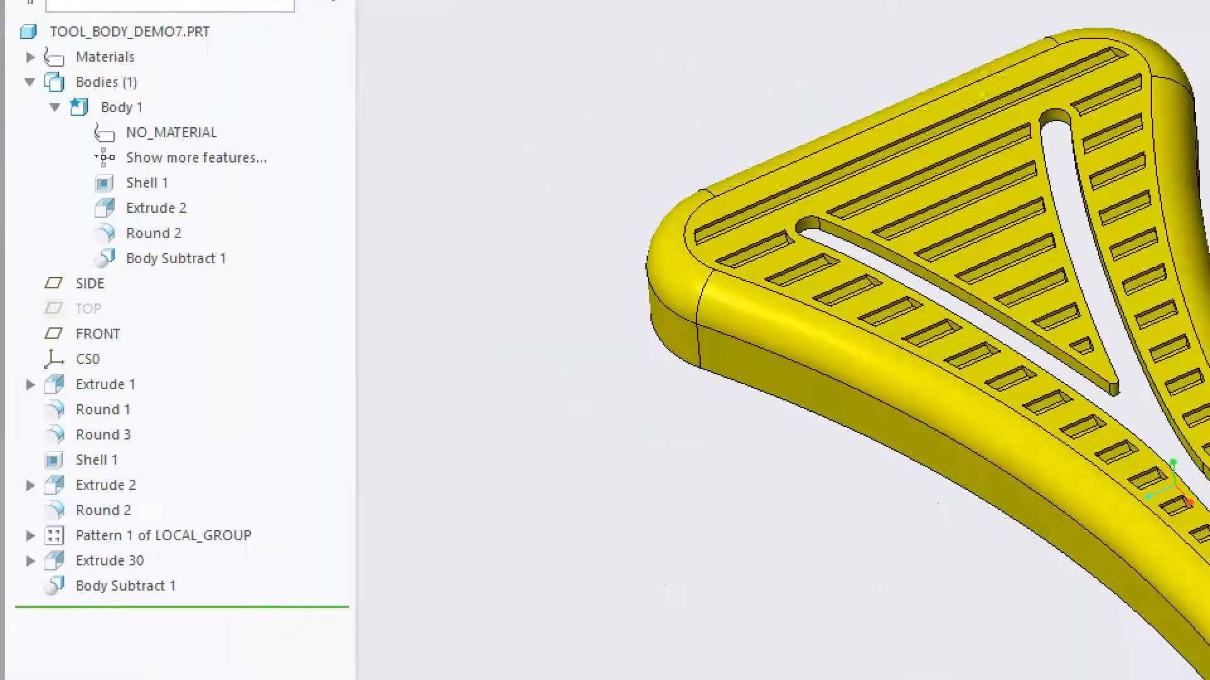
{"action": "mouse_move", "coordinate": [19, 61]}
{"action": "left_mouse_down", "text": "ctrl"}
{"action": "mouse_move", "coordinate": [76, 216]}
{"action": "mouse_move", "coordinate": [284, 598]}
{"action": "left_mouse_up", "text": "ctrl"}
{"action": "mouse_move", "coordinate": [293, 272]}
{"action": "middle_mouse_down"}
{"action": "mouse_move", "coordinate": [449, 444]}
{"action": "mouse_move", "coordinate": [413, 474]}
{"action": "mouse_move", "coordinate": [327, 329]}
{"action": "middle_mouse_up"}
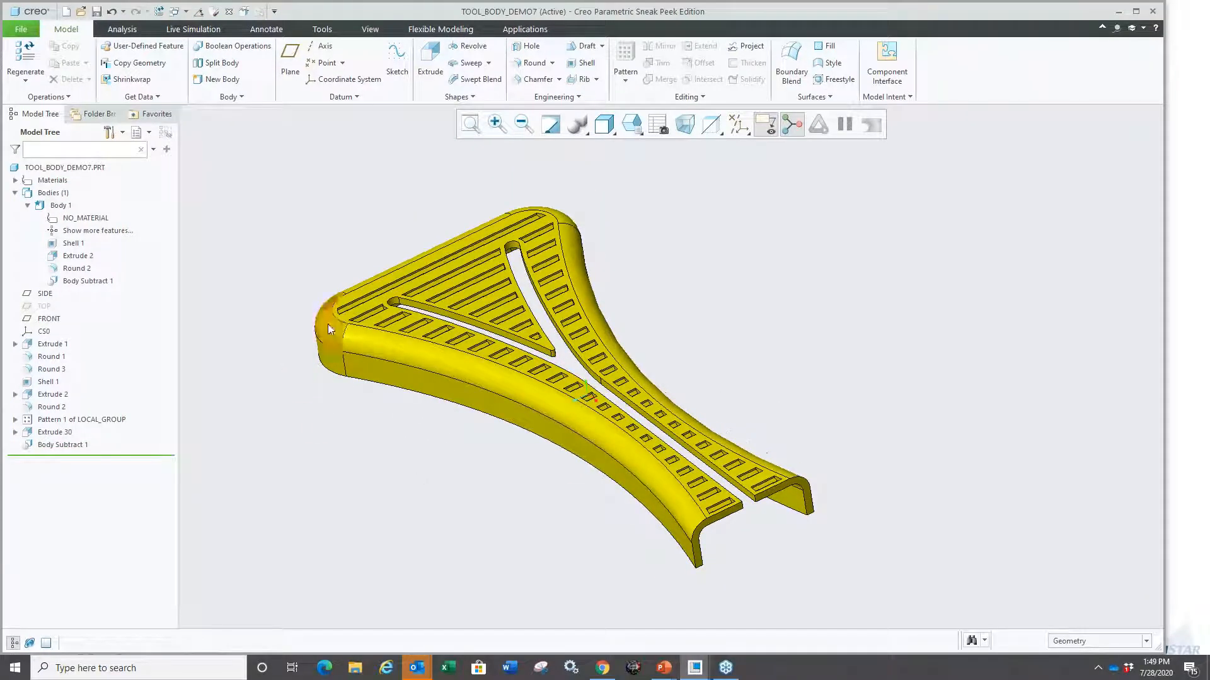
Step: Close the tool body part and erase all objects not displayed from the session
{"action": "left_click", "coordinate": [229, 11]}
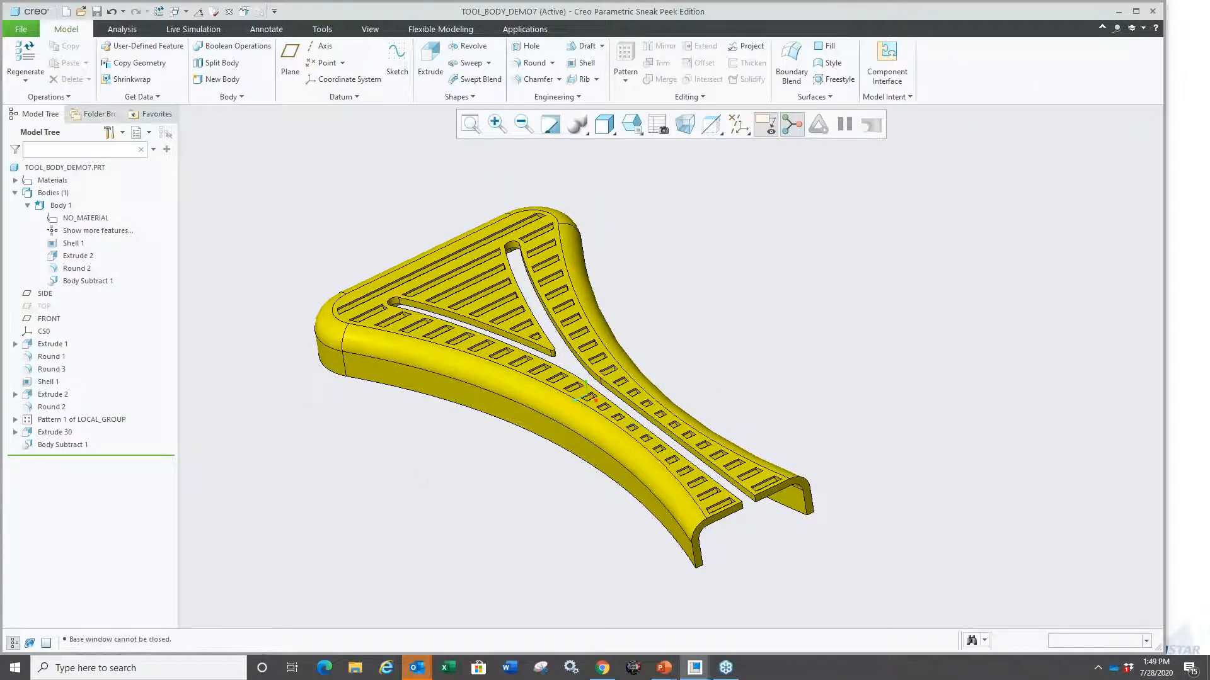
{"action": "left_click", "coordinate": [167, 64]}
{"action": "key", "text": "Return"}
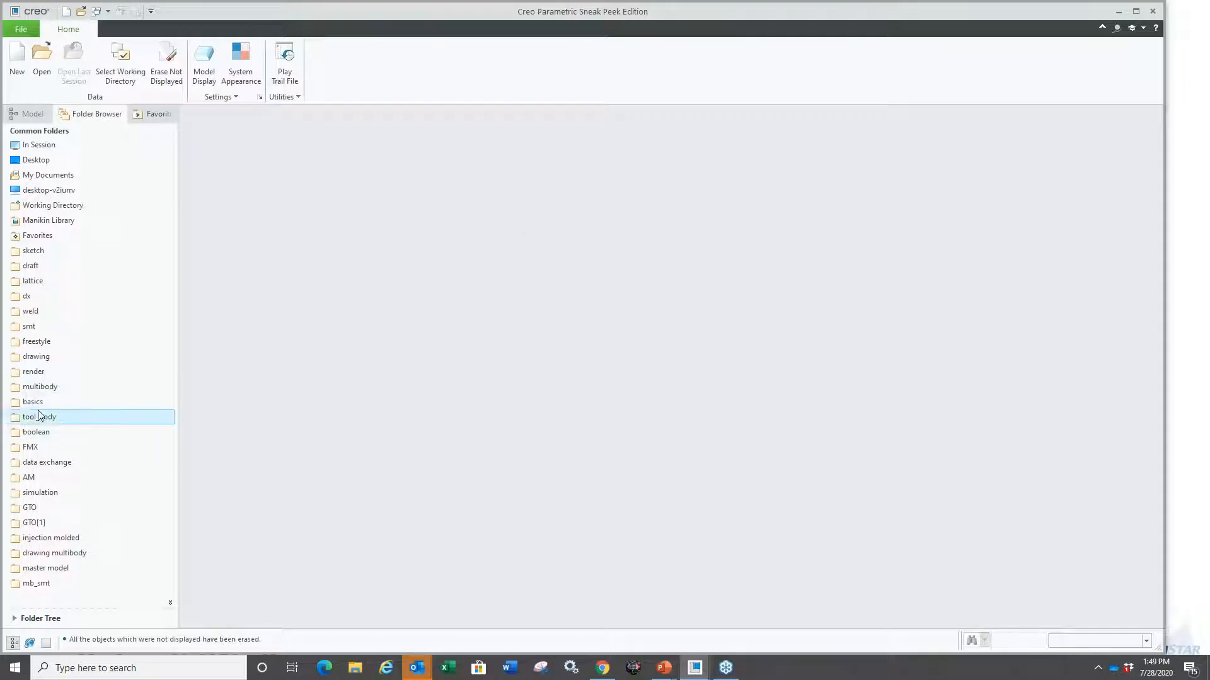
Step: Open mb_negative_geom_demo5.prt from the boolean folder and view the curves near its side wall
{"action": "left_click", "coordinate": [61, 422]}
{"action": "left_click", "coordinate": [51, 432]}
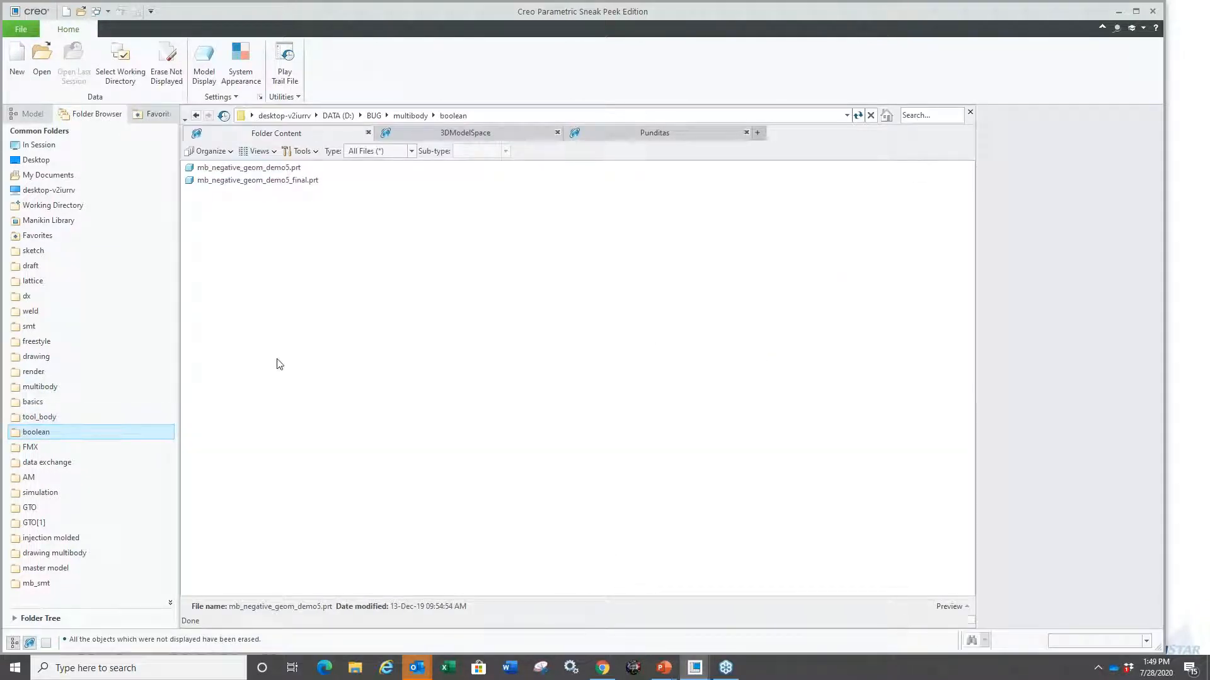
{"action": "double_click", "coordinate": [232, 168]}
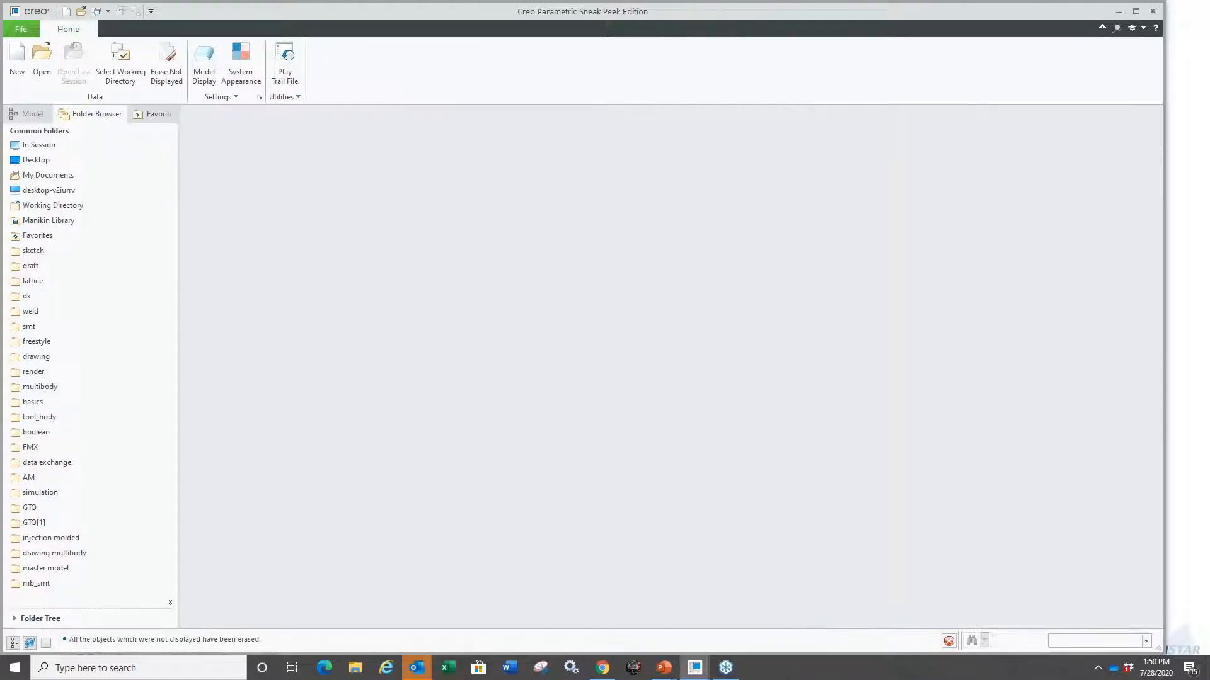
{"action": "scroll", "coordinate": [781, 421], "scroll_direction": "down", "scroll_amount": 4}
{"action": "scroll", "coordinate": [509, 475], "scroll_direction": "up", "scroll_amount": 2}
{"action": "middle_click_drag", "start_coordinate": [510, 480], "coordinate": [532, 517]}
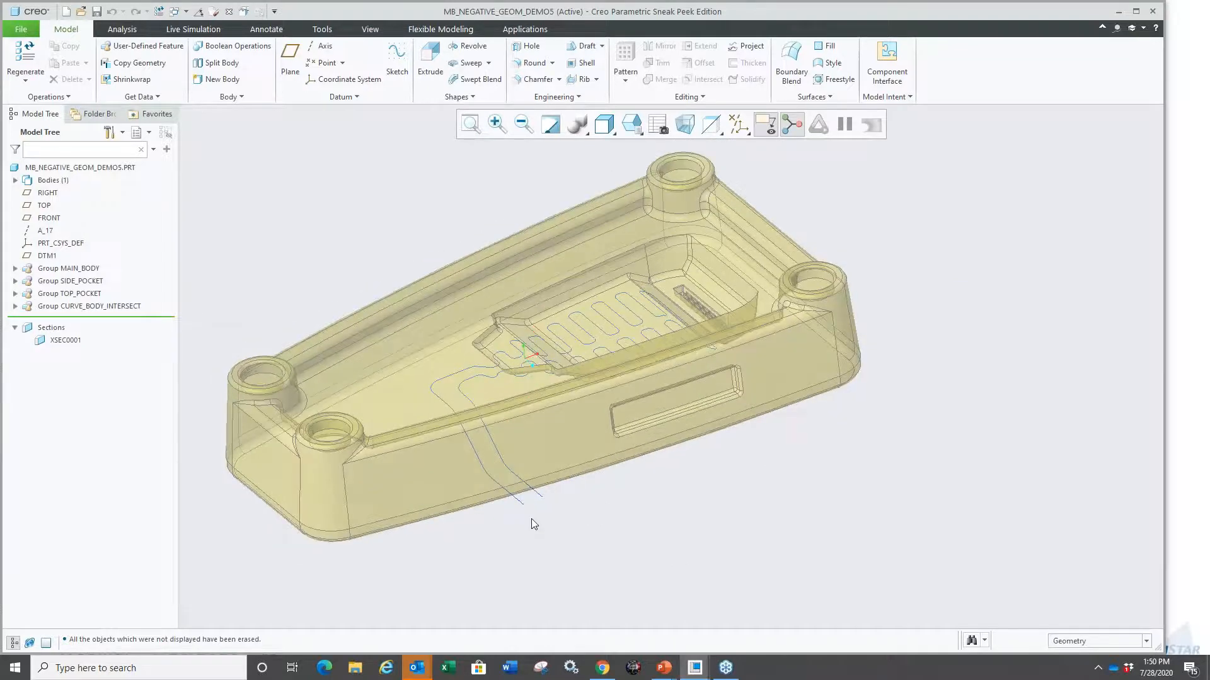
{"action": "scroll", "coordinate": [490, 482], "scroll_direction": "down", "scroll_amount": 3}
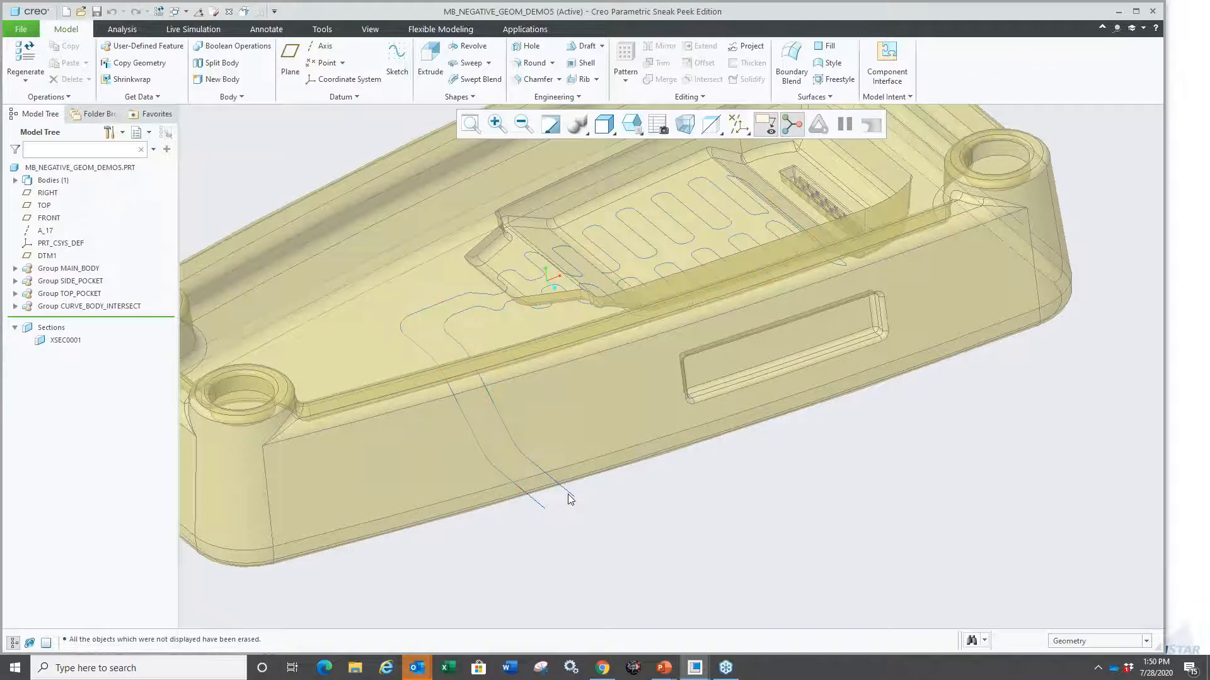
Step: Start a sweep with the pipe curve near the side wall as trajectory and open its section sketch
{"action": "left_click", "coordinate": [571, 498]}
{"action": "left_click", "coordinate": [637, 436]}
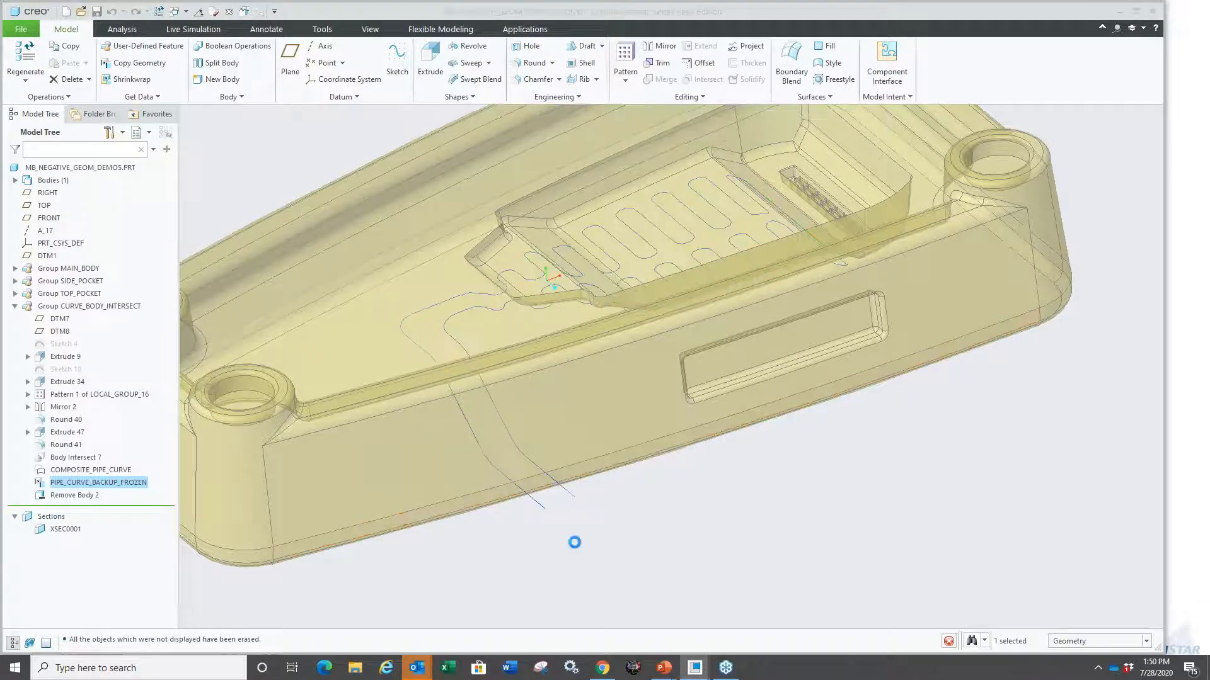
{"action": "scroll", "coordinate": [603, 510], "scroll_direction": "down", "scroll_amount": 3}
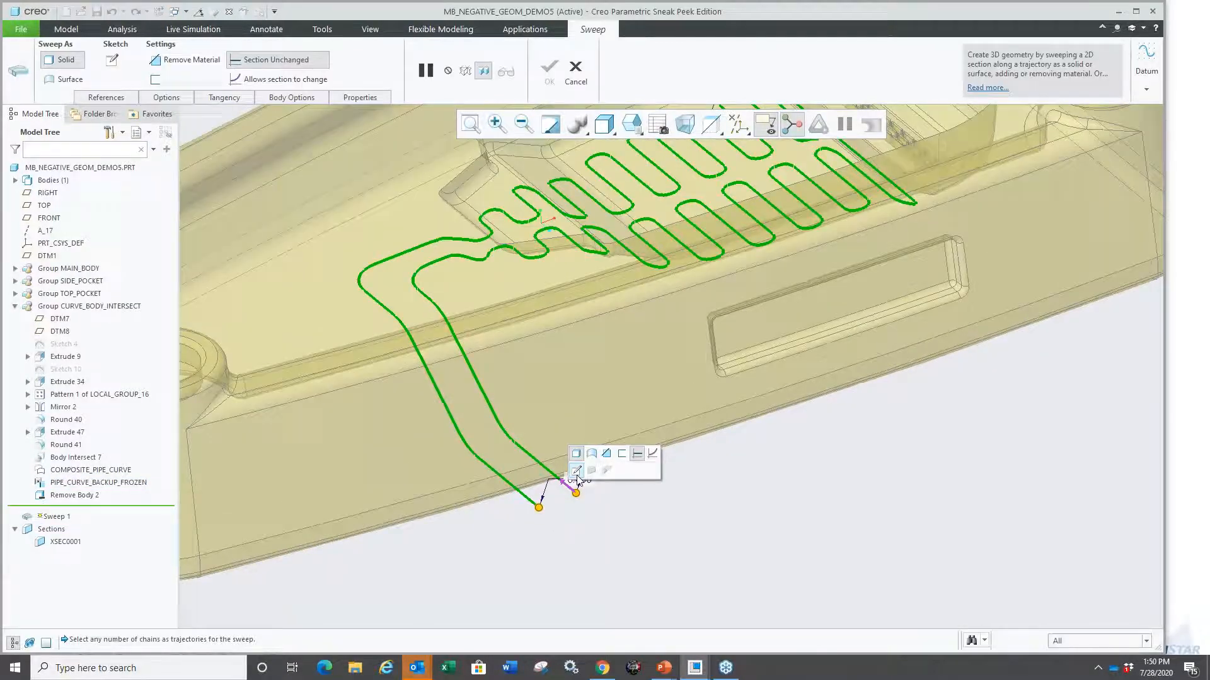
{"action": "left_click", "coordinate": [576, 470]}
Step: Sketch a circle of diameter 3 centred on the trajectory's start point and finish the sweep section
{"action": "right_click", "coordinate": [586, 502]}
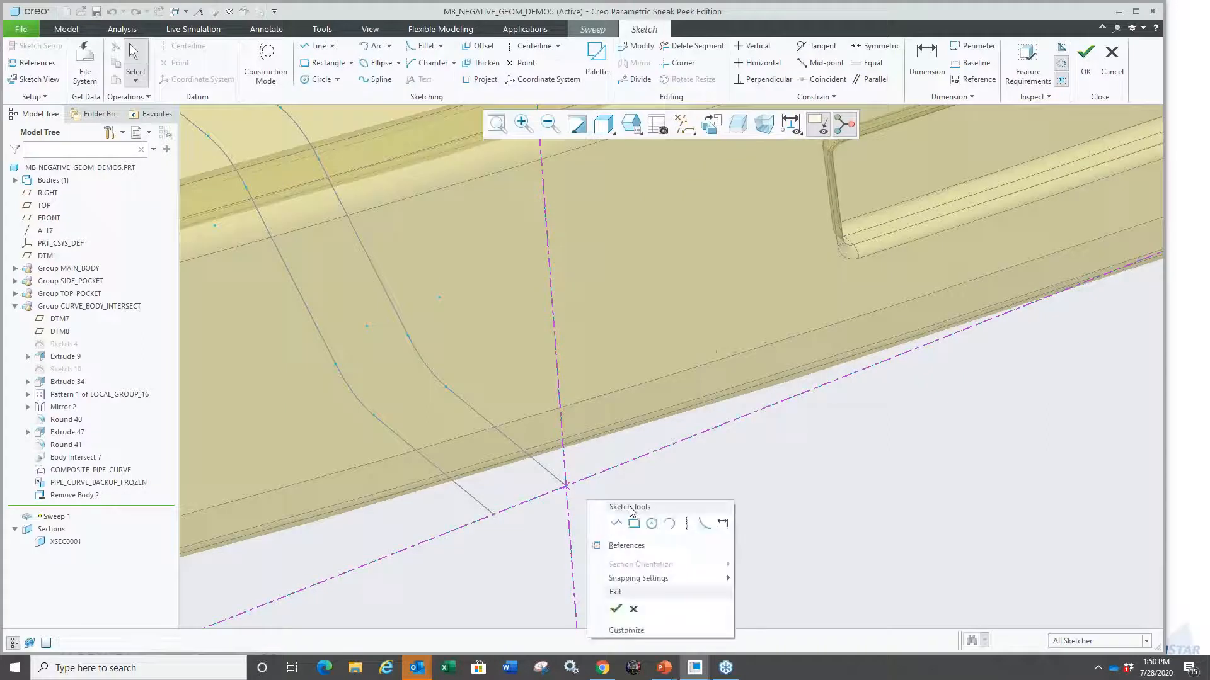
{"action": "left_click", "coordinate": [650, 524]}
{"action": "left_click", "coordinate": [566, 486]}
{"action": "left_click", "coordinate": [576, 512]}
{"action": "middle_click", "coordinate": [650, 525]}
{"action": "double_click", "coordinate": [635, 505]}
{"action": "type", "text": "3"}
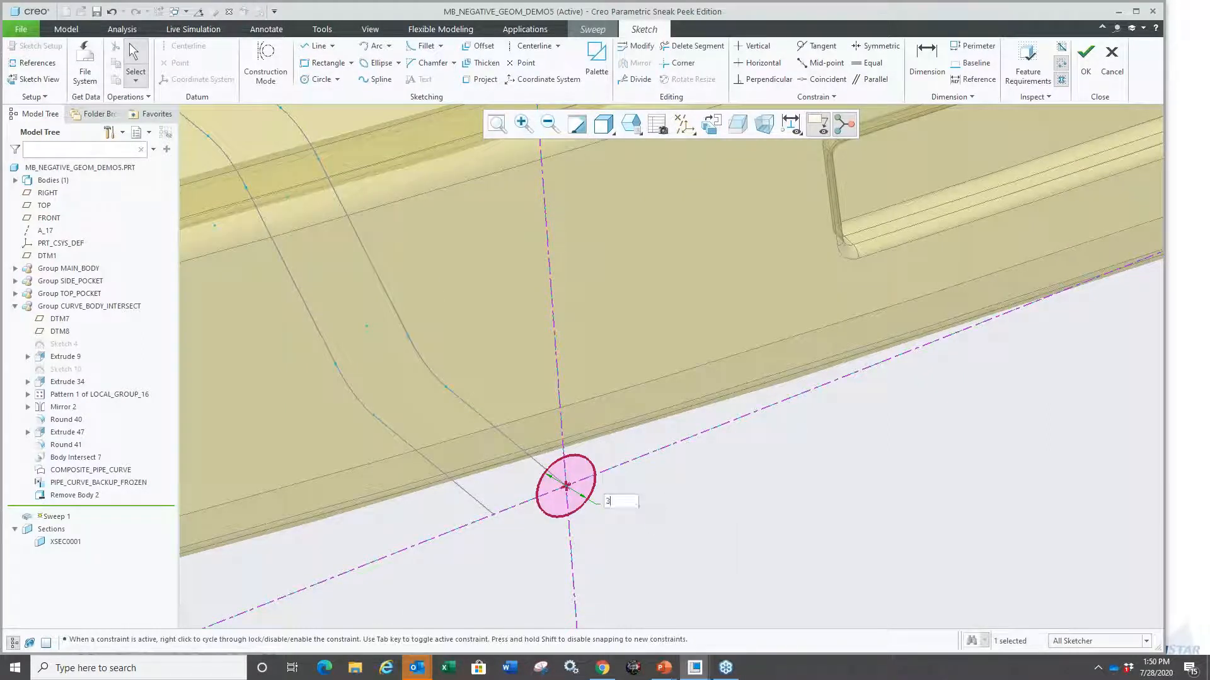
{"action": "key", "text": "Return"}
{"action": "middle_click_drag", "start_coordinate": [618, 499], "coordinate": [708, 514]}
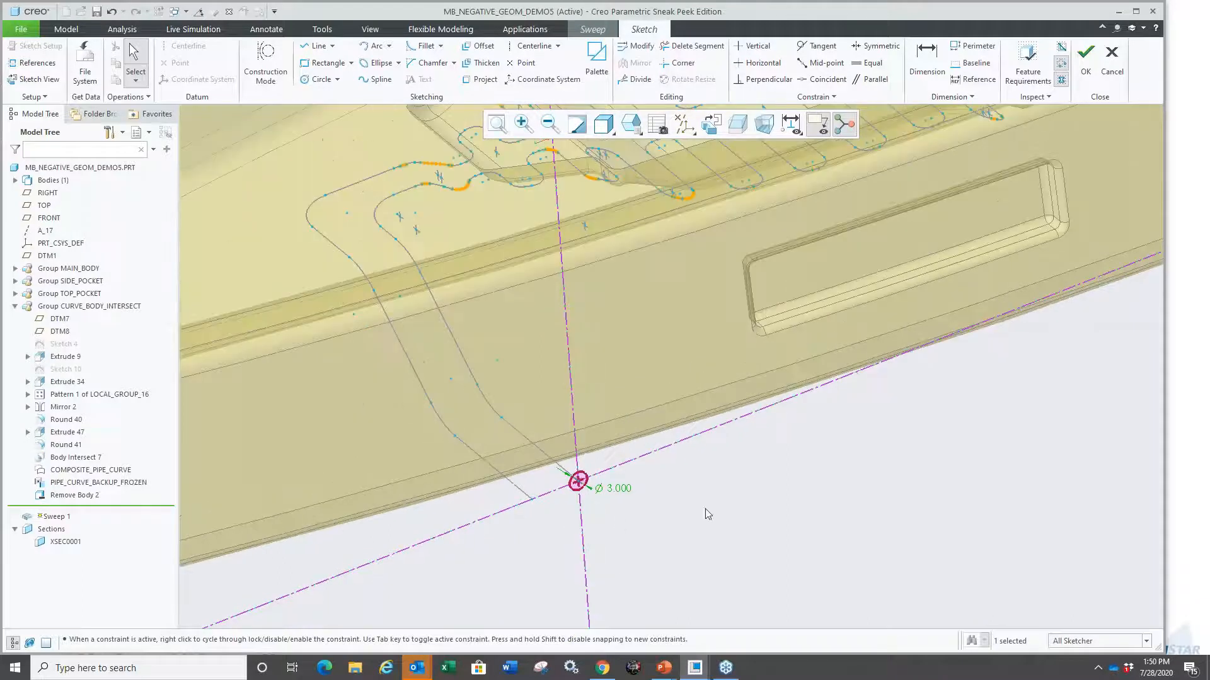
{"action": "right_click", "coordinate": [656, 493]}
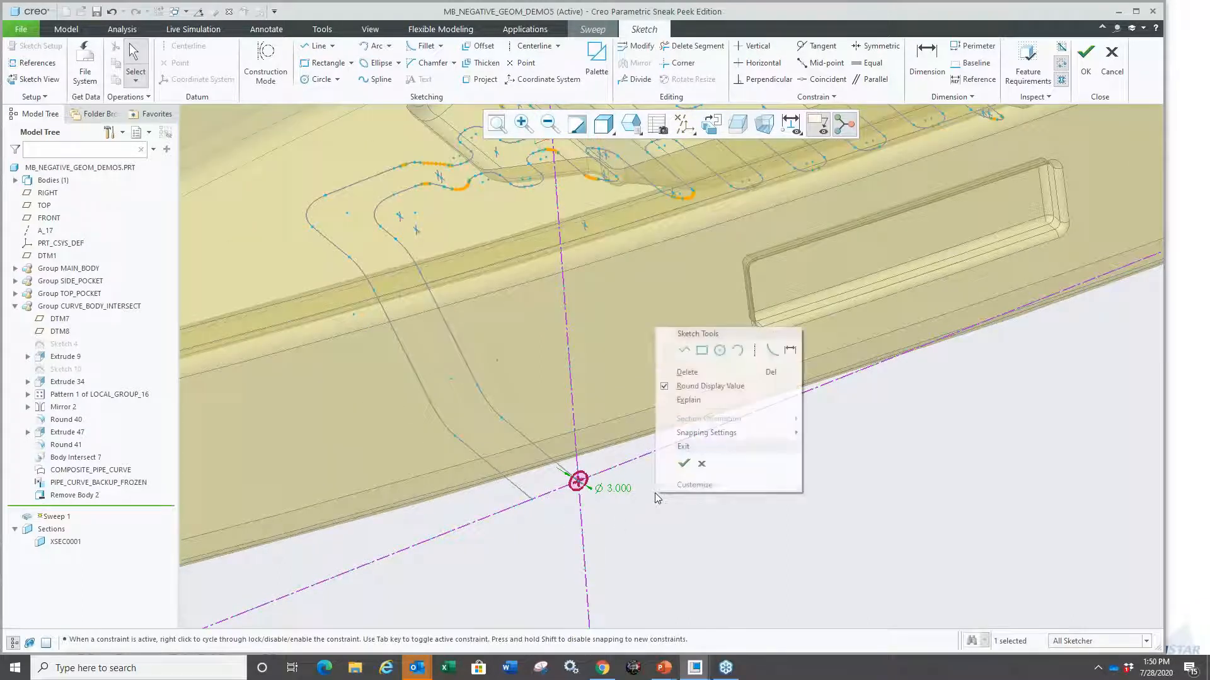
{"action": "left_click", "coordinate": [682, 465]}
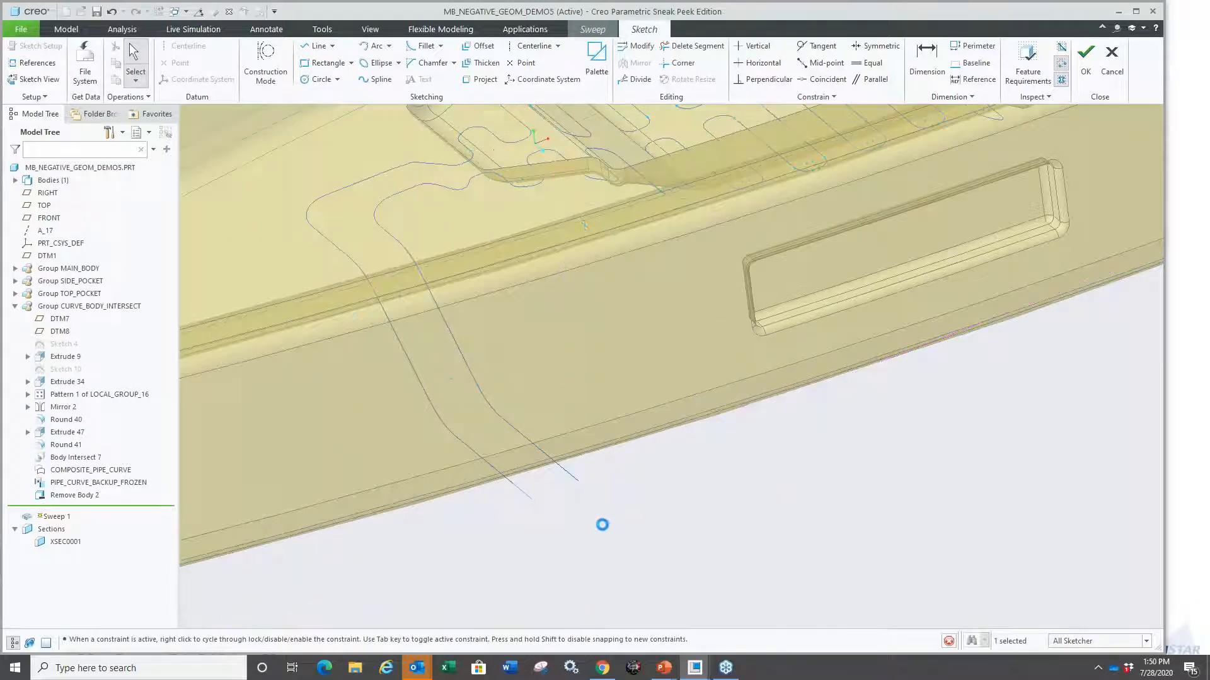
Step: Make the sweep create a new body and complete it
{"action": "right_click", "coordinate": [655, 487]}
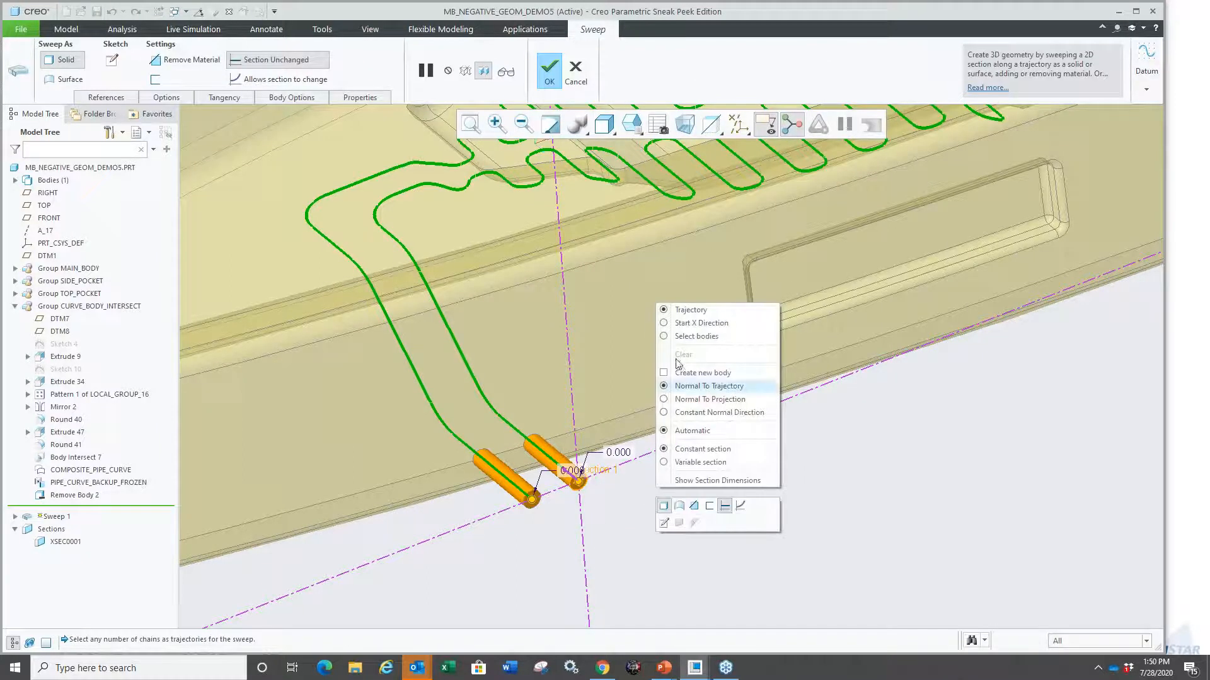
{"action": "left_click", "coordinate": [695, 374]}
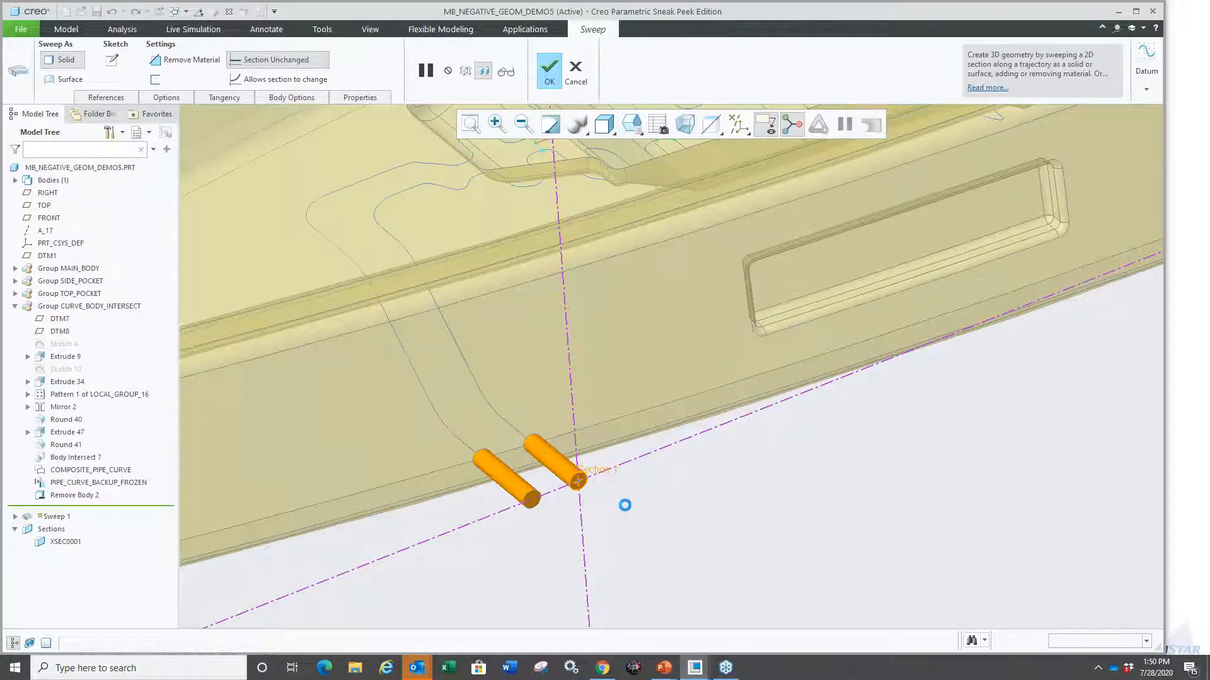
{"action": "scroll", "coordinate": [624, 502], "scroll_direction": "down", "scroll_amount": 3}
{"action": "middle_click", "coordinate": [706, 489]}
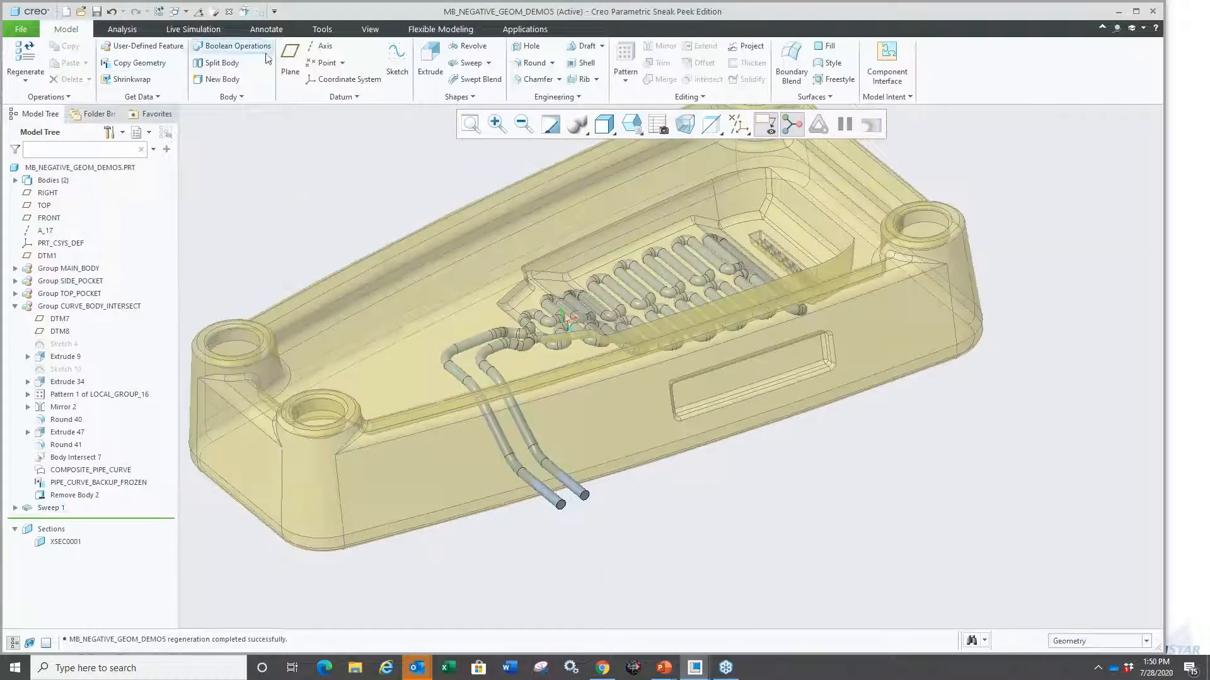
Step: Apply a solid blue appearance to the swept pipe body, Body 13
{"action": "left_click", "coordinate": [370, 29]}
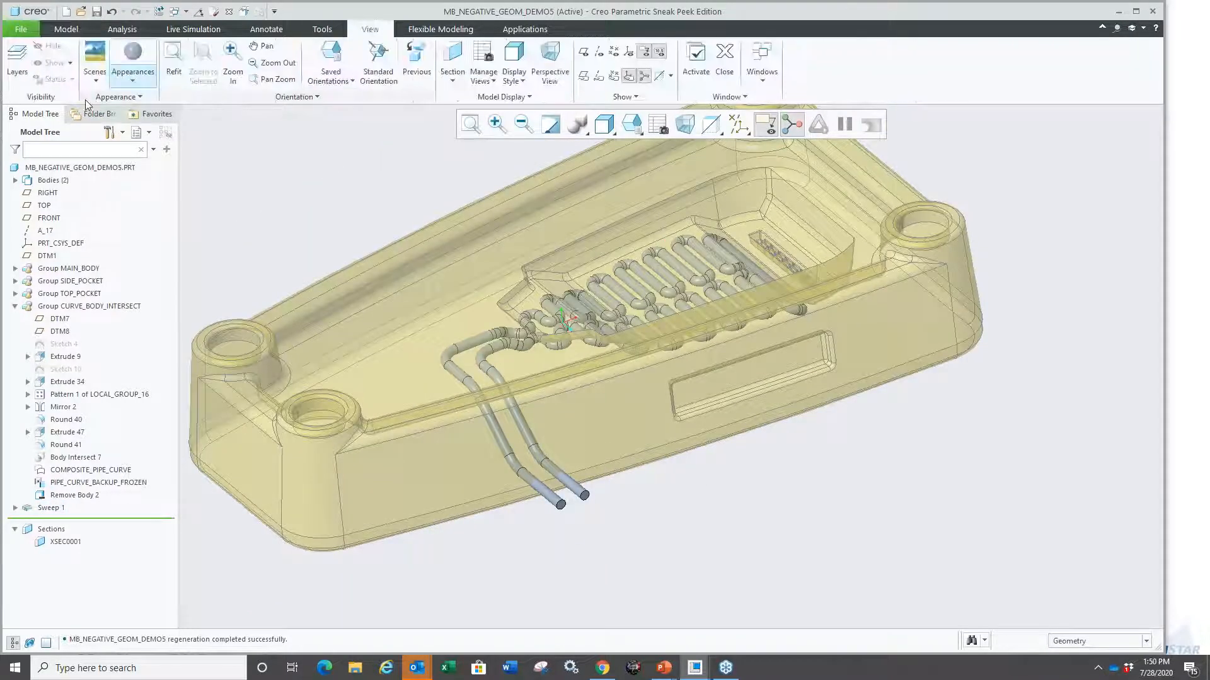
{"action": "left_click", "coordinate": [140, 82]}
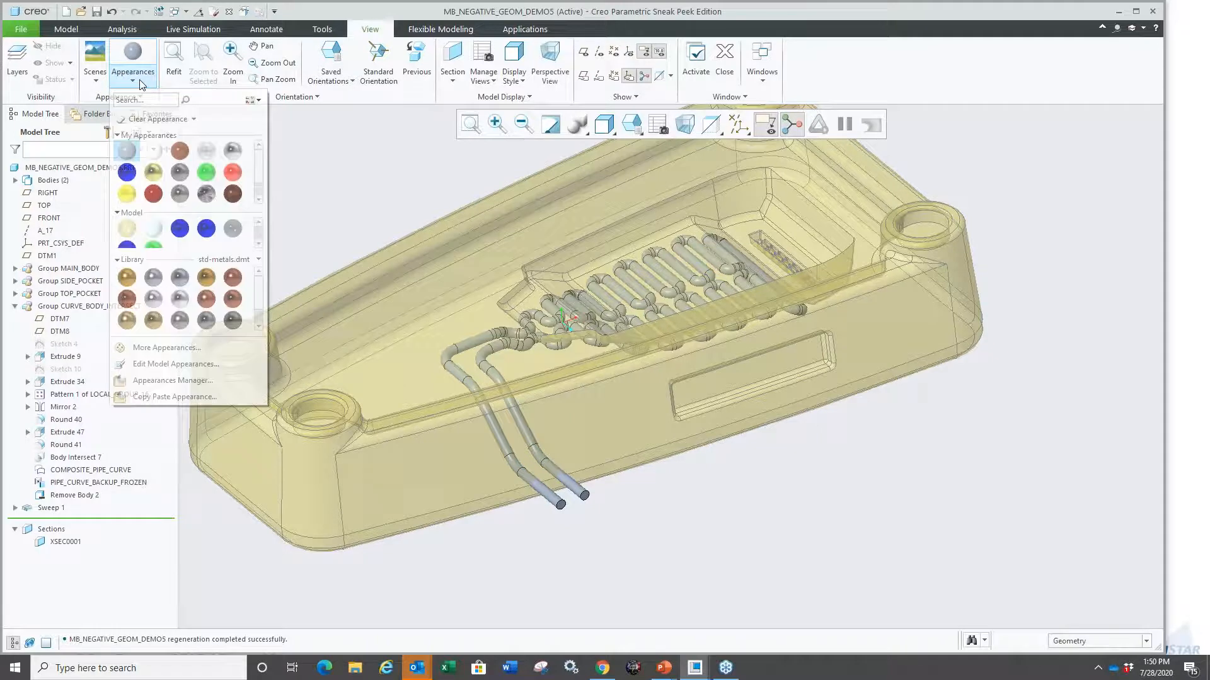
{"action": "left_click", "coordinate": [127, 173]}
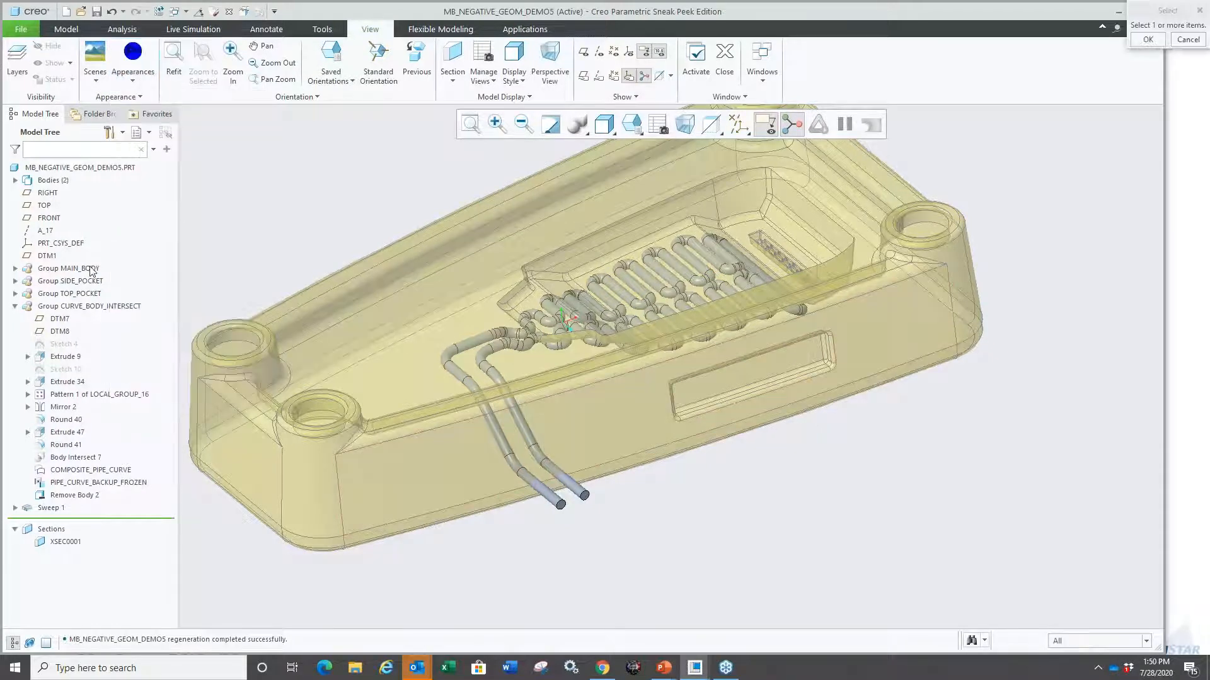
{"action": "left_click", "coordinate": [16, 181]}
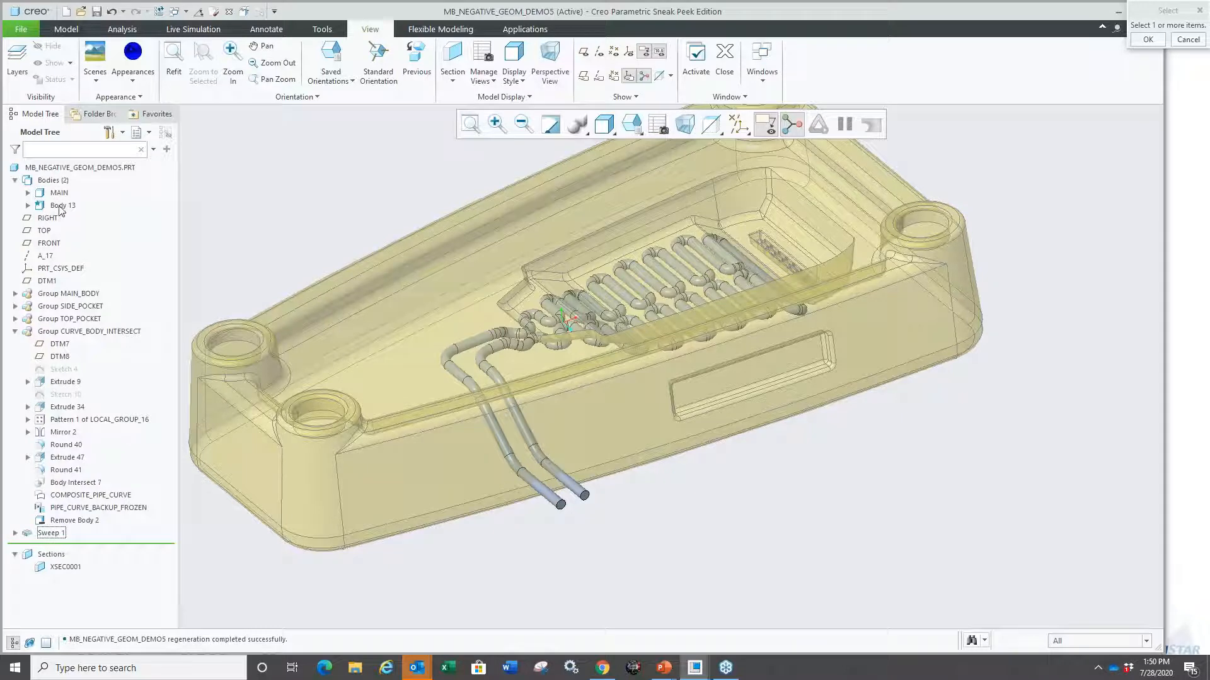
{"action": "left_click", "coordinate": [60, 206]}
{"action": "middle_click", "coordinate": [275, 214]}
{"action": "middle_click_drag", "start_coordinate": [468, 487], "coordinate": [563, 394]}
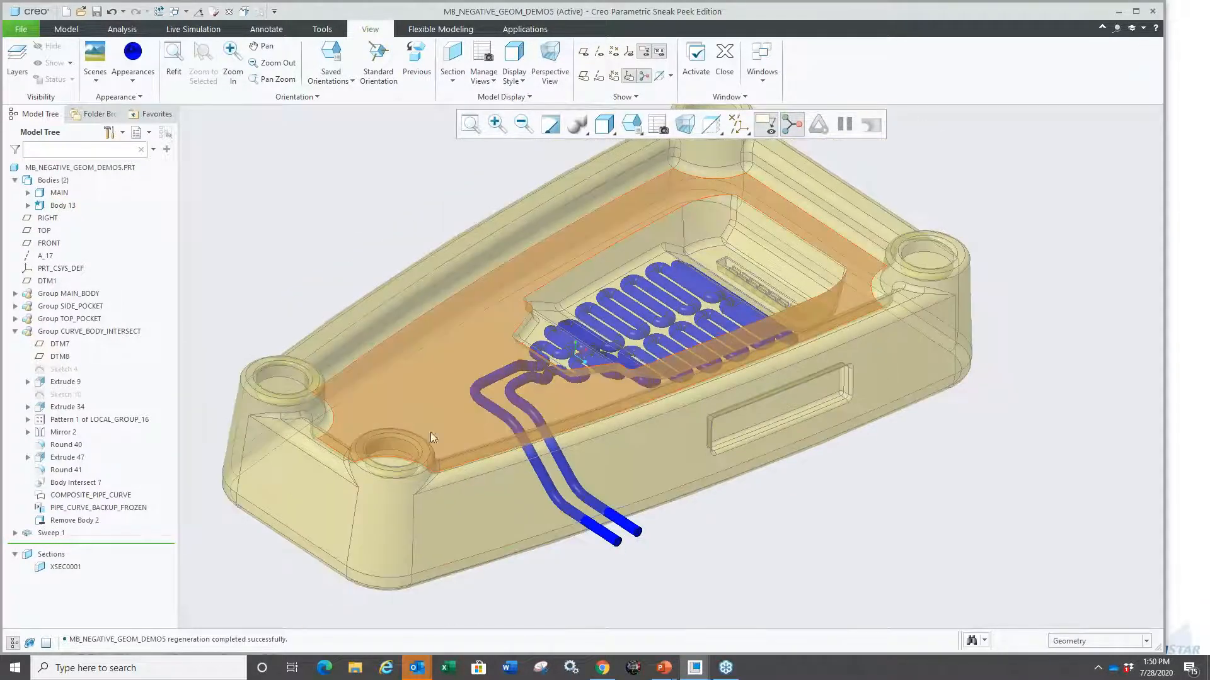
Step: Show interference for cross section XSEC0001 and examine where the pipe overlaps the main body
{"action": "left_click", "coordinate": [71, 568]}
{"action": "right_click", "coordinate": [73, 570]}
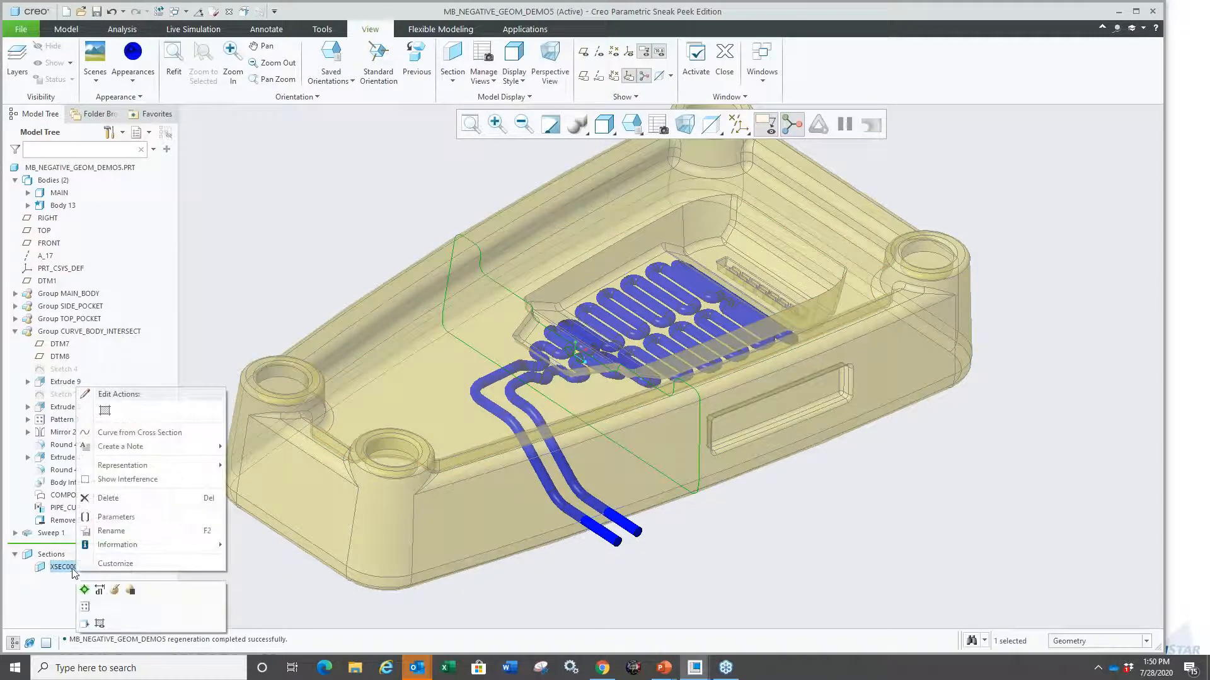
{"action": "key", "text": "Escape"}
{"action": "mouse_move", "coordinate": [580, 527]}
{"action": "middle_mouse_down"}
{"action": "mouse_move", "coordinate": [608, 489]}
{"action": "mouse_move", "coordinate": [583, 535]}
{"action": "middle_mouse_up"}
{"action": "scroll", "coordinate": [570, 354], "scroll_direction": "down", "scroll_amount": 6}
{"action": "scroll", "coordinate": [570, 354], "scroll_direction": "up", "scroll_amount": 5}
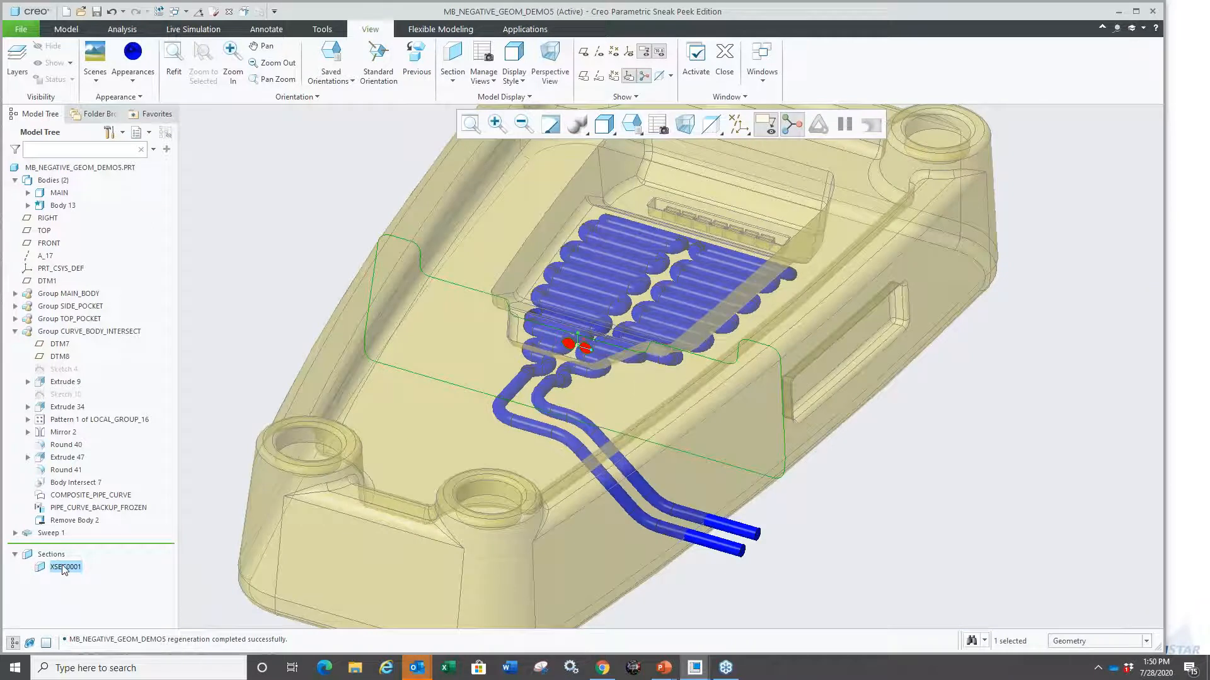
Step: Edit the definition of XSEC0001, show its auxiliary 2D view, and rotate that view to examine the pipe cut closely
{"action": "right_click", "coordinate": [62, 565]}
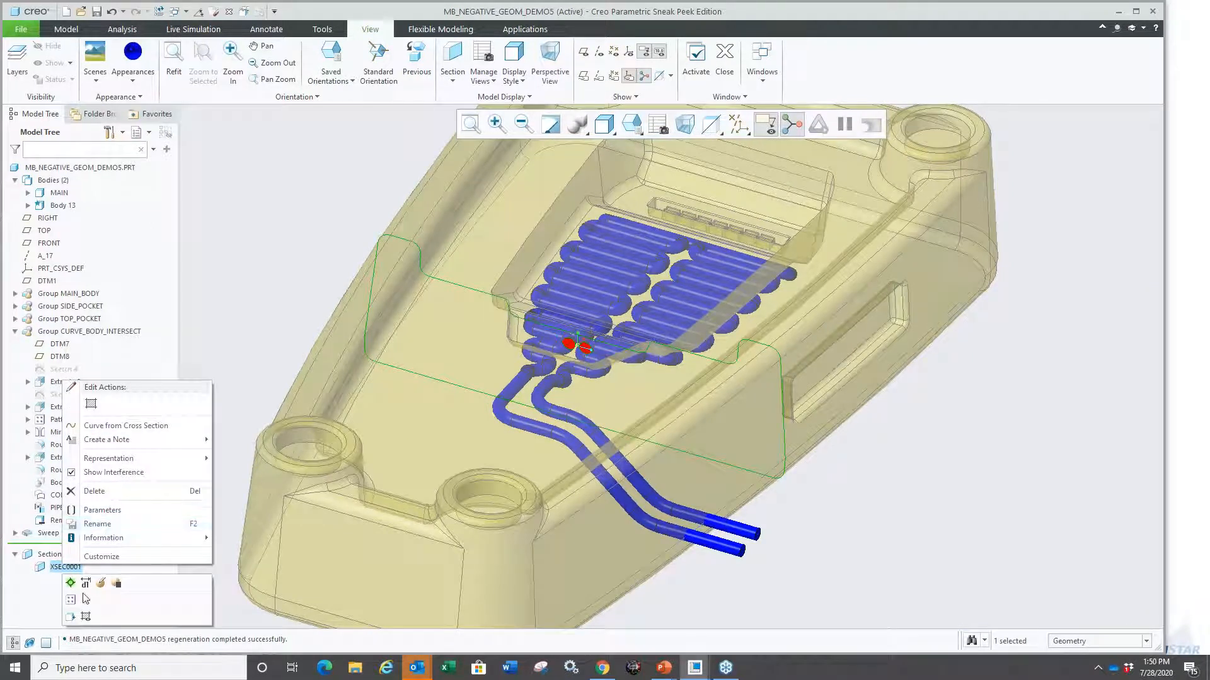
{"action": "left_click", "coordinate": [101, 584]}
{"action": "right_click", "coordinate": [267, 279]}
{"action": "left_click", "coordinate": [329, 304]}
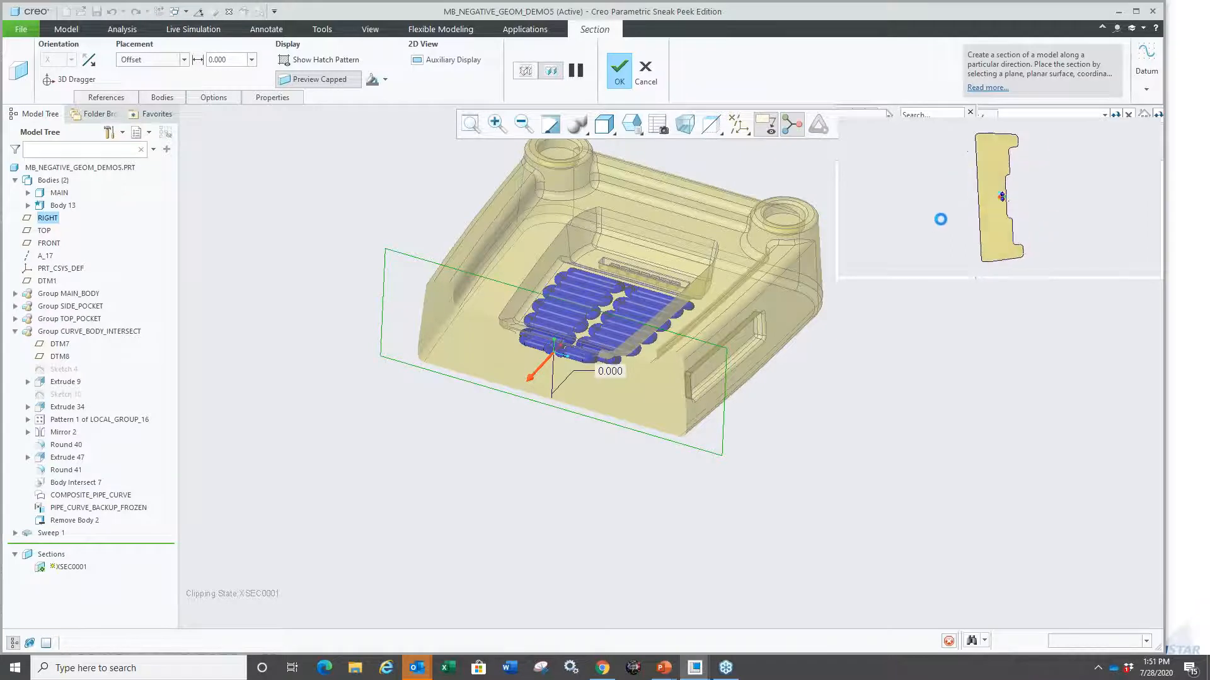
{"action": "left_click", "coordinate": [1024, 267]}
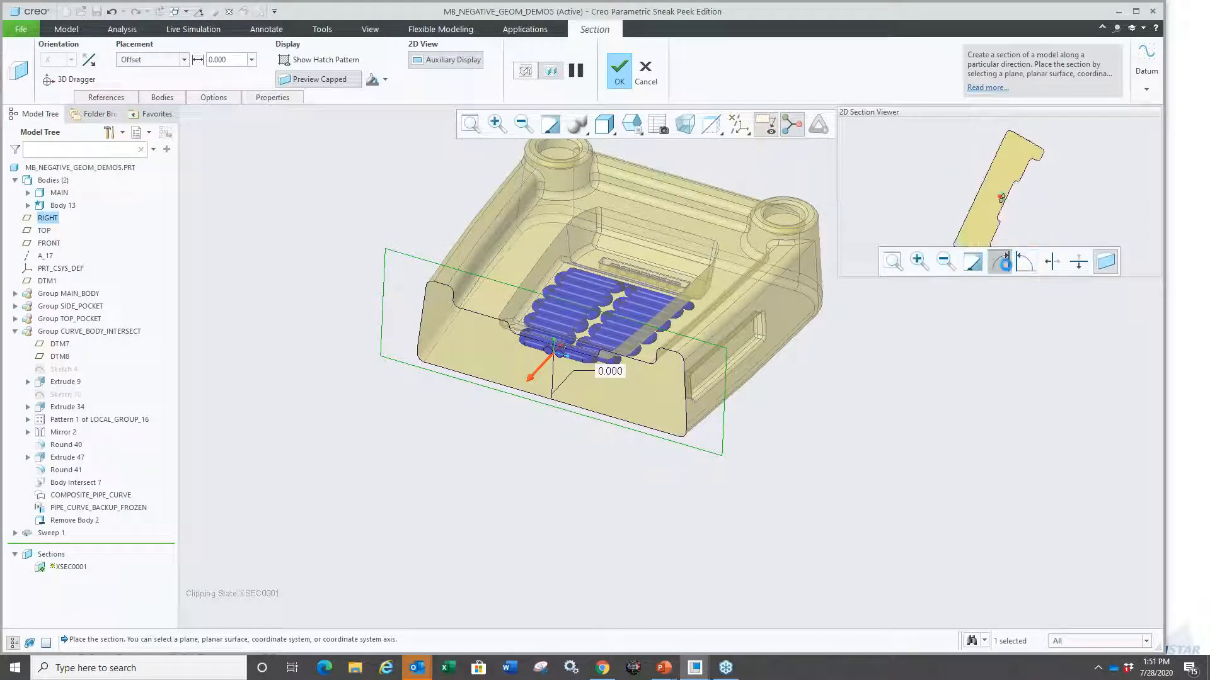
{"action": "left_click", "coordinate": [1025, 266]}
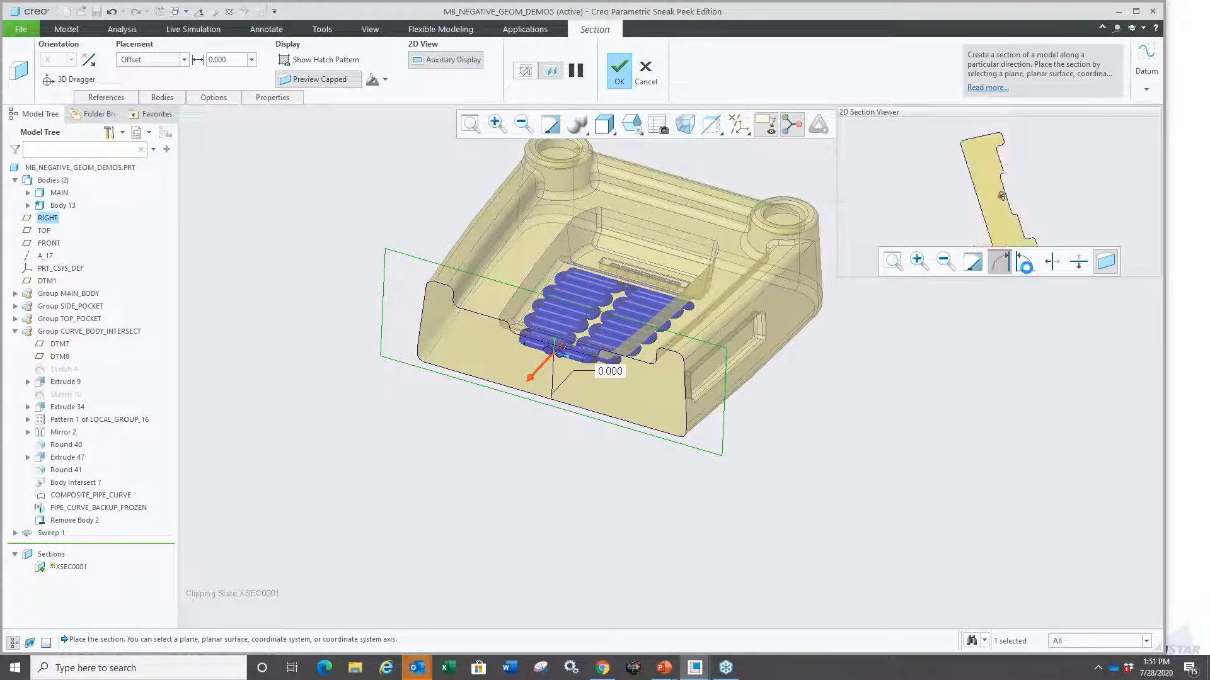
{"action": "left_click", "coordinate": [1024, 270]}
{"action": "left_click", "coordinate": [1024, 265]}
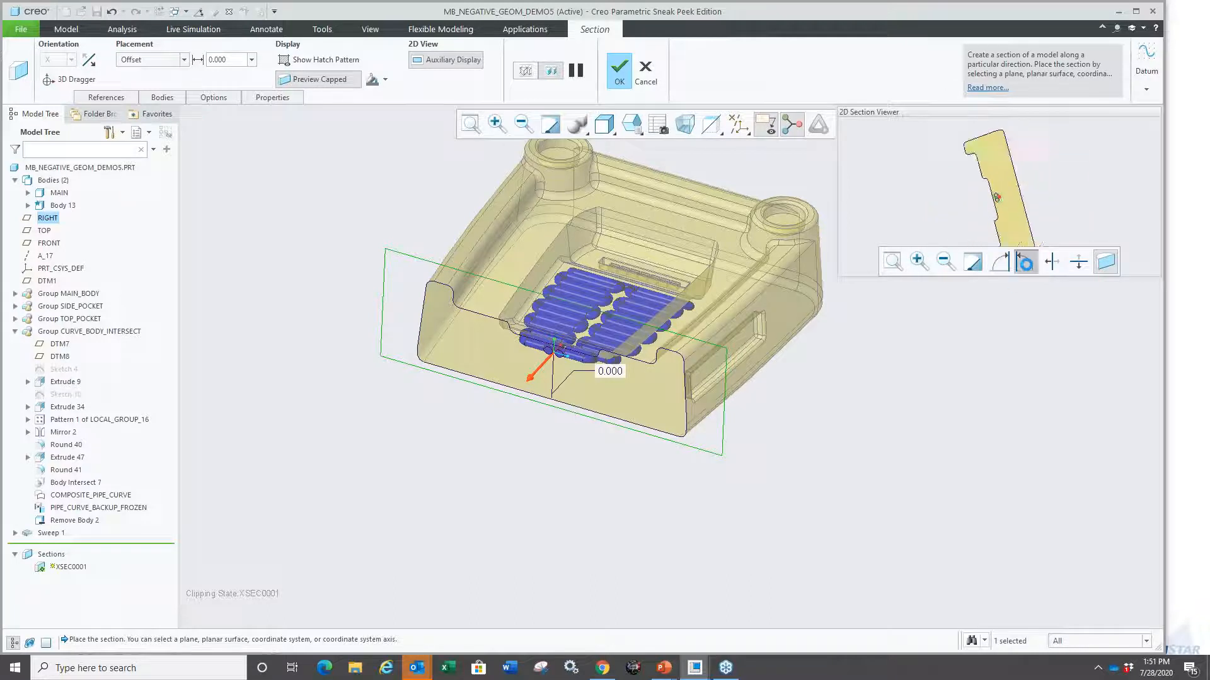
{"action": "scroll", "coordinate": [994, 211], "scroll_direction": "up", "scroll_amount": 3}
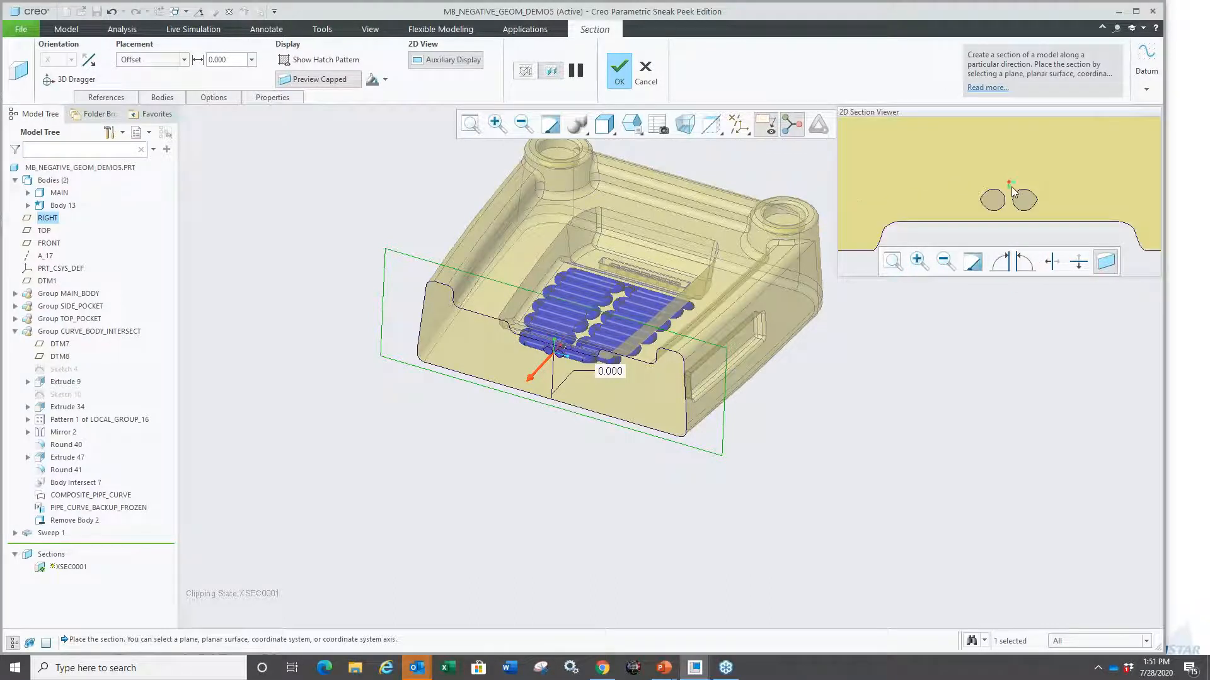
Step: Show interference in the section, shift its offset to 10.1 and on to 32.5, and cancel the section edit
{"action": "mouse_move", "coordinate": [530, 378]}
{"action": "left_mouse_down"}
{"action": "mouse_move", "coordinate": [511, 397]}
{"action": "mouse_move", "coordinate": [536, 372]}
{"action": "left_mouse_up"}
{"action": "left_click", "coordinate": [214, 97]}
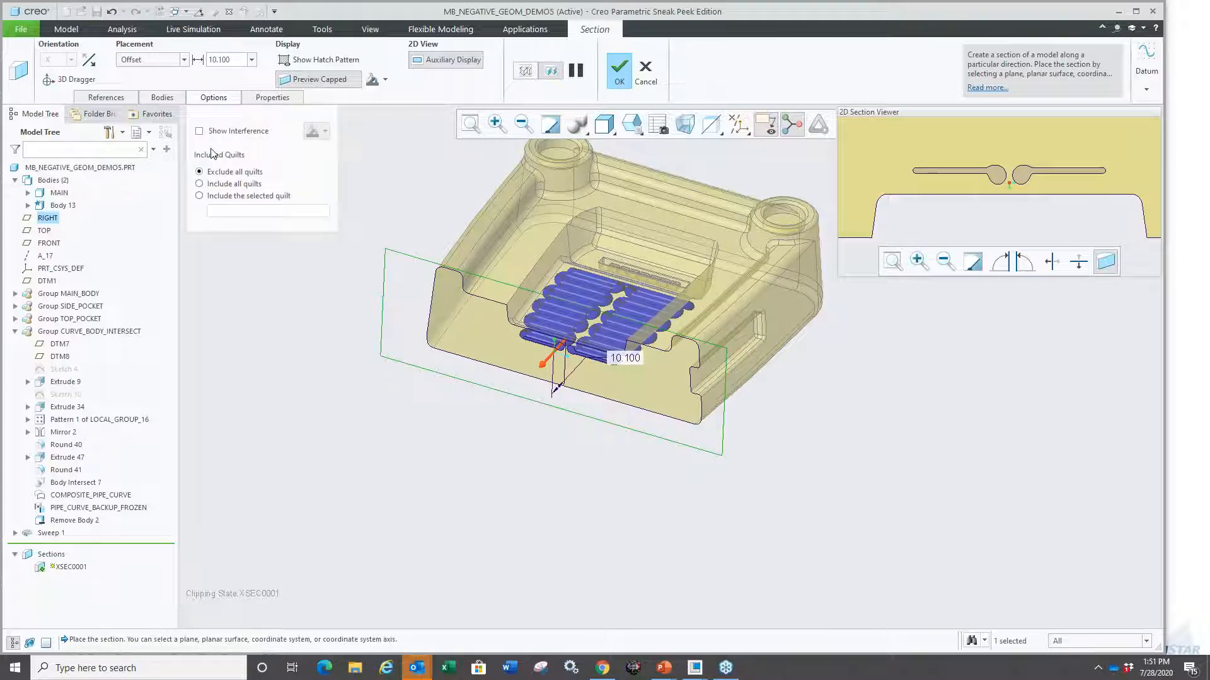
{"action": "left_click", "coordinate": [201, 132]}
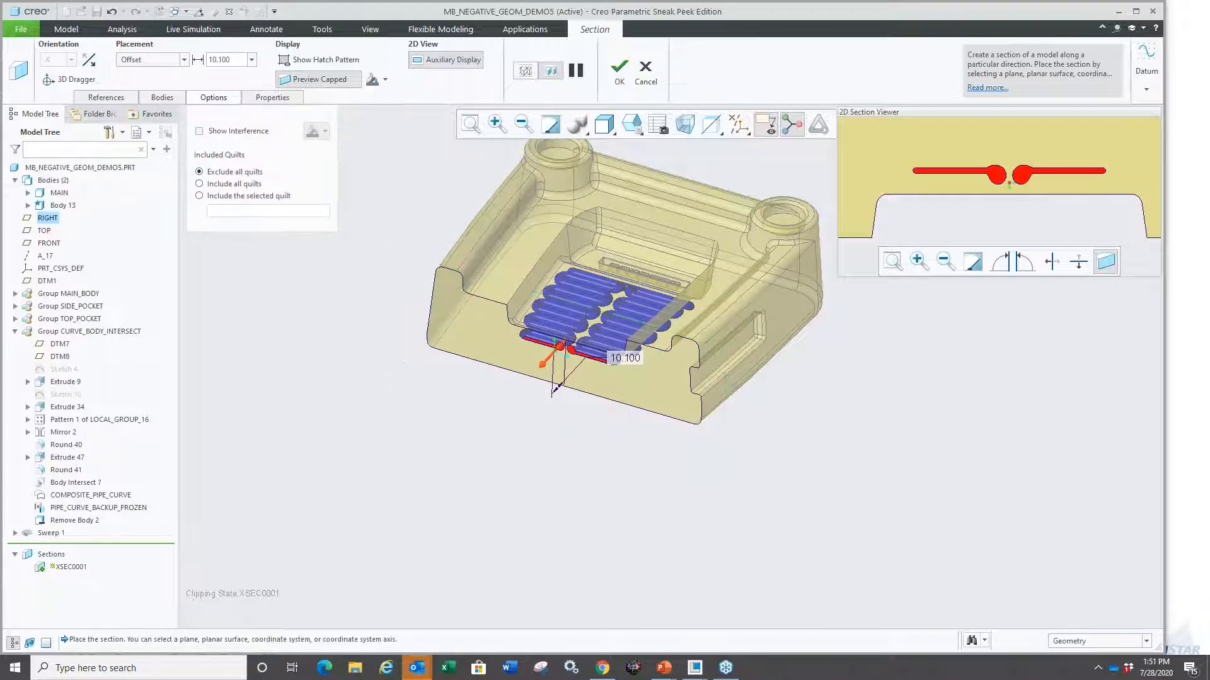
{"action": "left_click", "coordinate": [213, 97]}
{"action": "left_click_drag", "start_coordinate": [589, 368], "coordinate": [472, 406]}
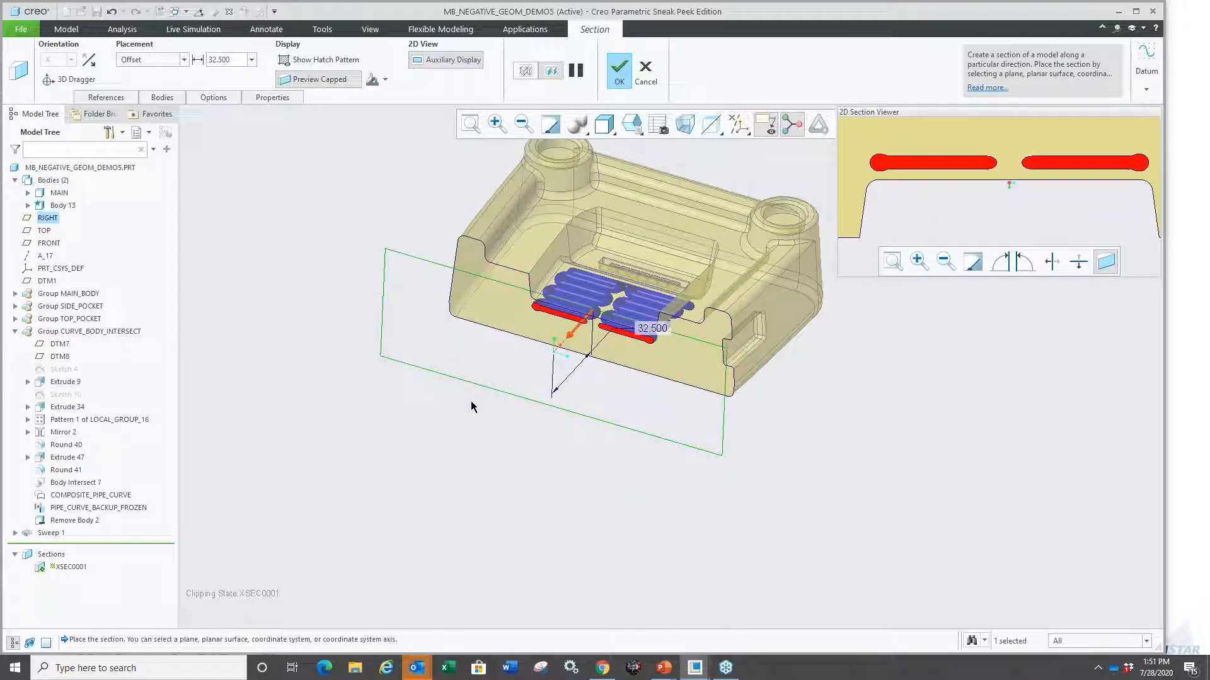
{"action": "left_click", "coordinate": [645, 73]}
{"action": "left_click", "coordinate": [649, 353]}
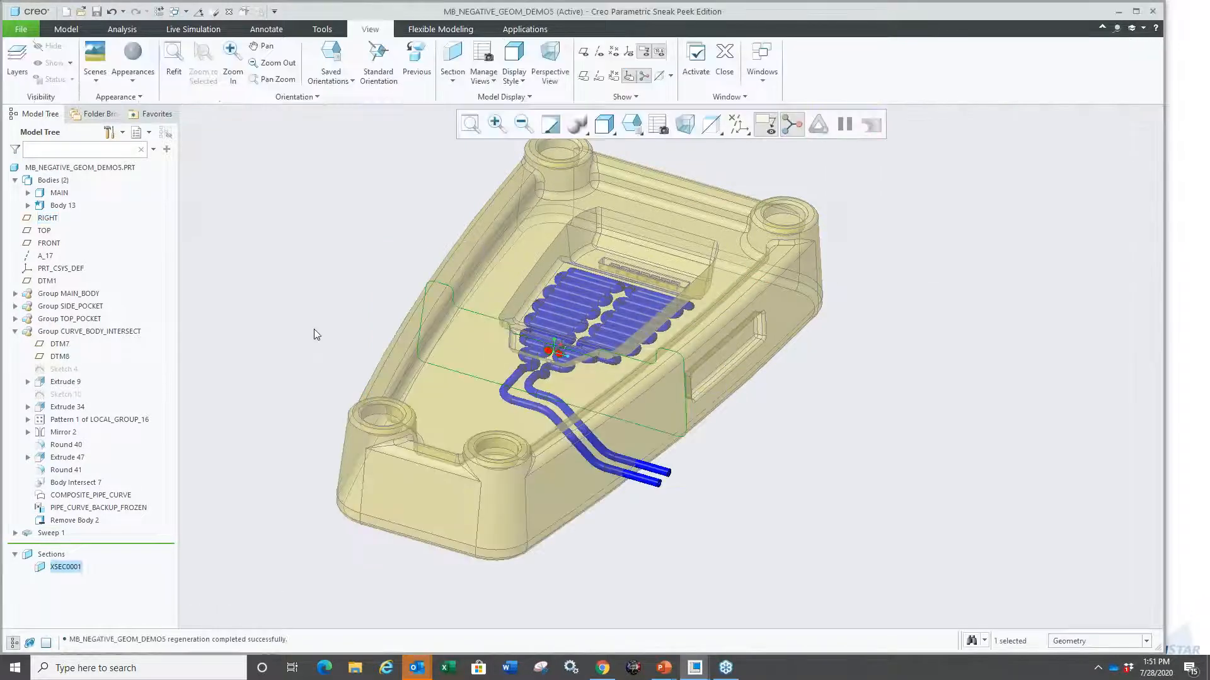
Step: Subtract the pipe body, Body 13, from the MAIN body with a Boolean operation that keeps the modifying body
{"action": "left_click", "coordinate": [314, 330]}
{"action": "middle_click_drag", "start_coordinate": [314, 330], "coordinate": [311, 289]}
{"action": "scroll", "coordinate": [615, 503], "scroll_direction": "down", "scroll_amount": 3}
{"action": "scroll", "coordinate": [615, 503], "scroll_direction": "up", "scroll_amount": 4}
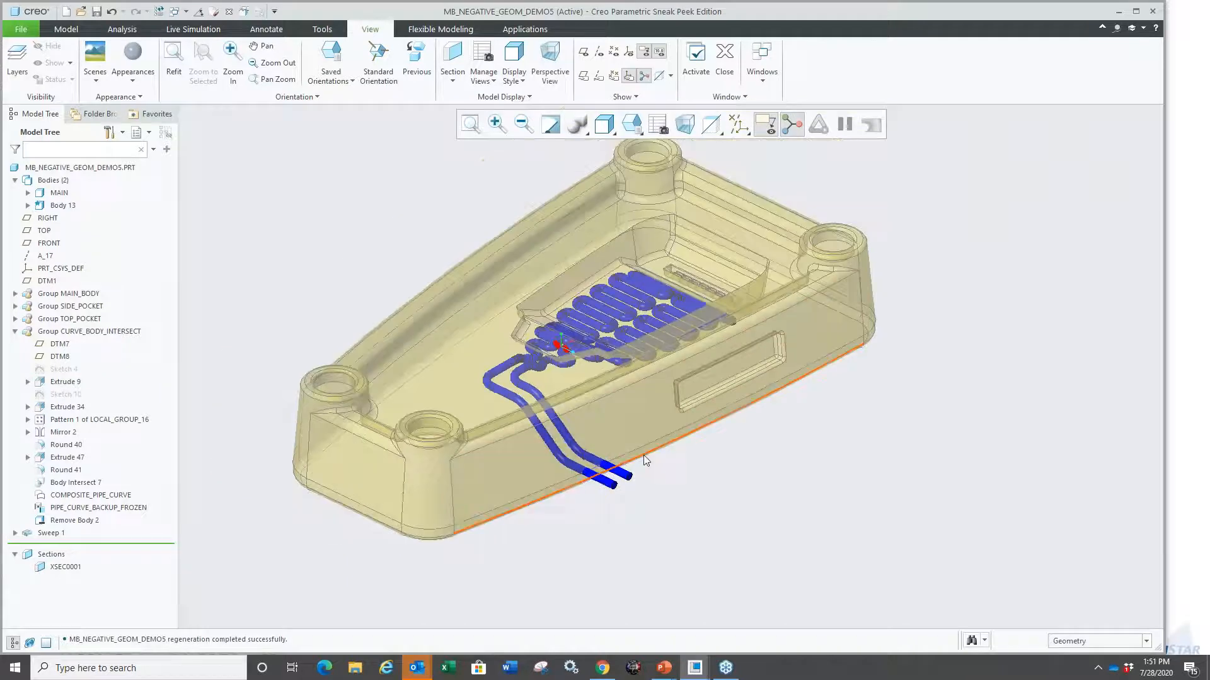
{"action": "left_click", "coordinate": [57, 194]}
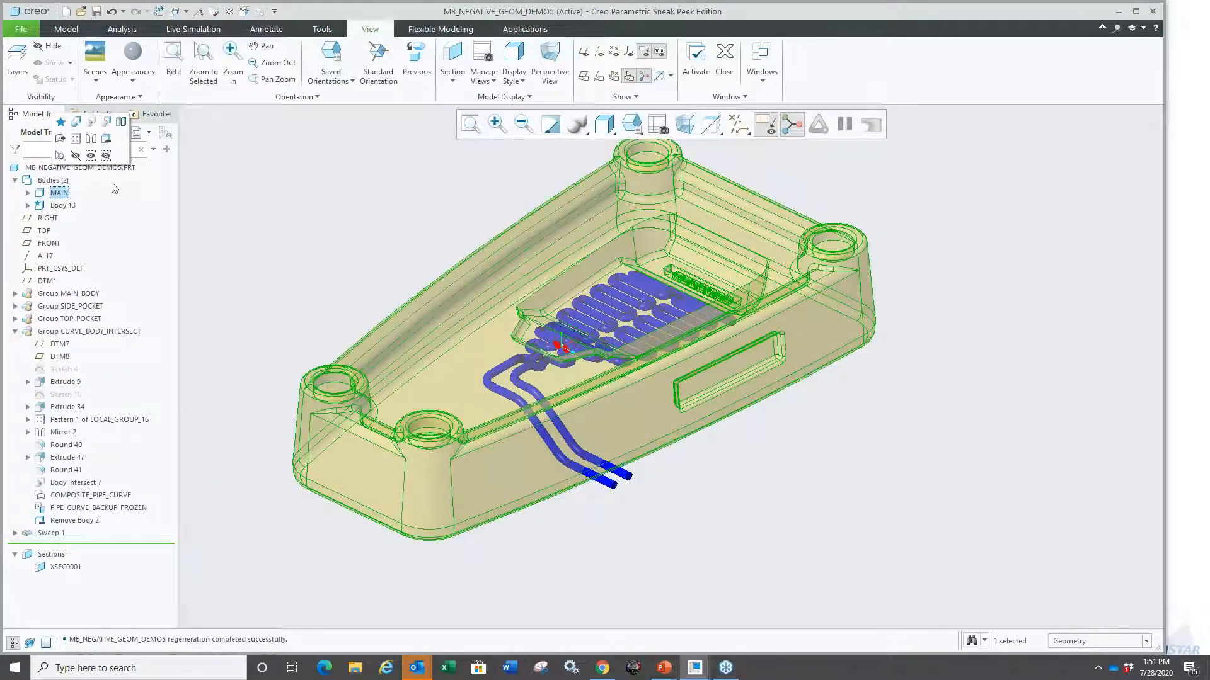
{"action": "left_click", "coordinate": [107, 126]}
{"action": "right_click", "coordinate": [314, 187]}
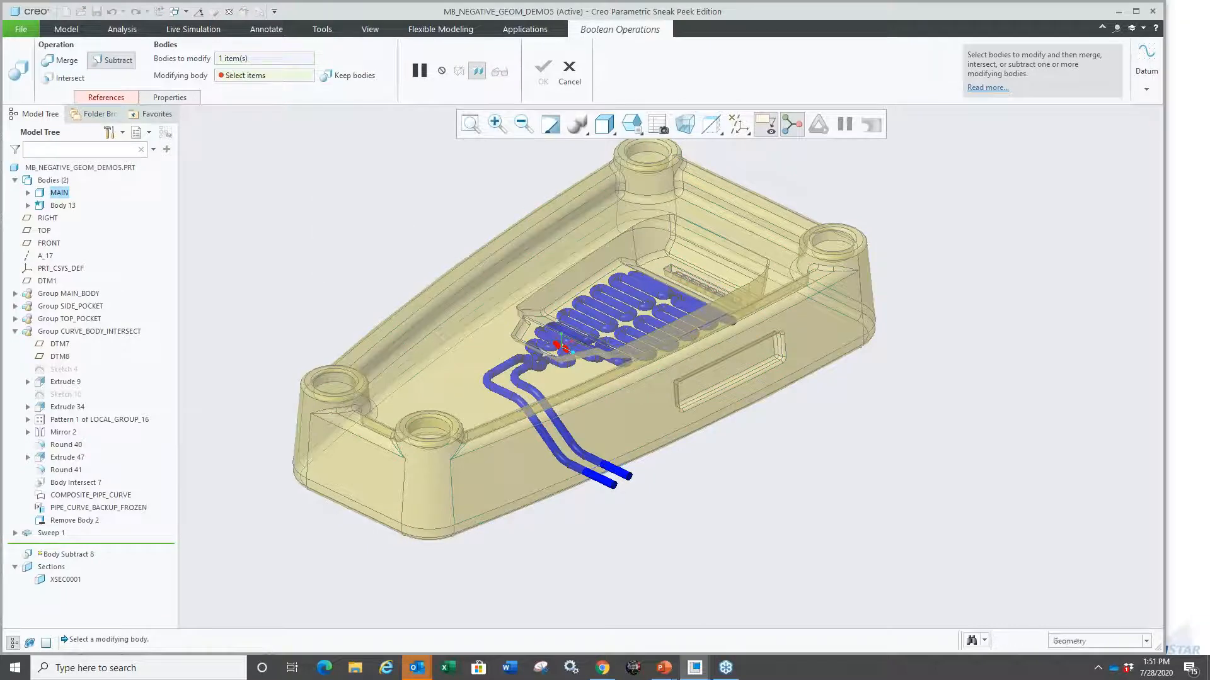
{"action": "left_click", "coordinate": [611, 484]}
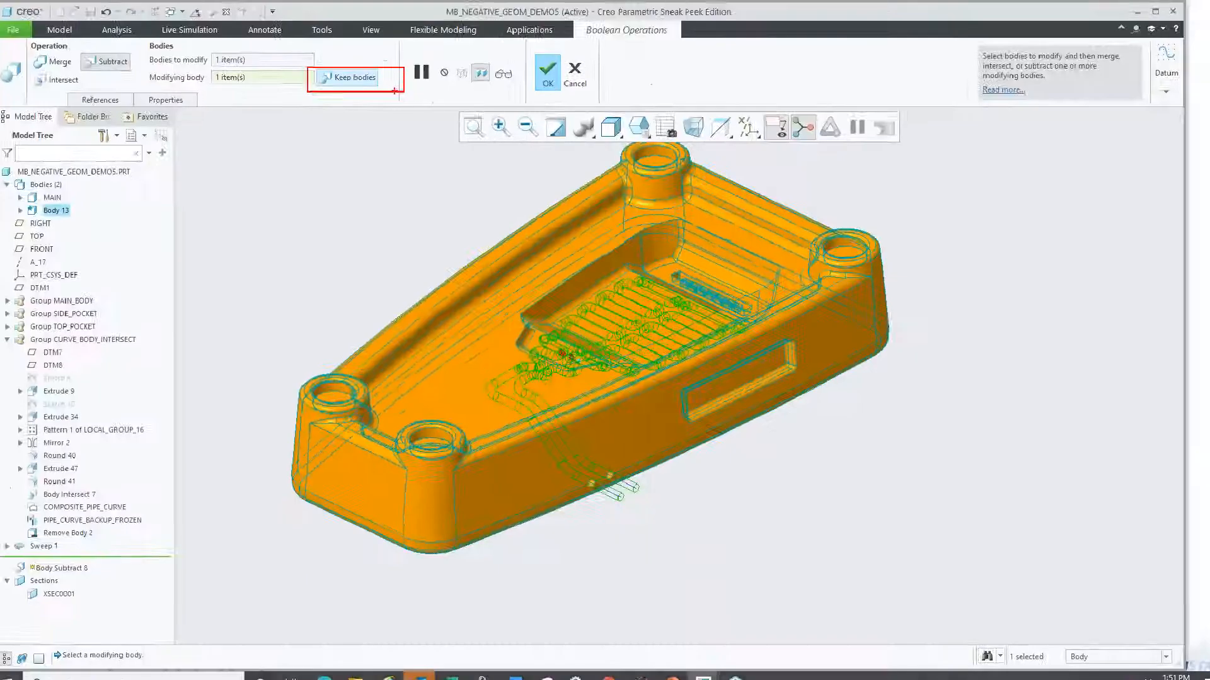
{"action": "left_click", "coordinate": [353, 77]}
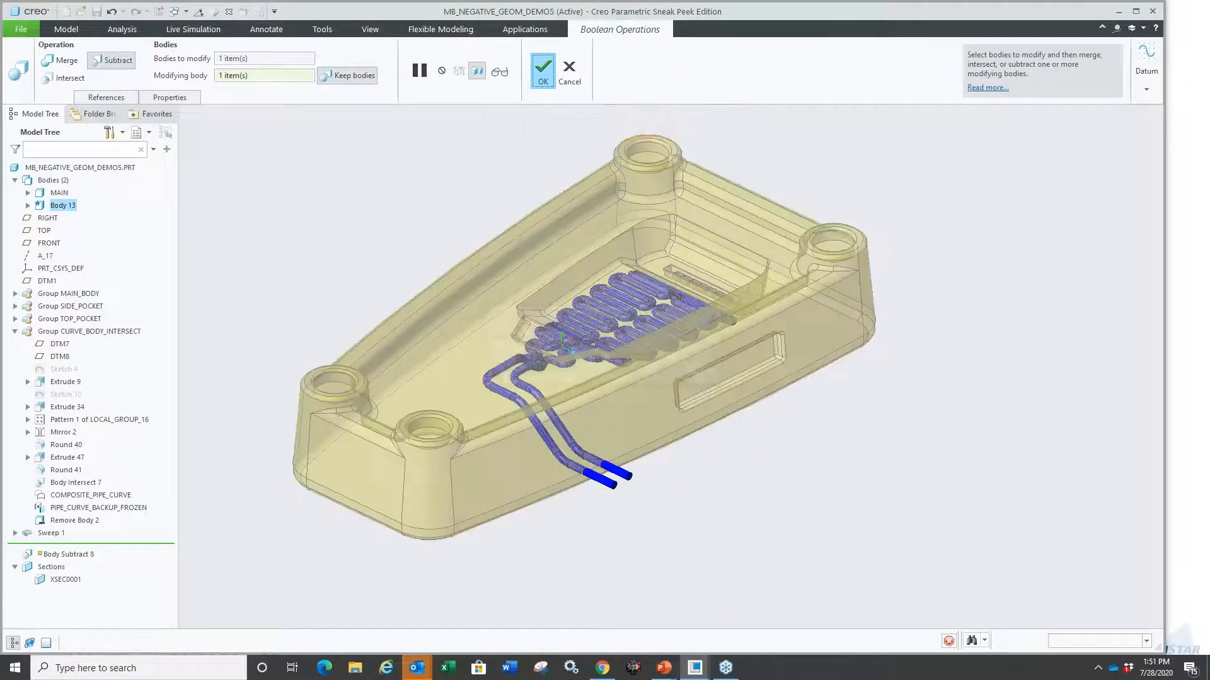
{"action": "left_click", "coordinate": [255, 259]}
Step: Turn off the interference display of XSEC0001 and inspect the main body around the pipe
{"action": "middle_click_drag", "start_coordinate": [254, 259], "coordinate": [252, 341]}
{"action": "left_click", "coordinate": [64, 580]}
{"action": "right_click", "coordinate": [64, 579]}
{"action": "left_click", "coordinate": [95, 486]}
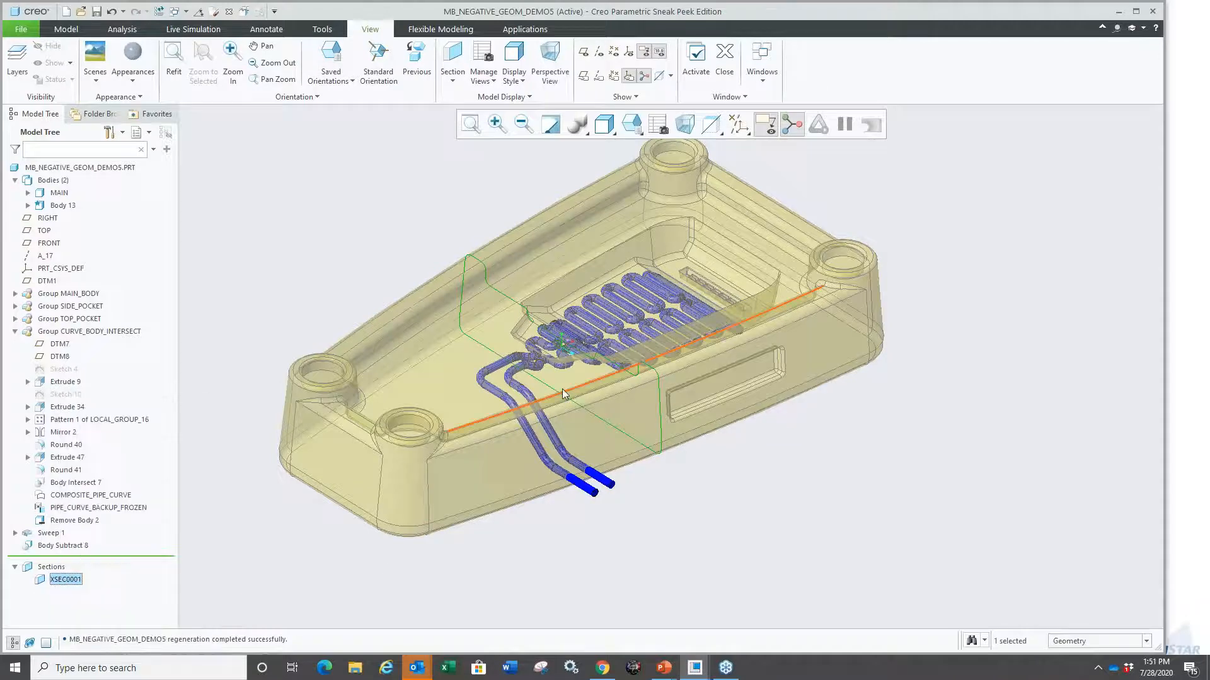
{"action": "scroll", "coordinate": [561, 386], "scroll_direction": "down", "scroll_amount": 7}
{"action": "scroll", "coordinate": [552, 338], "scroll_direction": "up", "scroll_amount": 8}
{"action": "middle_click_drag", "start_coordinate": [550, 409], "coordinate": [497, 546]}
{"action": "left_click", "coordinate": [496, 546]}
Step: Roll the model back to just after Extrude 9 in the CURVE_BODY_INTERSECT group and hide the MAIN body
{"action": "left_click_drag", "start_coordinate": [95, 547], "coordinate": [95, 388]}
{"action": "middle_click_drag", "start_coordinate": [371, 516], "coordinate": [348, 509]}
{"action": "left_click", "coordinate": [52, 193]}
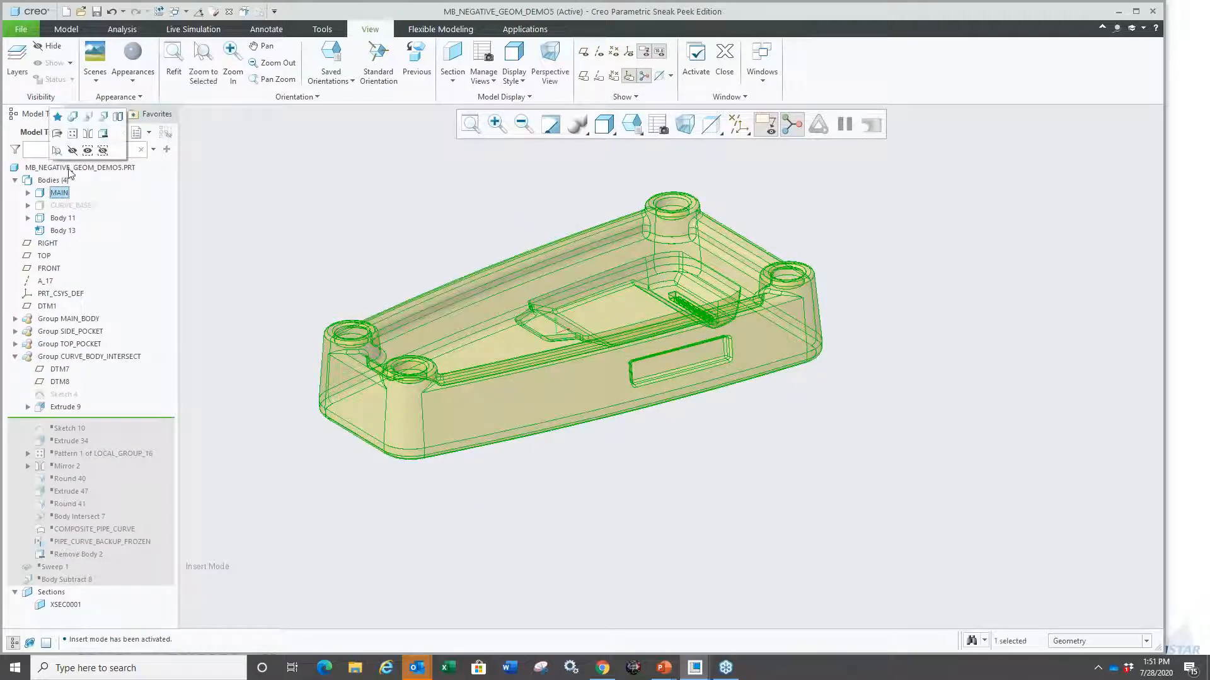
{"action": "left_click", "coordinate": [72, 150]}
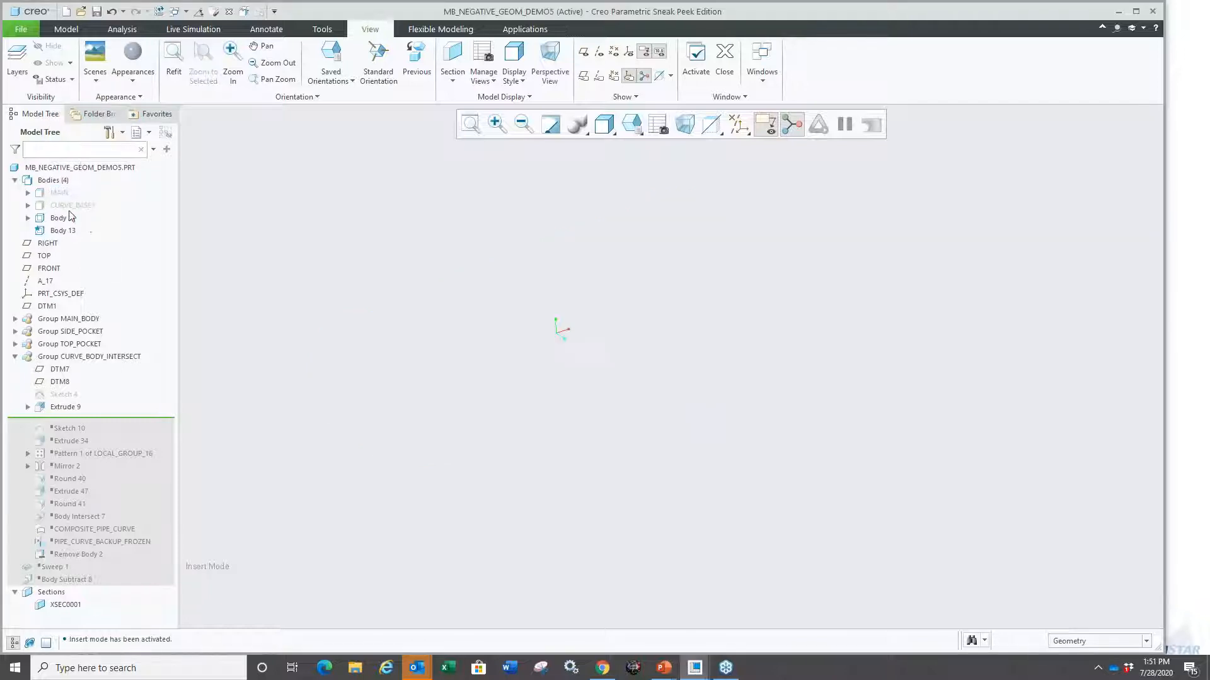
Step: Show the CURVE_BASE1 body and roll the model forward past Sketch 10 to just after Extrude 34
{"action": "left_click", "coordinate": [99, 202]}
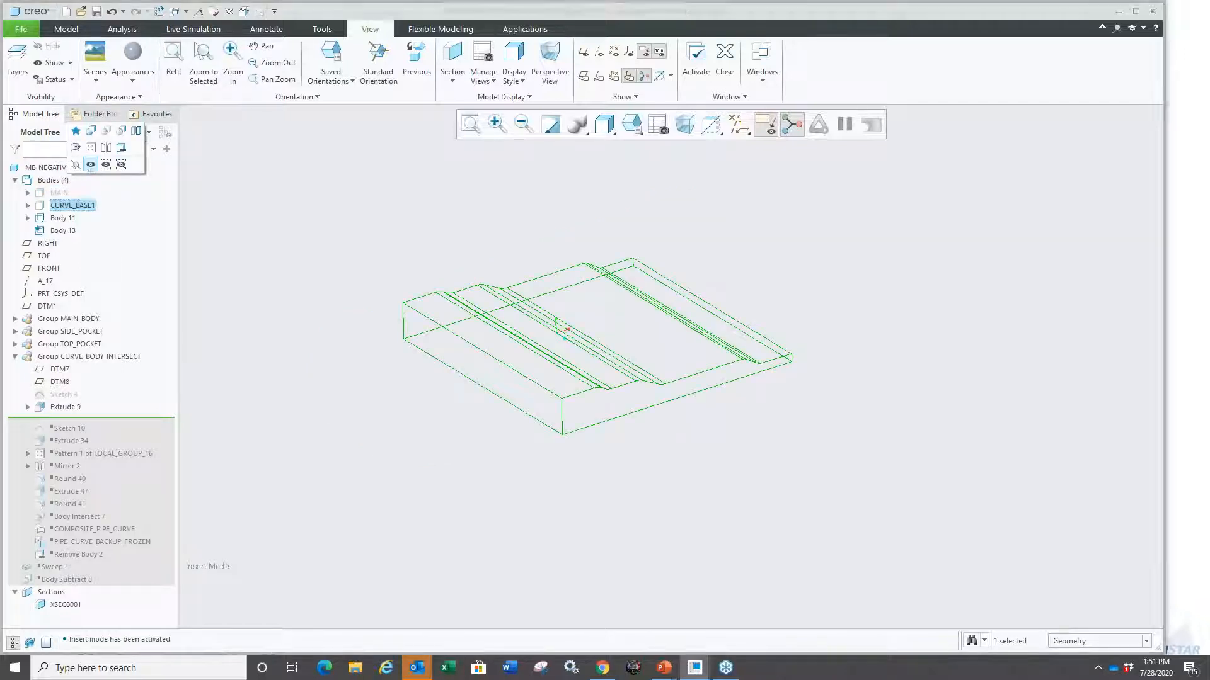
{"action": "left_click", "coordinate": [91, 165]}
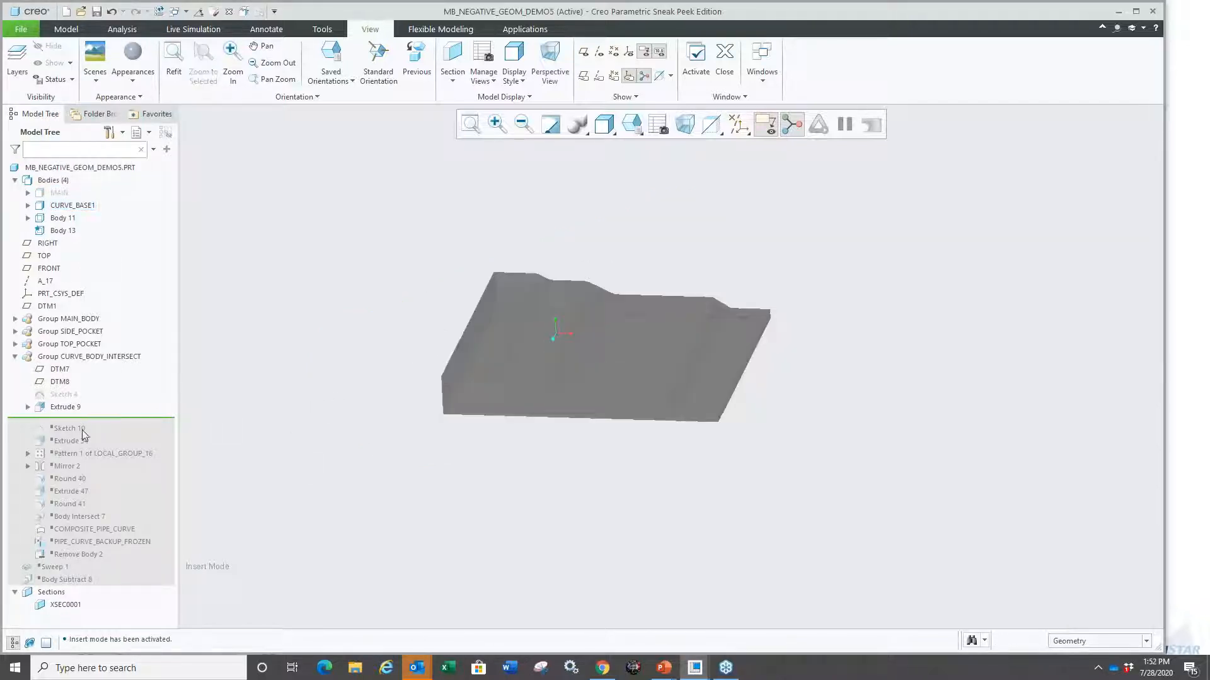
{"action": "left_click_drag", "start_coordinate": [80, 427], "coordinate": [80, 433]}
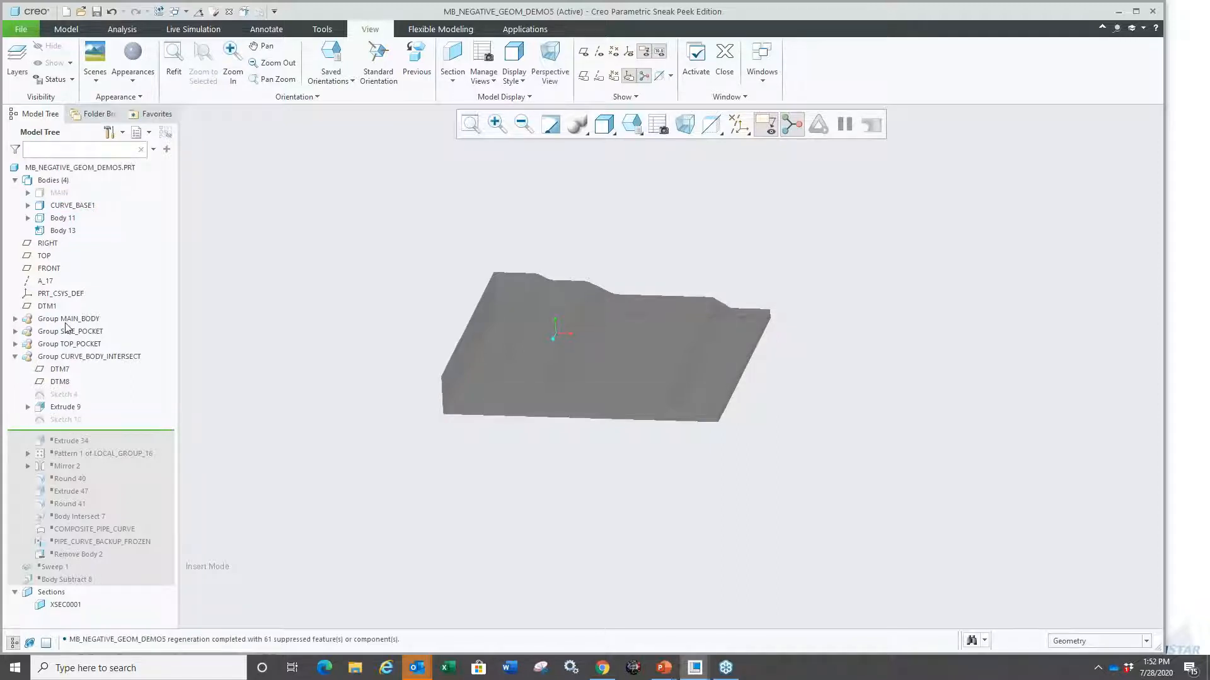
{"action": "left_click", "coordinate": [74, 419]}
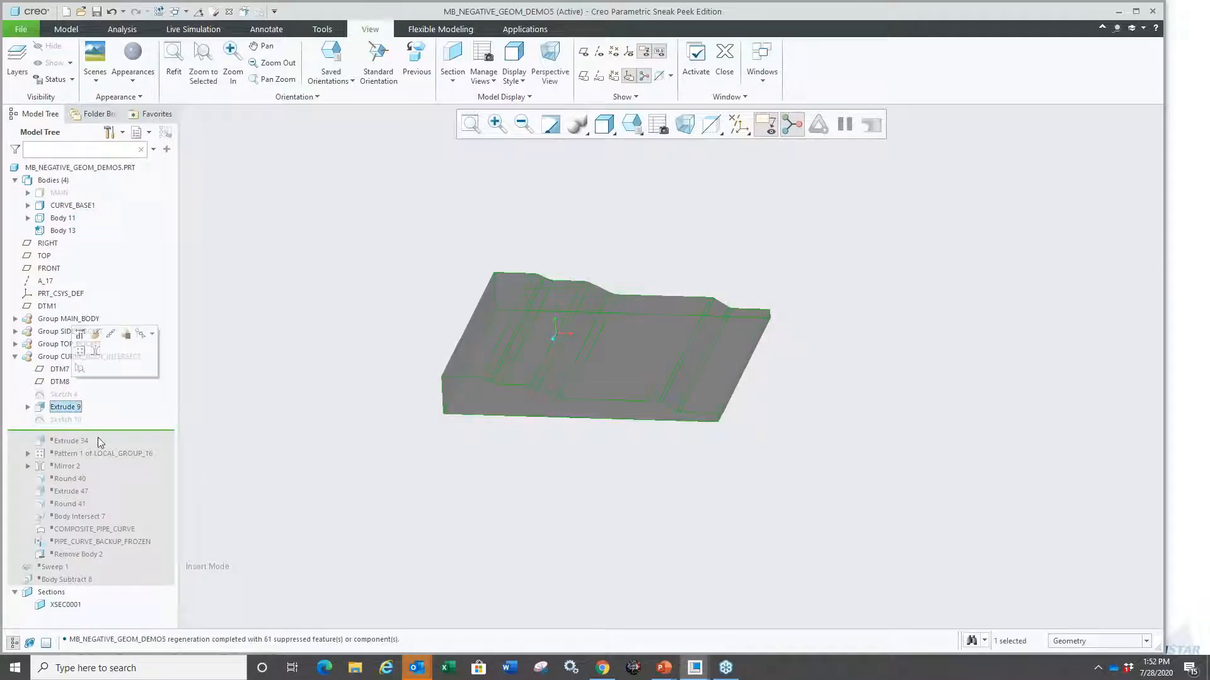
{"action": "left_click_drag", "start_coordinate": [95, 433], "coordinate": [94, 445]}
{"action": "mouse_move", "coordinate": [319, 534]}
{"action": "middle_mouse_down"}
{"action": "mouse_move", "coordinate": [332, 530]}
{"action": "mouse_move", "coordinate": [307, 538]}
{"action": "middle_mouse_up"}
{"action": "scroll", "coordinate": [504, 359], "scroll_direction": "up", "scroll_amount": 3}
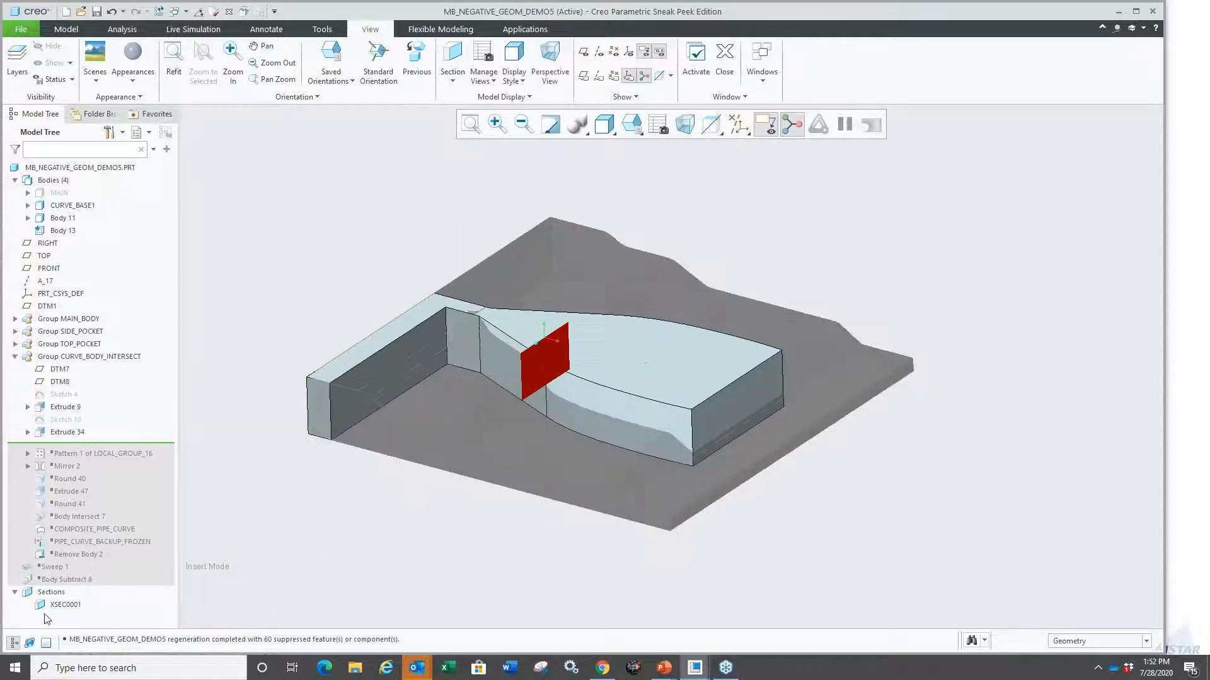
Step: Turn off the interference display of XSEC0001 and inspect the extruded body on the curve base
{"action": "right_click", "coordinate": [57, 606]}
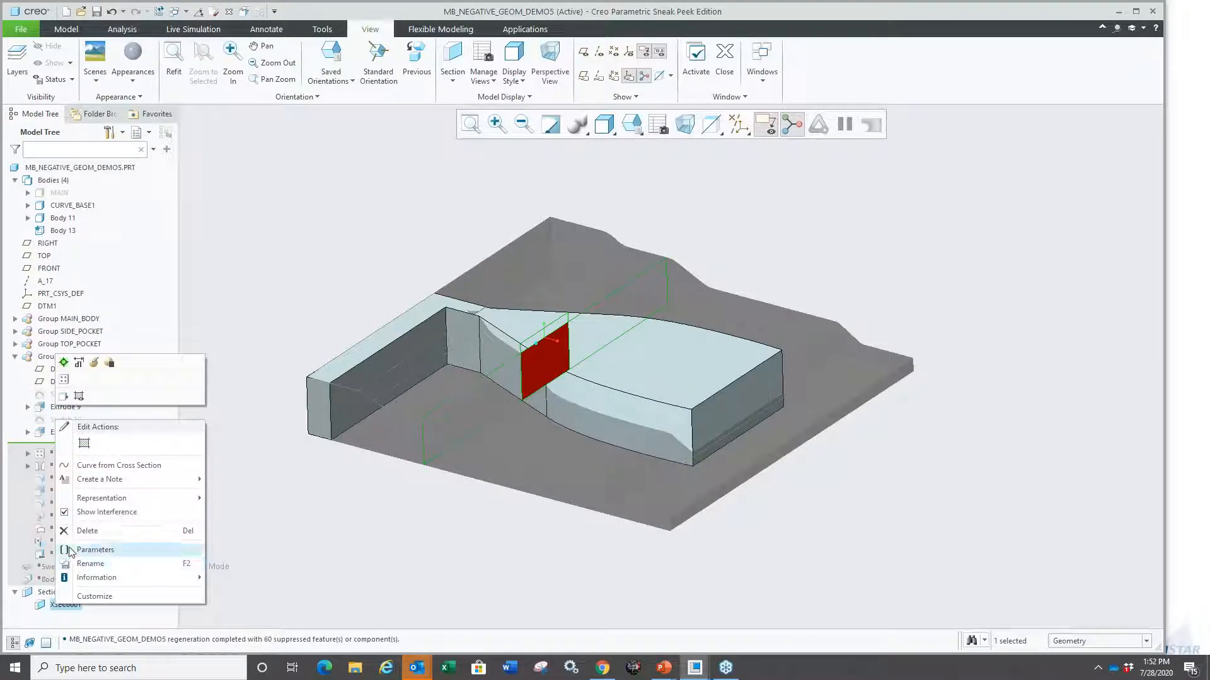
{"action": "left_click", "coordinate": [65, 514]}
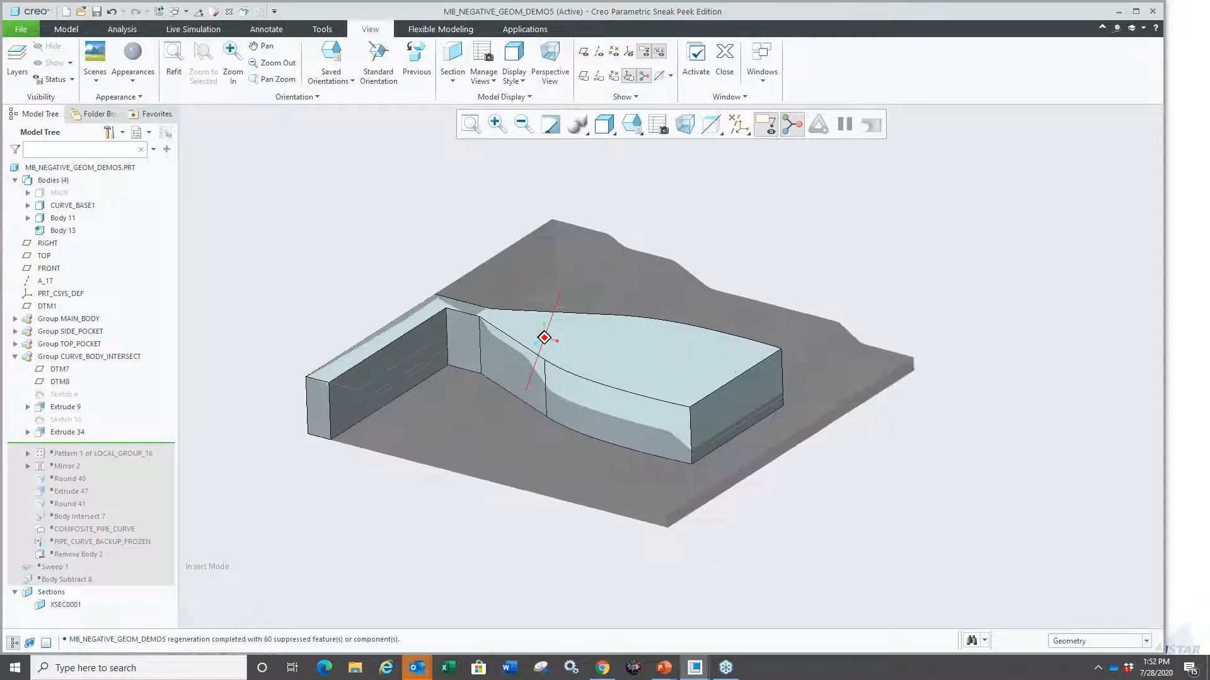
{"action": "scroll", "coordinate": [566, 428], "scroll_direction": "up", "scroll_amount": 3}
{"action": "scroll", "coordinate": [565, 429], "scroll_direction": "down", "scroll_amount": 3}
{"action": "mouse_move", "coordinate": [566, 429]}
{"action": "middle_mouse_down"}
{"action": "mouse_move", "coordinate": [536, 433]}
{"action": "mouse_move", "coordinate": [533, 452]}
{"action": "middle_mouse_up"}
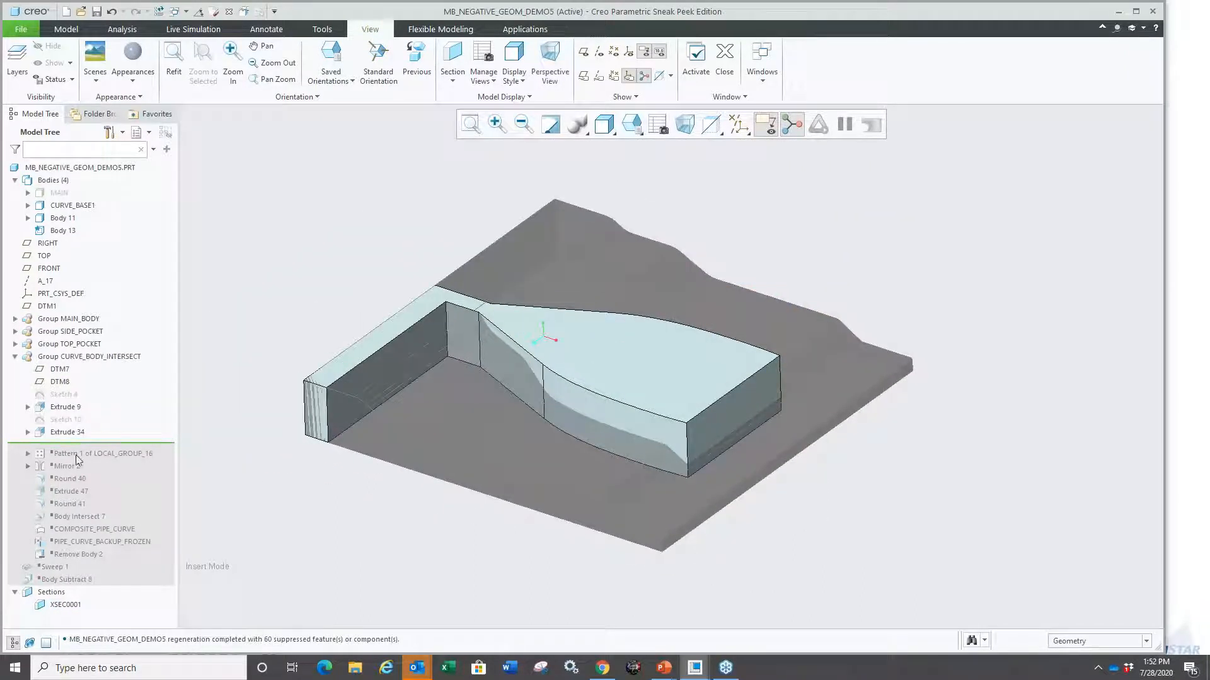
Step: Roll the model forward past Pattern 1 and Mirror 2, and on to just after Round 41
{"action": "left_click_drag", "start_coordinate": [77, 443], "coordinate": [76, 471]}
{"action": "mouse_move", "coordinate": [569, 358]}
{"action": "middle_mouse_down"}
{"action": "mouse_move", "coordinate": [588, 451]}
{"action": "mouse_move", "coordinate": [591, 385]}
{"action": "middle_mouse_up"}
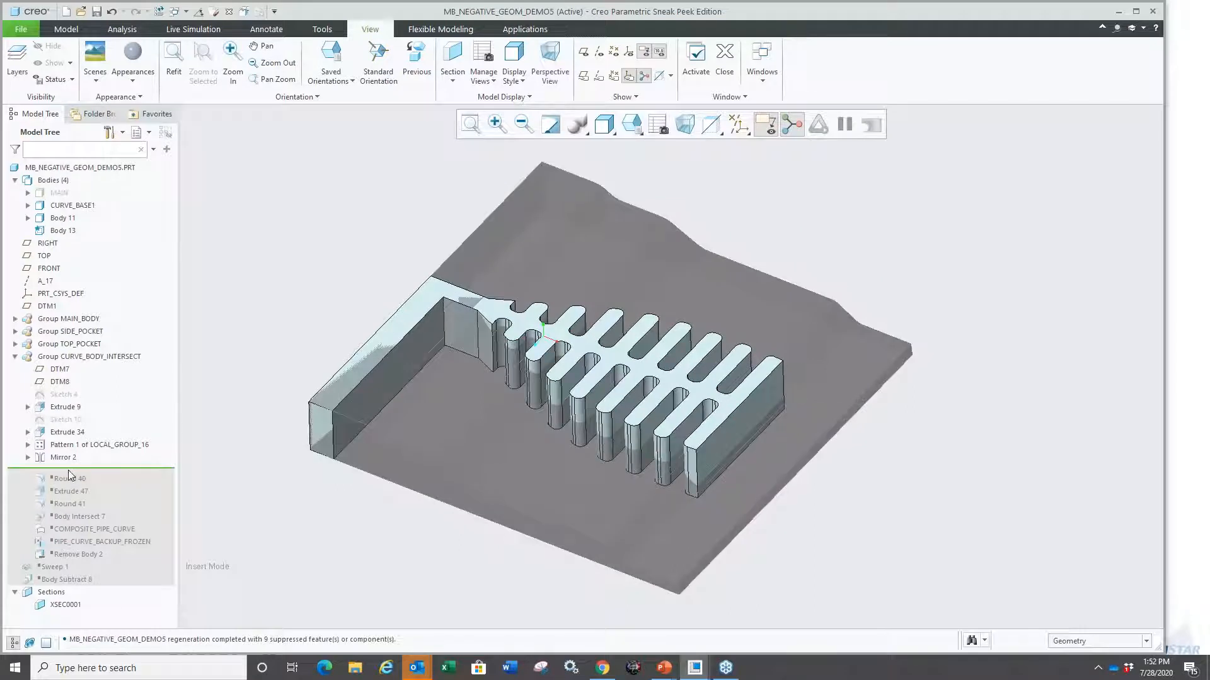
{"action": "left_click_drag", "start_coordinate": [75, 507], "coordinate": [75, 509]}
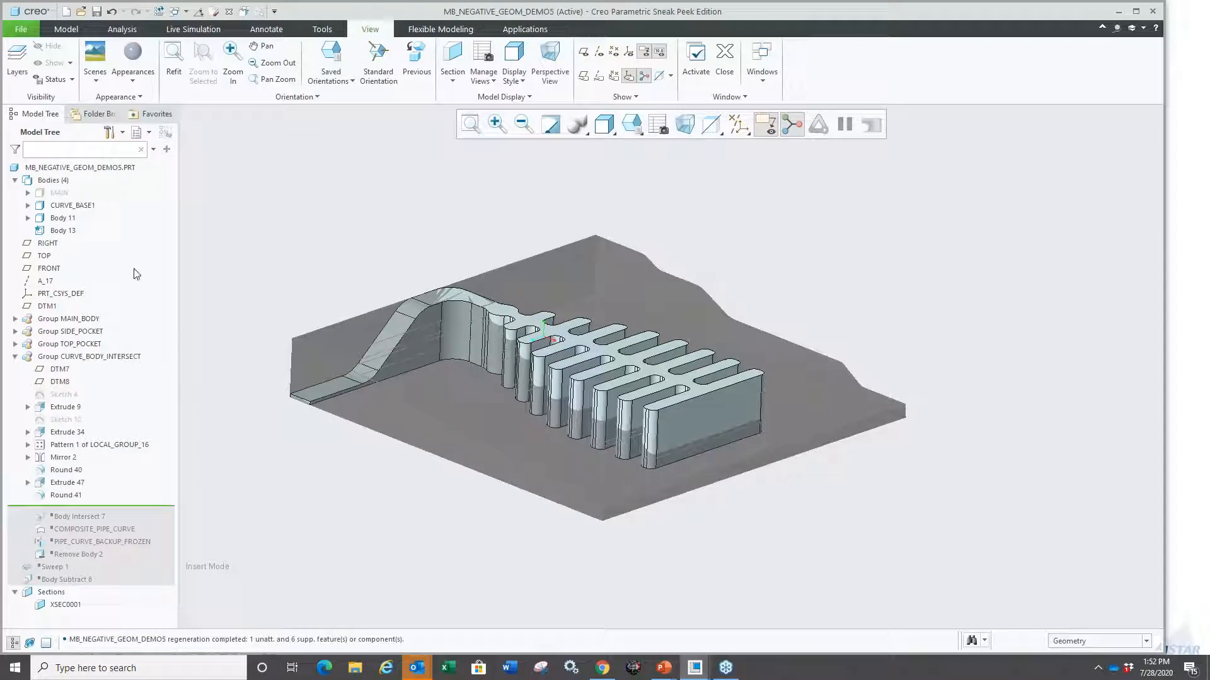
Step: Try a Boolean intersection of the CURVE_BASE1 body with Body 11 as the modifying body, and cancel it
{"action": "left_click", "coordinate": [72, 206]}
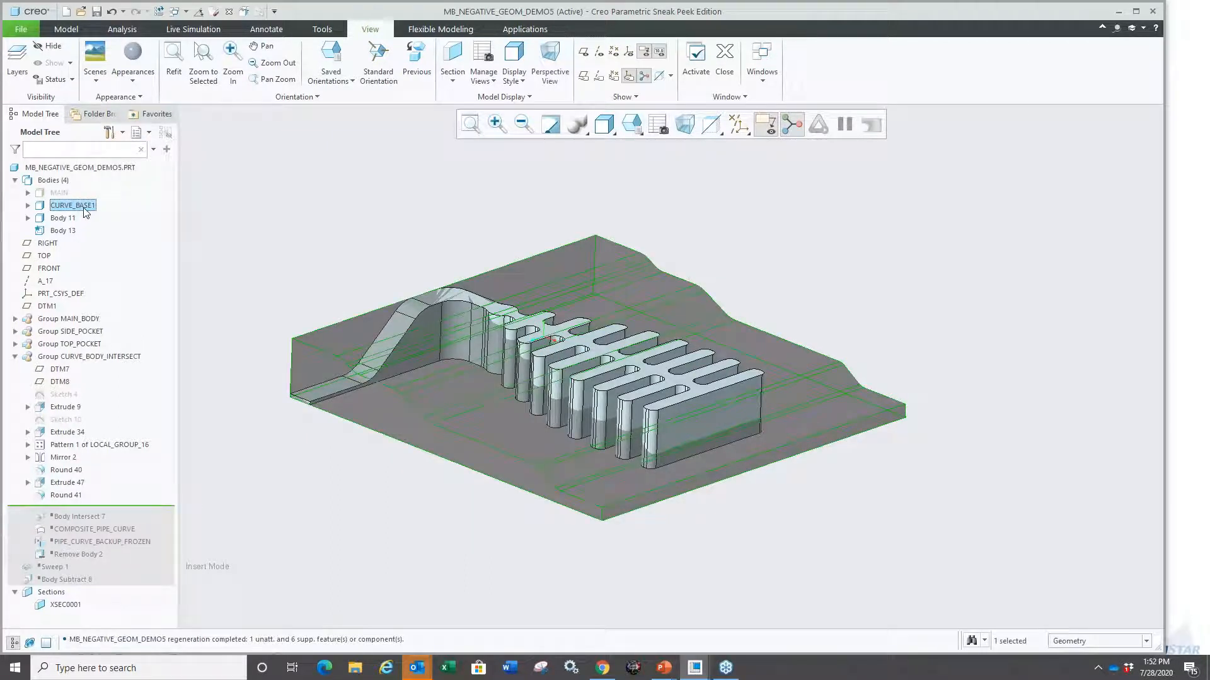
{"action": "right_click", "coordinate": [87, 212]}
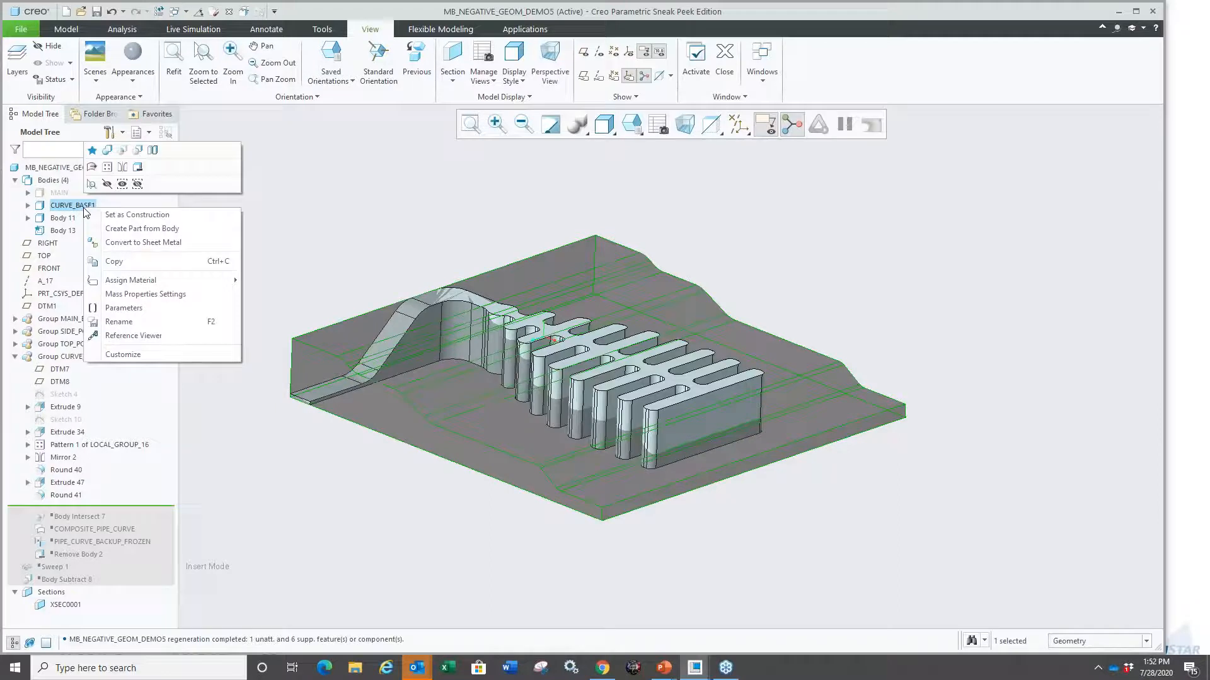
{"action": "left_click", "coordinate": [124, 154]}
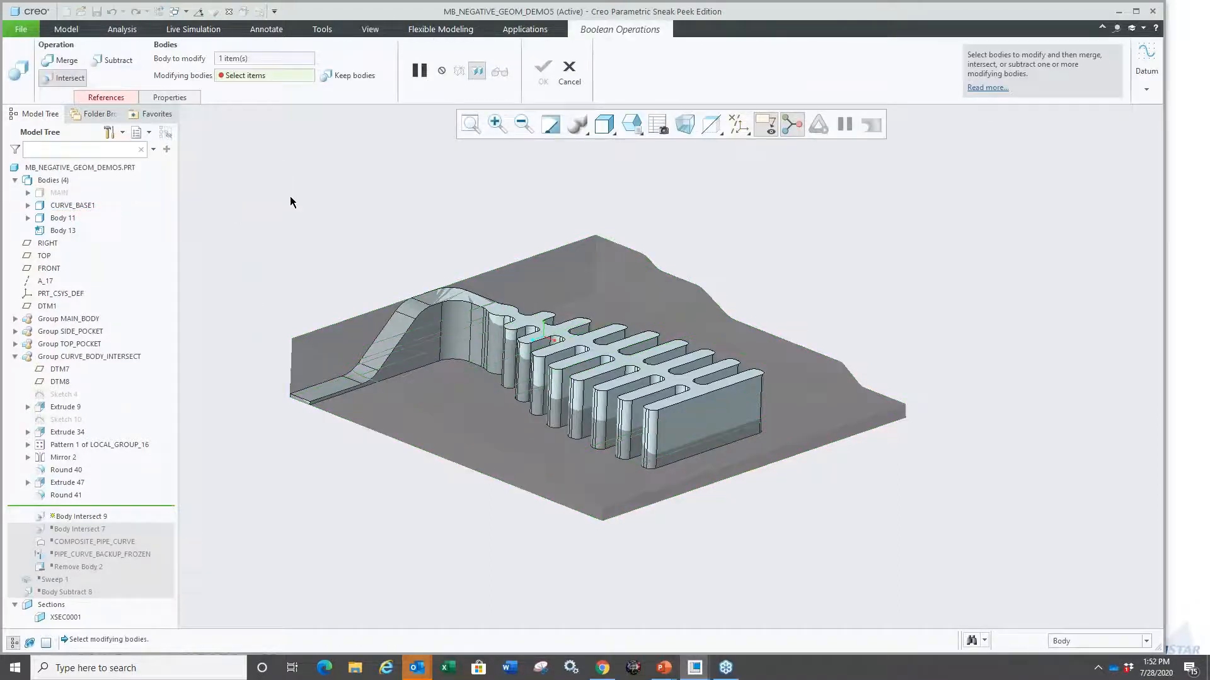
{"action": "left_click", "coordinate": [442, 328]}
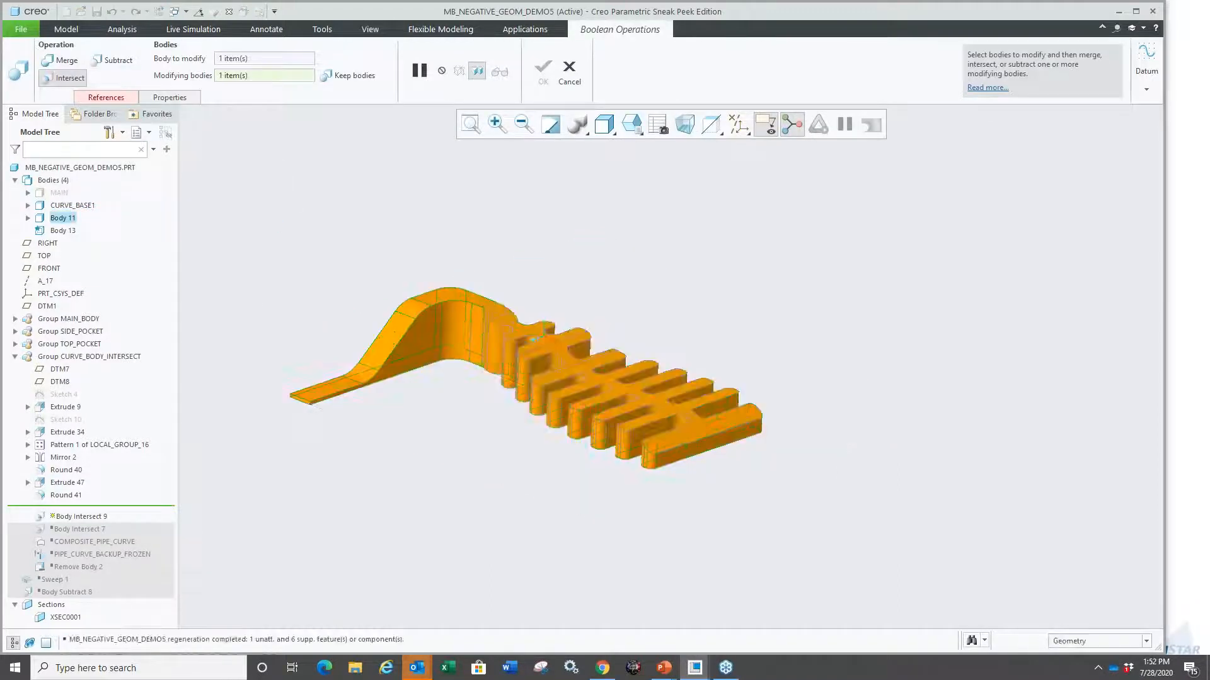
{"action": "left_click", "coordinate": [569, 72]}
{"action": "left_click", "coordinate": [604, 357]}
Step: Roll the model forward to just after Body Intersect 7 and inspect an edge of the intersected body
{"action": "left_click_drag", "start_coordinate": [72, 505], "coordinate": [72, 519]}
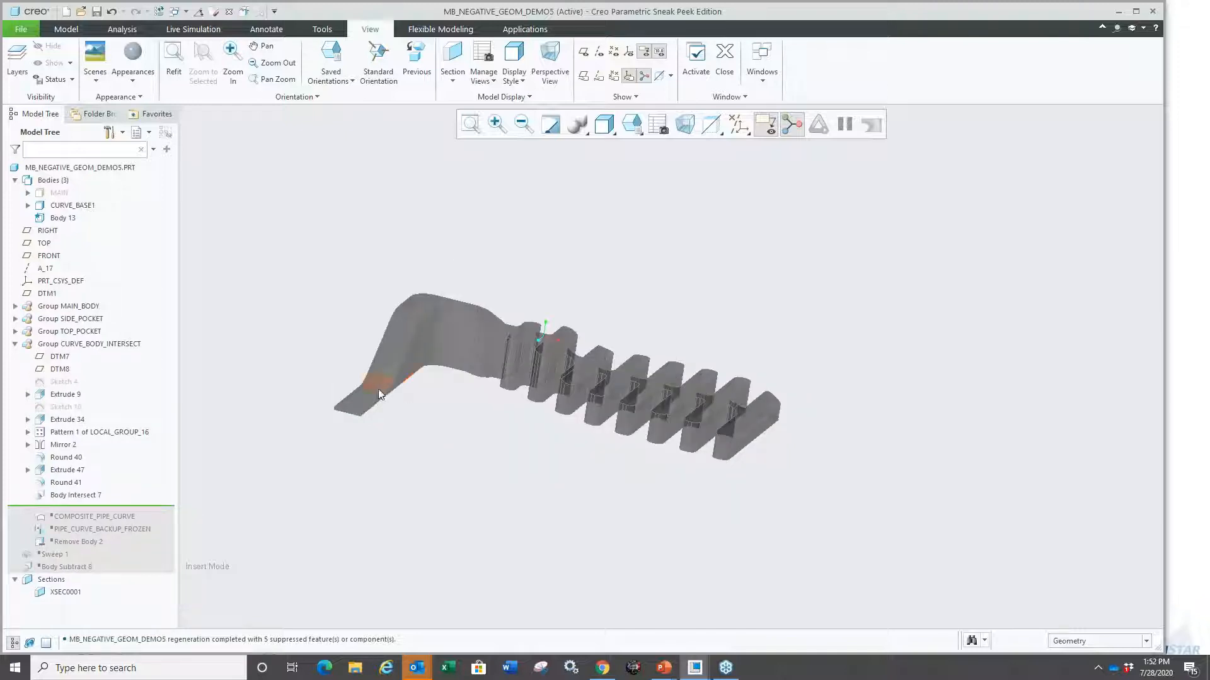
{"action": "left_click", "coordinate": [371, 408]}
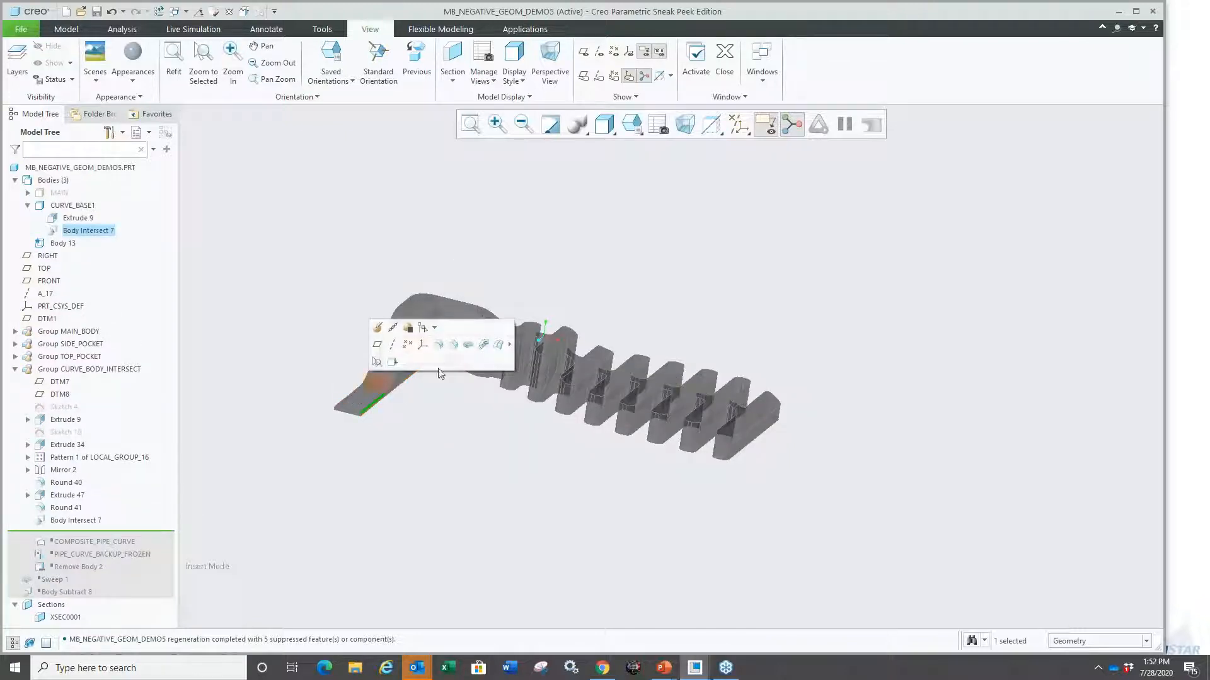
{"action": "left_click", "coordinate": [459, 451]}
Step: Roll the model forward past COMPOSITE_PIPE_CURVE to just after Remove Body 2 and inspect the pipe curve
{"action": "left_click_drag", "start_coordinate": [77, 535], "coordinate": [77, 545]}
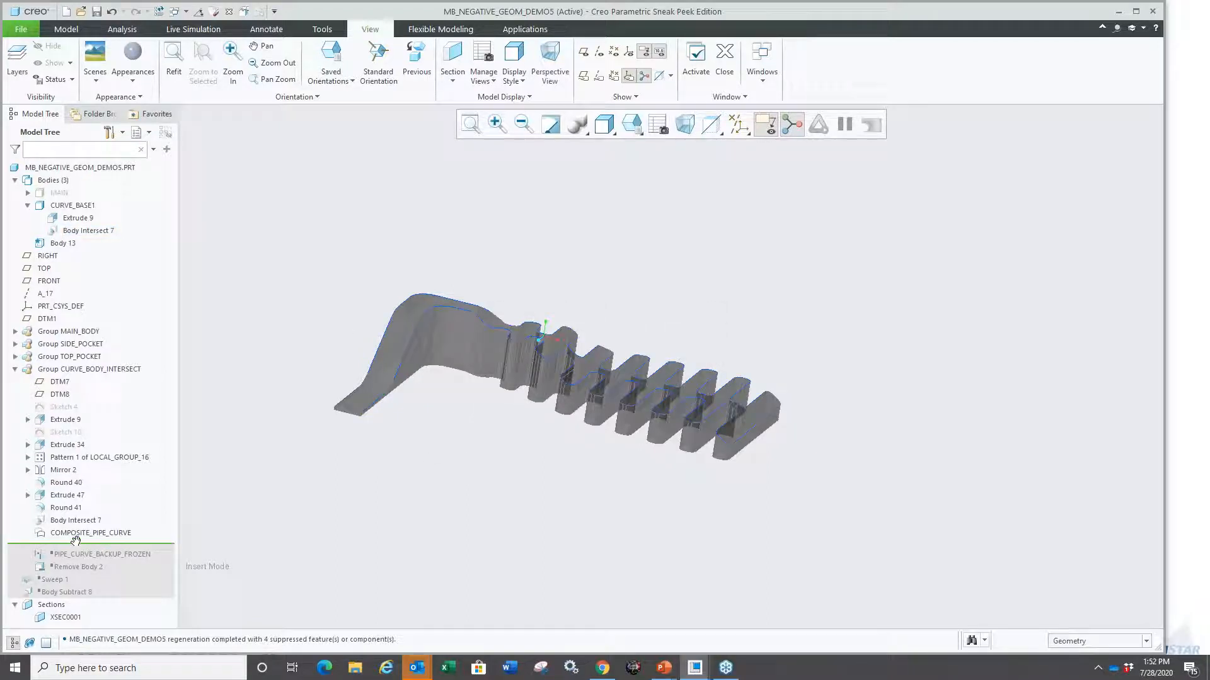
{"action": "left_click", "coordinate": [76, 540]}
{"action": "mouse_move", "coordinate": [71, 546]}
{"action": "left_mouse_down"}
{"action": "mouse_move", "coordinate": [71, 562]}
{"action": "mouse_move", "coordinate": [99, 570]}
{"action": "left_mouse_up"}
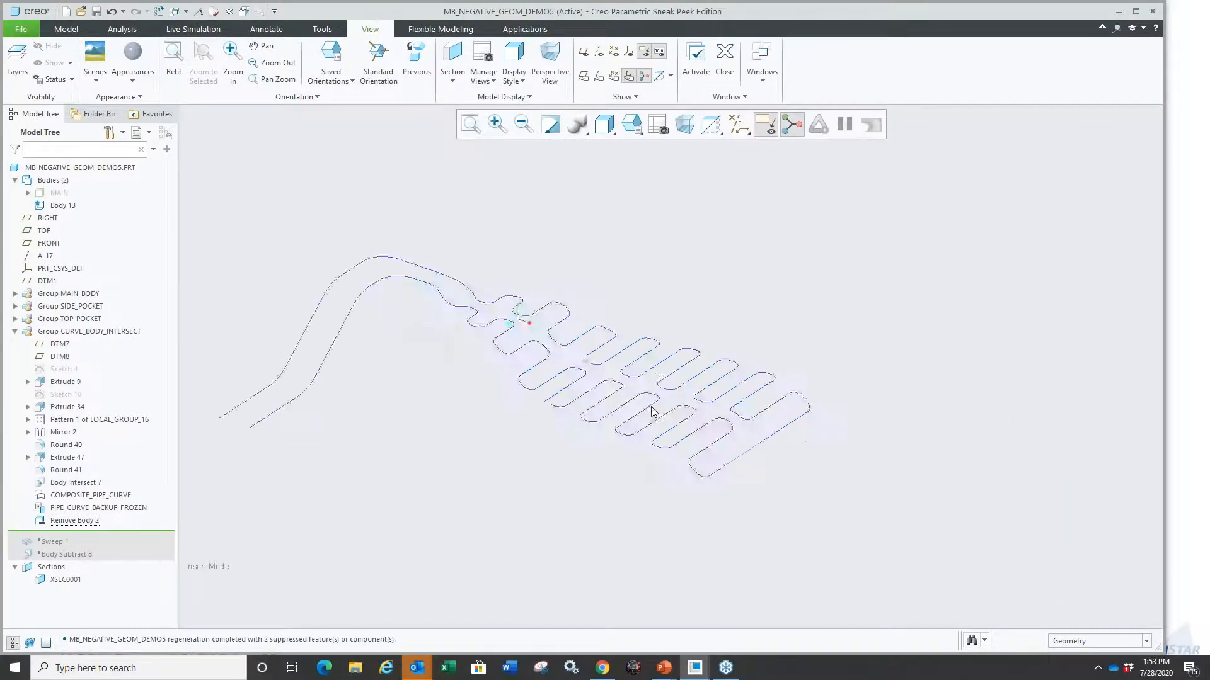
{"action": "mouse_move", "coordinate": [604, 405]}
{"action": "middle_mouse_down"}
{"action": "mouse_move", "coordinate": [500, 364]}
{"action": "mouse_move", "coordinate": [444, 359]}
{"action": "middle_mouse_up"}
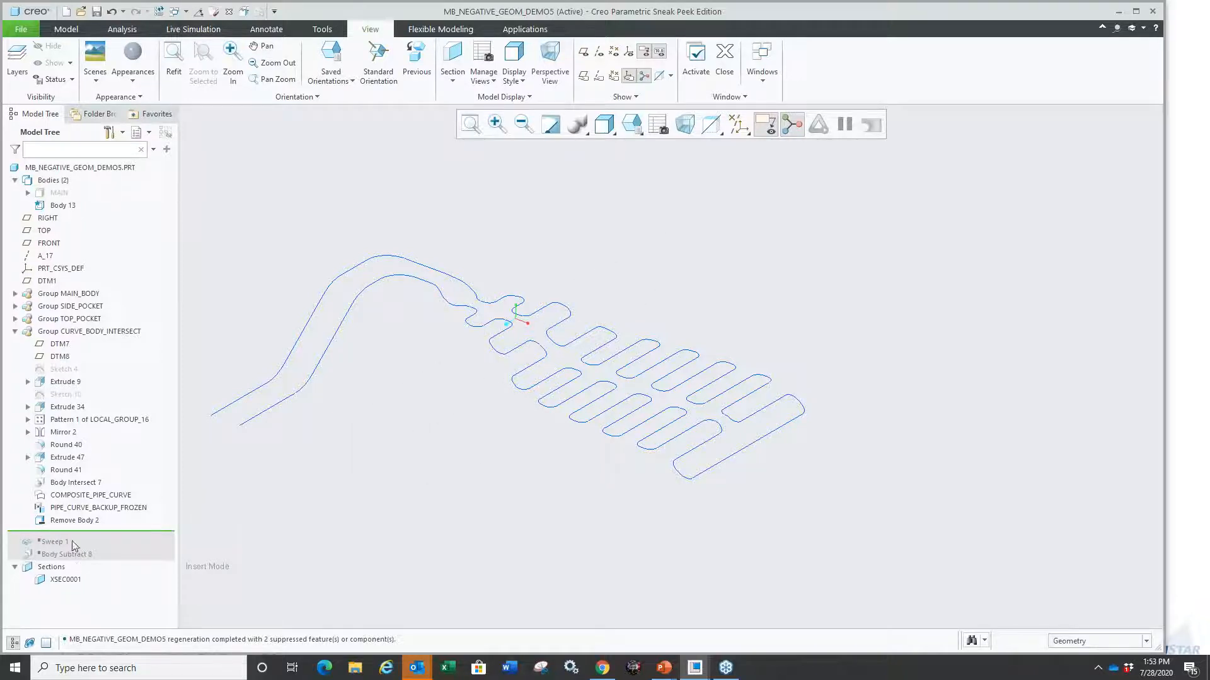
Step: Roll the model forward to the end, after Body Subtract 8, and show the MAIN body
{"action": "left_click_drag", "start_coordinate": [77, 535], "coordinate": [68, 561]}
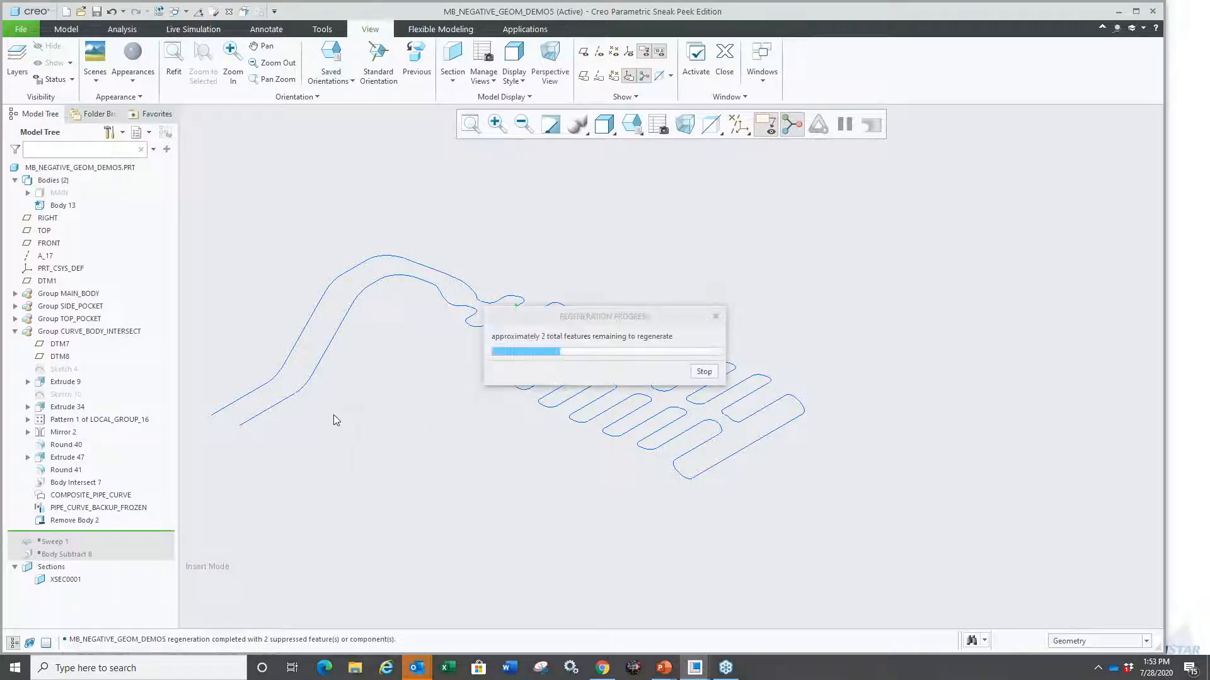
{"action": "left_click", "coordinate": [59, 192]}
{"action": "left_click", "coordinate": [79, 149]}
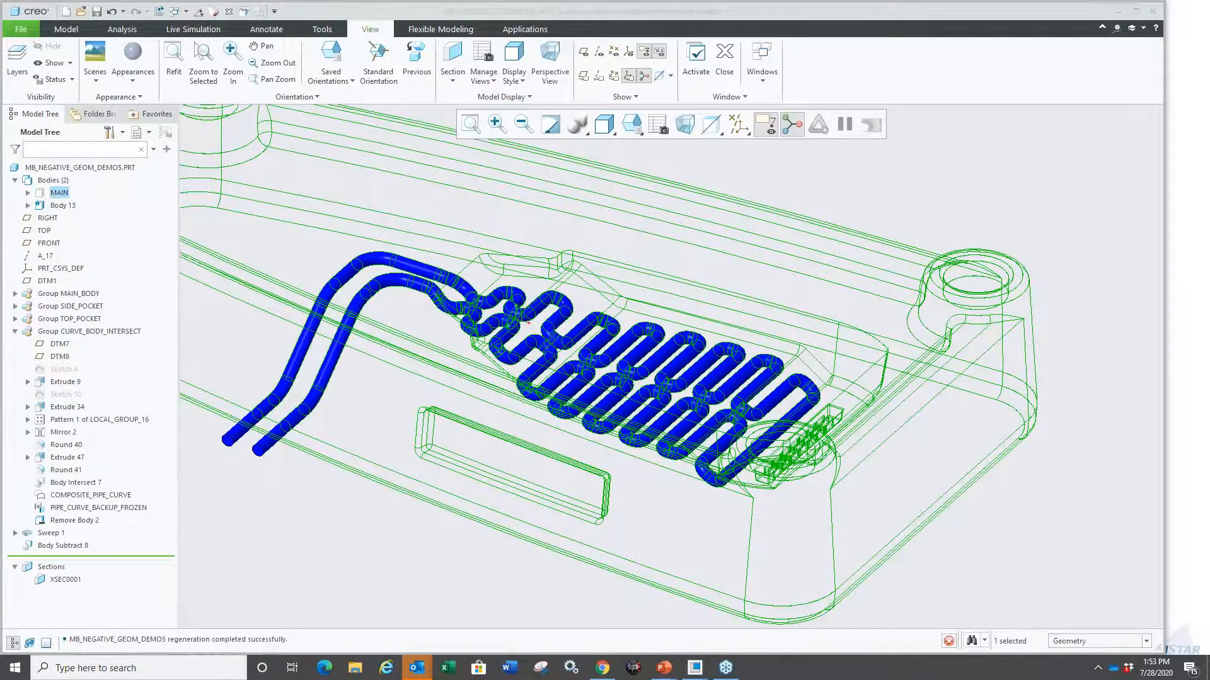
{"action": "key", "text": "ctrl+d"}
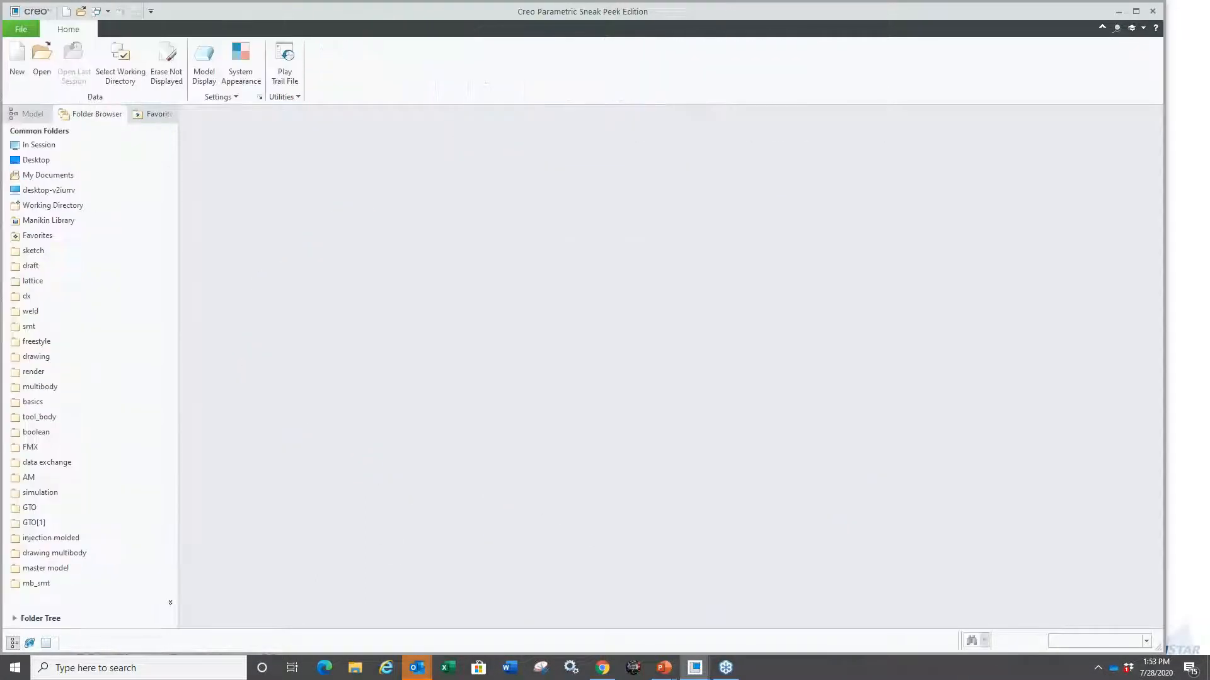
Step: Erase all models that are not displayed from the session and browse to the data exchange folder
{"action": "left_click", "coordinate": [167, 61]}
{"action": "key", "text": "Return"}
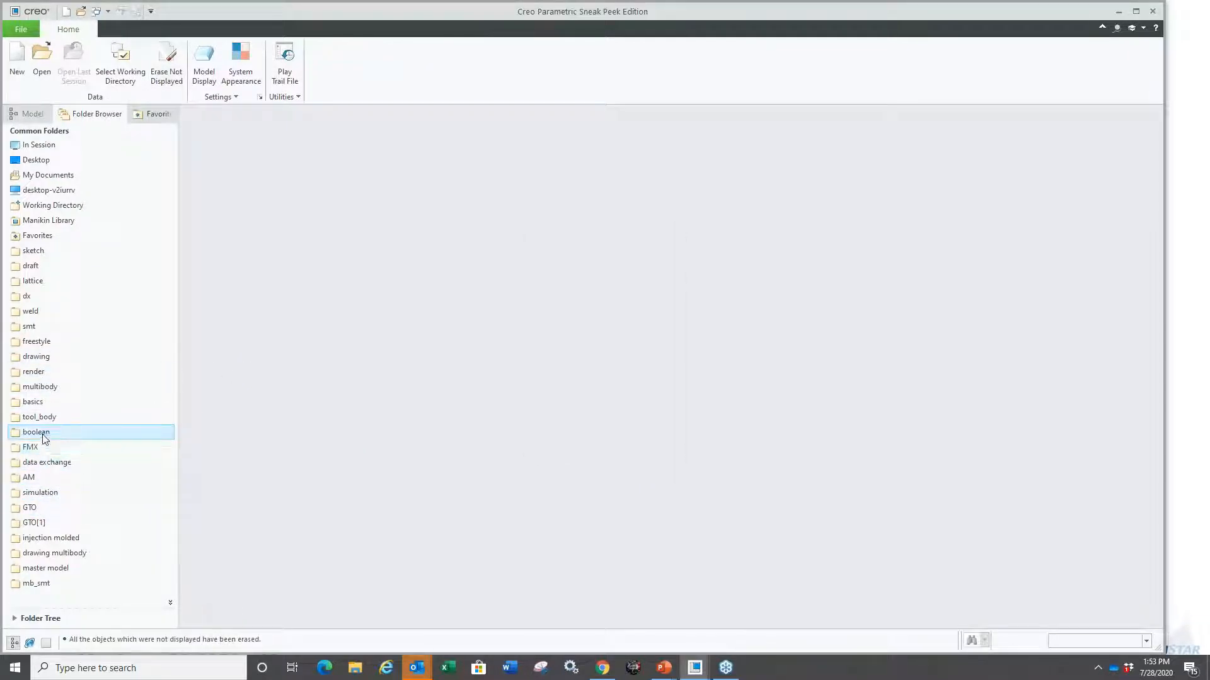
{"action": "left_click", "coordinate": [49, 464]}
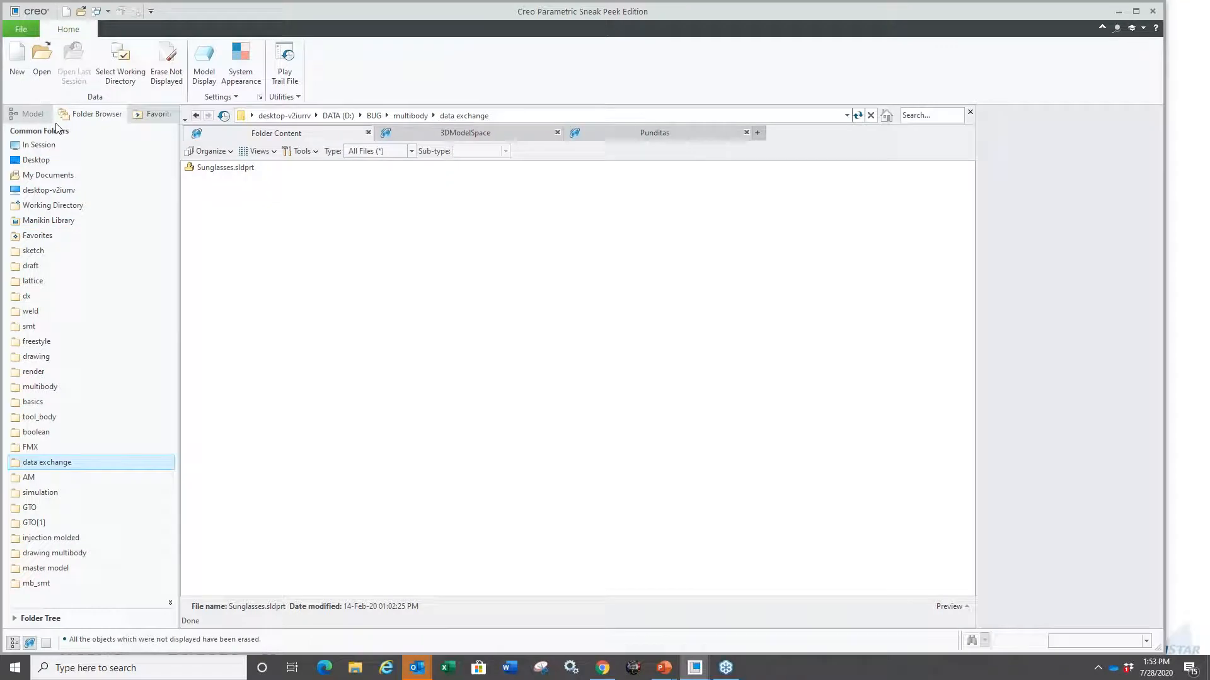
Step: Open the SolidWorks import profile setup in the Data Exchange options
{"action": "left_click", "coordinate": [18, 30]}
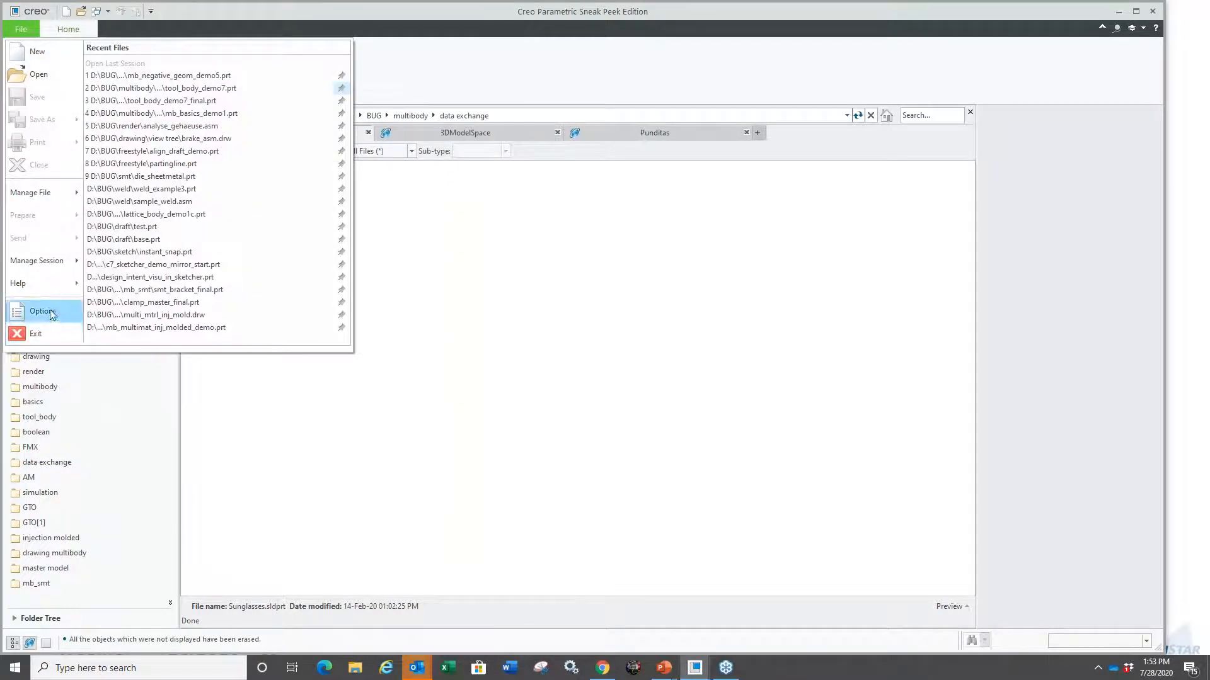
{"action": "left_click", "coordinate": [28, 310]}
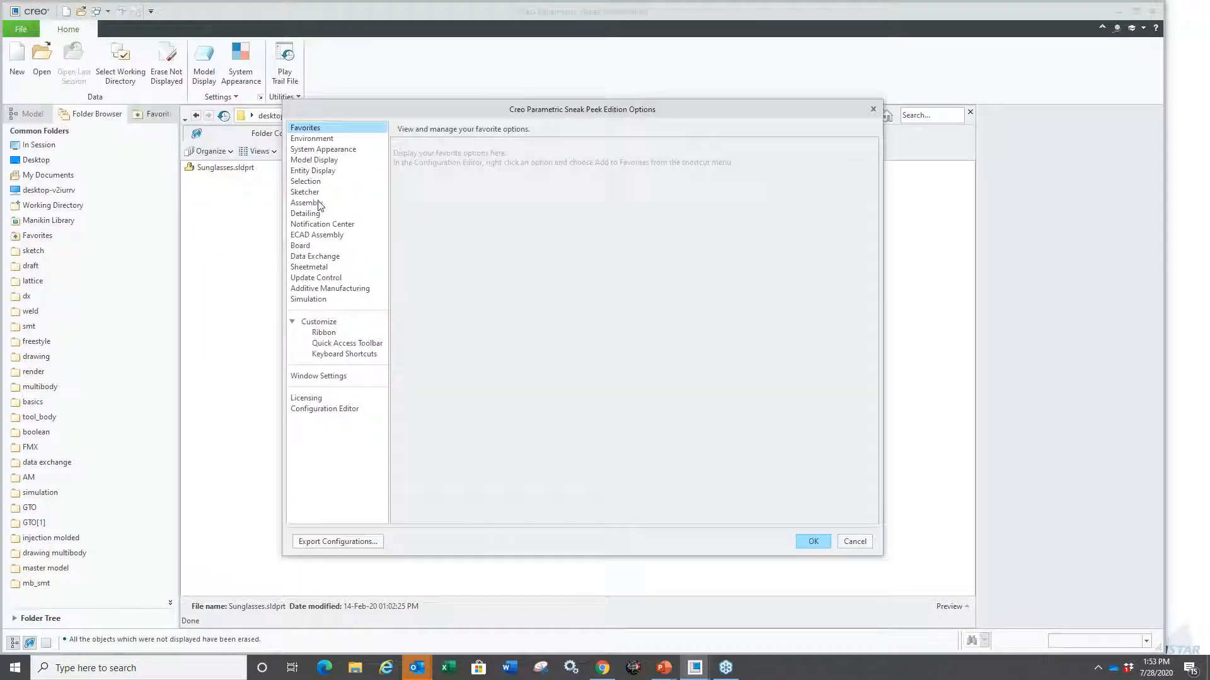
{"action": "left_click", "coordinate": [316, 257]}
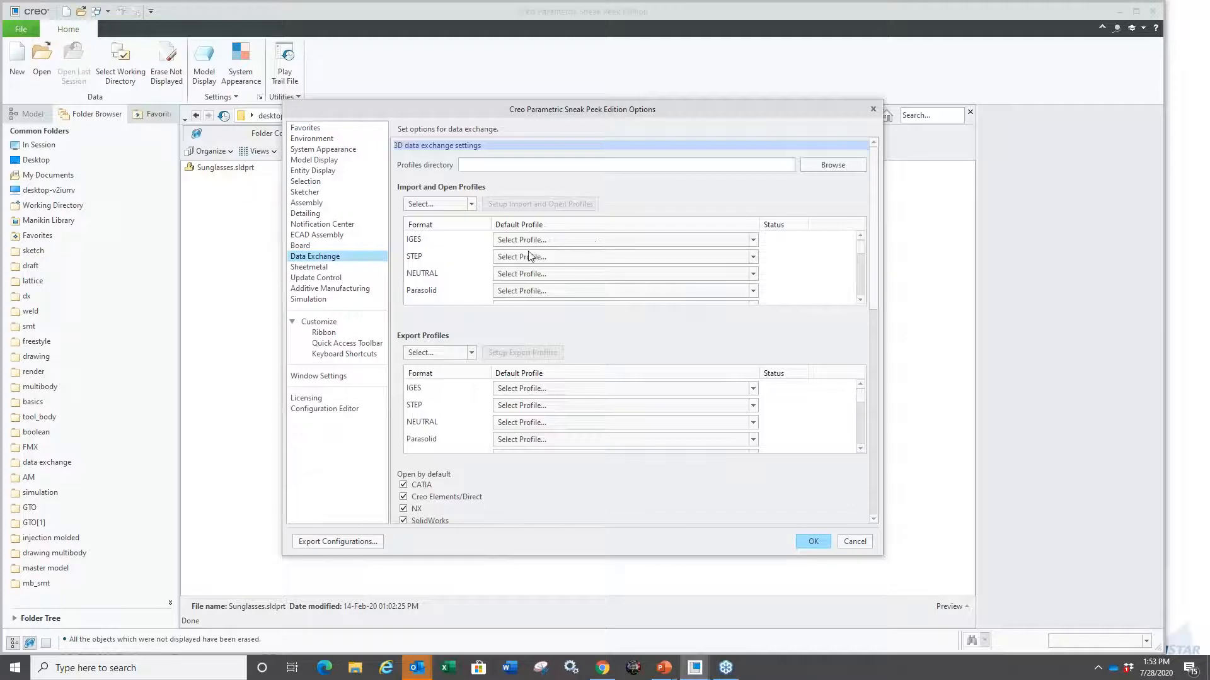
{"action": "left_click", "coordinate": [470, 205]}
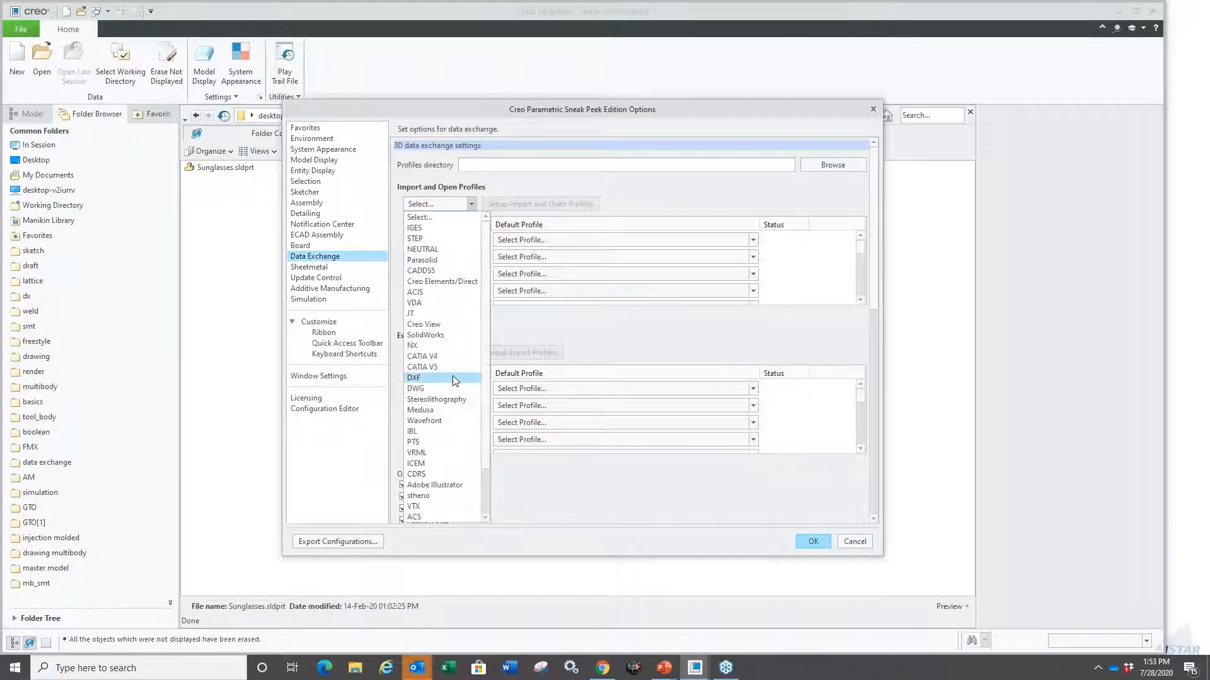
{"action": "left_click", "coordinate": [445, 335]}
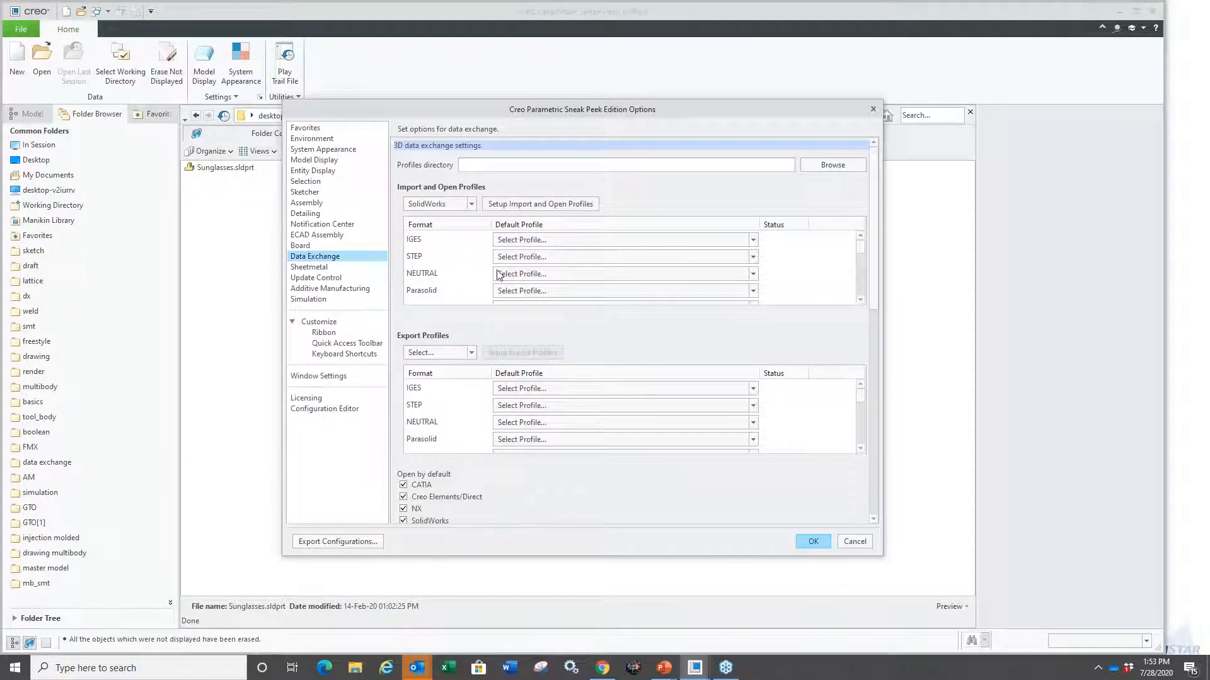
{"action": "left_click", "coordinate": [519, 205]}
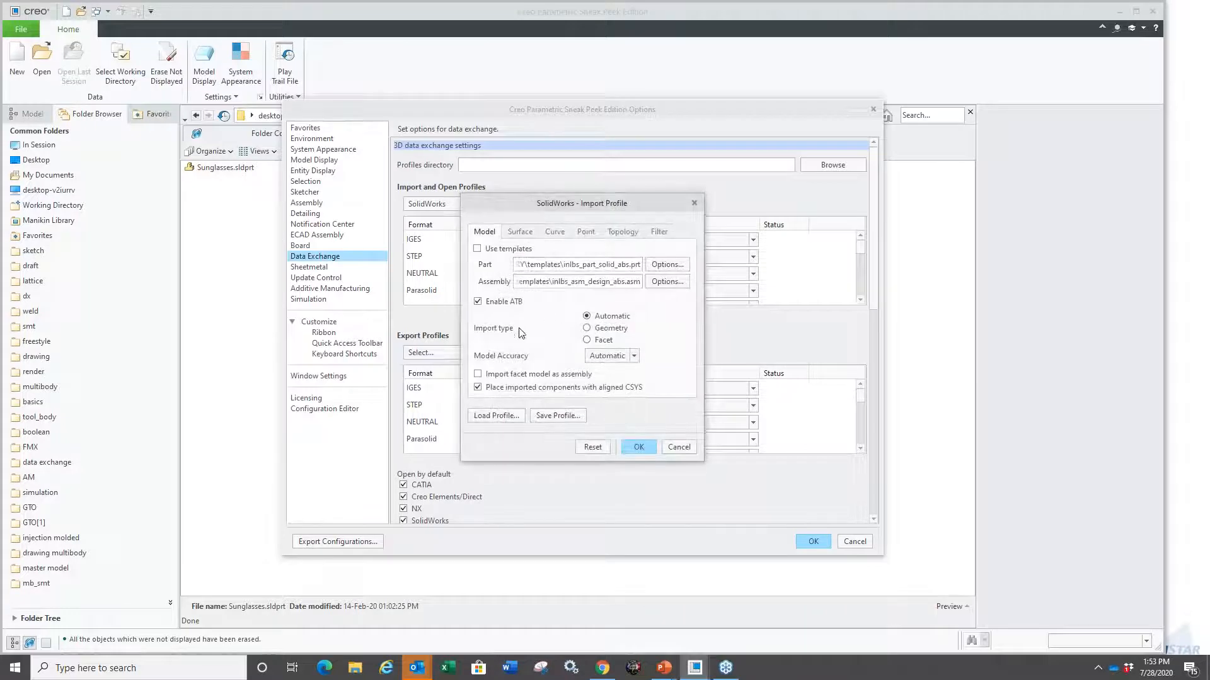
Step: Enable importing multiple bodies into one part in the profile's topology settings, and accept the profile and the options
{"action": "left_click", "coordinate": [630, 234]}
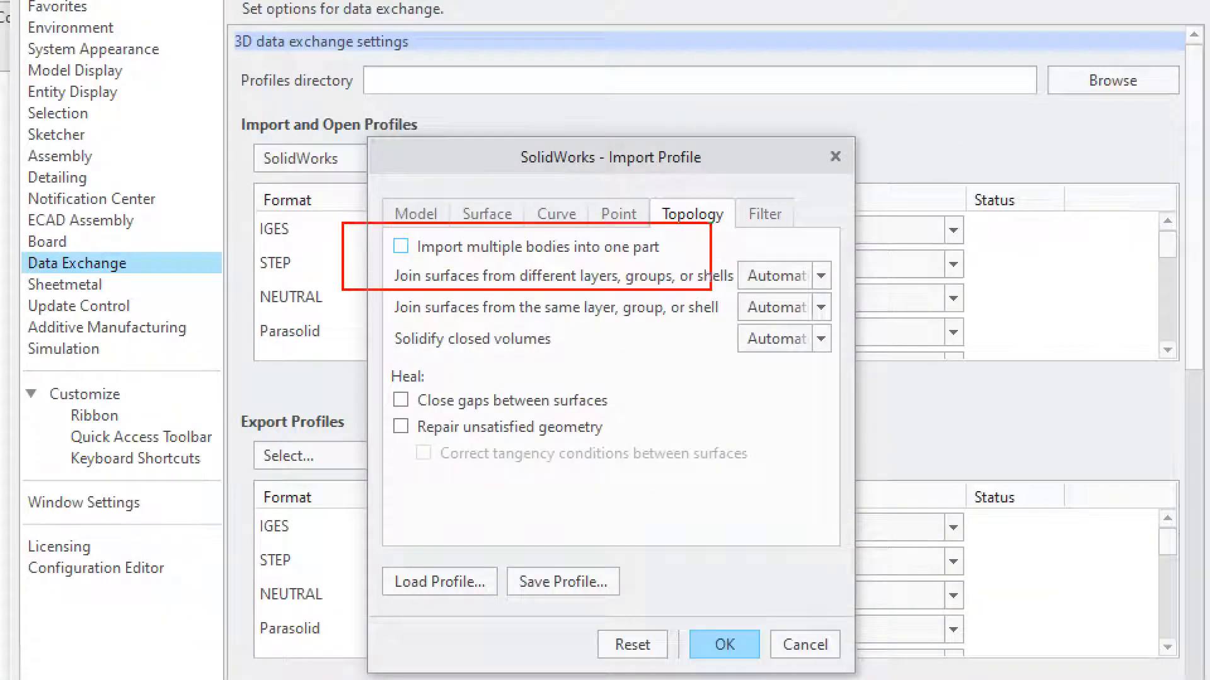
{"action": "left_click_drag", "start_coordinate": [406, 260], "coordinate": [565, 186]}
{"action": "left_click", "coordinate": [401, 246]}
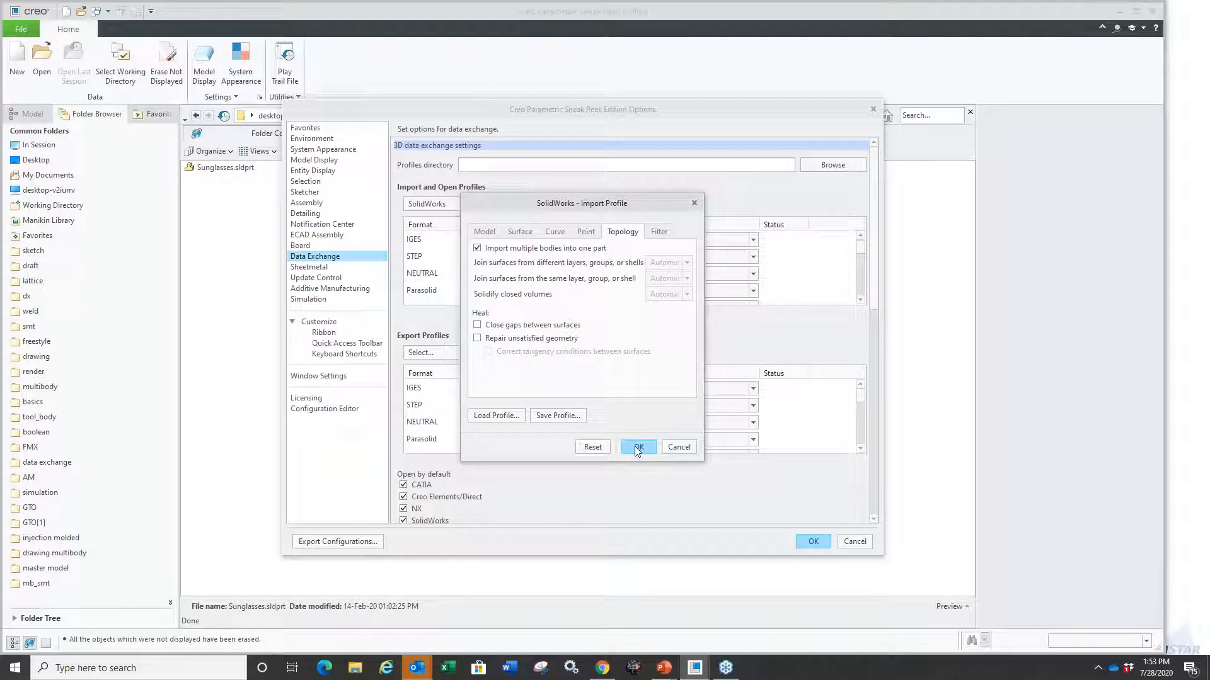
{"action": "left_click", "coordinate": [636, 446]}
{"action": "left_click", "coordinate": [812, 543]}
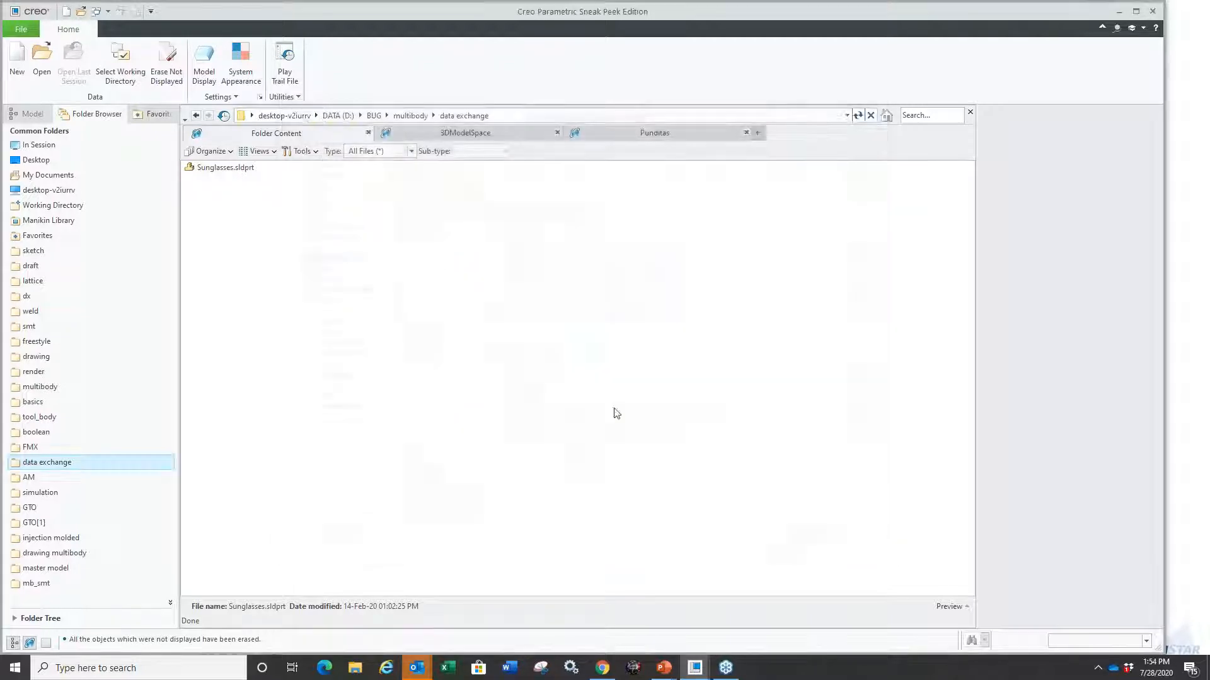
Step: Import Sunglasses.sldprt from the data exchange folder as a part
{"action": "left_click", "coordinate": [41, 59]}
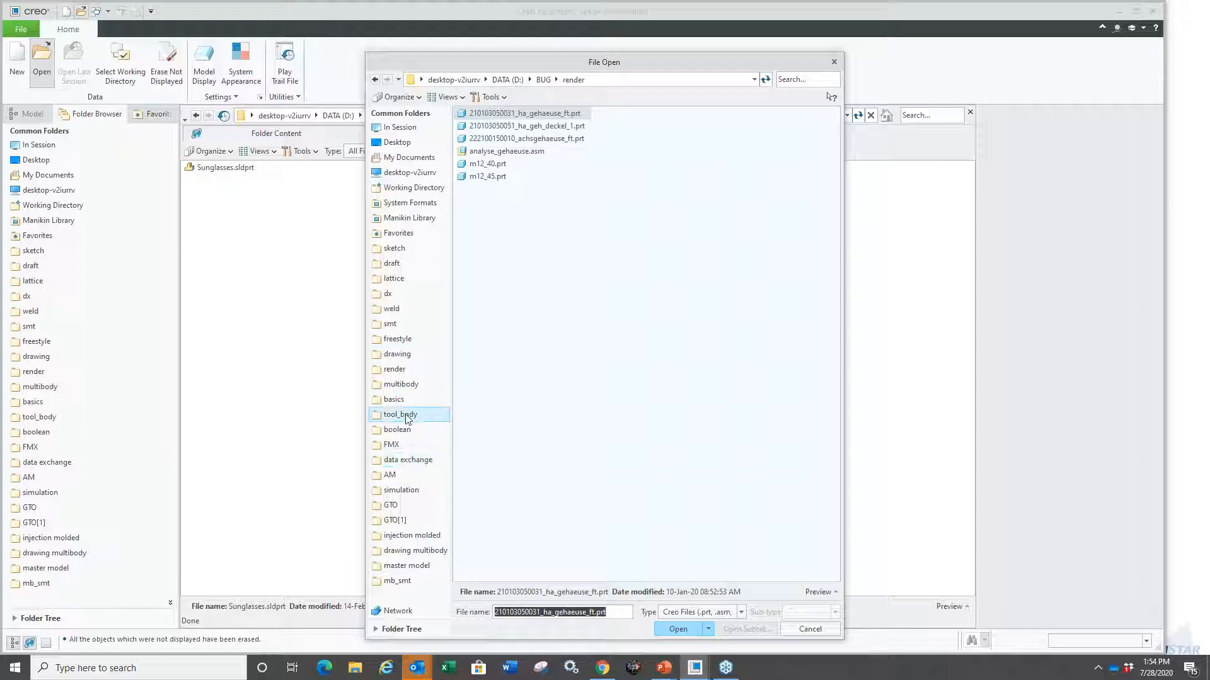
{"action": "left_click", "coordinate": [409, 459]}
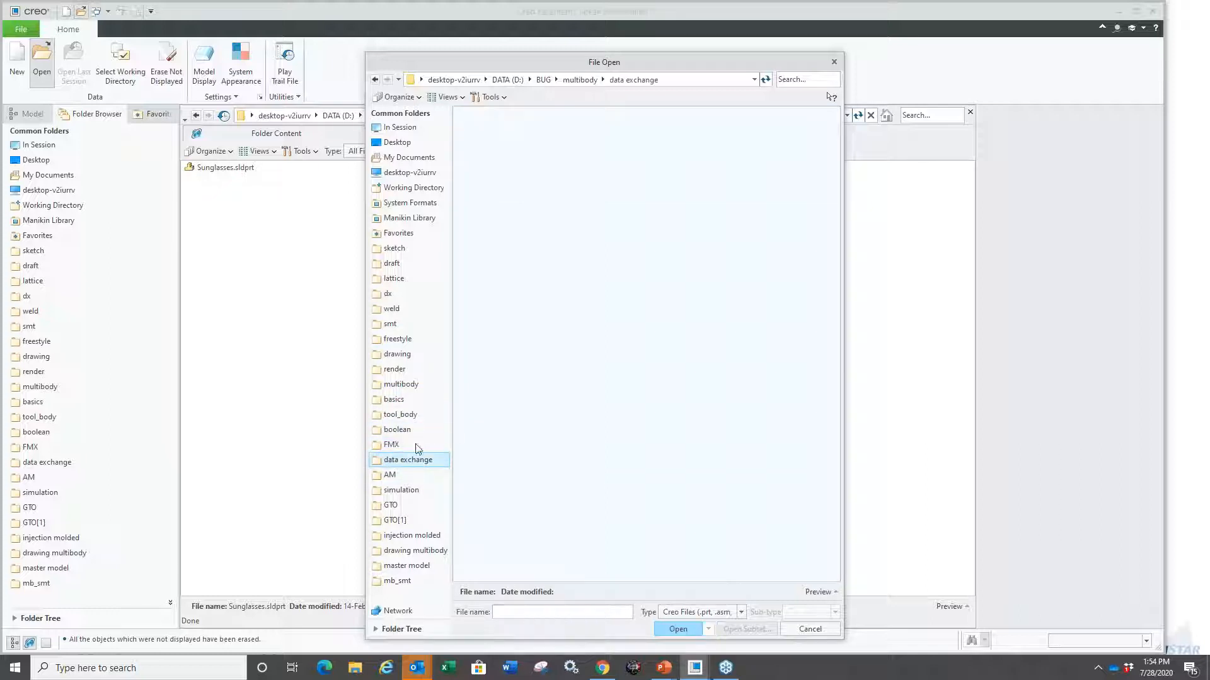
{"action": "left_click", "coordinate": [699, 612]}
{"action": "left_click", "coordinate": [679, 296]}
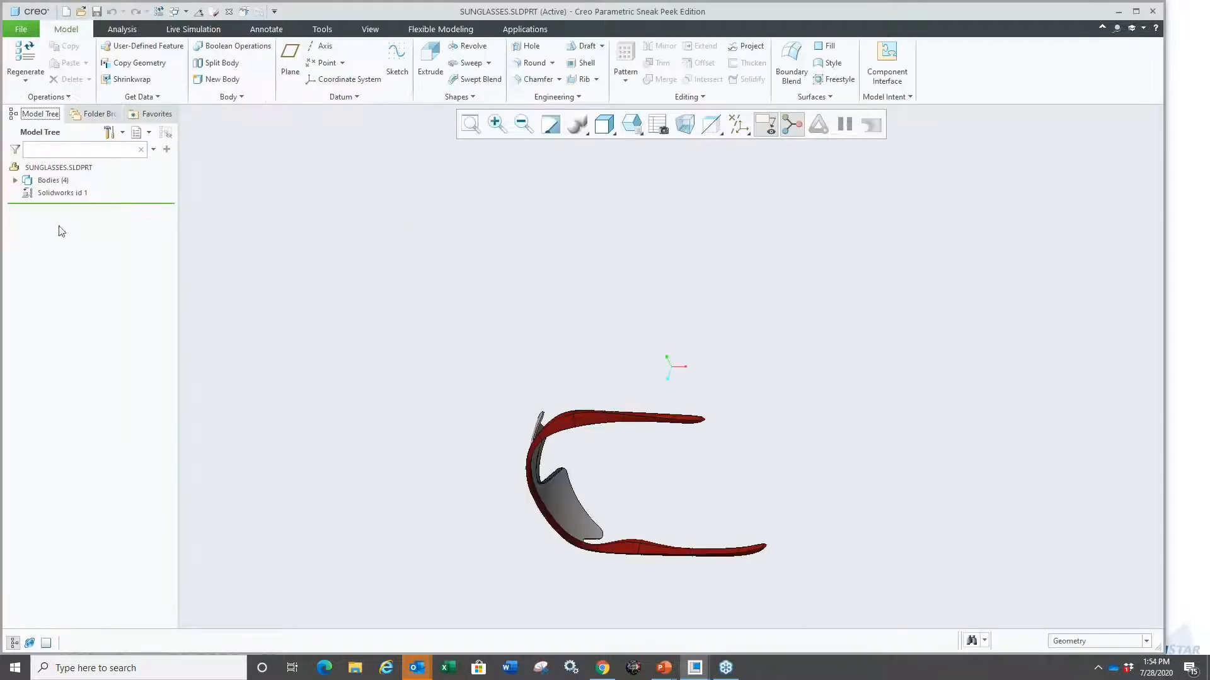
Step: Expand the imported part's bodies and highlight GLASSES, FRAME and NOSE_PAD to identify each one in the model
{"action": "mouse_move", "coordinate": [426, 478]}
{"action": "middle_mouse_down"}
{"action": "mouse_move", "coordinate": [649, 497]}
{"action": "mouse_move", "coordinate": [556, 432]}
{"action": "mouse_move", "coordinate": [565, 550]}
{"action": "mouse_move", "coordinate": [477, 281]}
{"action": "mouse_move", "coordinate": [475, 343]}
{"action": "mouse_move", "coordinate": [472, 265]}
{"action": "middle_mouse_up"}
{"action": "scroll", "coordinate": [467, 273], "scroll_direction": "up", "scroll_amount": 5}
{"action": "left_click", "coordinate": [15, 181]}
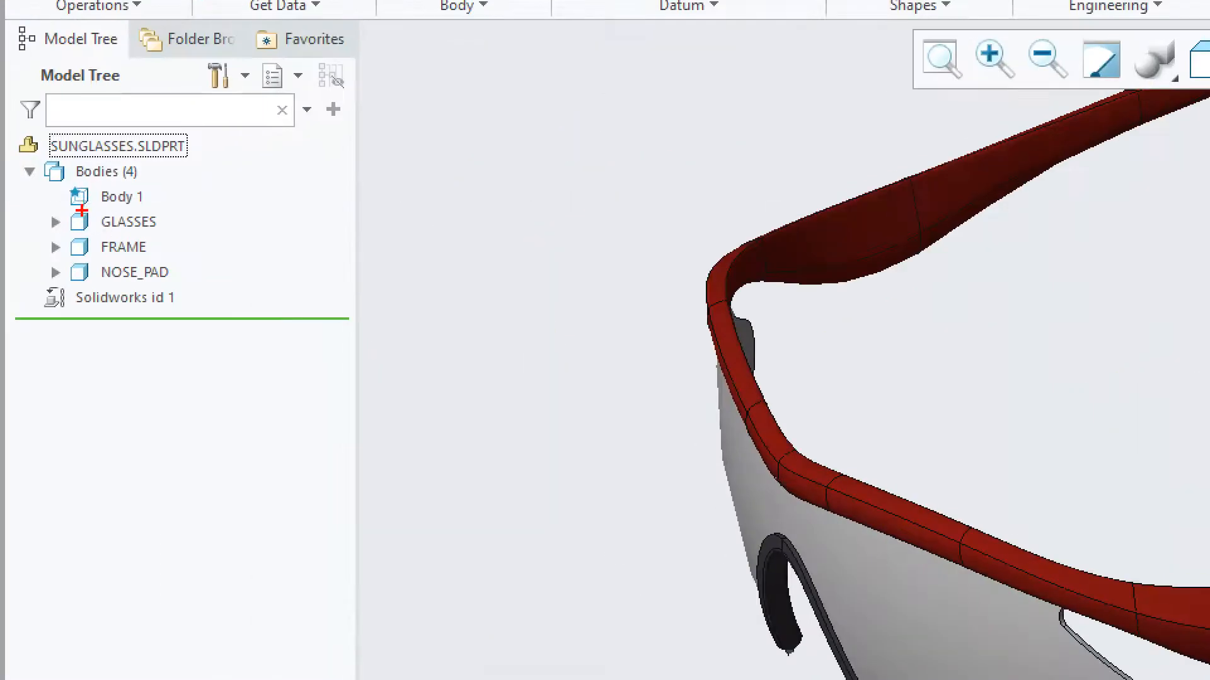
{"action": "left_click_drag", "start_coordinate": [82, 210], "coordinate": [199, 248], "text": "ctrl"}
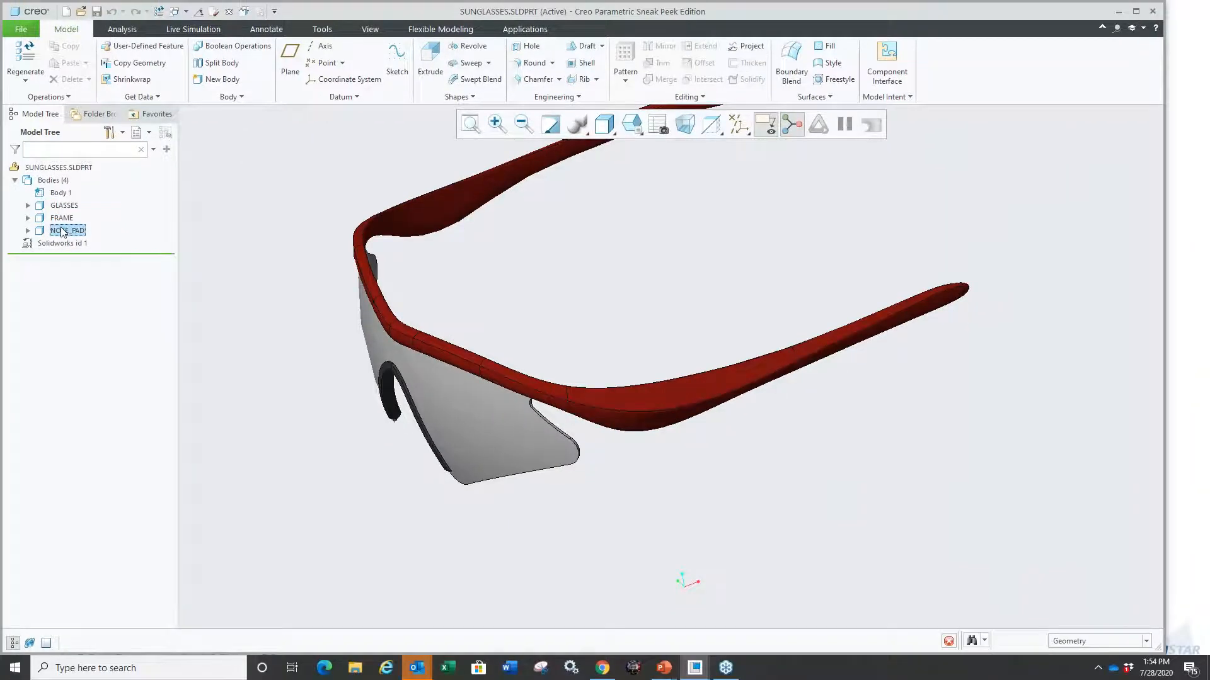
{"action": "left_click", "coordinate": [106, 226]}
{"action": "left_click", "coordinate": [243, 273]}
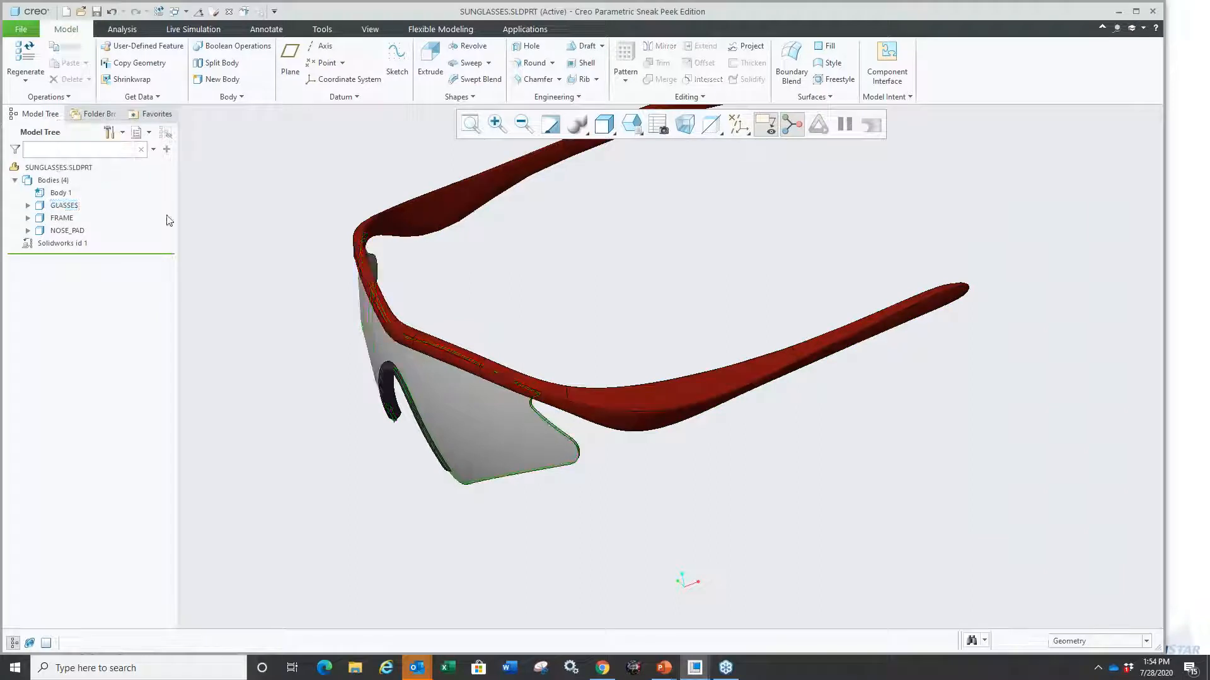
Step: Edit the definition of the SolidWorks import feature and open its geometry in Import DataDoctor
{"action": "left_click", "coordinate": [63, 243]}
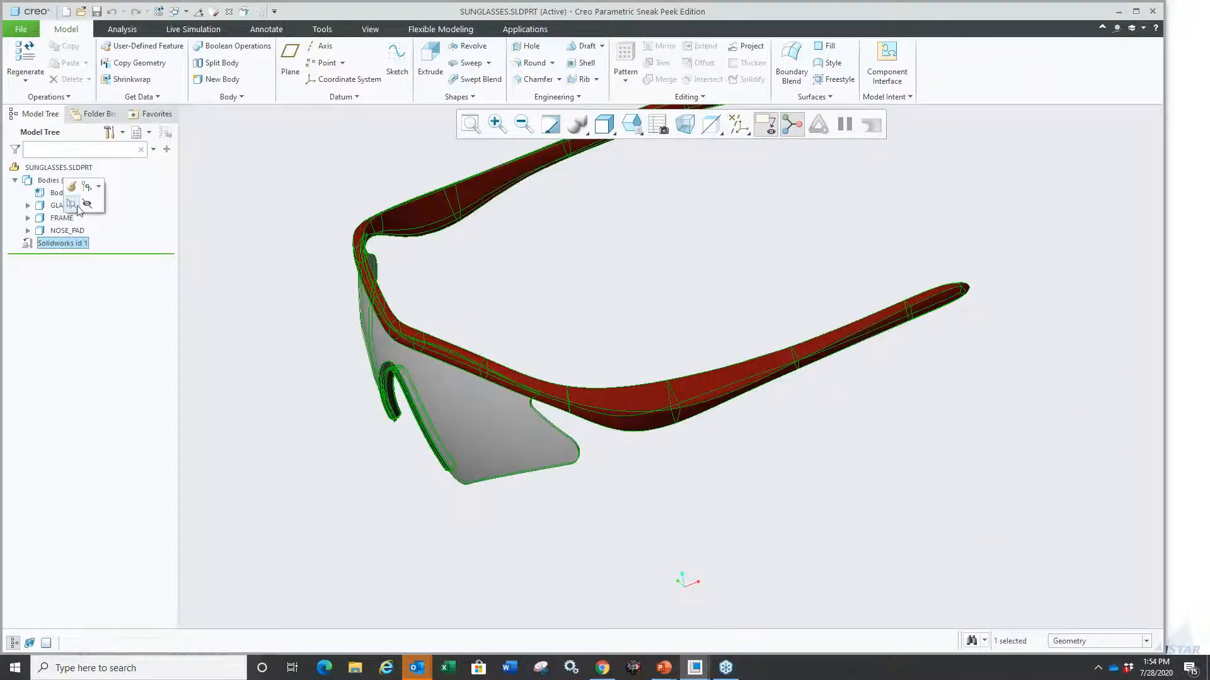
{"action": "left_click", "coordinate": [73, 188]}
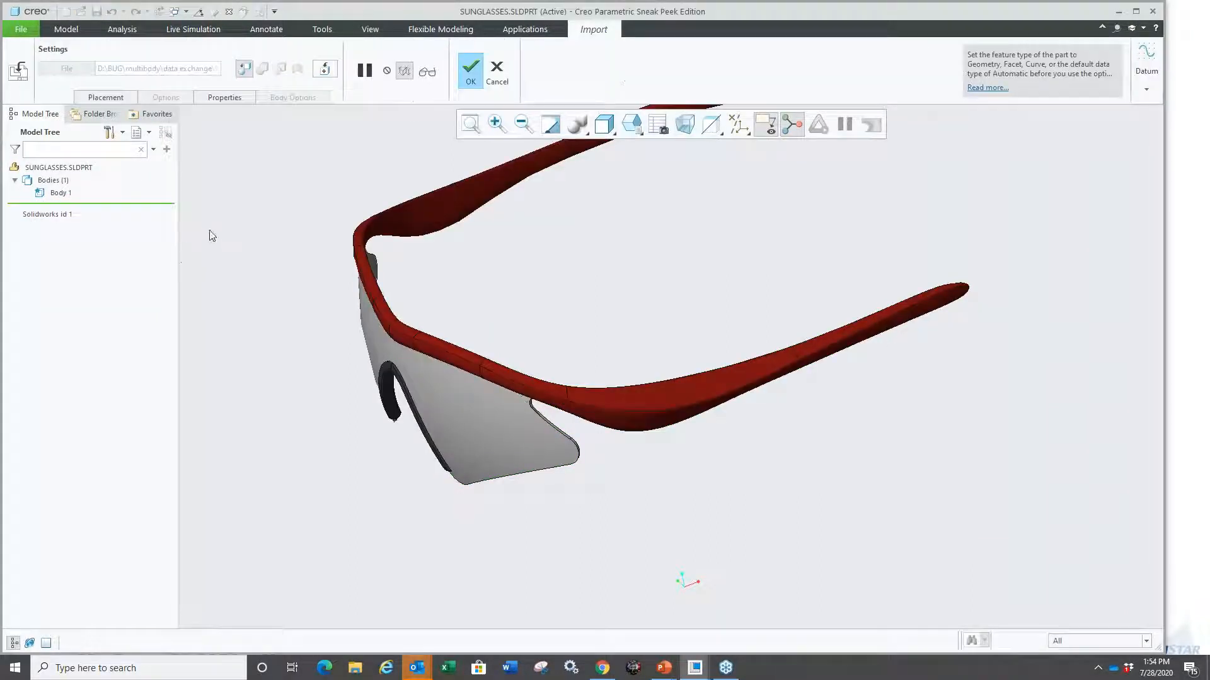
{"action": "right_click", "coordinate": [275, 234]}
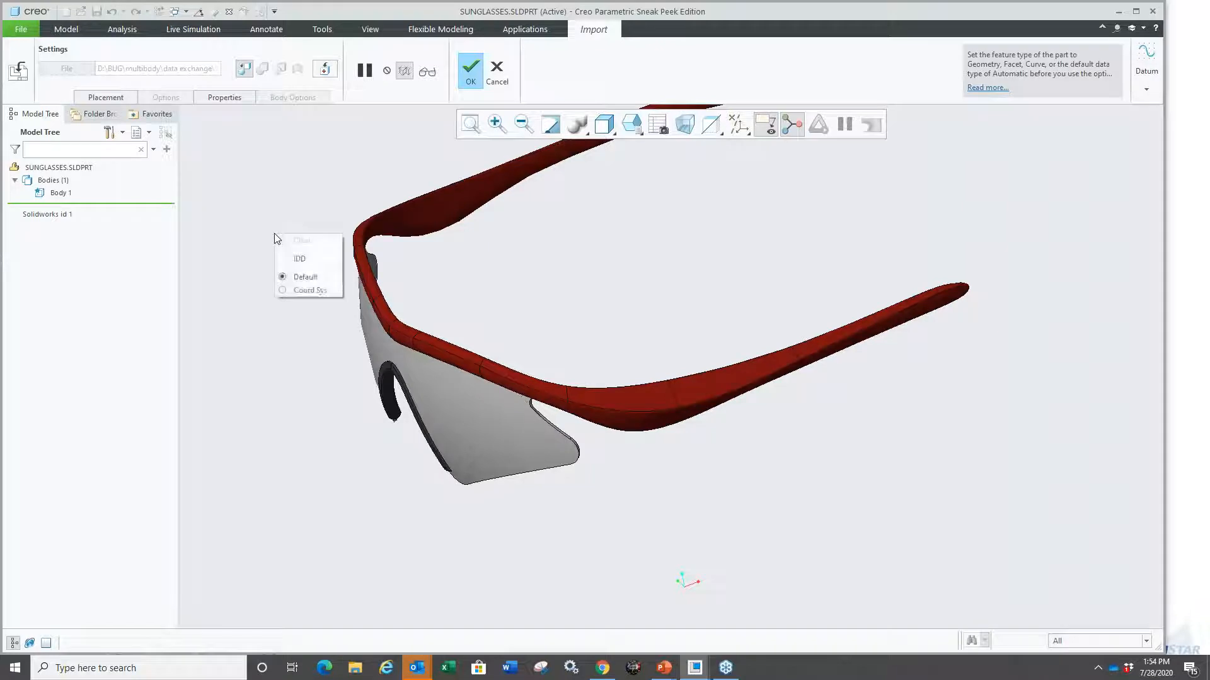
{"action": "left_click", "coordinate": [301, 259]}
{"action": "left_click", "coordinate": [700, 392]}
Step: Examine the surfaces under GLASSES and FRAME, highlight both bodies, and leave Import DataDoctor and the import feature without changes
{"action": "left_click", "coordinate": [16, 157]}
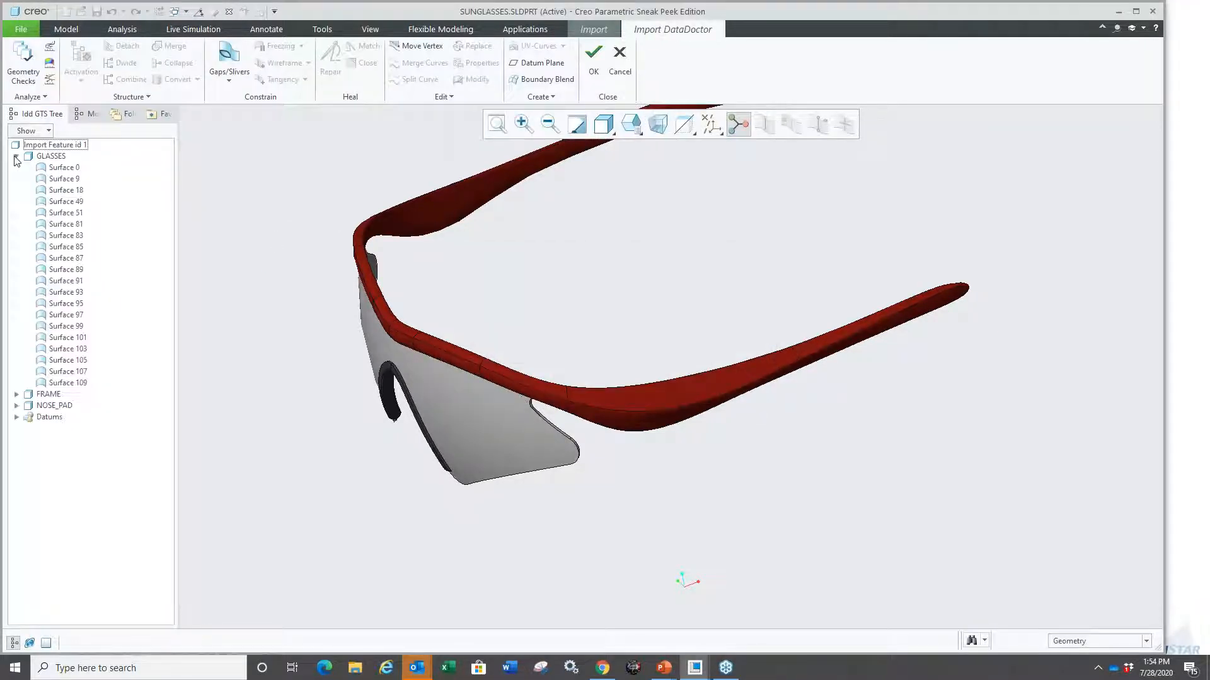
{"action": "left_click", "coordinate": [16, 395]}
{"action": "left_click", "coordinate": [49, 394]}
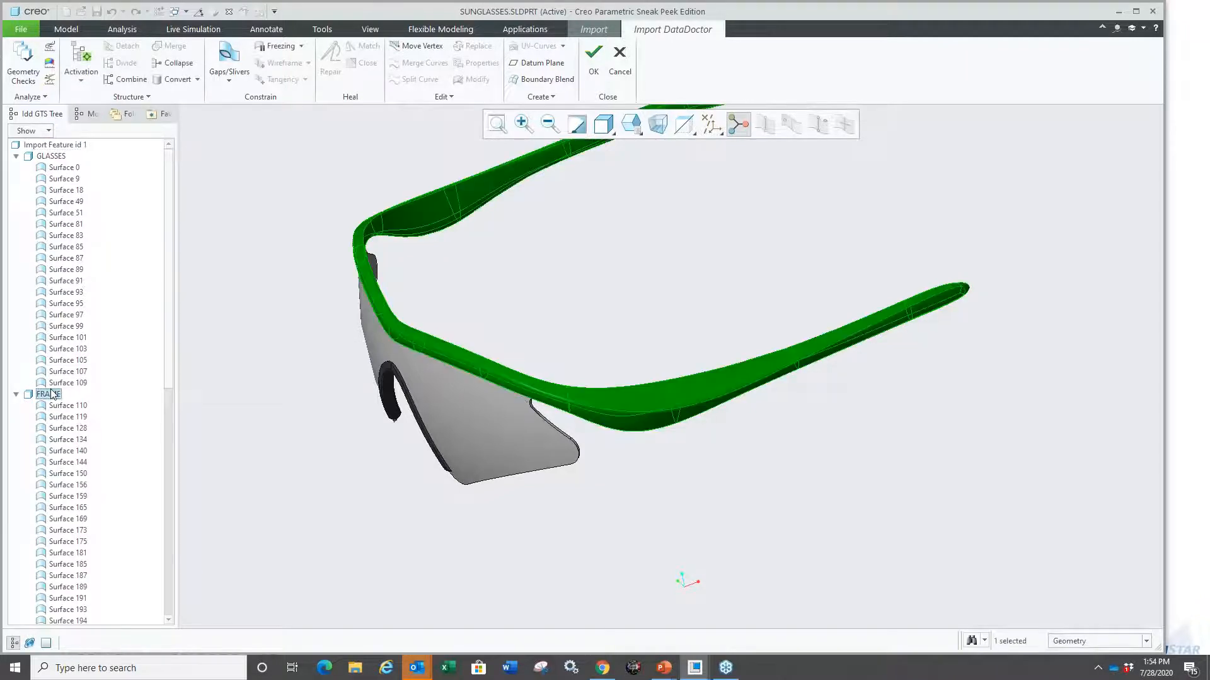
{"action": "left_click", "coordinate": [51, 156]}
{"action": "scroll", "coordinate": [278, 372], "scroll_direction": "up", "scroll_amount": 3}
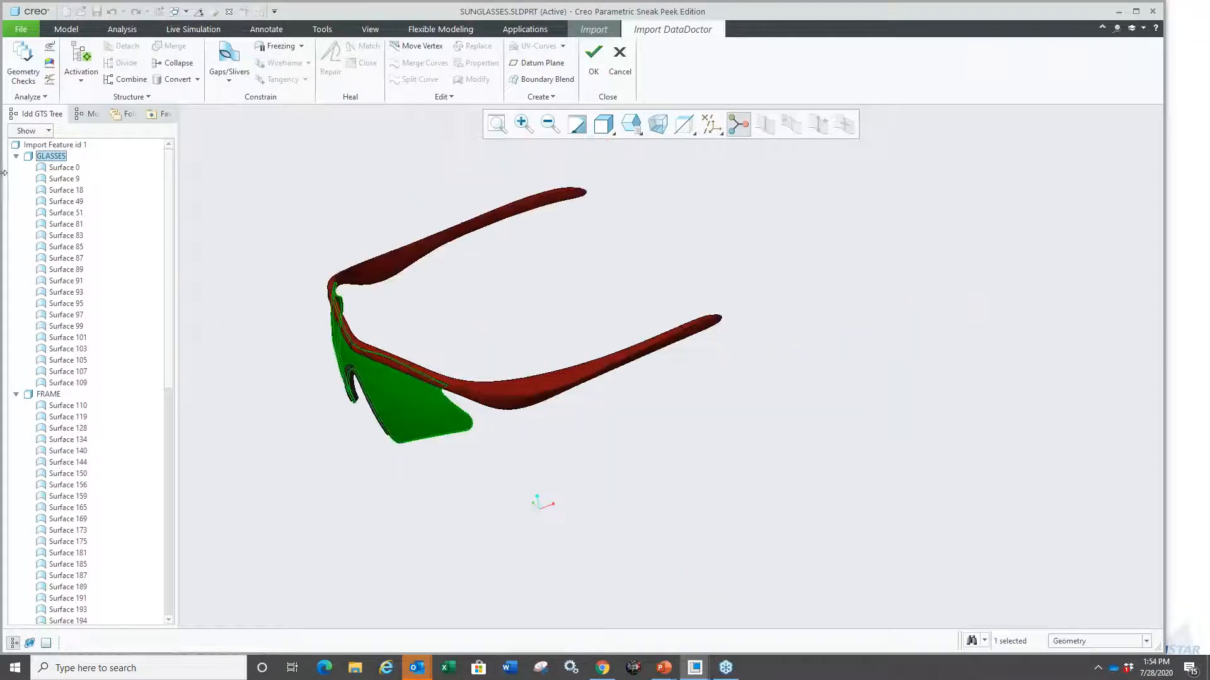
{"action": "left_click", "coordinate": [16, 156]}
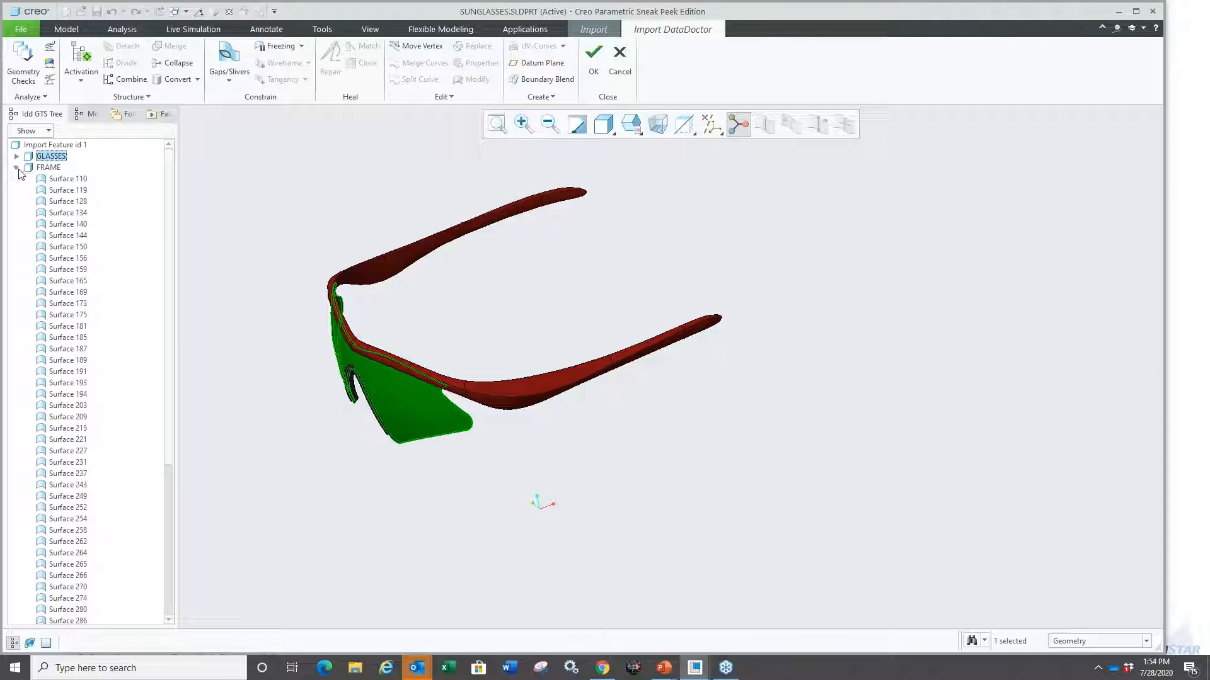
{"action": "left_click", "coordinate": [16, 167]}
{"action": "left_click", "coordinate": [619, 62]}
{"action": "left_click", "coordinate": [584, 356]}
{"action": "left_click", "coordinate": [502, 82]}
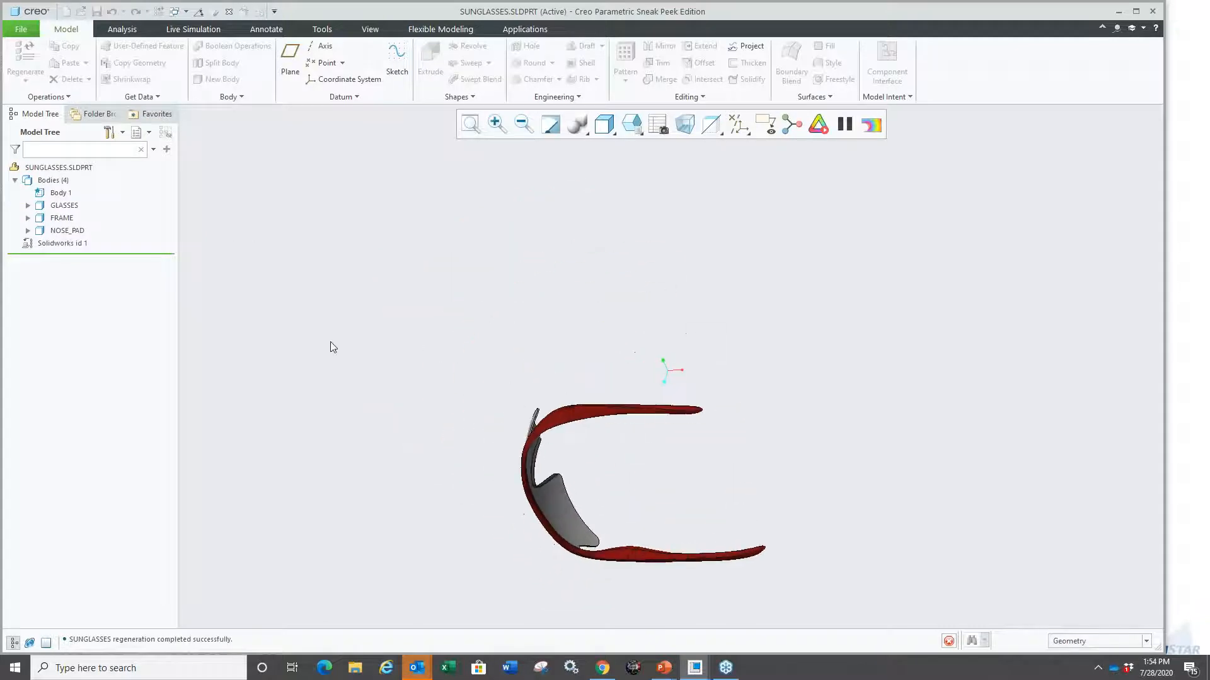
Step: Erase the models that are not displayed from the session and open mb_multimat_inj_molded_demo.prt from the injection molded folder
{"action": "key", "text": "super+Tab"}
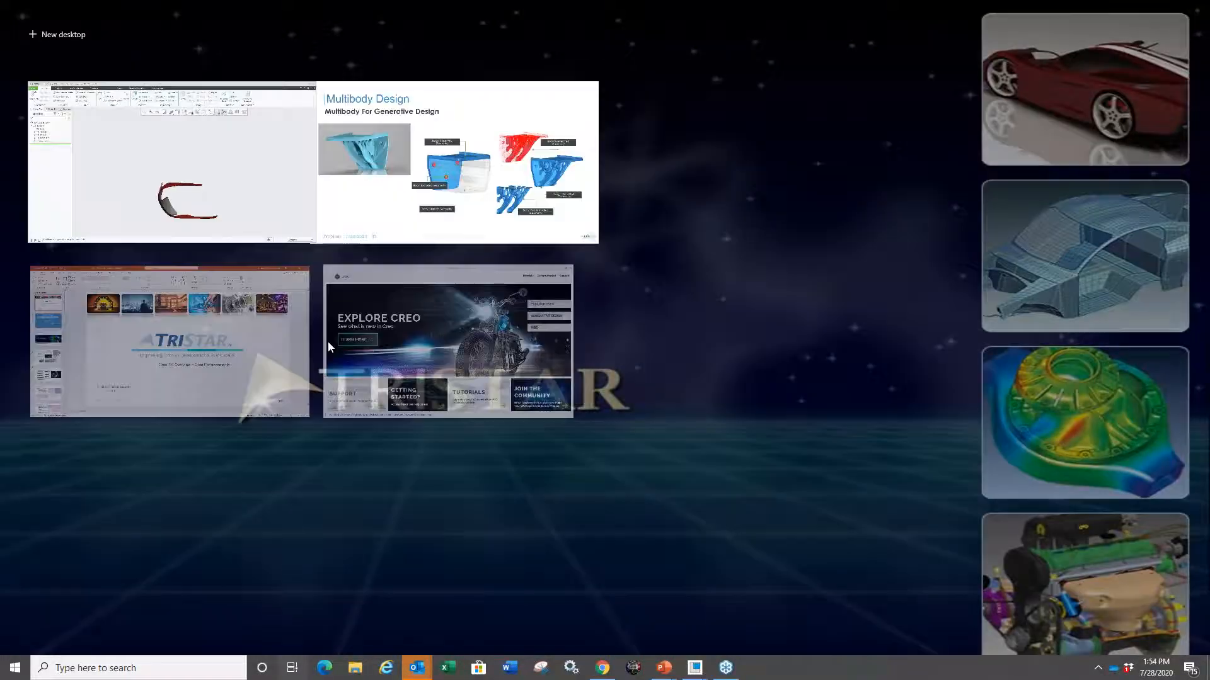
{"action": "left_click", "coordinate": [187, 198]}
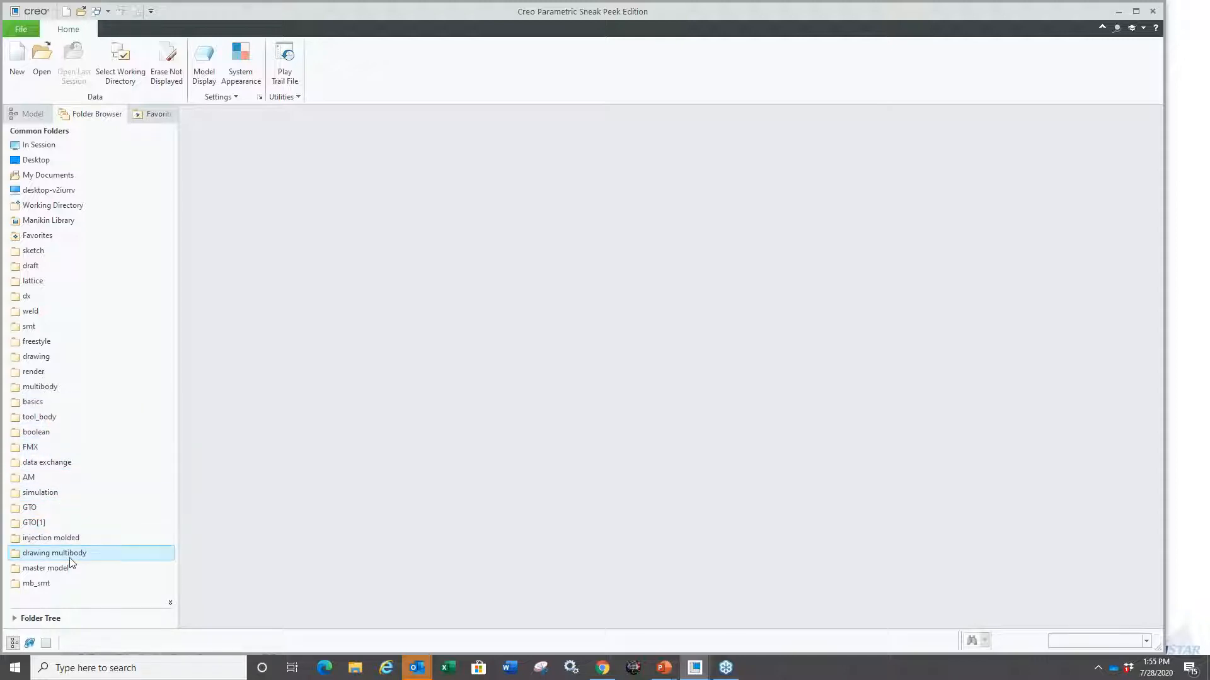
{"action": "left_click", "coordinate": [63, 538]}
{"action": "left_click", "coordinate": [158, 87]}
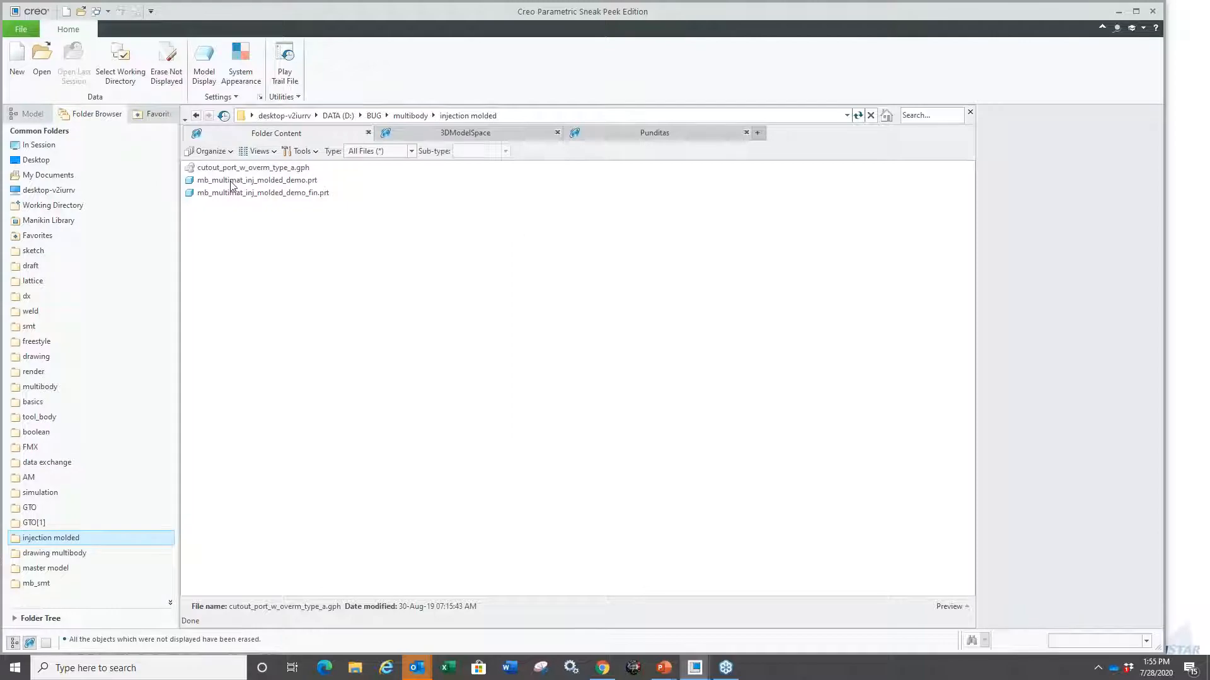
{"action": "double_click", "coordinate": [231, 182]}
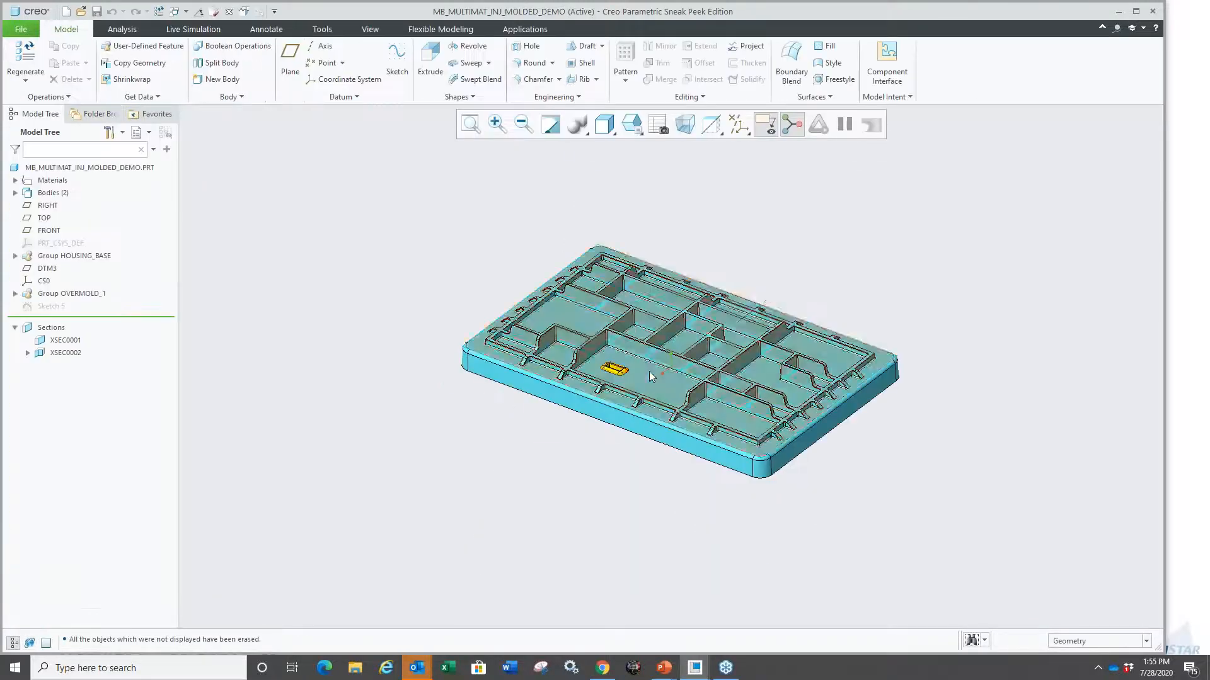
Step: Examine the molded part and highlight its HOUSING and OVERMOLD1 bodies
{"action": "scroll", "coordinate": [651, 376], "scroll_direction": "down", "scroll_amount": 5}
{"action": "scroll", "coordinate": [586, 391], "scroll_direction": "up", "scroll_amount": 1}
{"action": "scroll", "coordinate": [562, 381], "scroll_direction": "down", "scroll_amount": 5}
{"action": "mouse_move", "coordinate": [562, 381]}
{"action": "middle_mouse_down"}
{"action": "mouse_move", "coordinate": [532, 403]}
{"action": "mouse_move", "coordinate": [552, 370]}
{"action": "mouse_move", "coordinate": [457, 331]}
{"action": "middle_mouse_up"}
{"action": "scroll", "coordinate": [534, 399], "scroll_direction": "up", "scroll_amount": 4}
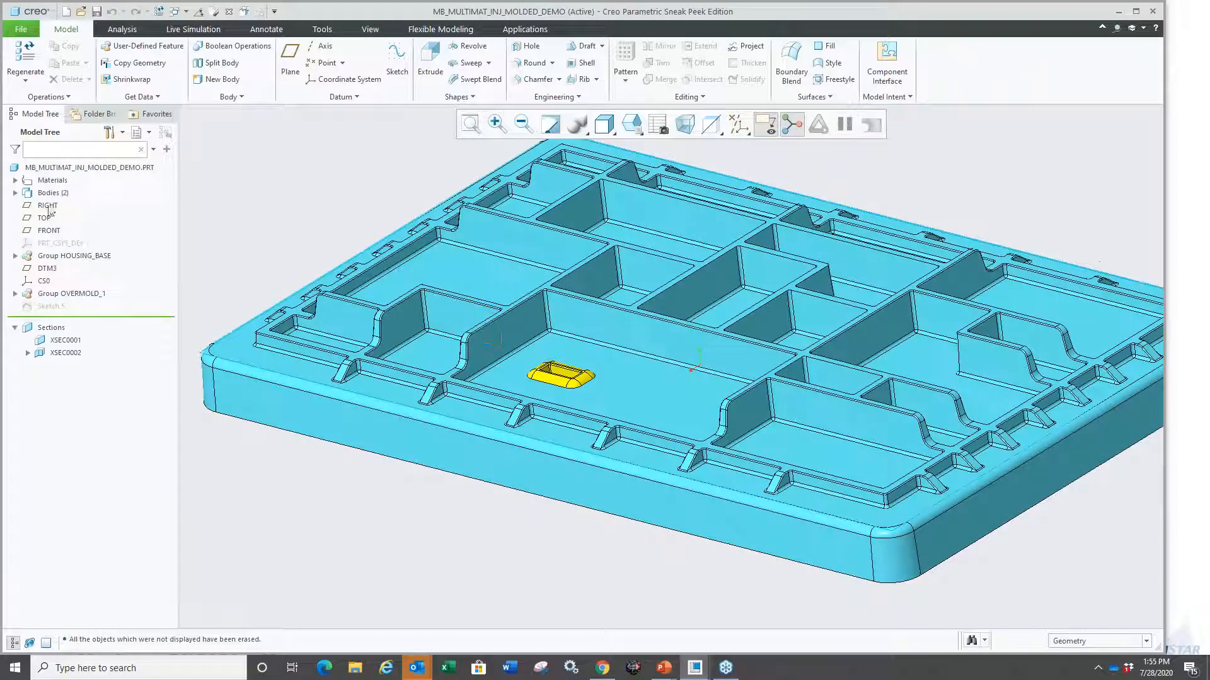
{"action": "left_click", "coordinate": [14, 193]}
{"action": "left_click", "coordinate": [70, 218]}
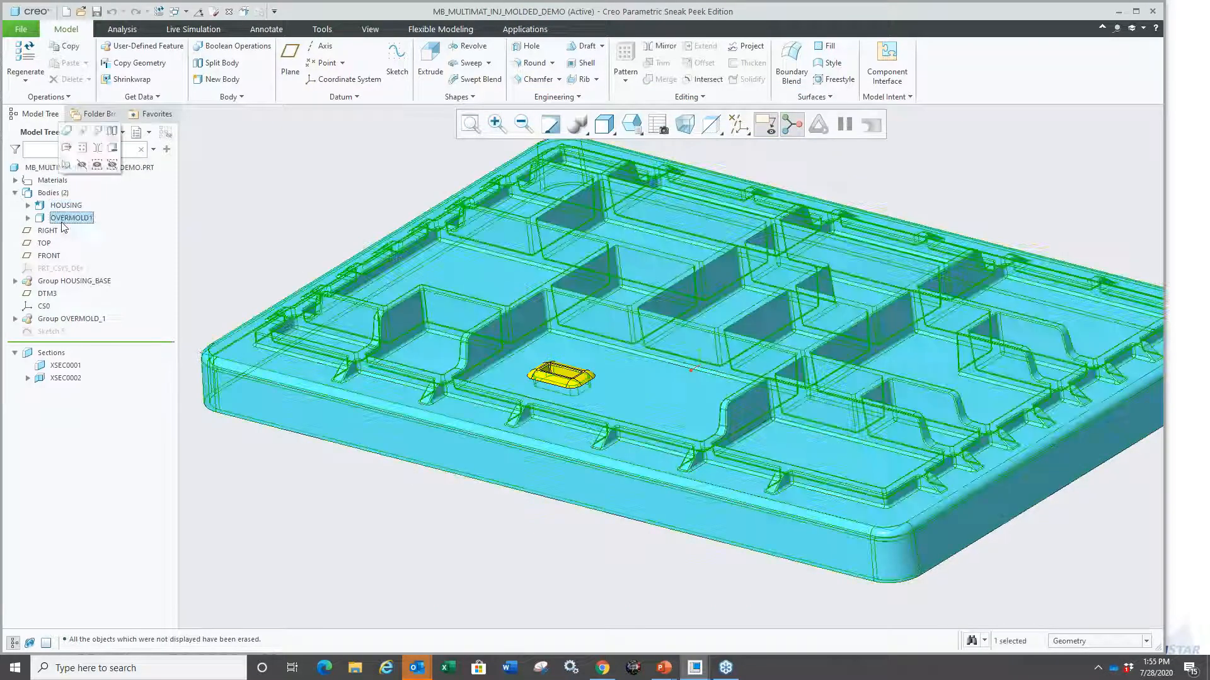
{"action": "left_click", "coordinate": [364, 221]}
{"action": "middle_click_drag", "start_coordinate": [338, 262], "coordinate": [273, 318]}
{"action": "scroll", "coordinate": [264, 315], "scroll_direction": "up", "scroll_amount": 2}
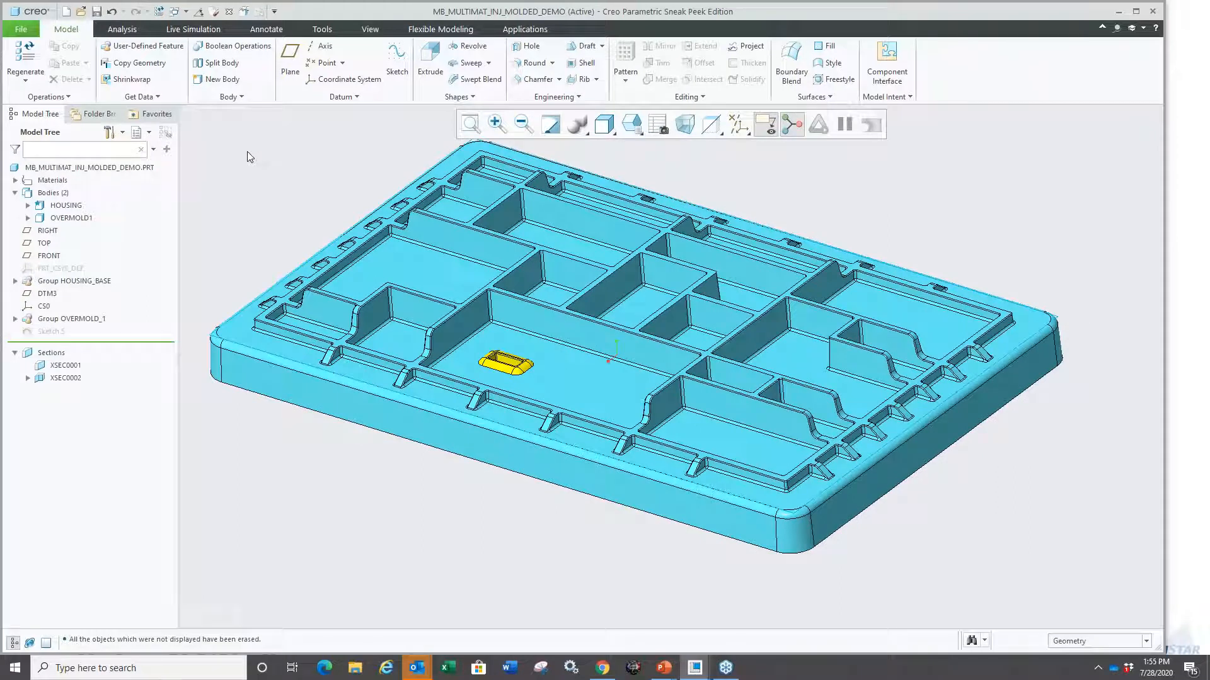
Step: Insert the user-defined feature cutout_port_w_overm_type_a.gph from the injection molded folder, using advanced reference configuration
{"action": "mouse_move", "coordinate": [243, 172]}
{"action": "middle_mouse_down"}
{"action": "mouse_move", "coordinate": [251, 184]}
{"action": "mouse_move", "coordinate": [242, 171]}
{"action": "middle_mouse_up"}
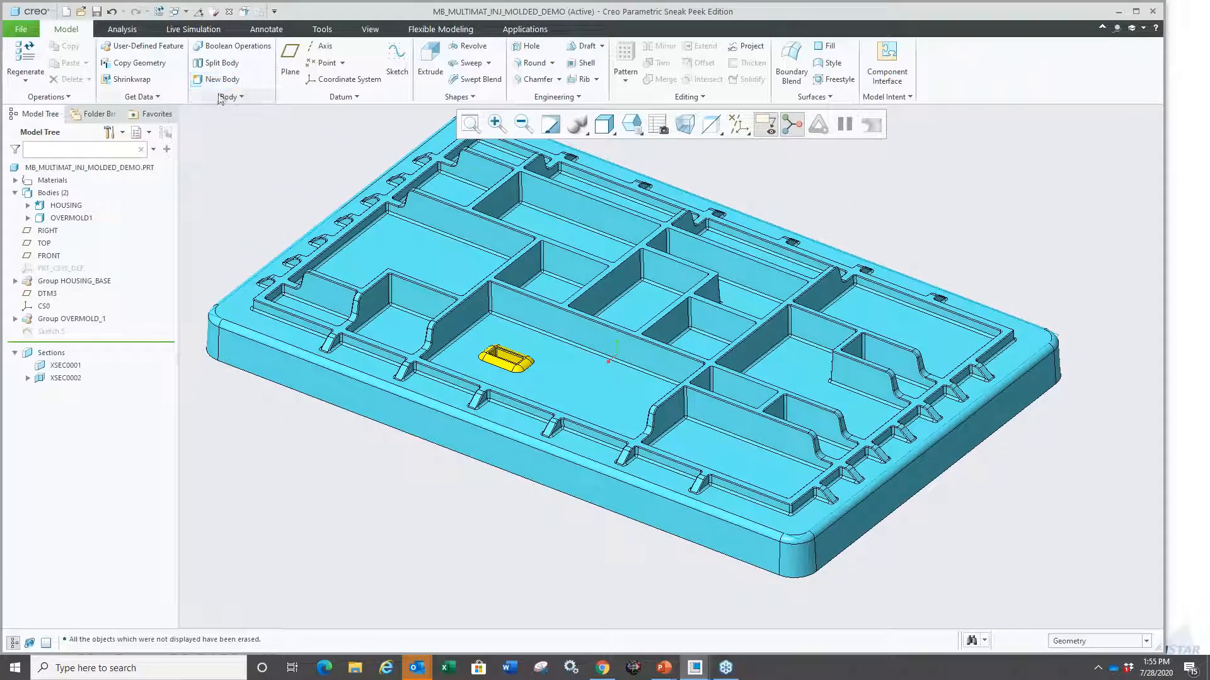
{"action": "left_click", "coordinate": [142, 46]}
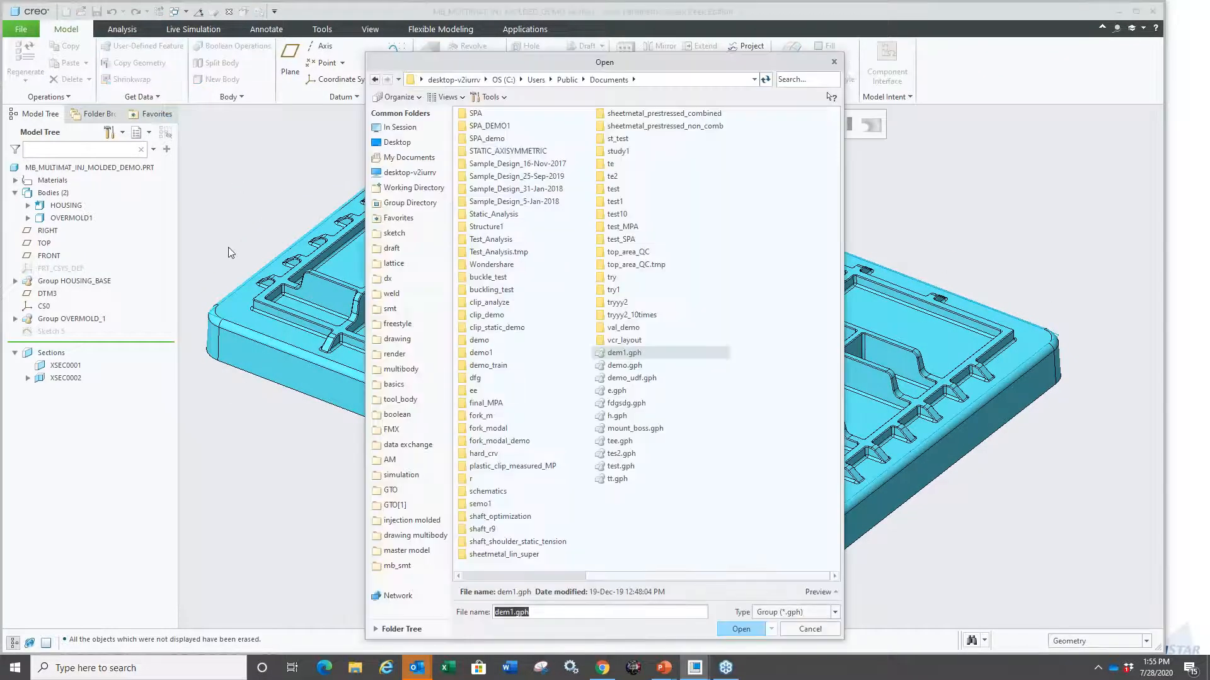
{"action": "left_click", "coordinate": [411, 520]}
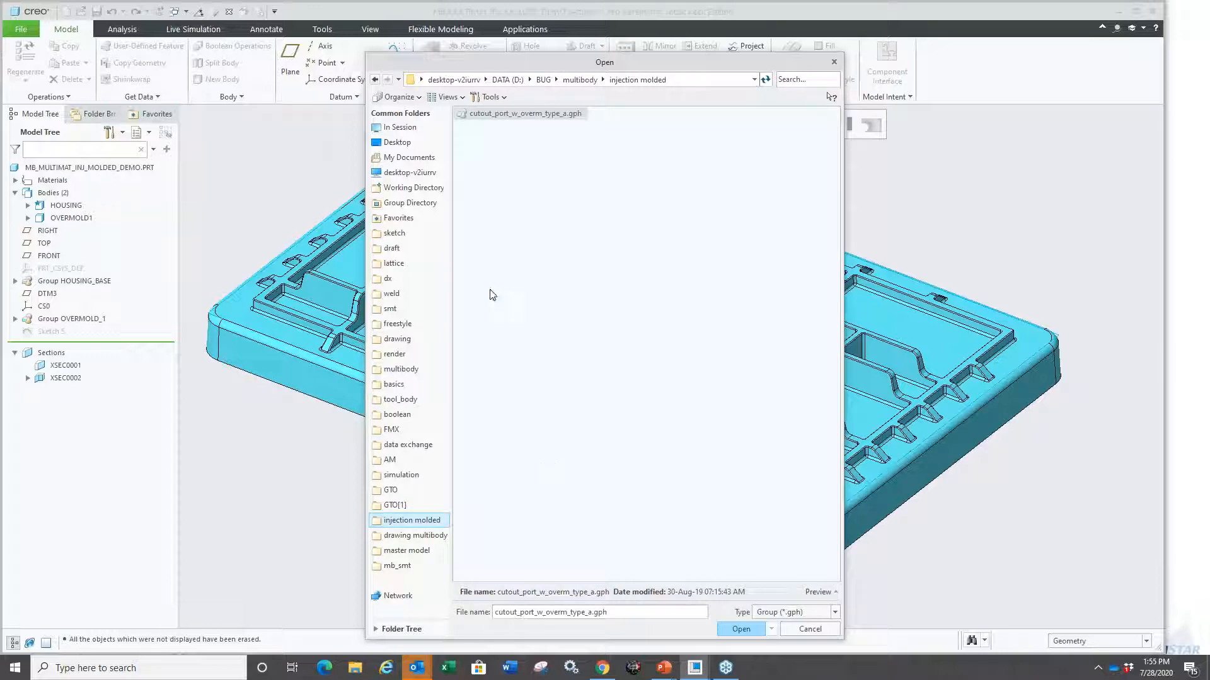
{"action": "double_click", "coordinate": [499, 116]}
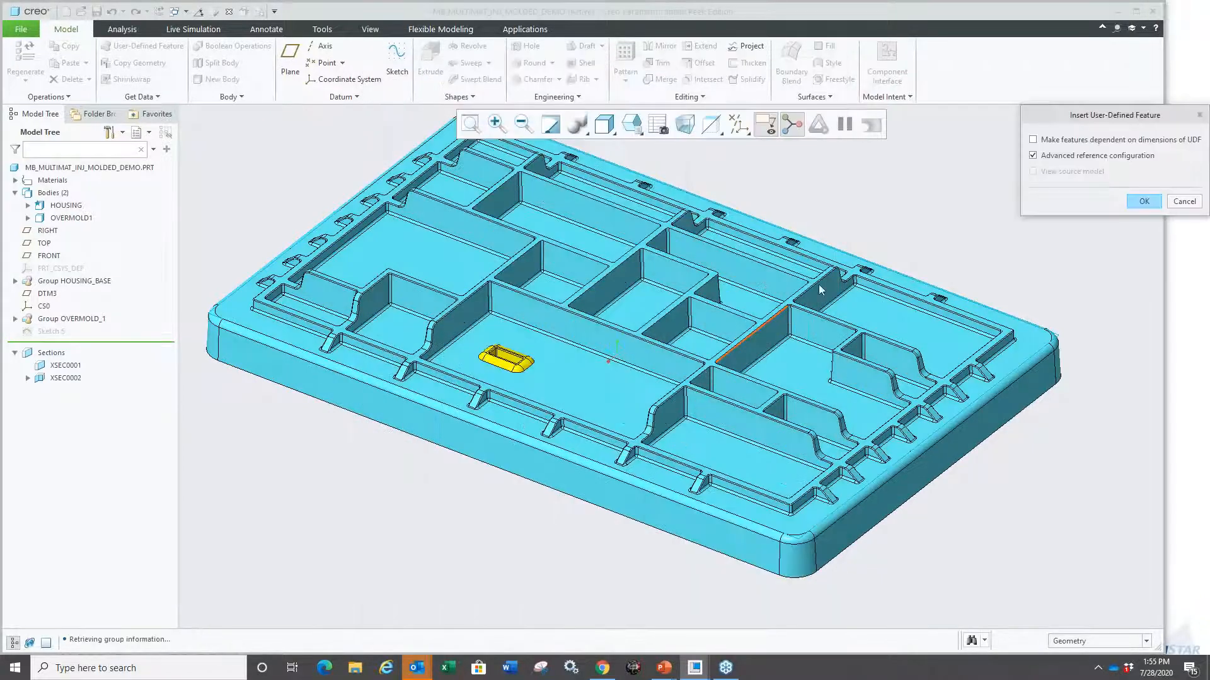
{"action": "key", "text": "Return"}
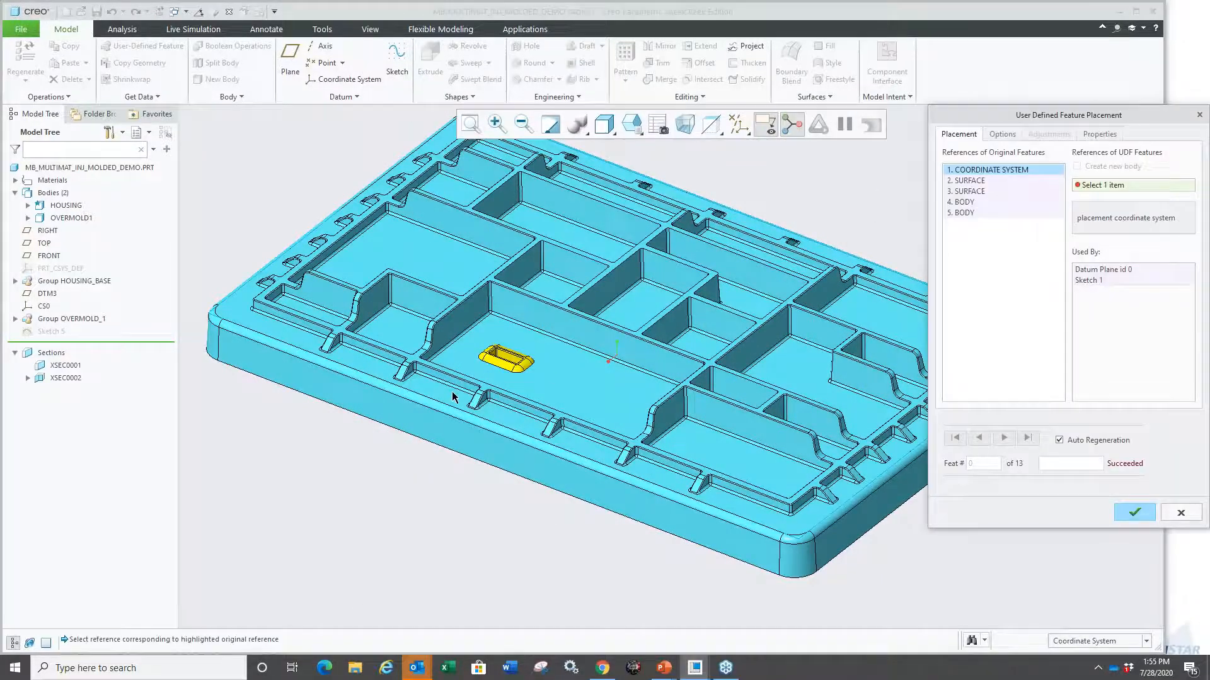
Step: Place the cutout feature on CS0 and two housing surfaces, with HOUSING as main body and OVERMOLD1 as overmold body, and accept it
{"action": "left_click", "coordinate": [44, 307]}
{"action": "left_click", "coordinate": [558, 366]}
{"action": "left_click", "coordinate": [545, 382]}
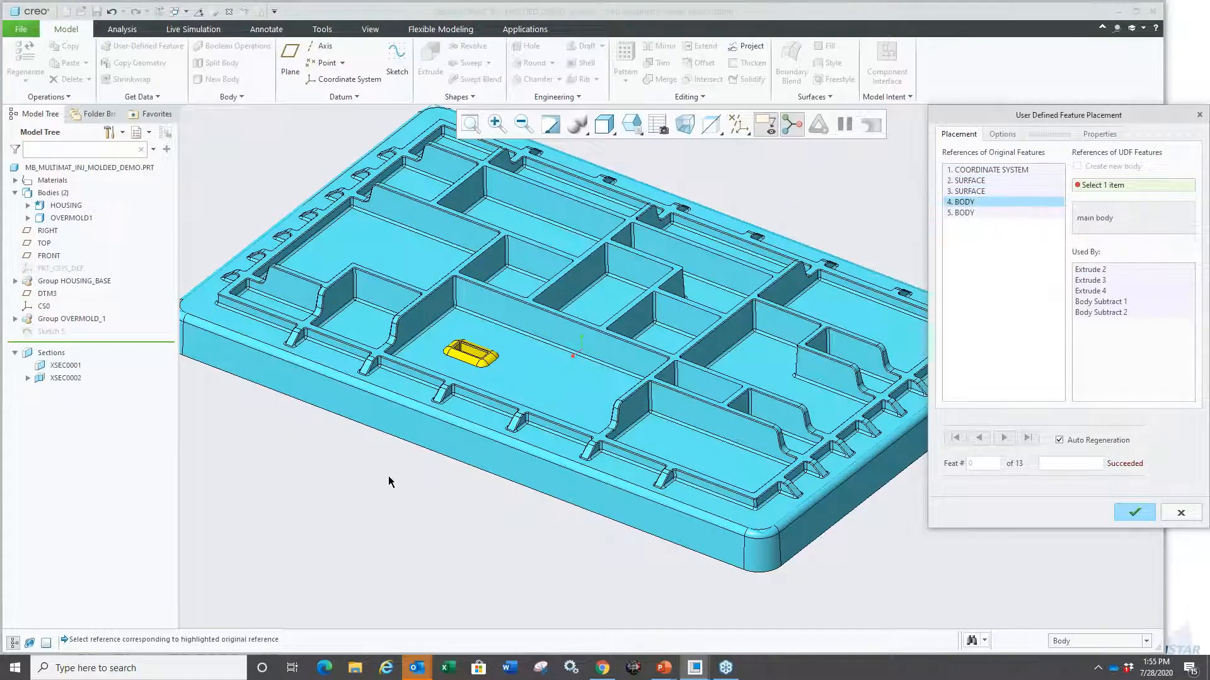
{"action": "left_click", "coordinate": [566, 368]}
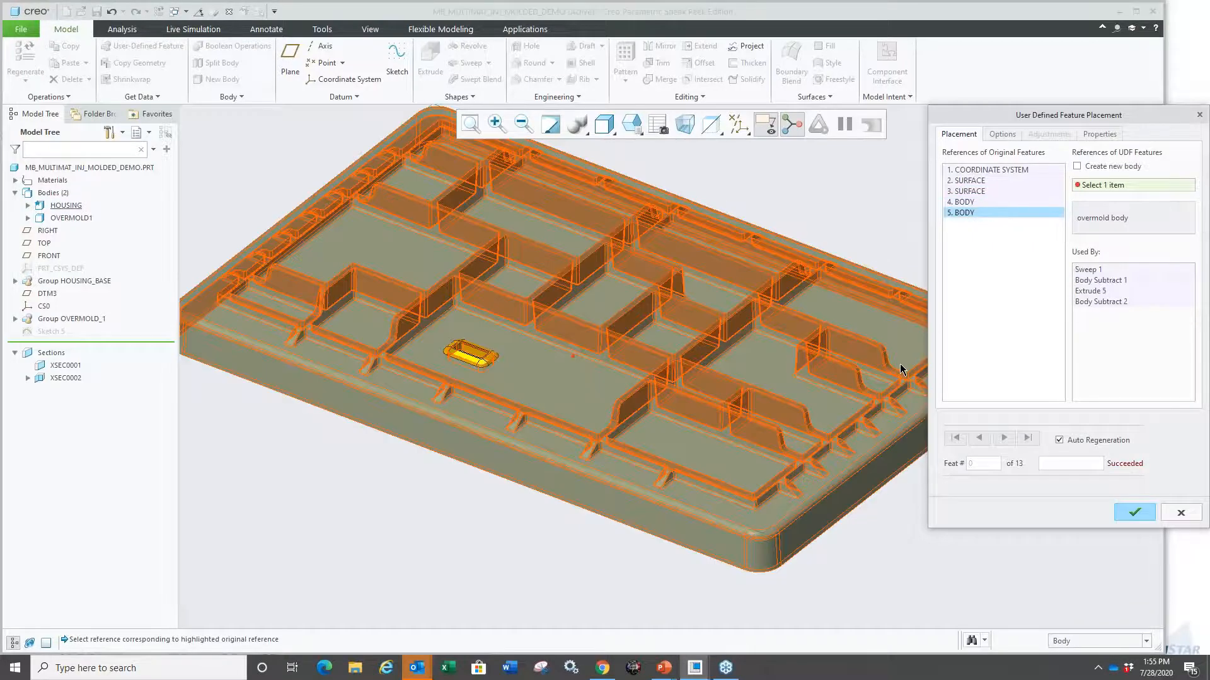
{"action": "left_click", "coordinate": [498, 372]}
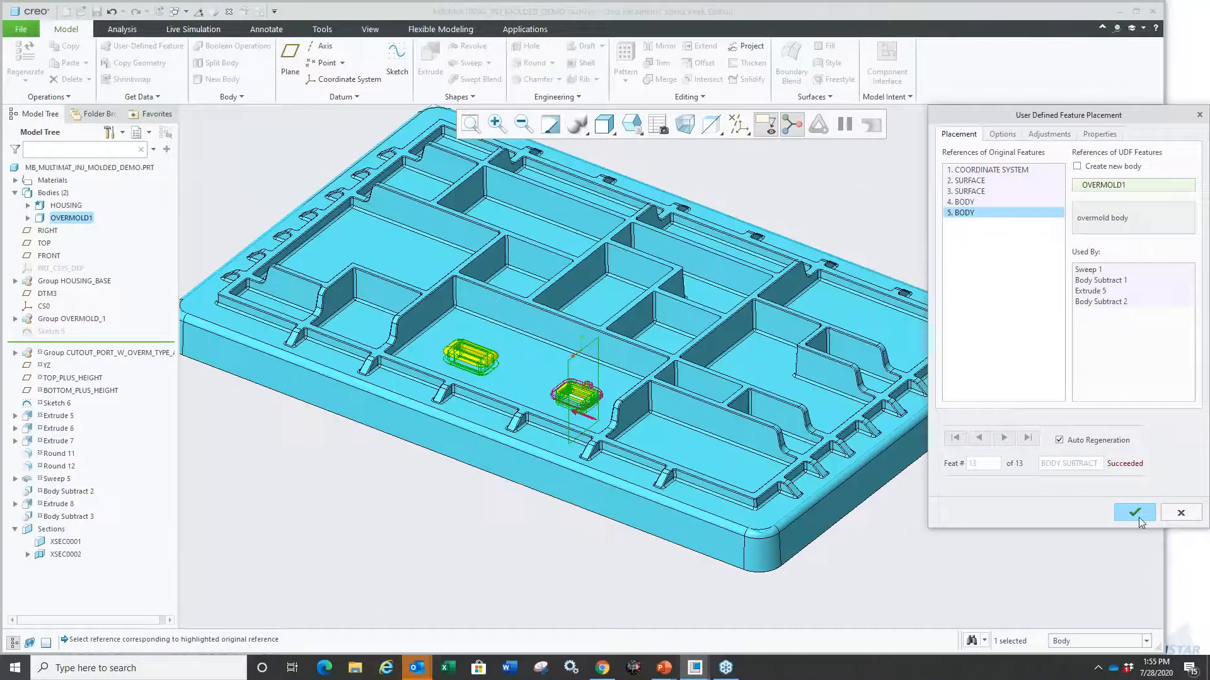
{"action": "left_click", "coordinate": [1138, 507]}
Step: Activate section XSEC0002 to examine both overmolded features in cross-section, and deactivate it
{"action": "middle_click_drag", "start_coordinate": [398, 549], "coordinate": [547, 453]}
{"action": "scroll", "coordinate": [568, 422], "scroll_direction": "down", "scroll_amount": 5}
{"action": "scroll", "coordinate": [567, 419], "scroll_direction": "up", "scroll_amount": 3}
{"action": "key", "text": "ctrl+d"}
{"action": "left_click", "coordinate": [66, 391]}
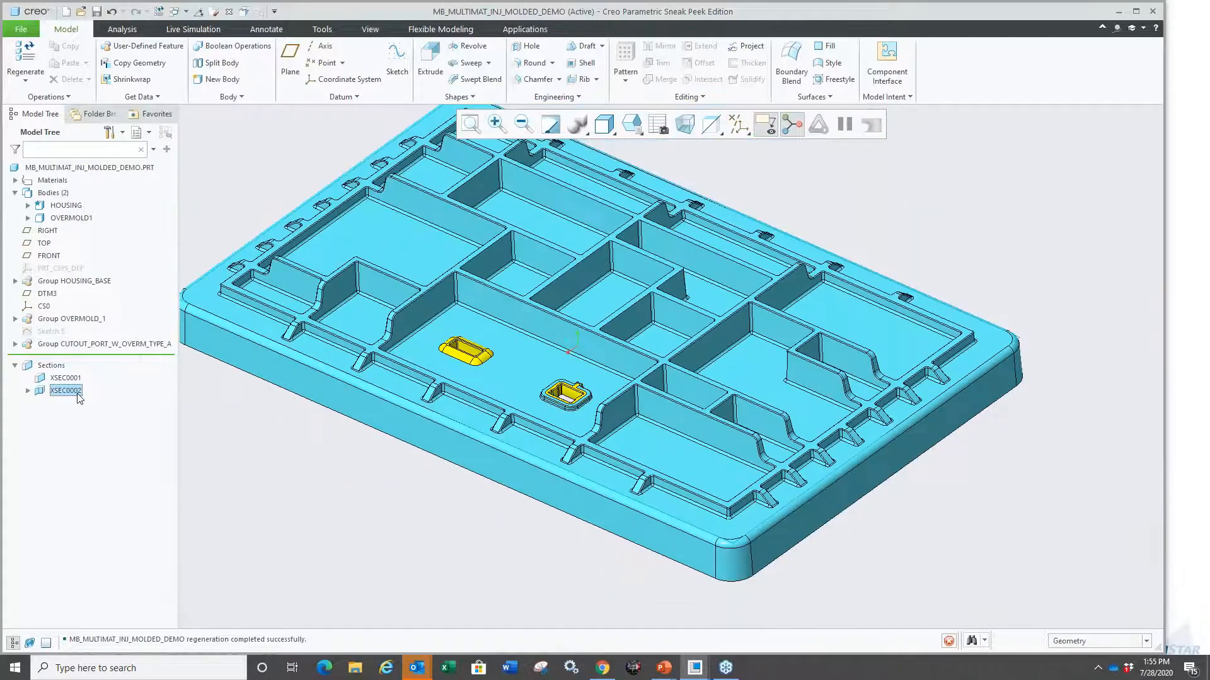
{"action": "left_click", "coordinate": [86, 319]}
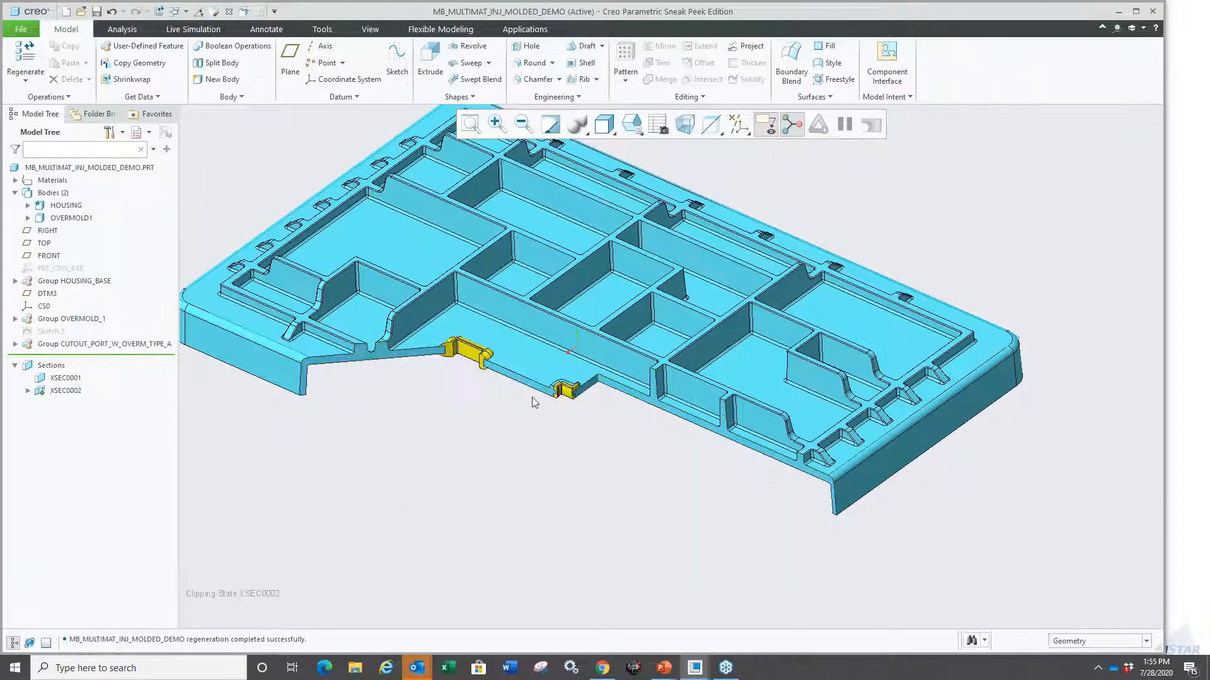
{"action": "scroll", "coordinate": [639, 363], "scroll_direction": "down", "scroll_amount": 6}
{"action": "scroll", "coordinate": [640, 407], "scroll_direction": "up", "scroll_amount": 6}
{"action": "left_click", "coordinate": [65, 391]}
{"action": "left_click", "coordinate": [70, 318]}
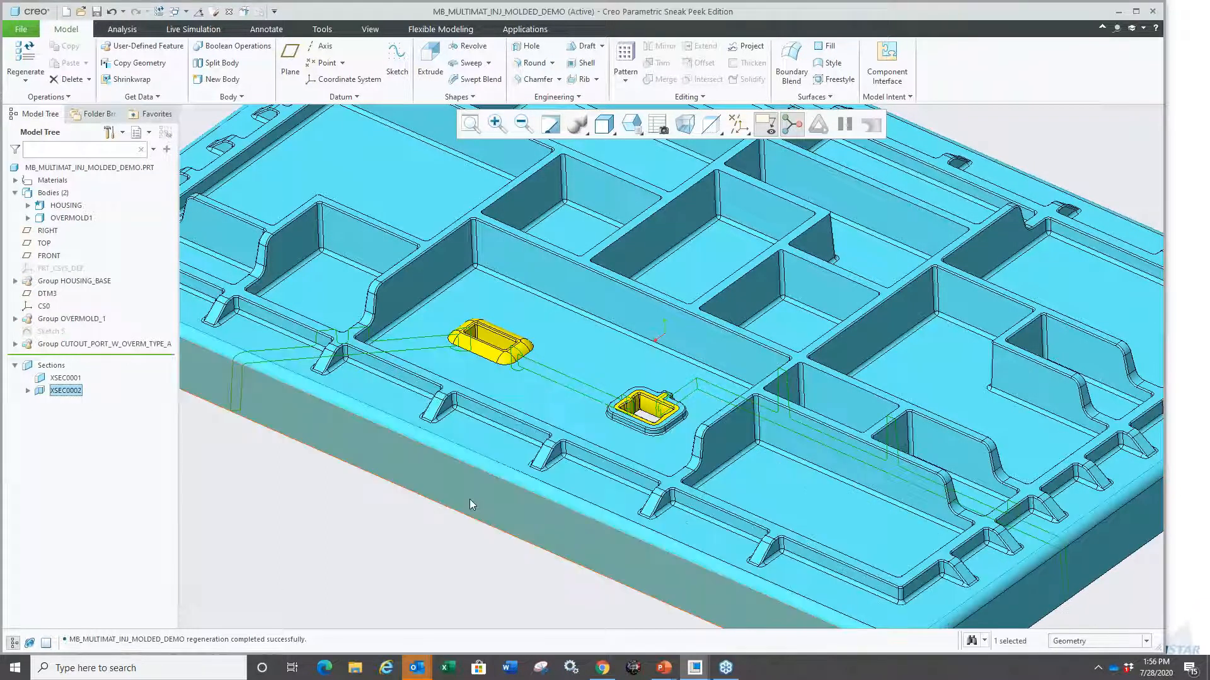
Step: Expand the new cutout port group and roll the model back to just after Extrude 5
{"action": "left_click", "coordinate": [15, 559]}
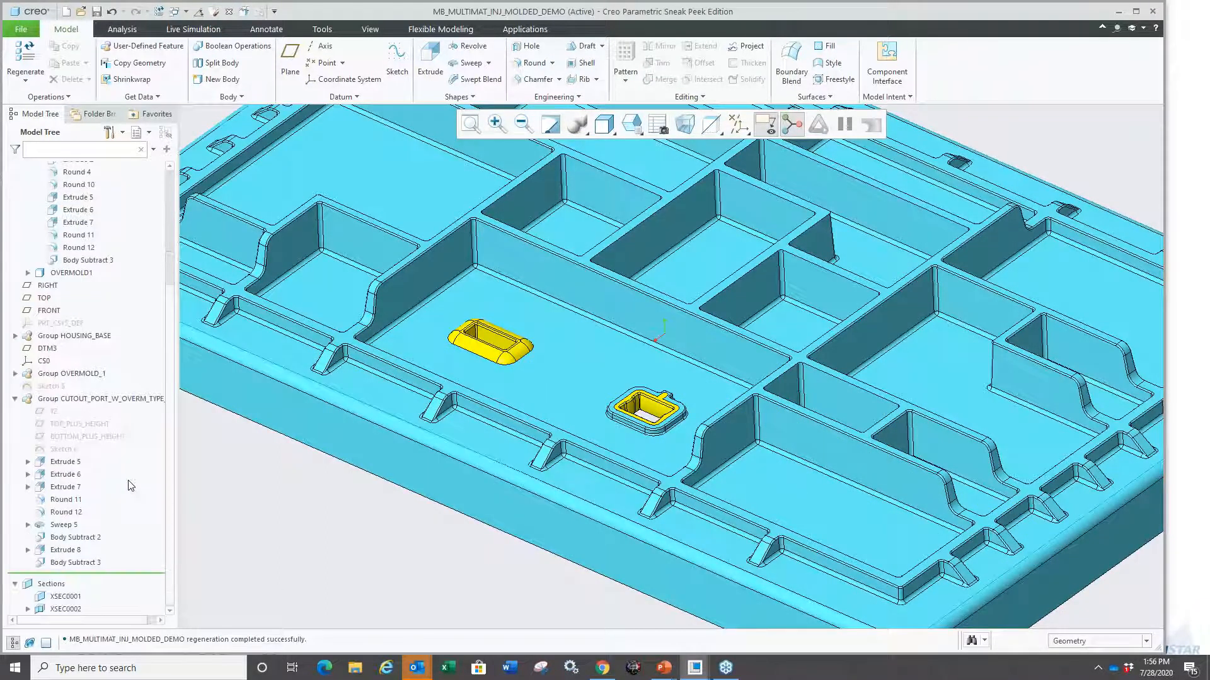
{"action": "left_click_drag", "start_coordinate": [85, 574], "coordinate": [89, 468]}
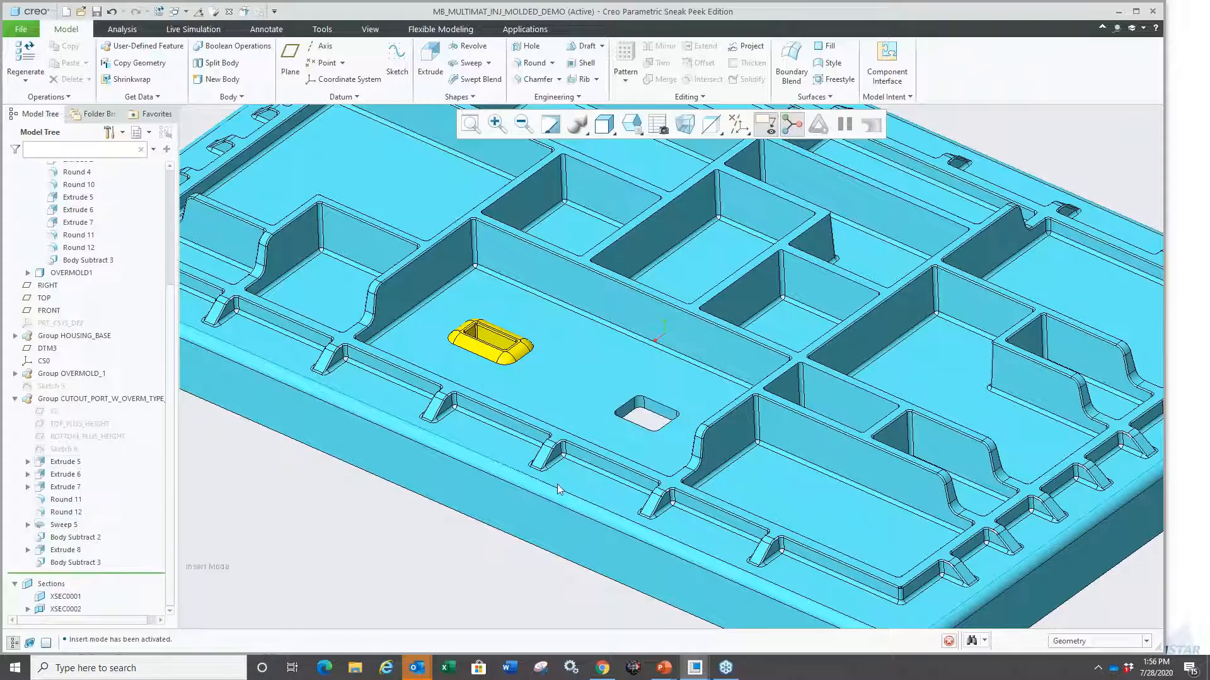
{"action": "scroll", "coordinate": [648, 434], "scroll_direction": "down", "scroll_amount": 8}
{"action": "scroll", "coordinate": [682, 319], "scroll_direction": "up", "scroll_amount": 4}
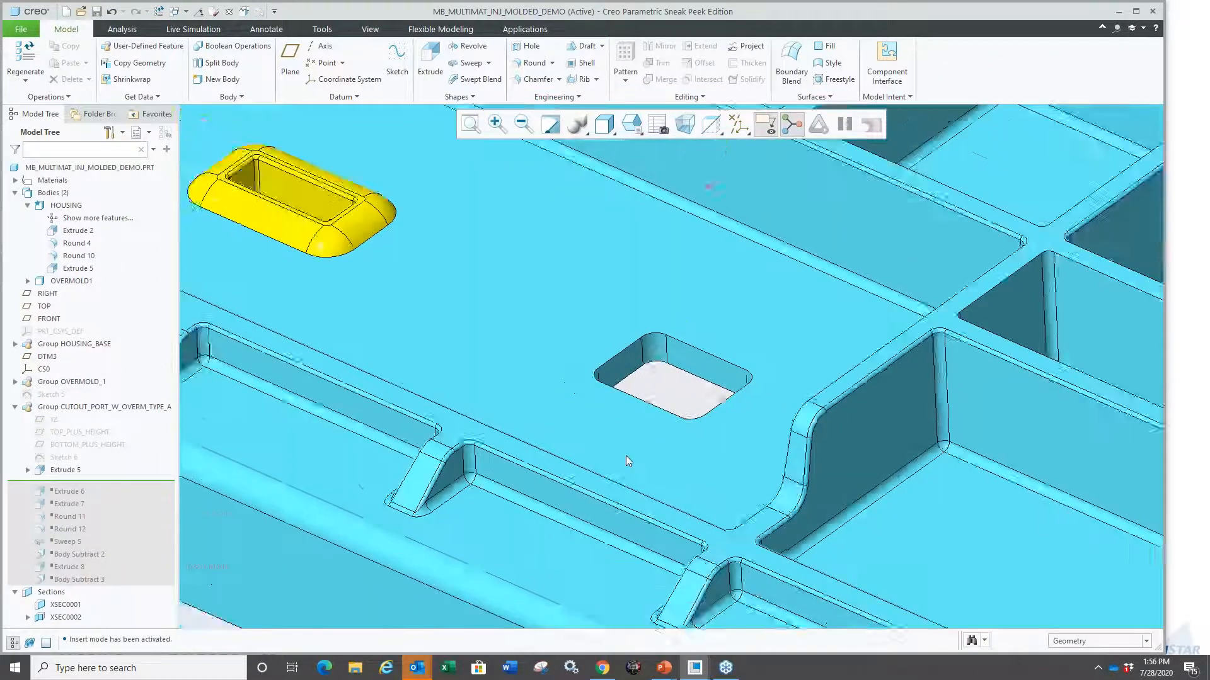
Step: Roll the model forward past Sweep 5 to the end of the cutout port group, after Body Subtract 3
{"action": "scroll", "coordinate": [626, 456], "scroll_direction": "down", "scroll_amount": 3}
{"action": "left_click_drag", "start_coordinate": [95, 485], "coordinate": [92, 543]}
{"action": "scroll", "coordinate": [540, 417], "scroll_direction": "up", "scroll_amount": 3}
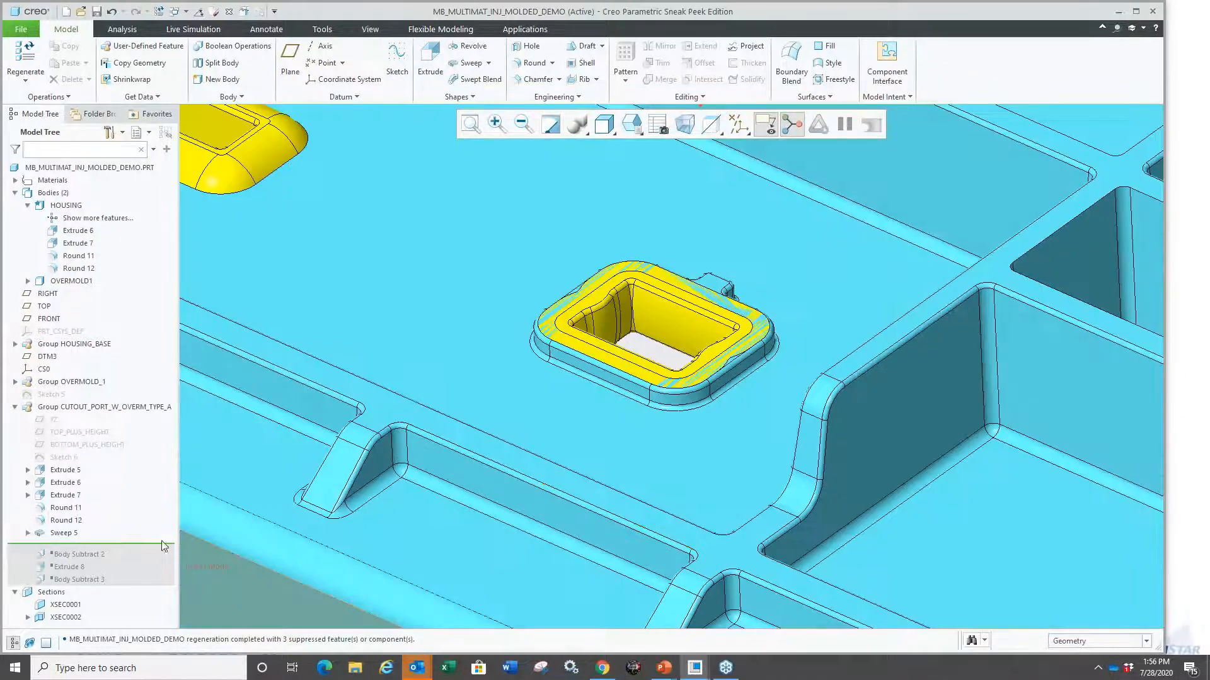
{"action": "left_click", "coordinate": [64, 533]}
{"action": "left_click_drag", "start_coordinate": [112, 552], "coordinate": [107, 582]}
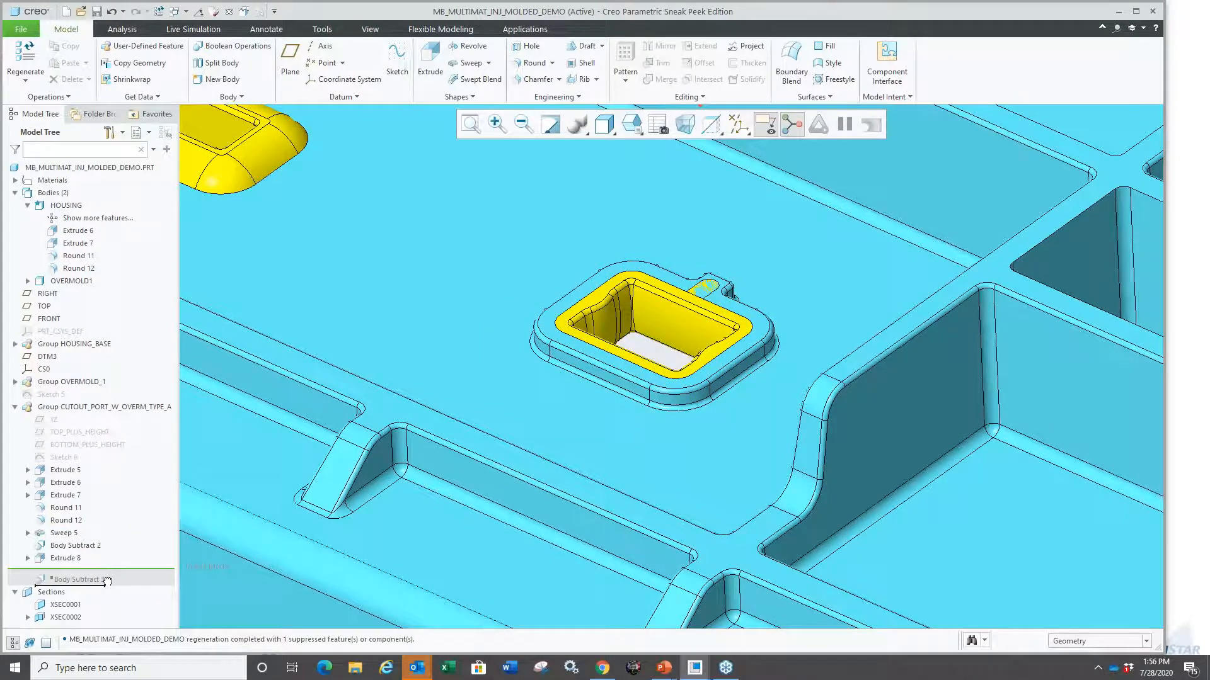
{"action": "key", "text": "ctrl+d"}
{"action": "scroll", "coordinate": [657, 462], "scroll_direction": "up", "scroll_amount": 2}
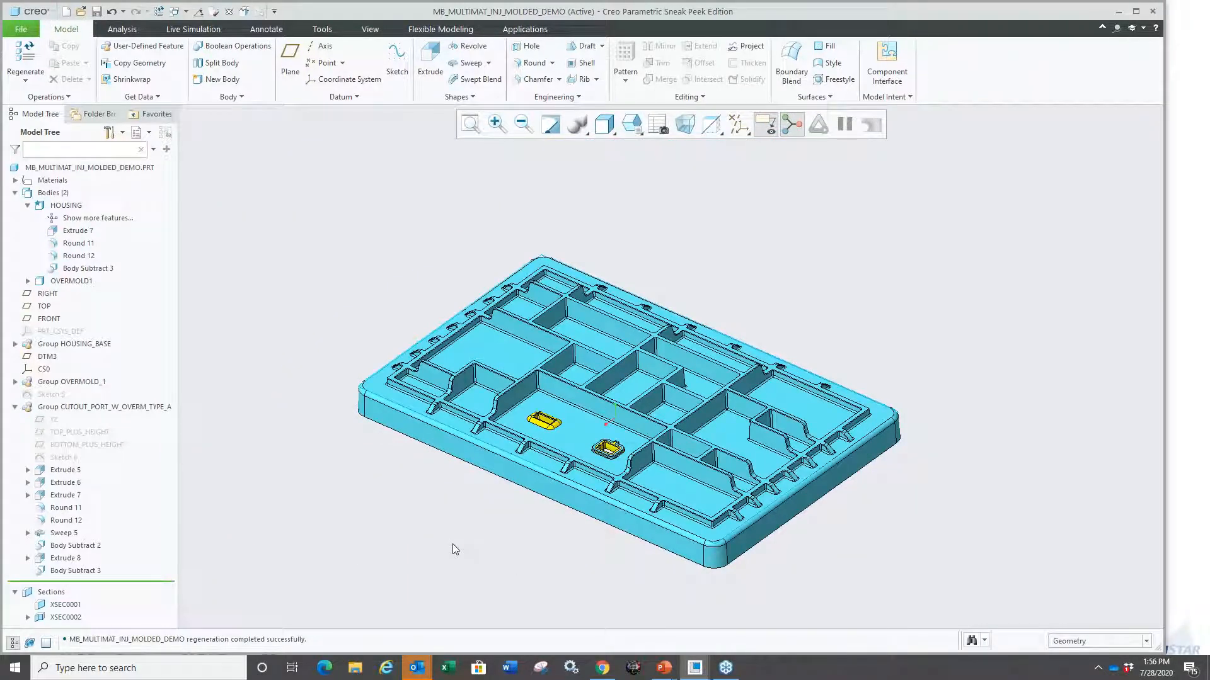
Step: Close the injection-molded part and erase all objects not displayed from the session
{"action": "key", "text": "ctrl+w"}
{"action": "left_click", "coordinate": [167, 63]}
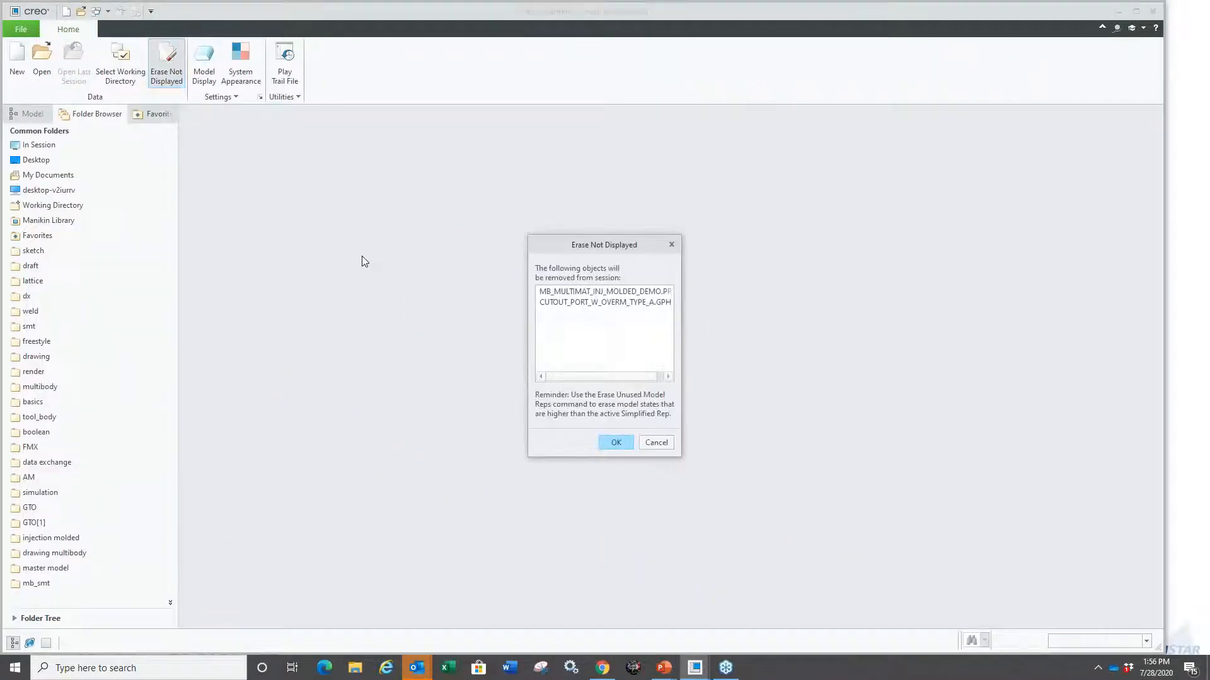
{"action": "key", "text": "Return"}
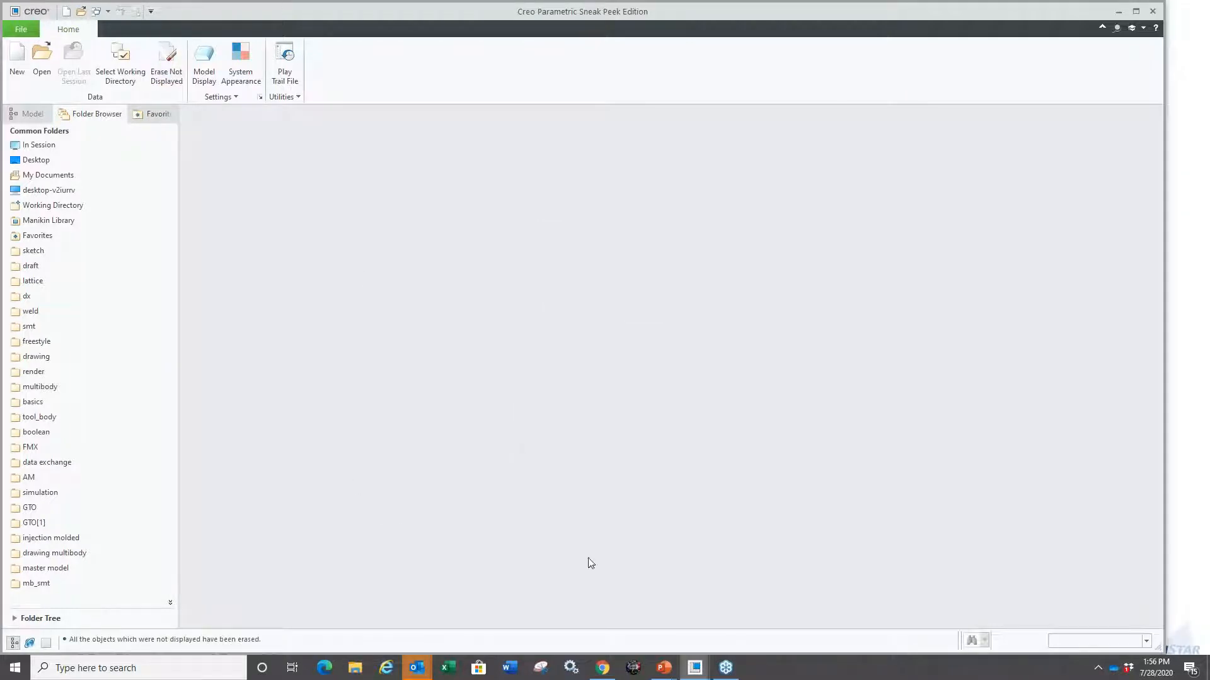
Step: Switch to the PowerPoint slide show and page through the Multibody Design slides to the Creo 7.0 Useful Resources slide
{"action": "mouse_move", "coordinate": [598, 669]}
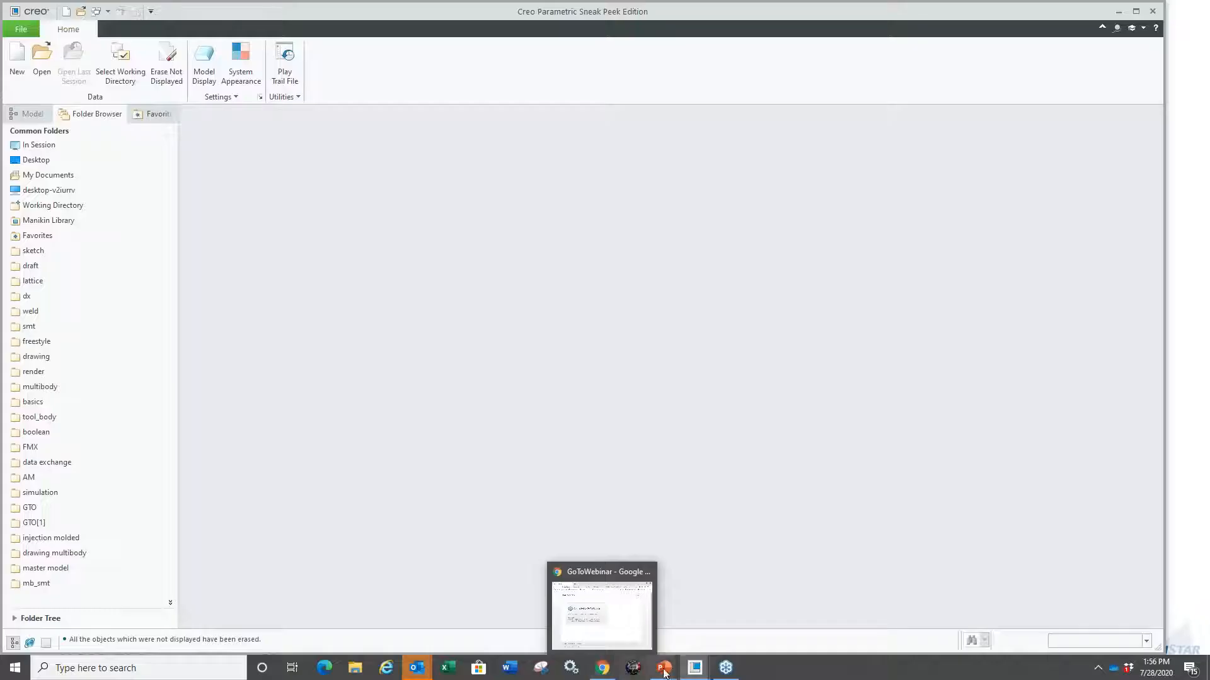
{"action": "mouse_move", "coordinate": [663, 668]}
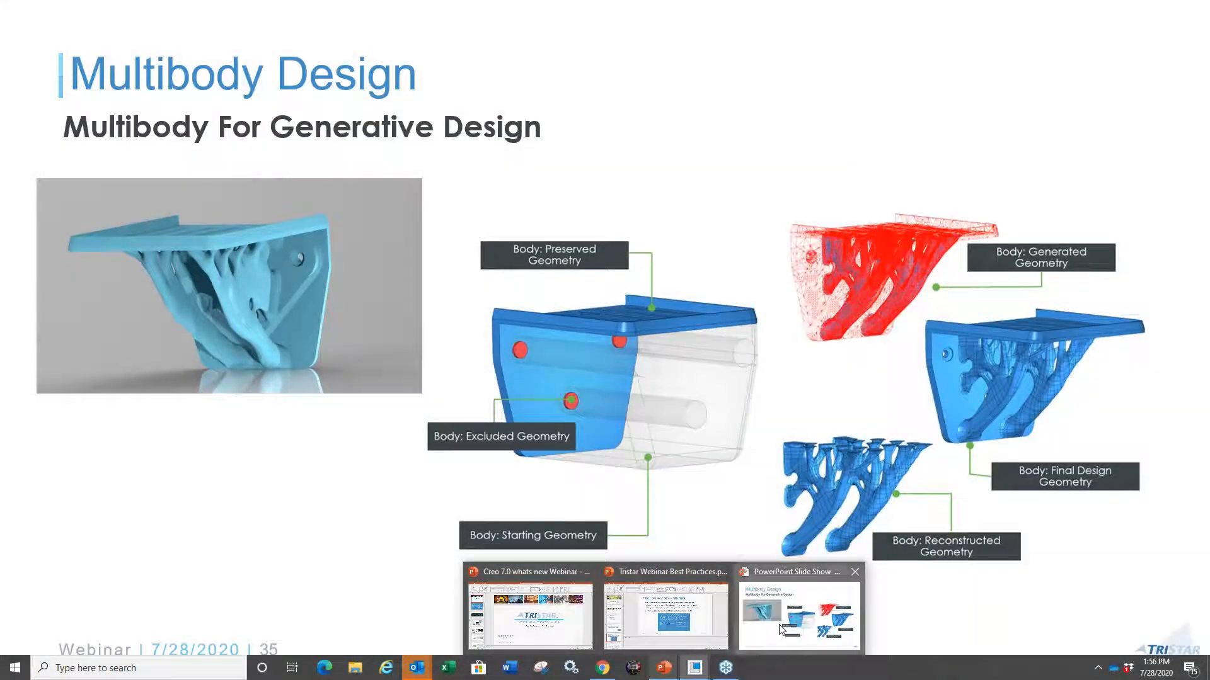
{"action": "left_click", "coordinate": [762, 611]}
{"action": "left_click", "coordinate": [586, 473]}
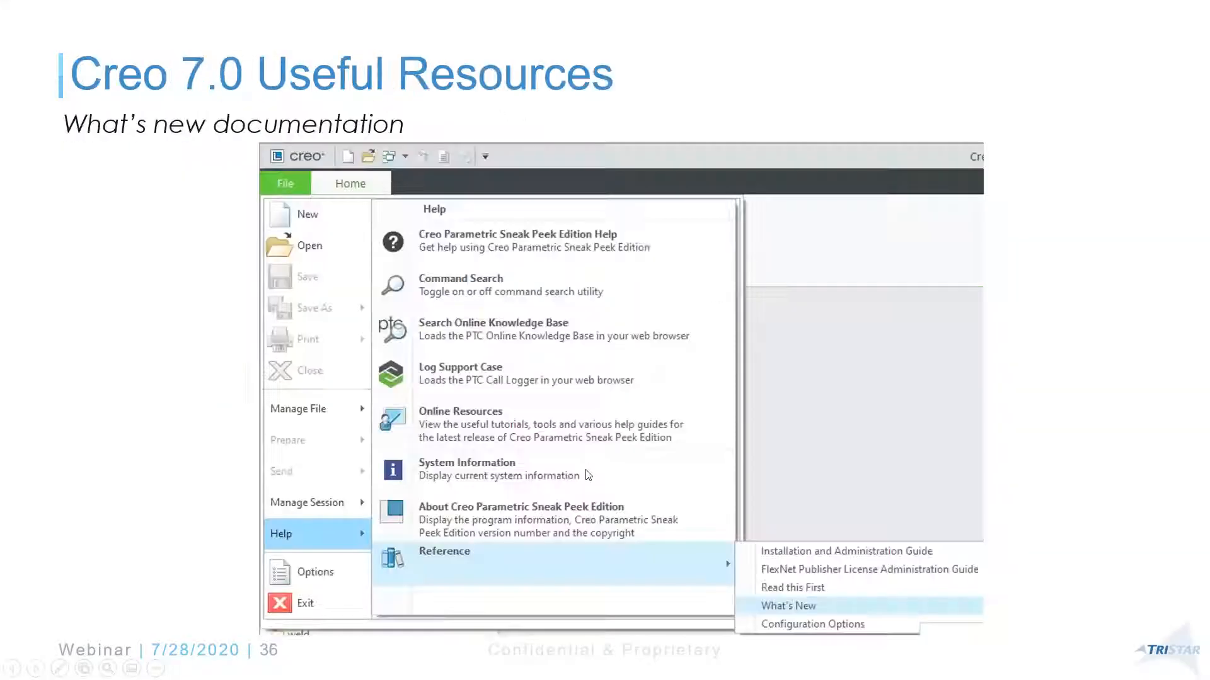
{"action": "key", "text": "Left"}
{"action": "key", "text": "Left"}
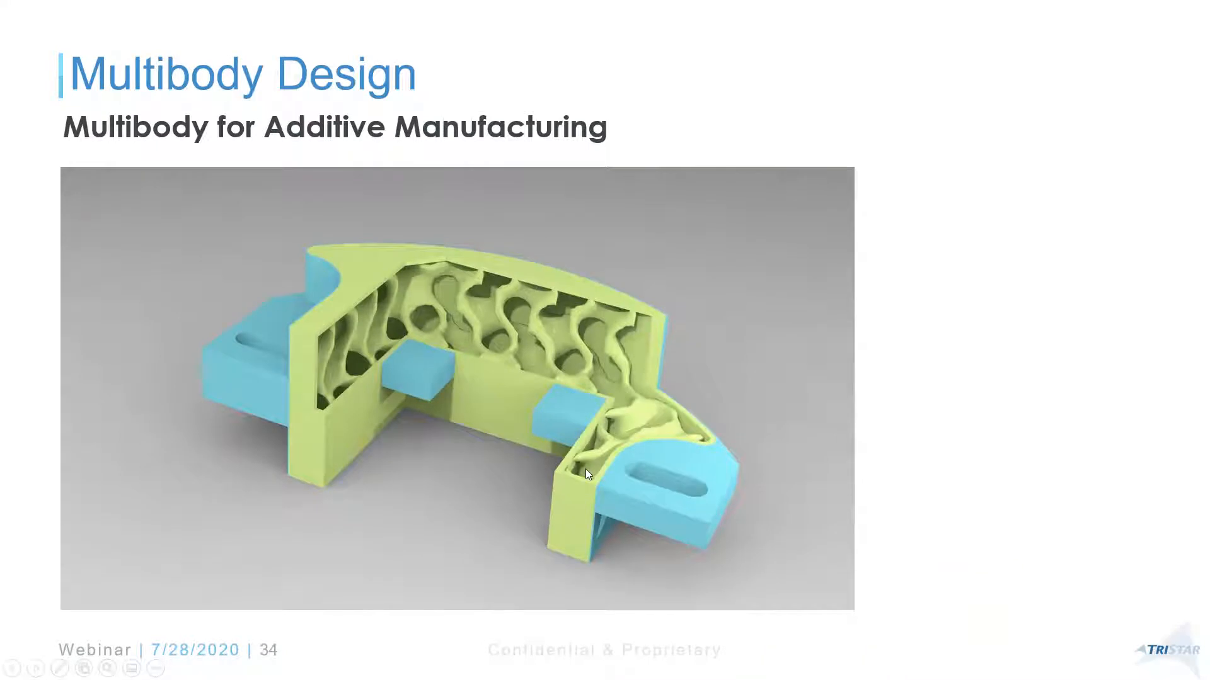
{"action": "key", "text": "Left"}
{"action": "key", "text": "Right"}
{"action": "key", "text": "Right"}
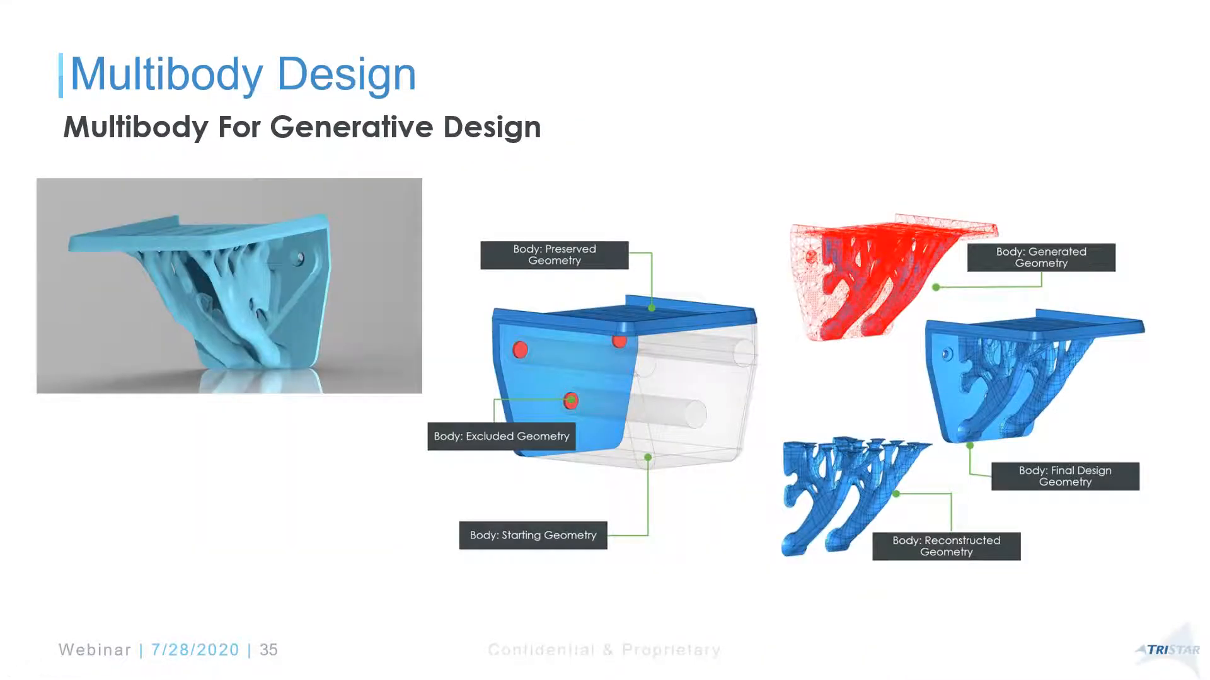
{"action": "key", "text": "Right"}
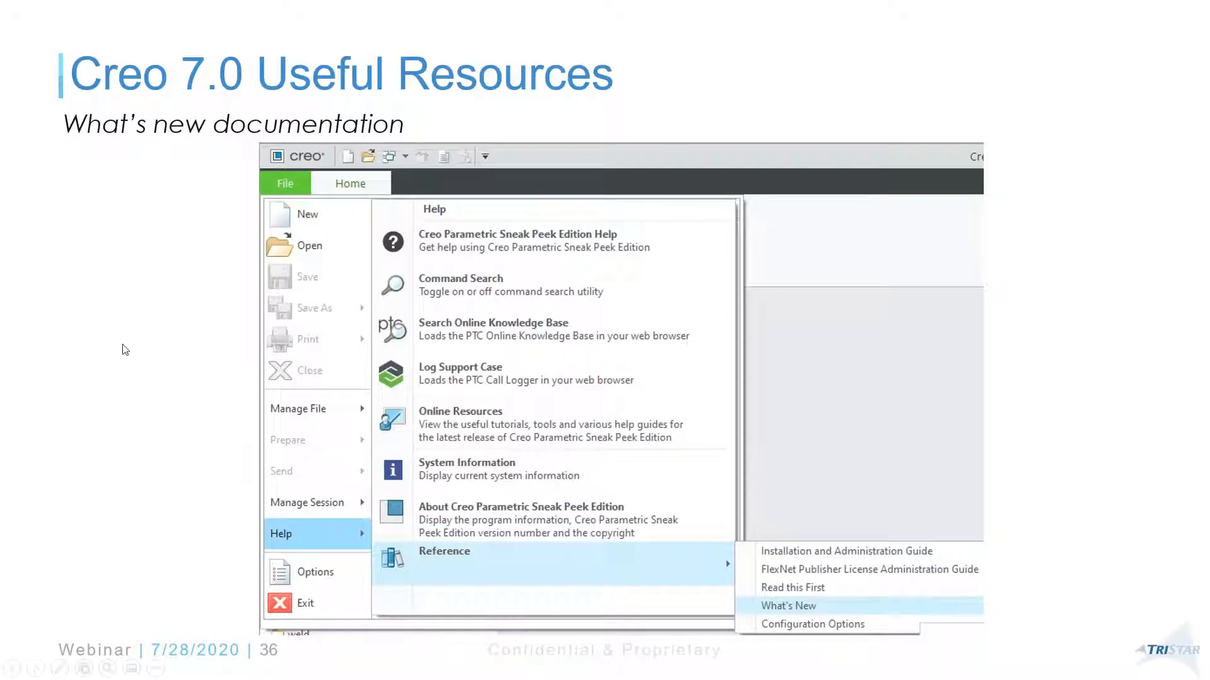
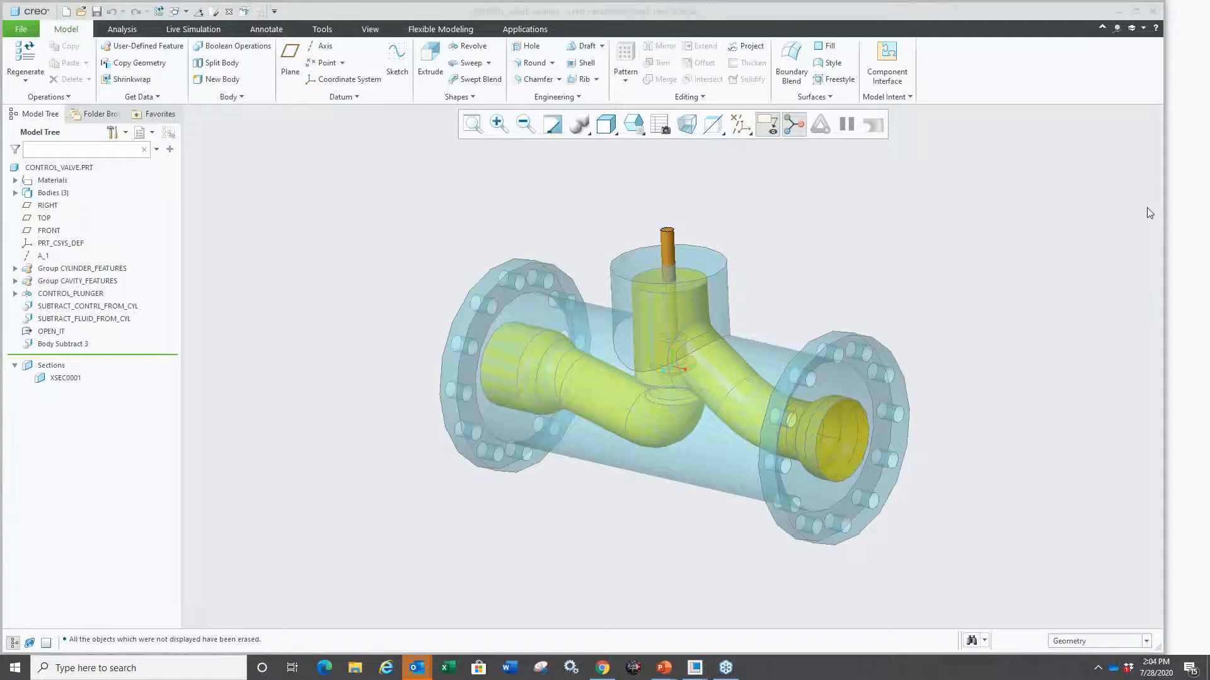
Step: Expand the control valve's bodies, highlight the FLUID and CONTROL bodies, and show only the CYLINDER body
{"action": "middle_click_drag", "start_coordinate": [596, 465], "coordinate": [649, 416]}
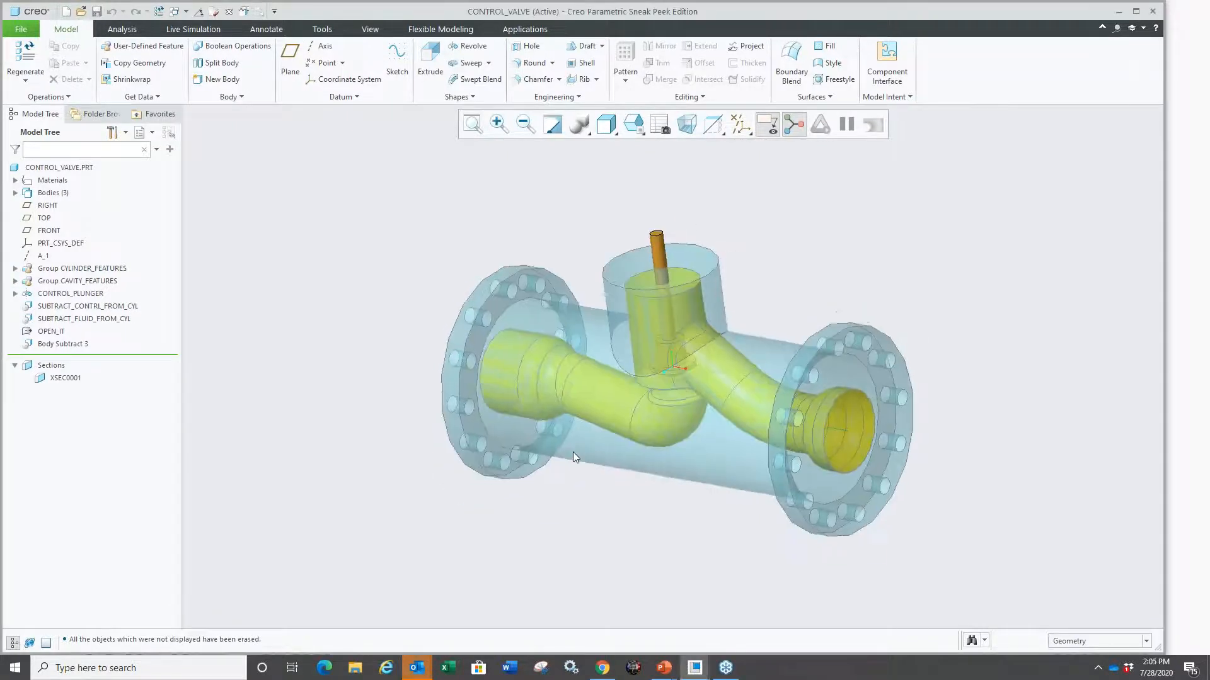
{"action": "left_click", "coordinate": [16, 192]}
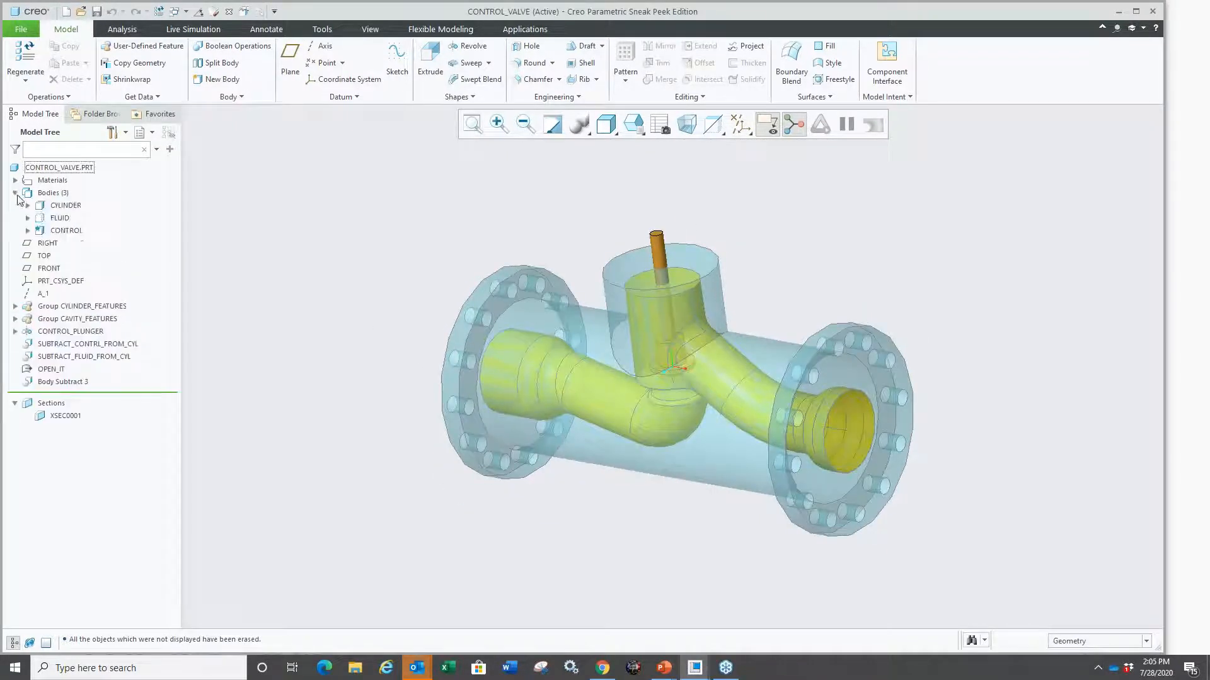
{"action": "left_click", "coordinate": [60, 218]}
{"action": "left_click", "coordinate": [60, 230]}
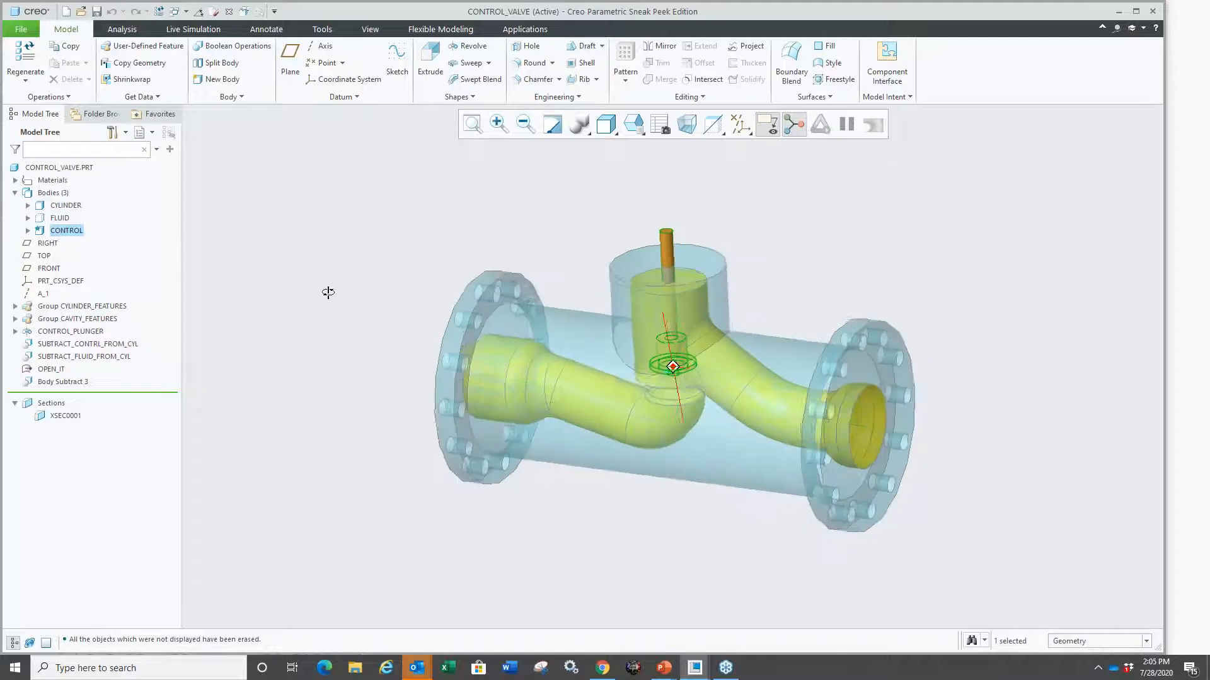
{"action": "left_click", "coordinate": [60, 206]}
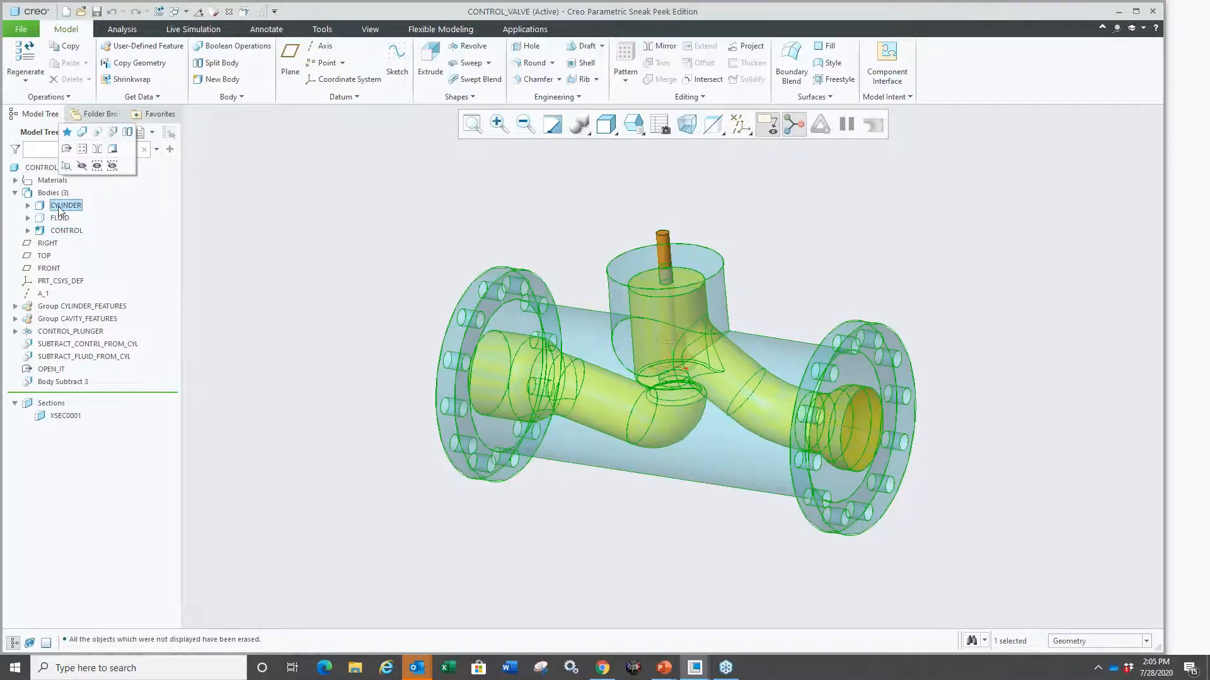
{"action": "left_click", "coordinate": [97, 166]}
{"action": "scroll", "coordinate": [564, 323], "scroll_direction": "down", "scroll_amount": 5}
{"action": "key", "text": "ctrl+d"}
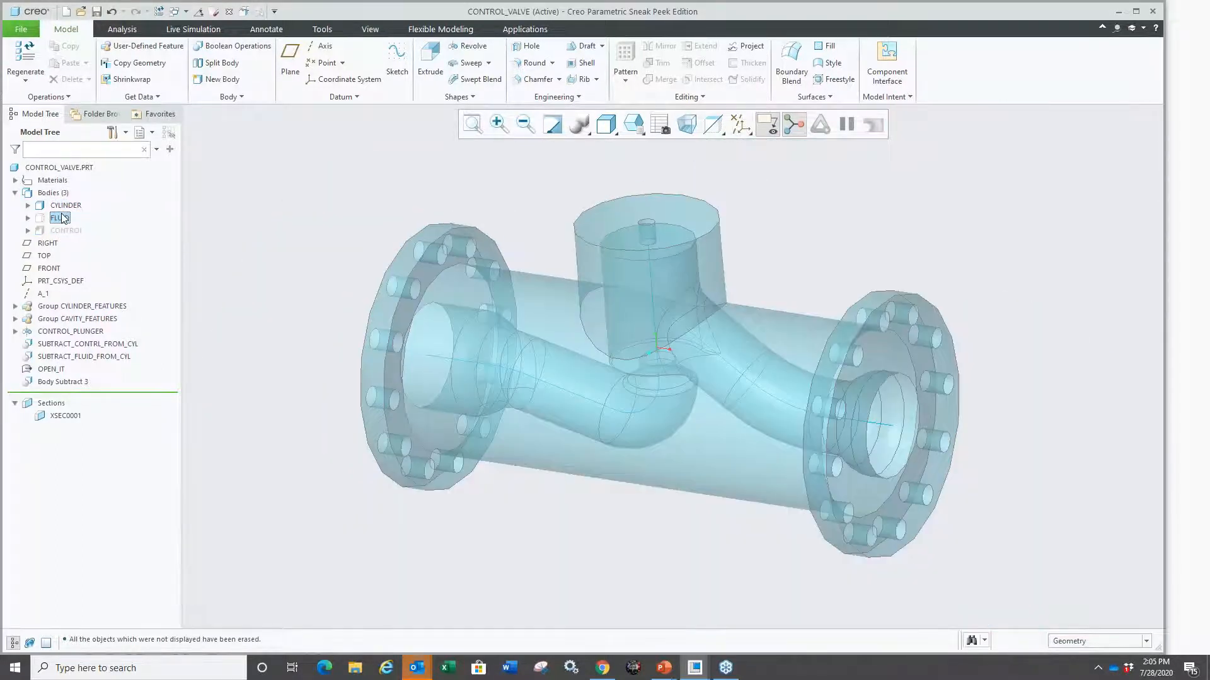
Step: Isolate the FLUID body for inspection, followed by the CONTROL body on its own
{"action": "left_click", "coordinate": [60, 218]}
{"action": "left_click", "coordinate": [98, 173]}
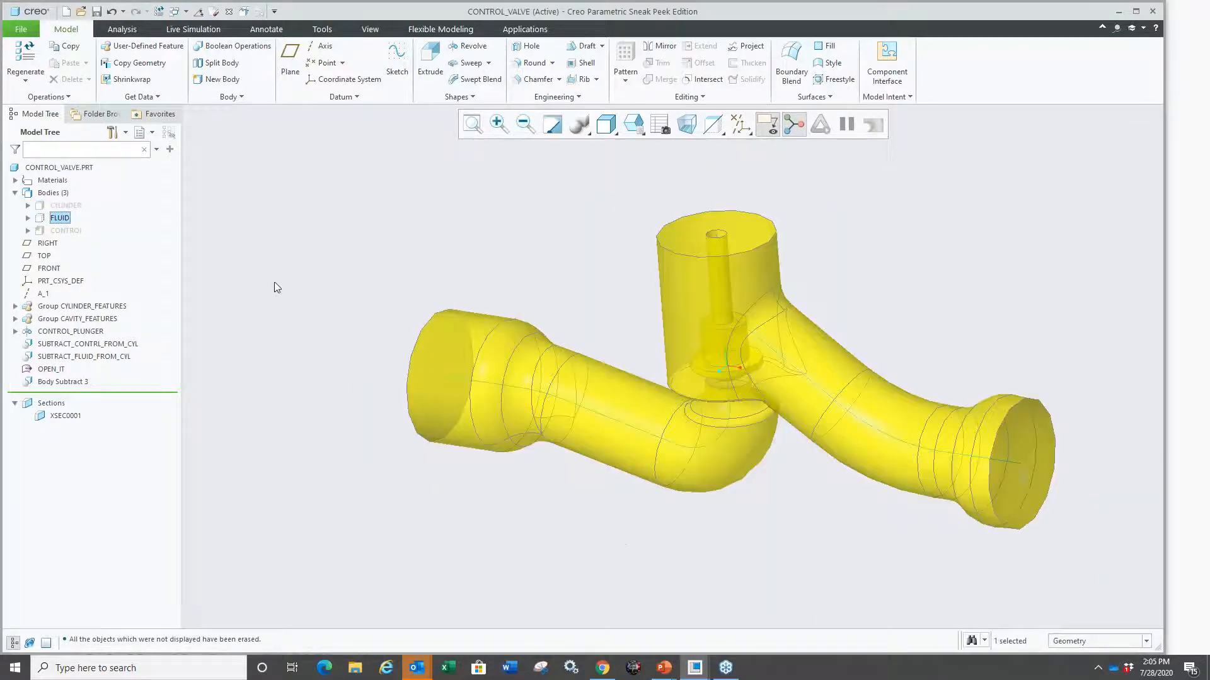
{"action": "left_click", "coordinate": [66, 230]}
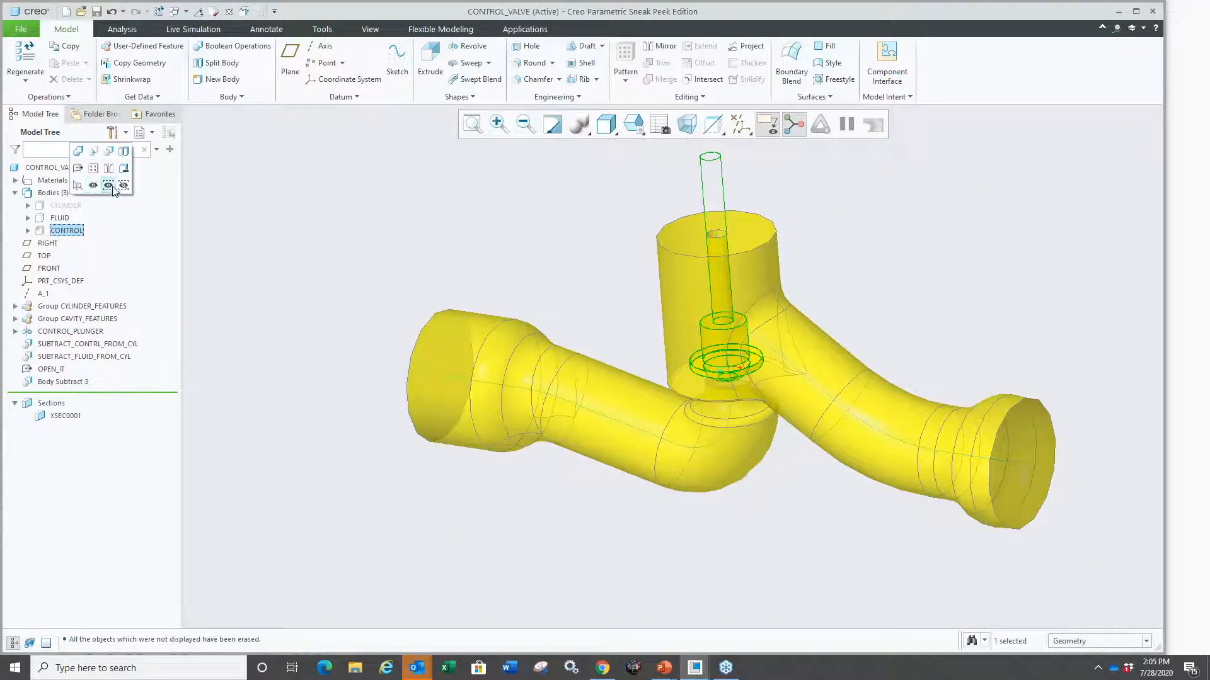
{"action": "left_click", "coordinate": [94, 185]}
{"action": "left_click", "coordinate": [492, 322]}
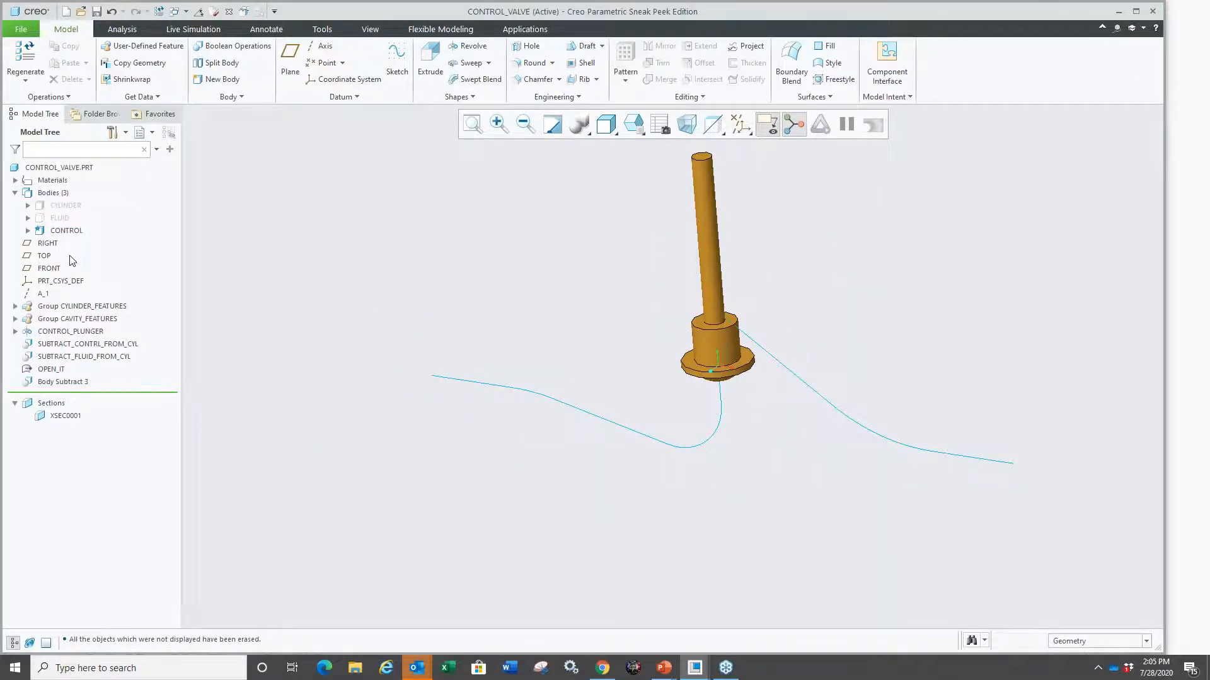
Step: Show the hidden FLUID and CYLINDER bodies again alongside the CONTROL body
{"action": "left_click", "coordinate": [63, 218]}
{"action": "left_click", "coordinate": [65, 206], "text": "ctrl"}
{"action": "left_click", "coordinate": [94, 165]}
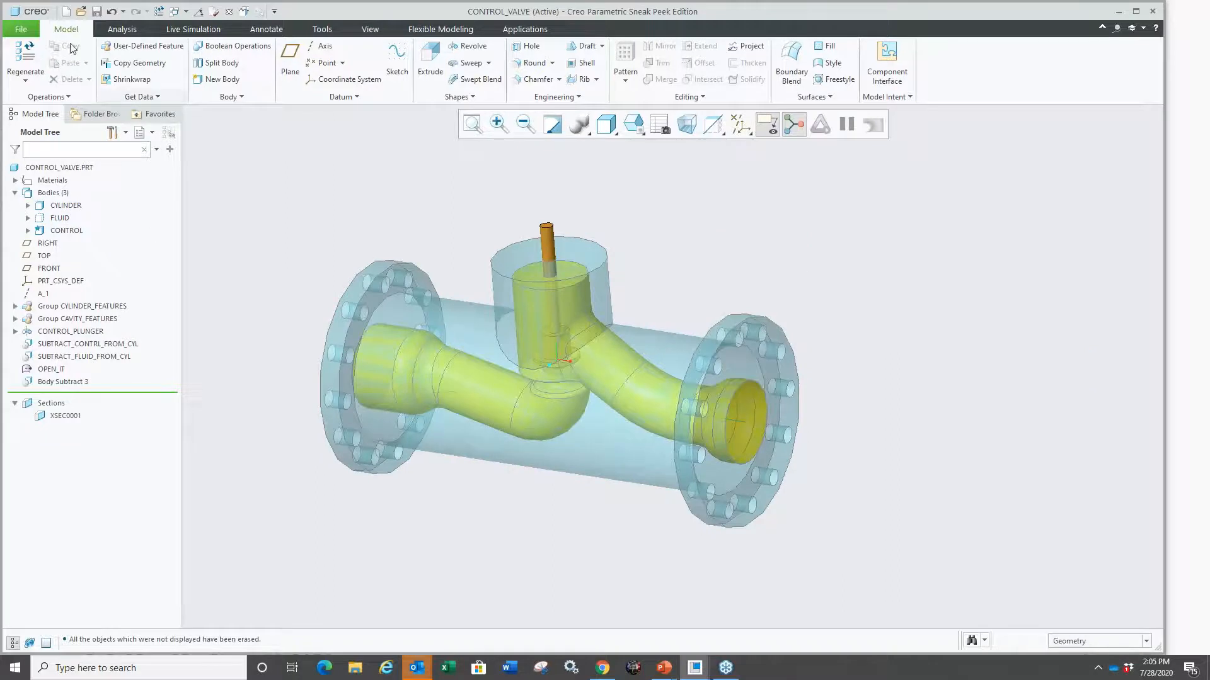
{"action": "left_click", "coordinate": [21, 29]}
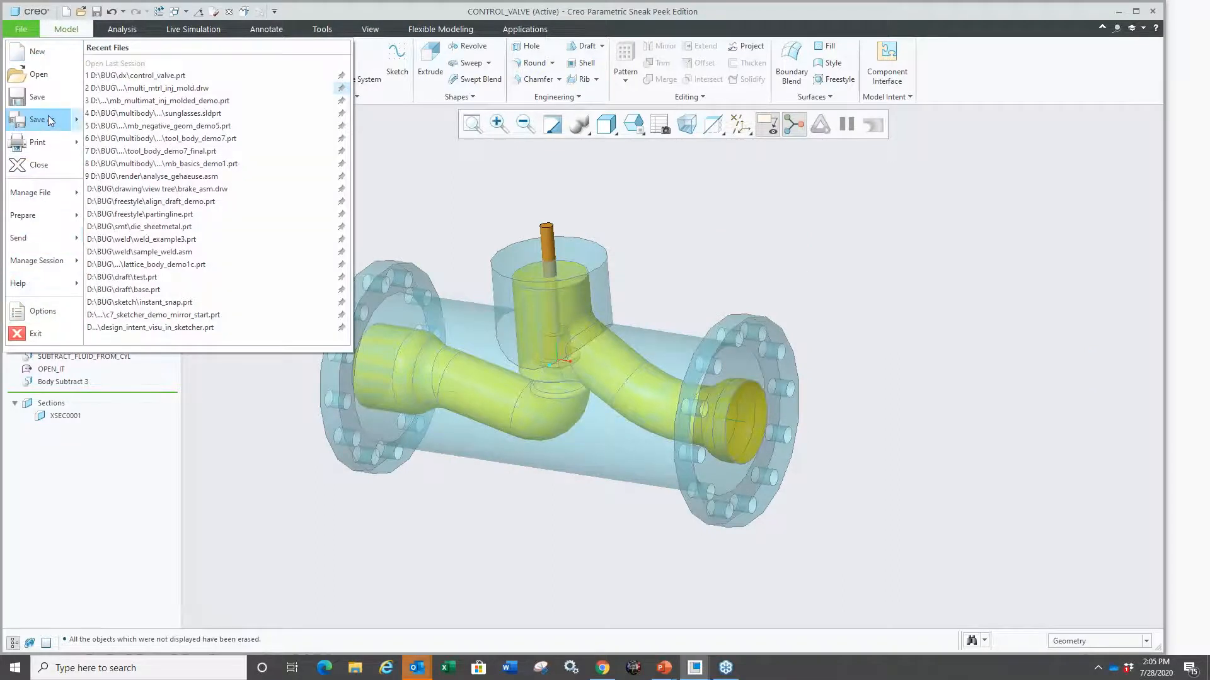
{"action": "mouse_move", "coordinate": [50, 121]}
{"action": "left_click", "coordinate": [289, 481]}
{"action": "middle_click_drag", "start_coordinate": [272, 468], "coordinate": [315, 460]}
{"action": "key", "text": "ctrl+d"}
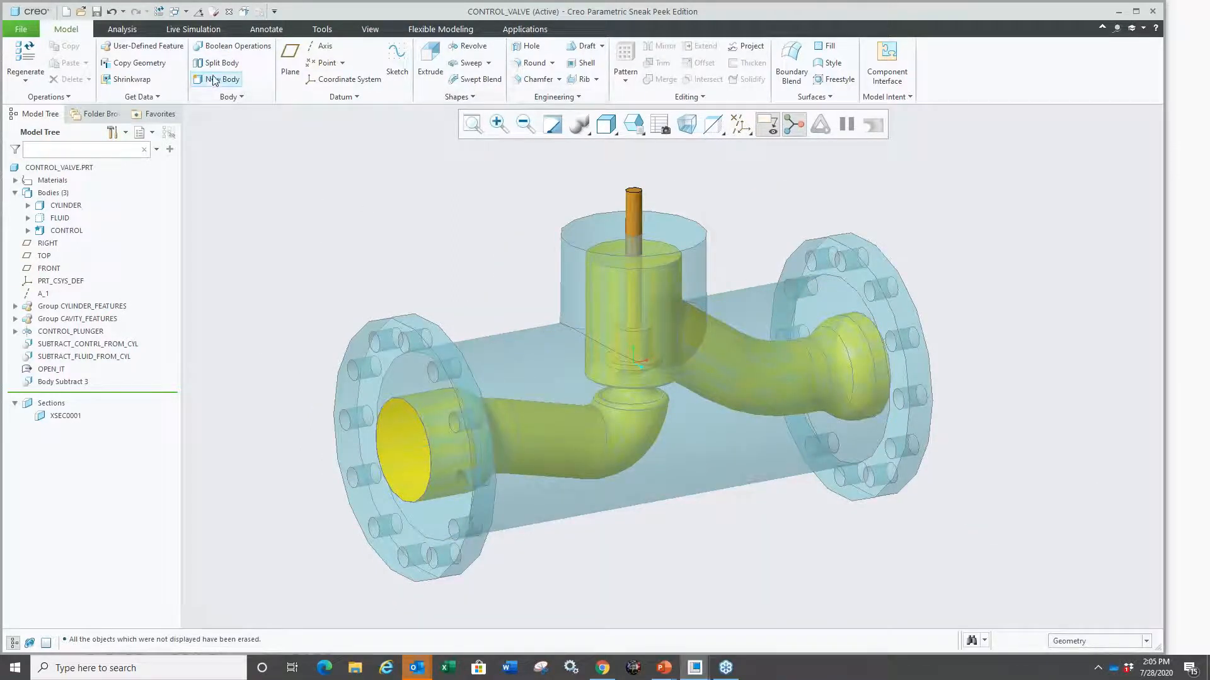
Step: Start the live fluid simulation of the control valve with Velocity as the displayed result
{"action": "left_click", "coordinate": [193, 29]}
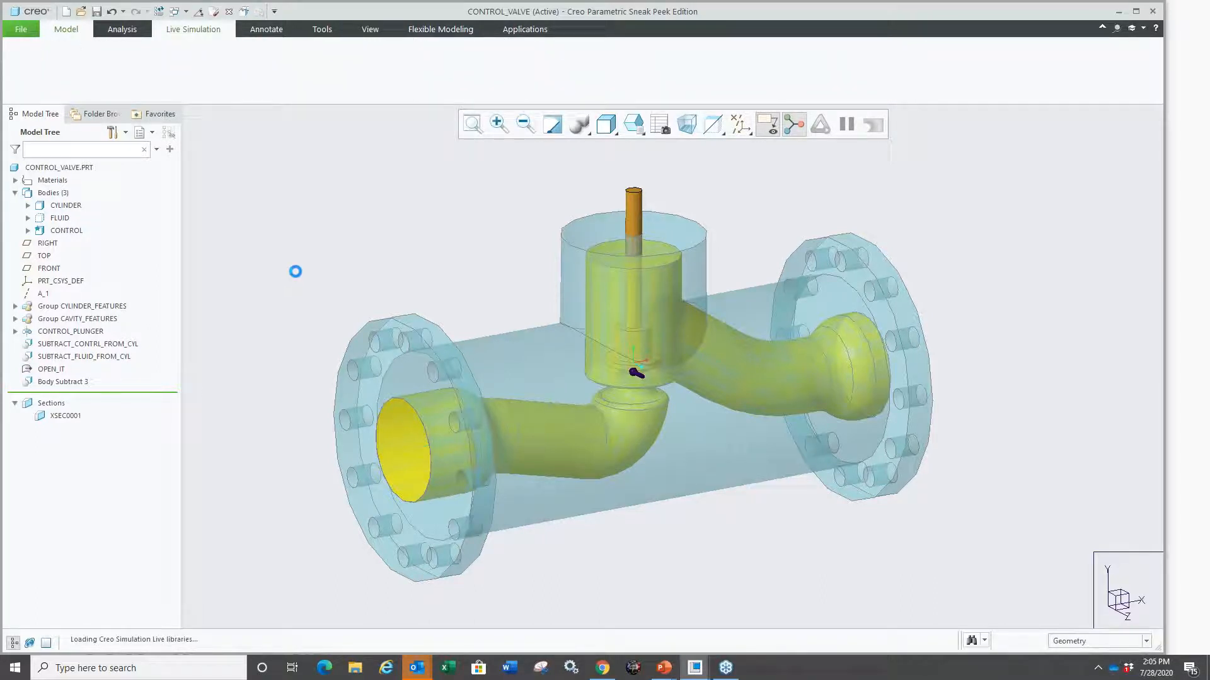
{"action": "middle_click_drag", "start_coordinate": [284, 345], "coordinate": [490, 162]}
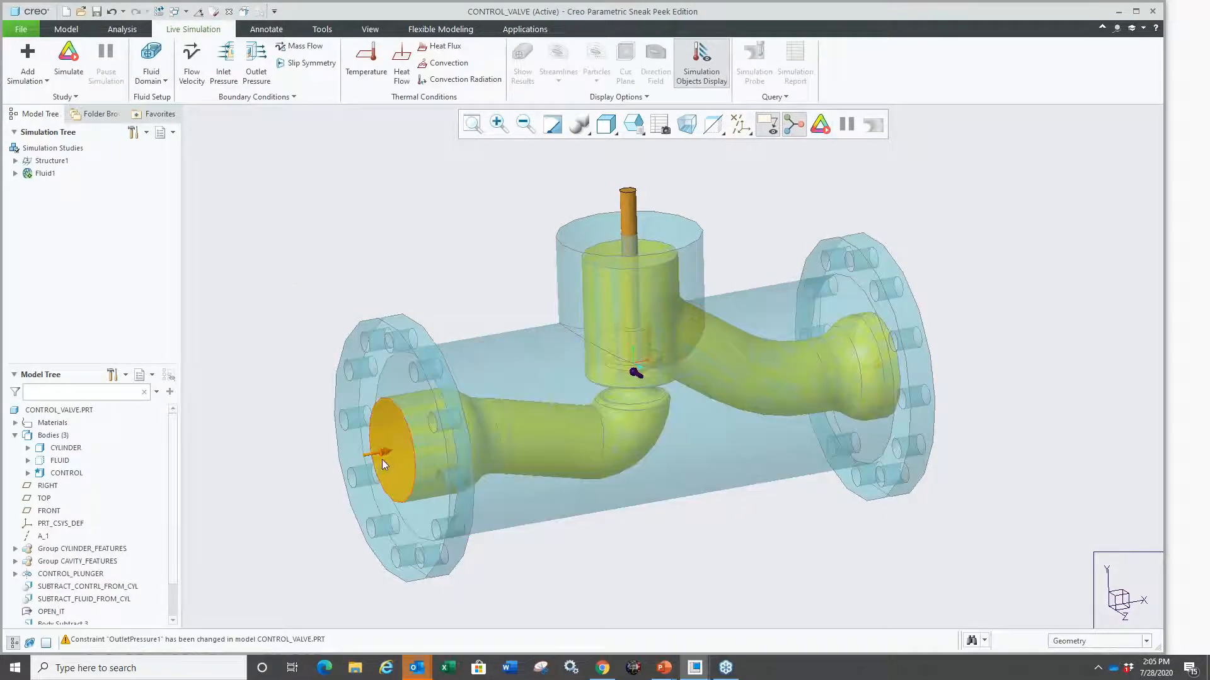
{"action": "middle_click_drag", "start_coordinate": [892, 357], "coordinate": [787, 126]}
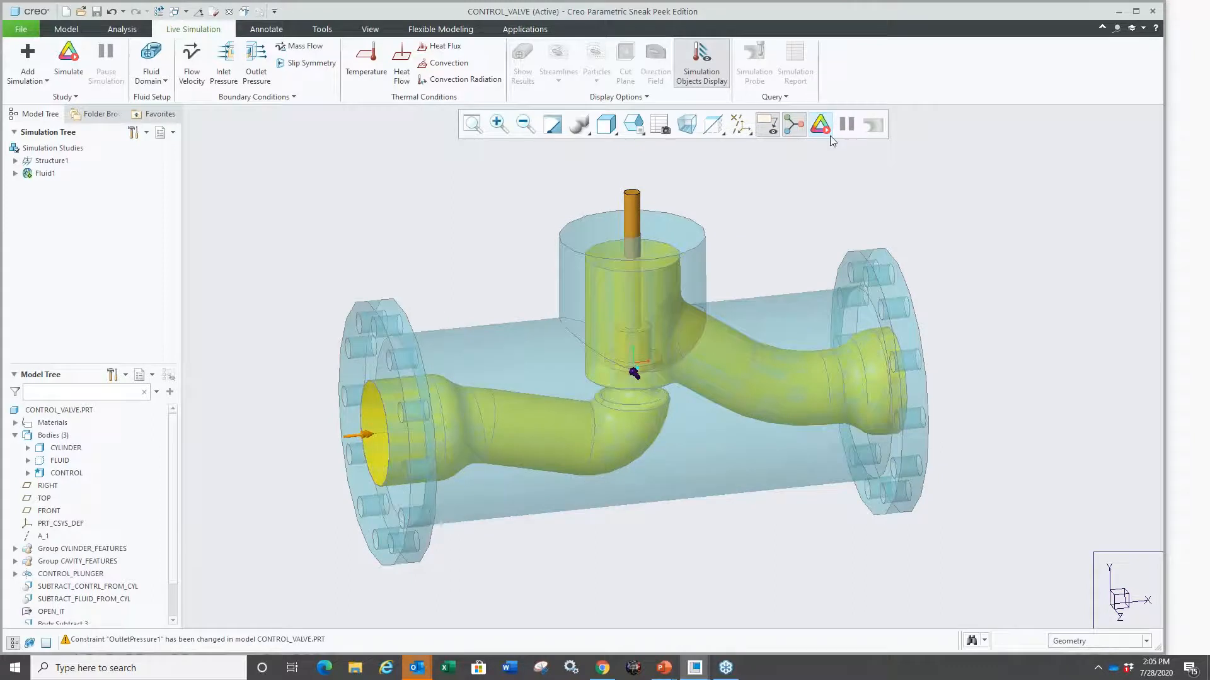
{"action": "left_click", "coordinate": [820, 124]}
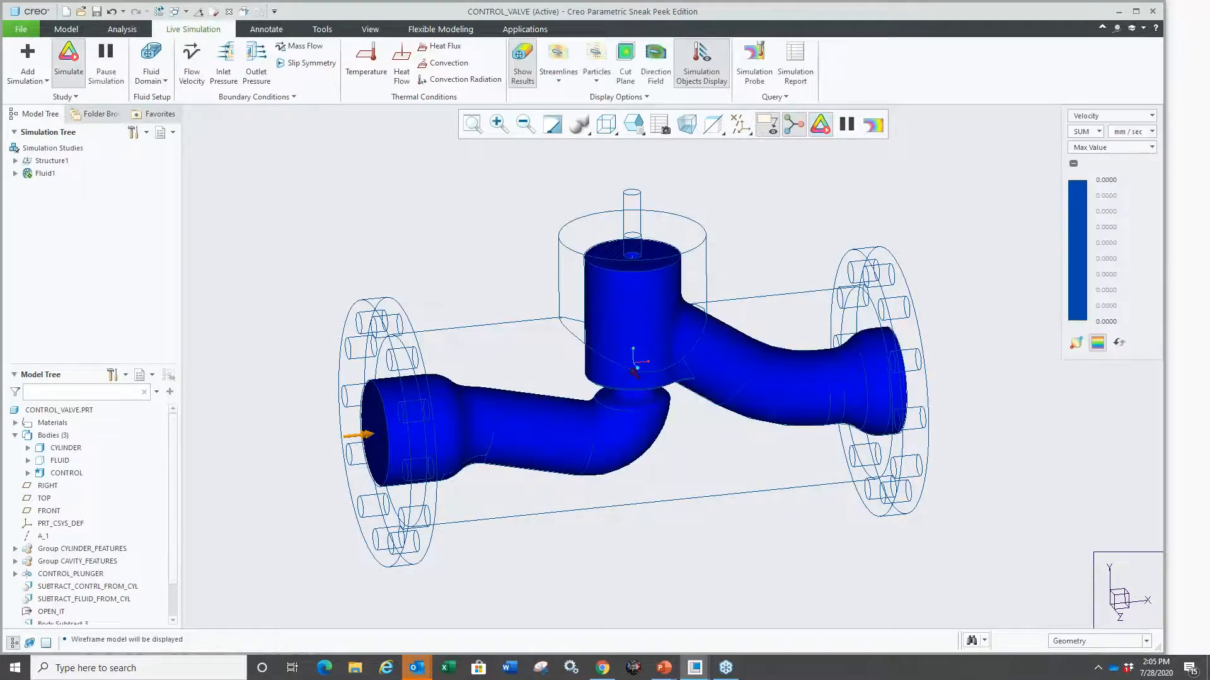
{"action": "middle_click_drag", "start_coordinate": [500, 310], "coordinate": [492, 263]}
{"action": "left_click", "coordinate": [1109, 116]}
{"action": "left_click", "coordinate": [1109, 122]}
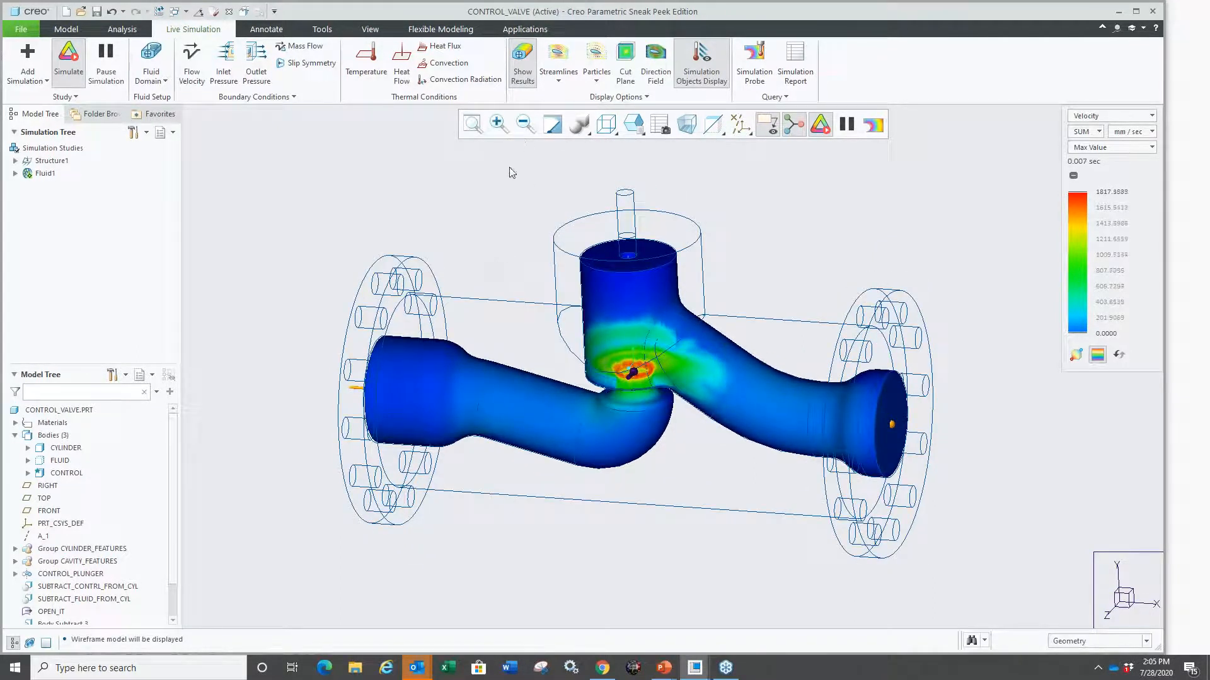
Step: Show the velocity results on a cut plane through the valve, using the Surface display option
{"action": "left_click", "coordinate": [625, 60]}
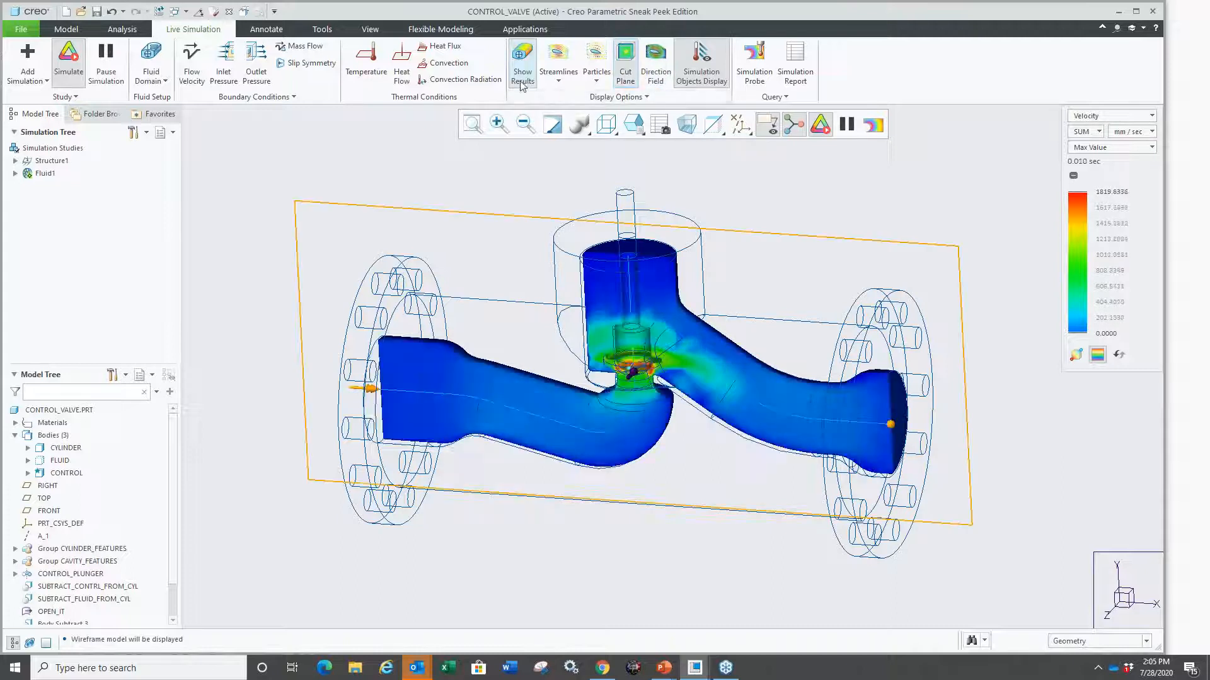
{"action": "left_click", "coordinate": [527, 68]}
{"action": "left_click", "coordinate": [629, 73]}
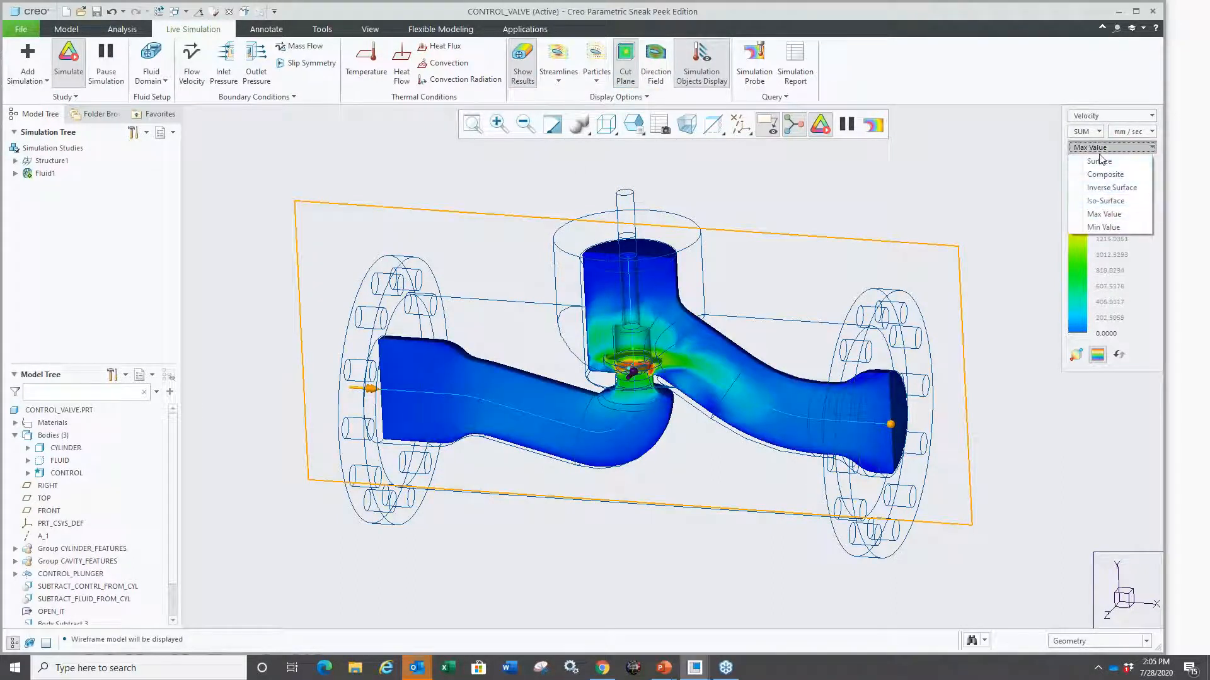
{"action": "left_click", "coordinate": [1101, 161]}
{"action": "left_click", "coordinate": [1101, 162]}
{"action": "middle_click_drag", "start_coordinate": [749, 185], "coordinate": [687, 264]}
{"action": "scroll", "coordinate": [675, 315], "scroll_direction": "up", "scroll_amount": 3}
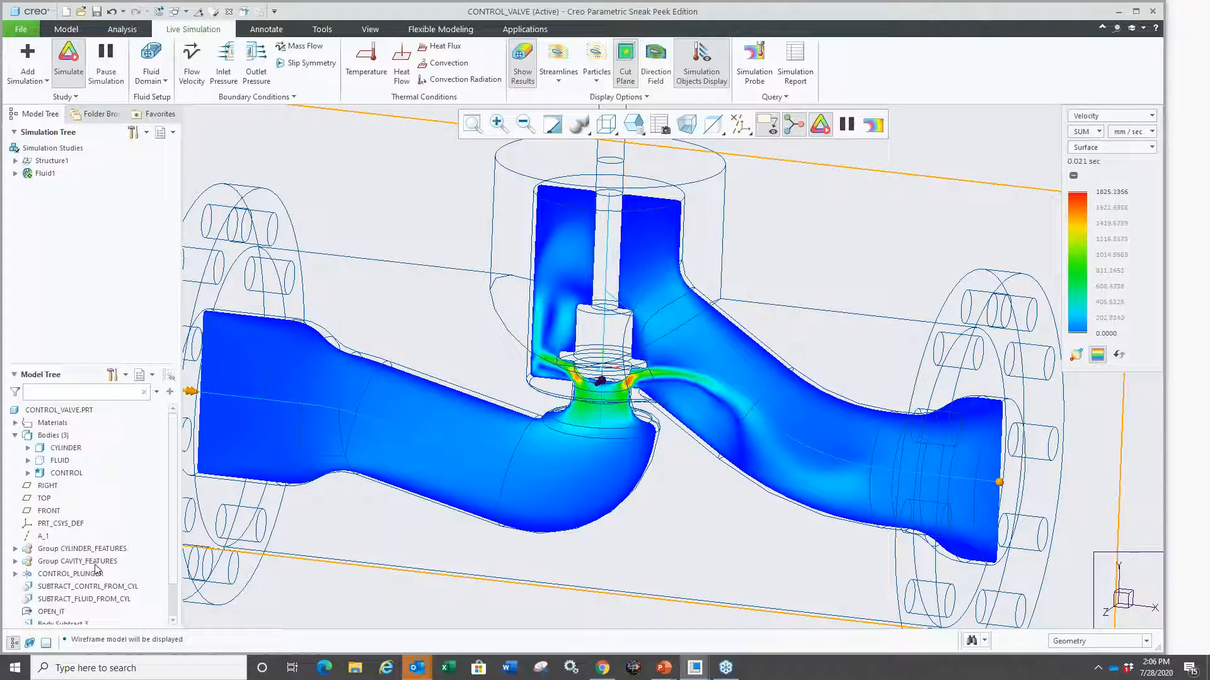
Step: Examine the flow at the valve seat, and edit the OPEN_IT feature to raise the plunger while the simulation runs
{"action": "scroll", "coordinate": [133, 514], "scroll_direction": "down", "scroll_amount": 2}
{"action": "scroll", "coordinate": [630, 333], "scroll_direction": "down", "scroll_amount": 3}
{"action": "middle_click_drag", "start_coordinate": [613, 411], "coordinate": [616, 378]}
{"action": "scroll", "coordinate": [614, 375], "scroll_direction": "up", "scroll_amount": 5}
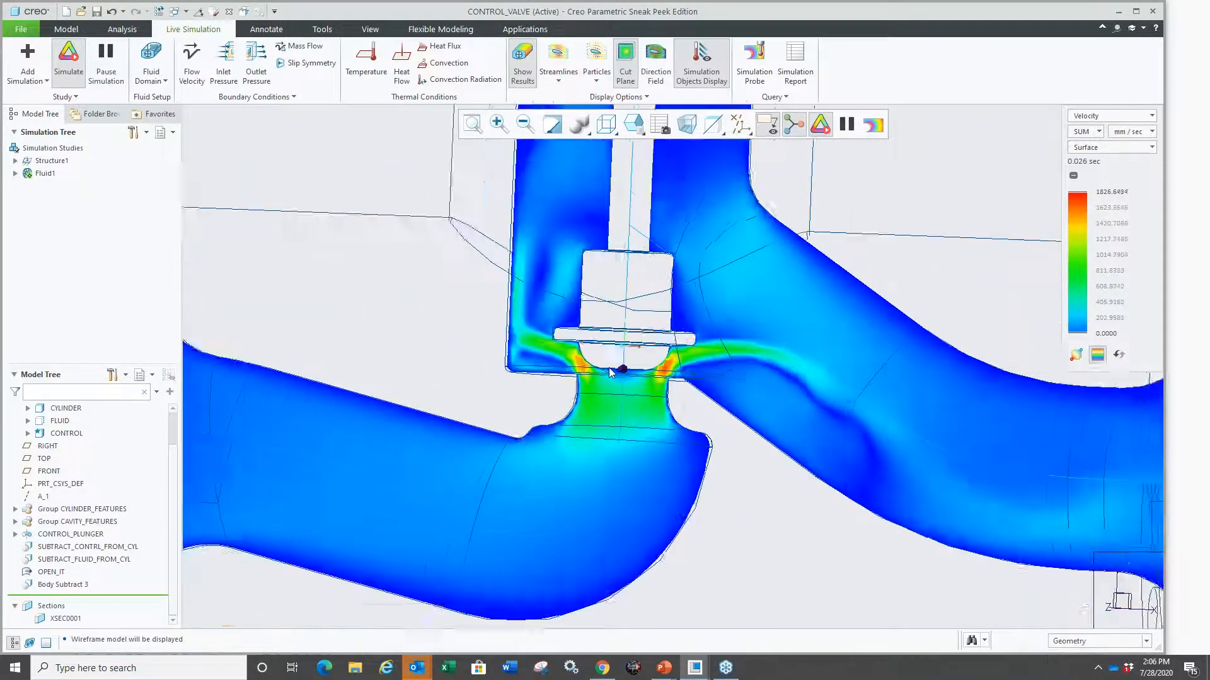
{"action": "scroll", "coordinate": [623, 366], "scroll_direction": "down", "scroll_amount": 5}
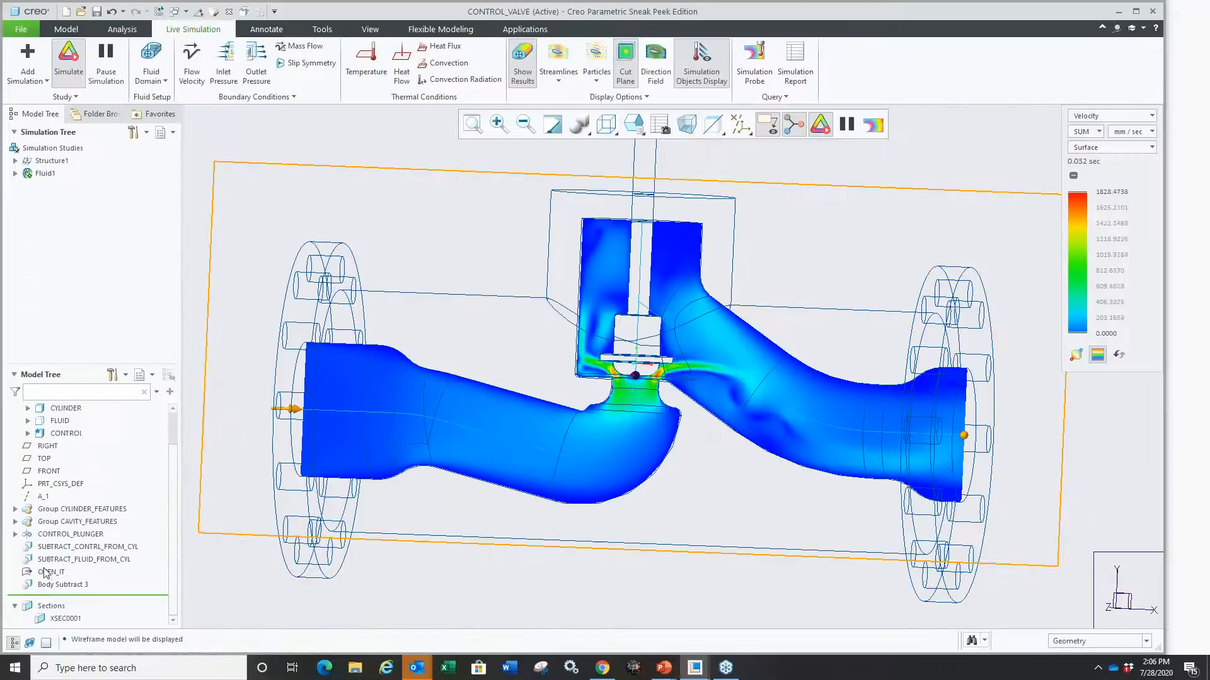
{"action": "left_click", "coordinate": [92, 543]}
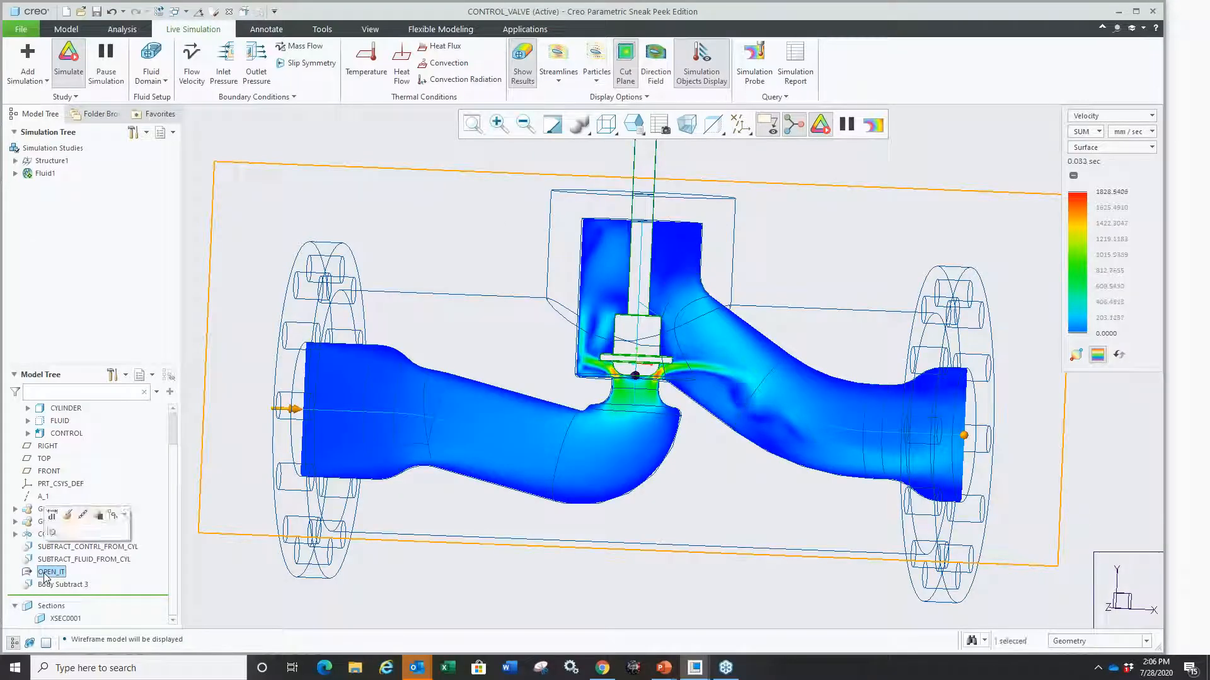
{"action": "left_click", "coordinate": [49, 515]}
{"action": "left_click_drag", "start_coordinate": [597, 361], "coordinate": [595, 327]}
{"action": "scroll", "coordinate": [526, 357], "scroll_direction": "down", "scroll_amount": 5}
{"action": "left_click", "coordinate": [525, 357]}
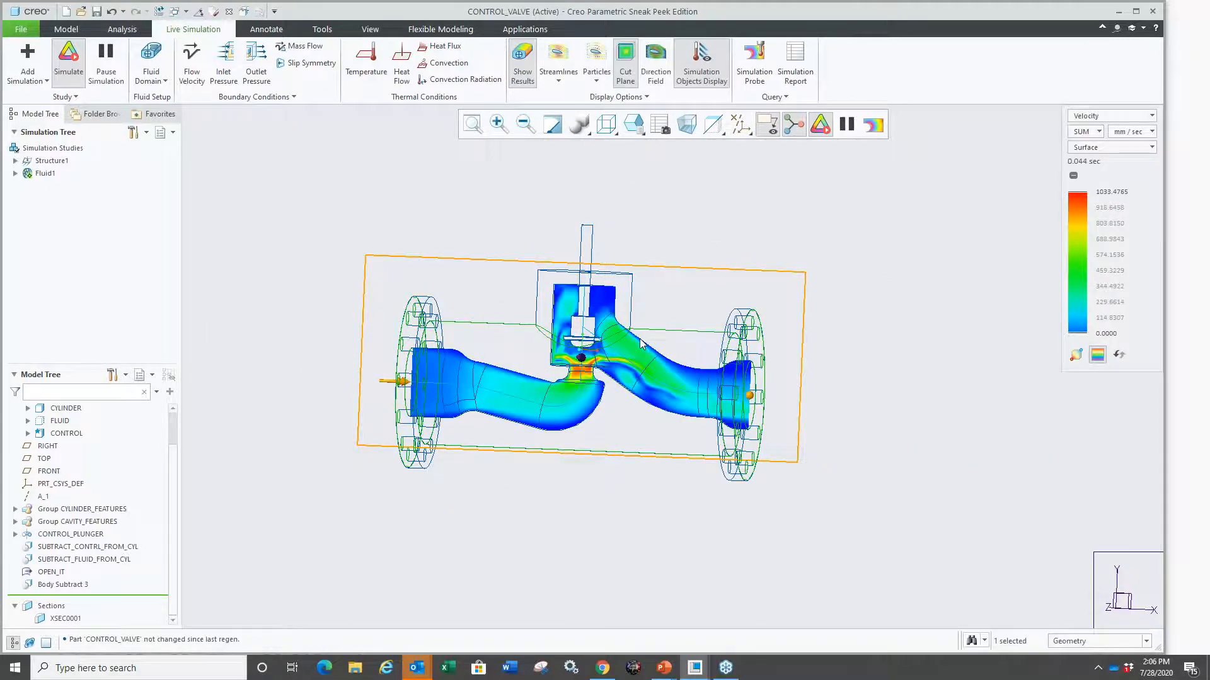
Step: Examine the velocity cut plane around the valve seat and outlet, and stop the live fluid simulation
{"action": "scroll", "coordinate": [619, 363], "scroll_direction": "up", "scroll_amount": 4}
{"action": "scroll", "coordinate": [573, 404], "scroll_direction": "down", "scroll_amount": 4}
{"action": "middle_click_drag", "start_coordinate": [574, 404], "coordinate": [573, 523]}
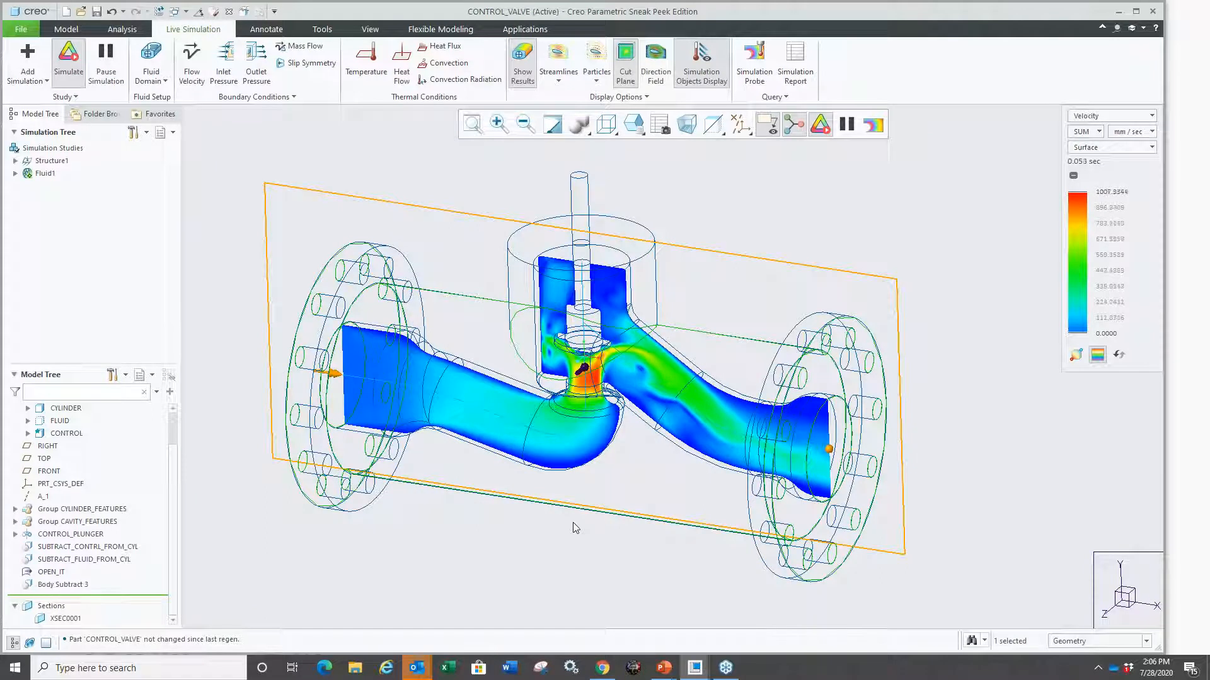
{"action": "left_click", "coordinate": [564, 545]}
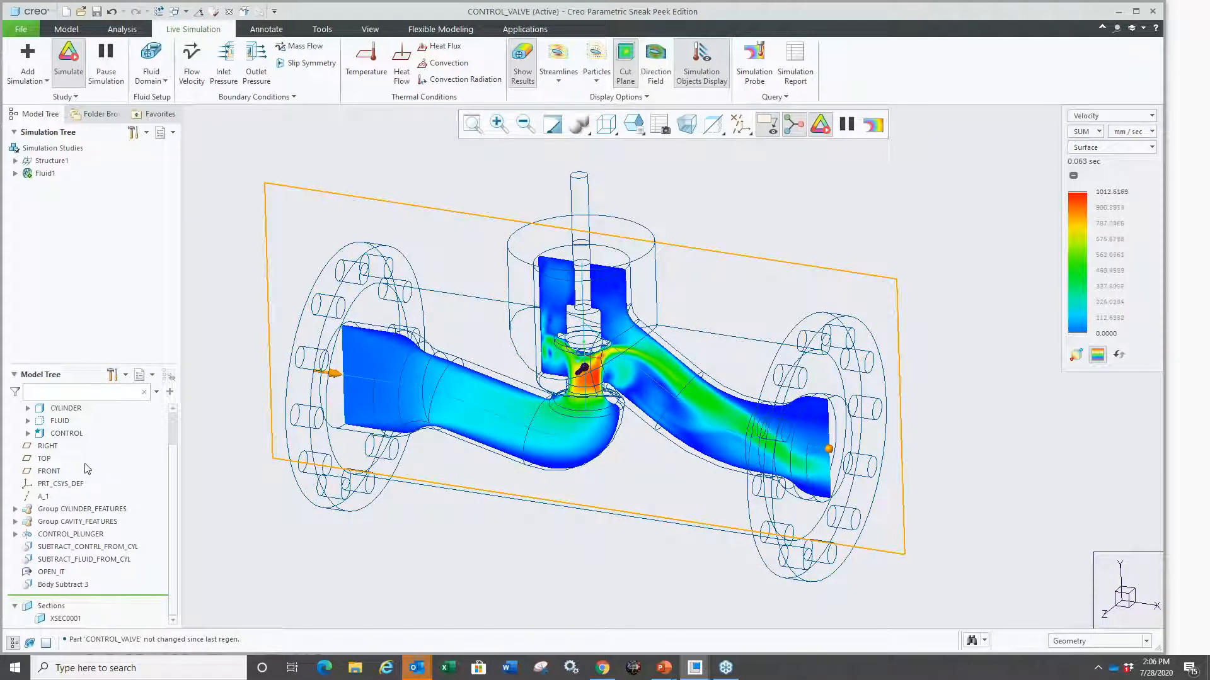
{"action": "scroll", "coordinate": [173, 441], "scroll_direction": "up", "scroll_amount": 2}
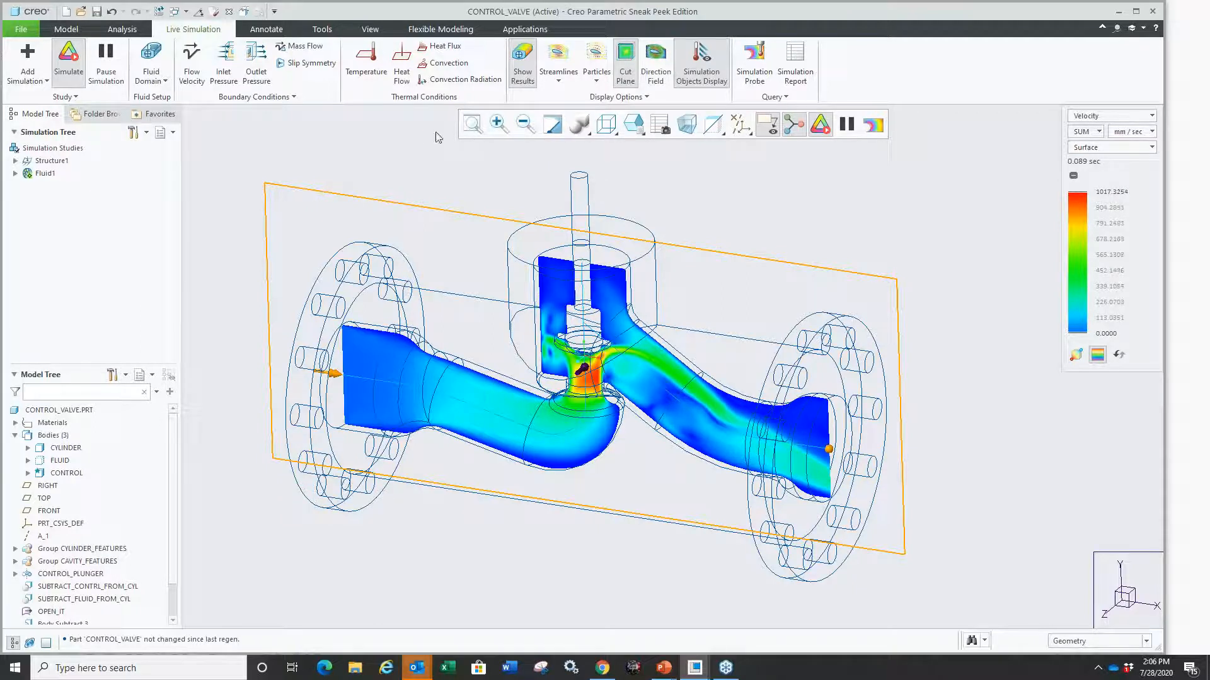
{"action": "left_click", "coordinate": [819, 124]}
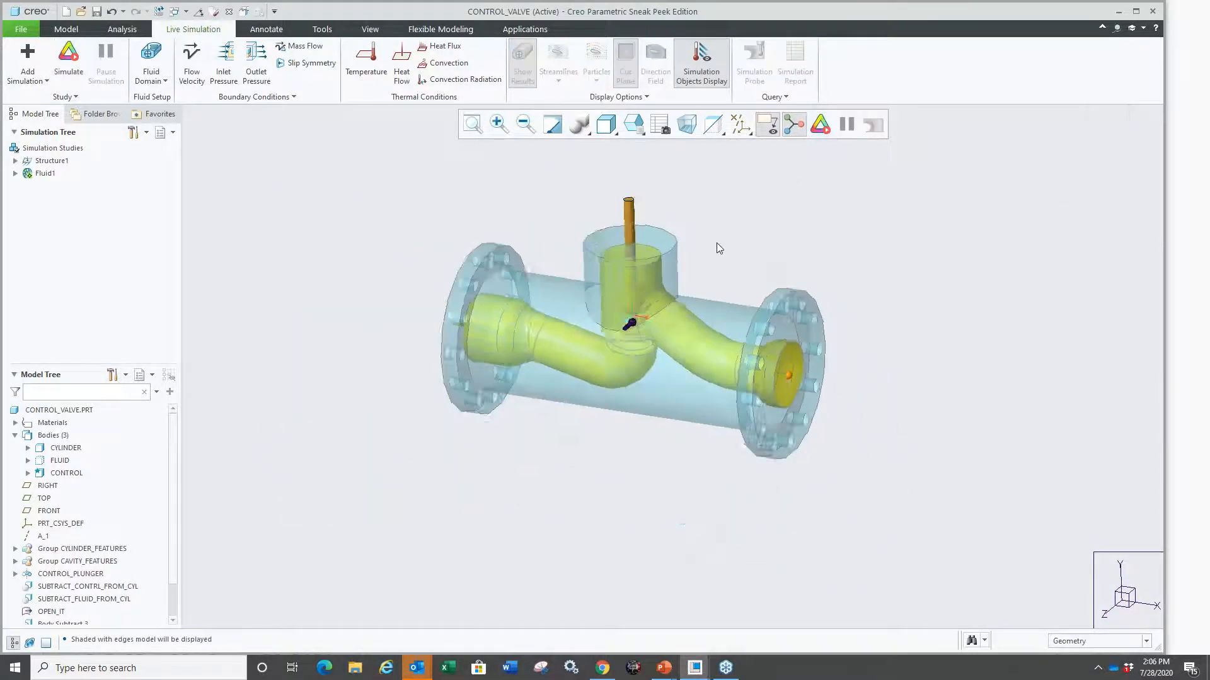
Step: Save a copy of the control valve to the Desktop as a Creo View (*.pvz) file named TEST
{"action": "left_click", "coordinate": [21, 29]}
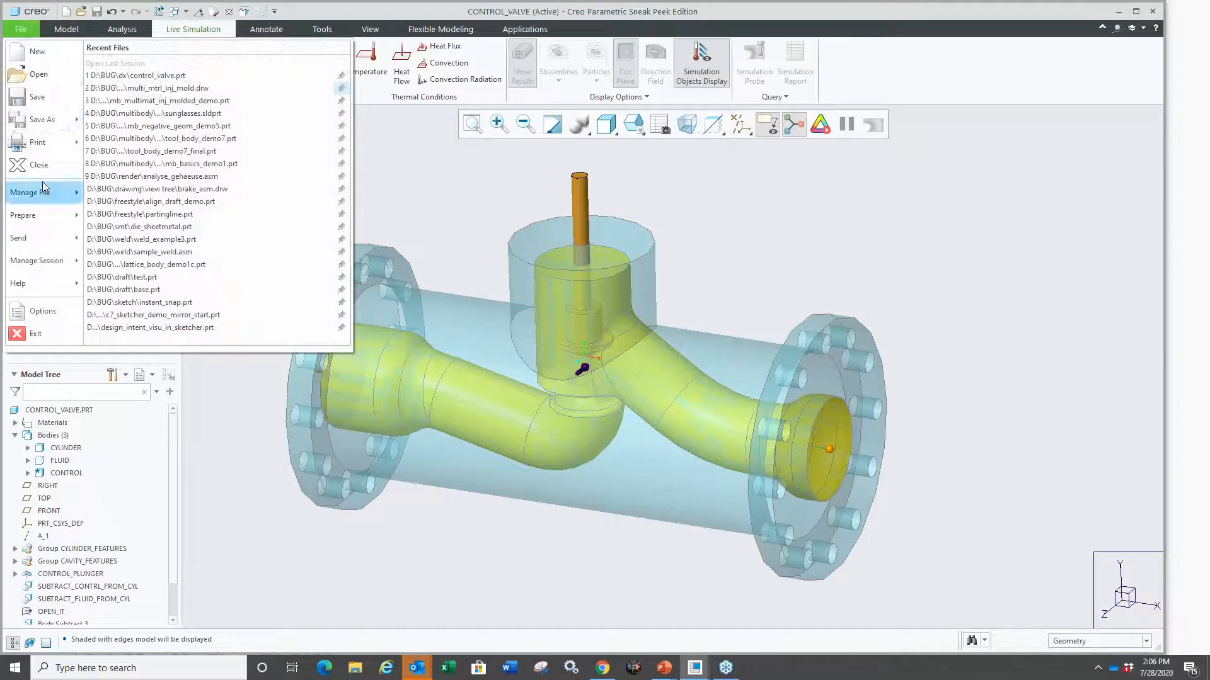
{"action": "mouse_move", "coordinate": [41, 120]}
{"action": "left_click", "coordinate": [140, 77]}
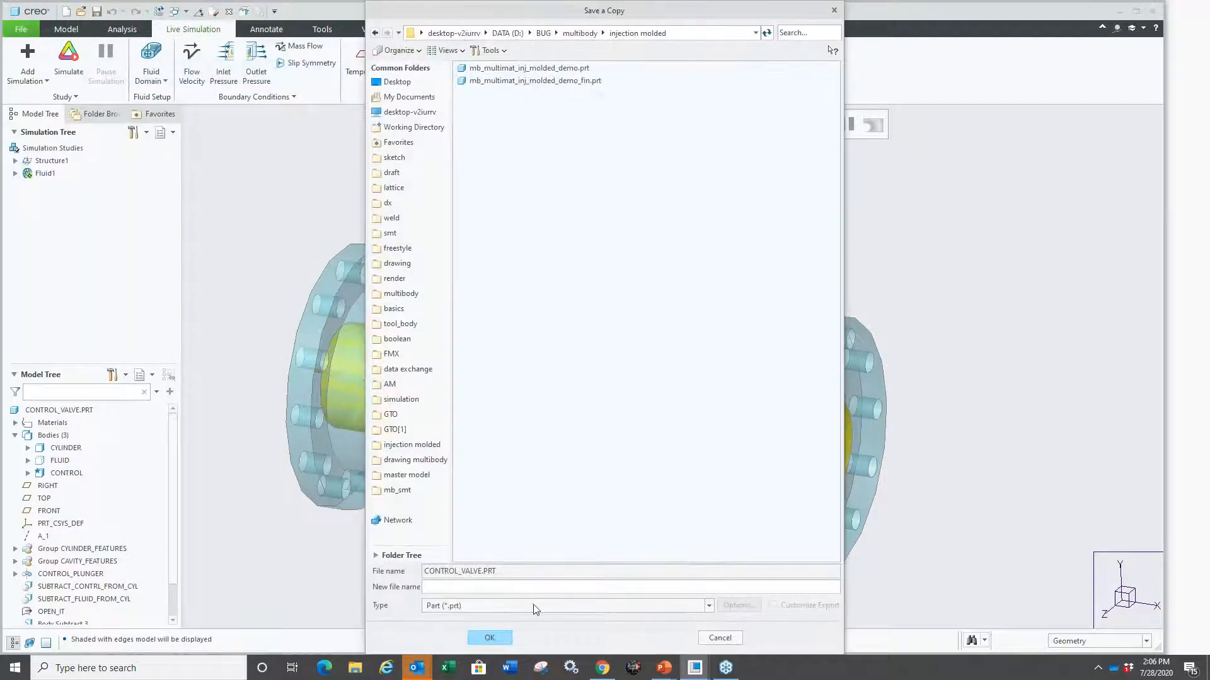
{"action": "left_click", "coordinate": [534, 607]}
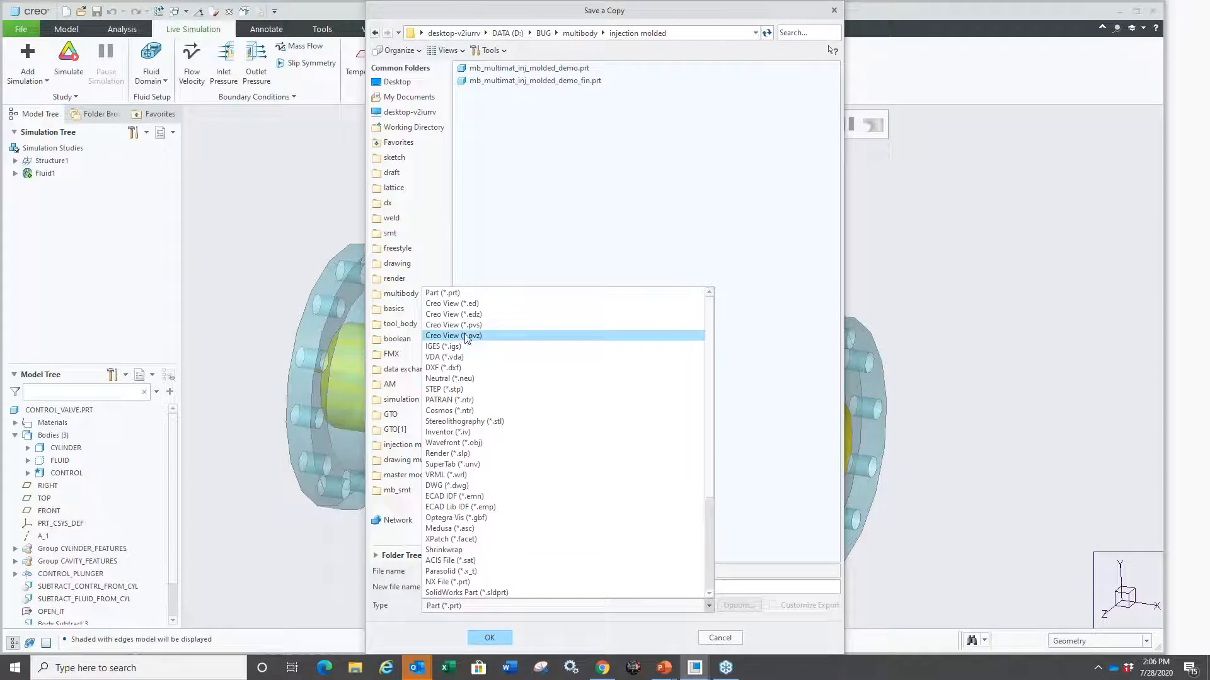
{"action": "left_click", "coordinate": [467, 337]}
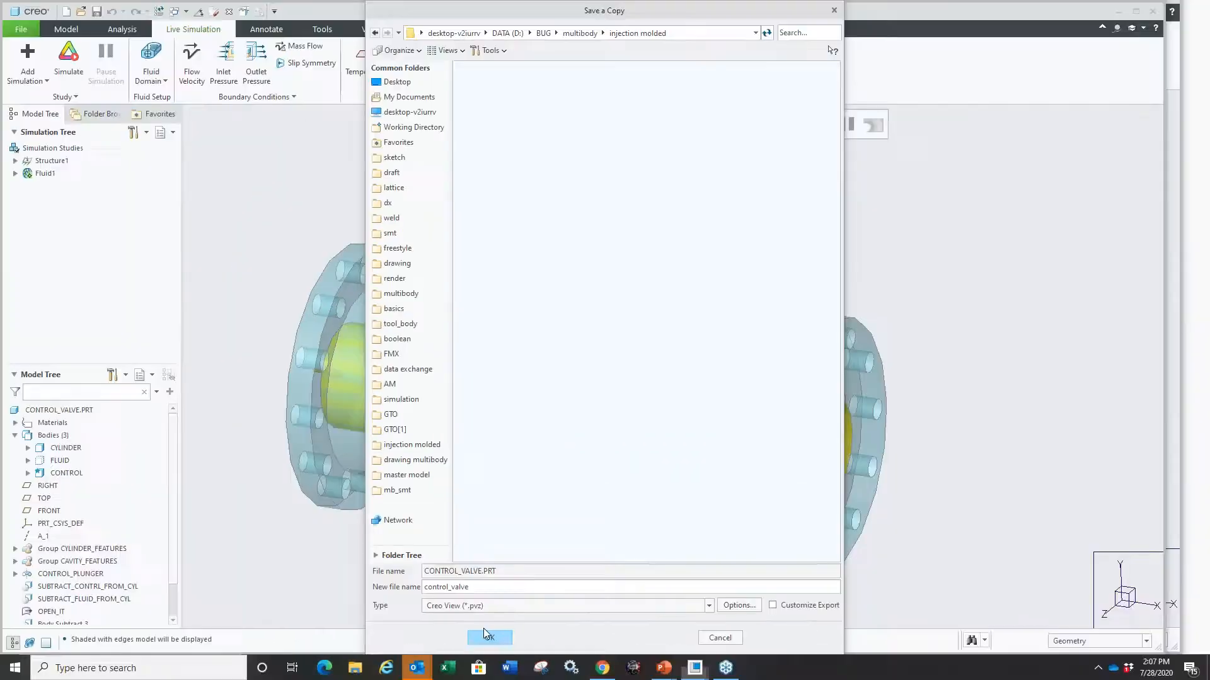
{"action": "double_click", "coordinate": [466, 504]}
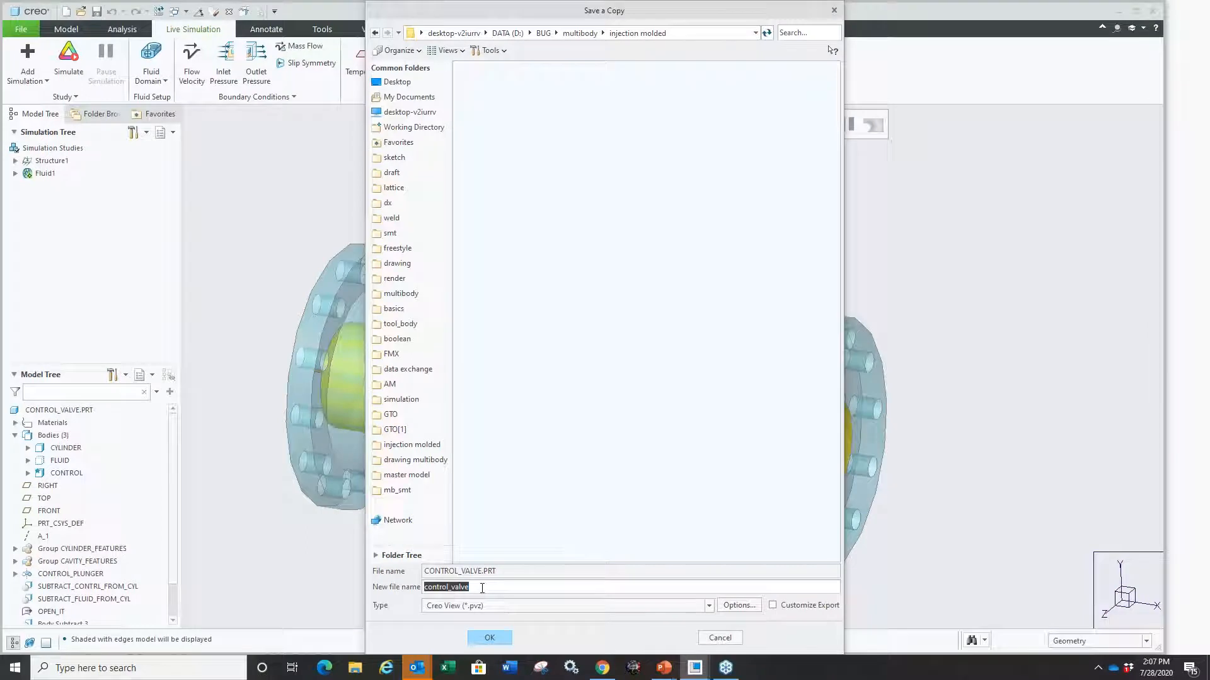
{"action": "type", "text": "TEST"}
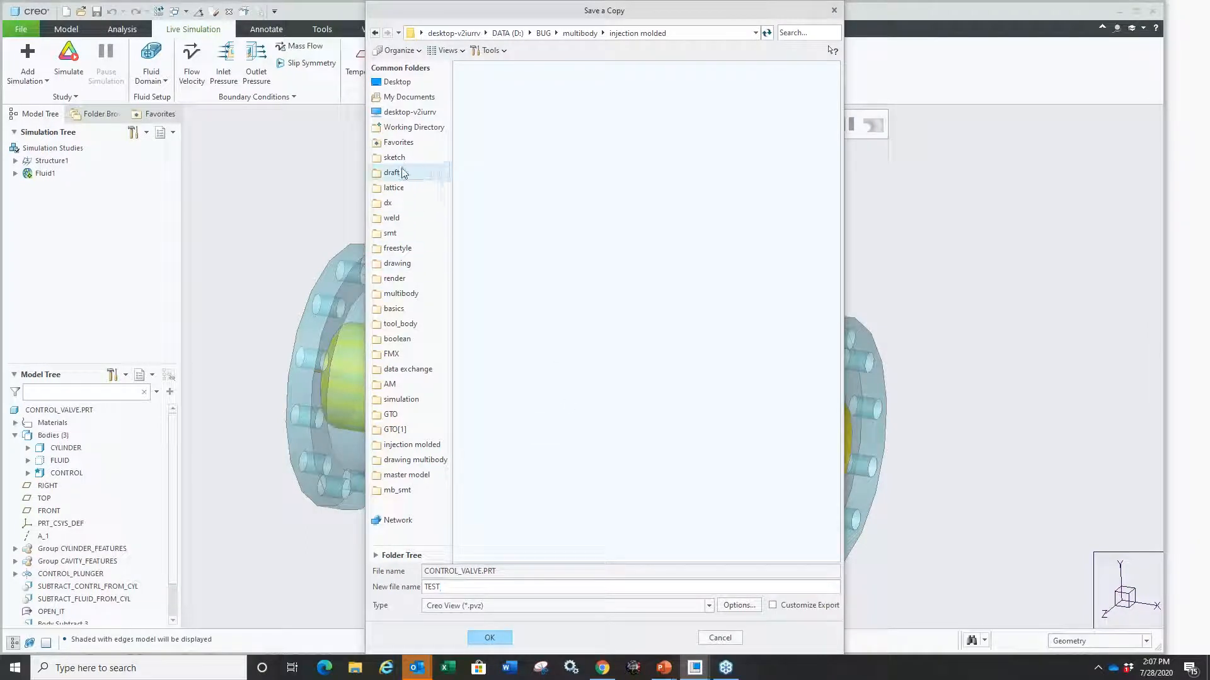
{"action": "left_click", "coordinate": [396, 82]}
{"action": "left_click", "coordinate": [489, 638]}
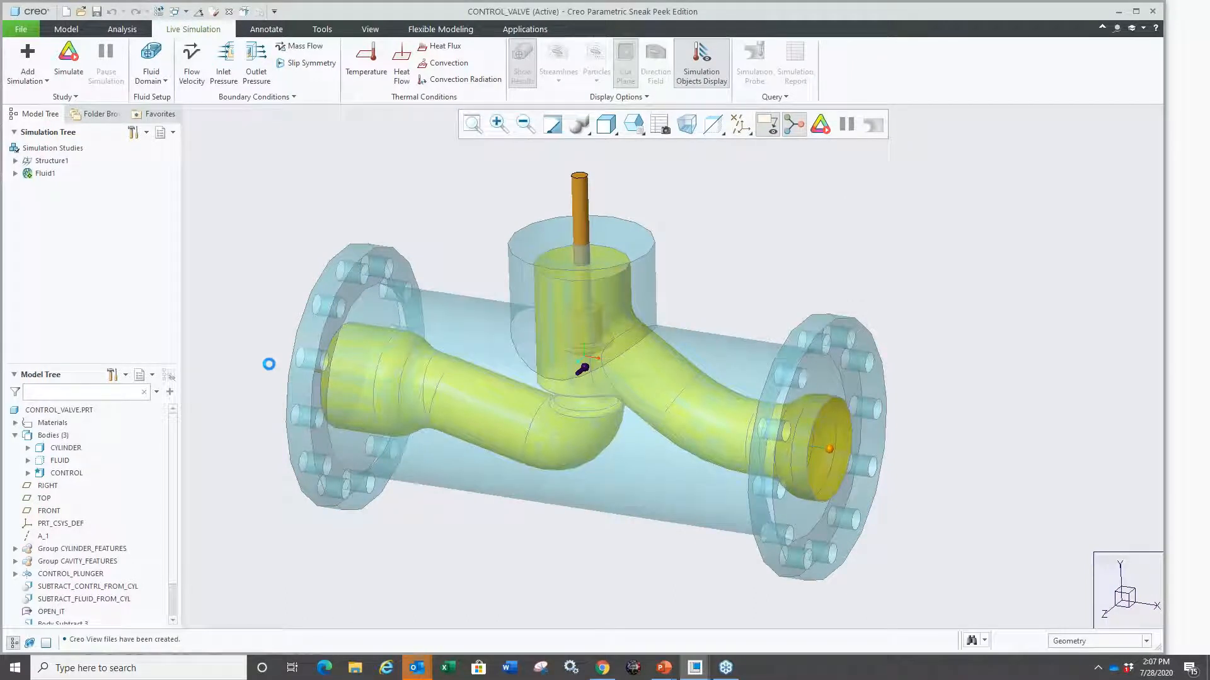
Step: Switch to the desktop and open TEST.pvz with Creo View 6.1, using the Creo View Lite edition
{"action": "key", "text": "alt+Tab"}
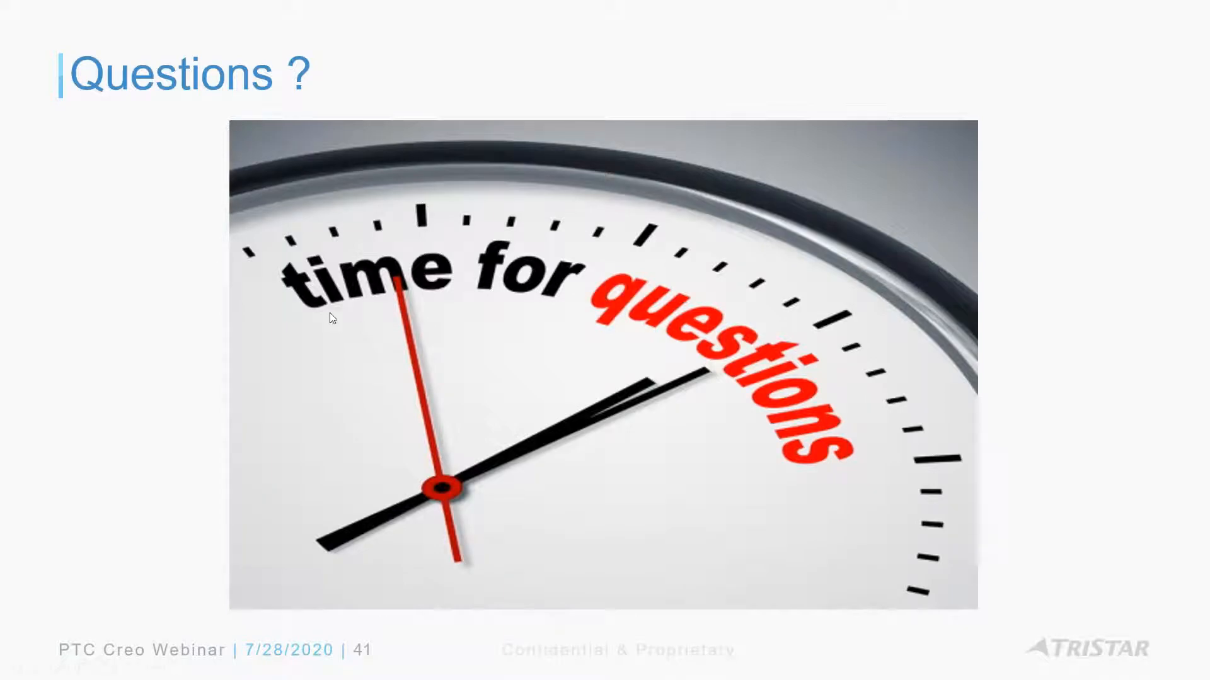
{"action": "key", "text": "super+d"}
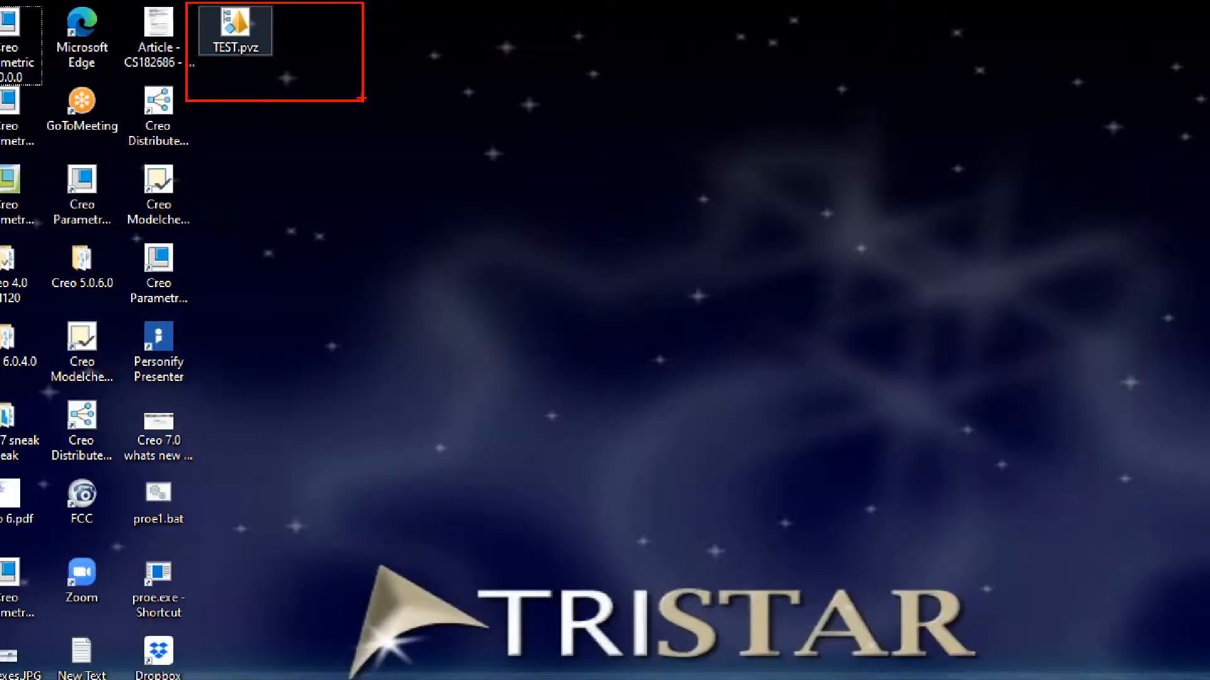
{"action": "right_click", "coordinate": [241, 39]}
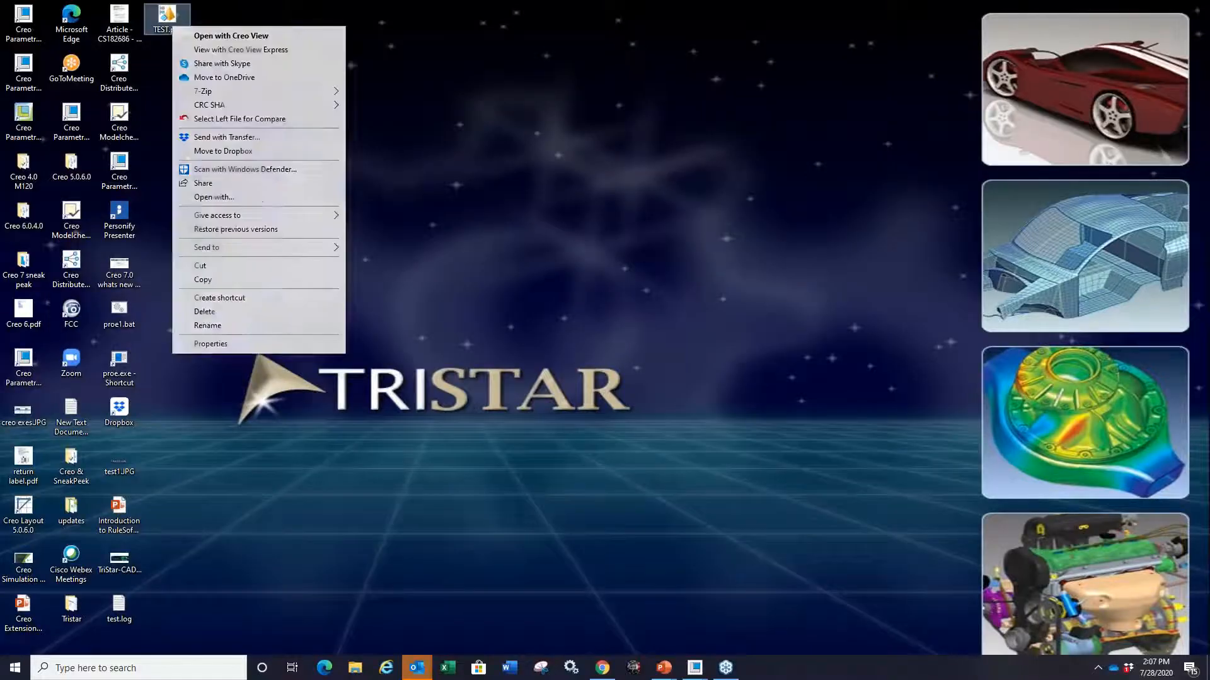
{"action": "left_click", "coordinate": [292, 193]}
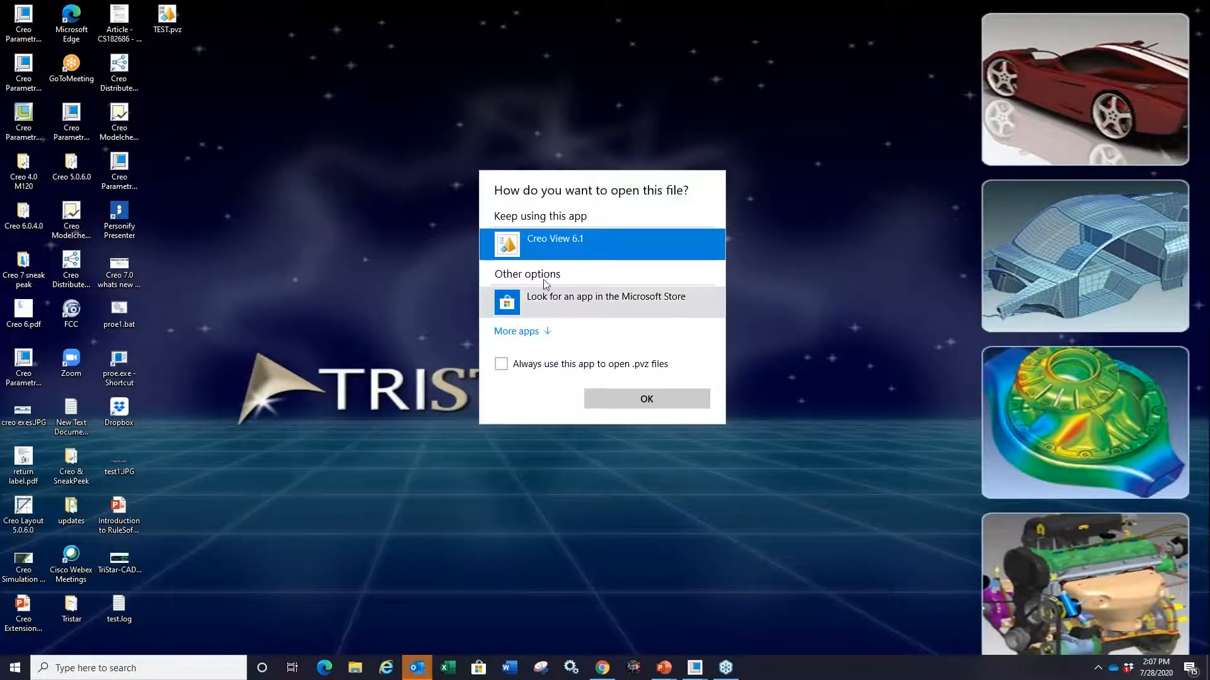
{"action": "double_click", "coordinate": [554, 242]}
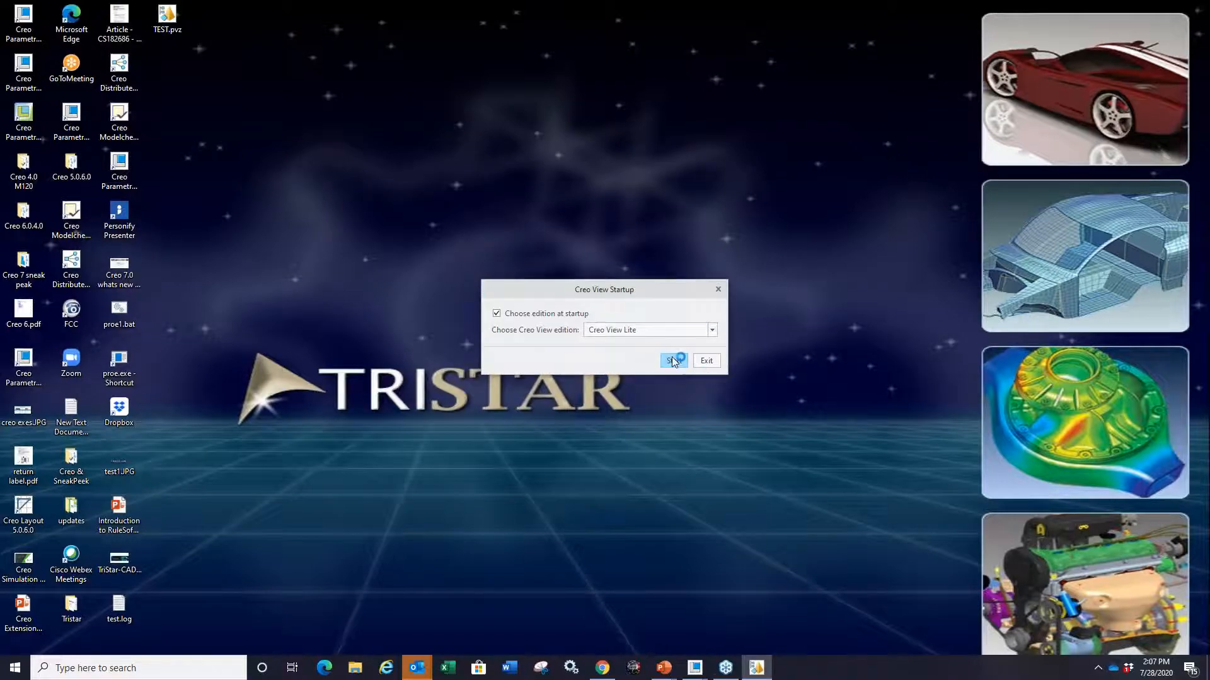
{"action": "left_click", "coordinate": [672, 359]}
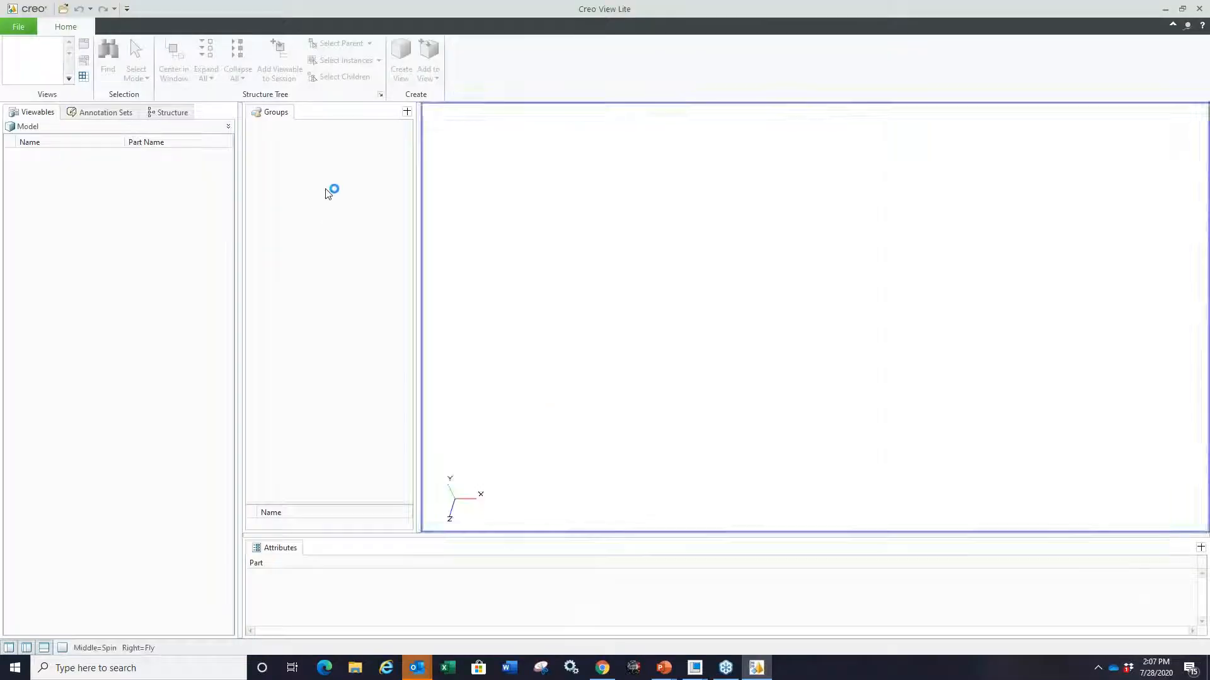
Step: Display the CYLINDER and CONTROL bodies with FLUID turned off, and inspect the valve from another angle
{"action": "left_click", "coordinate": [34, 137]}
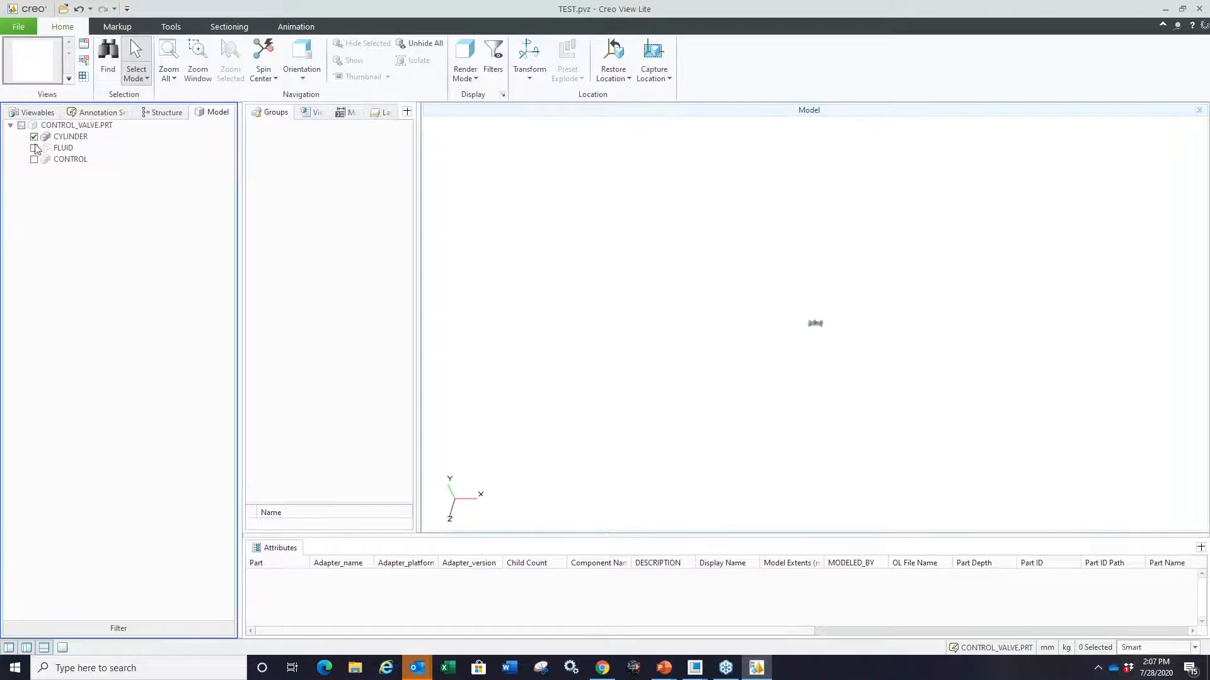
{"action": "left_click", "coordinate": [34, 160]}
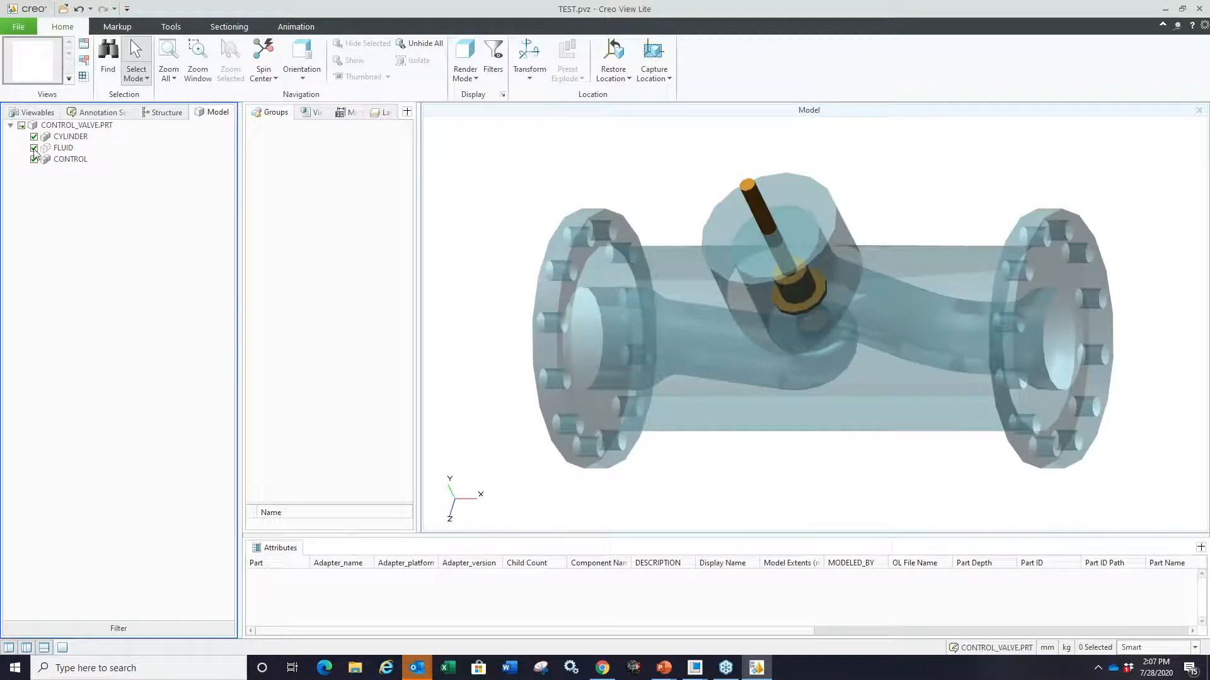
{"action": "left_click", "coordinate": [40, 145]}
{"action": "left_click", "coordinate": [35, 149]}
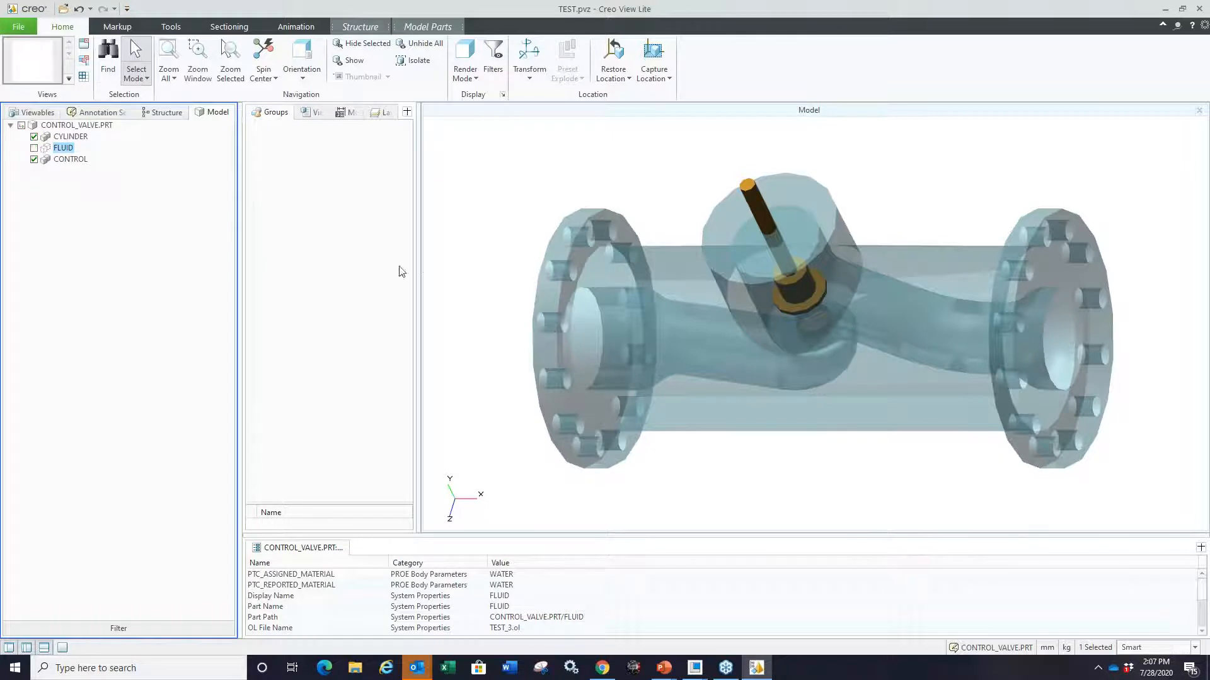
{"action": "middle_click_drag", "start_coordinate": [454, 230], "coordinate": [485, 181]}
{"action": "middle_click_drag", "start_coordinate": [743, 315], "coordinate": [681, 264]}
Step: Turn on the FLUID body, and toggle the CYLINDER and CONTROL bodies off and on again
{"action": "left_click", "coordinate": [34, 149]}
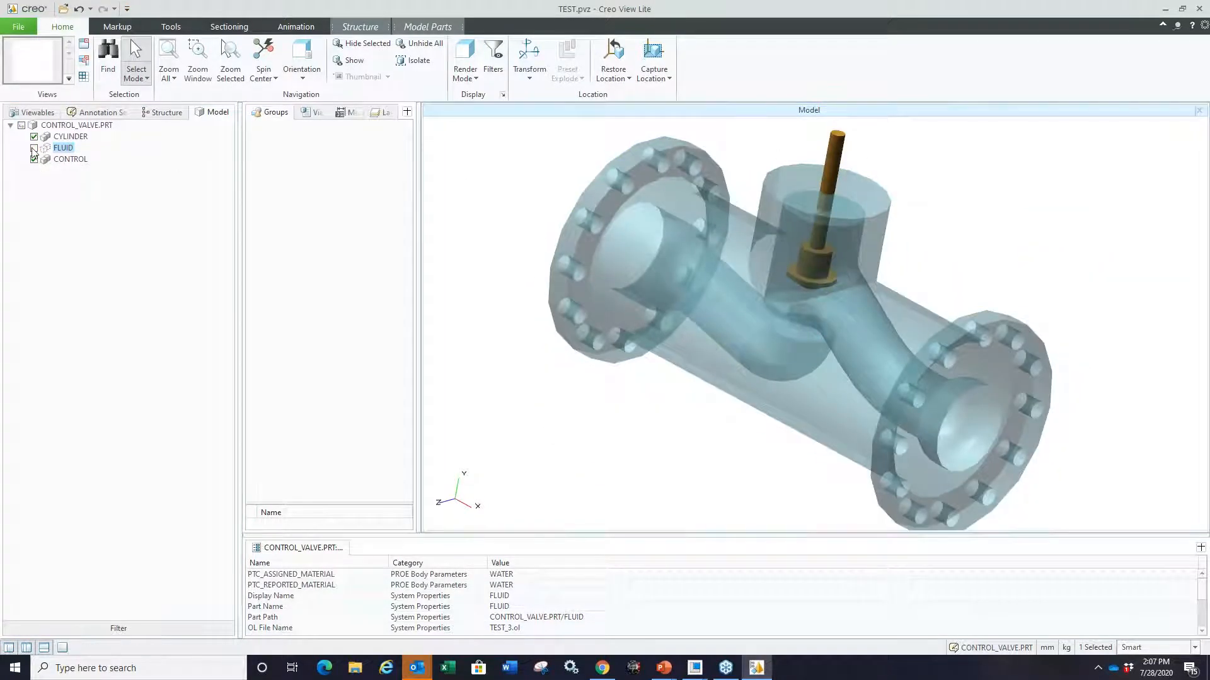
{"action": "left_click", "coordinate": [34, 160]}
{"action": "left_click", "coordinate": [34, 137]}
{"action": "left_click", "coordinate": [37, 150]}
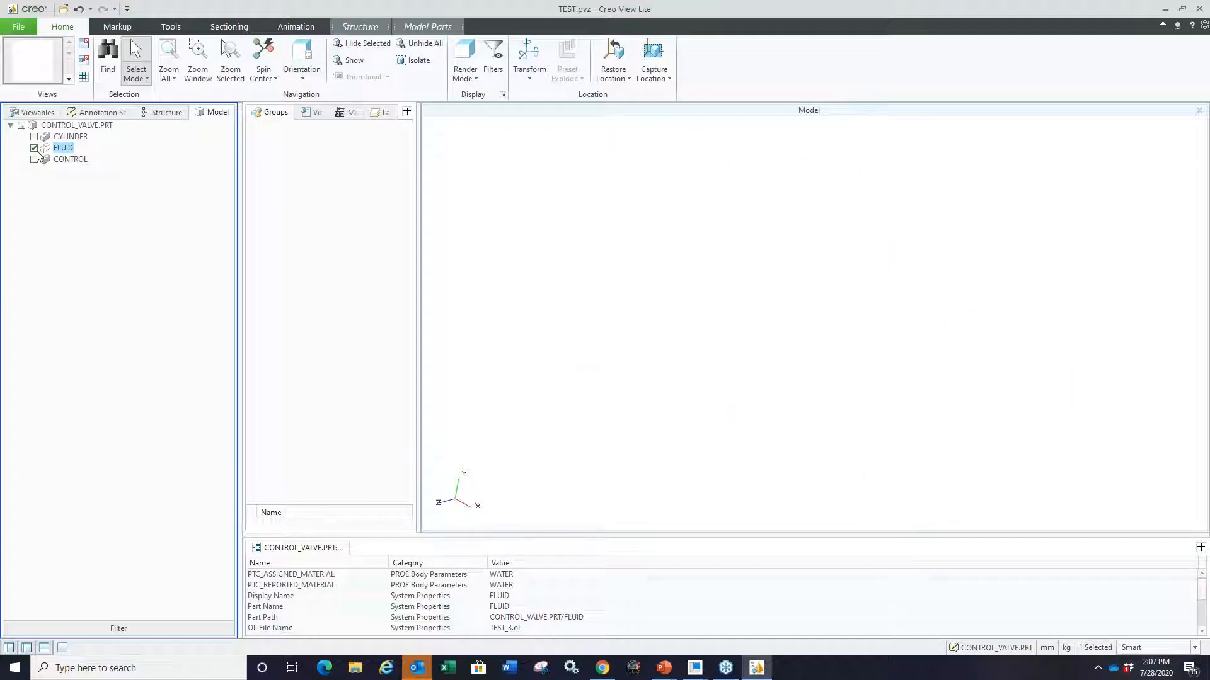
{"action": "left_click", "coordinate": [34, 137]}
{"action": "left_click", "coordinate": [34, 159]}
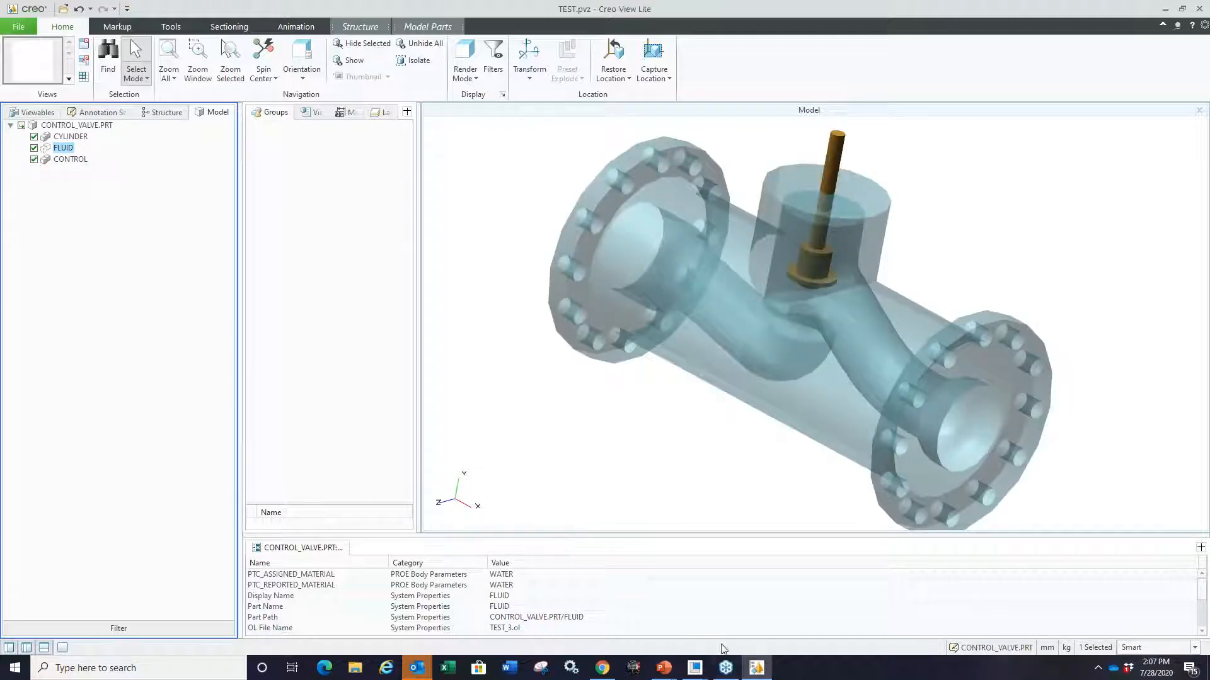
Step: Switch back to Creo Parametric and point out the CONTROL_VALVE part and its bodies in the model tree
{"action": "mouse_move", "coordinate": [694, 668]}
{"action": "left_click", "coordinate": [620, 610]}
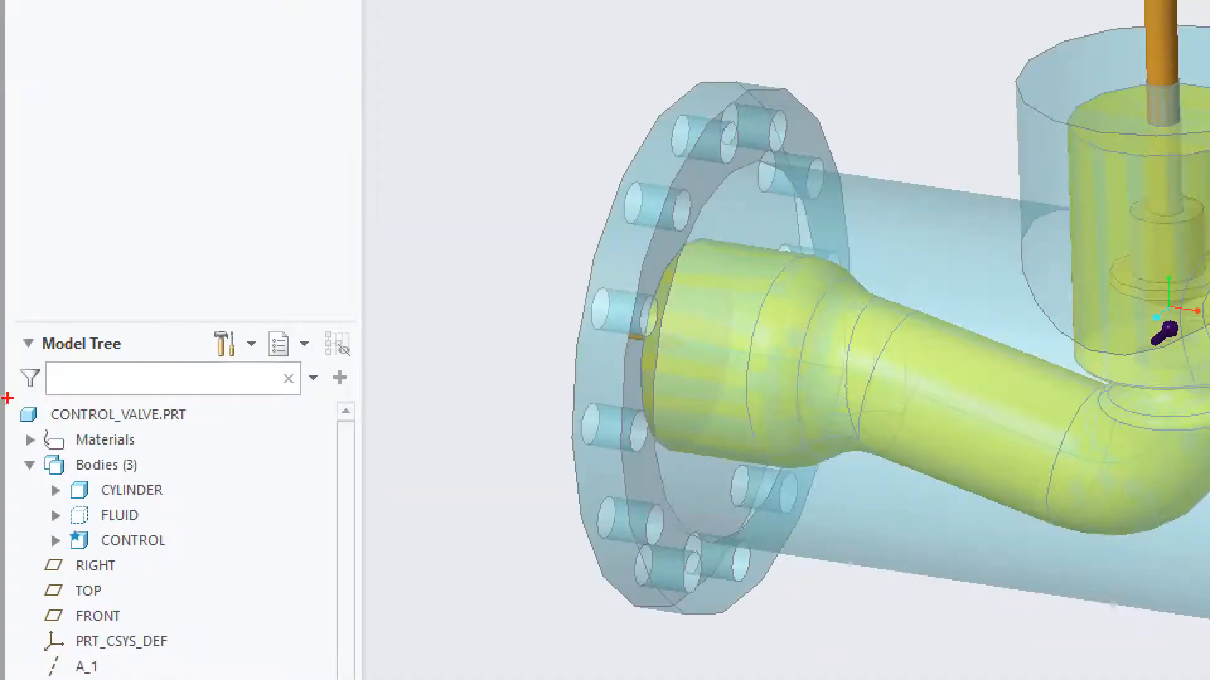
{"action": "left_click_drag", "start_coordinate": [7, 397], "coordinate": [215, 428], "text": "ctrl"}
{"action": "left_click_drag", "start_coordinate": [21, 472], "coordinate": [272, 570], "text": "ctrl"}
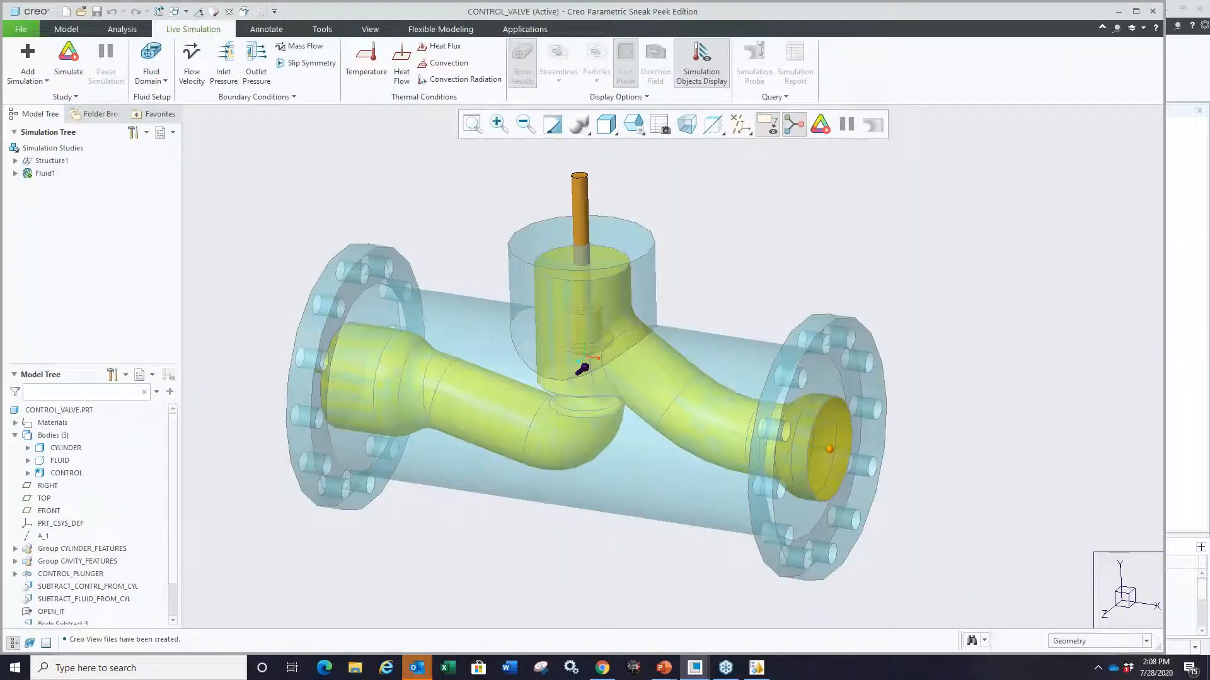
{"action": "left_click", "coordinate": [731, 672]}
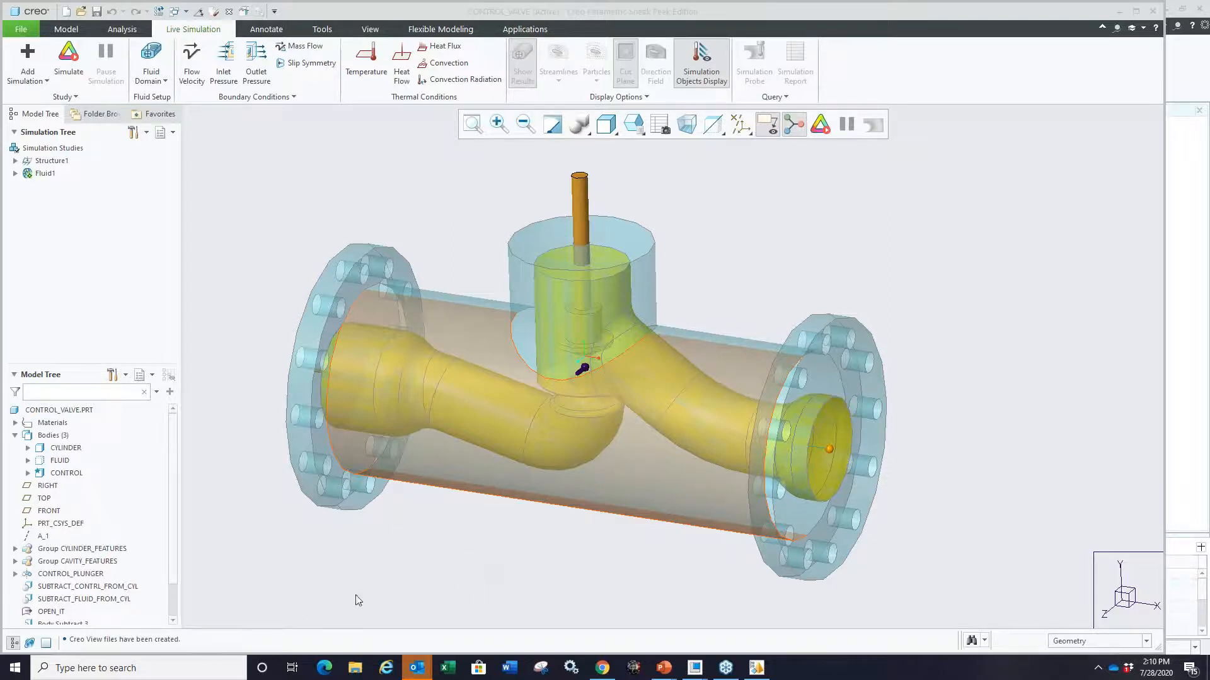
{"action": "left_click", "coordinate": [326, 573]}
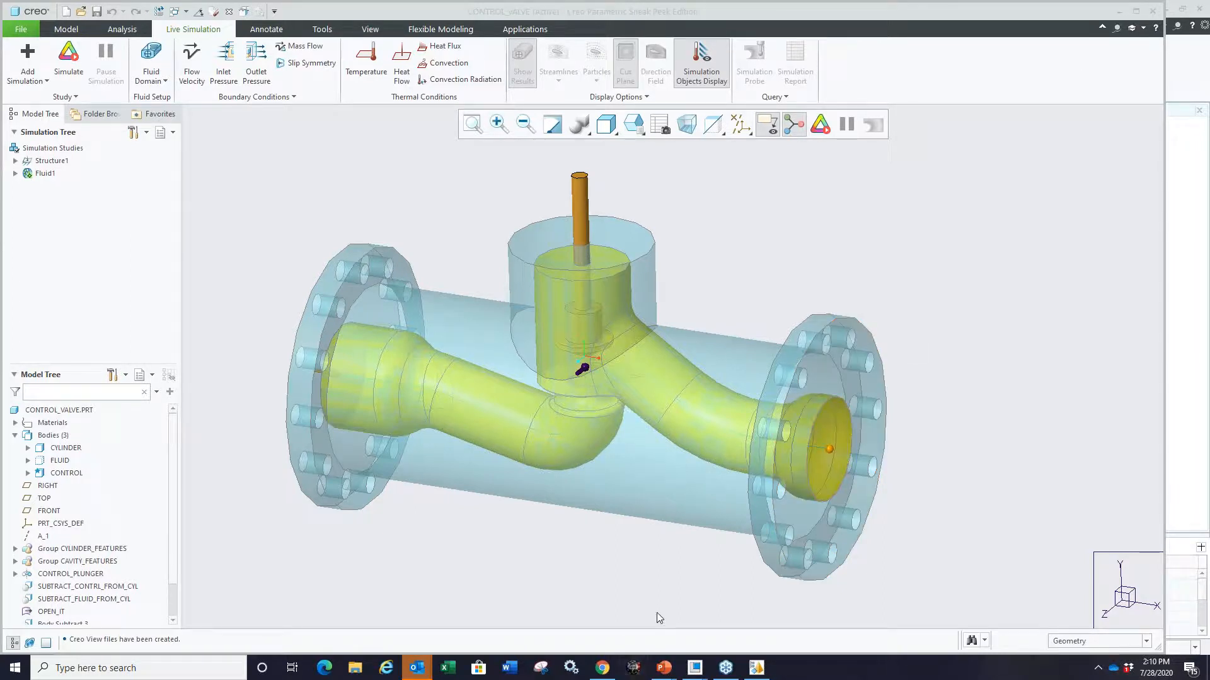
Step: Switch to the Creo 7.0 webinar presentation in PowerPoint, resume its slide show and advance to the Contact Us slide
{"action": "mouse_move", "coordinate": [669, 673]}
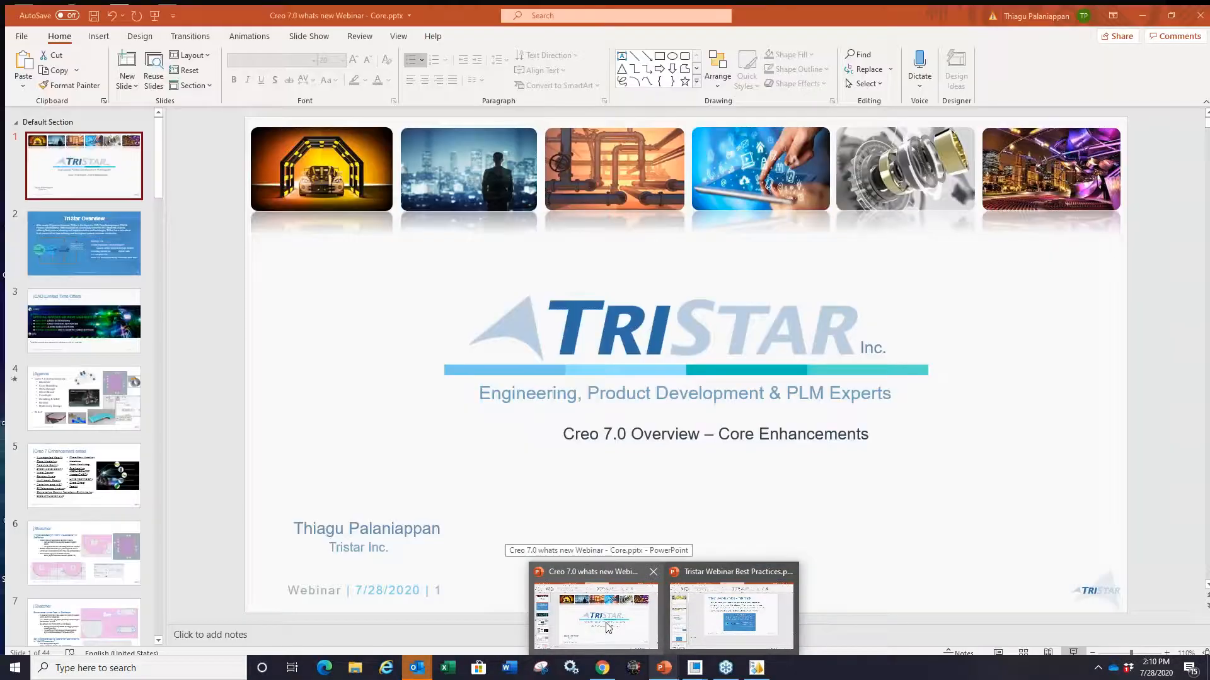
{"action": "left_click", "coordinate": [579, 630]}
{"action": "key", "text": "shift+F5"}
{"action": "left_click", "coordinate": [591, 447]}
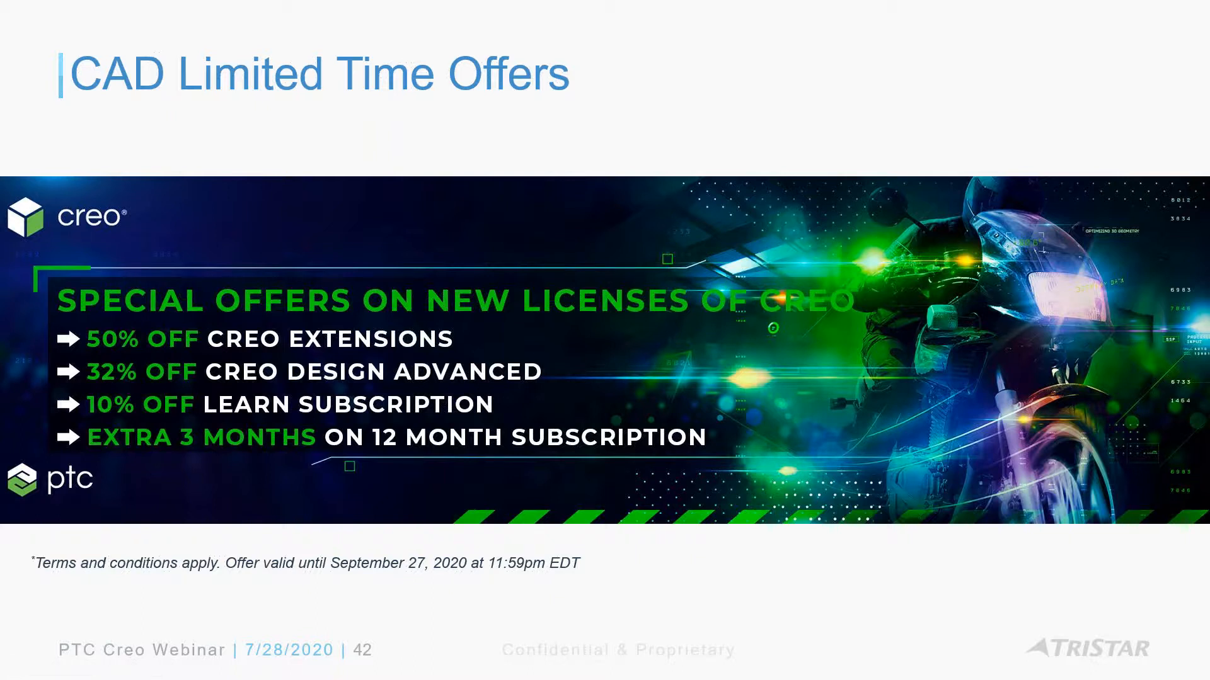
{"action": "key", "text": "Right"}
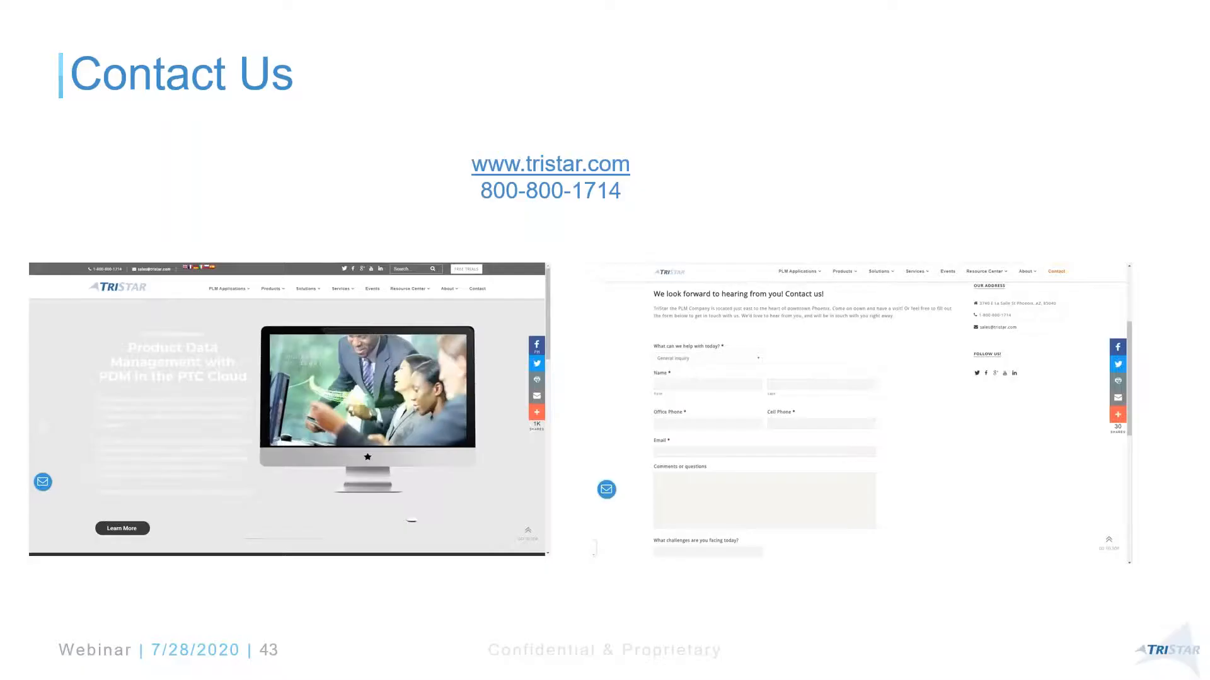